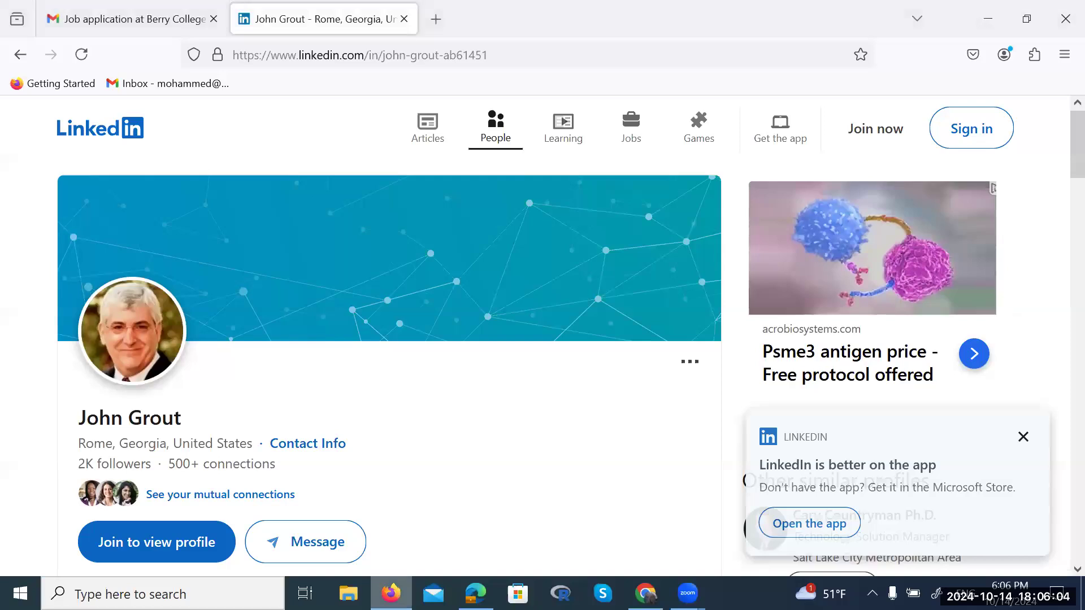
Search Google for 'overleaf' in a new Firefox tab and open the Overleaf website
{"action": "left_click", "coordinate": [436, 19]}
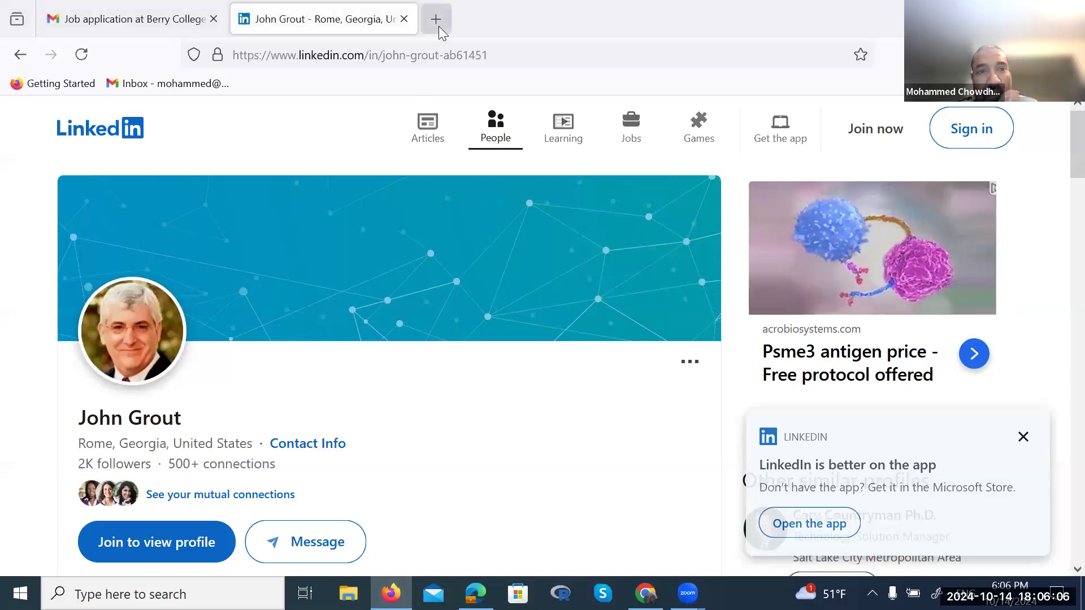
{"action": "left_click", "coordinate": [421, 58]}
{"action": "type", "text": "o"}
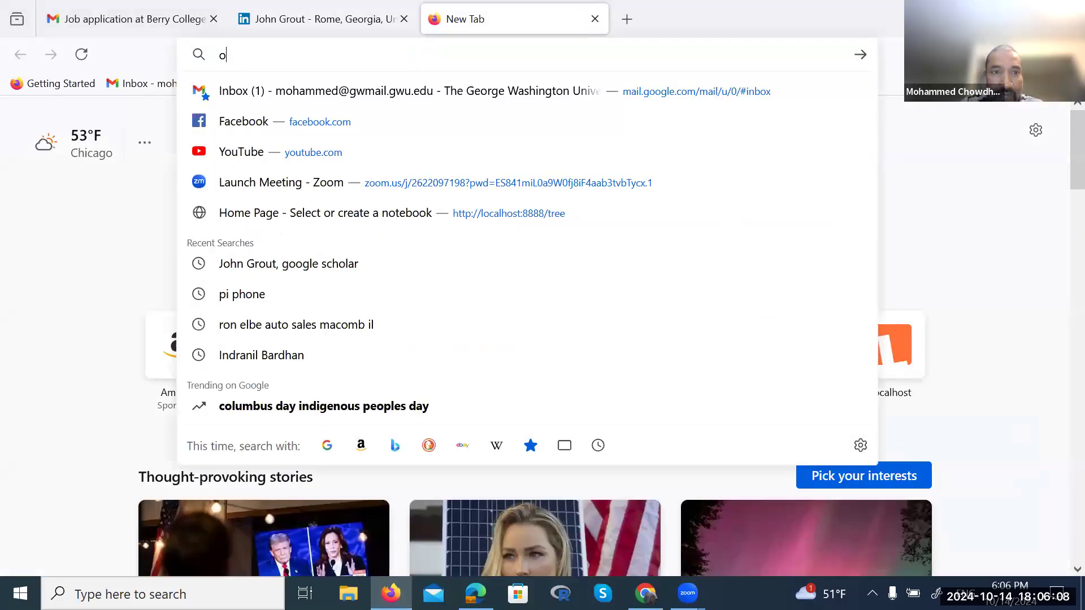
{"action": "type", "text": "verleaf"}
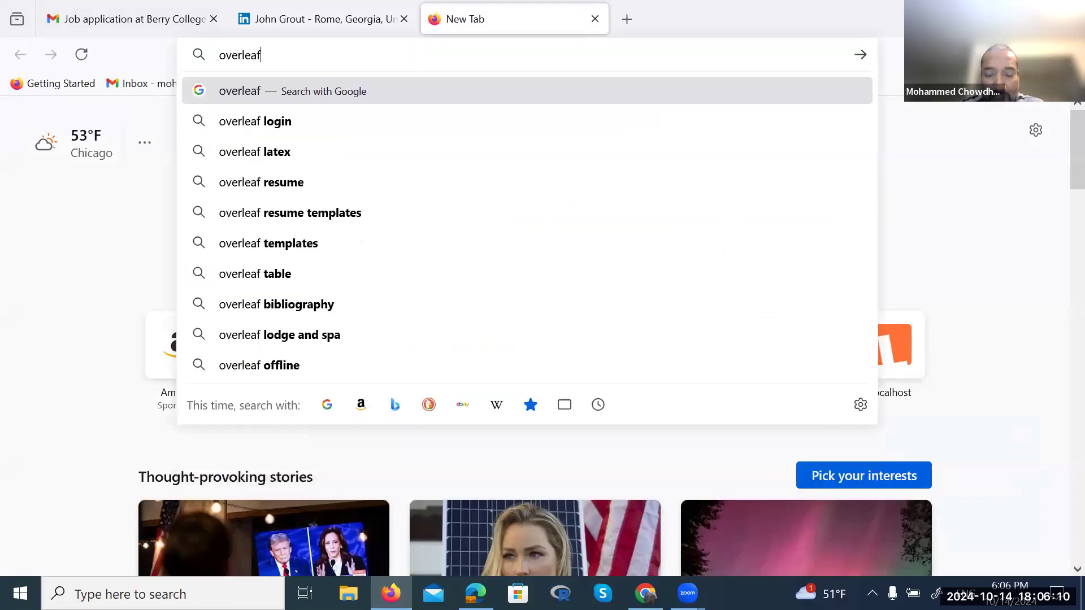
{"action": "key", "text": "Return"}
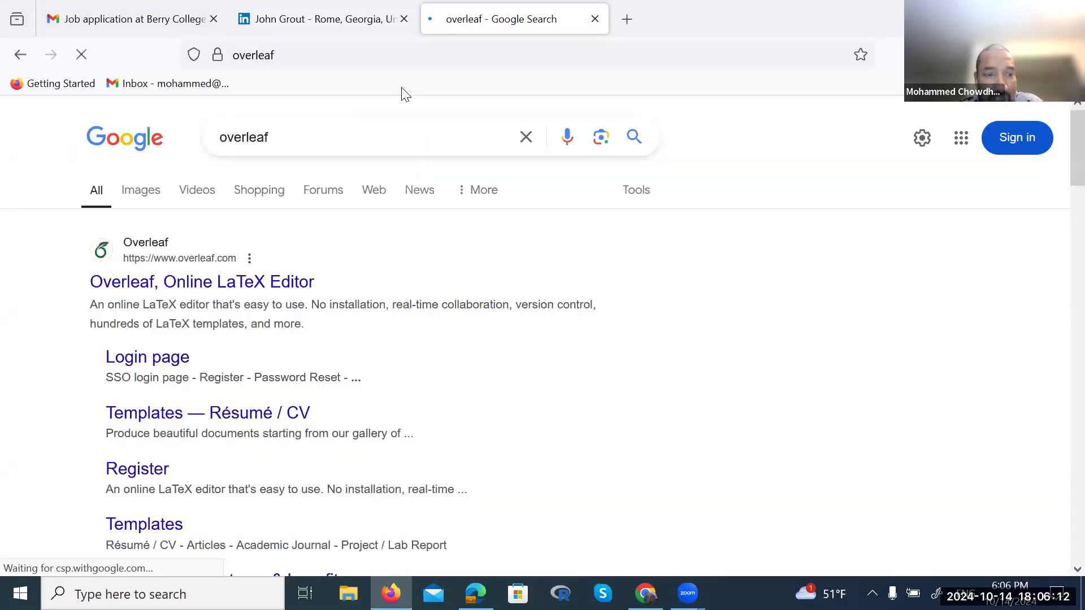
{"action": "left_click", "coordinate": [151, 290]}
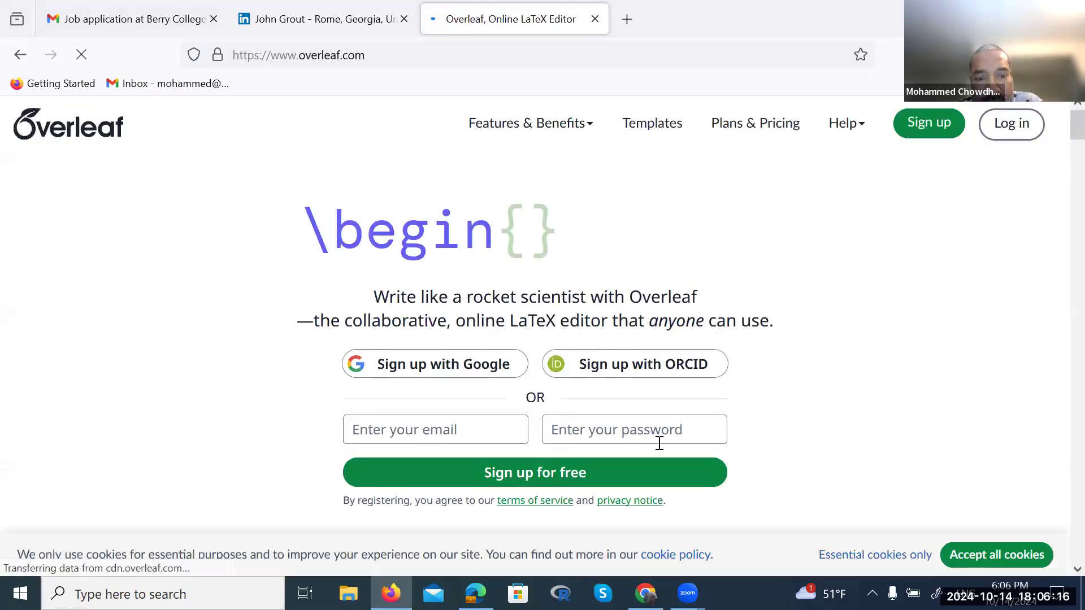
Sign up with the user's e-mail and a password, save the password in Firefox, then switch to Edge
{"action": "scroll", "coordinate": [765, 476], "scroll_direction": "down", "scroll_amount": 1}
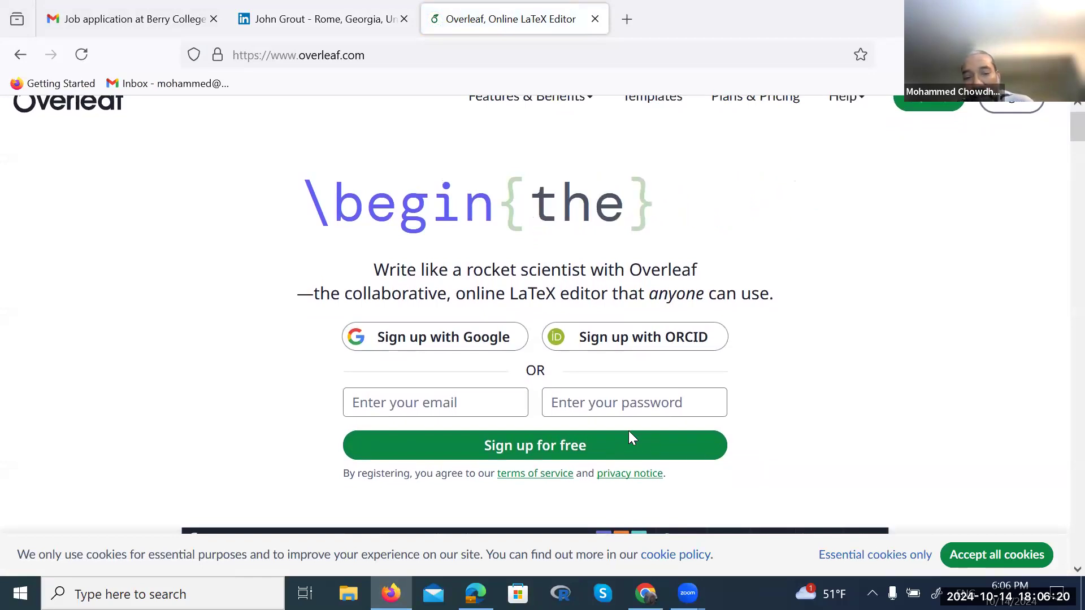
{"action": "left_click", "coordinate": [439, 403]}
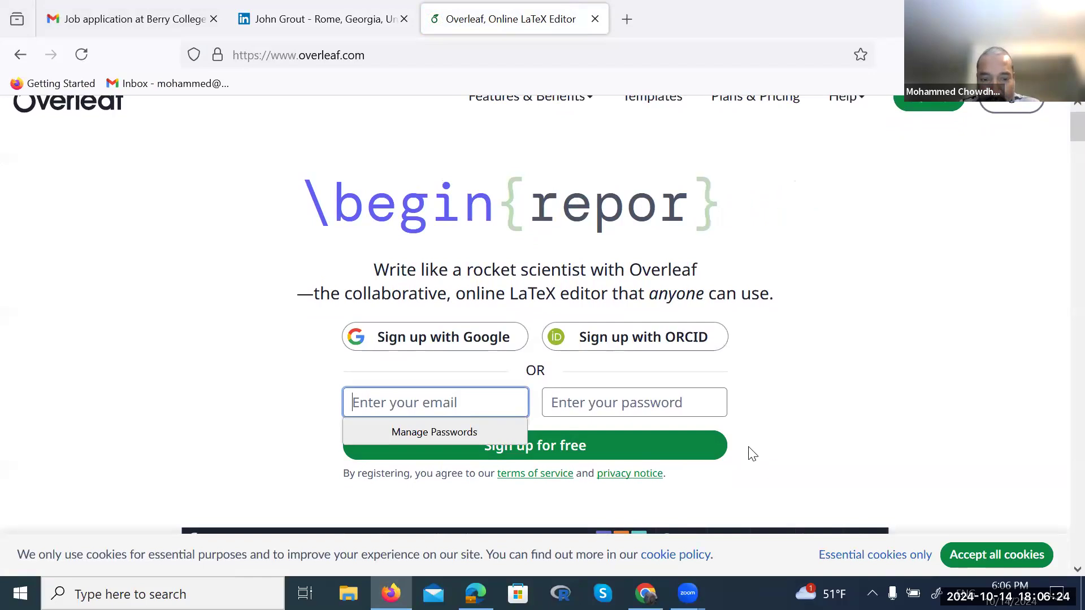
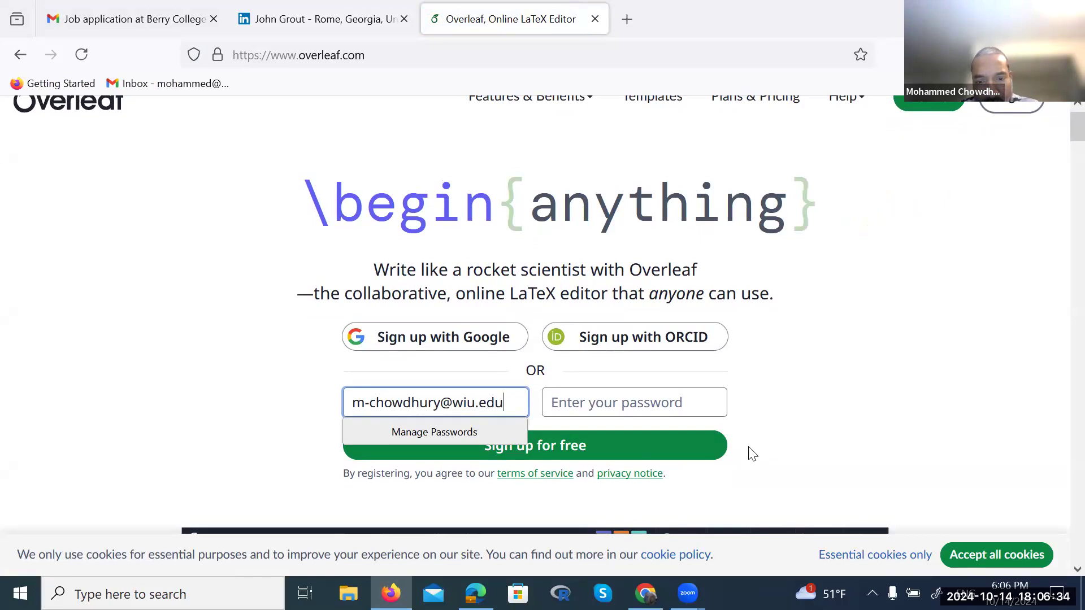
{"action": "key", "text": "Tab"}
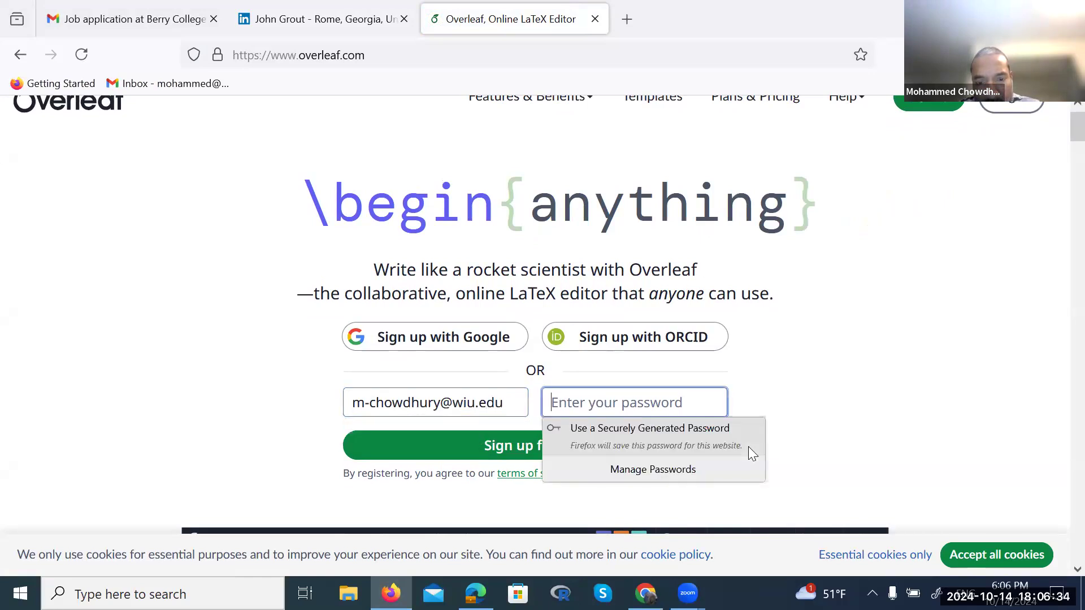
{"action": "left_click", "coordinate": [547, 476]}
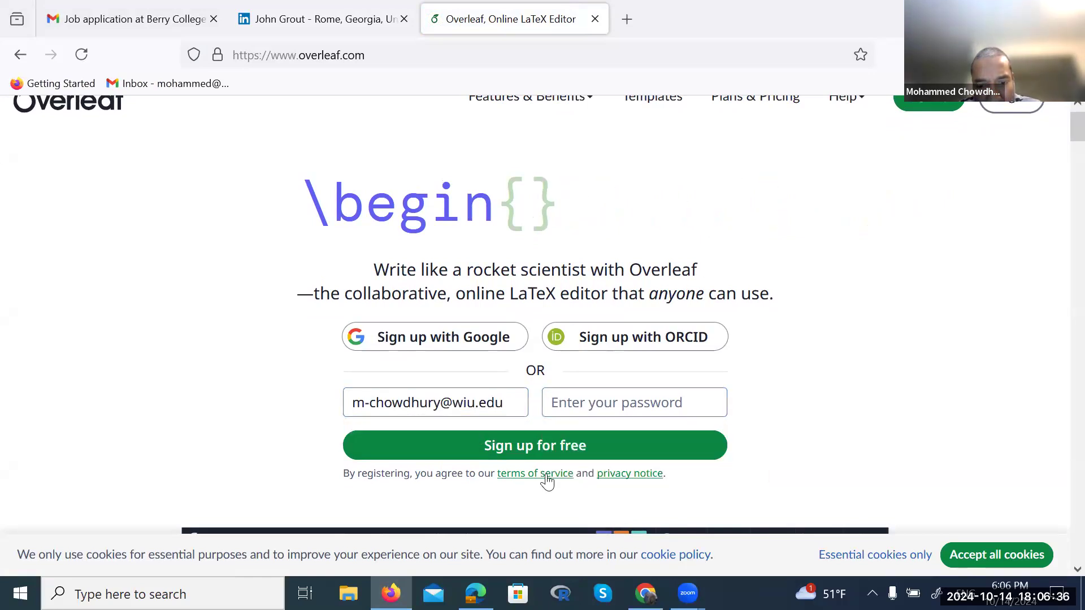
{"action": "left_click", "coordinate": [530, 446]}
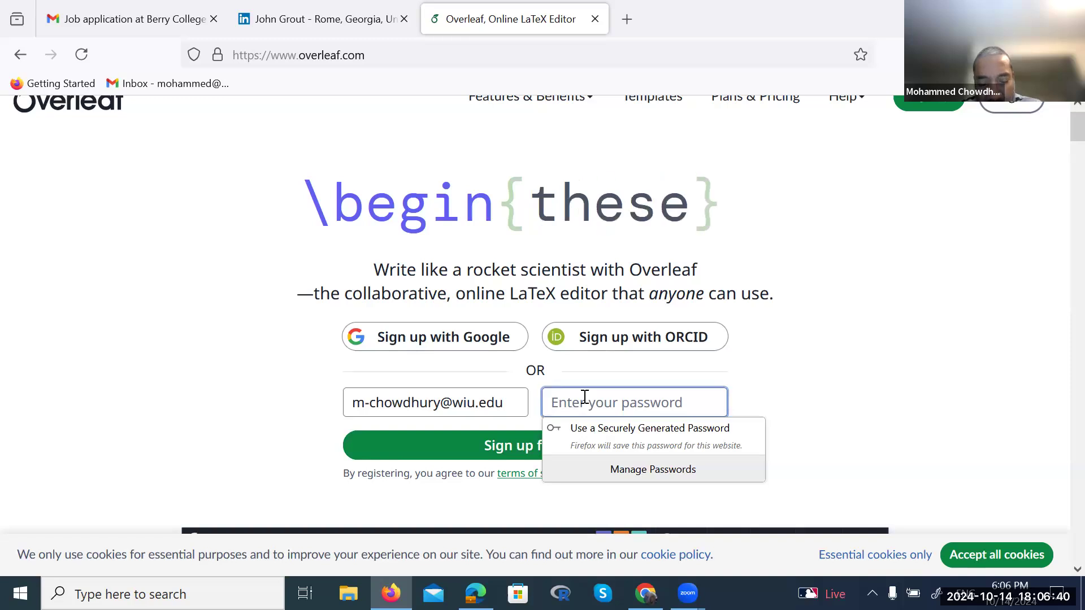
{"action": "type", "text": "****"}
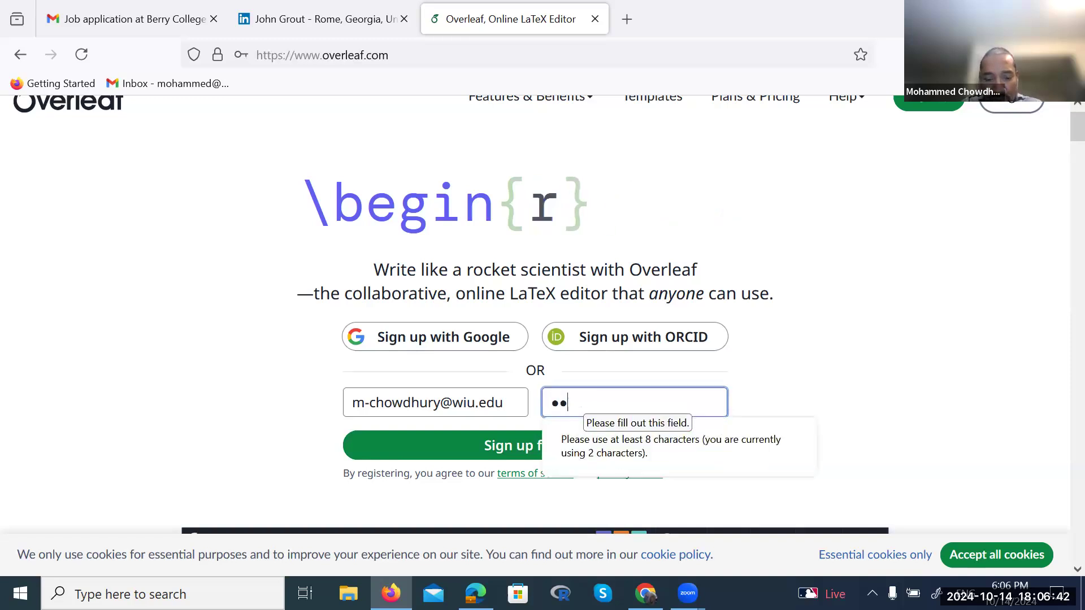
{"action": "type", "text": "*****"}
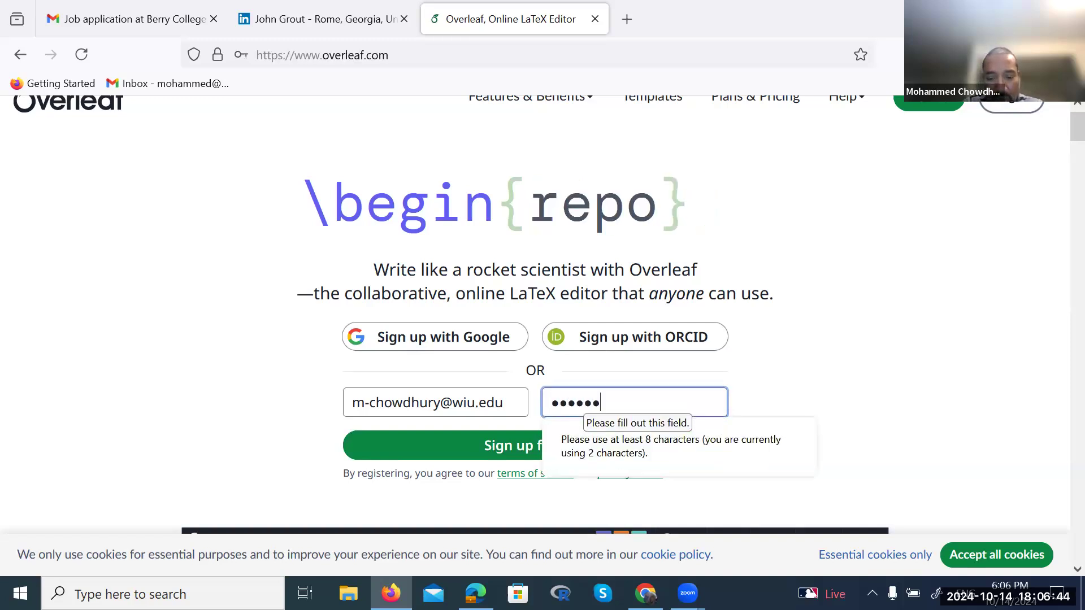
{"action": "type", "text": "**"}
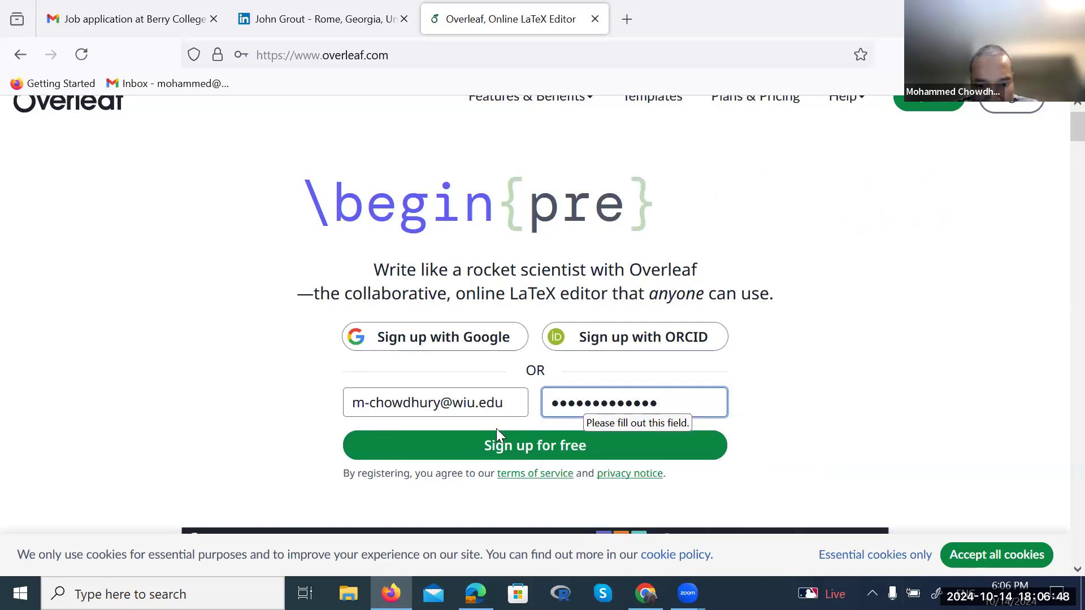
{"action": "type", "text": "*"}
{"action": "left_click", "coordinate": [502, 450]}
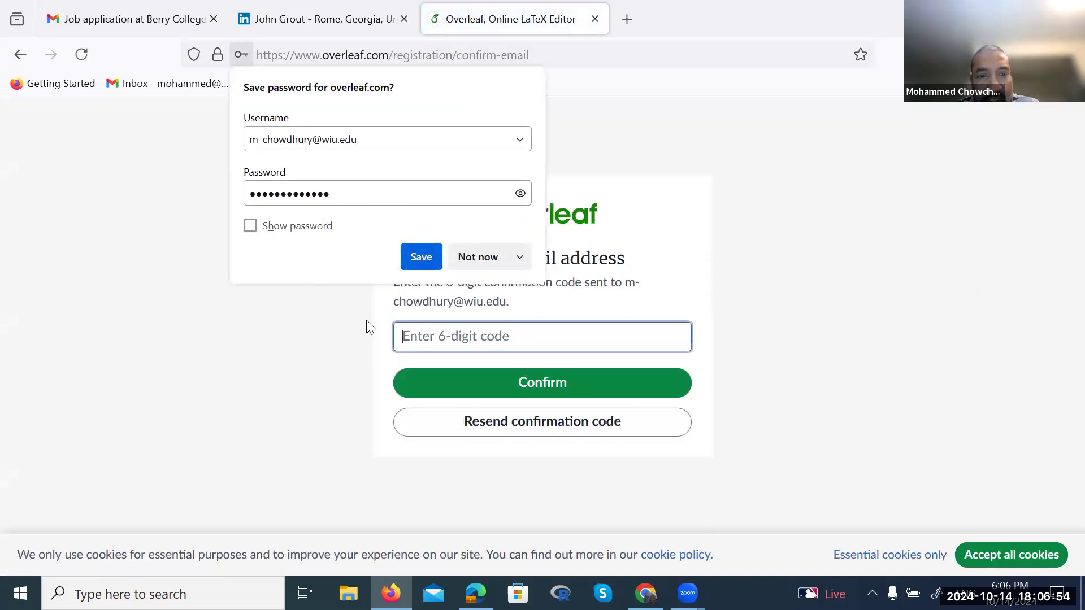
{"action": "left_click", "coordinate": [420, 258]}
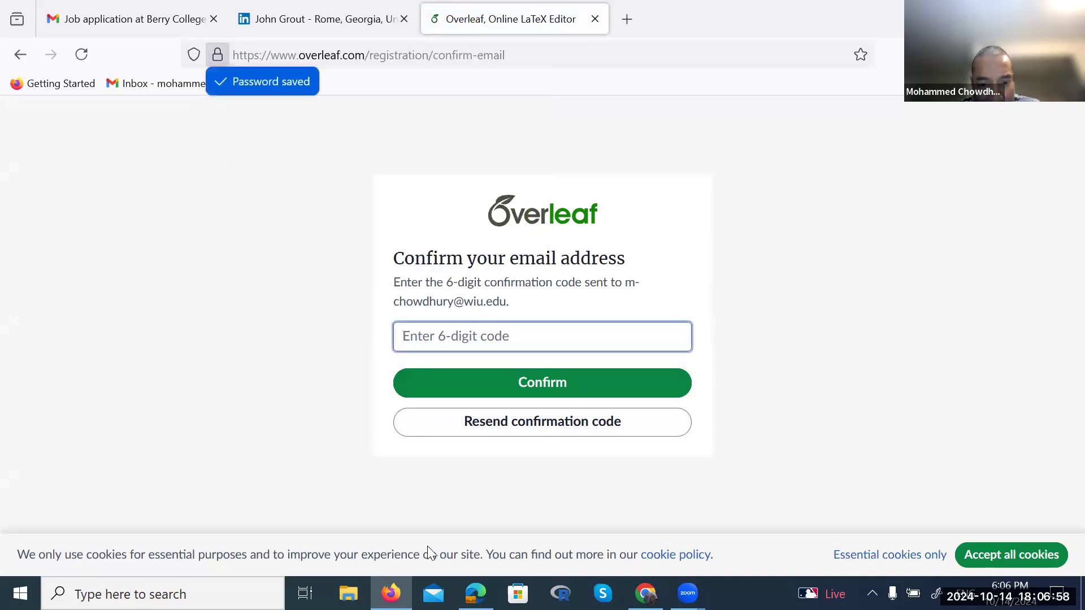
{"action": "left_click", "coordinate": [475, 593]}
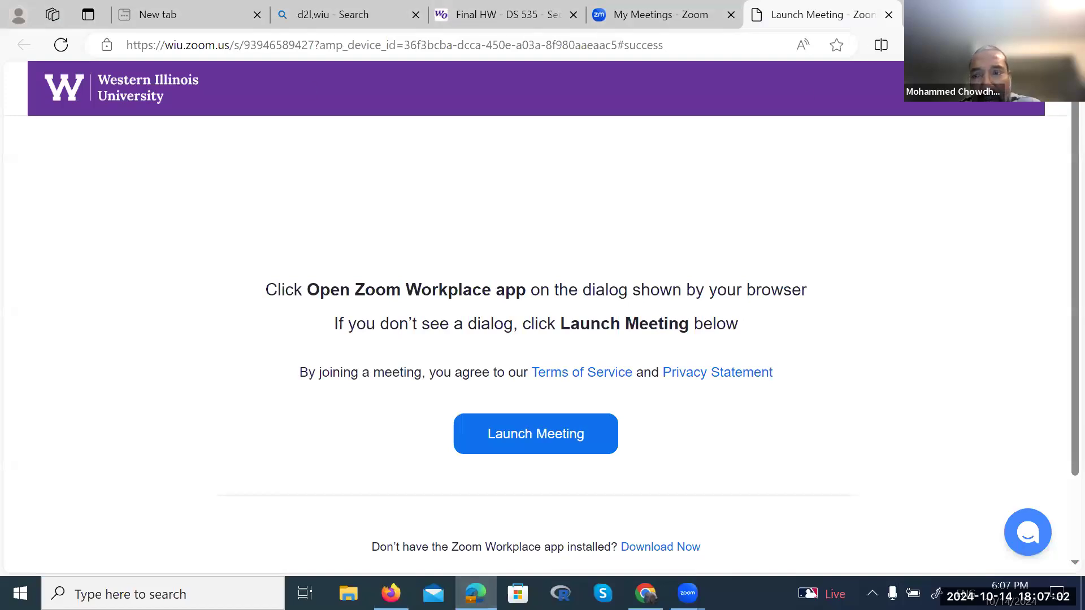
Open the university mail inbox in a new tab and open the Overleaf confirmation e-mail
{"action": "key", "text": "ctrl+t"}
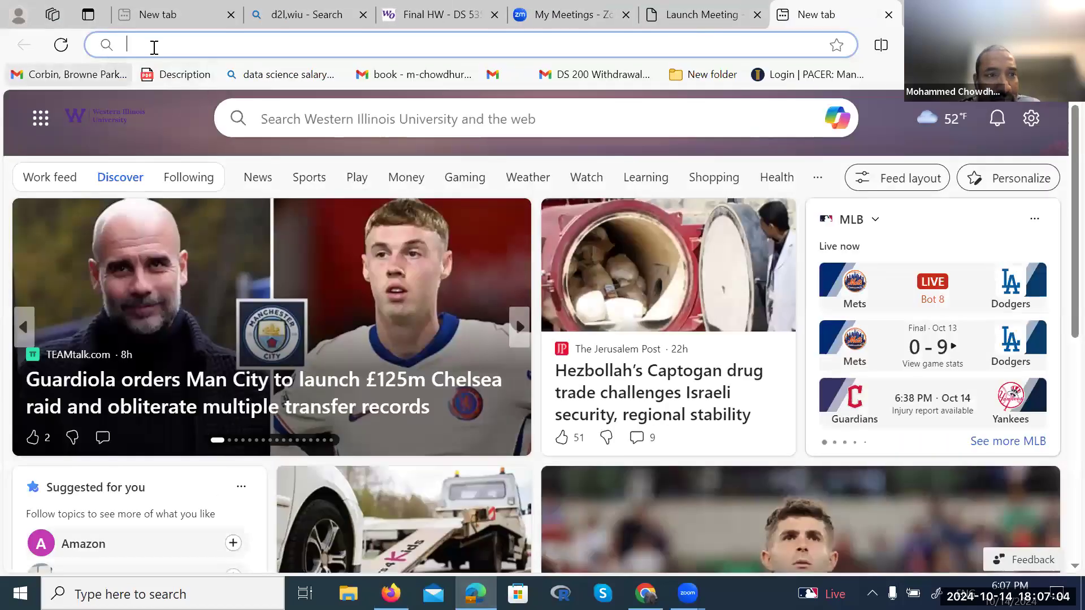
{"action": "type", "text": "w"}
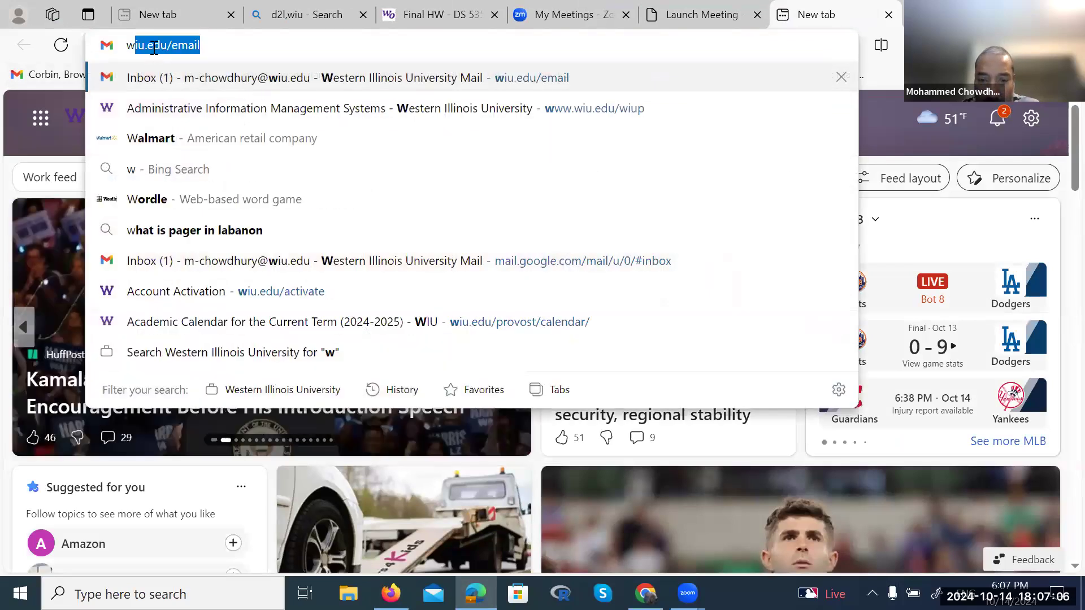
{"action": "key", "text": "Return"}
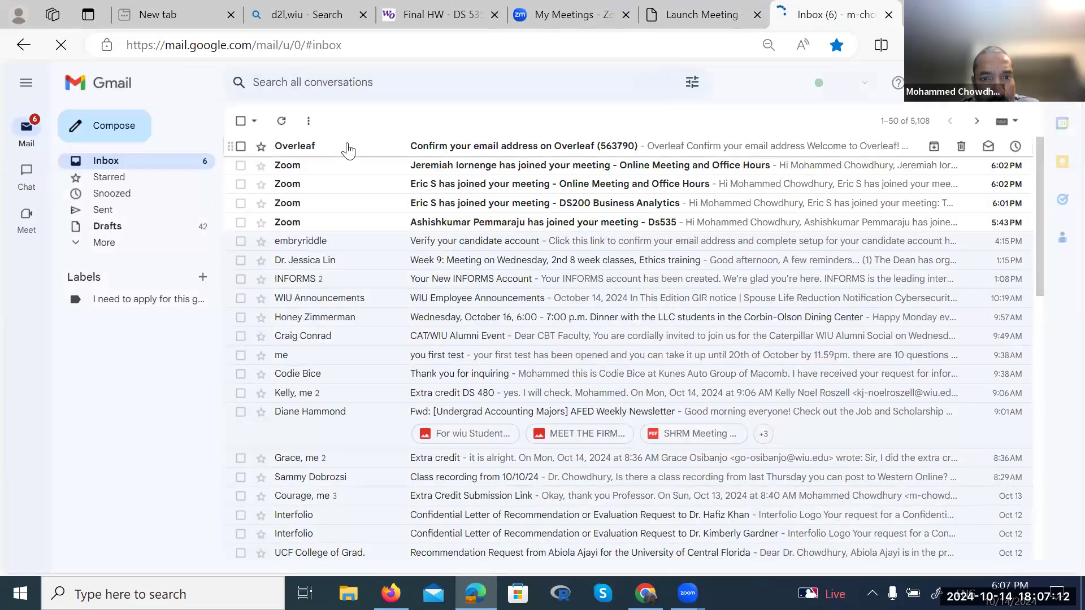
{"action": "left_click", "coordinate": [348, 148]}
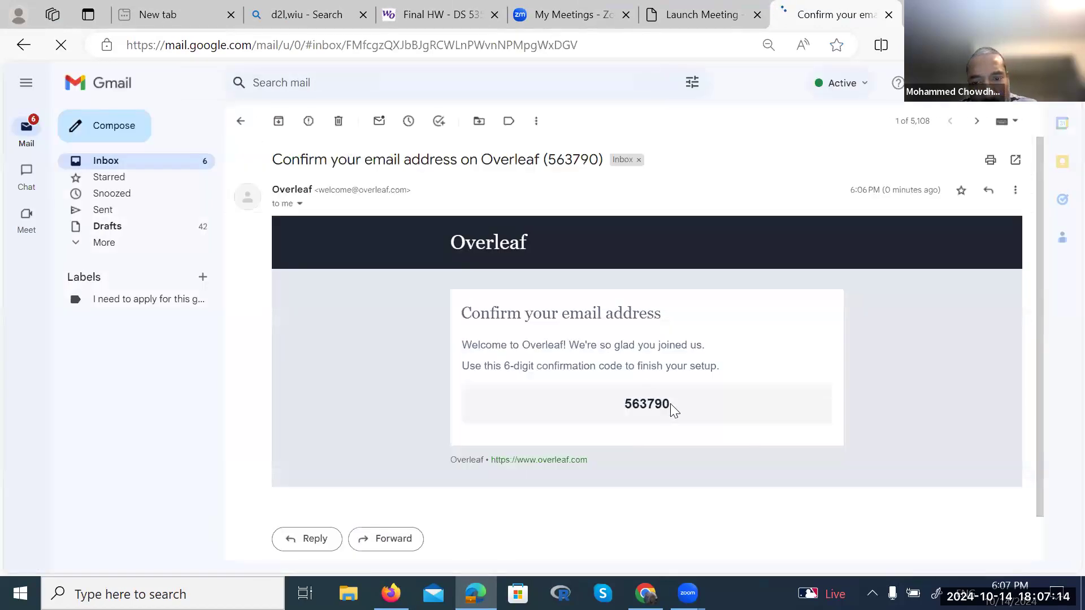
Select the 6-digit confirmation code and return to the Overleaf confirmation page
{"action": "left_click_drag", "start_coordinate": [614, 403], "coordinate": [669, 405]}
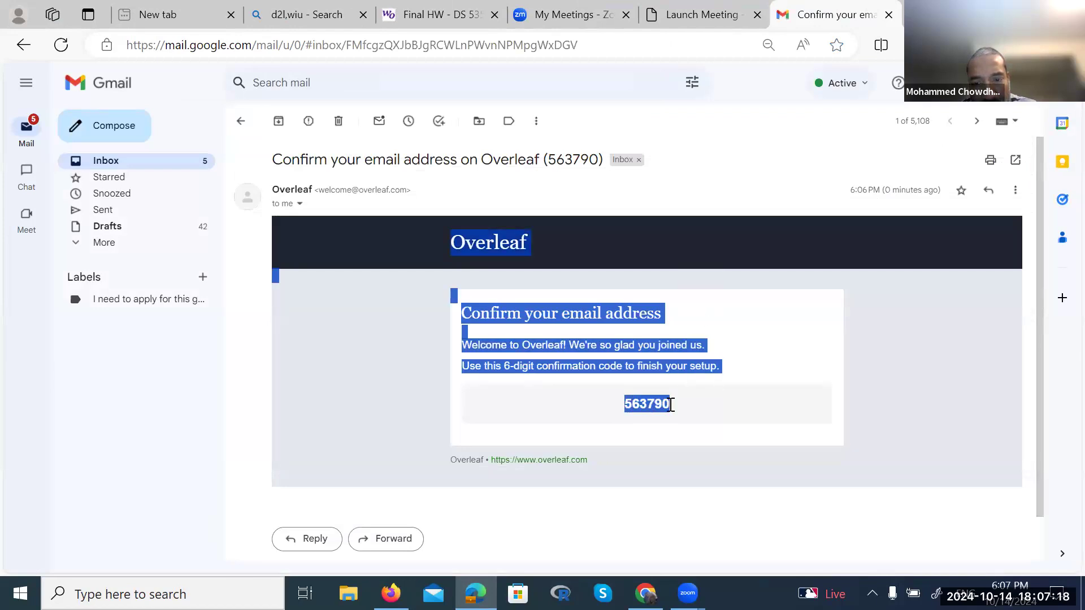
{"action": "left_click", "coordinate": [693, 406]}
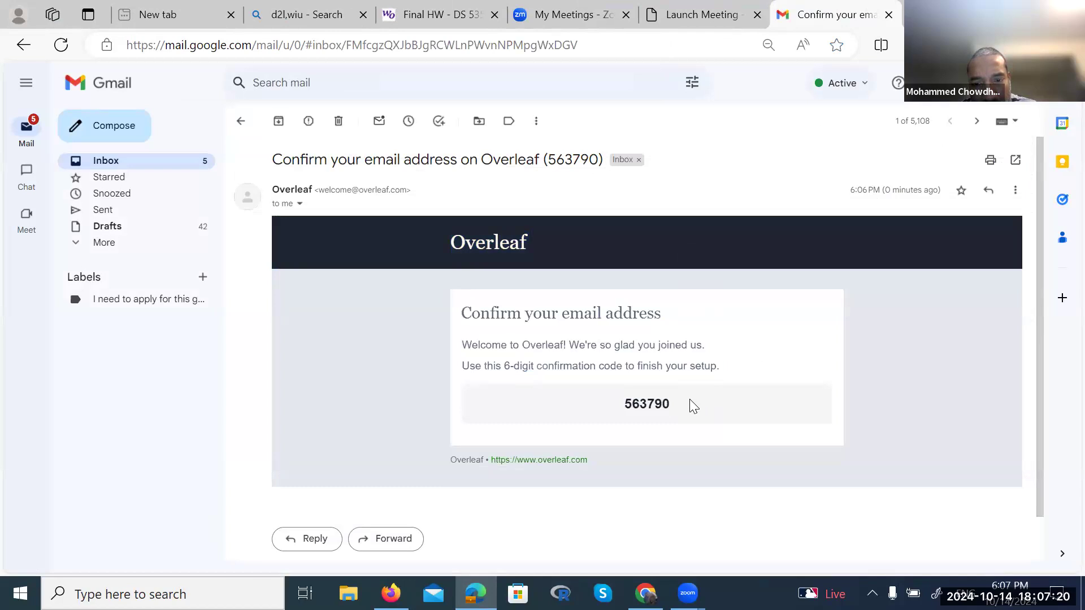
{"action": "left_click_drag", "start_coordinate": [671, 404], "coordinate": [623, 414]}
{"action": "key", "text": "ctrl+c"}
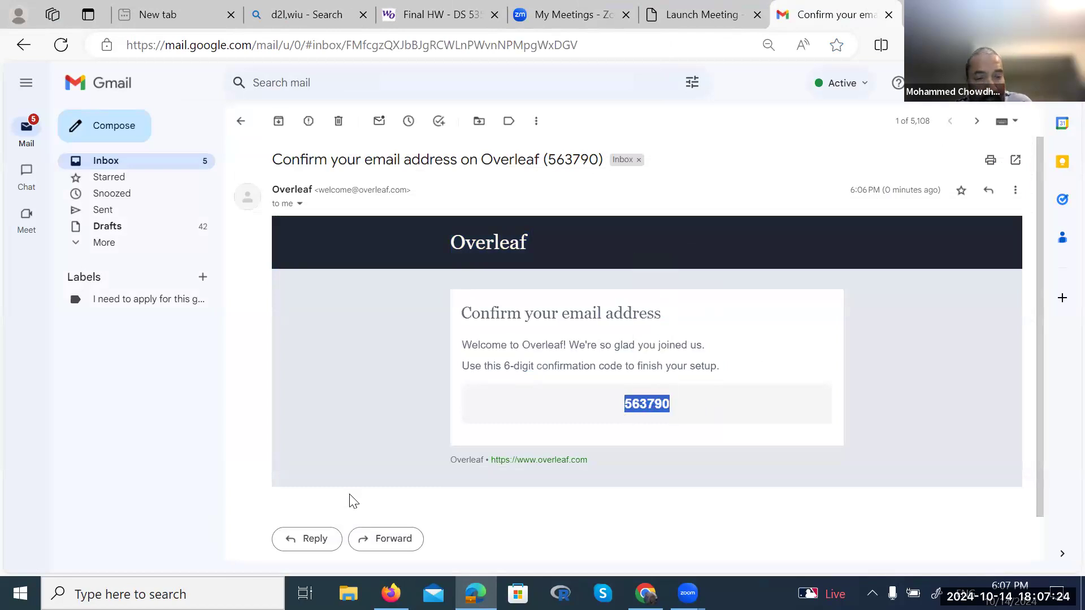
{"action": "key", "text": "alt+Tab"}
{"action": "key", "text": "alt+Tab"}
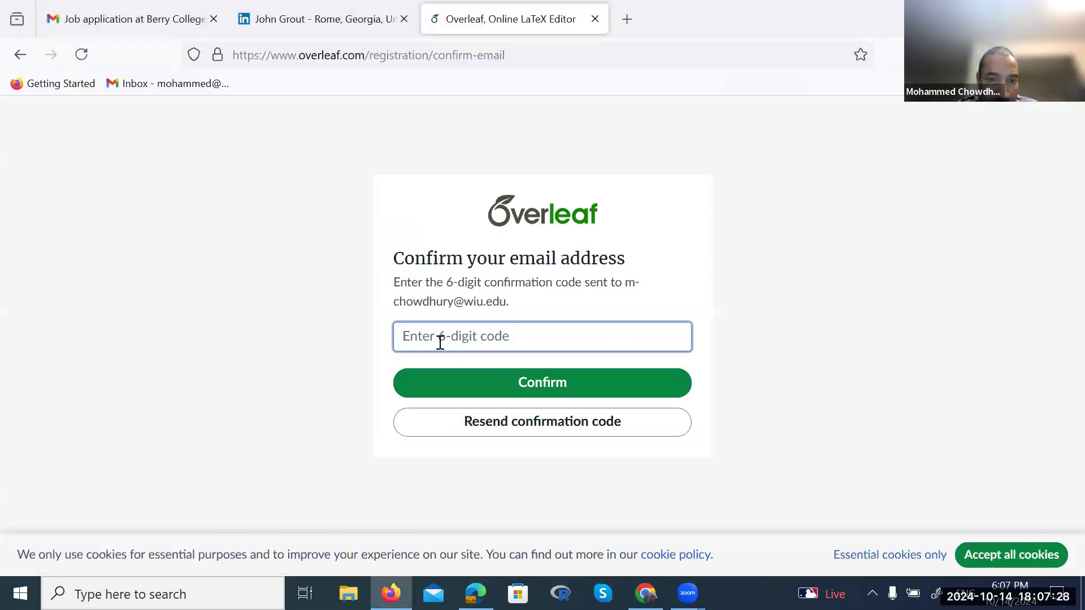
Paste the confirmation code, confirm the e-mail, and skip the premium trial offer
{"action": "key", "text": "ctrl+v"}
{"action": "left_click", "coordinate": [500, 395]}
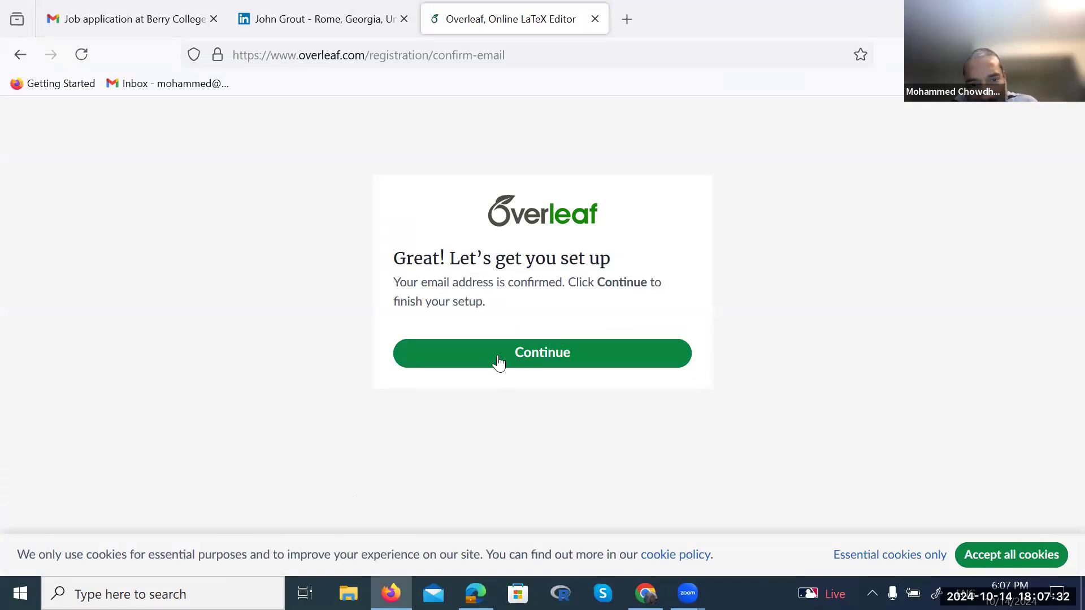
{"action": "left_click", "coordinate": [496, 350]}
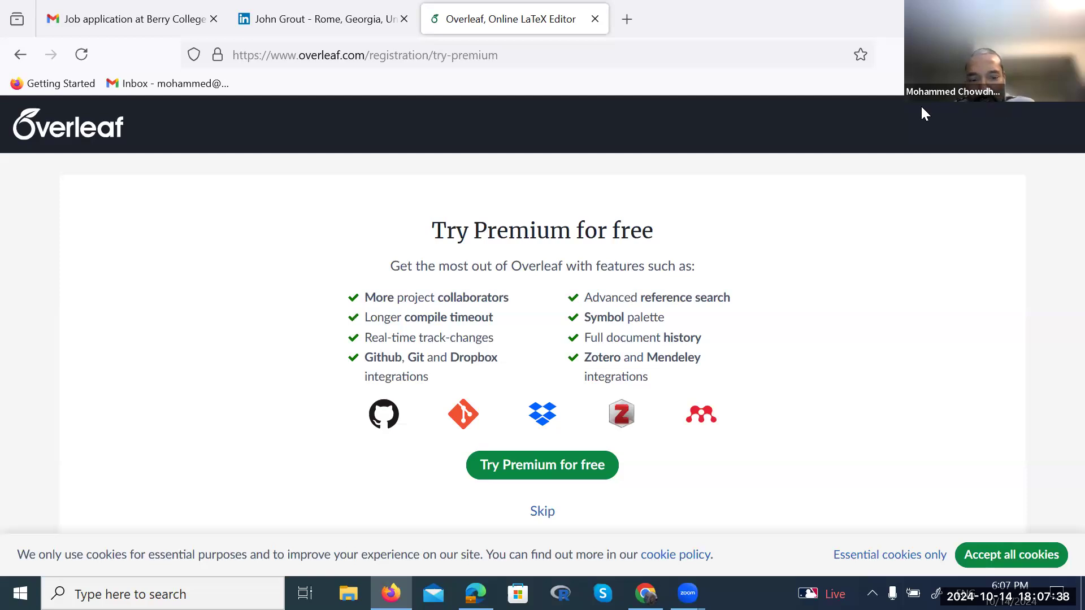
{"action": "left_click", "coordinate": [541, 511]}
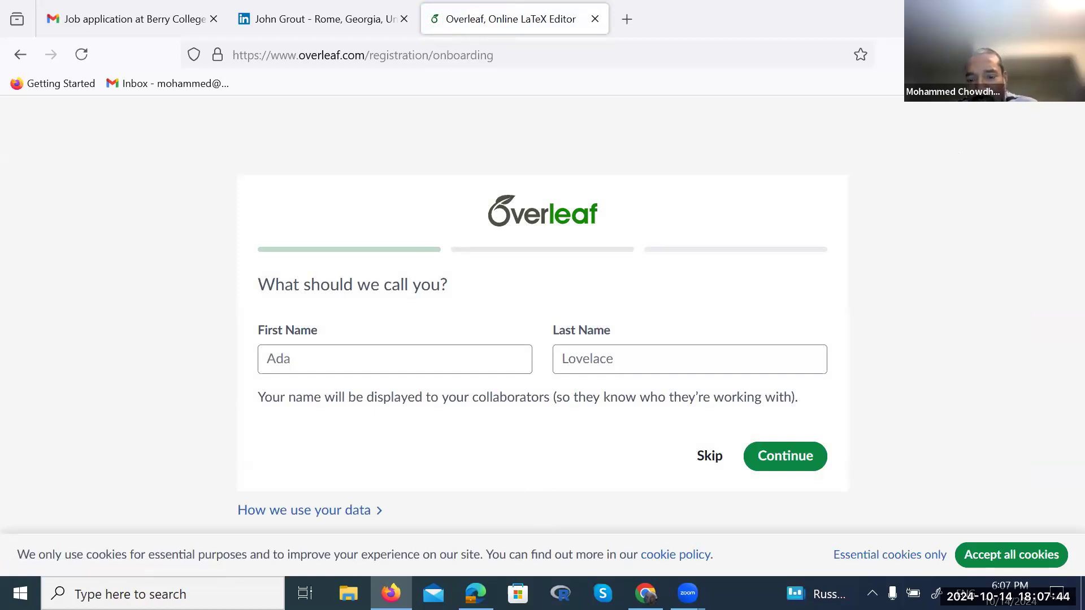
Answer 'Yes, occasionally' to the LaTeX experience question and skip the remaining onboarding
{"action": "left_click", "coordinate": [711, 457]}
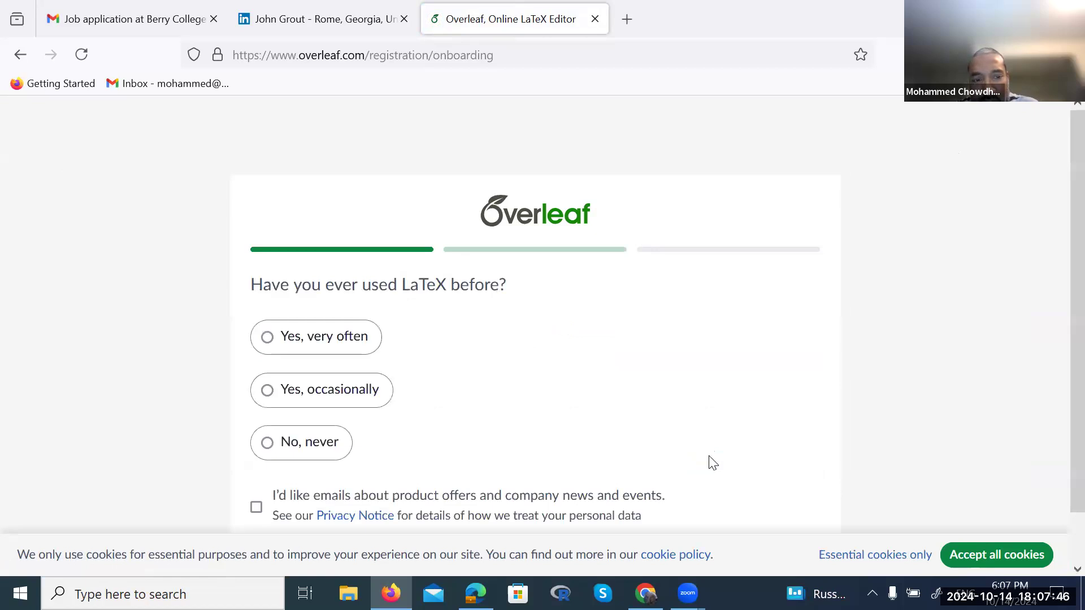
{"action": "scroll", "coordinate": [710, 463], "scroll_direction": "down", "scroll_amount": 1}
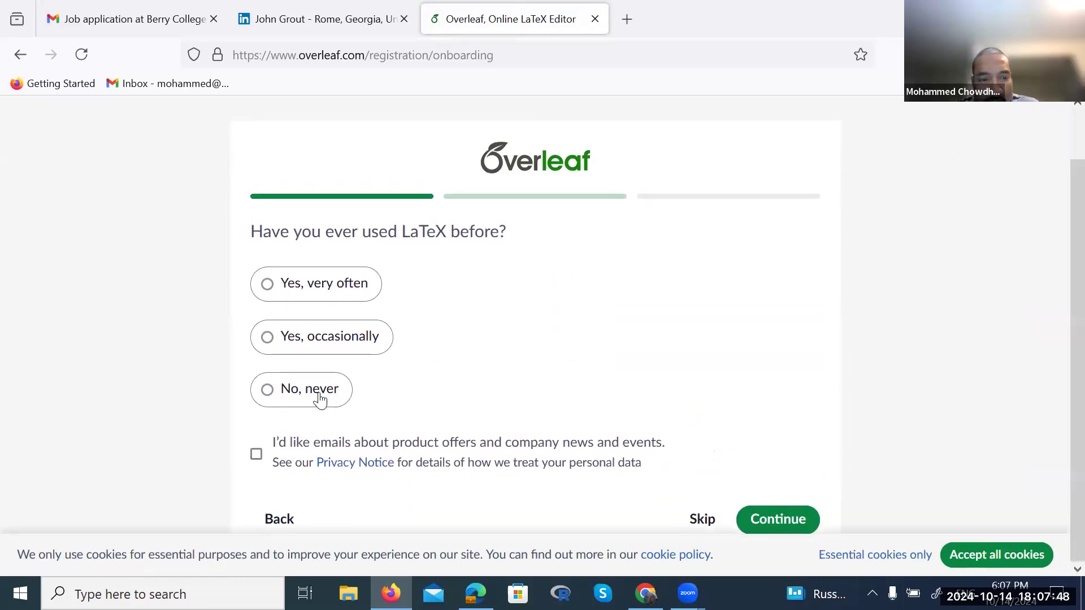
{"action": "left_click", "coordinate": [269, 341]}
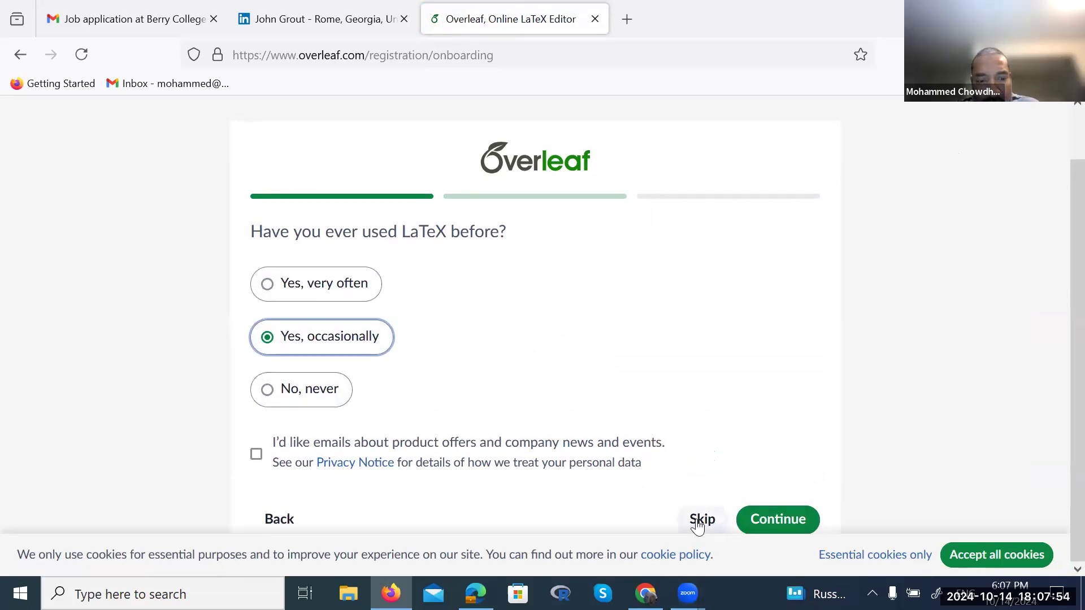
{"action": "left_click", "coordinate": [699, 521]}
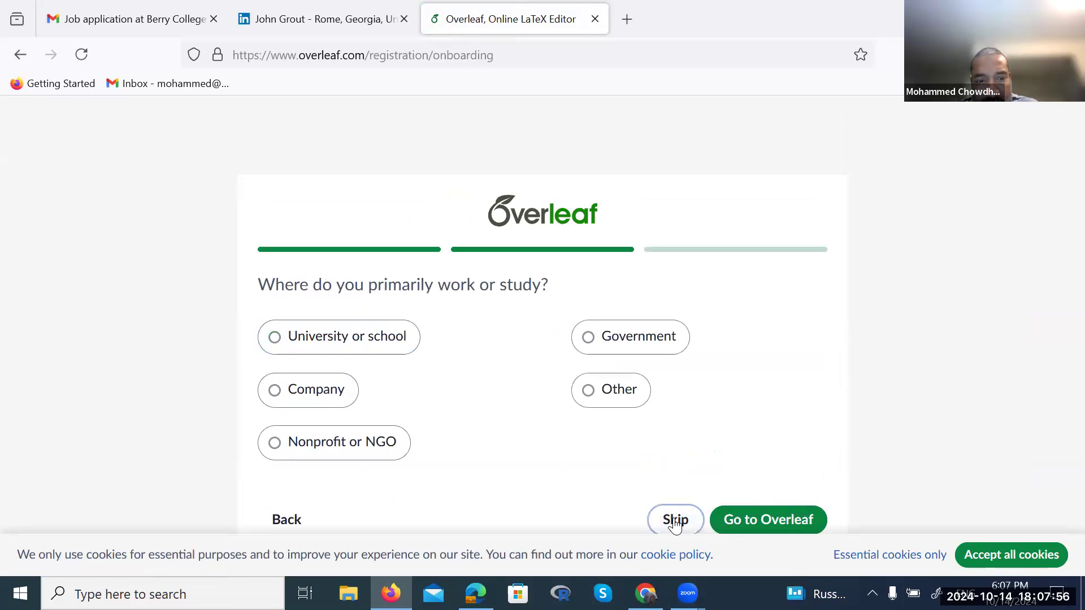
{"action": "left_click", "coordinate": [675, 520]}
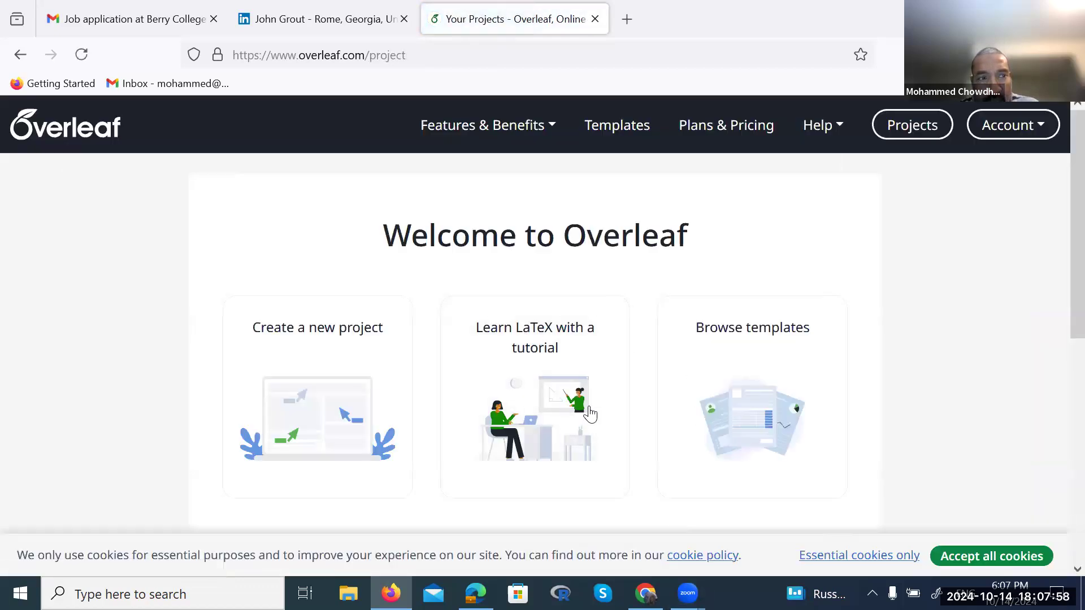
Browse the new-project options, opening and cancelling the Example and Blank project dialogs
{"action": "scroll", "coordinate": [836, 417], "scroll_direction": "down", "scroll_amount": 5}
{"action": "scroll", "coordinate": [837, 417], "scroll_direction": "up", "scroll_amount": 3}
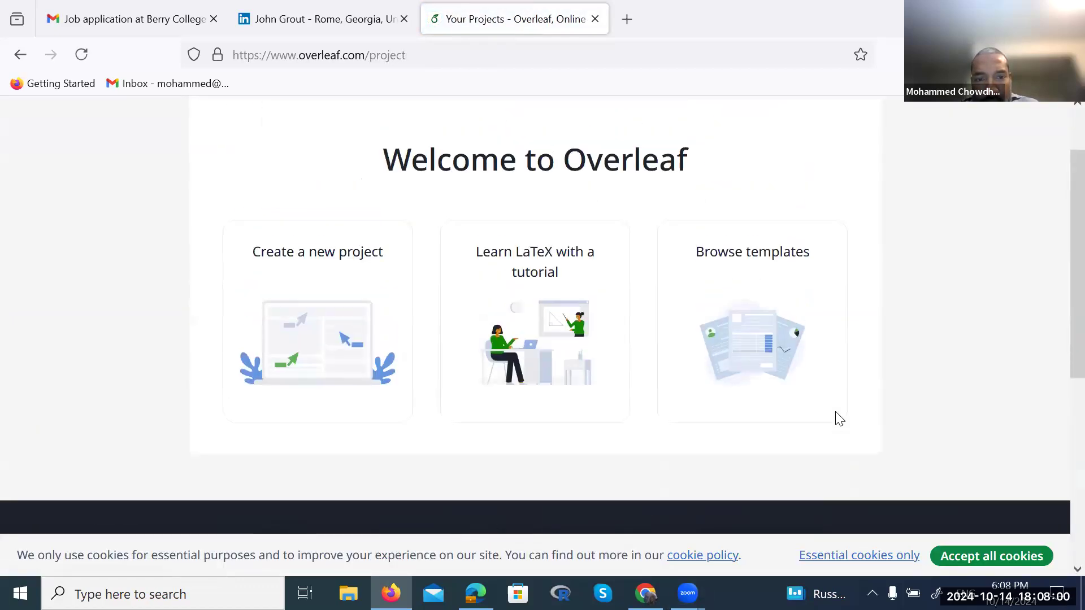
{"action": "scroll", "coordinate": [838, 418], "scroll_direction": "up", "scroll_amount": 2}
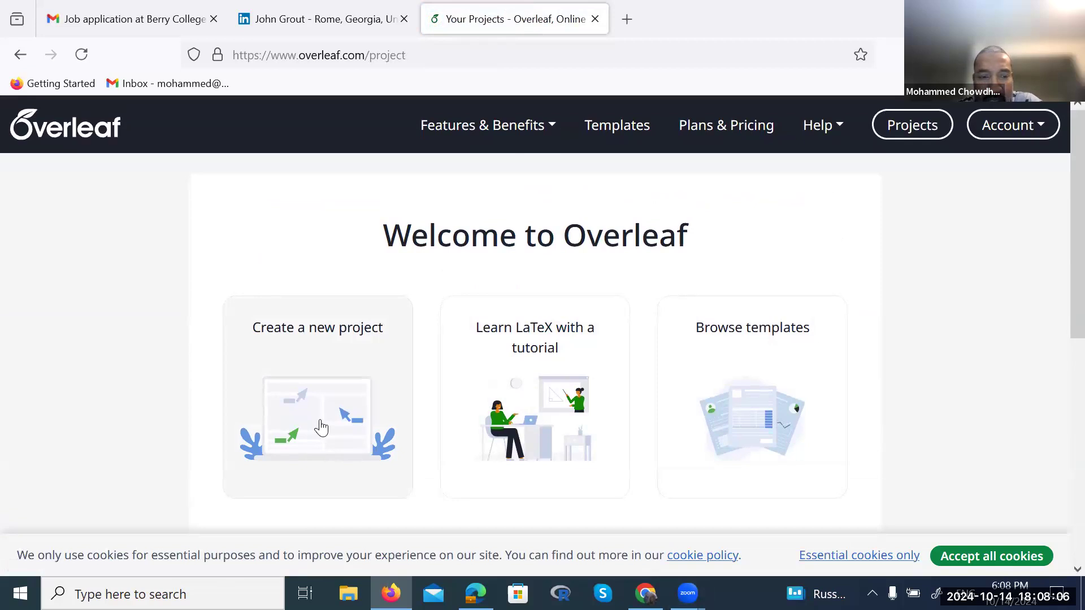
{"action": "left_click", "coordinate": [320, 427]}
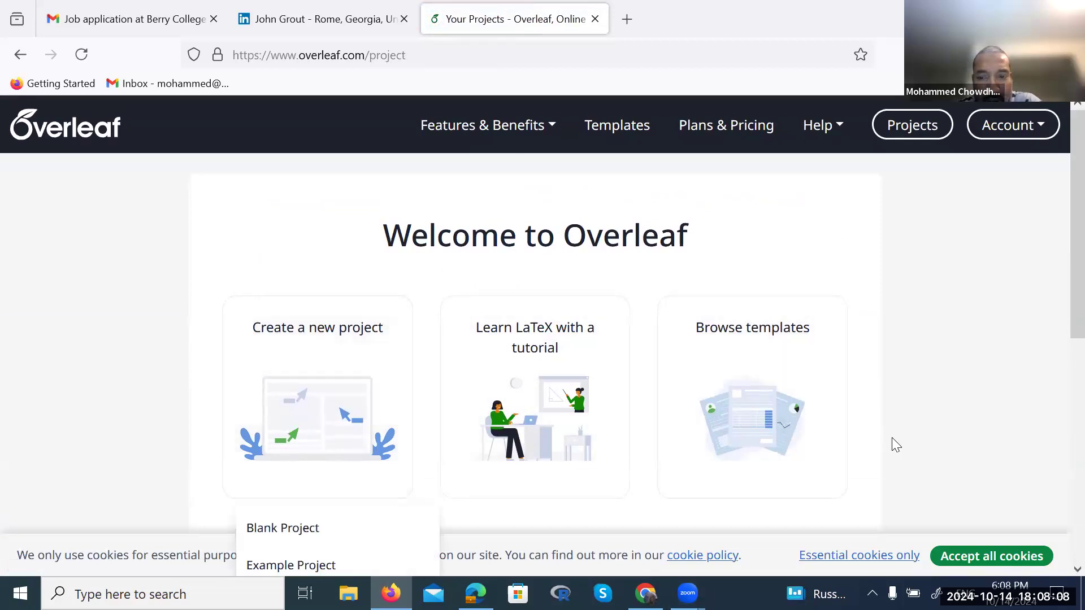
{"action": "scroll", "coordinate": [891, 437], "scroll_direction": "down", "scroll_amount": 3}
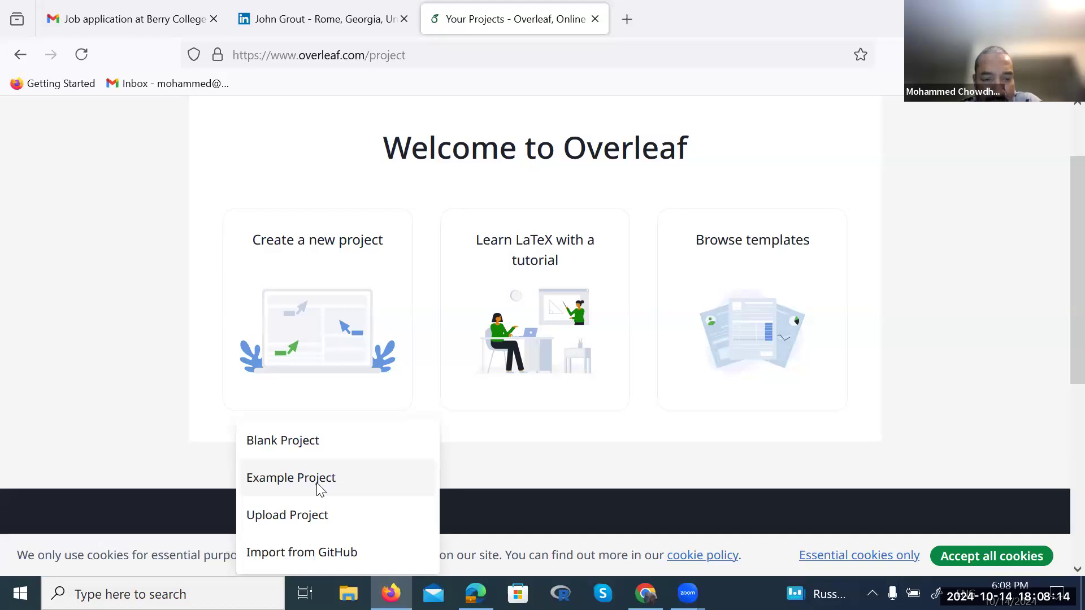
{"action": "left_click", "coordinate": [319, 487]}
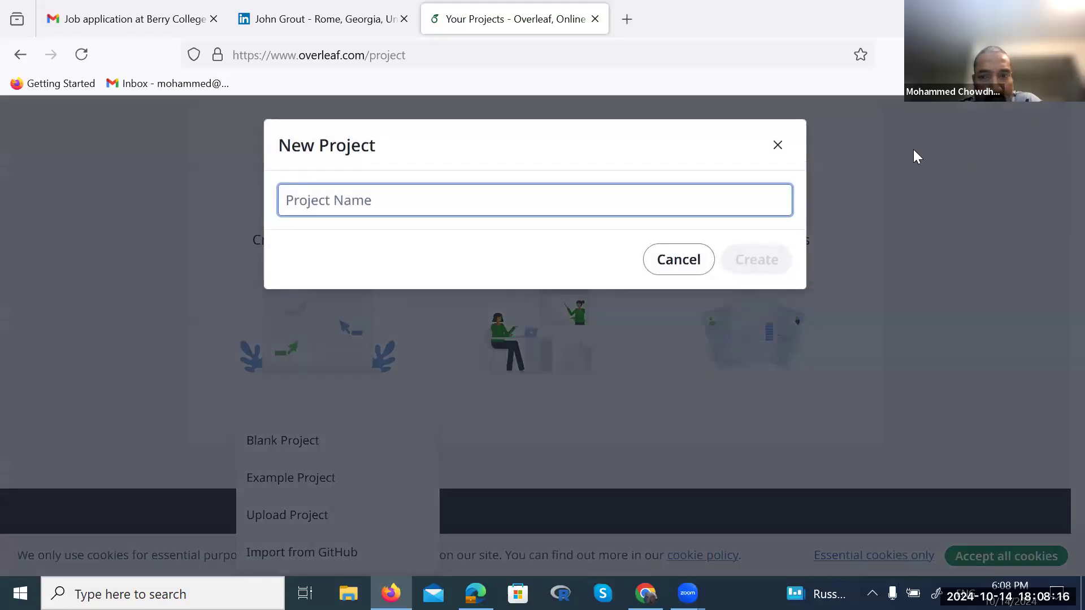
{"action": "left_click", "coordinate": [778, 145]}
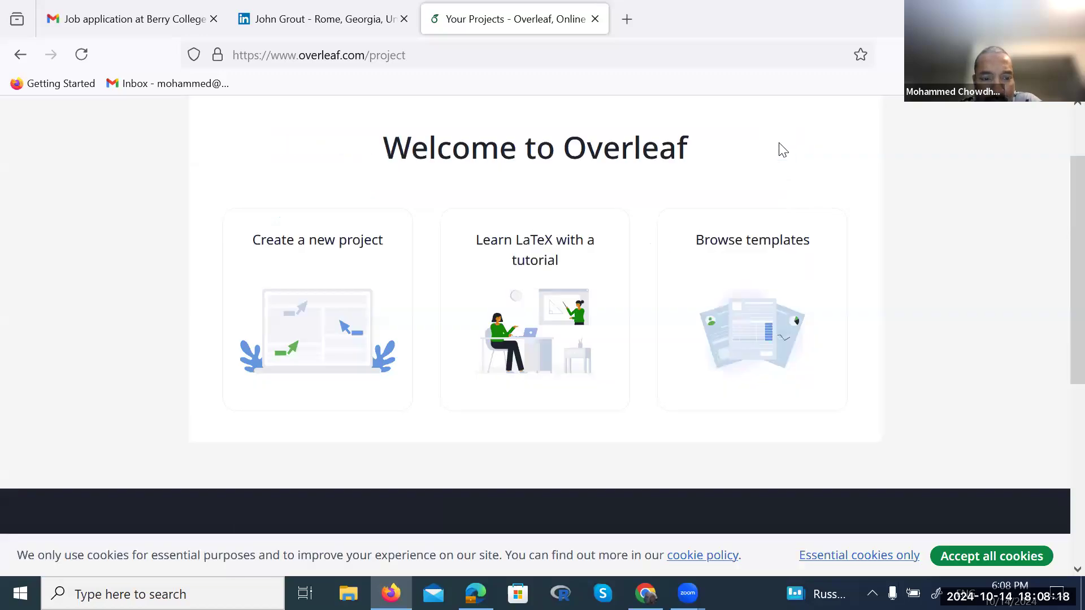
{"action": "left_click", "coordinate": [337, 365]}
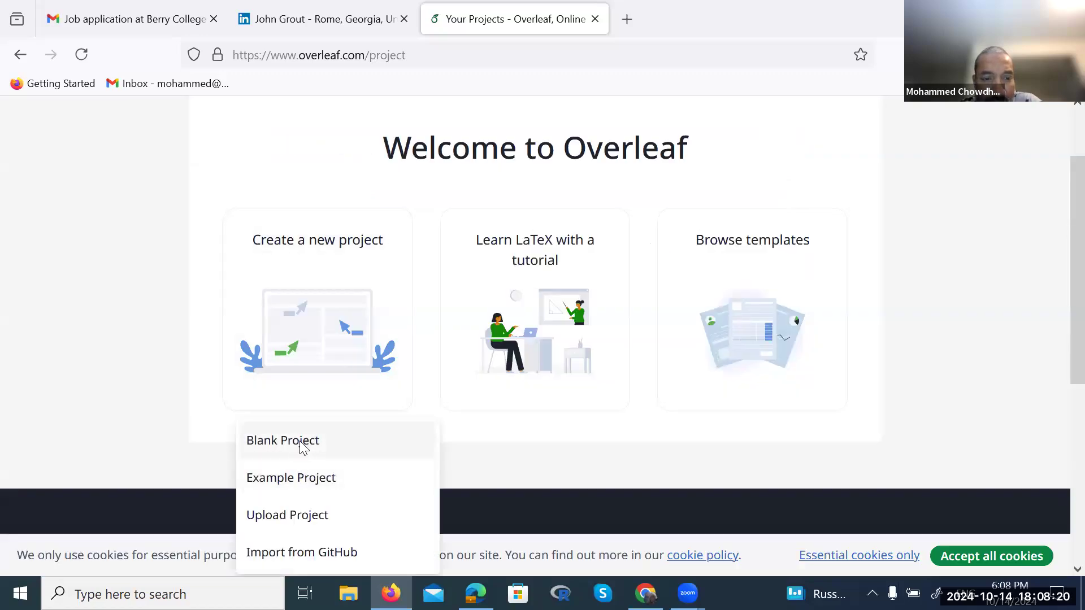
{"action": "left_click", "coordinate": [303, 447]}
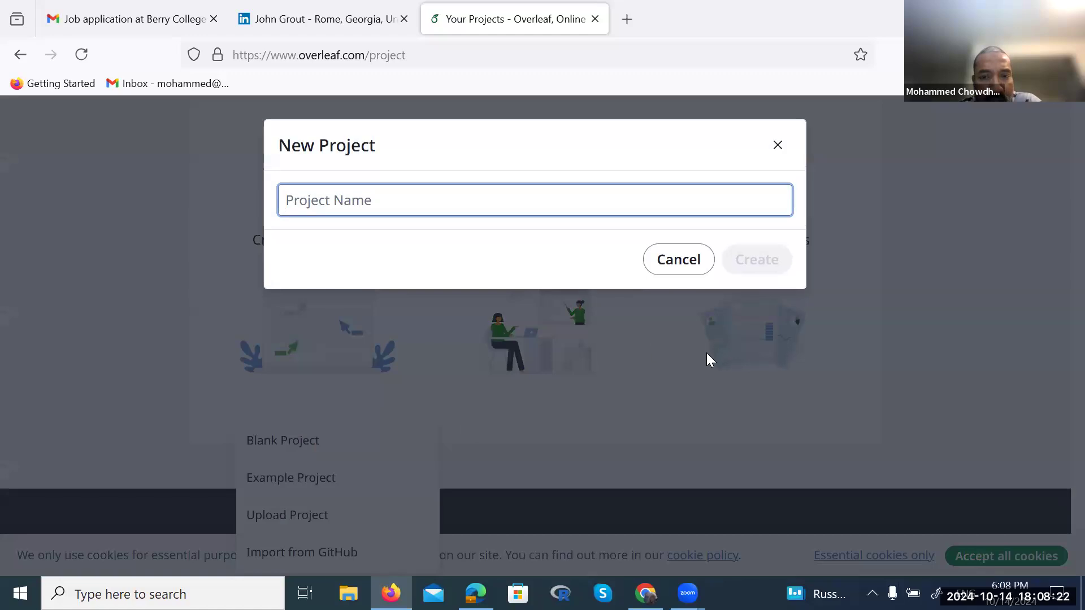
{"action": "left_click", "coordinate": [778, 147]}
Start a new Example Project and begin naming it 'DHS research'
{"action": "left_click", "coordinate": [285, 362]}
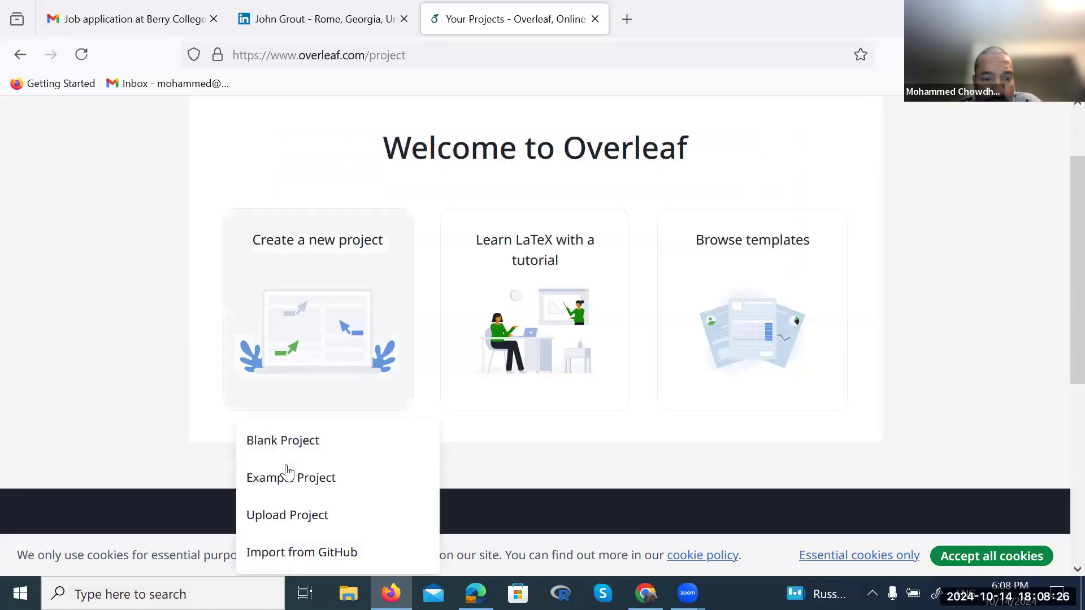
{"action": "left_click", "coordinate": [290, 486]}
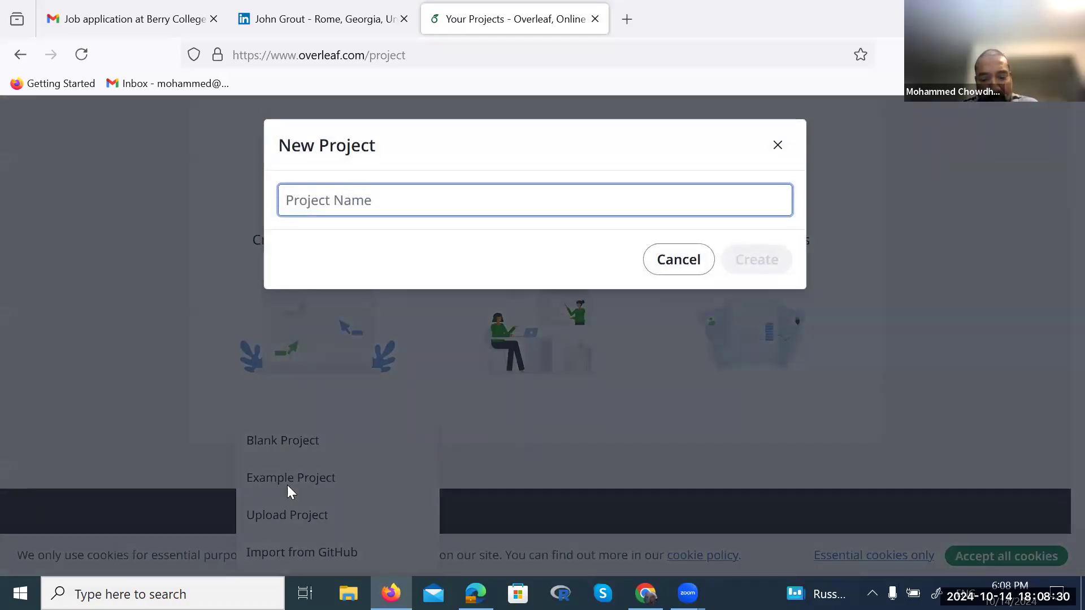
{"action": "type", "text": "d"}
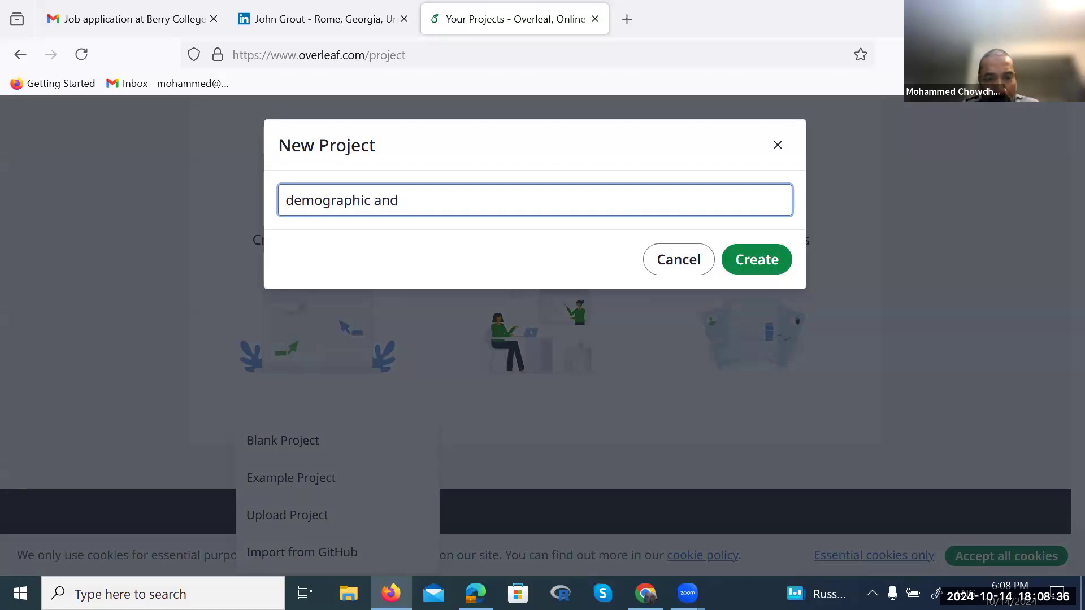
{"action": "type", "text": "emographic and"}
{"action": "key", "text": "BackSpace"}
{"action": "key", "text": "BackSpace"}
{"action": "key", "text": "BackSpace"}
{"action": "key", "text": "BackSpace"}
{"action": "key", "text": "BackSpace"}
{"action": "key", "text": "BackSpace"}
{"action": "key", "text": "BackSpace"}
{"action": "key", "text": "BackSpace"}
{"action": "key", "text": "BackSpace"}
{"action": "key", "text": "BackSpace"}
{"action": "key", "text": "BackSpace"}
{"action": "key", "text": "BackSpace"}
{"action": "key", "text": "BackSpace"}
{"action": "key", "text": "BackSpace"}
{"action": "key", "text": "BackSpace"}
{"action": "type", "text": "DHS research"}
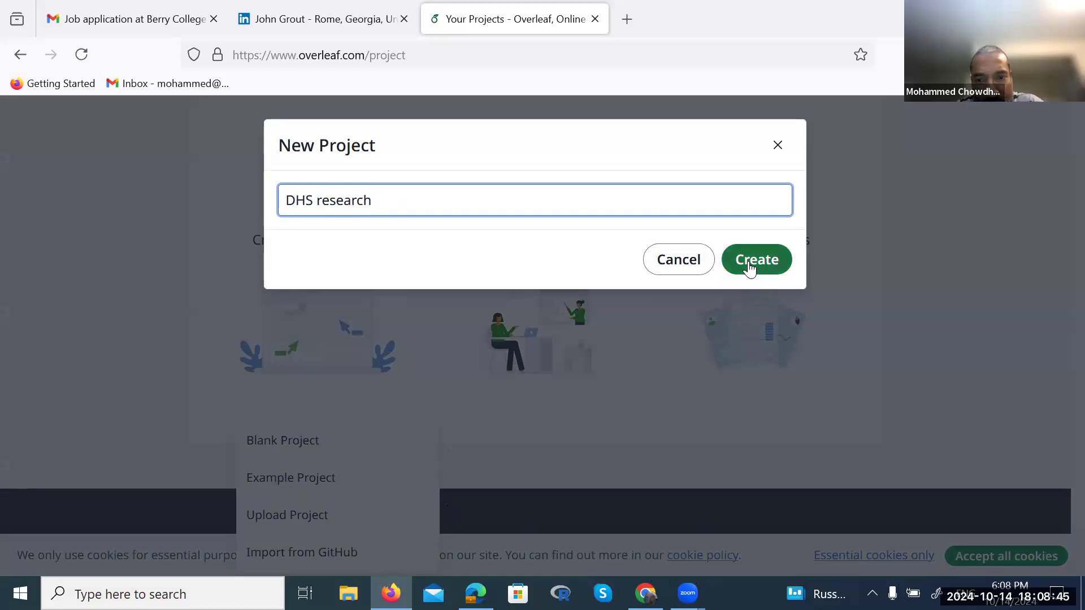
Create the 'DHS research' project and scroll through its three-page PDF preview
{"action": "left_click", "coordinate": [750, 266]}
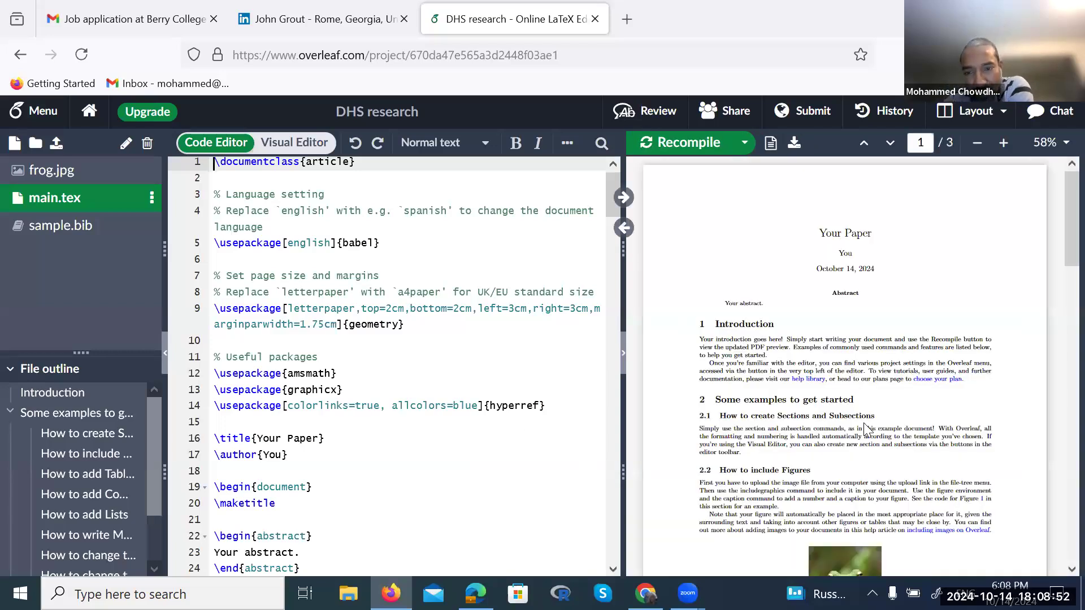
{"action": "scroll", "coordinate": [864, 429], "scroll_direction": "down", "scroll_amount": 1}
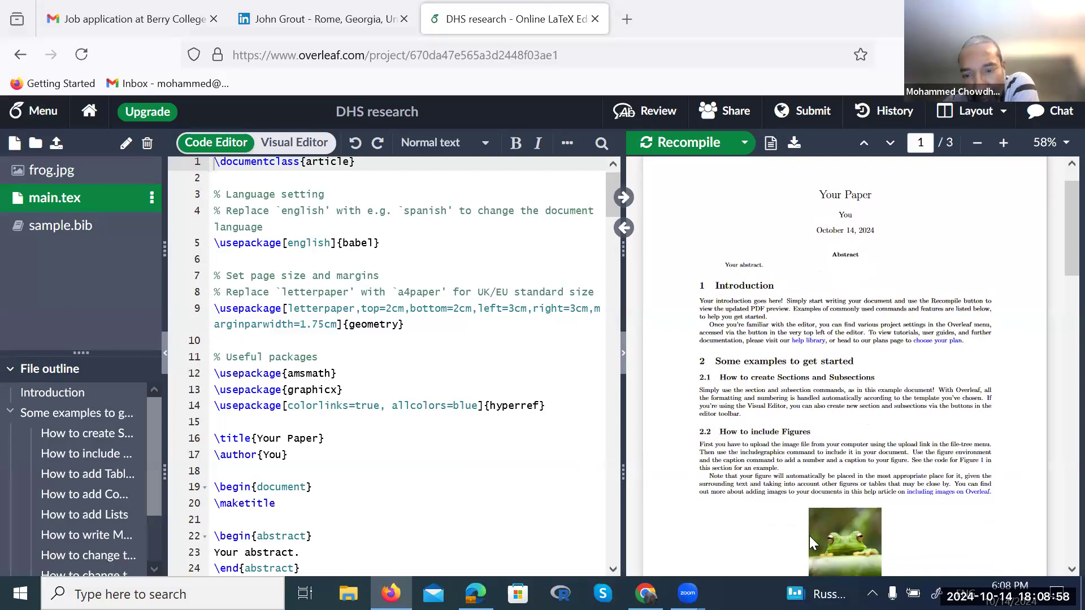
{"action": "scroll", "coordinate": [810, 537], "scroll_direction": "down", "scroll_amount": 20}
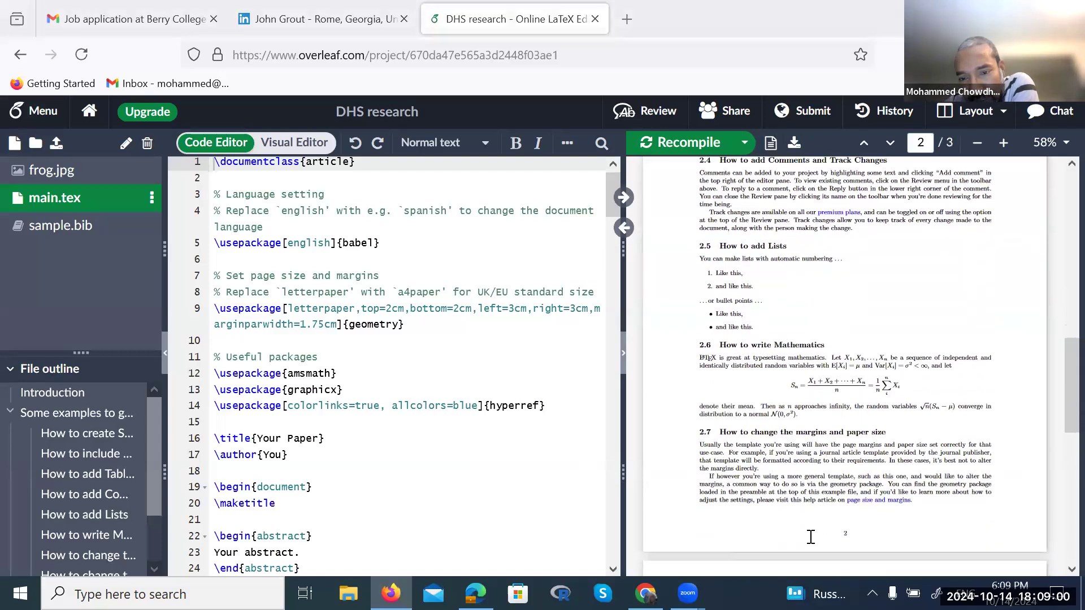
{"action": "scroll", "coordinate": [809, 536], "scroll_direction": "up", "scroll_amount": 20}
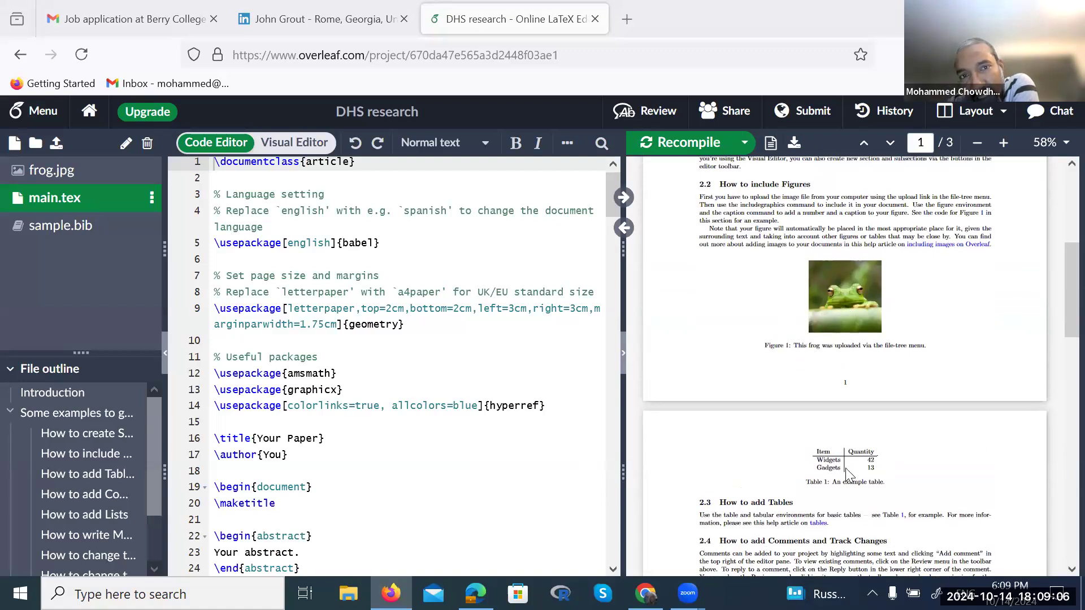
{"action": "scroll", "coordinate": [828, 409], "scroll_direction": "up", "scroll_amount": 5}
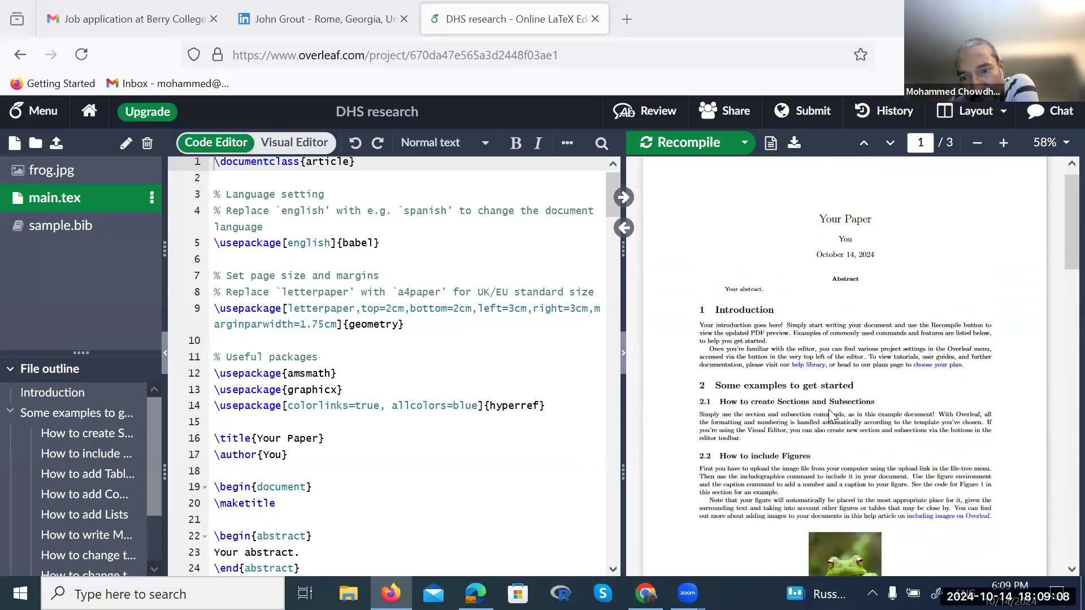
{"action": "scroll", "coordinate": [309, 324], "scroll_direction": "up", "scroll_amount": 1}
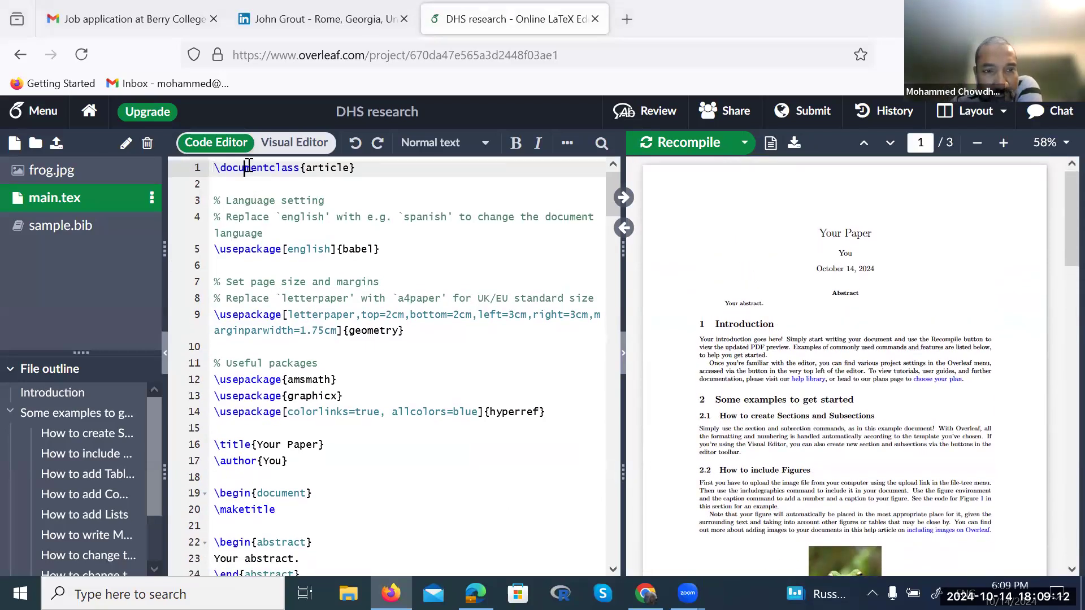
Replace 'Your Paper' with 'Research papers on fertility, fecundability, infant mortality, malnutrition, maternal mortality and woman empowerment'
{"action": "left_click", "coordinate": [251, 250]}
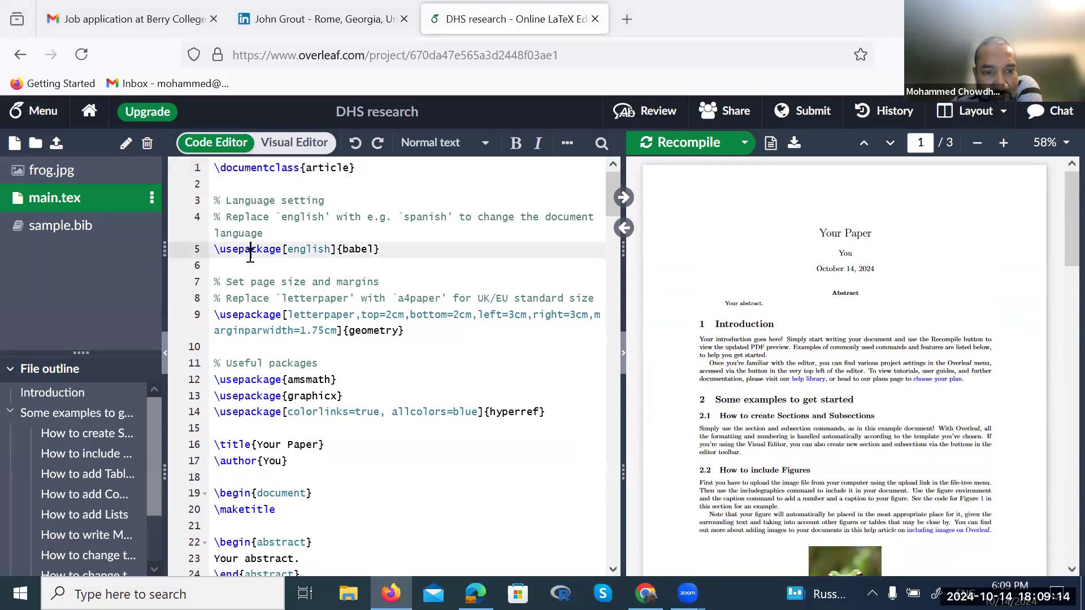
{"action": "left_click", "coordinate": [251, 314]}
{"action": "left_click", "coordinate": [255, 379]}
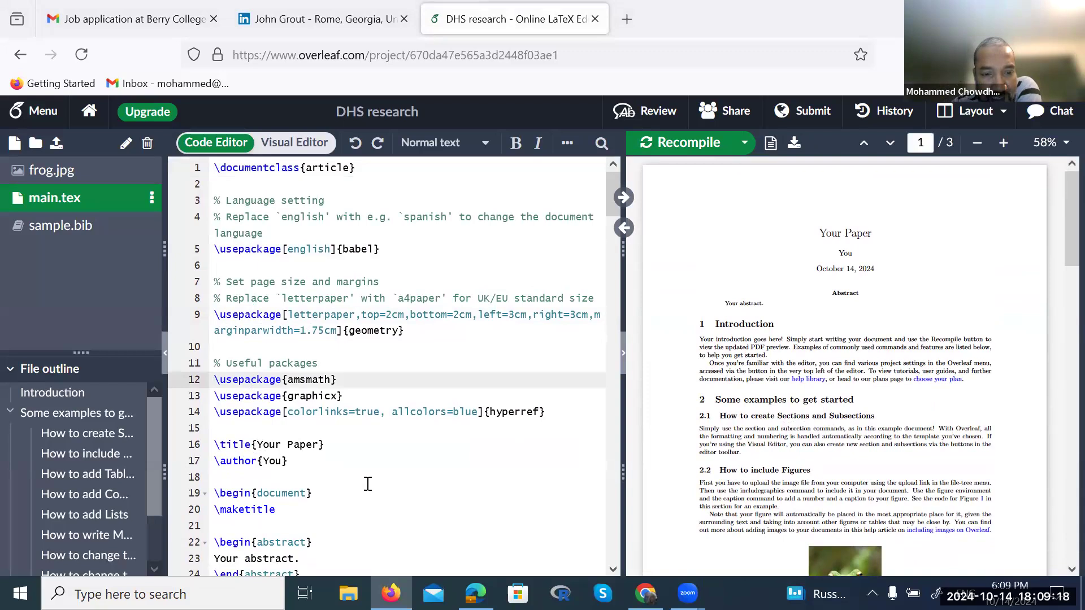
{"action": "left_click", "coordinate": [319, 445]}
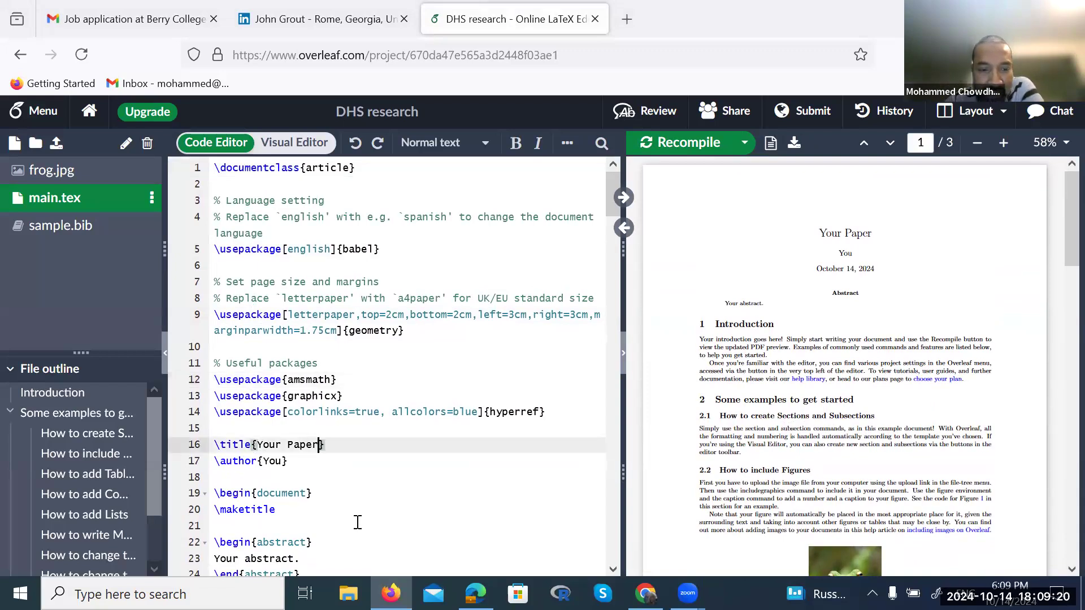
{"action": "key", "text": "shift+Left"}
{"action": "key", "text": "shift+Left"}
{"action": "key", "text": "shift+Left"}
{"action": "key", "text": "shift+Left"}
{"action": "key", "text": "shift+Left"}
{"action": "key", "text": "shift+Left"}
{"action": "key", "text": "shift+Left"}
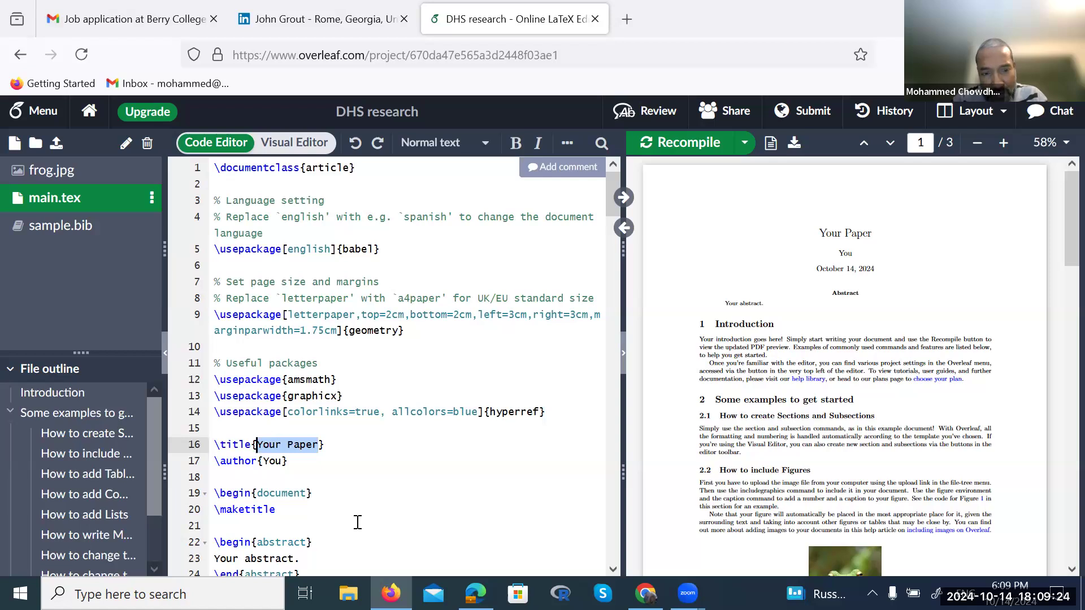
{"action": "type", "text": "Research"}
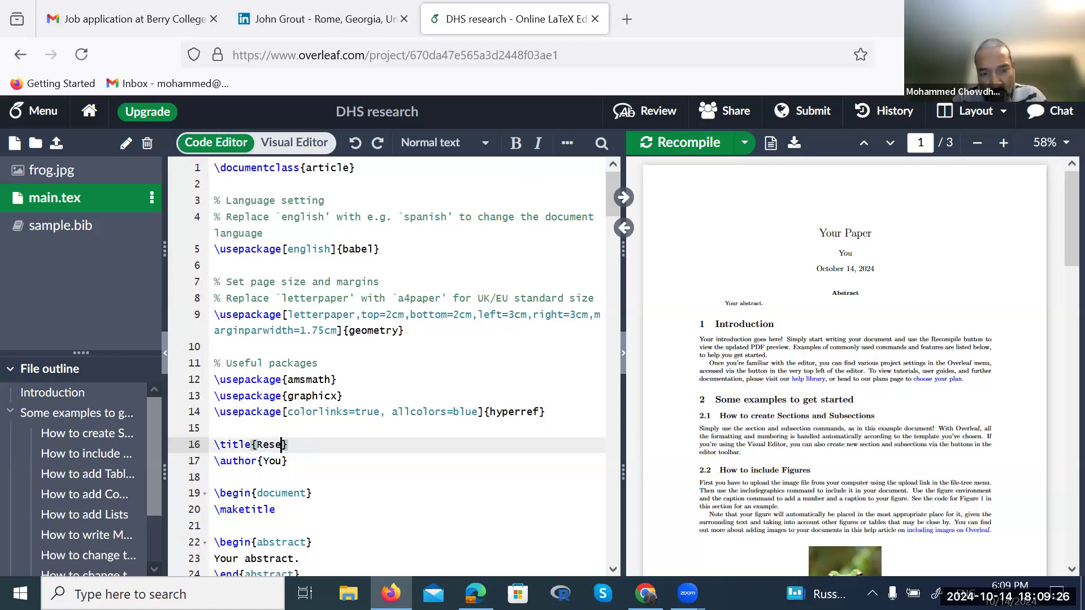
{"action": "type", "text": " paper"}
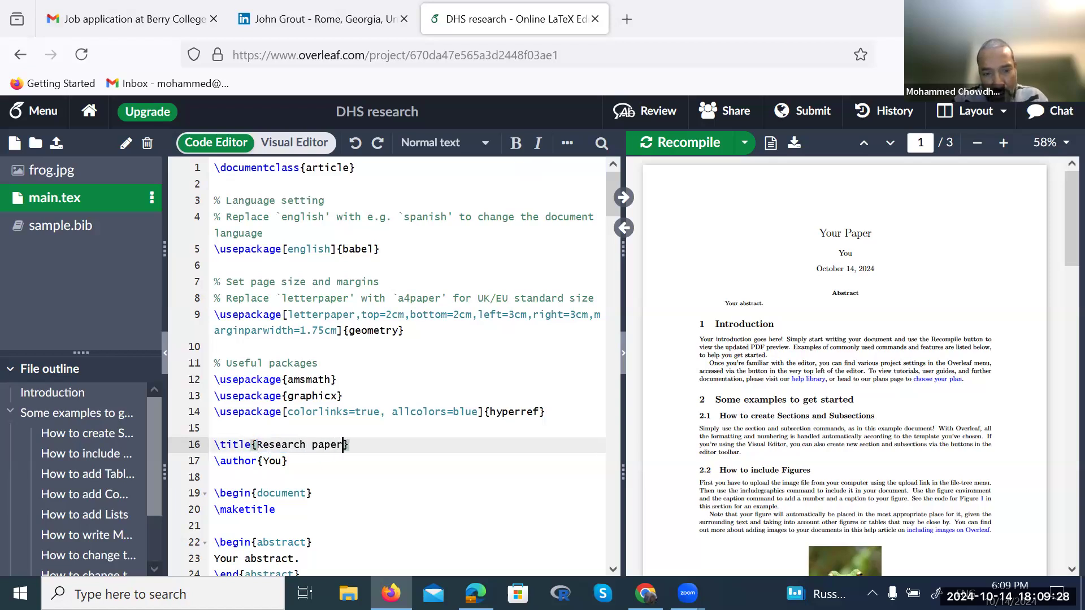
{"action": "type", "text": "s on fertility"}
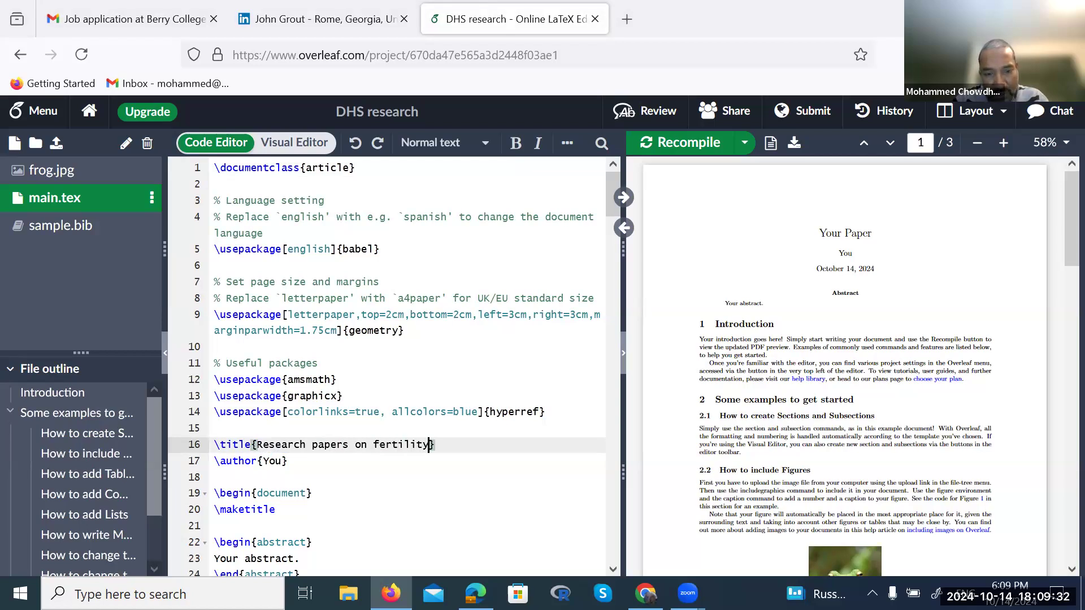
{"action": "type", "text": ", fecundability"}
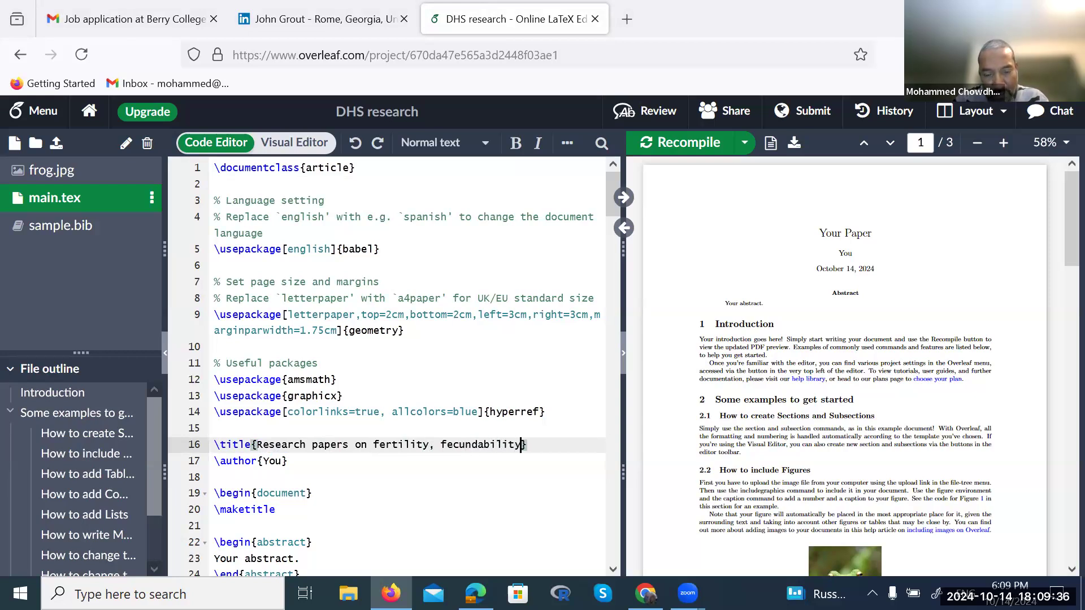
{"action": "type", "text": ", infan"}
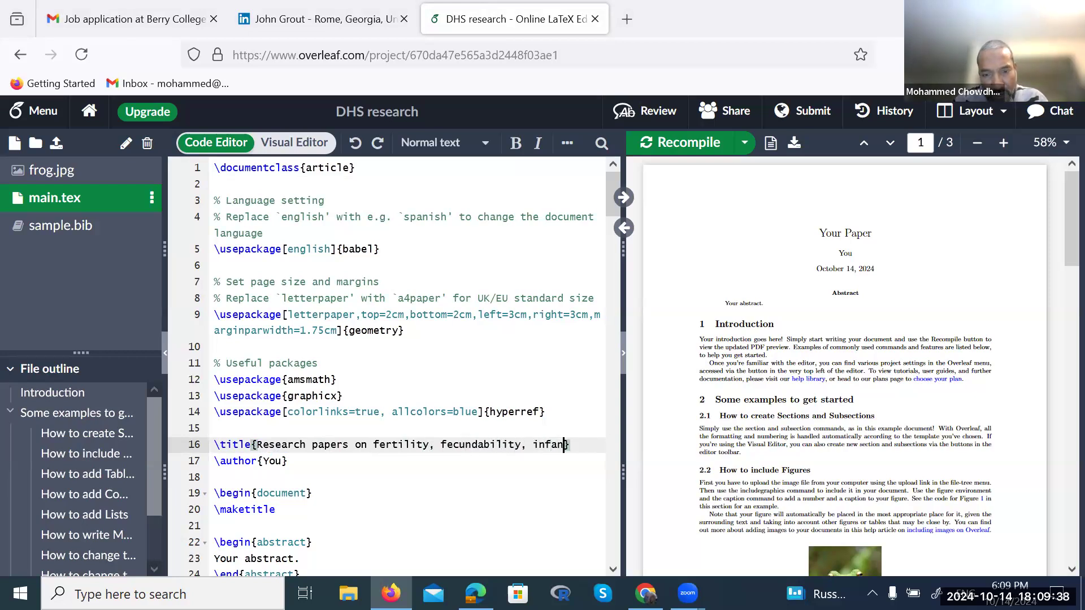
{"action": "type", "text": "t mor"}
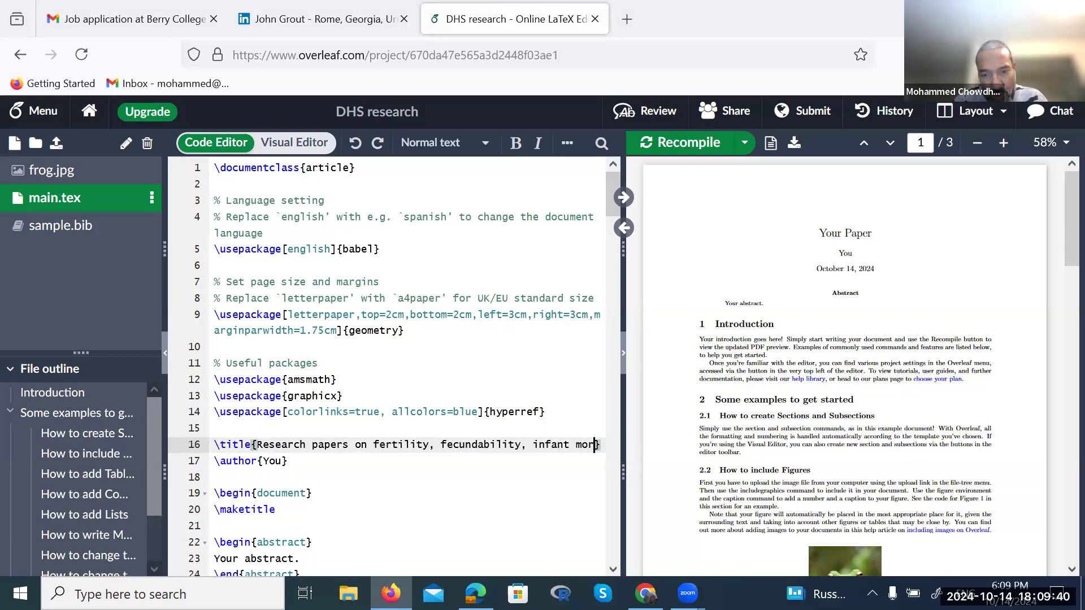
{"action": "type", "text": "tality"}
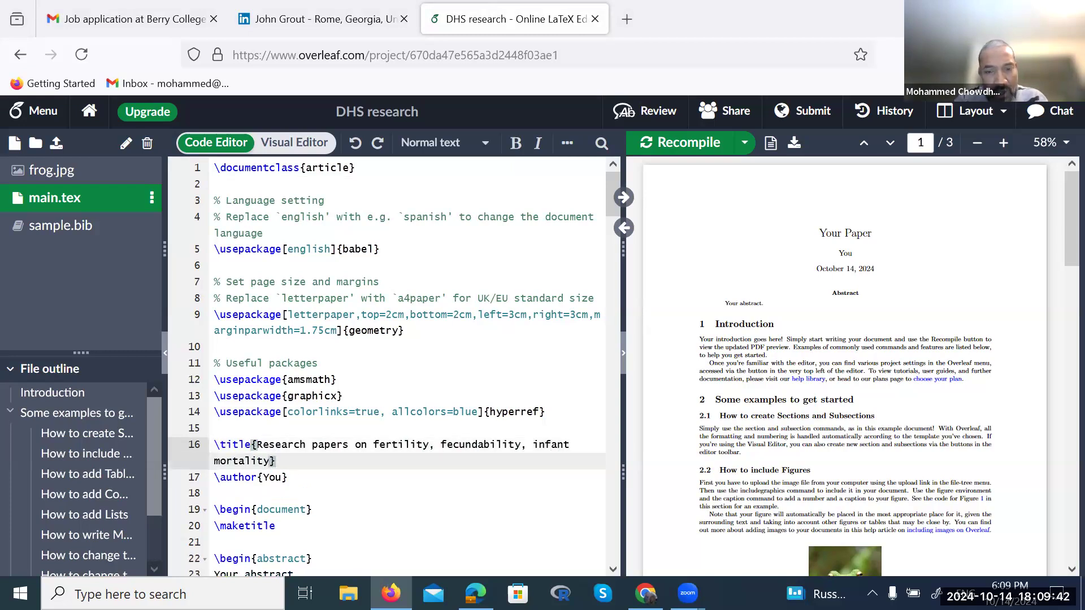
{"action": "type", "text": ", "}
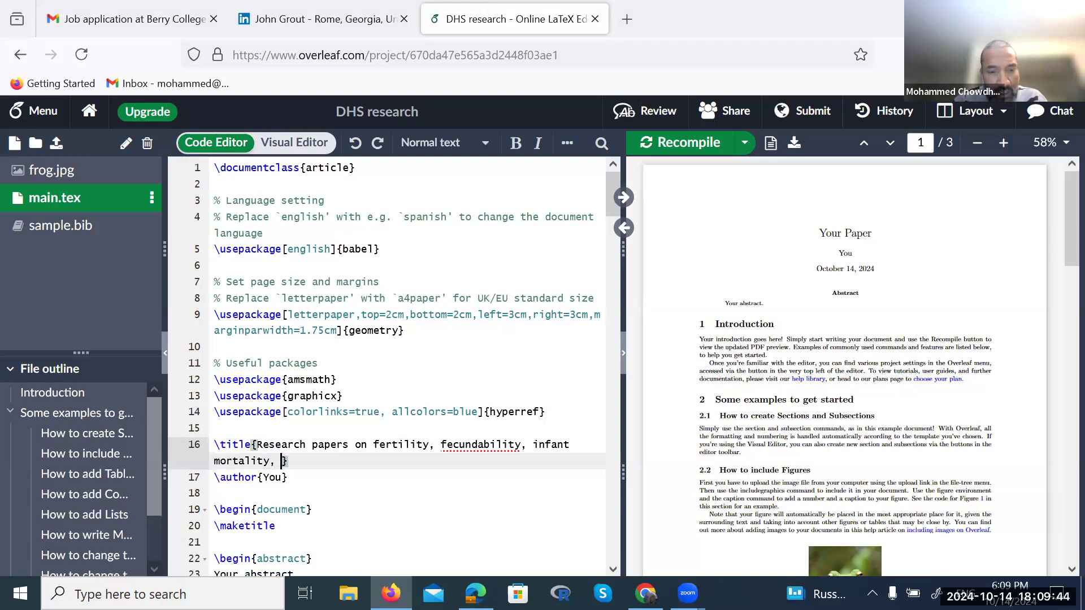
{"action": "type", "text": "mal"}
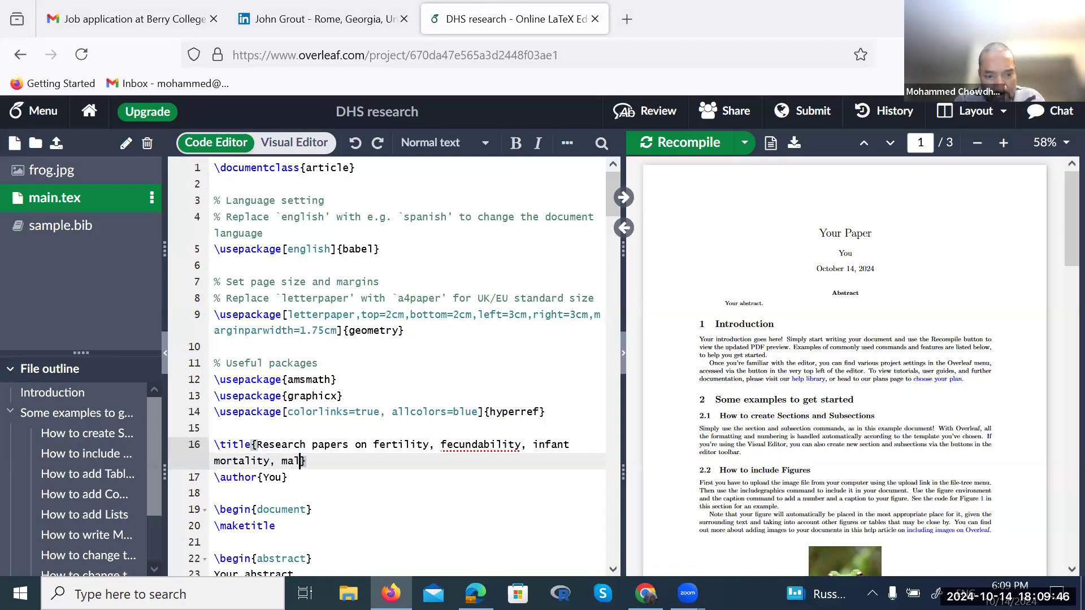
{"action": "type", "text": "nutritio"}
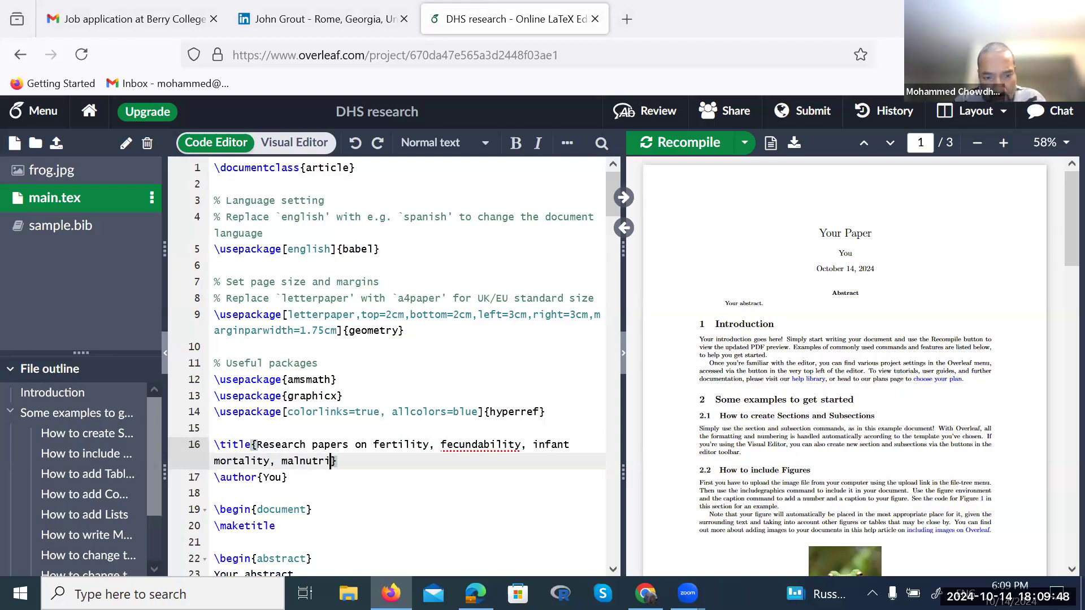
{"action": "type", "text": "n, ma"}
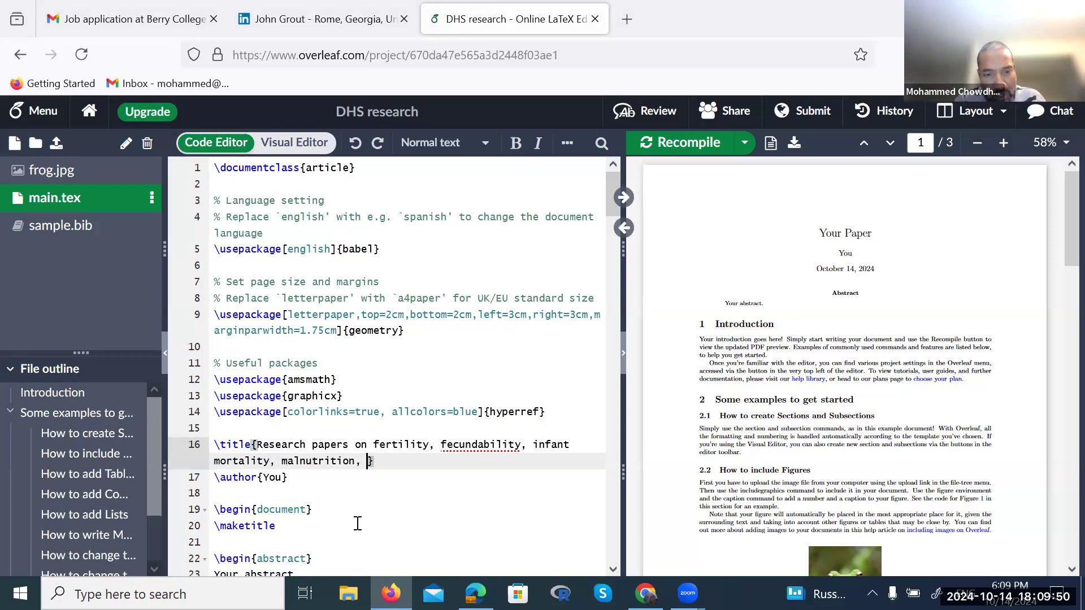
{"action": "type", "text": "terinal mortality"}
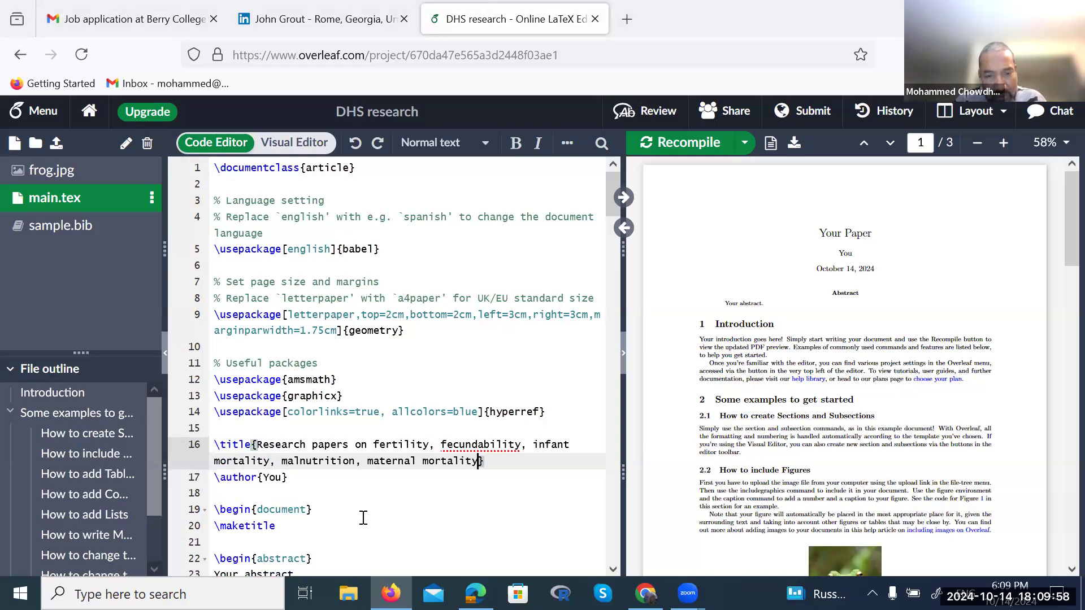
{"action": "type", "text": " and"}
{"action": "type", "text": " wo"}
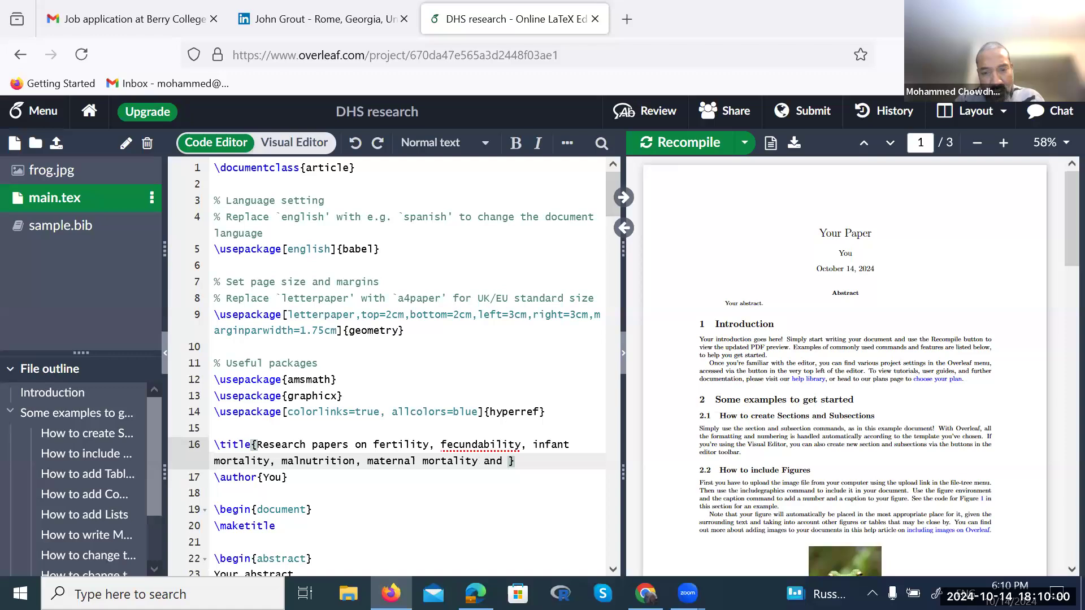
{"action": "type", "text": "man empu"}
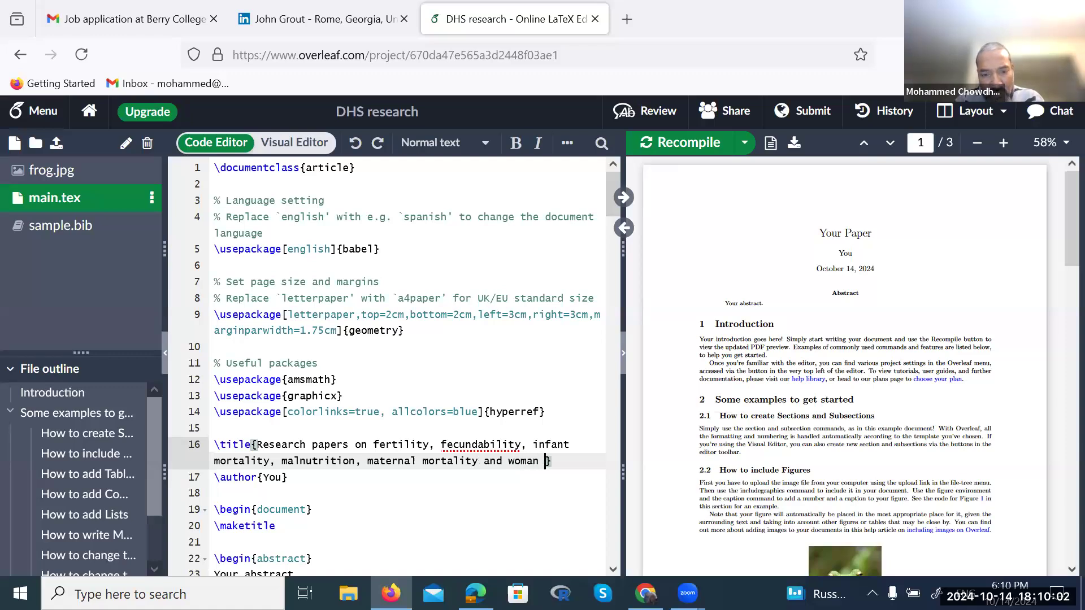
{"action": "key", "text": "BackSpace"}
{"action": "type", "text": "ower"}
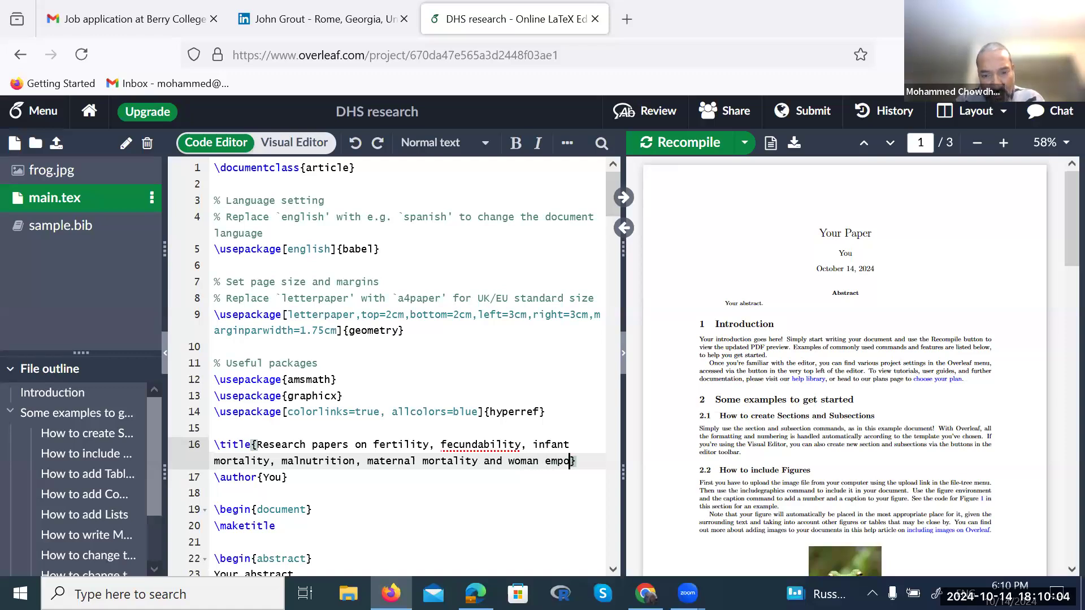
{"action": "type", "text": "ment"}
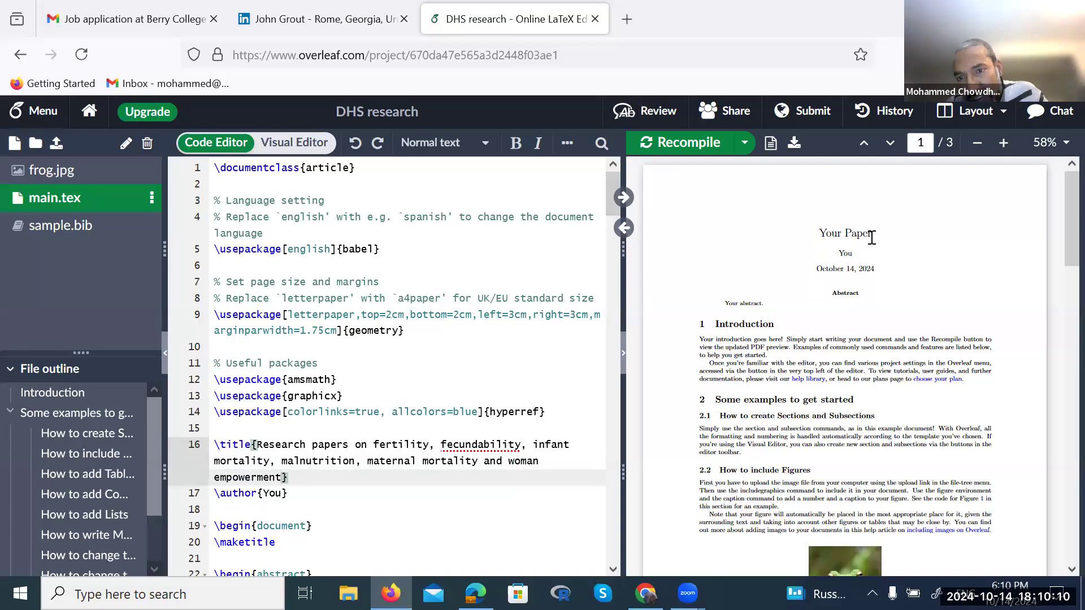
{"action": "left_click_drag", "start_coordinate": [819, 233], "coordinate": [874, 240]}
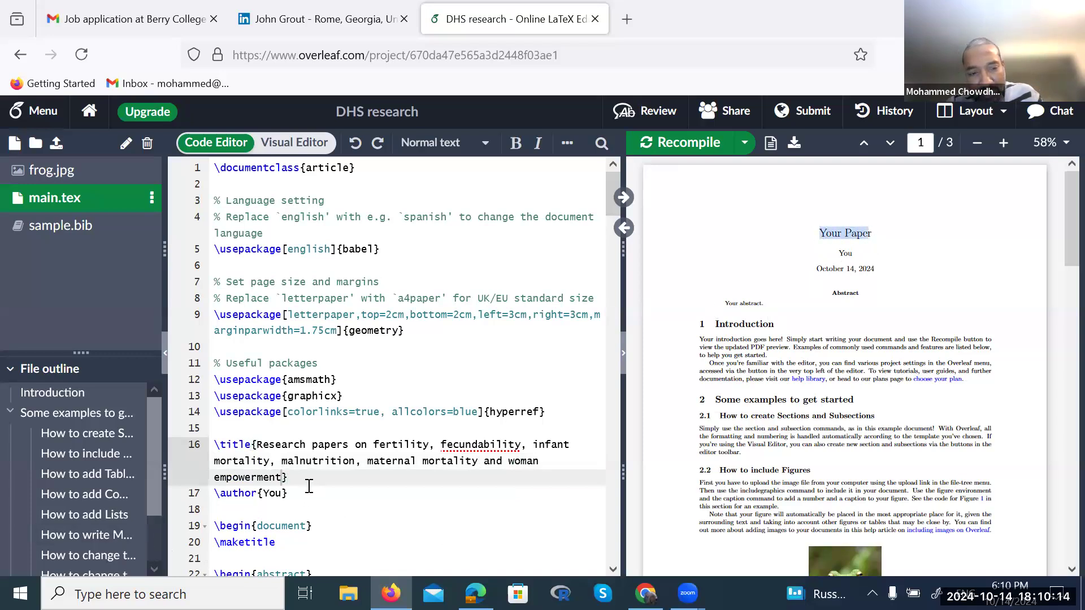
Recompile, replace author 'You' with the author's name and Western Illinois University, then recompile
{"action": "key", "text": "ctrl+s"}
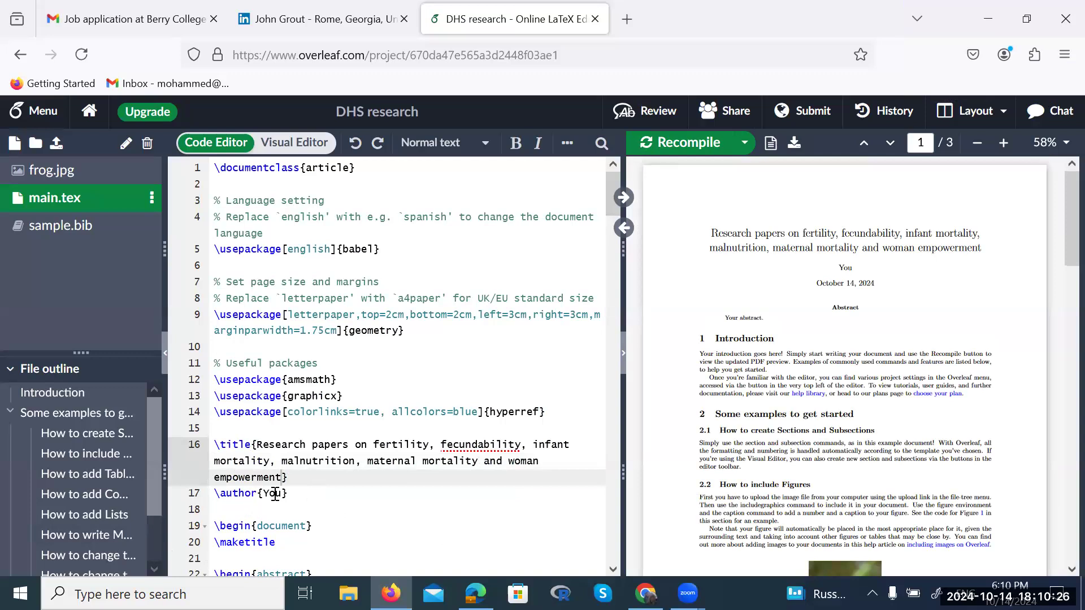
{"action": "left_click", "coordinate": [281, 493]}
{"action": "key", "text": "BackSpace"}
{"action": "key", "text": "BackSpace"}
{"action": "key", "text": "BackSpace"}
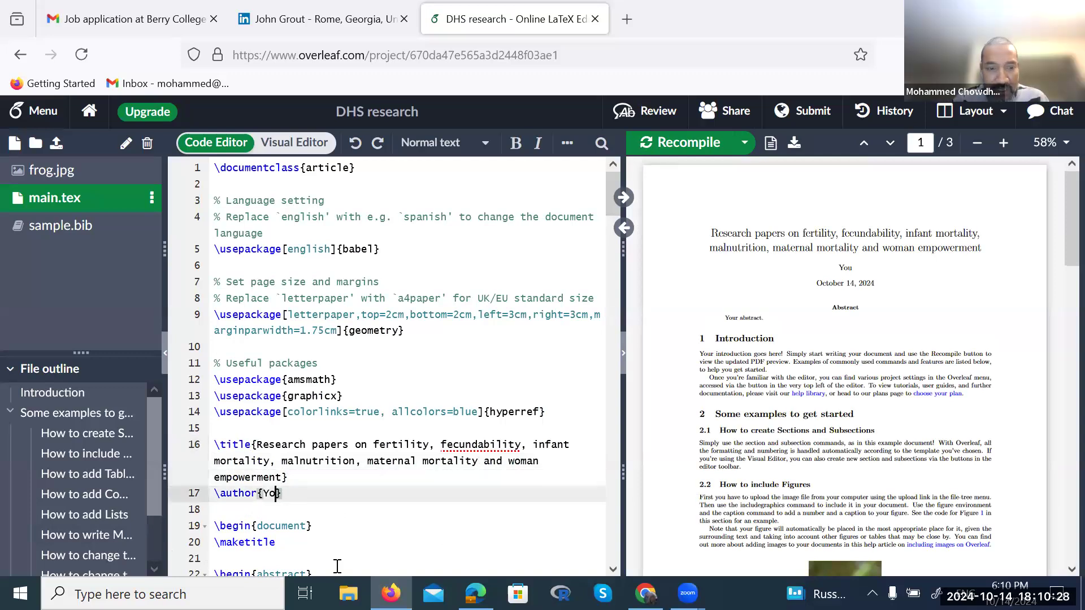
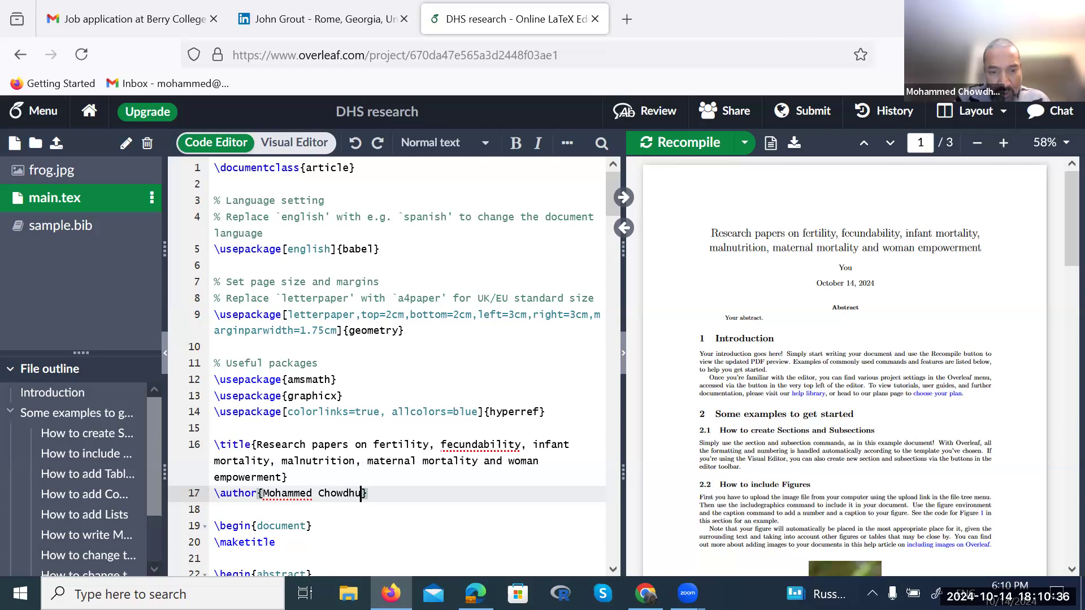
{"action": "type", "text": "Western "}
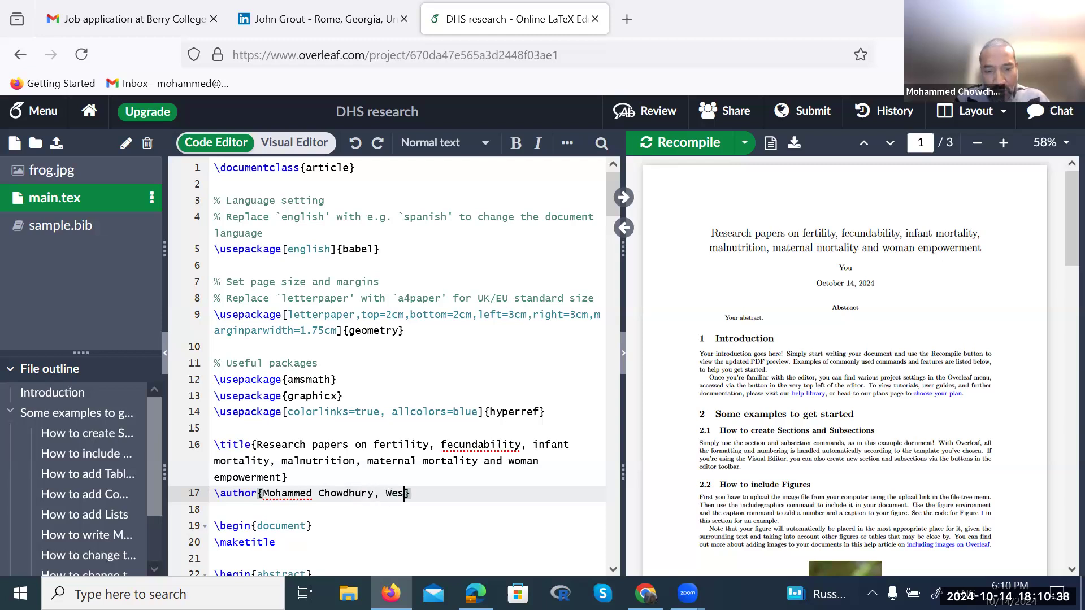
{"action": "type", "text": "Illinois "}
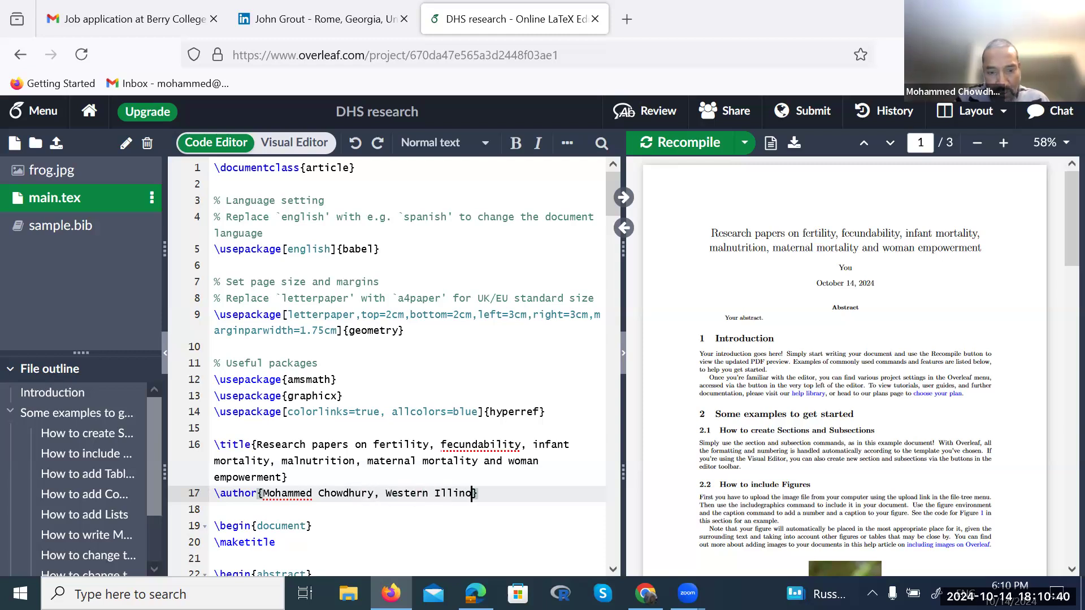
{"action": "type", "text": "University"}
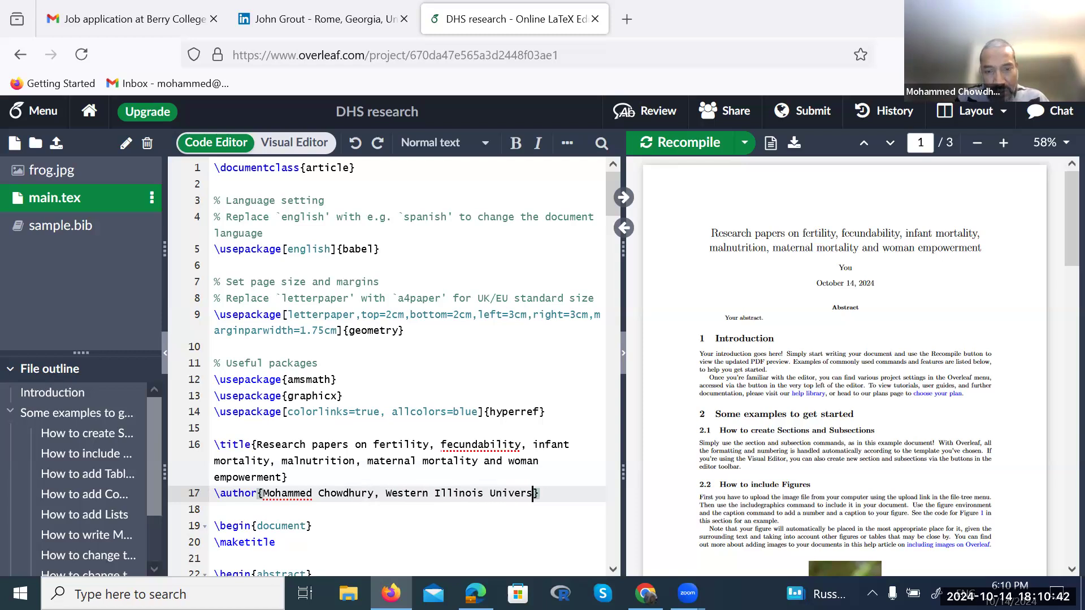
{"action": "key", "text": "ctrl+s"}
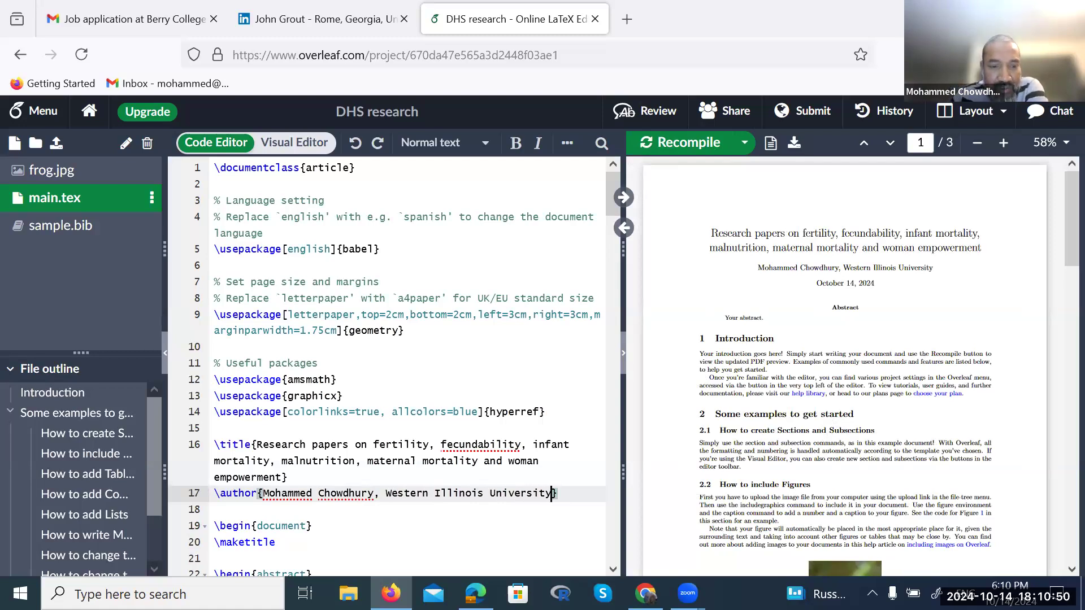
{"action": "scroll", "coordinate": [387, 366], "scroll_direction": "down", "scroll_amount": 2}
{"action": "scroll", "coordinate": [240, 382], "scroll_direction": "down", "scroll_amount": 2}
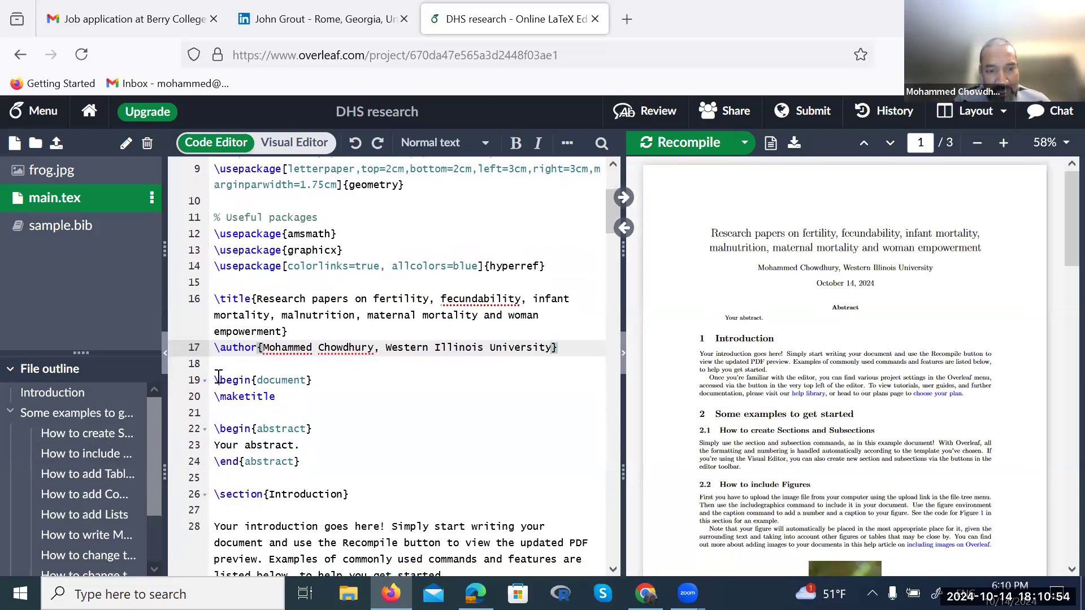
{"action": "left_click", "coordinate": [318, 375]}
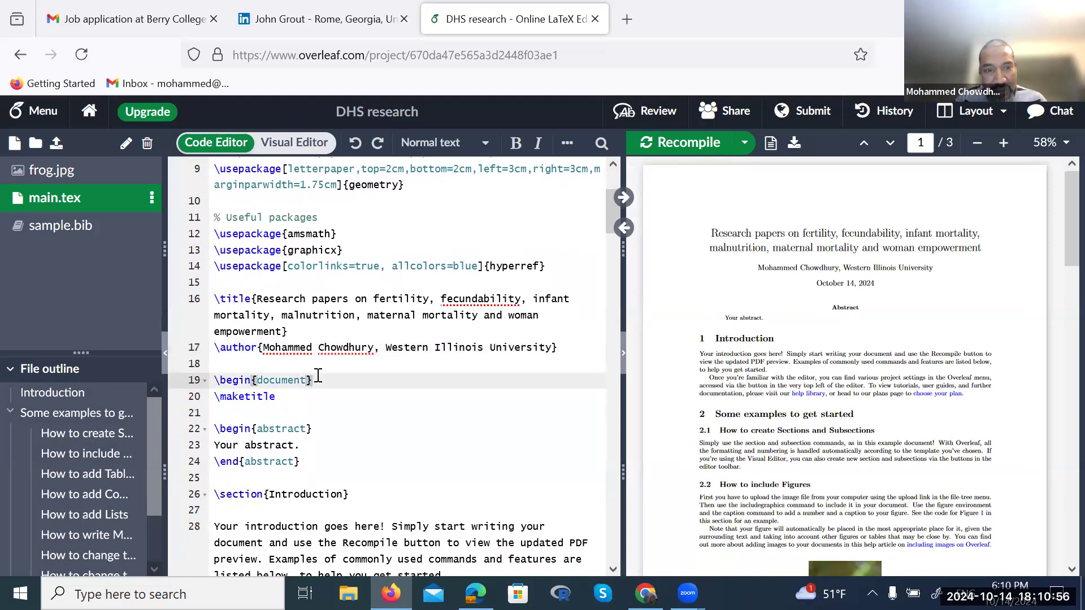
{"action": "key", "text": "shift+Up"}
{"action": "key", "text": "shift+Down"}
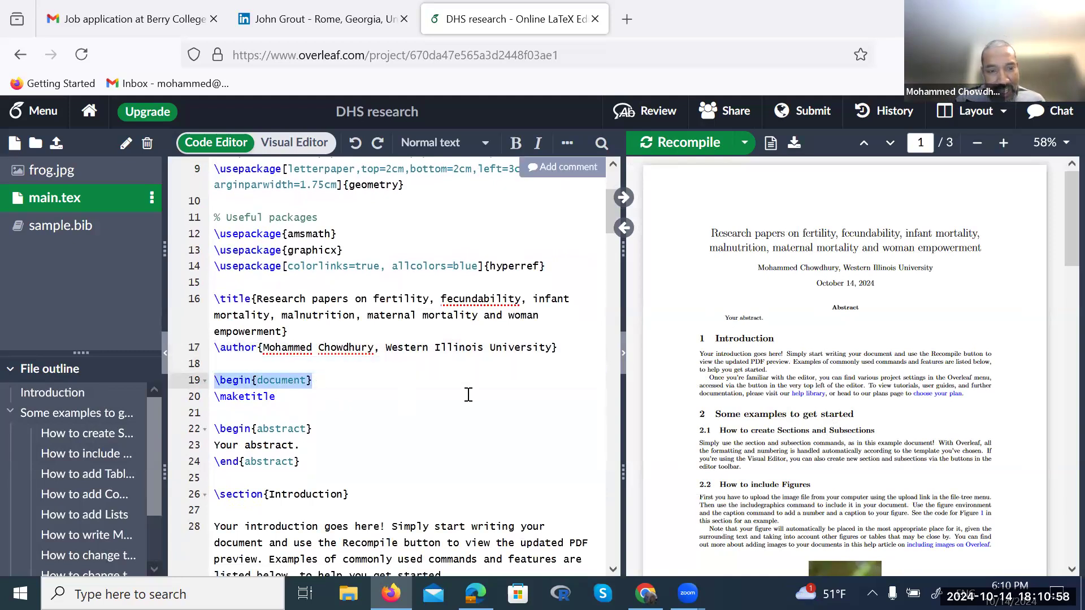
{"action": "scroll", "coordinate": [469, 394], "scroll_direction": "down", "scroll_amount": 20}
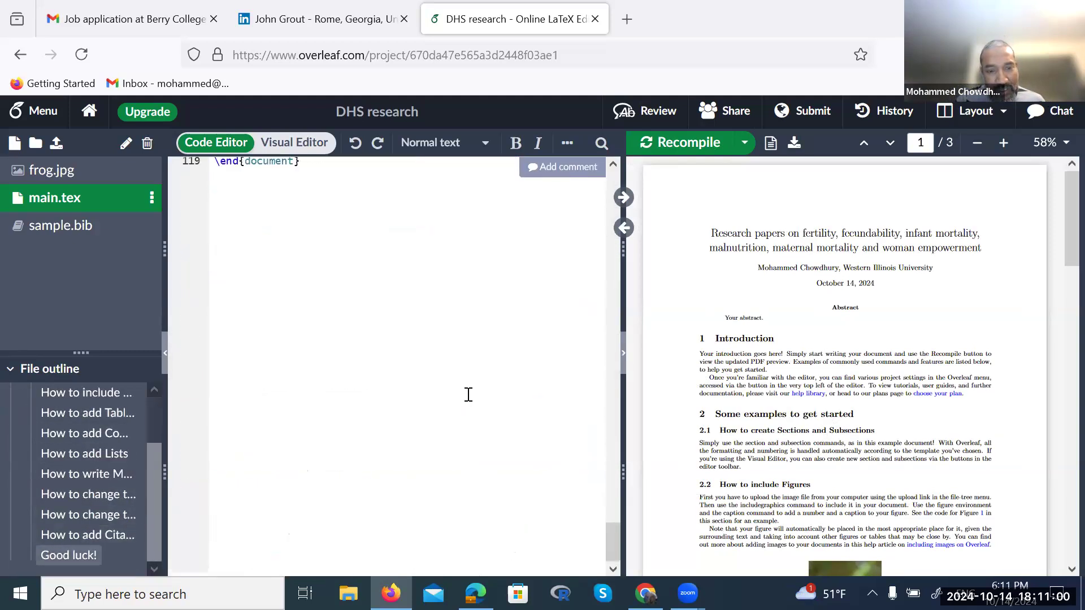
{"action": "scroll", "coordinate": [469, 394], "scroll_direction": "up", "scroll_amount": 3}
{"action": "left_click", "coordinate": [307, 322]}
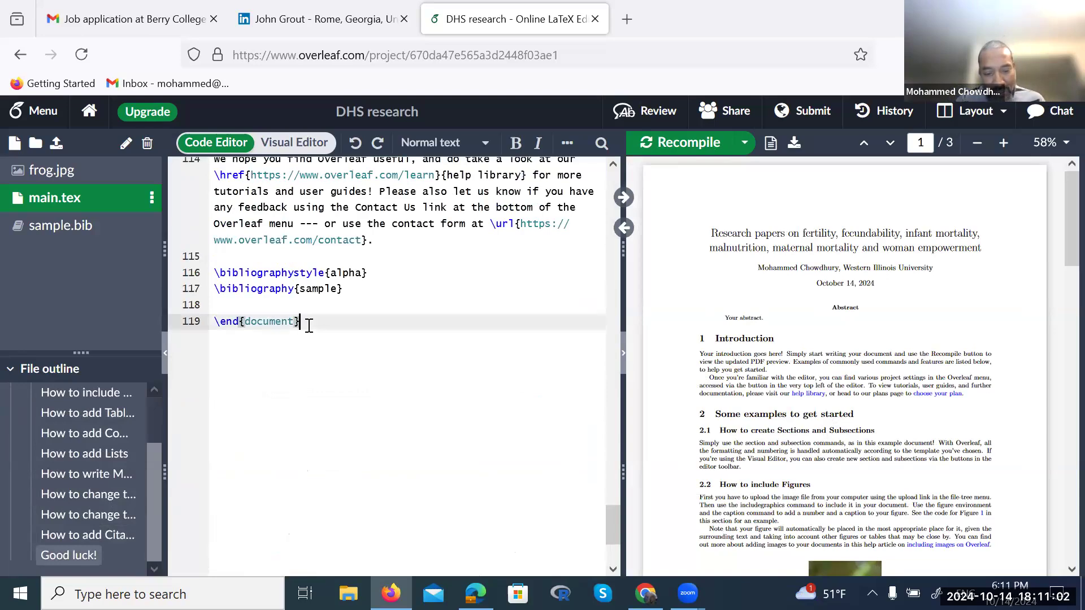
{"action": "key", "text": "shift+Home"}
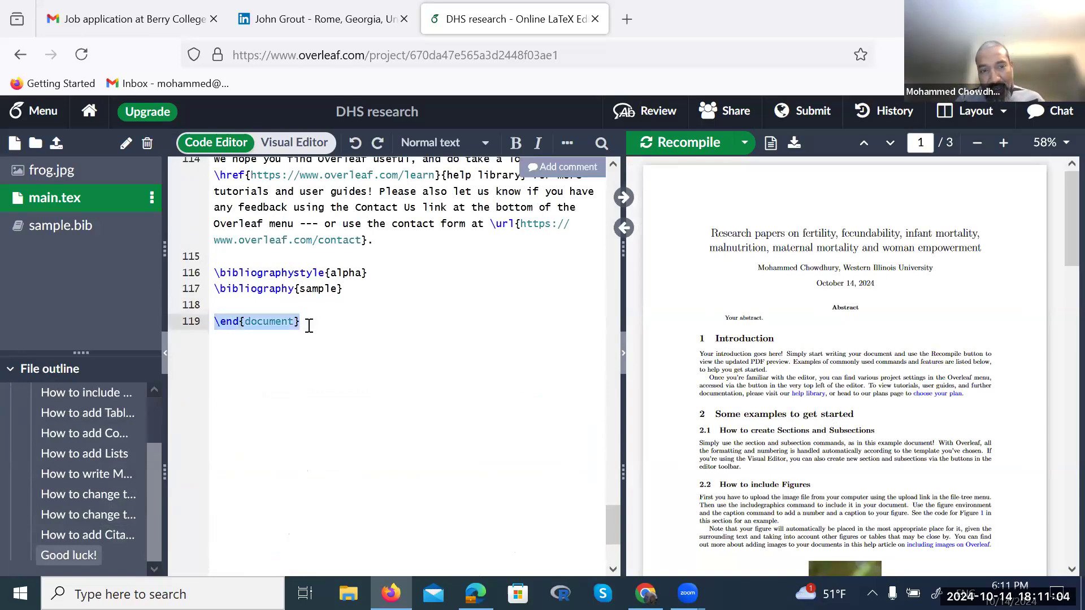
{"action": "scroll", "coordinate": [309, 327], "scroll_direction": "up", "scroll_amount": 20}
{"action": "scroll", "coordinate": [309, 327], "scroll_direction": "down", "scroll_amount": 5}
{"action": "scroll", "coordinate": [308, 321], "scroll_direction": "up", "scroll_amount": 8}
{"action": "scroll", "coordinate": [308, 320], "scroll_direction": "down", "scroll_amount": 5}
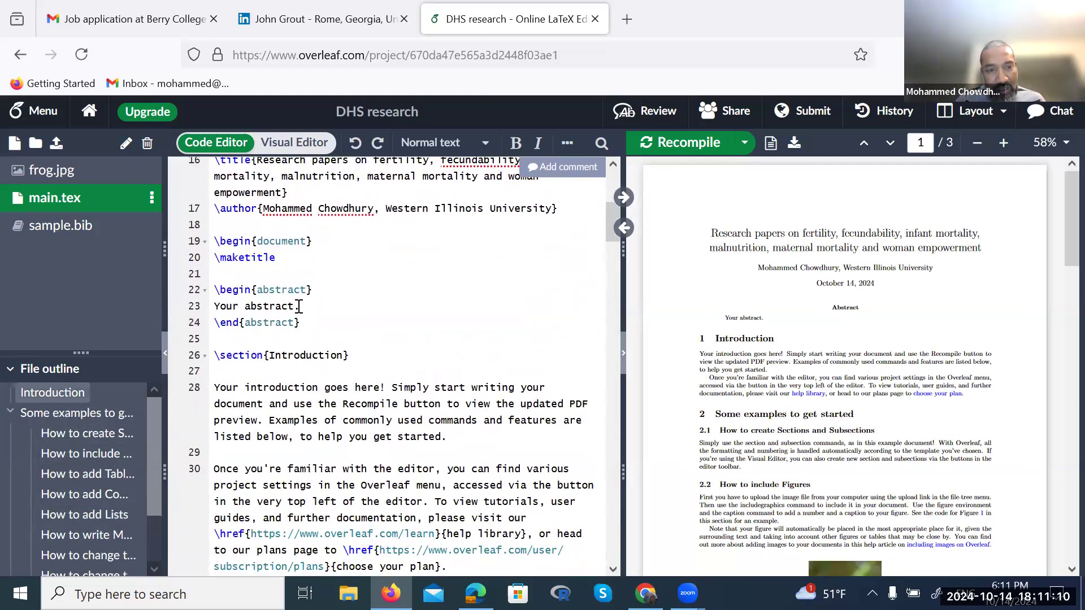
Replace the abstract placeholder with 'In this research project, we are conducting research on multiple socio demographic and'
{"action": "left_click", "coordinate": [299, 307]}
{"action": "key", "text": "BackSpace"}
{"action": "key", "text": "BackSpace"}
{"action": "key", "text": "BackSpace"}
{"action": "key", "text": "BackSpace"}
{"action": "key", "text": "BackSpace"}
{"action": "key", "text": "BackSpace"}
{"action": "key", "text": "BackSpace"}
{"action": "key", "text": "BackSpace"}
{"action": "key", "text": "BackSpace"}
{"action": "key", "text": "BackSpace"}
{"action": "key", "text": "BackSpace"}
{"action": "key", "text": "BackSpace"}
{"action": "key", "text": "BackSpace"}
{"action": "key", "text": "BackSpace"}
{"action": "type", "text": "IN TH"}
{"action": "key", "text": "BackSpace"}
{"action": "key", "text": "BackSpace"}
{"action": "key", "text": "BackSpace"}
{"action": "key", "text": "BackSpace"}
{"action": "type", "text": "n this"}
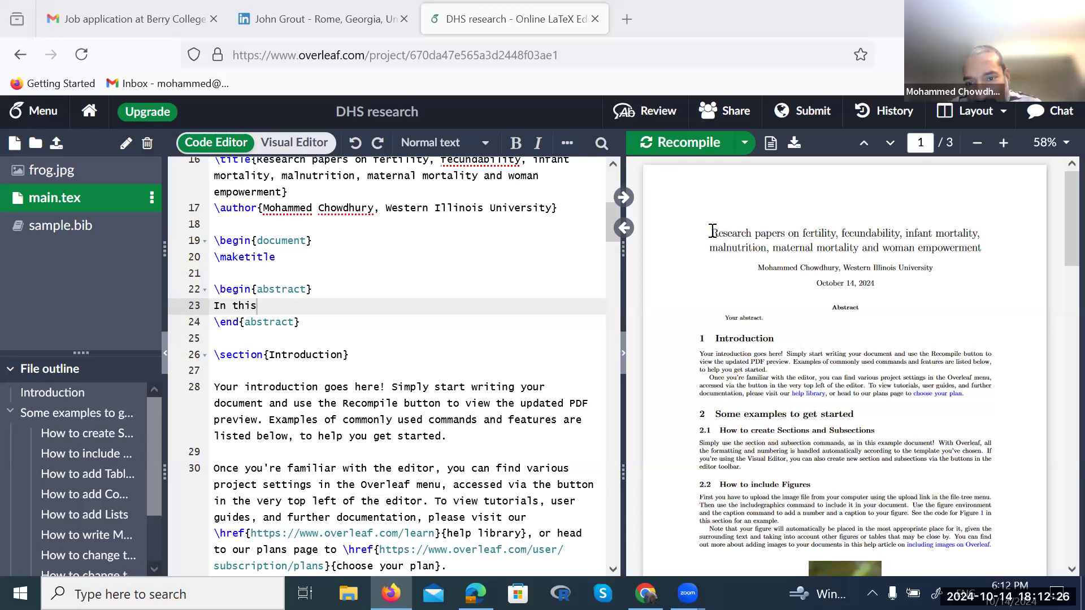
{"action": "left_click_drag", "start_coordinate": [711, 232], "coordinate": [829, 282]}
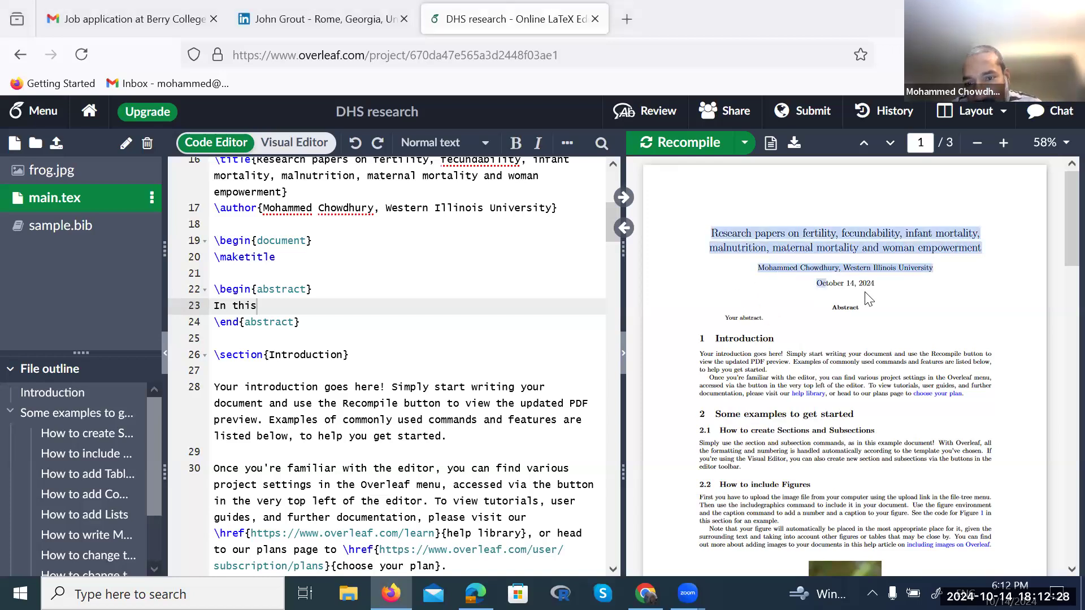
{"action": "scroll", "coordinate": [347, 382], "scroll_direction": "up", "scroll_amount": 1}
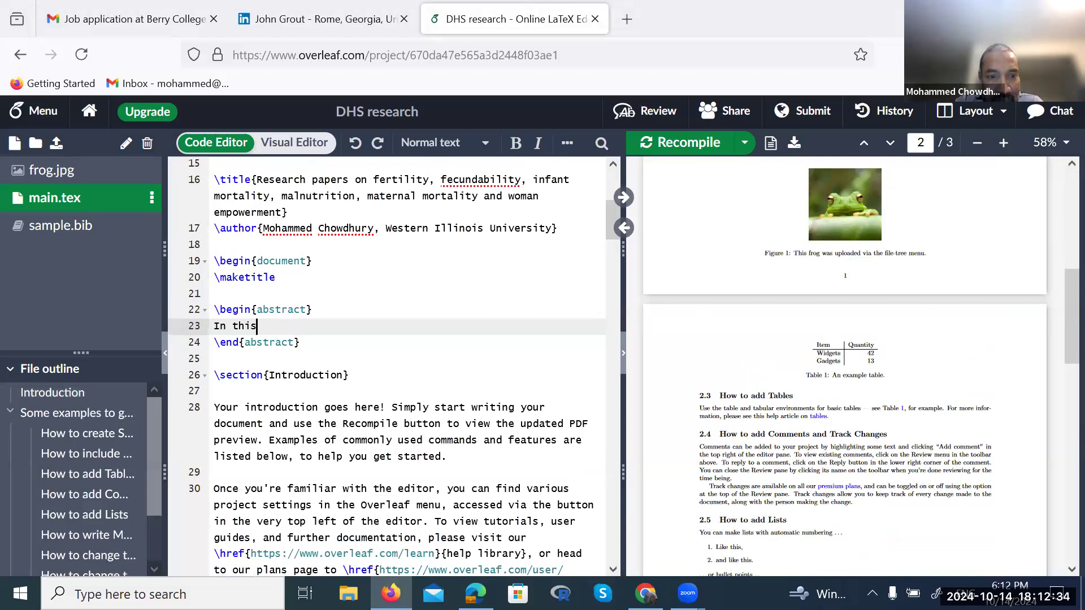
{"action": "type", "text": "a"}
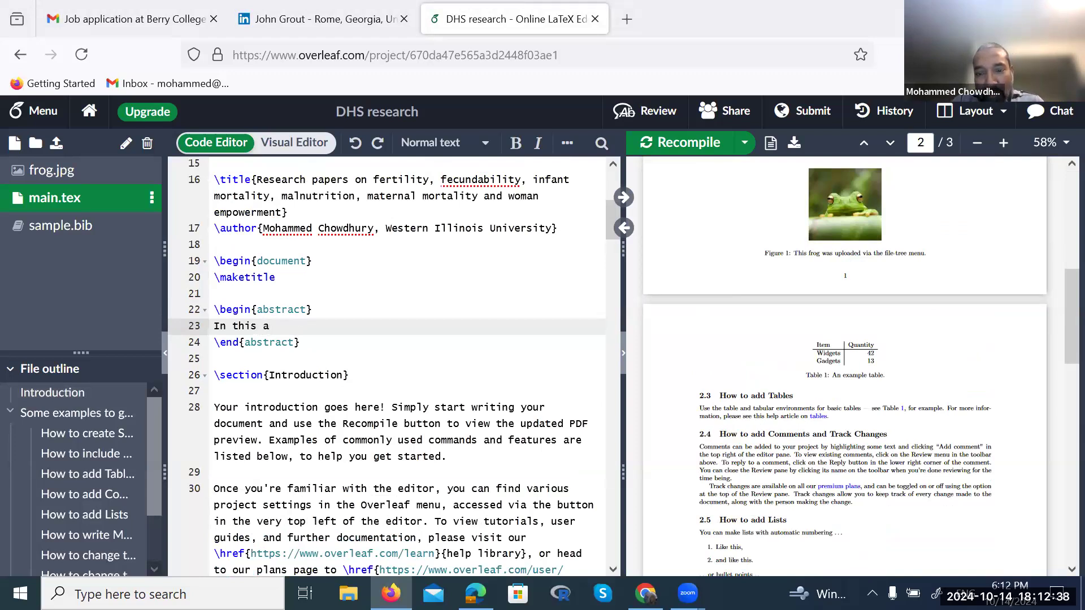
{"action": "type", "text": "rticle"}
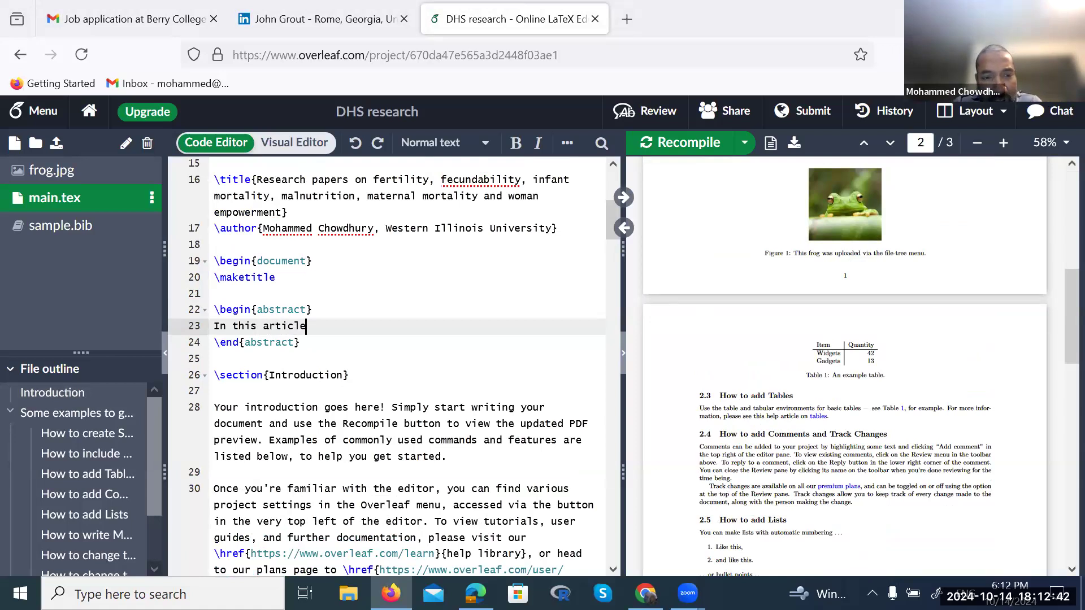
{"action": "key", "text": "BackSpace"}
{"action": "key", "text": "BackSpace"}
{"action": "key", "text": "BackSpace"}
{"action": "key", "text": "BackSpace"}
{"action": "key", "text": "BackSpace"}
{"action": "type", "text": "research project"}
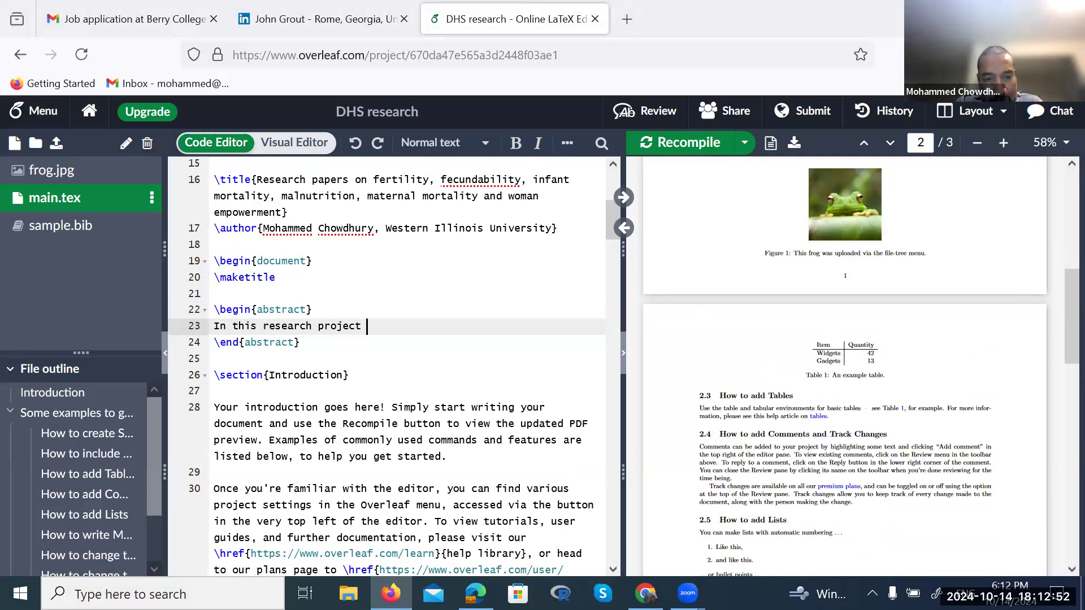
{"action": "type", "text": "  we are conducting research on multiple"}
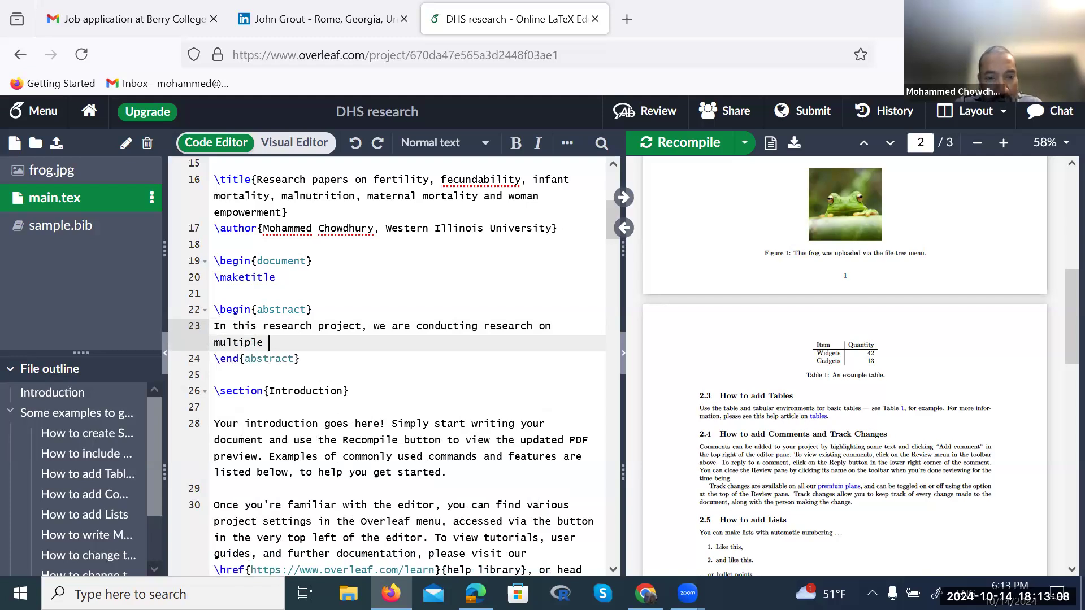
{"action": "type", "text": "soci"}
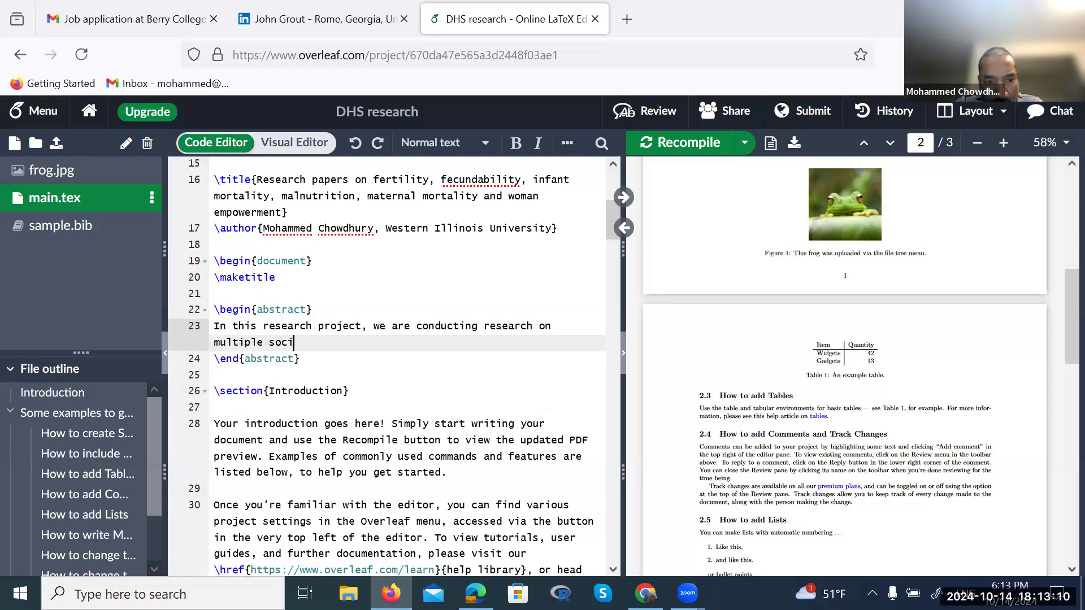
{"action": "type", "text": "o demo"}
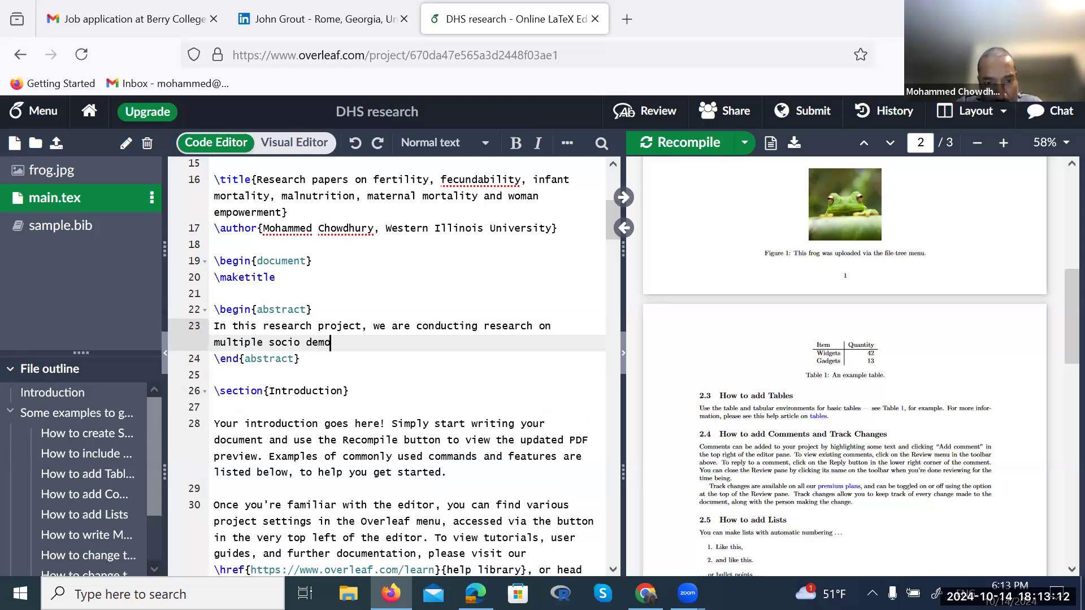
{"action": "type", "text": "graphic and"}
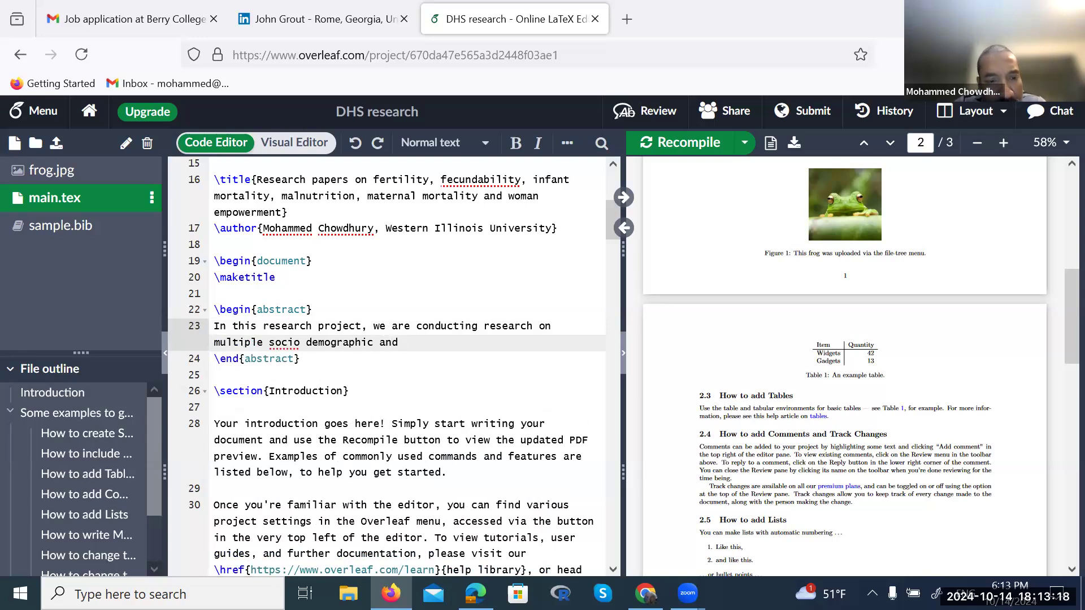
Hyphenate 'socio-demographic' and replace the trailing 'and' with 'factor' in the abstract
{"action": "right_click", "coordinate": [289, 342]}
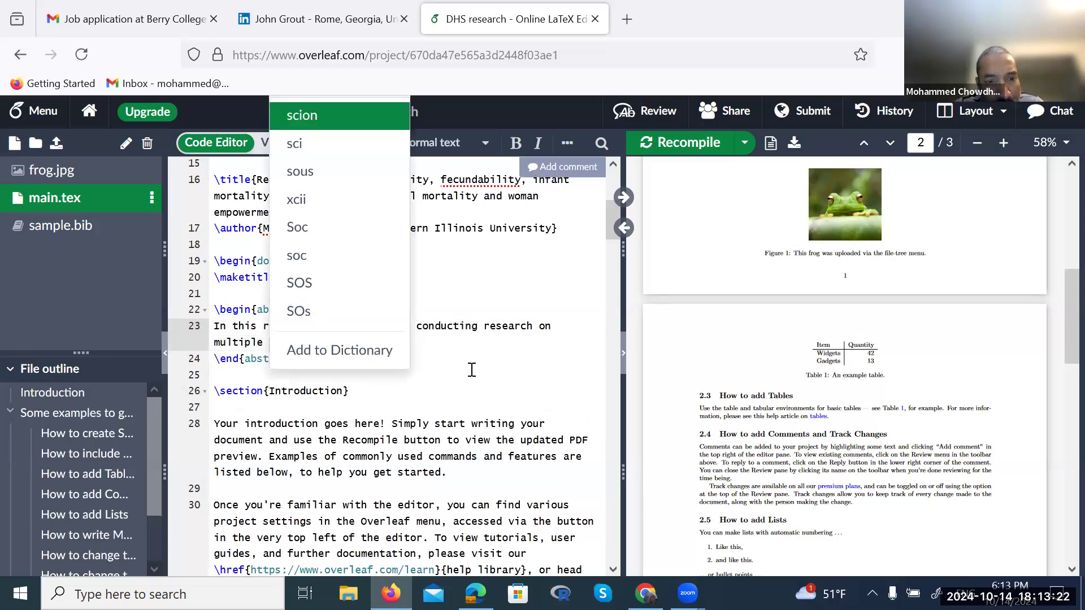
{"action": "left_click", "coordinate": [455, 374]}
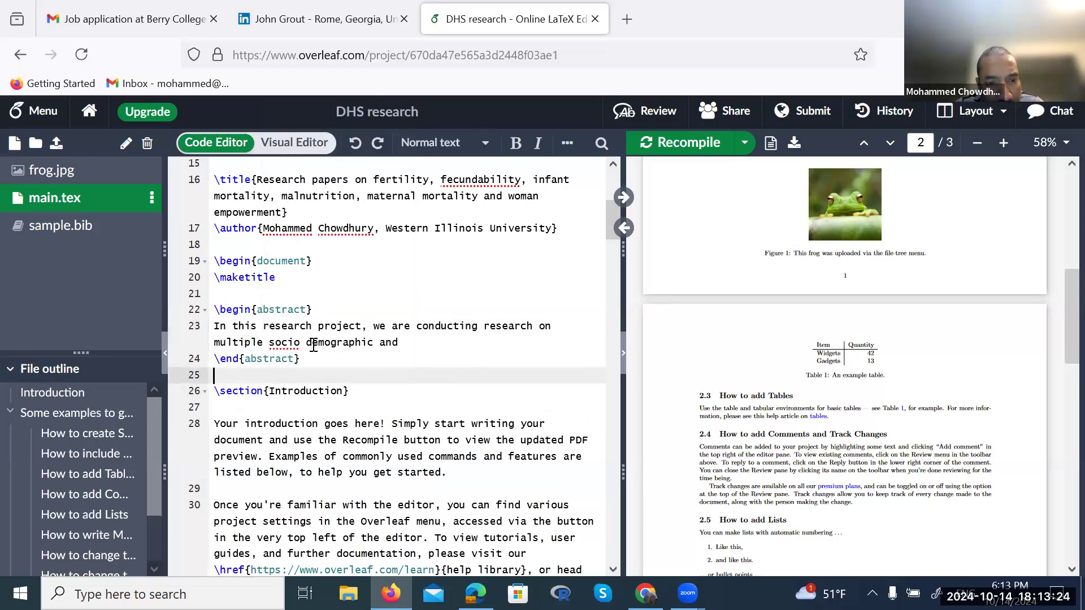
{"action": "left_click", "coordinate": [309, 343]}
{"action": "key", "text": "BackSpace"}
{"action": "type", "text": "-"}
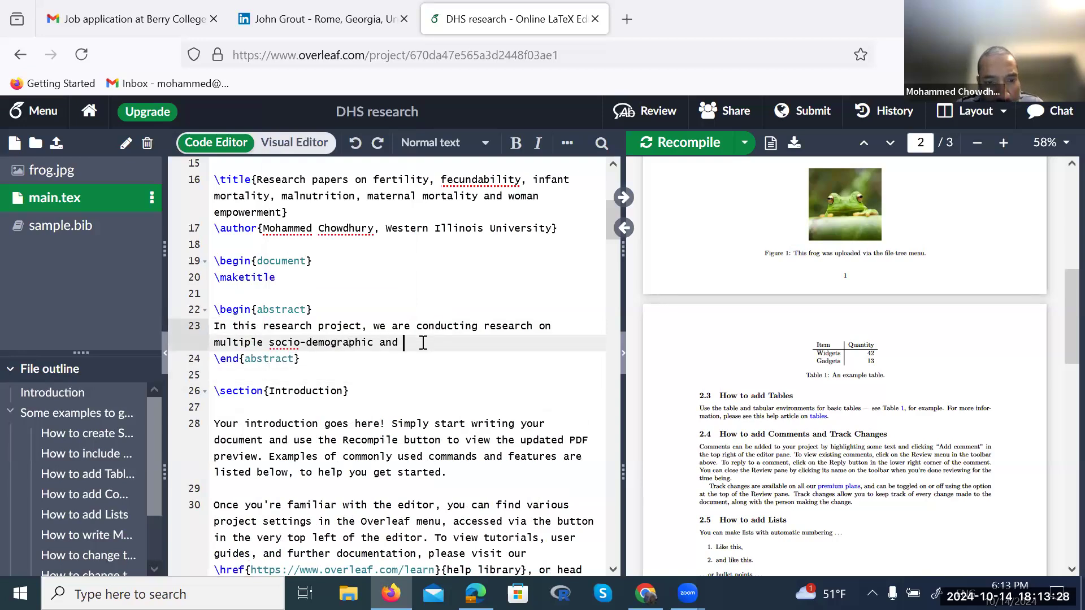
{"action": "key", "text": "BackSpace"}
{"action": "key", "text": "BackSpace"}
{"action": "key", "text": "BackSpace"}
{"action": "type", "text": "facot"}
{"action": "key", "text": "BackSpace"}
{"action": "key", "text": "BackSpace"}
{"action": "type", "text": "tor"}
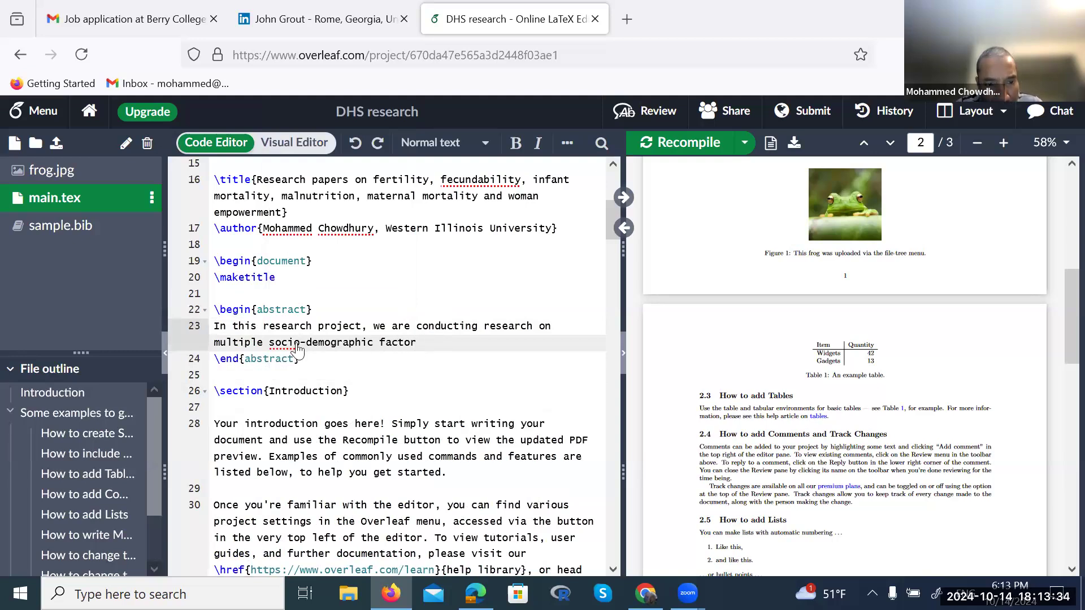
Recheck spelling suggestions for 'socio' without changing it, then return to the sentence end
{"action": "right_click", "coordinate": [298, 349]}
{"action": "left_click_drag", "start_coordinate": [474, 388], "coordinate": [276, 277]}
{"action": "left_click", "coordinate": [275, 276]}
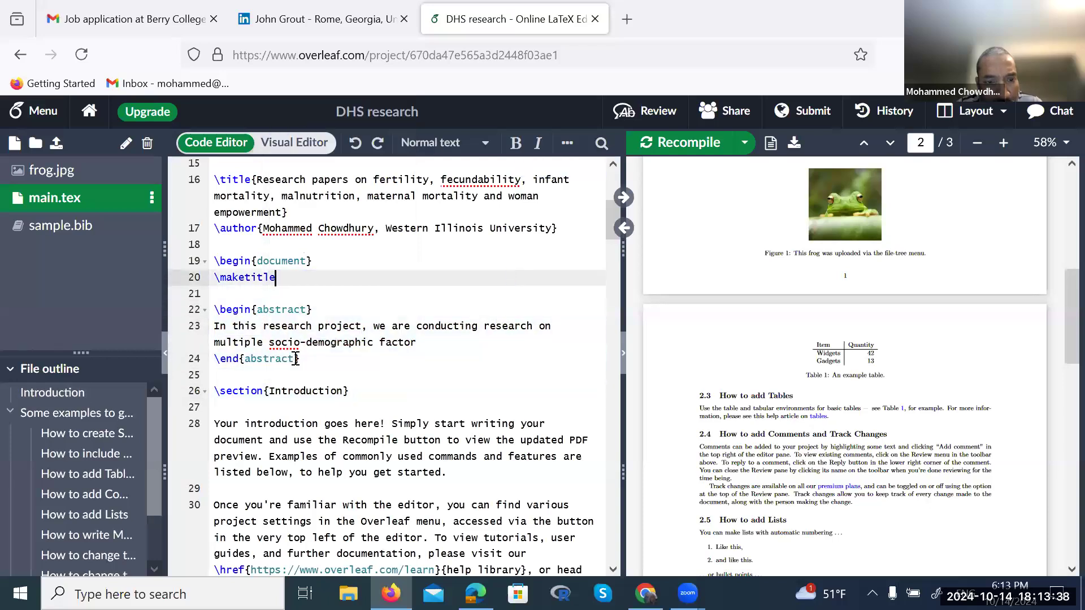
{"action": "left_click", "coordinate": [287, 342]}
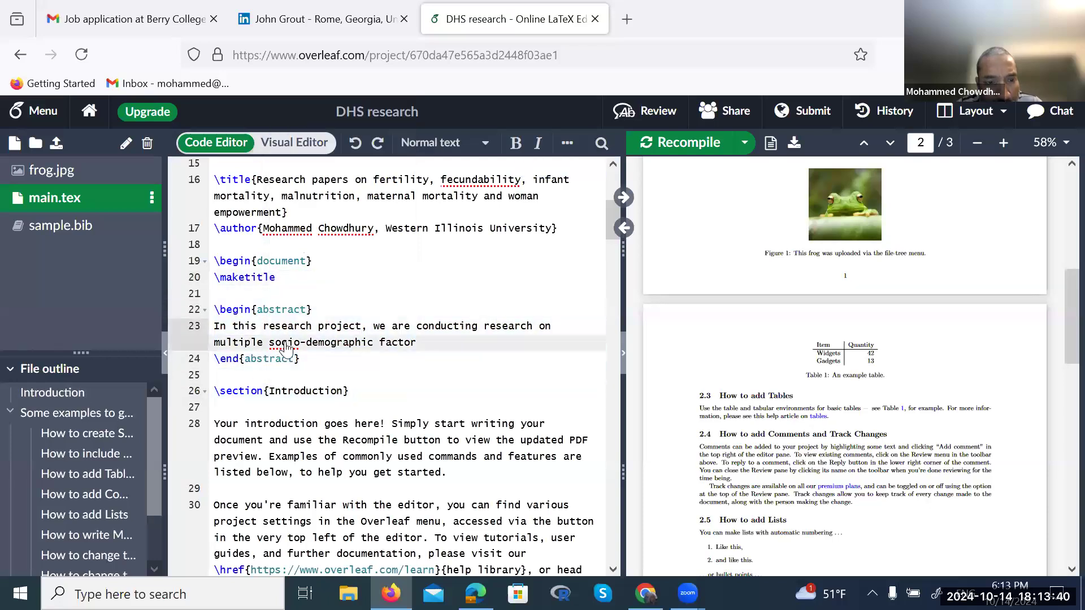
{"action": "right_click", "coordinate": [287, 343]}
{"action": "left_click", "coordinate": [467, 363]}
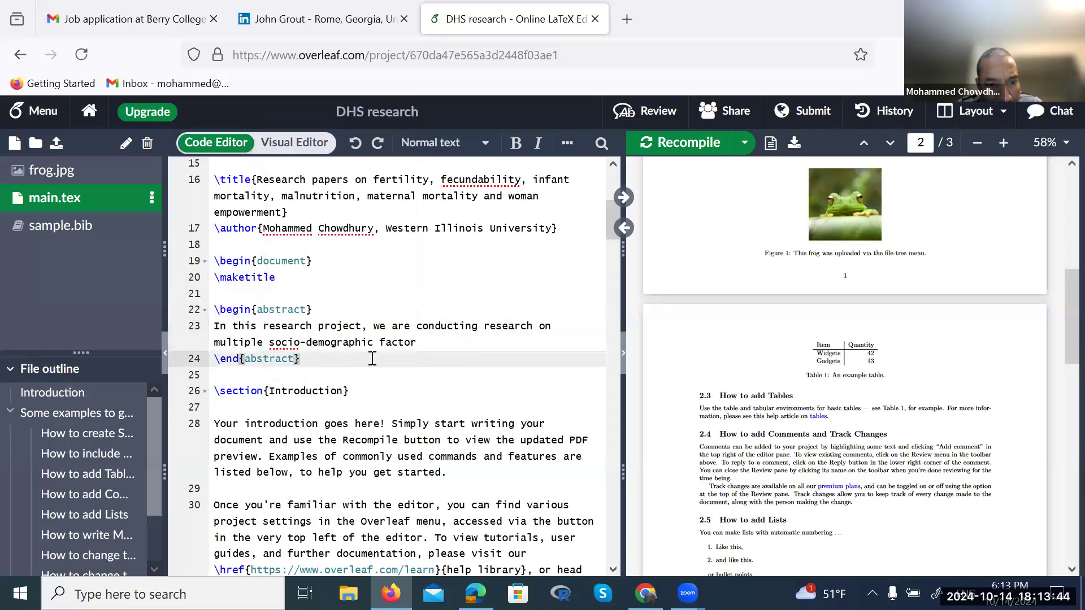
{"action": "left_click", "coordinate": [422, 345]}
End the abstract sentence with 'using DHS data obtained from several Asian and African countries' and recompile
{"action": "type", "text": "s "}
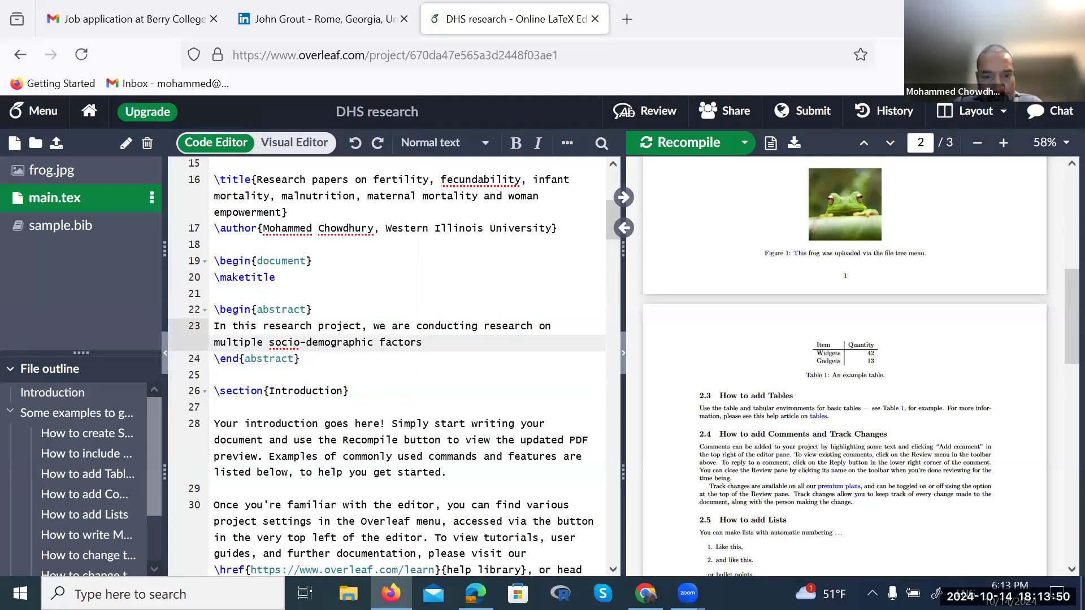
{"action": "type", "text": "using "}
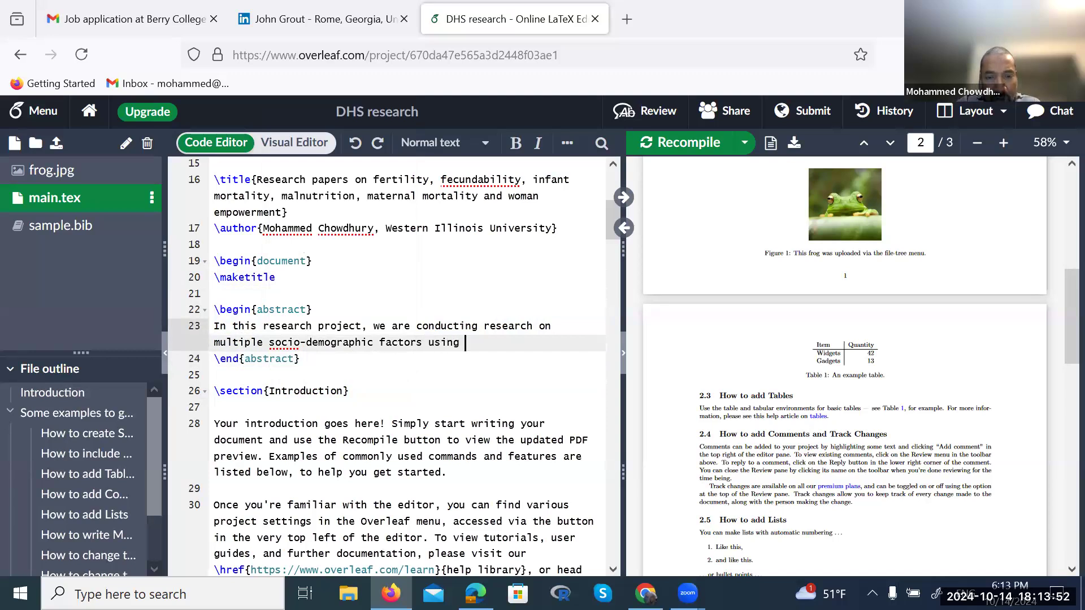
{"action": "type", "text": "DHS "}
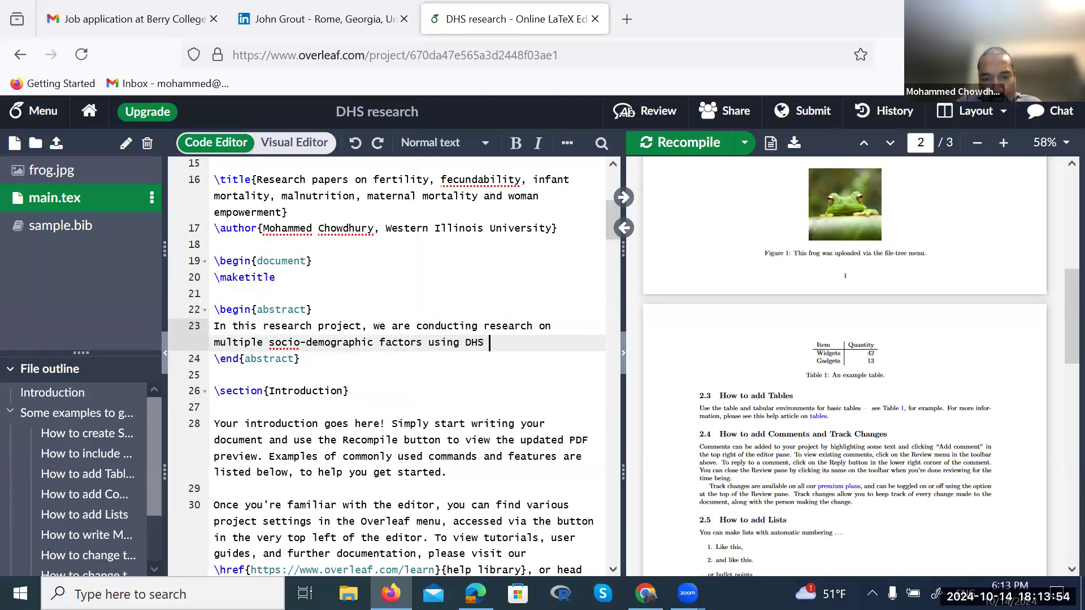
{"action": "type", "text": "data colel"}
{"action": "key", "text": "BackSpace"}
{"action": "key", "text": "BackSpace"}
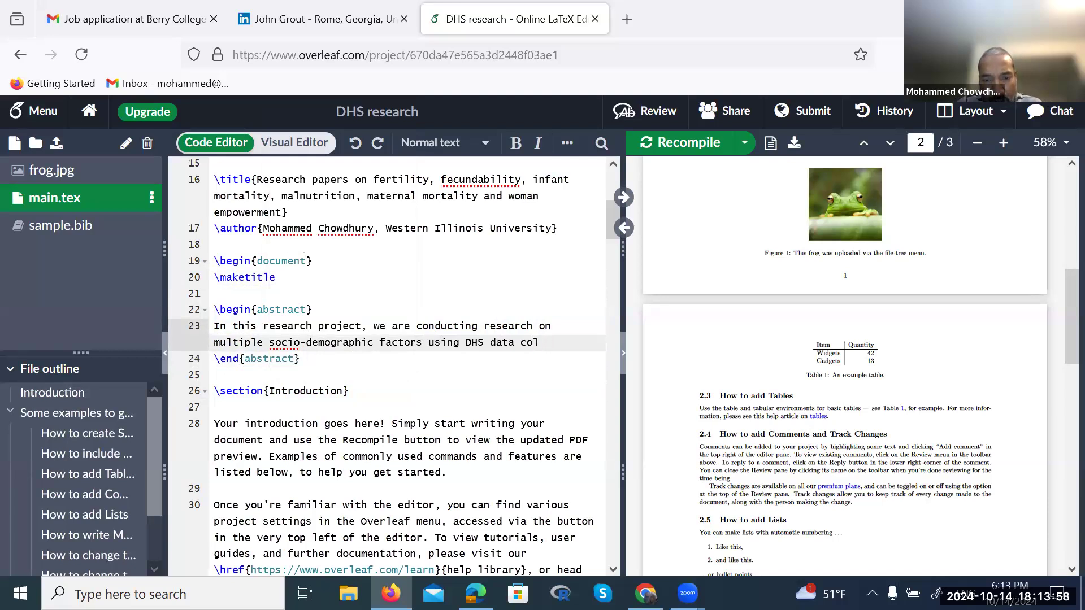
{"action": "type", "text": "lected "}
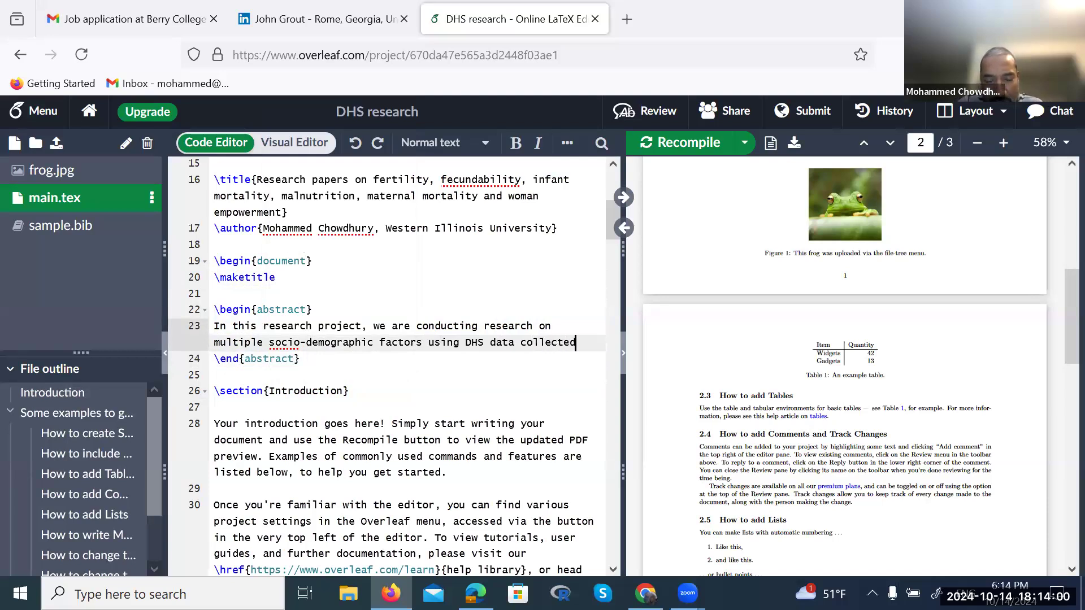
{"action": "type", "text": "in"}
{"action": "key", "text": "BackSpace"}
{"action": "key", "text": "BackSpace"}
{"action": "key", "text": "BackSpace"}
{"action": "key", "text": "BackSpace"}
{"action": "key", "text": "BackSpace"}
{"action": "key", "text": "BackSpace"}
{"action": "key", "text": "BackSpace"}
{"action": "key", "text": "BackSpace"}
{"action": "key", "text": "BackSpace"}
{"action": "key", "text": "BackSpace"}
{"action": "key", "text": "BackSpace"}
{"action": "type", "text": "obtained from several Asian"}
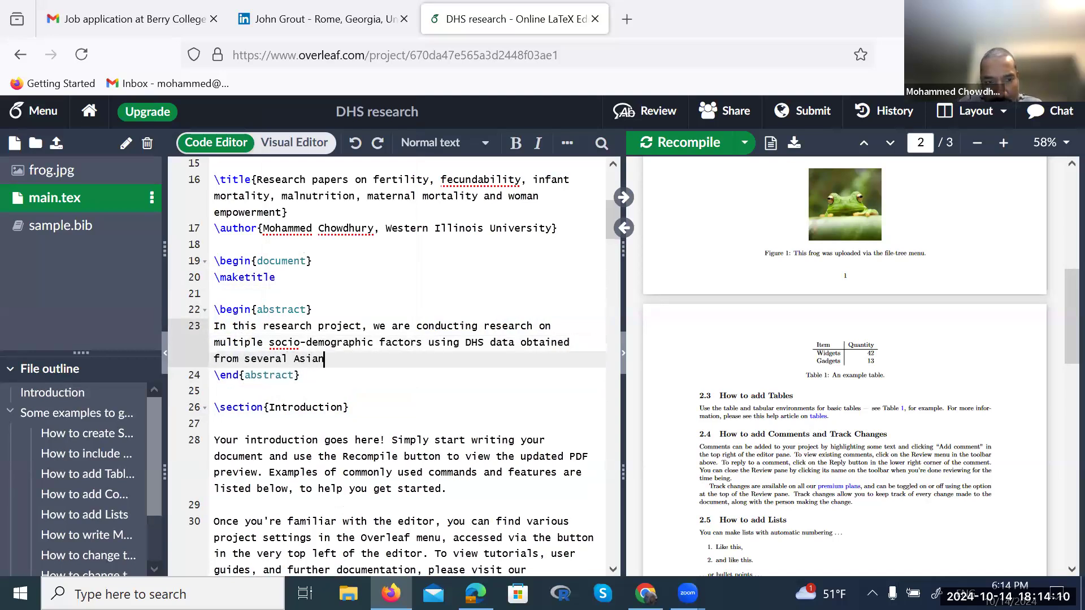
{"action": "type", "text": " and African"}
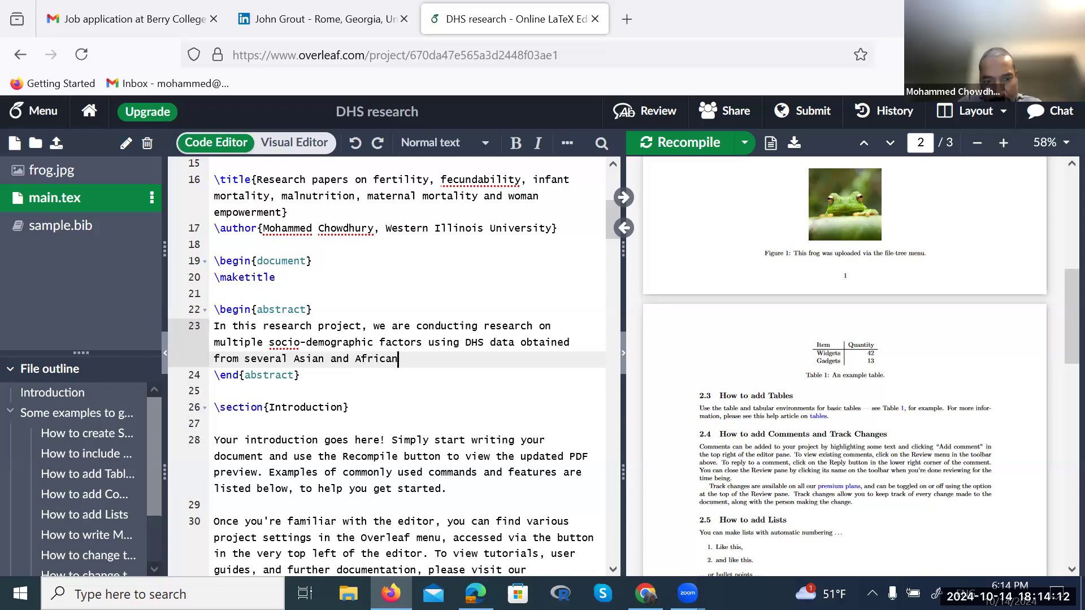
{"action": "type", "text": " countries."}
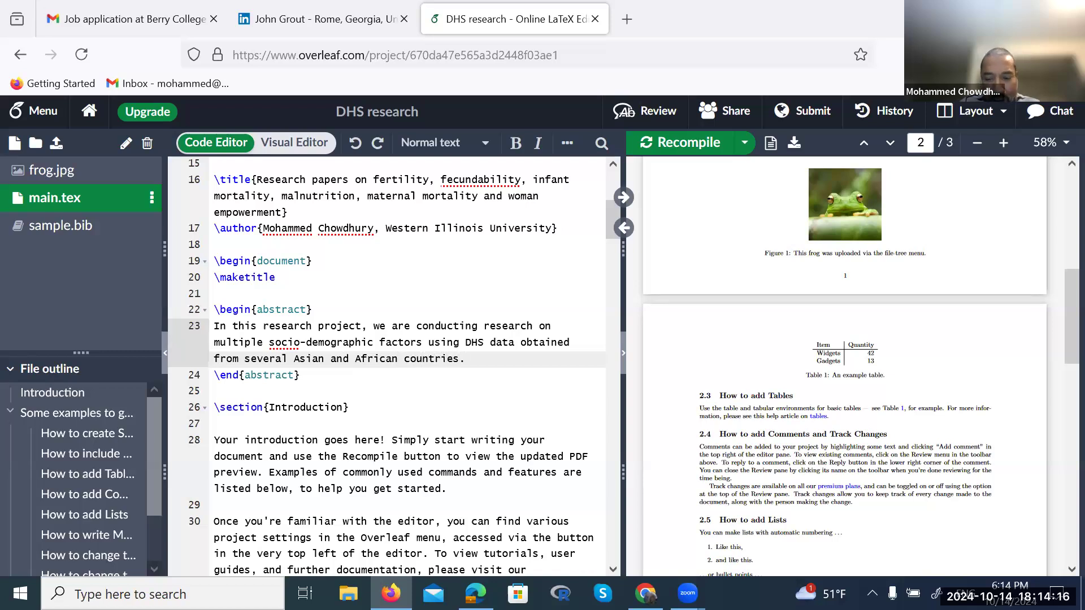
{"action": "key", "text": "ctrl+s"}
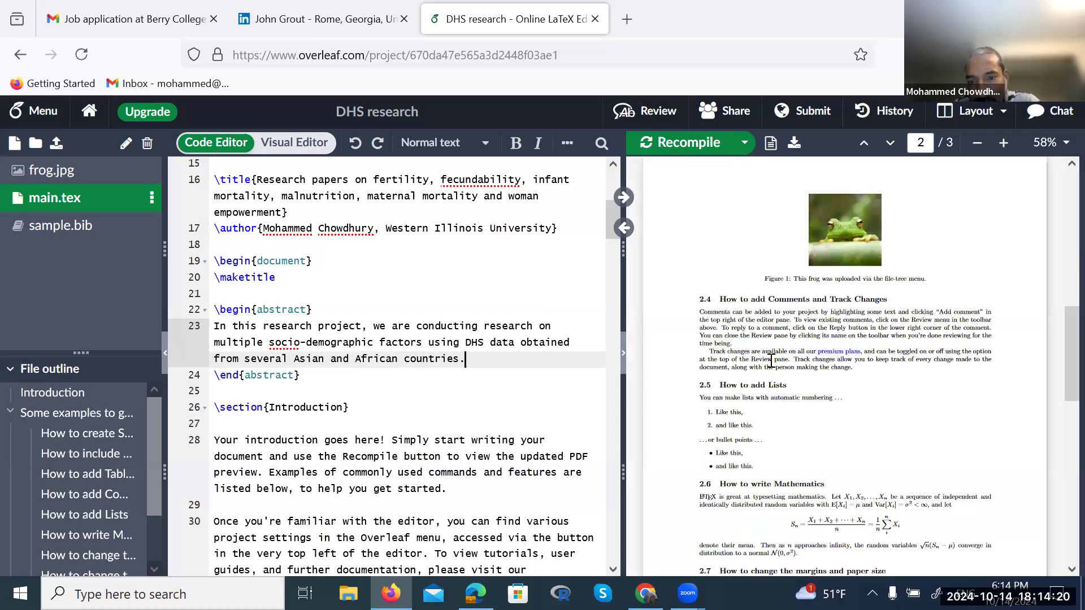
Write 'We are using several statistical methods such as logistic regression, negative binomial regression' in the abstract
{"action": "scroll", "coordinate": [780, 356], "scroll_direction": "up", "scroll_amount": 10}
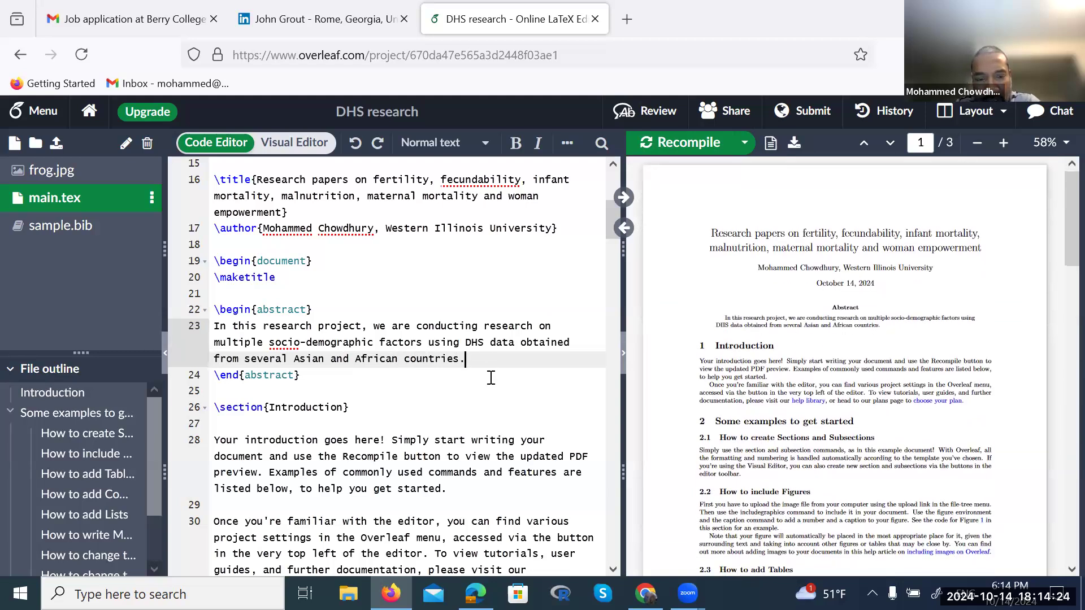
{"action": "type", "text": "We are using s"}
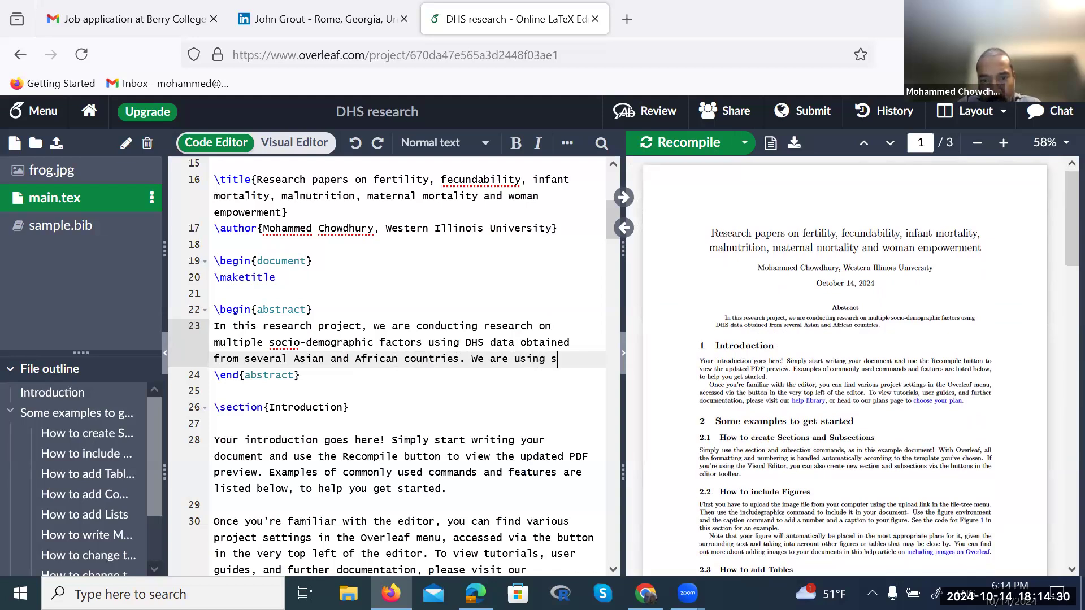
{"action": "type", "text": "everal"}
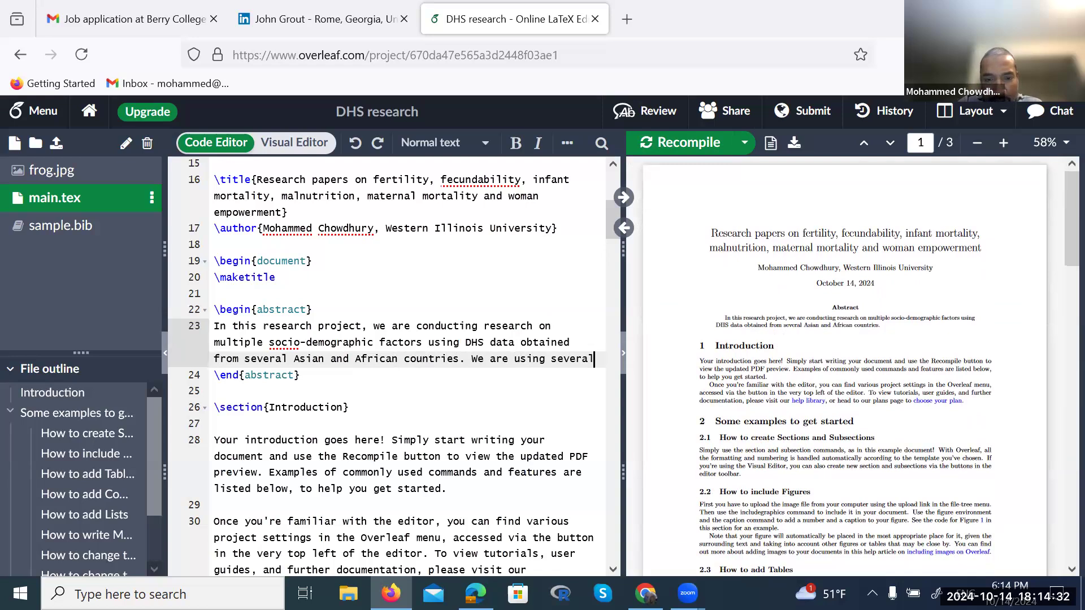
{"action": "type", "text": " statistic"}
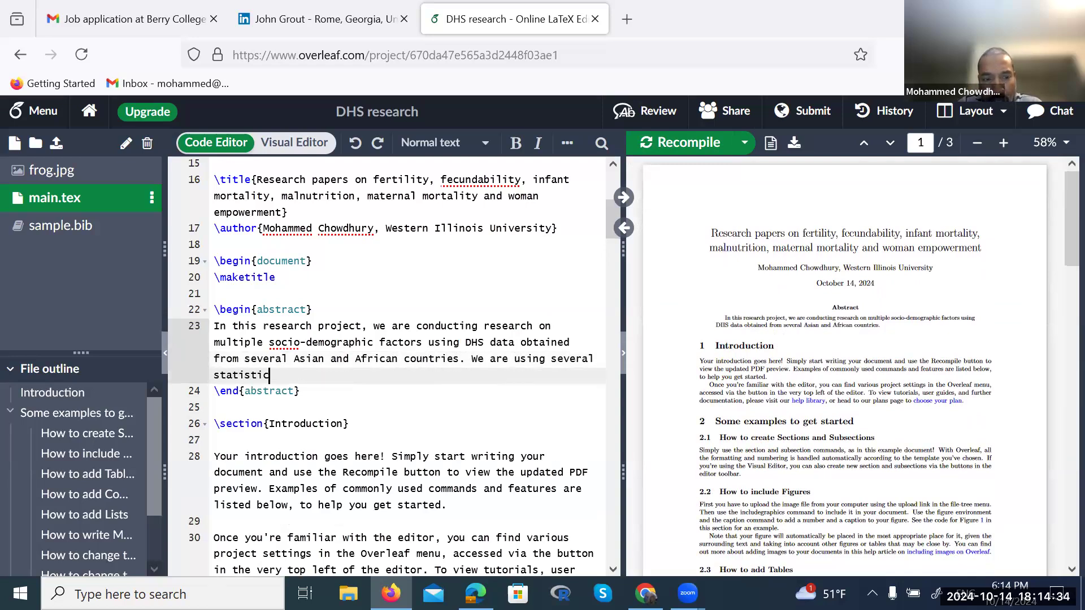
{"action": "type", "text": "al methods us"}
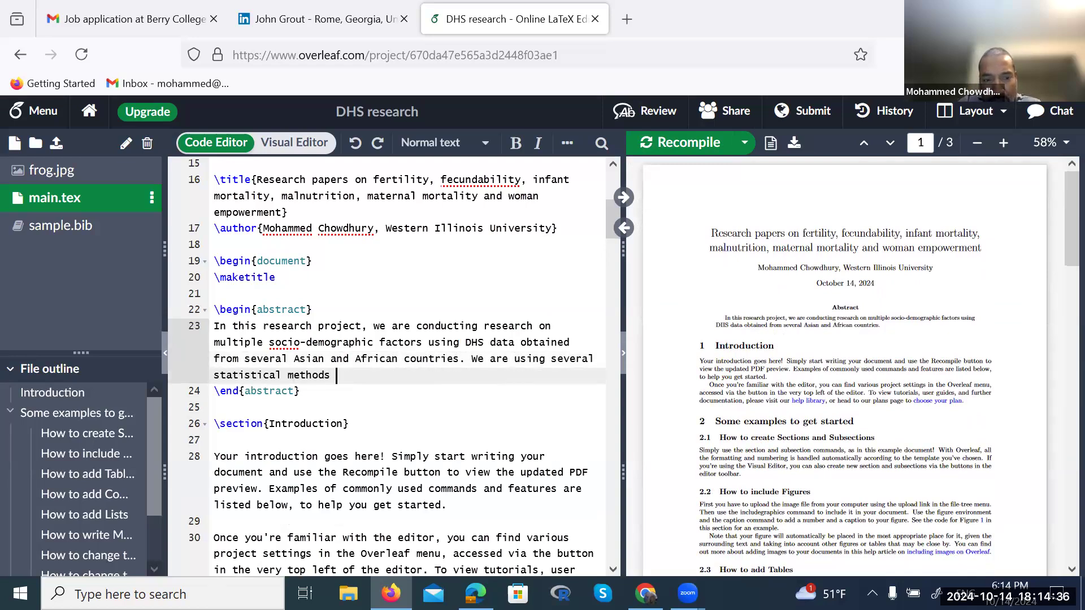
{"action": "key", "text": "BackSpace"}
{"action": "key", "text": "BackSpace"}
{"action": "type", "text": "sucha"}
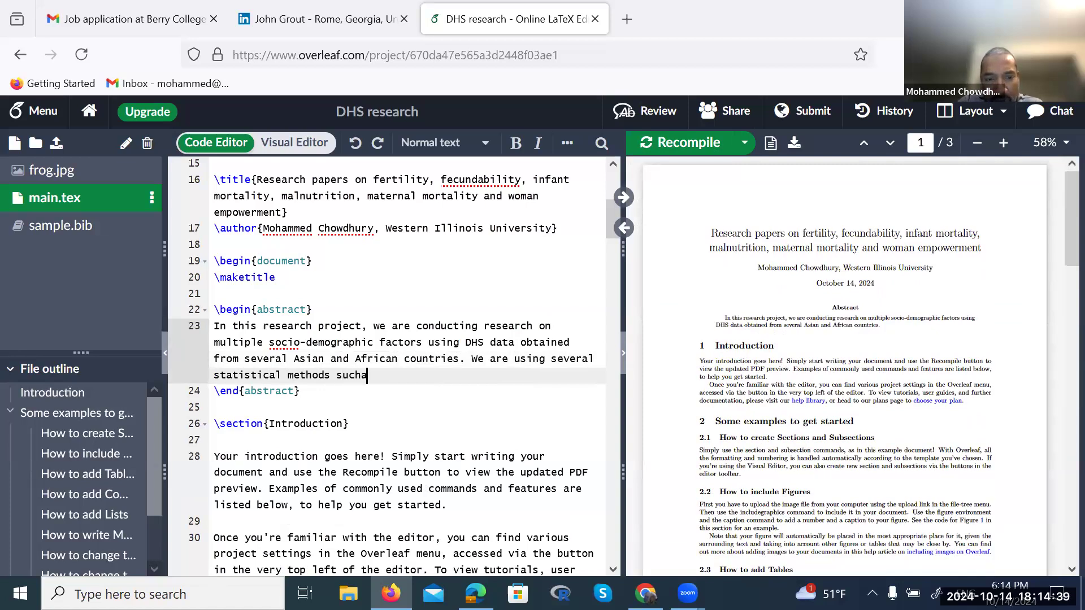
{"action": "key", "text": "BackSpace"}
{"action": "type", "text": "as log"}
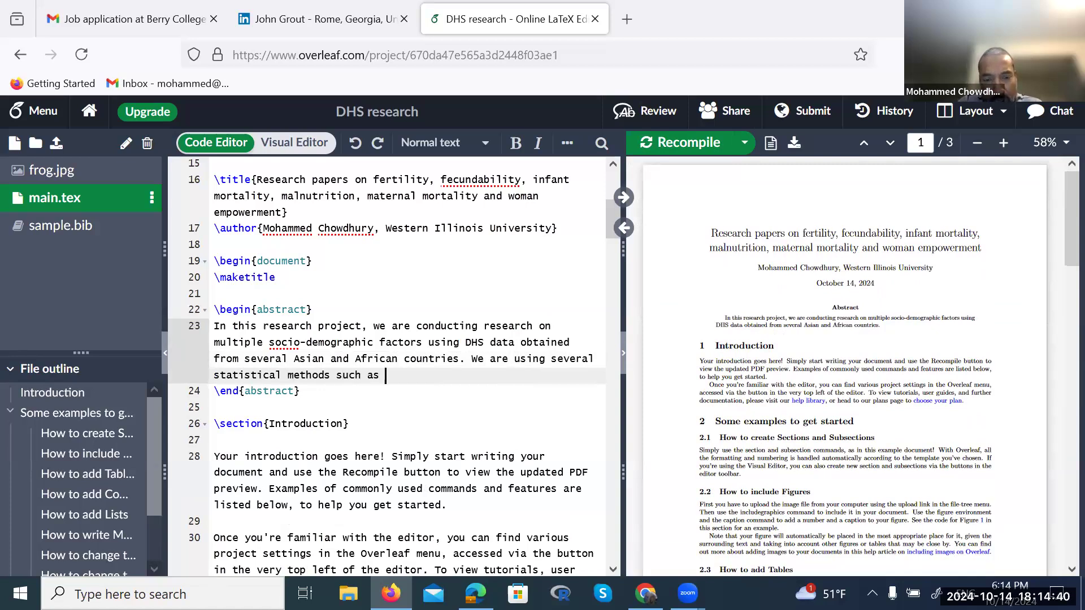
{"action": "key", "text": "BackSpace"}
{"action": "key", "text": "BackSpace"}
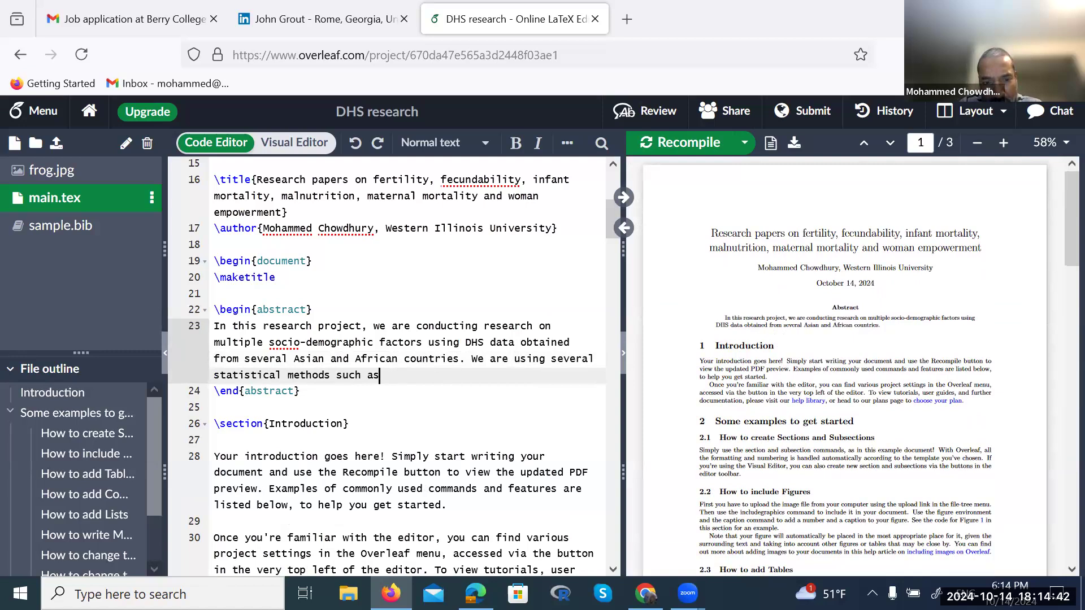
{"action": "type", "text": "og"}
{"action": "type", "text": "is"}
{"action": "type", "text": "tic regress"}
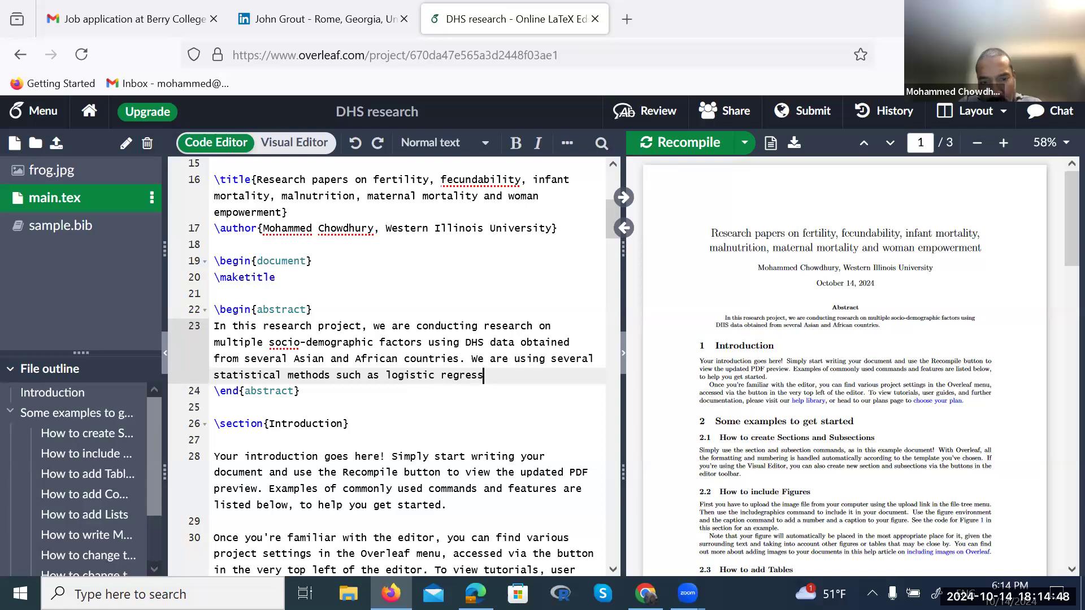
{"action": "type", "text": "ion, poi"}
{"action": "key", "text": "BackSpace"}
{"action": "type", "text": "nee"}
{"action": "key", "text": "BackSpace"}
{"action": "type", "text": "gative bi"}
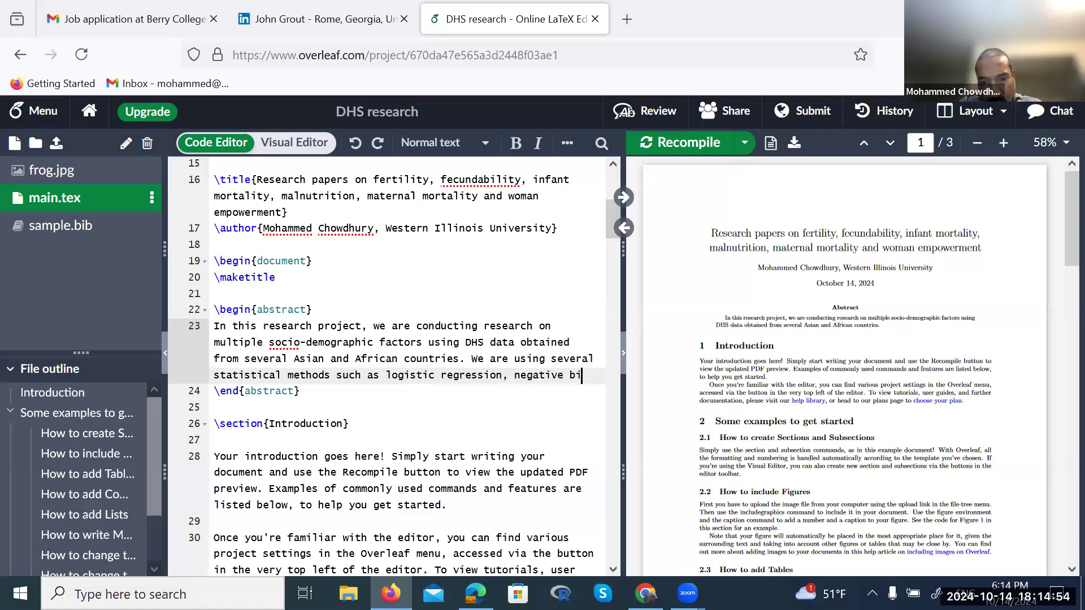
{"action": "type", "text": "nomial regression"}
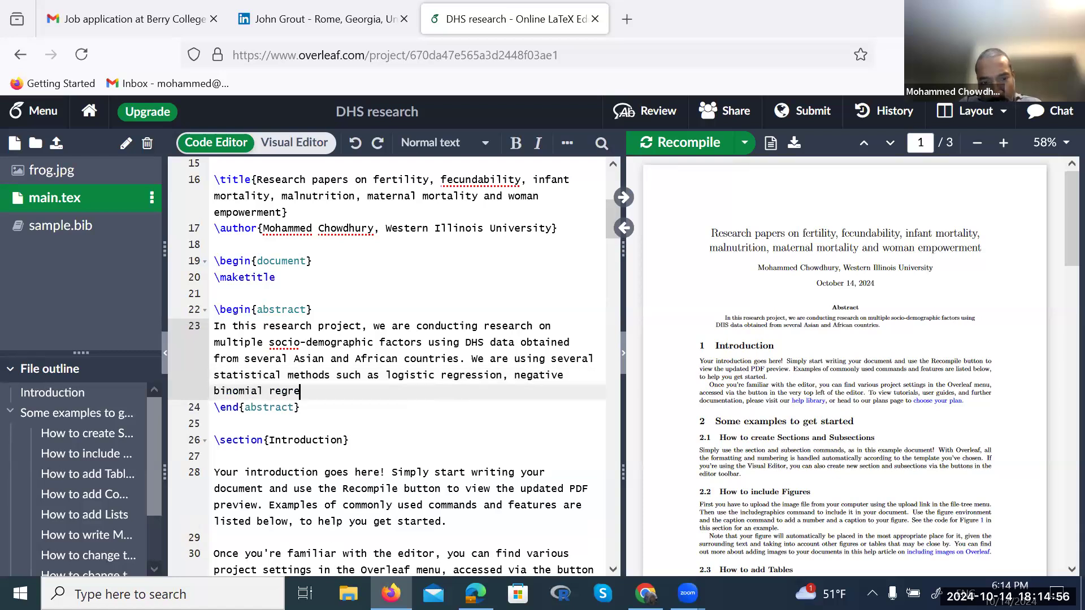
Insert 'probit regression,' before 'negative binomial regression' in the methods list
{"action": "left_click", "coordinate": [514, 375]}
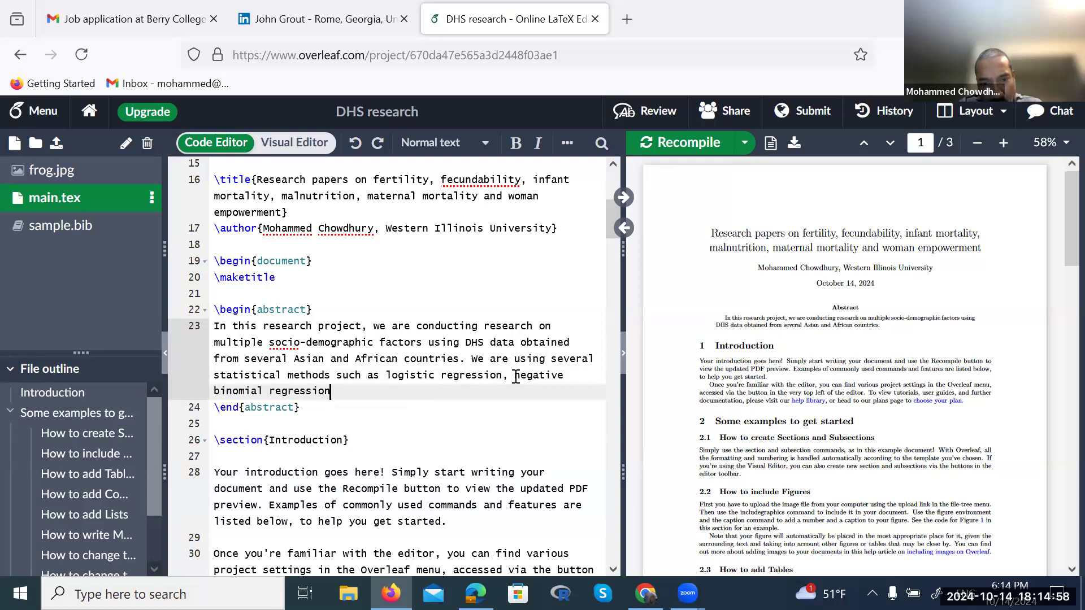
{"action": "type", "text": "prbo"}
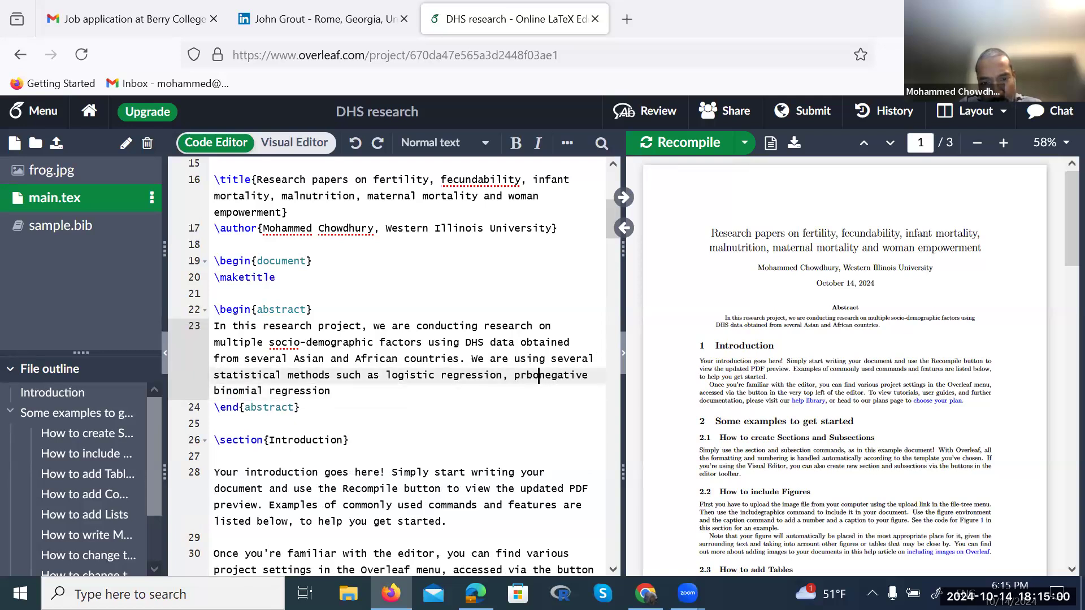
{"action": "key", "text": "BackSpace"}
{"action": "key", "text": "BackSpace"}
{"action": "type", "text": "obi"}
{"action": "type", "text": "t regres"}
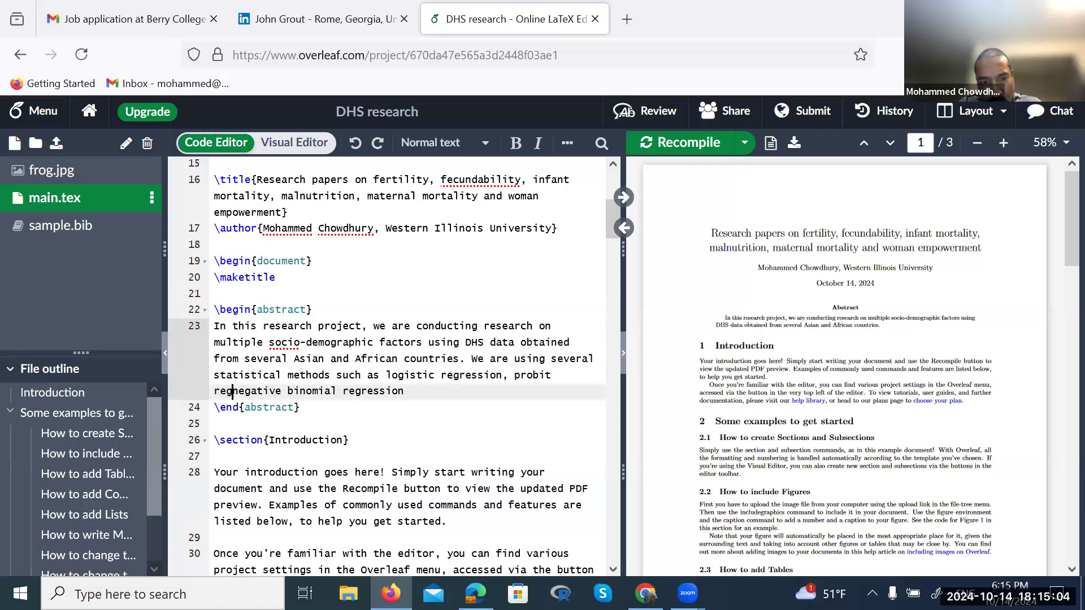
{"action": "type", "text": "sion,"}
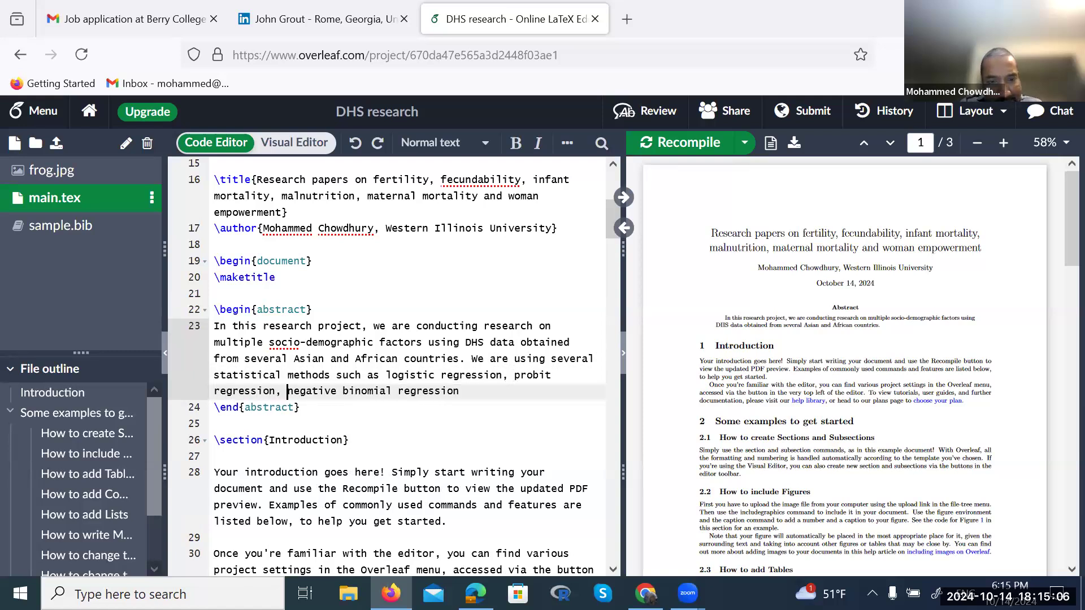
Append cox model, nonparametric regression and the bivariate-analysis sentence, then recompile the PDF
{"action": "key", "text": "Right"}
{"action": "key", "text": "Right"}
{"action": "key", "text": "Right"}
{"action": "key", "text": "Right"}
{"action": "key", "text": "Right"}
{"action": "key", "text": "Right"}
{"action": "key", "text": "Right"}
{"action": "key", "text": "Right"}
{"action": "key", "text": "Right"}
{"action": "key", "text": "Right"}
{"action": "key", "text": "Right"}
{"action": "key", "text": "Right"}
{"action": "key", "text": "Right"}
{"action": "key", "text": "Right"}
{"action": "key", "text": "Right"}
{"action": "key", "text": "Right"}
{"action": "key", "text": "Right"}
{"action": "key", "text": "Right"}
{"action": "key", "text": "Right"}
{"action": "key", "text": "Right"}
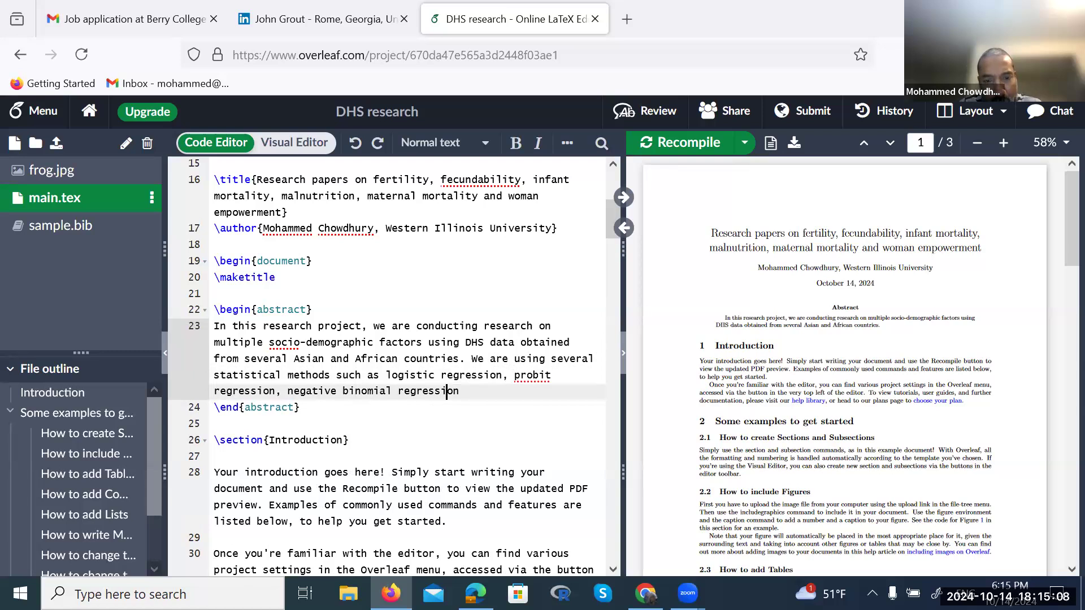
{"action": "type", "text": ", cox mod"}
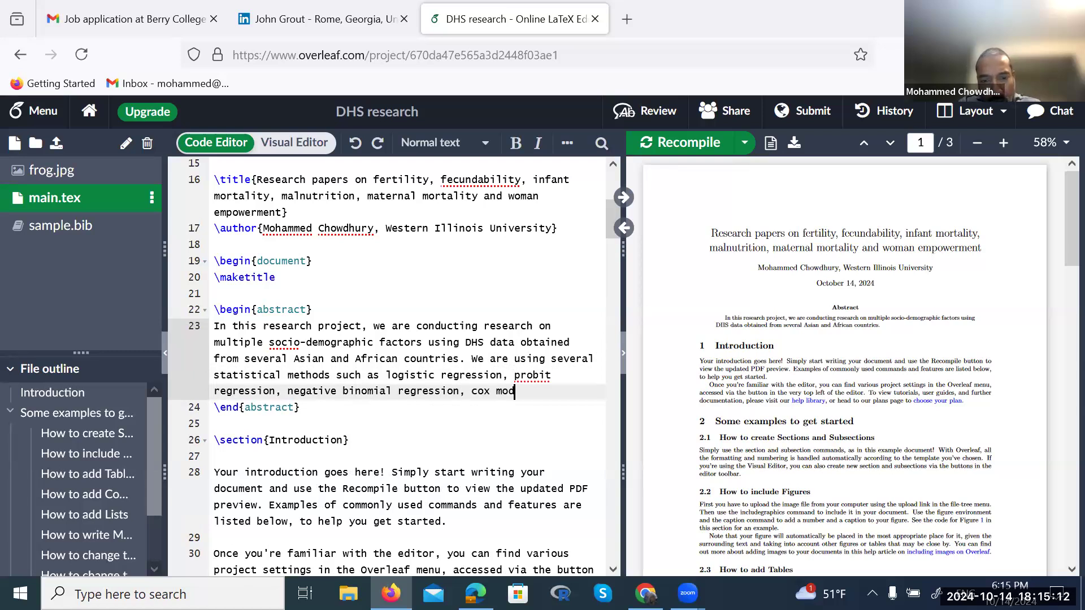
{"action": "type", "text": "el"}
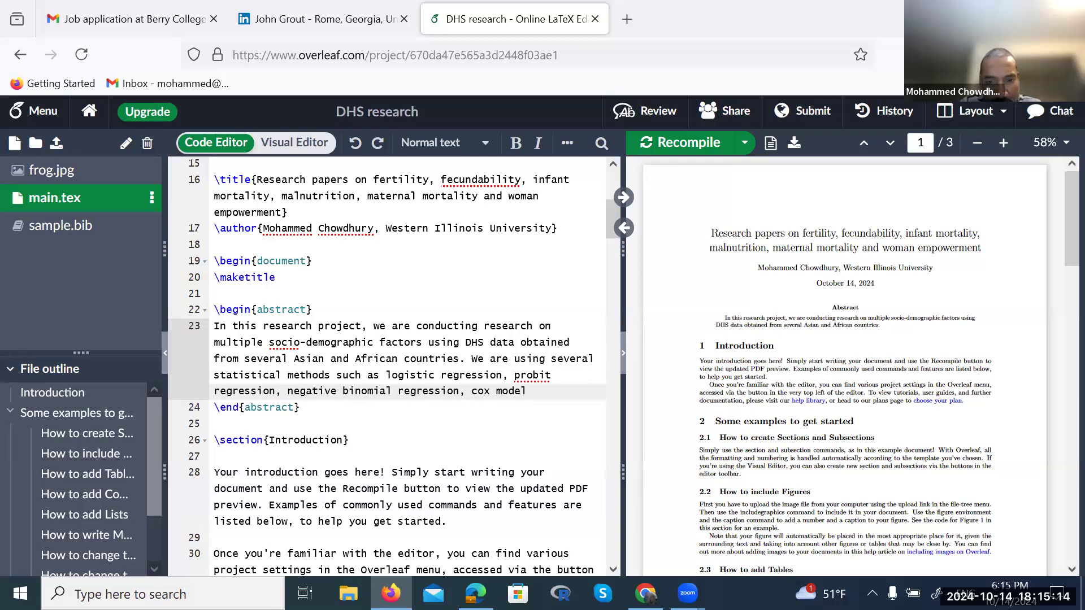
{"action": "type", "text": ", an"}
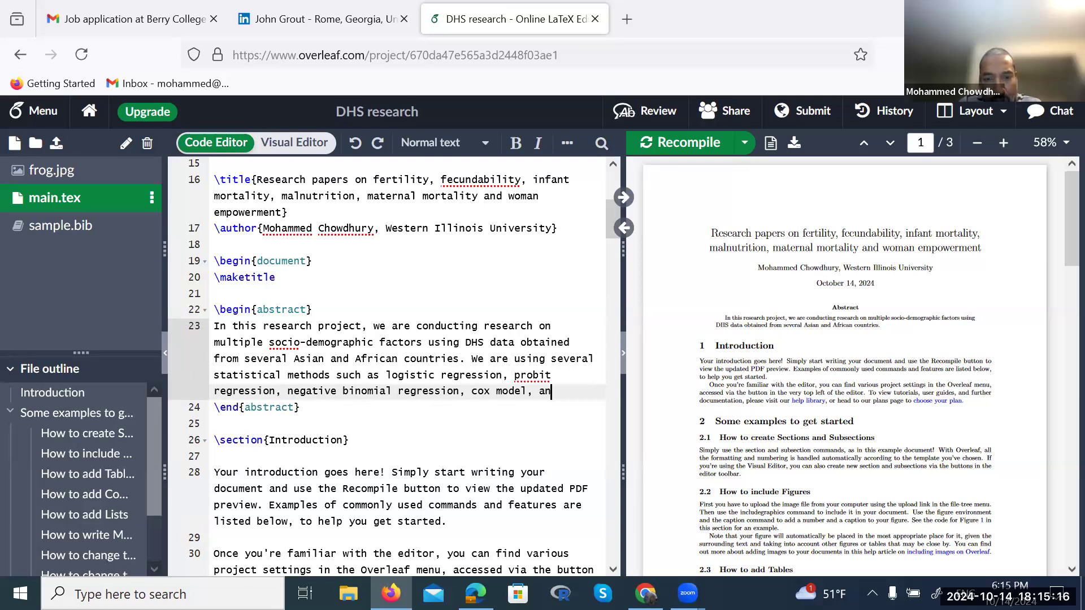
{"action": "type", "text": "d nonpara"}
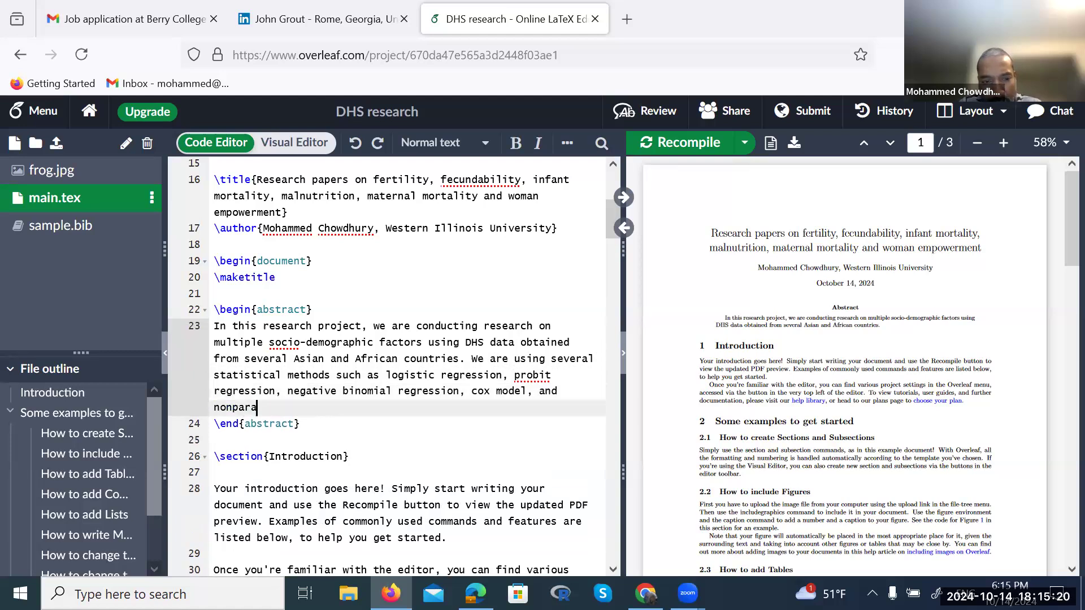
{"action": "type", "text": "megtric regression."}
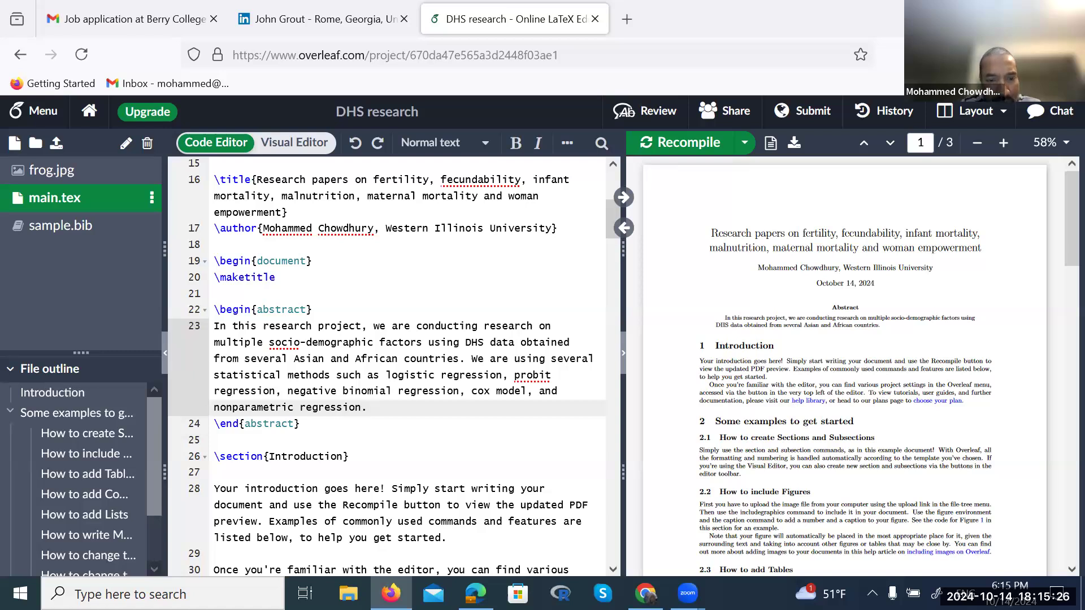
{"action": "type", "text": " Before mulit"}
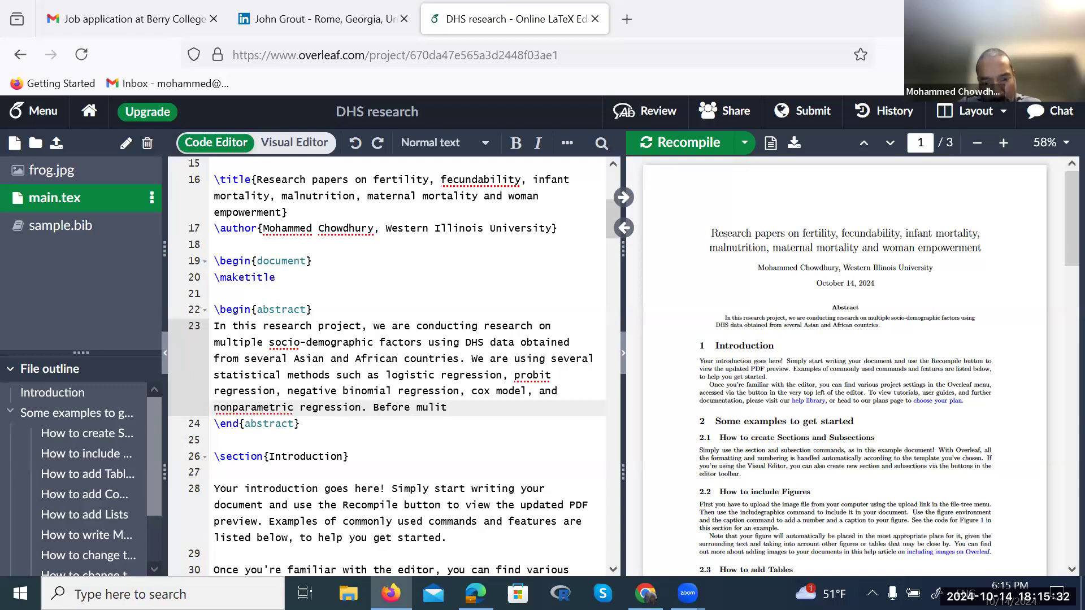
{"action": "key", "text": "BackSpace"}
{"action": "key", "text": "BackSpace"}
{"action": "type", "text": "tiple ana"}
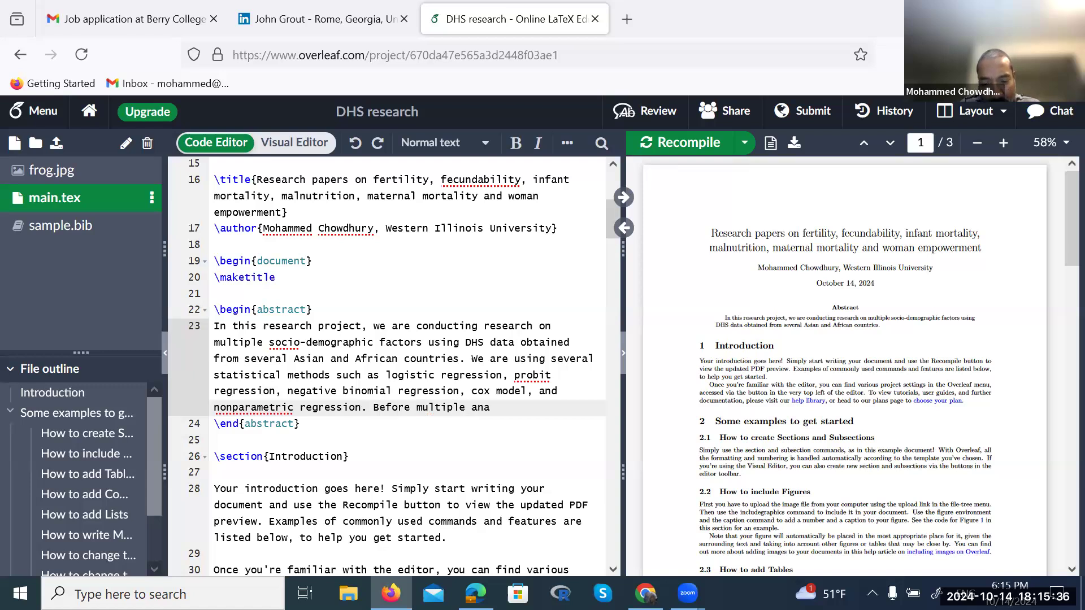
{"action": "key", "text": "Left"}
{"action": "key", "text": "Left"}
{"action": "key", "text": "Left"}
{"action": "key", "text": "Left"}
{"action": "key", "text": "BackSpace"}
{"action": "key", "text": "BackSpace"}
{"action": "key", "text": "BackSpace"}
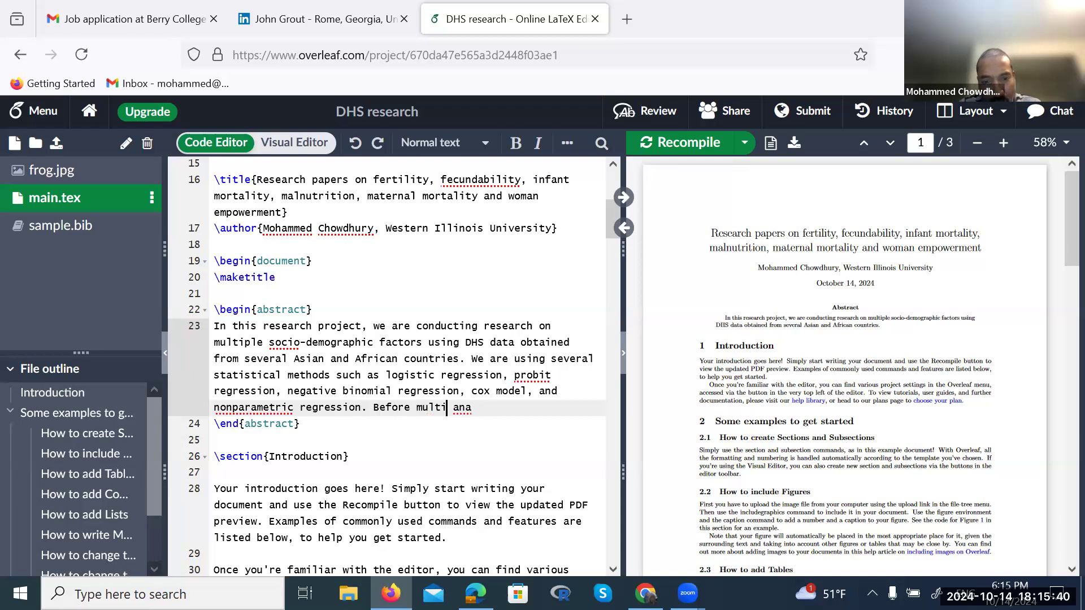
{"action": "type", "text": "-variate"}
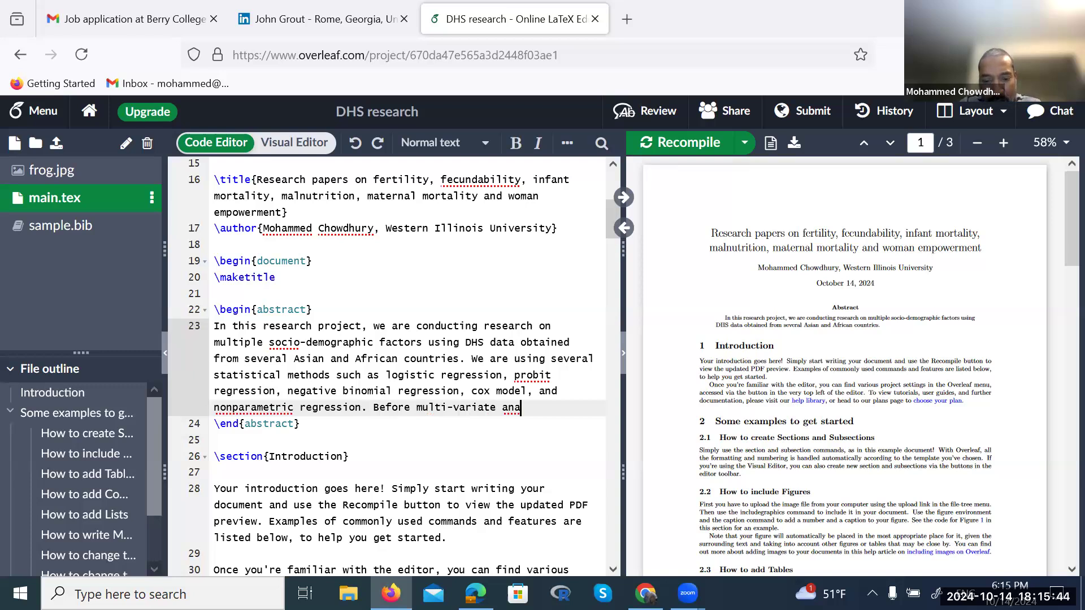
{"action": "type", "text": "lysis"}
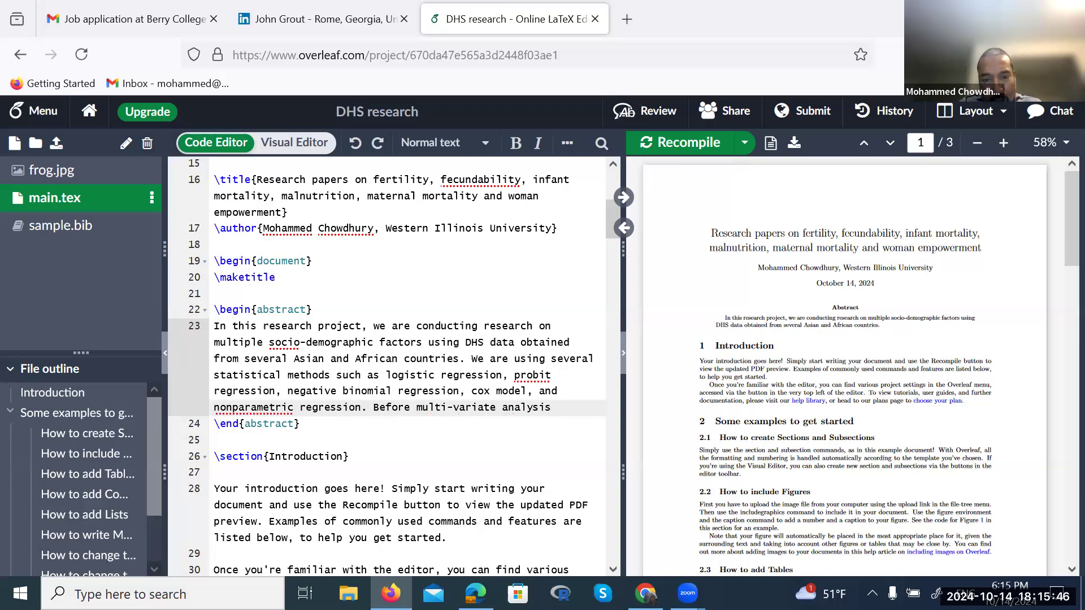
{"action": "key", "text": "BackSpace"}
{"action": "key", "text": "BackSpace"}
{"action": "type", "text": "es, we have "}
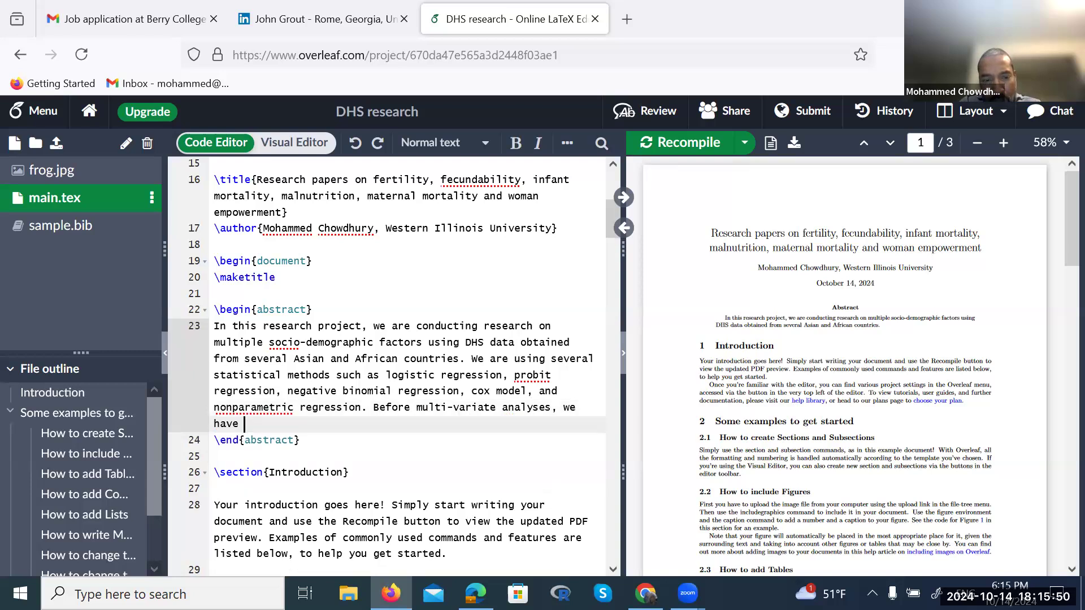
{"action": "type", "text": "conducte"}
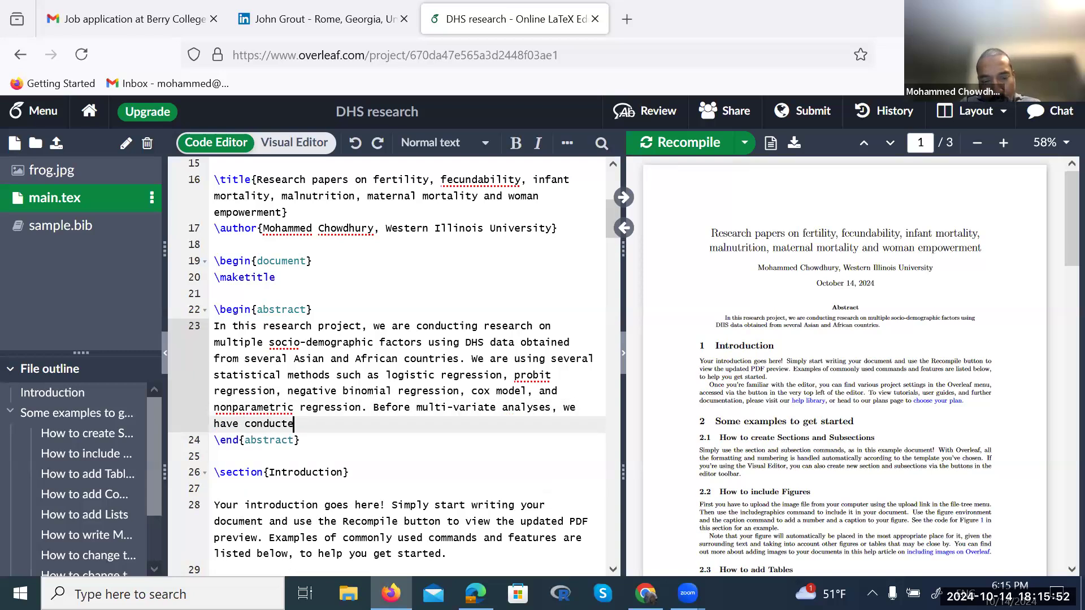
{"action": "type", "text": "d bivariate anal"}
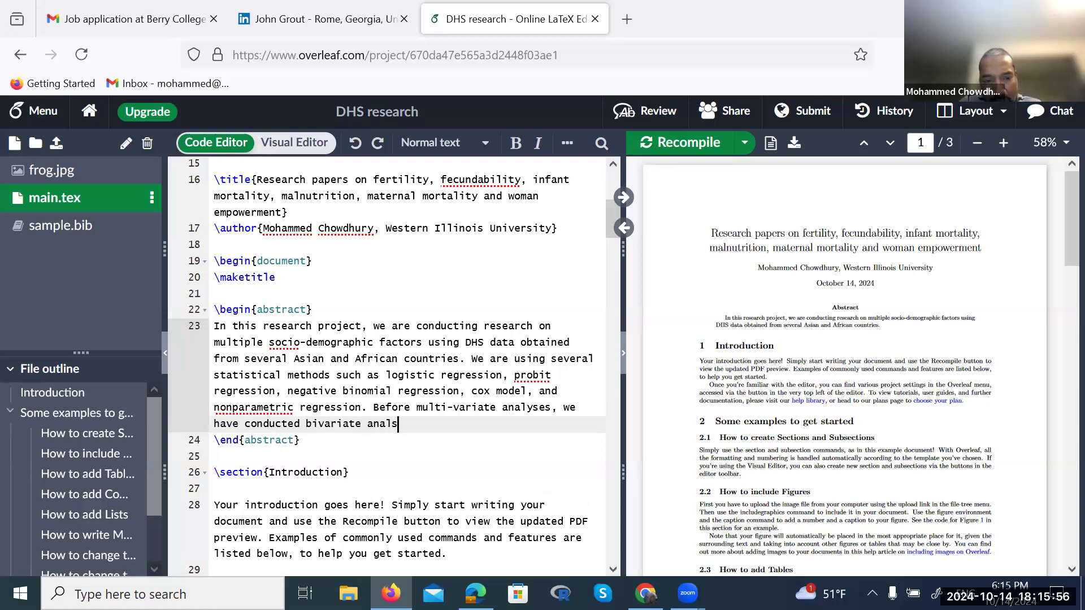
{"action": "type", "text": "ysis as we"}
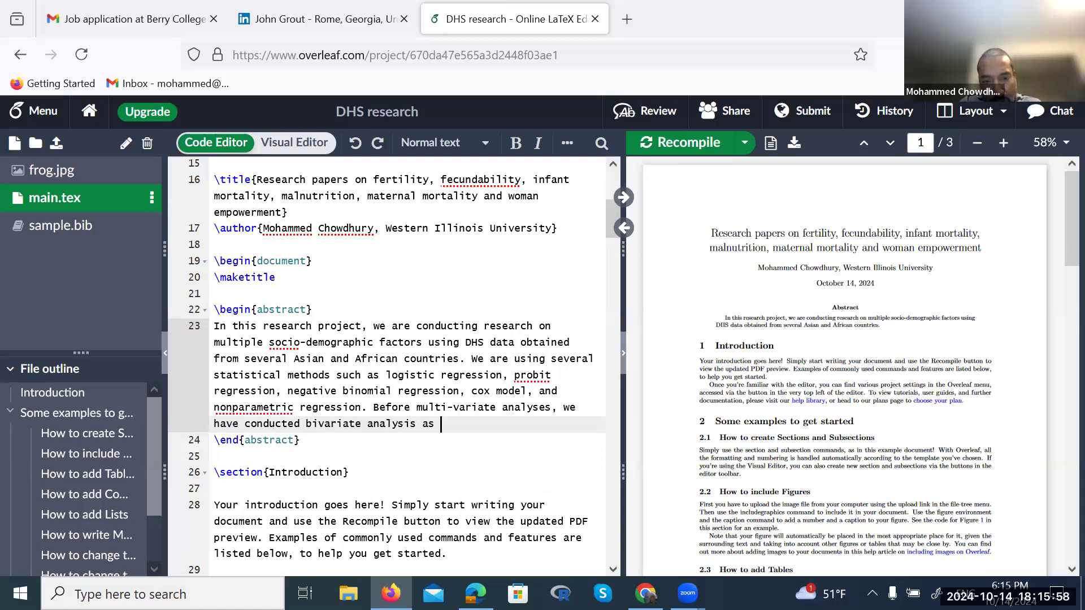
{"action": "type", "text": "ll."}
{"action": "key", "text": "ctrl+s"}
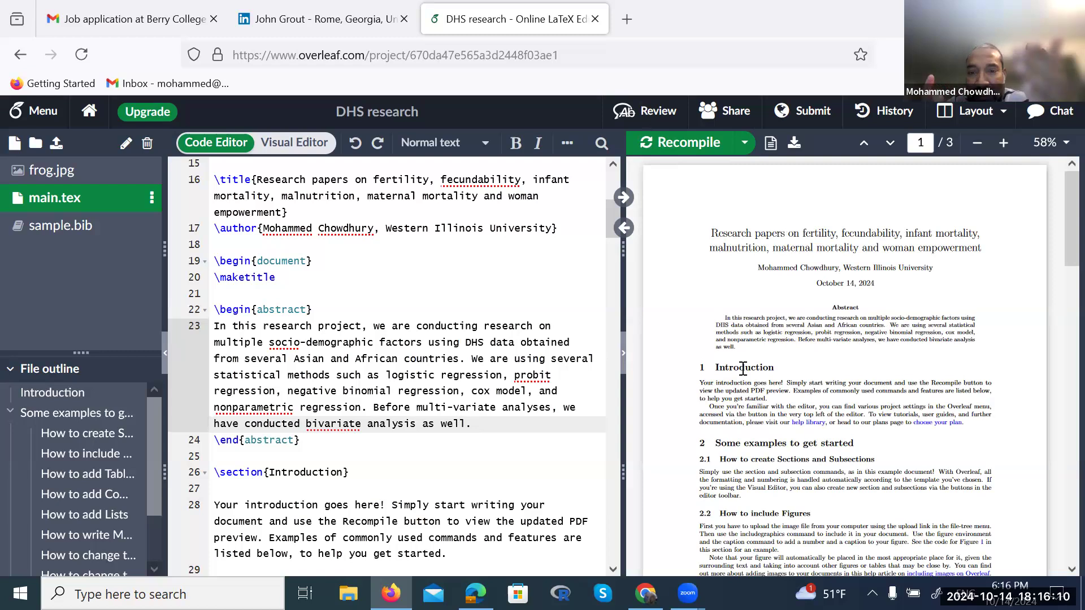
{"action": "scroll", "coordinate": [878, 383], "scroll_direction": "down", "scroll_amount": 1}
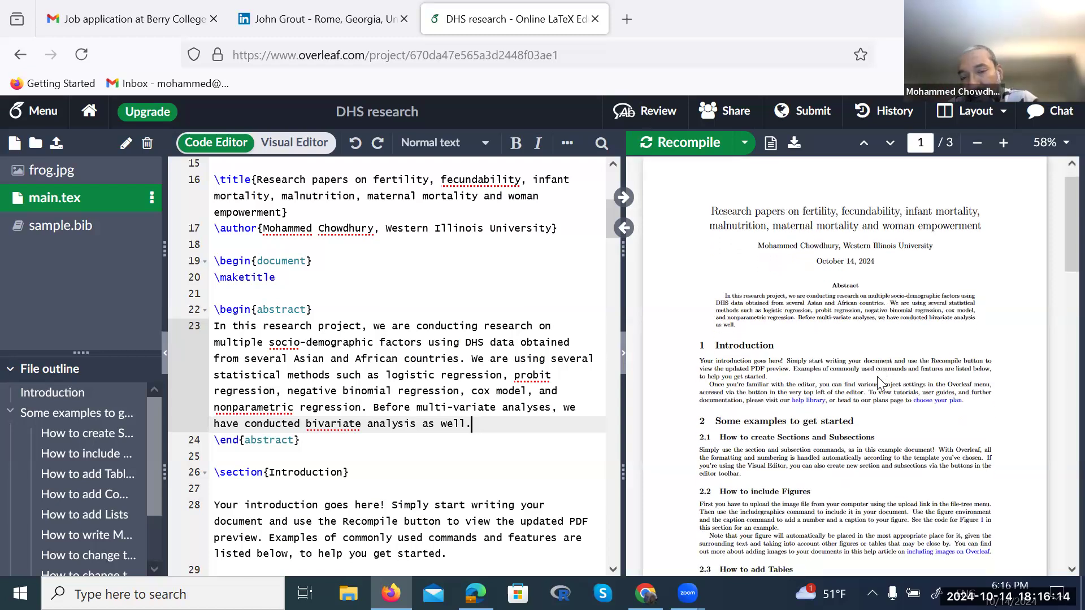
{"action": "scroll", "coordinate": [878, 383], "scroll_direction": "down", "scroll_amount": 3}
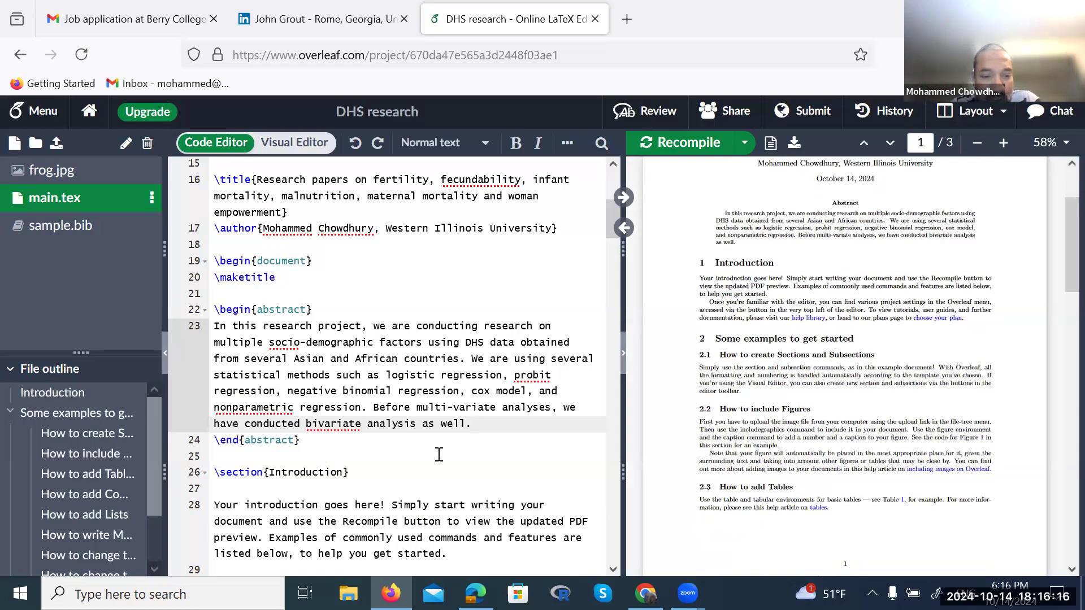
{"action": "scroll", "coordinate": [439, 454], "scroll_direction": "down", "scroll_amount": 3}
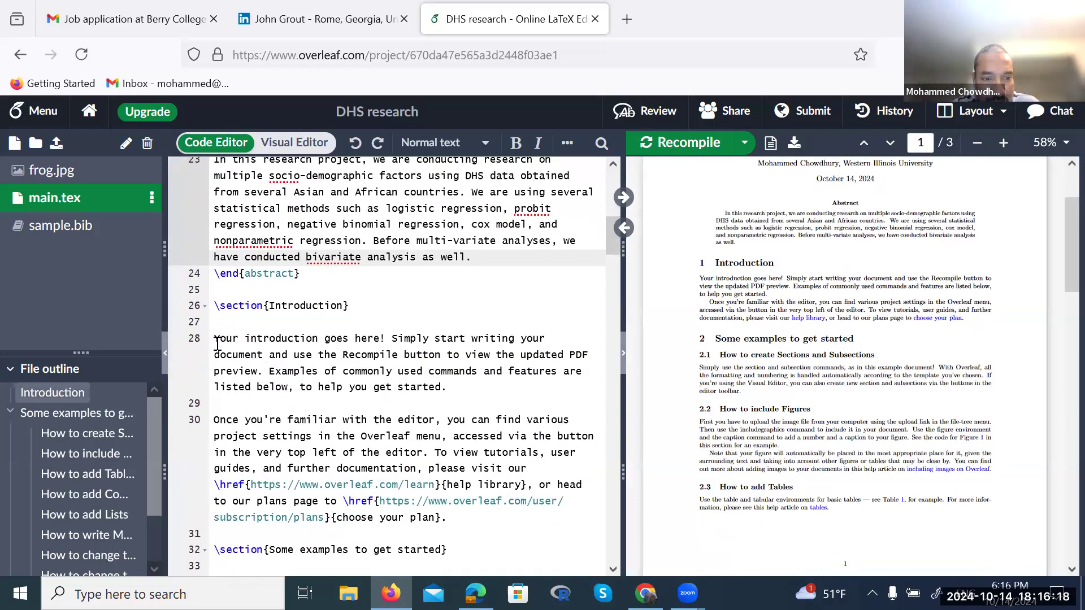
{"action": "left_click", "coordinate": [217, 344]}
{"action": "key", "text": "shift+Down"}
{"action": "key", "text": "shift+Down"}
{"action": "key", "text": "shift+Down"}
{"action": "key", "text": "shift+Down"}
{"action": "key", "text": "shift+Down"}
{"action": "key", "text": "shift+Down"}
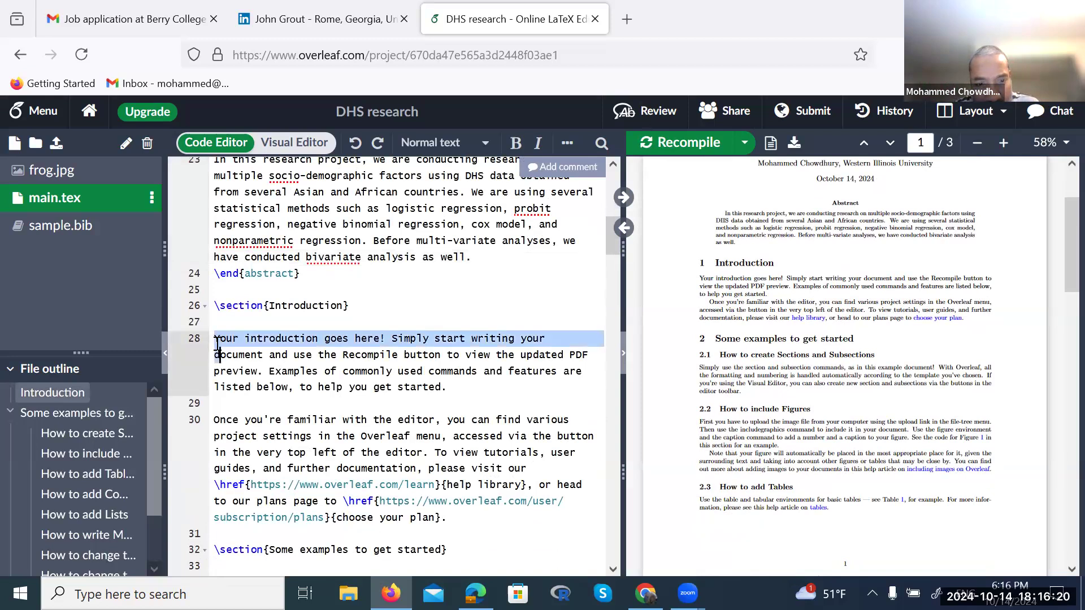
{"action": "key", "text": "shift+Down"}
{"action": "key", "text": "shift+Down"}
{"action": "key", "text": "shift+Down"}
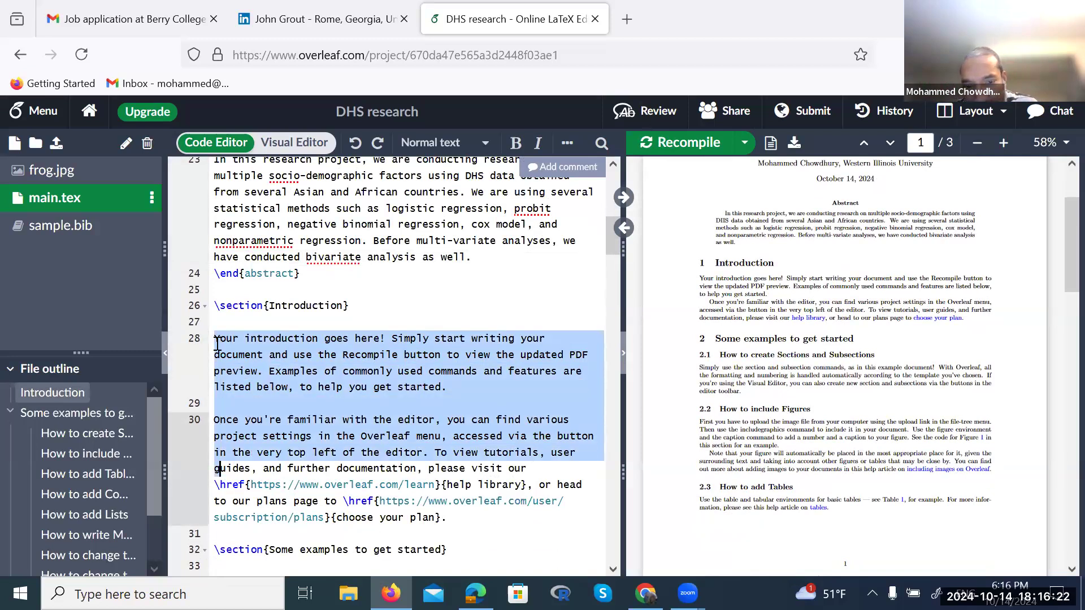
{"action": "key", "text": "shift+Up"}
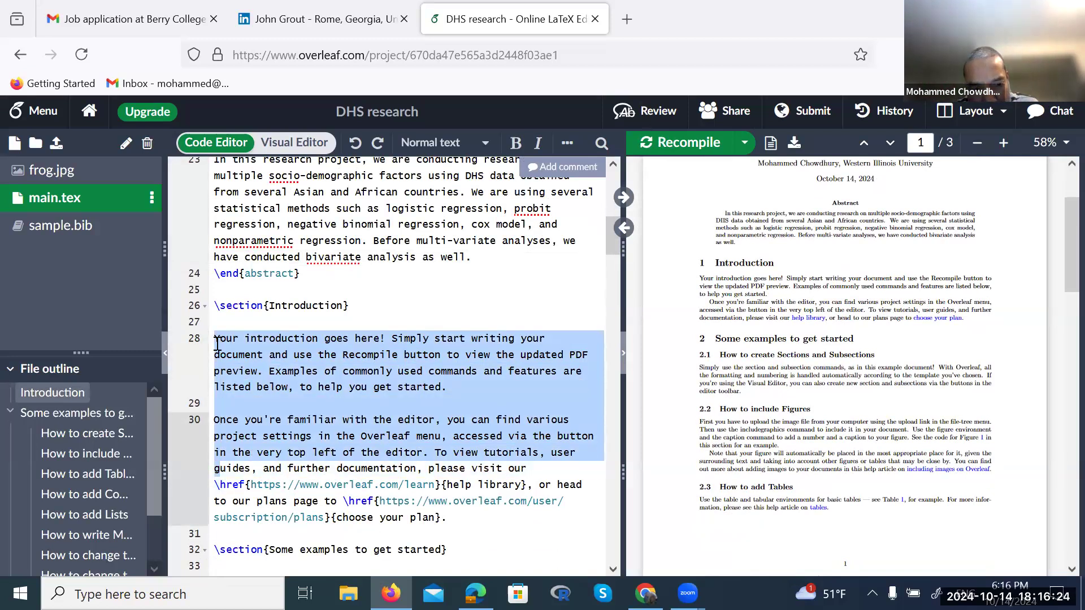
{"action": "key", "text": "shift+Up"}
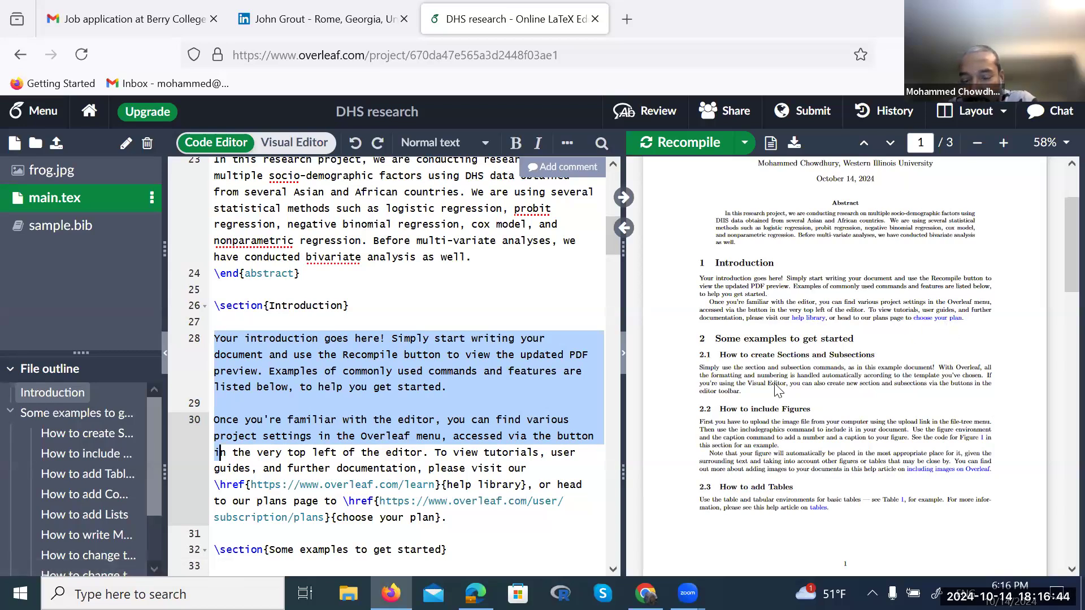
{"action": "scroll", "coordinate": [536, 420], "scroll_direction": "down", "scroll_amount": 2}
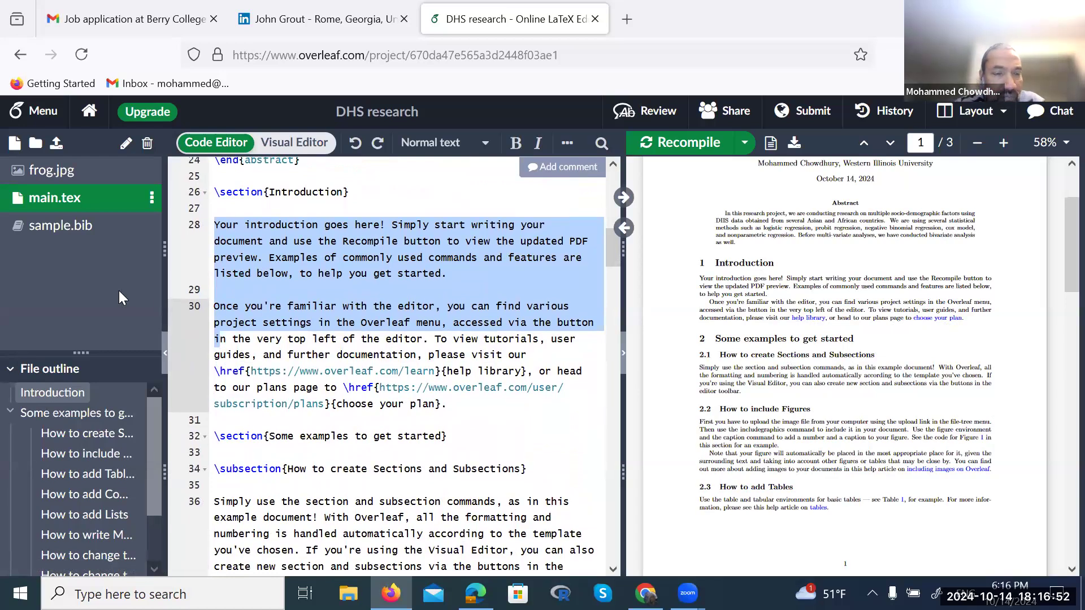
Open sample.bib, check its reference in the PDF preview, and place the cursor on line 10
{"action": "left_click", "coordinate": [58, 235]}
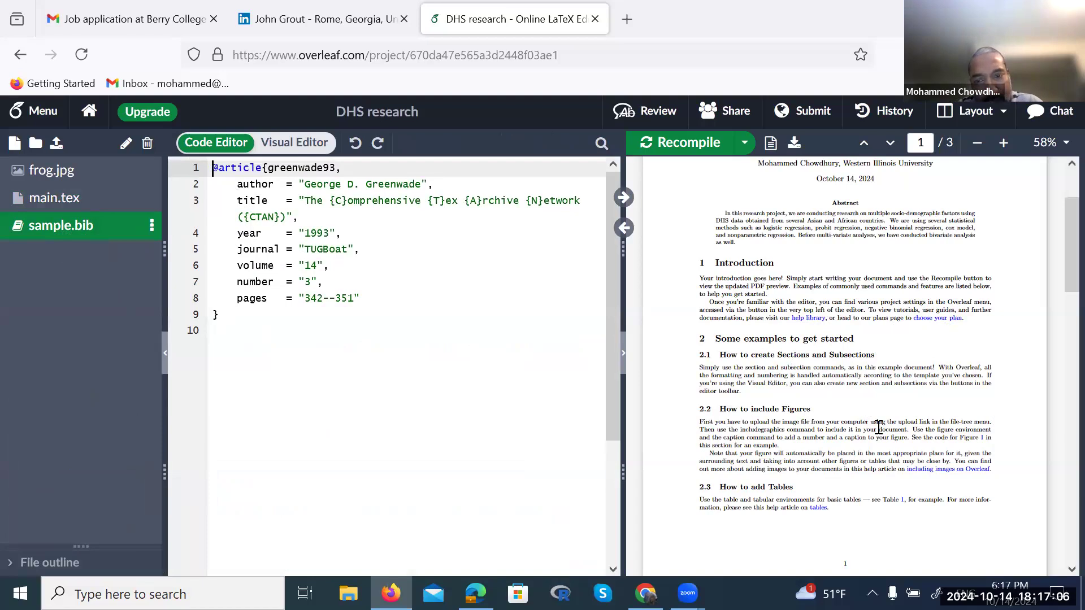
{"action": "scroll", "coordinate": [878, 428], "scroll_direction": "down", "scroll_amount": 20}
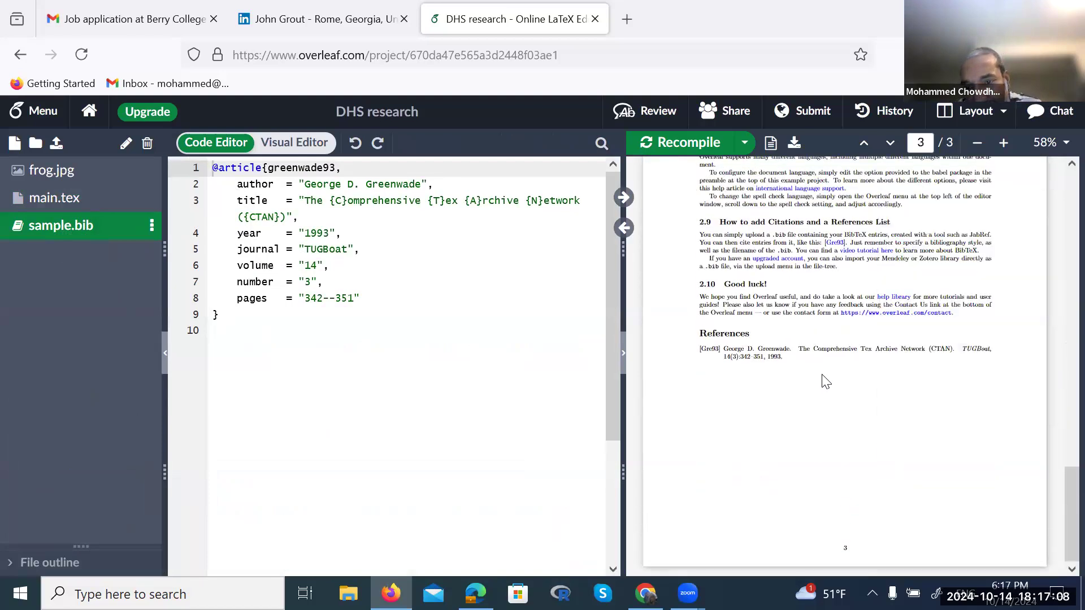
{"action": "left_click_drag", "start_coordinate": [711, 345], "coordinate": [757, 367]}
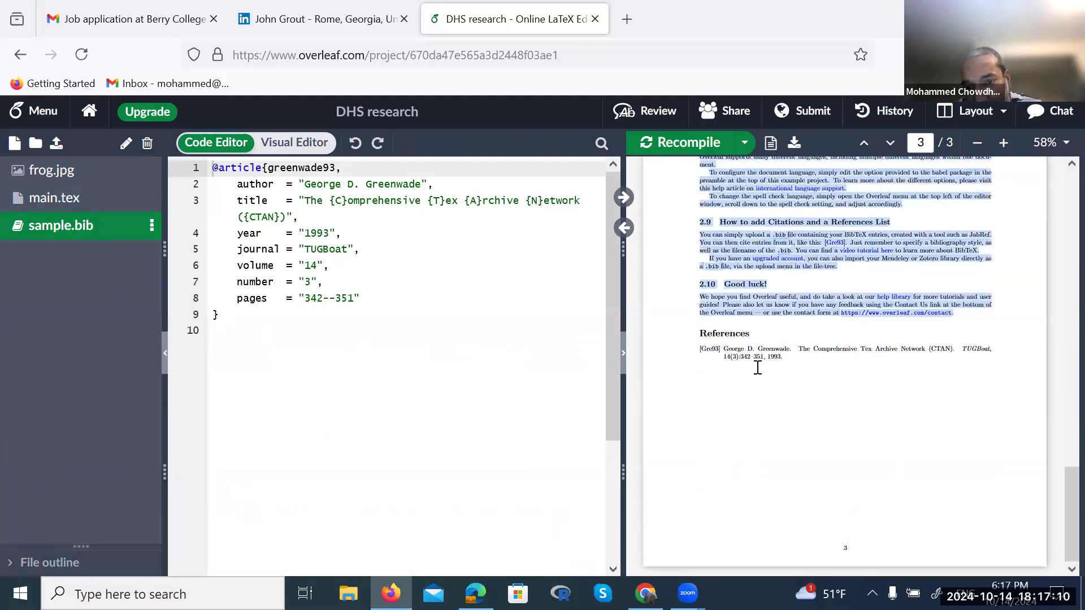
{"action": "left_click", "coordinate": [388, 346]}
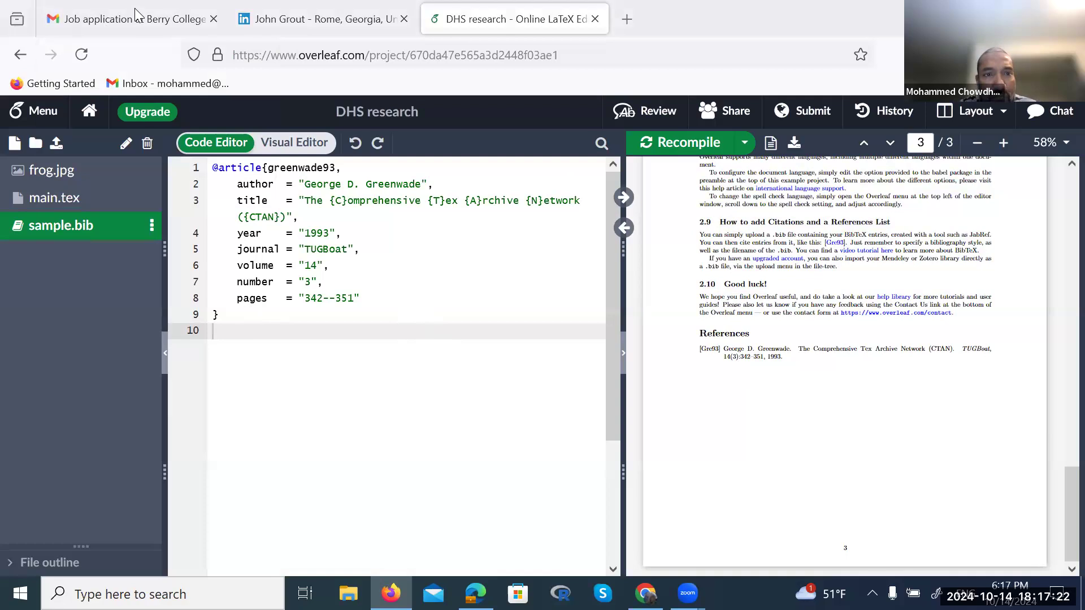
Search 'longitudinal predictive curves of health risk factors among american adolescent' in a new tab and open PubMed
{"action": "left_click", "coordinate": [625, 20]}
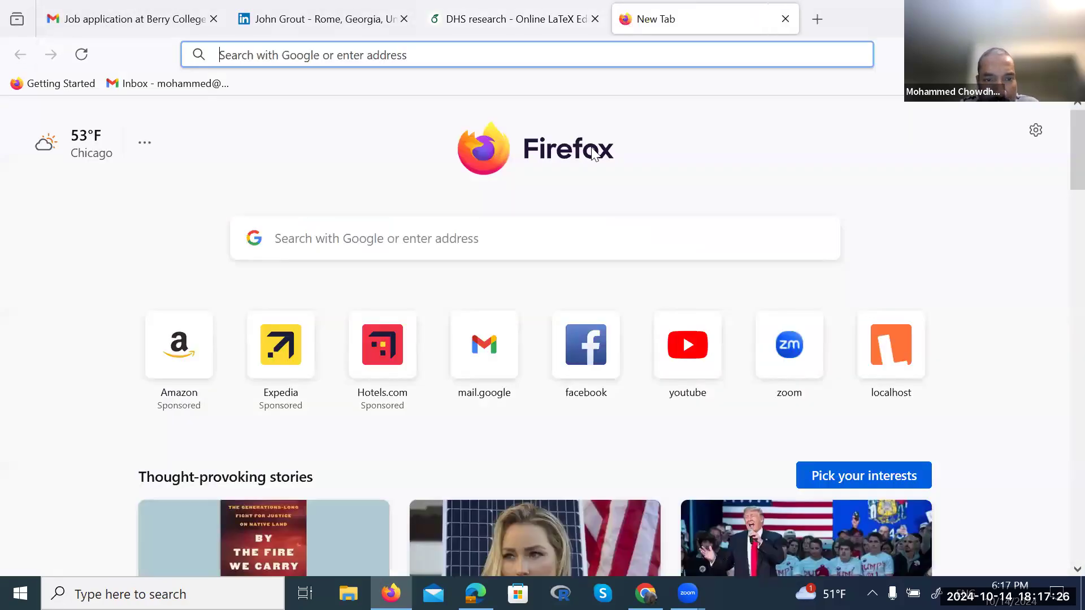
{"action": "left_click", "coordinate": [418, 238]}
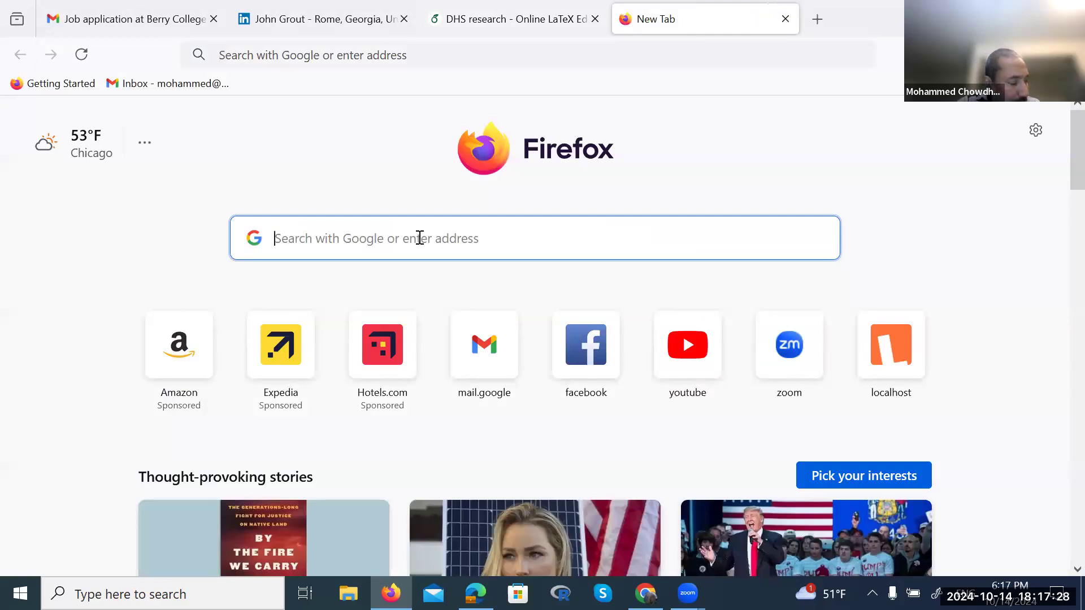
{"action": "type", "text": "log"}
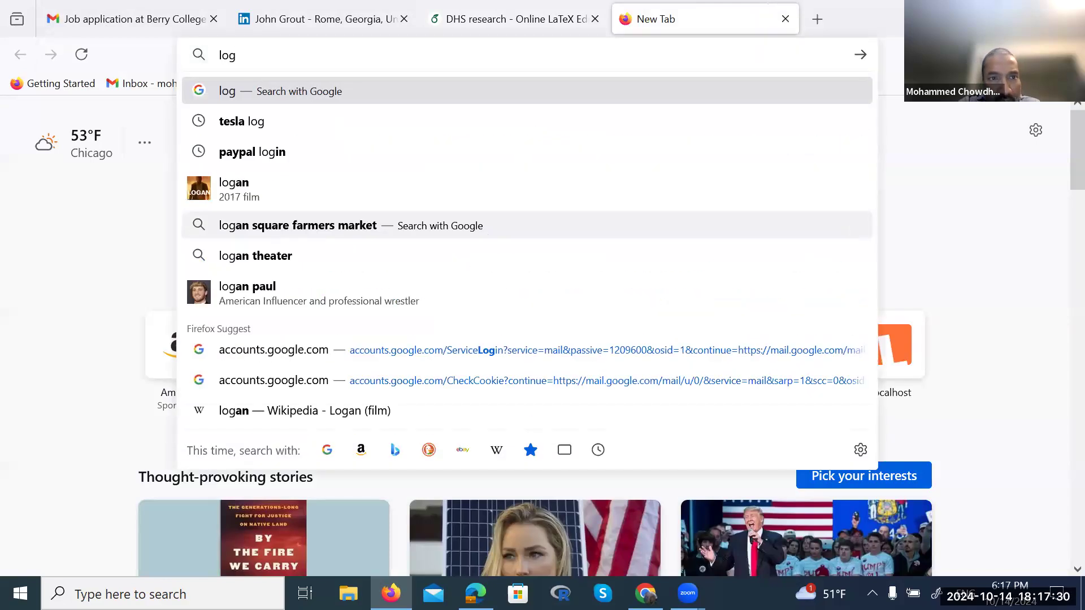
{"action": "key", "text": "BackSpace"}
{"action": "type", "text": "ngi"}
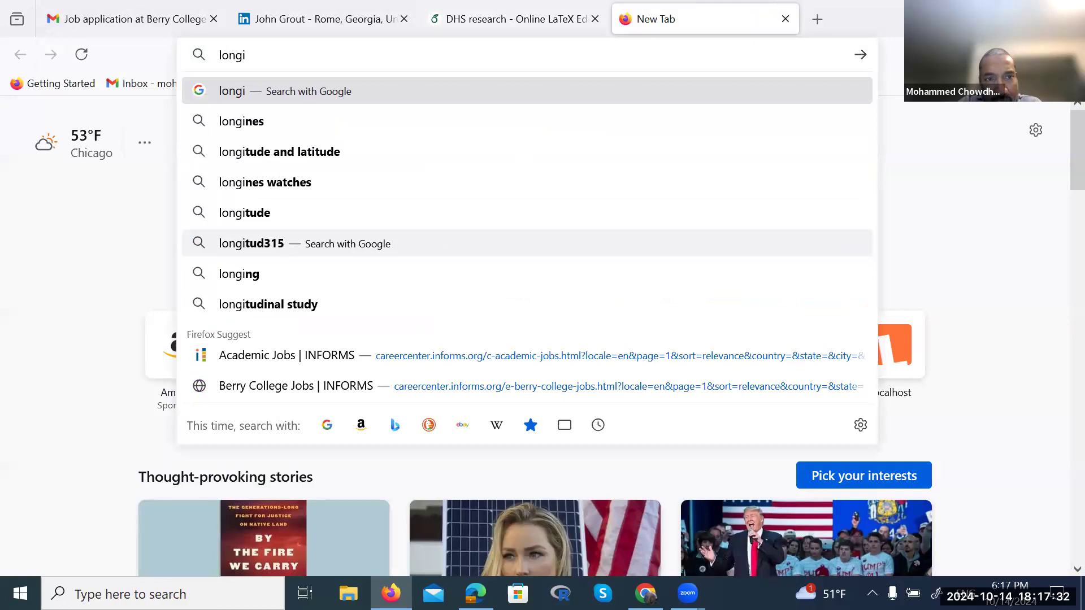
{"action": "type", "text": "tudinal "}
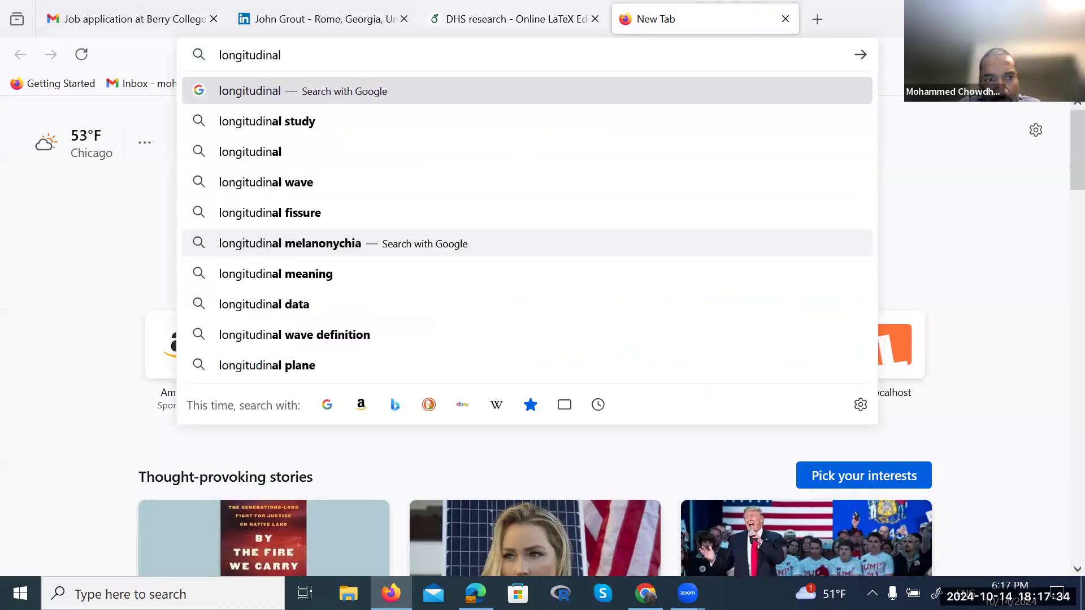
{"action": "type", "text": "predic"}
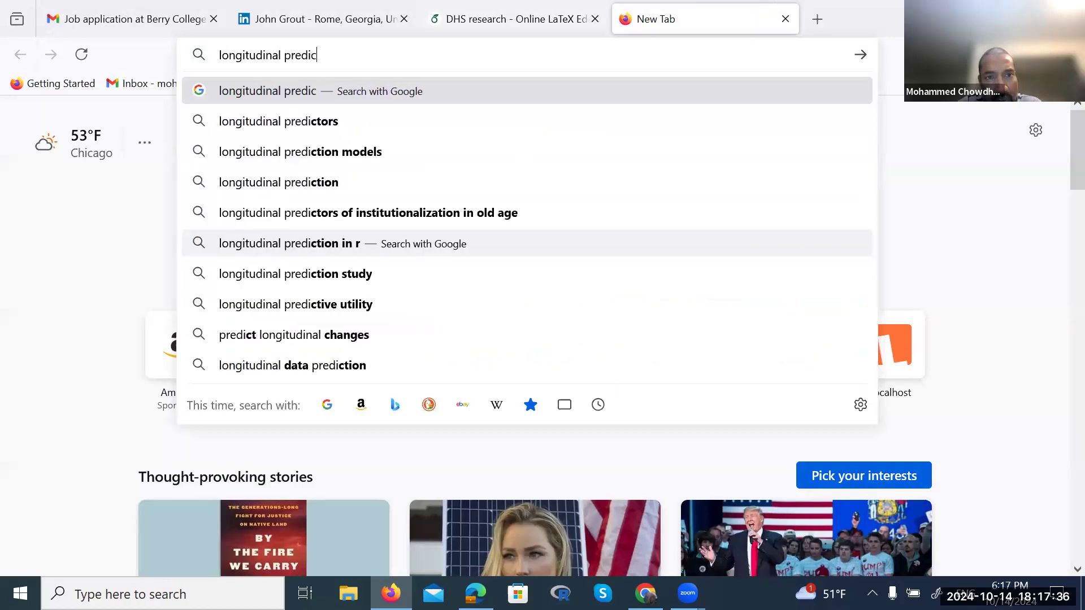
{"action": "type", "text": "tive curve"}
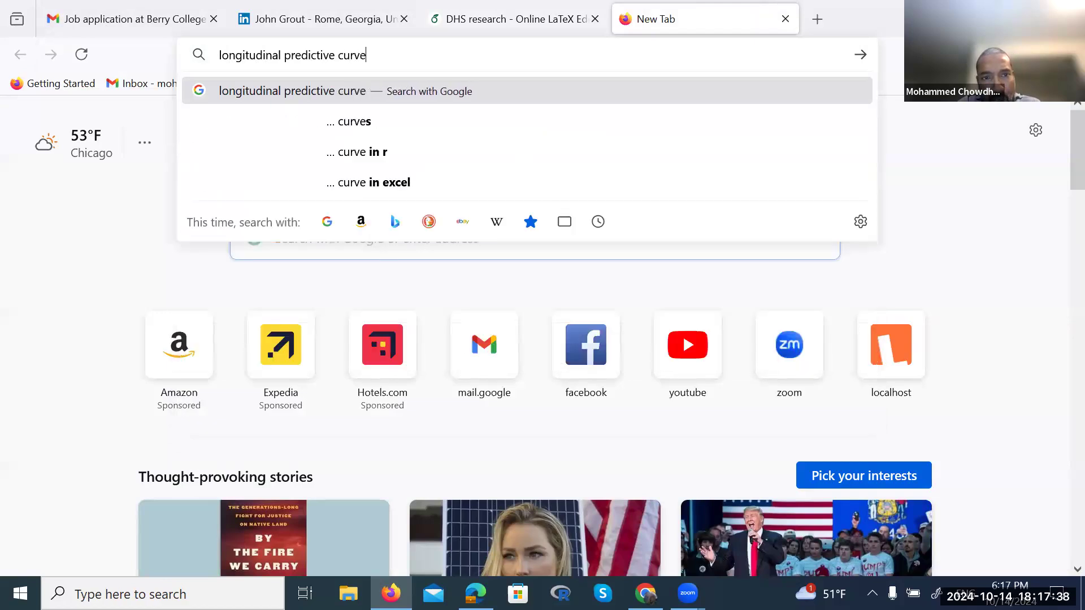
{"action": "type", "text": "s of he"}
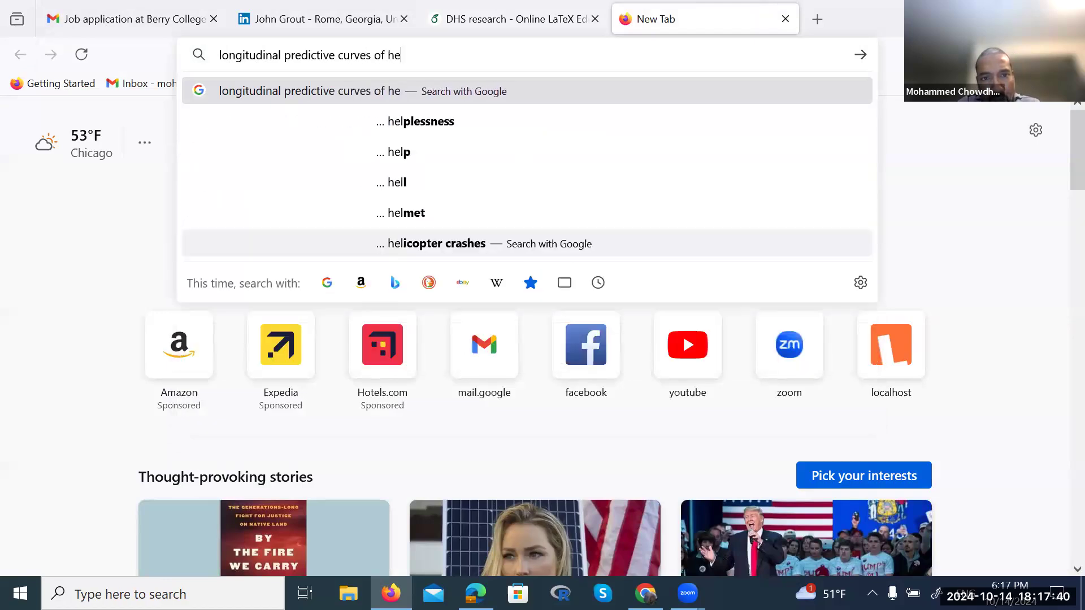
{"action": "type", "text": "althc"}
{"action": "key", "text": "BackSpace"}
{"action": "type", "text": "ris"}
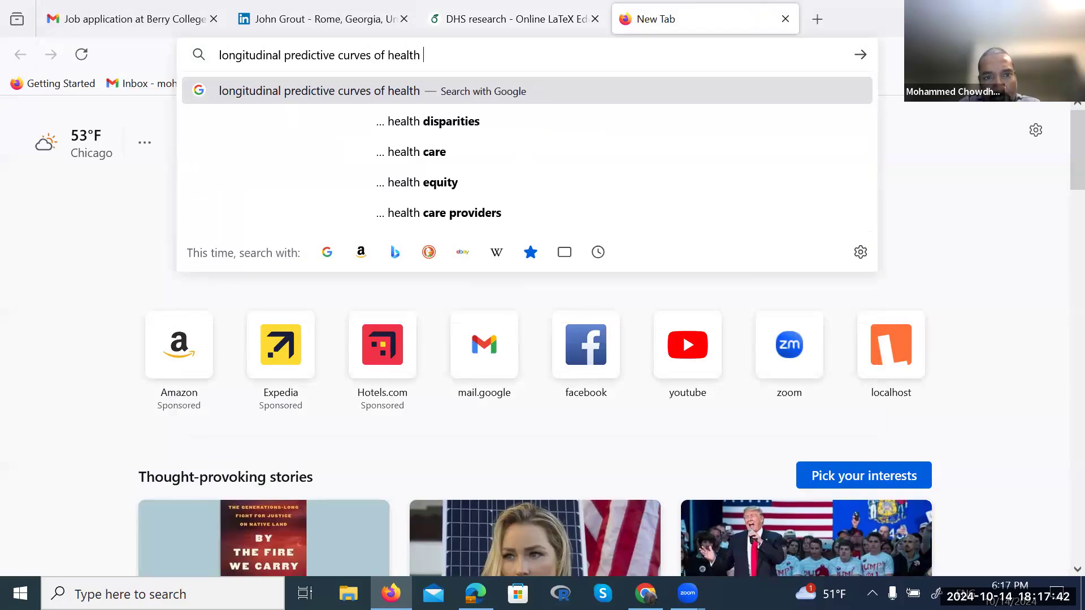
{"action": "type", "text": "k fac"}
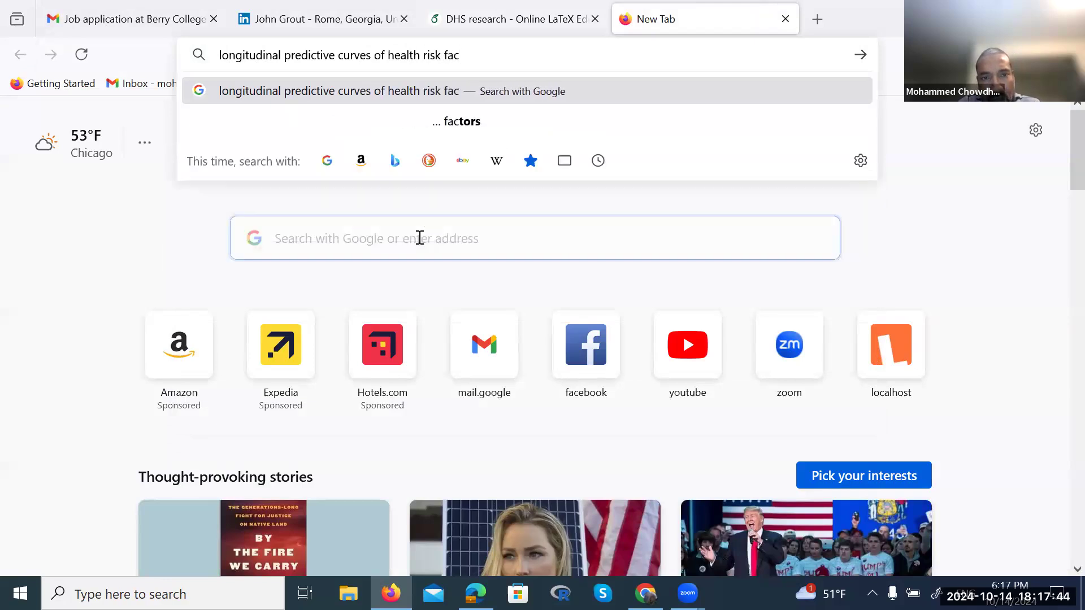
{"action": "type", "text": "tors amon"}
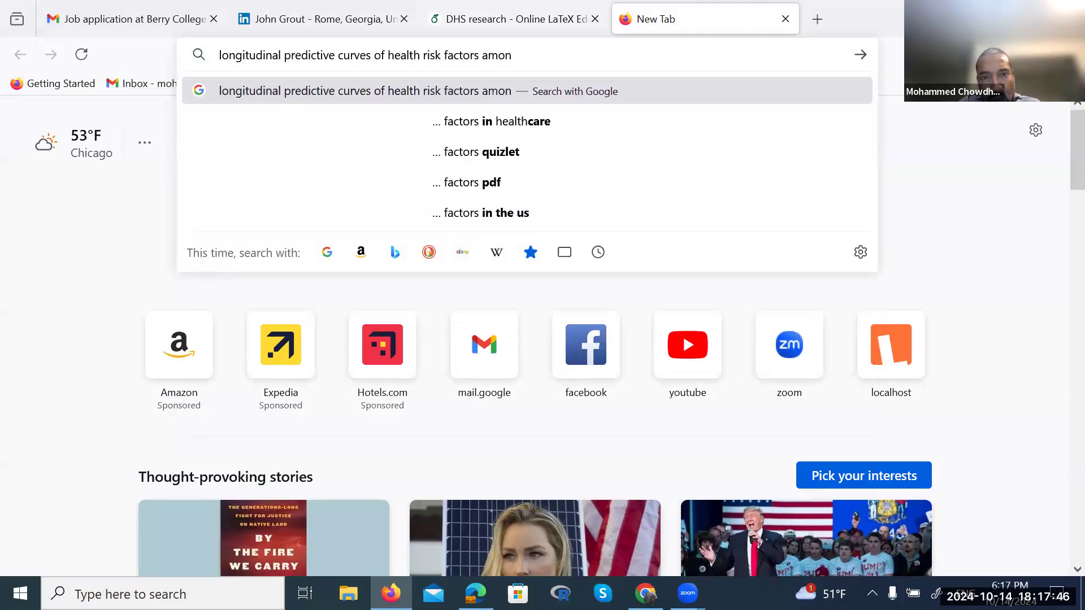
{"action": "type", "text": "g american "}
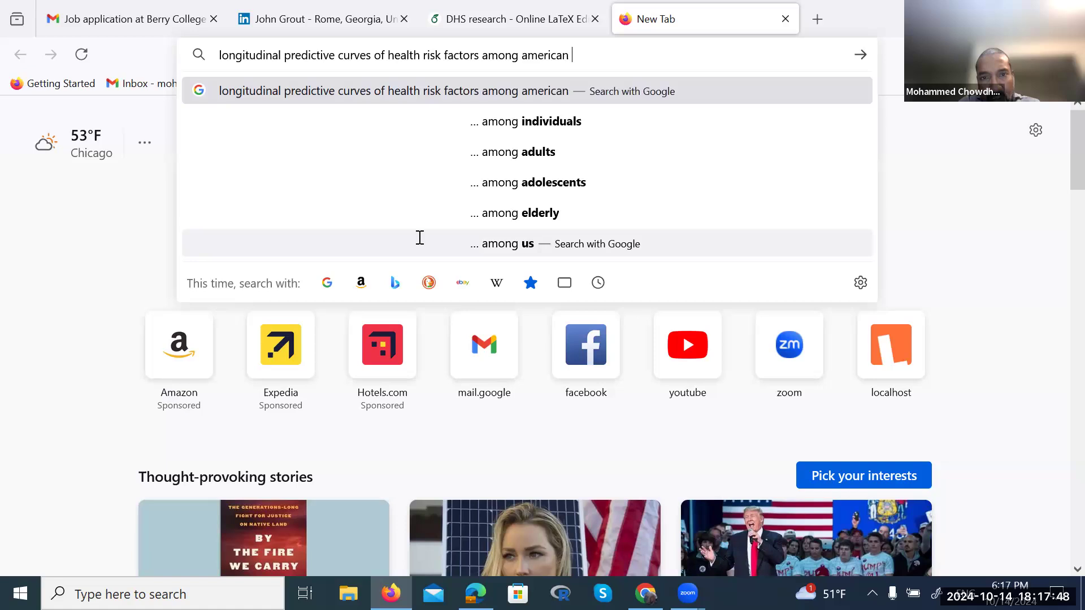
{"action": "type", "text": "adoles"}
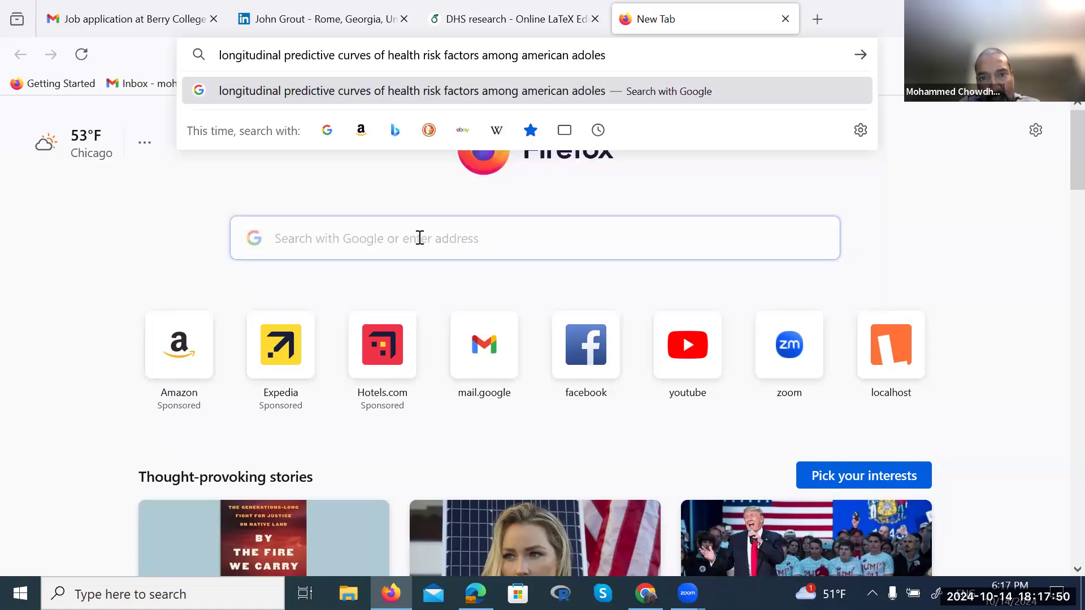
{"action": "type", "text": "cent"}
{"action": "key", "text": "Return"}
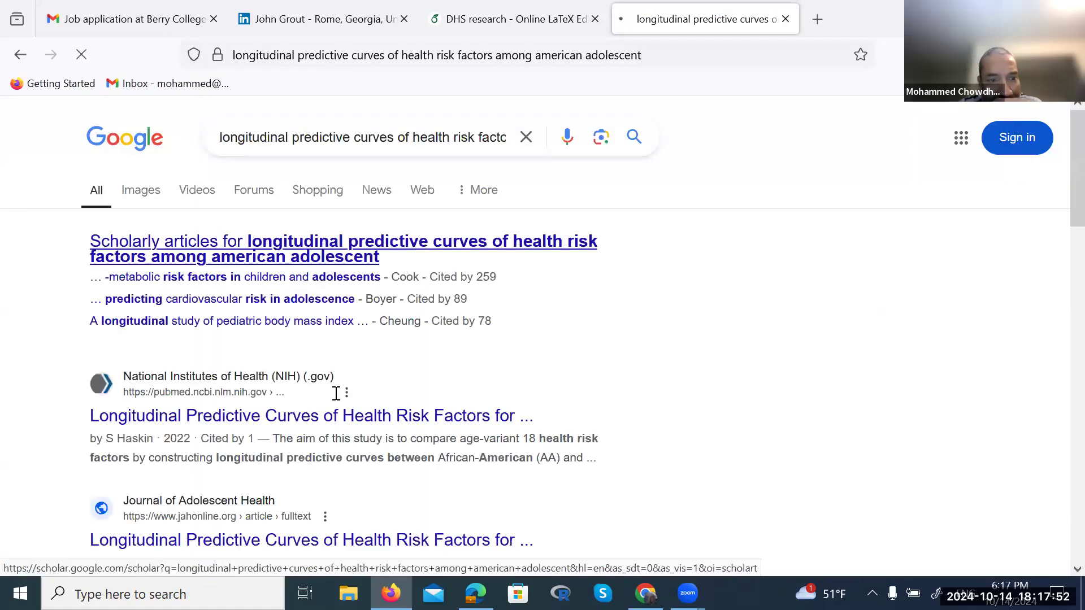
{"action": "left_click", "coordinate": [310, 425]}
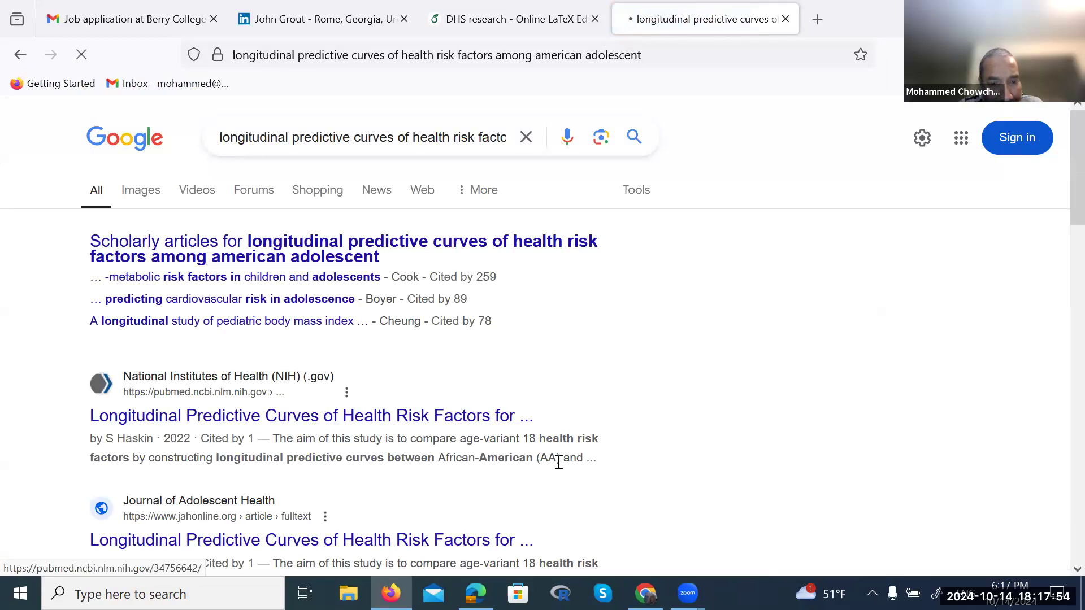
{"action": "scroll", "coordinate": [557, 467], "scroll_direction": "down", "scroll_amount": 3}
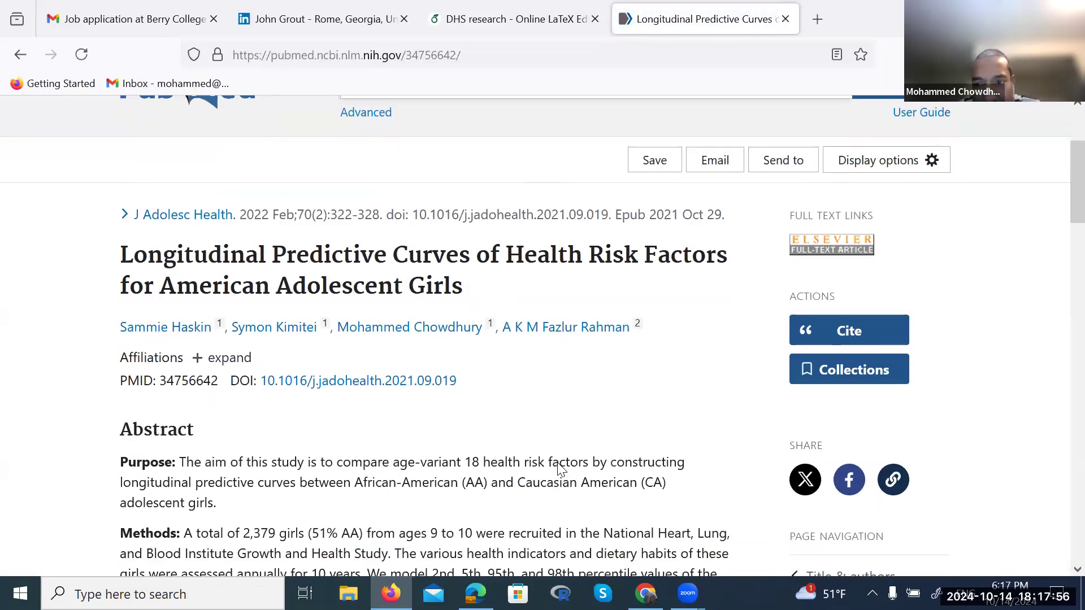
Open the article's Cite dialog on PubMed, briefly glancing at the Overleaf tab
{"action": "left_click", "coordinate": [856, 320]}
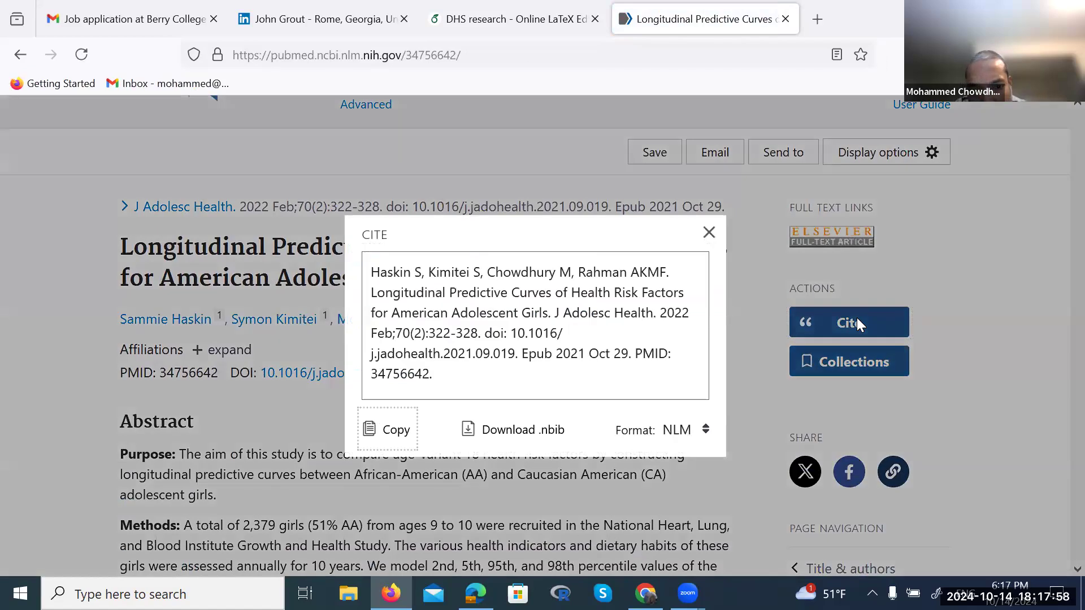
{"action": "left_click", "coordinate": [436, 377]}
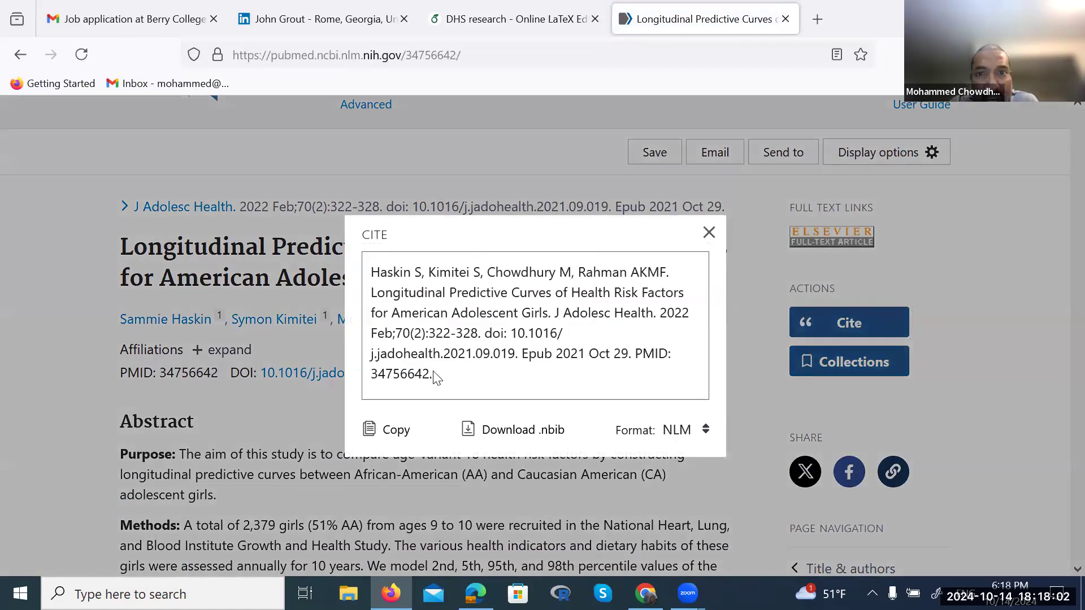
{"action": "key", "text": "alt+Tab"}
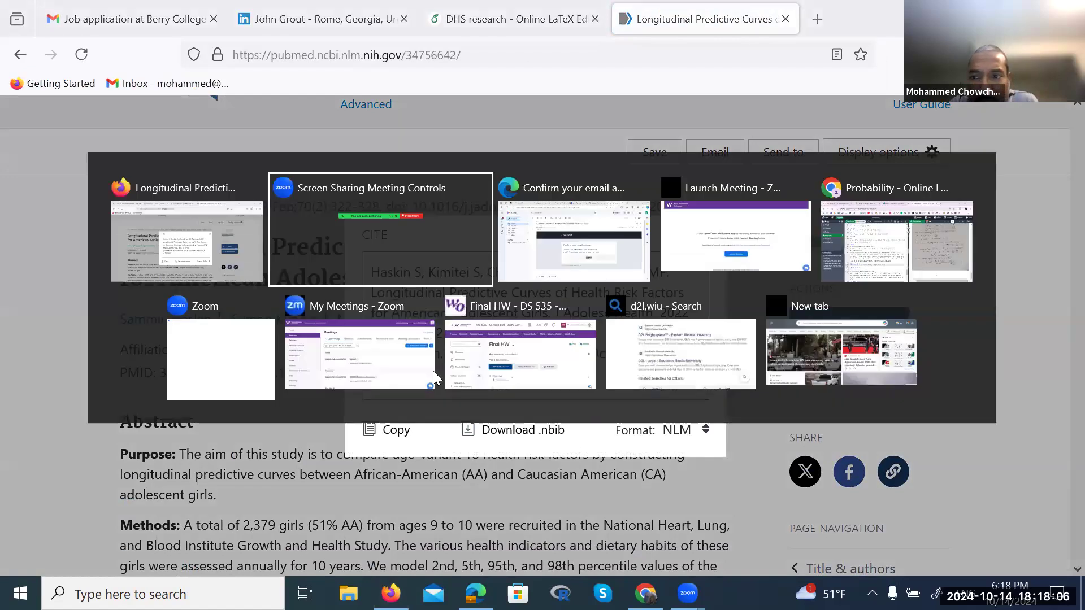
{"action": "key", "text": "alt+shift+Tab"}
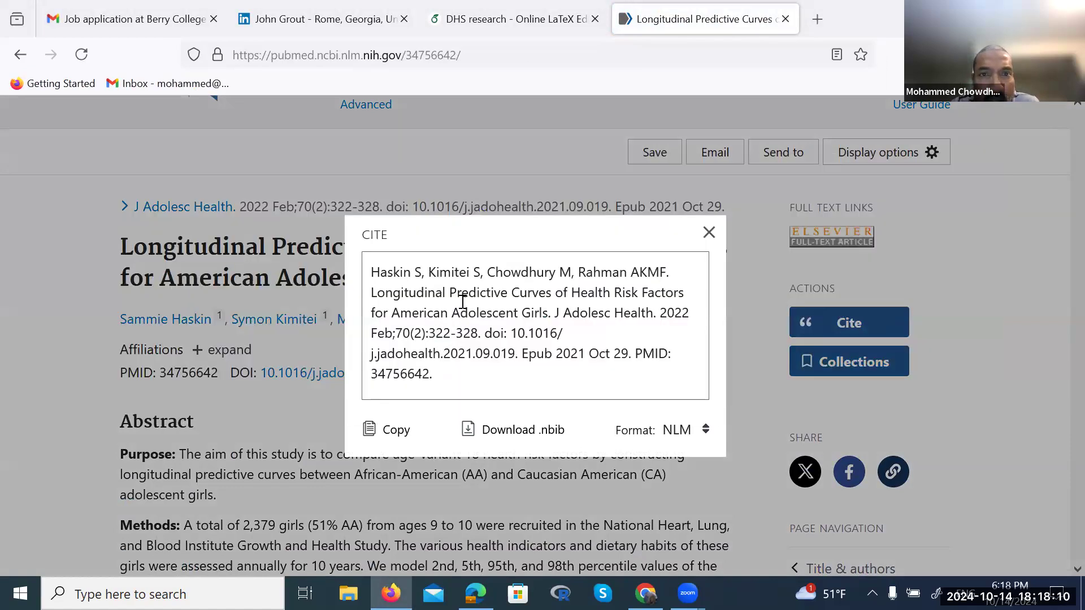
{"action": "left_click", "coordinate": [531, 5]}
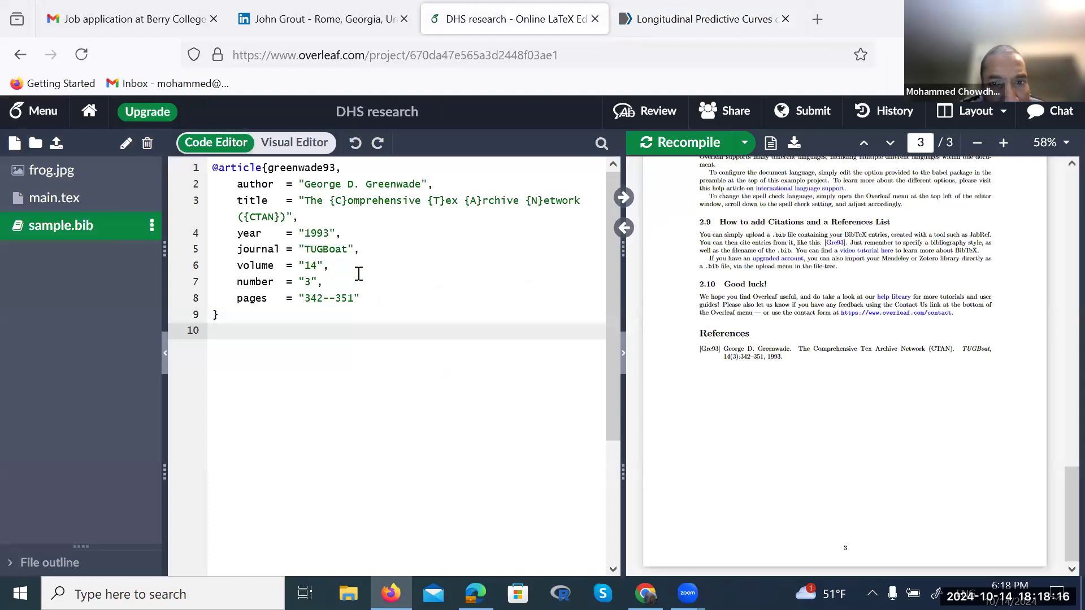
{"action": "left_click", "coordinate": [678, 25]}
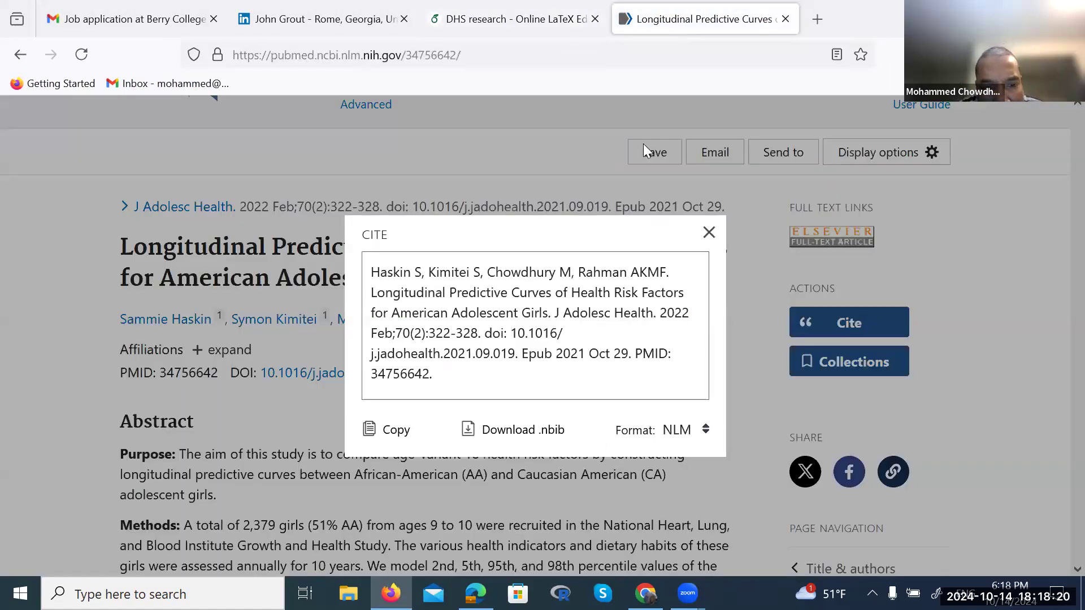
Cycle the citation format through APA, AMA and MLA, leaving it on NLM
{"action": "left_click", "coordinate": [705, 432]}
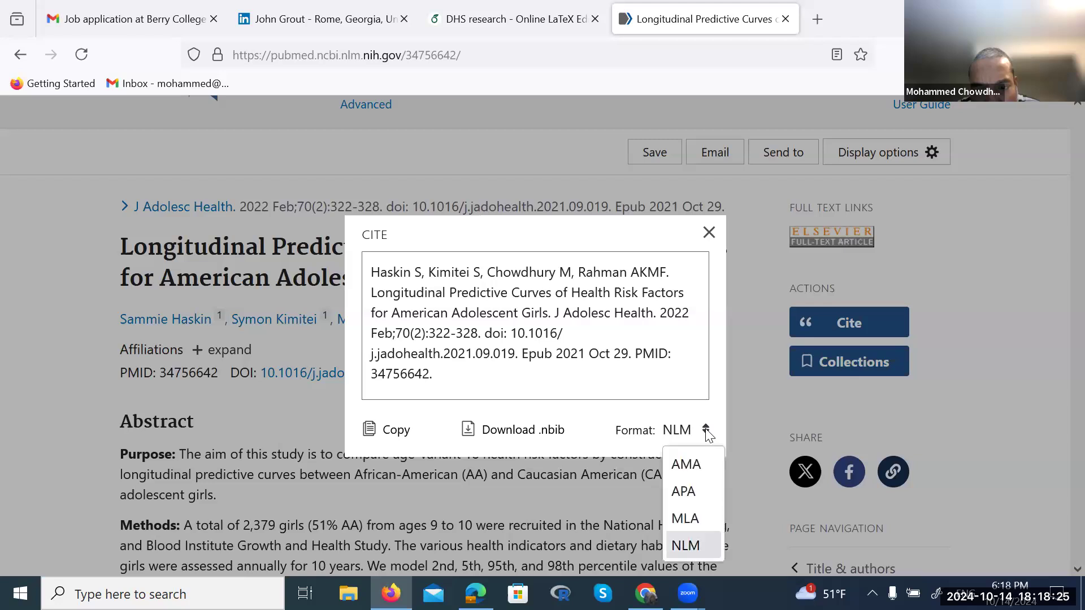
{"action": "left_click", "coordinate": [689, 501]}
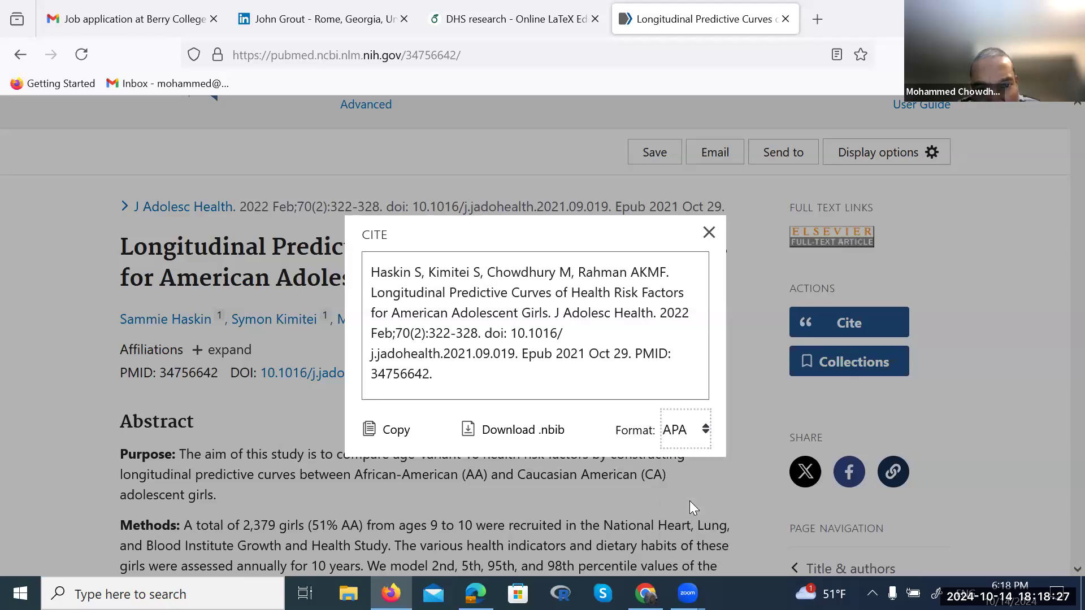
{"action": "left_click", "coordinate": [706, 432]}
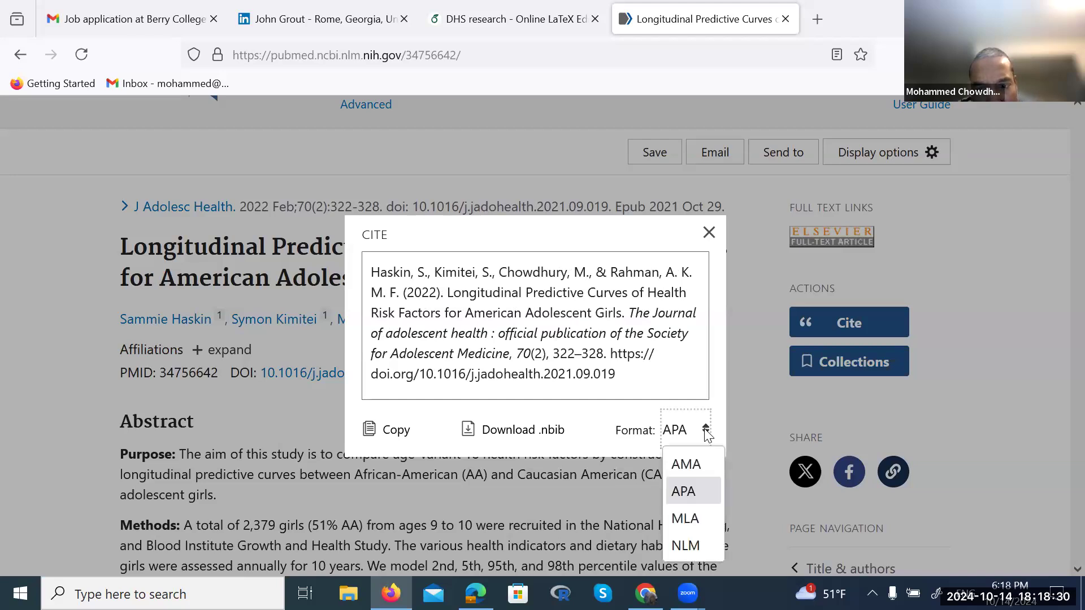
{"action": "left_click", "coordinate": [698, 460]}
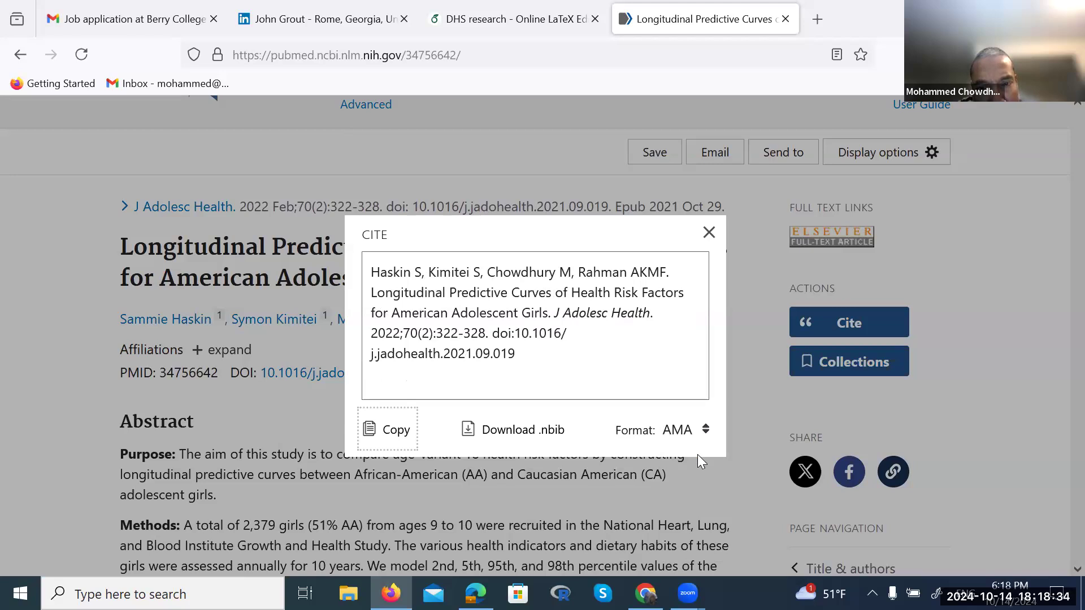
{"action": "left_click", "coordinate": [706, 431]}
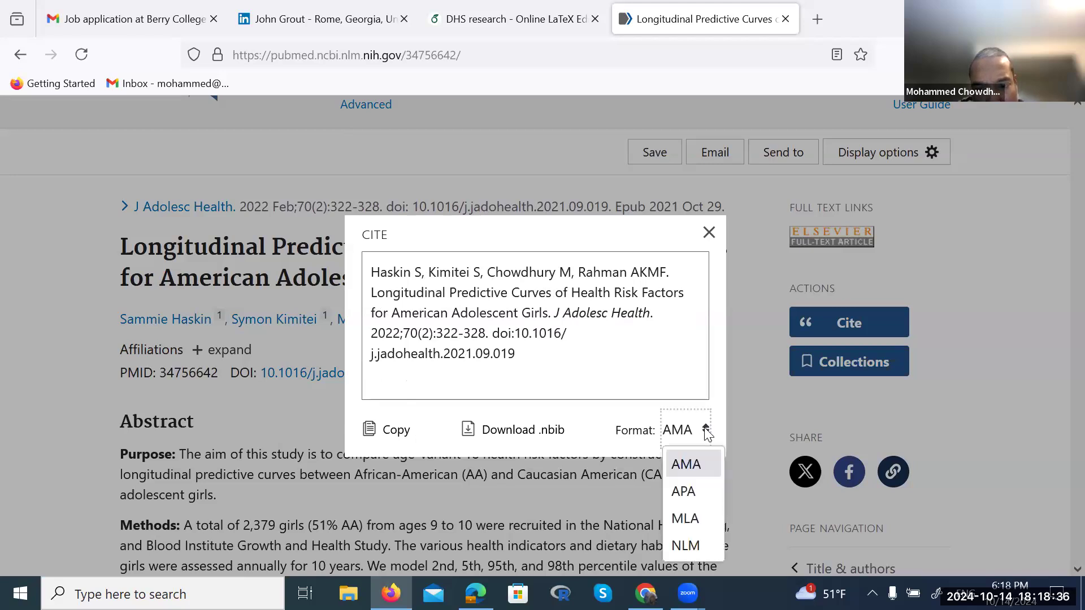
{"action": "left_click", "coordinate": [684, 522]}
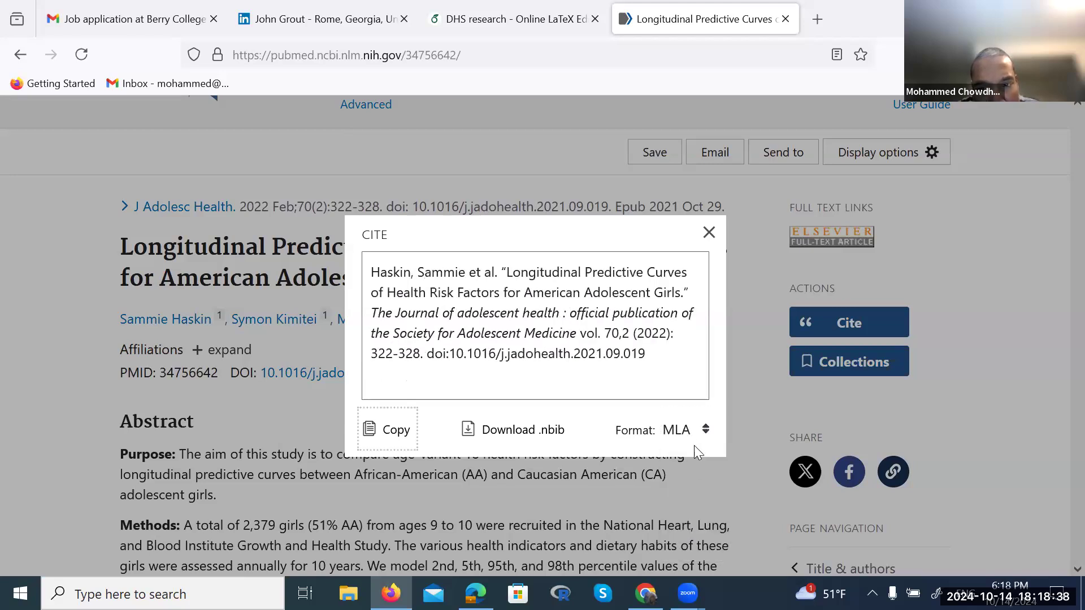
{"action": "left_click", "coordinate": [705, 431]}
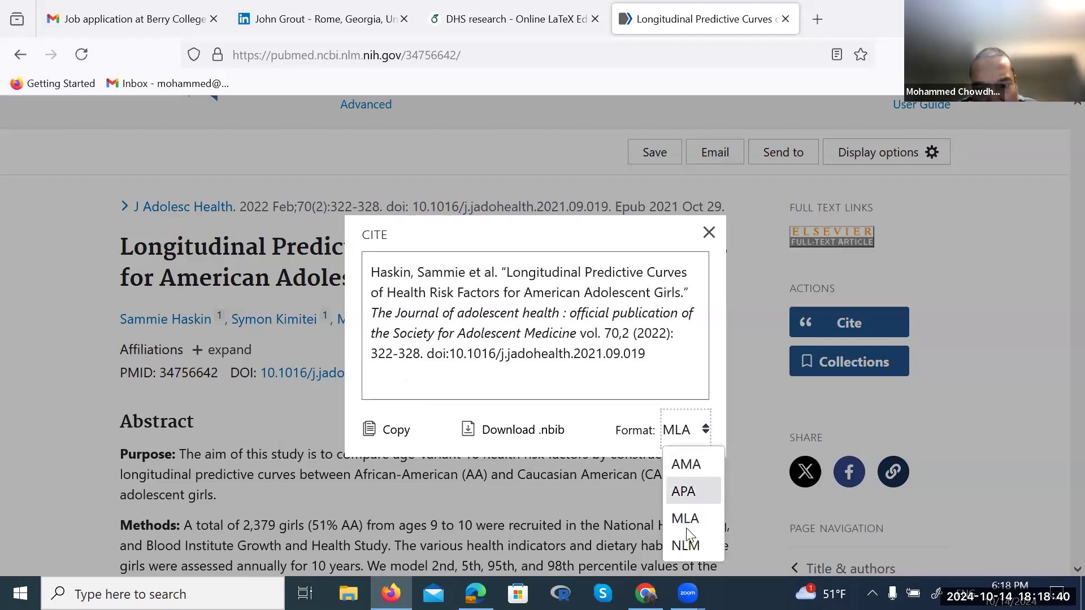
{"action": "left_click", "coordinate": [685, 546]}
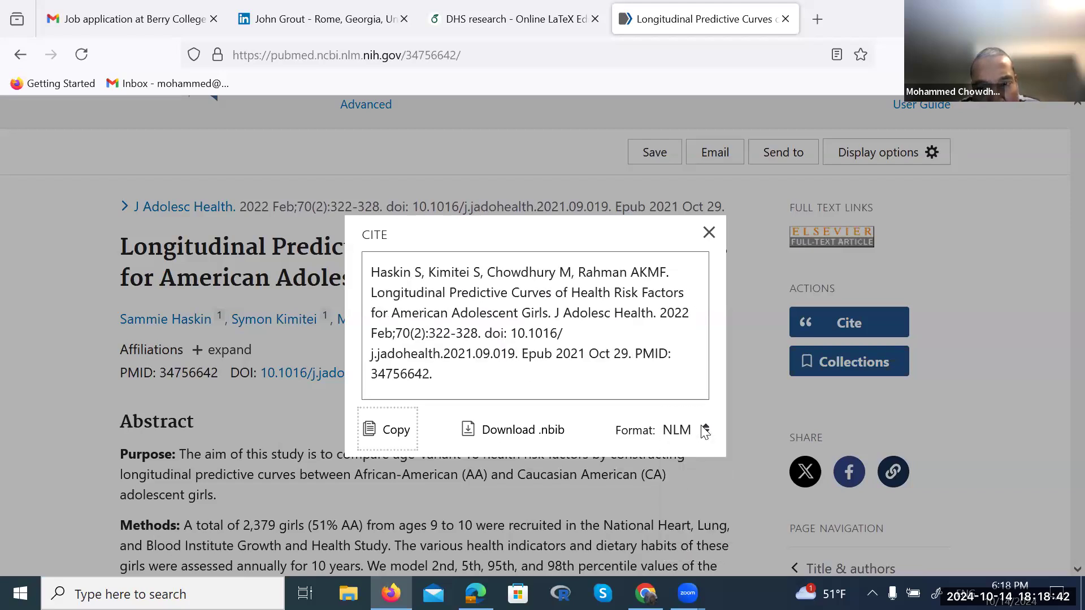
{"action": "left_click", "coordinate": [507, 17]}
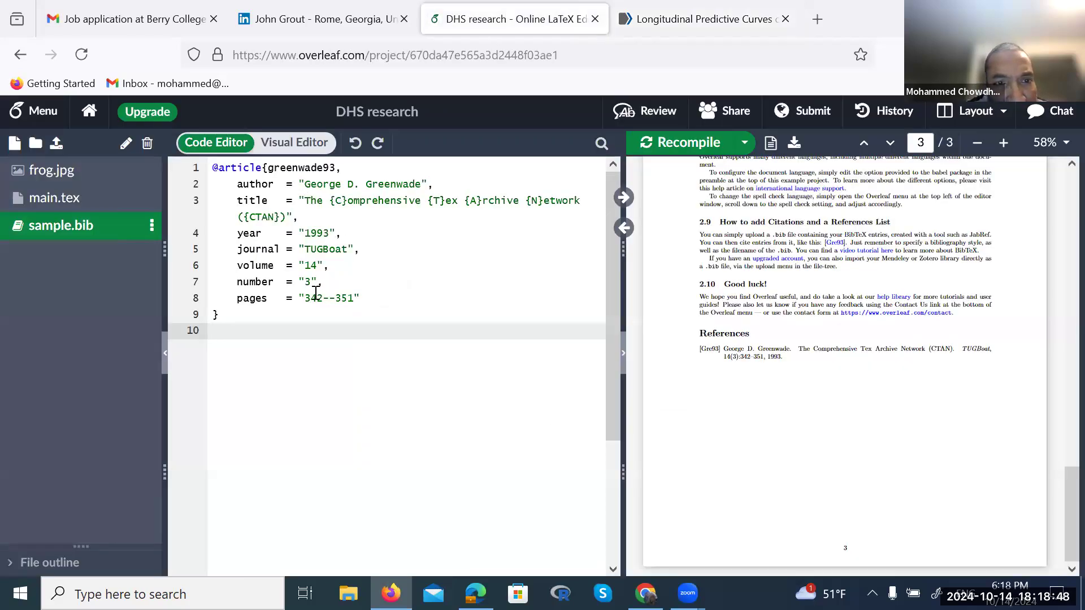
{"action": "left_click", "coordinate": [641, 28]}
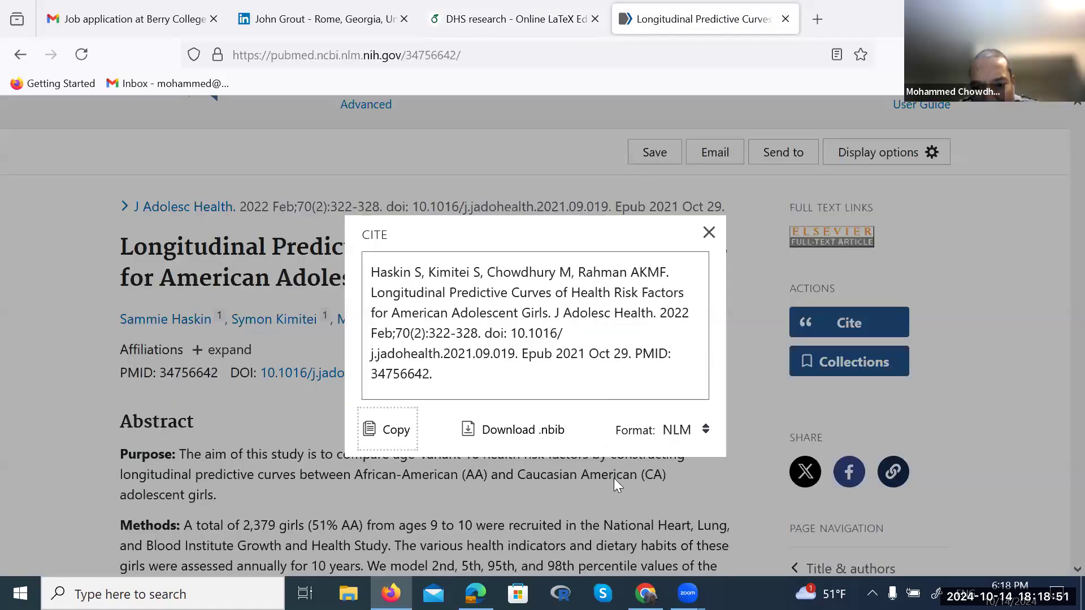
Download the PubMed citation as 34756642.nbib and switch to File Explorer
{"action": "left_click", "coordinate": [501, 435]}
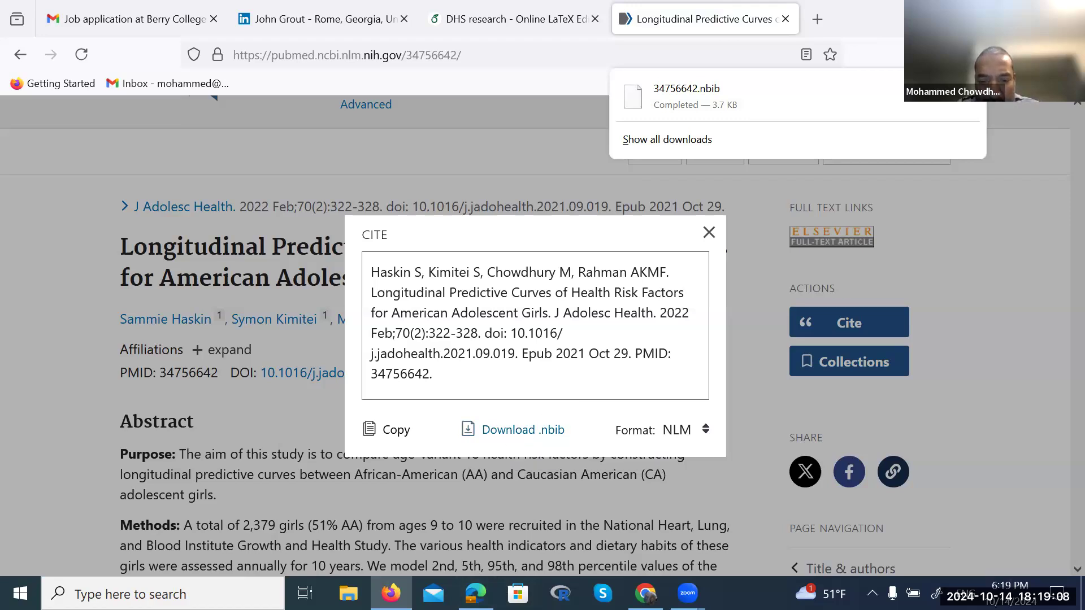
{"action": "left_click", "coordinate": [348, 593]}
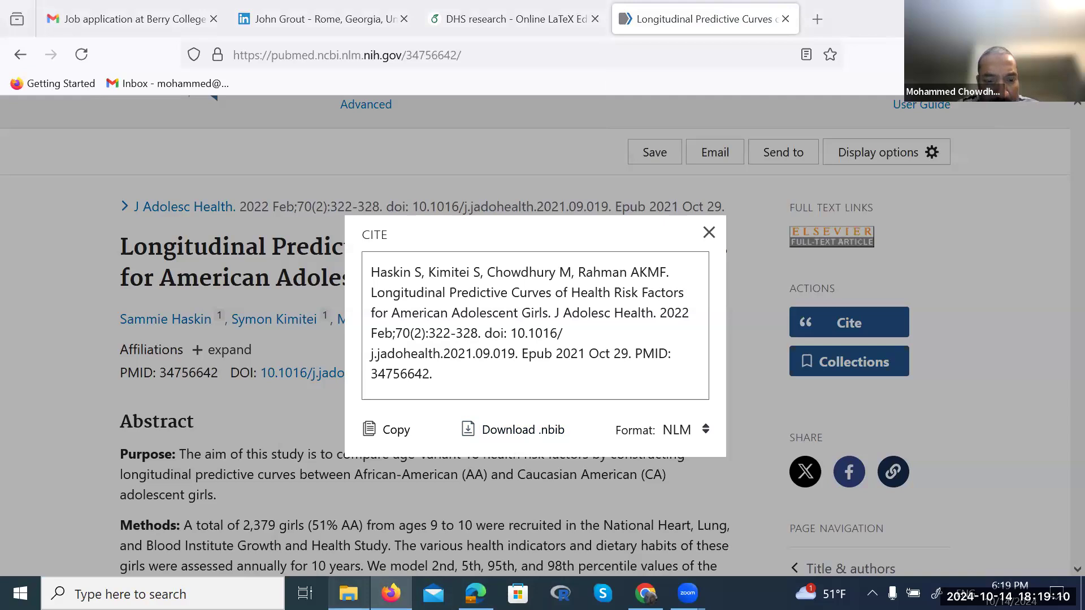
In Downloads, try opening 34756642.nbib directly; the Microsoft Store finds no app
{"action": "left_click", "coordinate": [67, 139]}
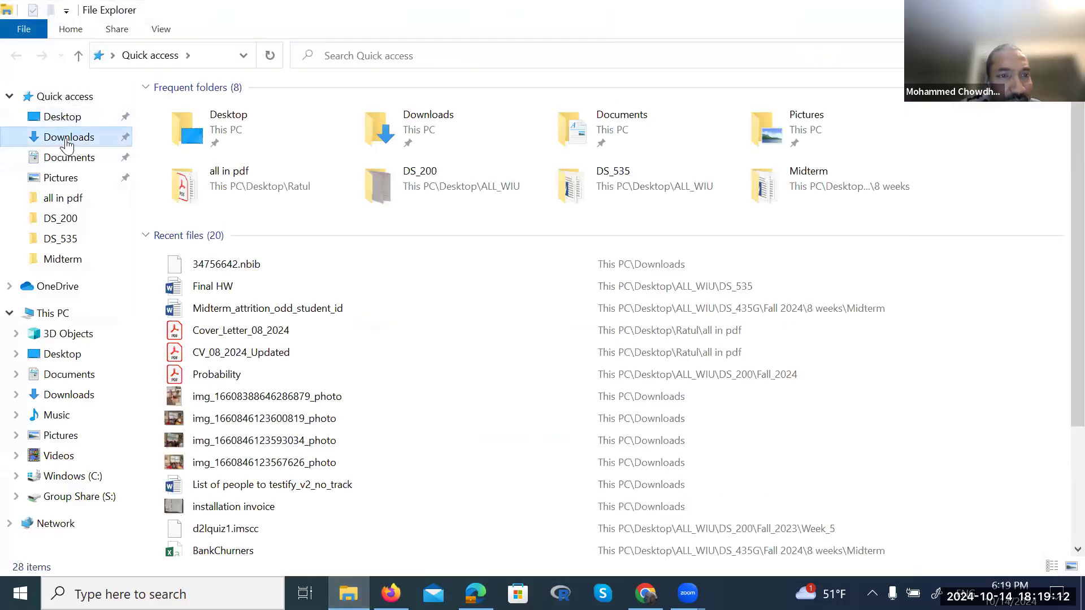
{"action": "left_click", "coordinate": [193, 109]}
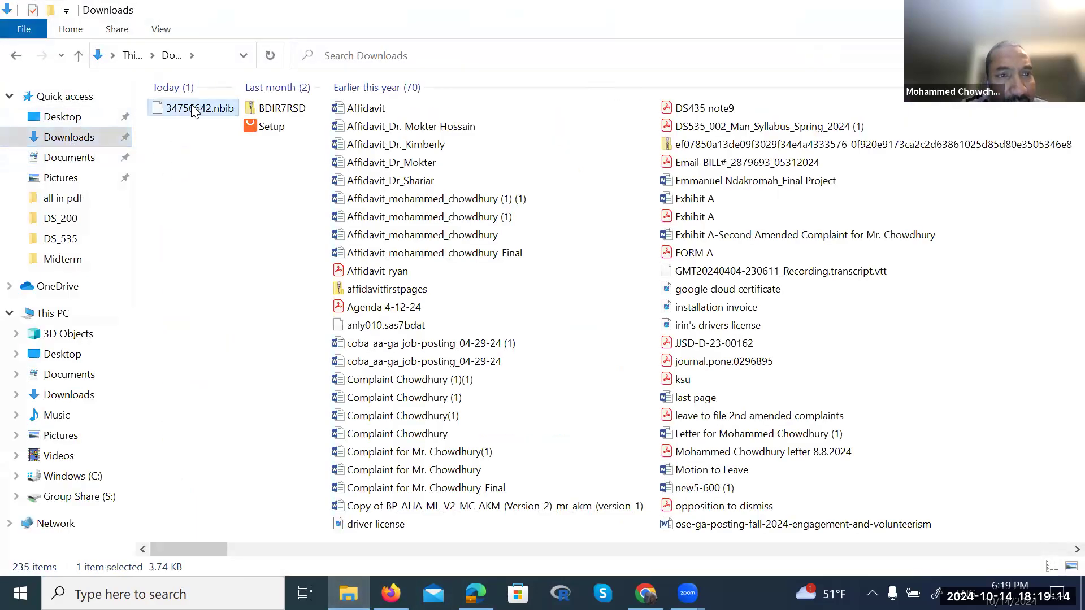
{"action": "double_click", "coordinate": [193, 109]}
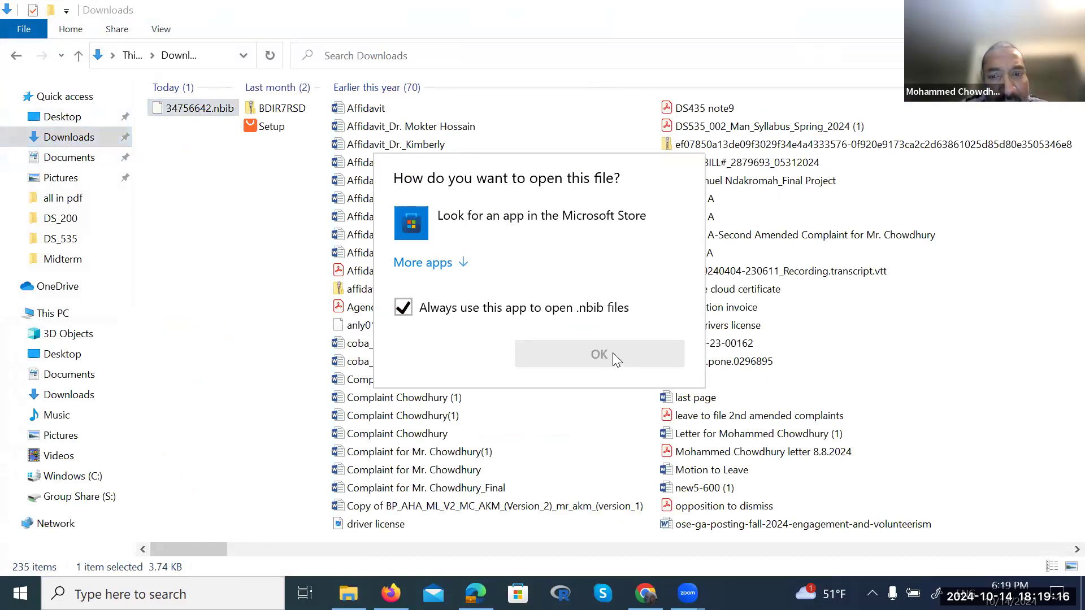
{"action": "left_click", "coordinate": [454, 226]}
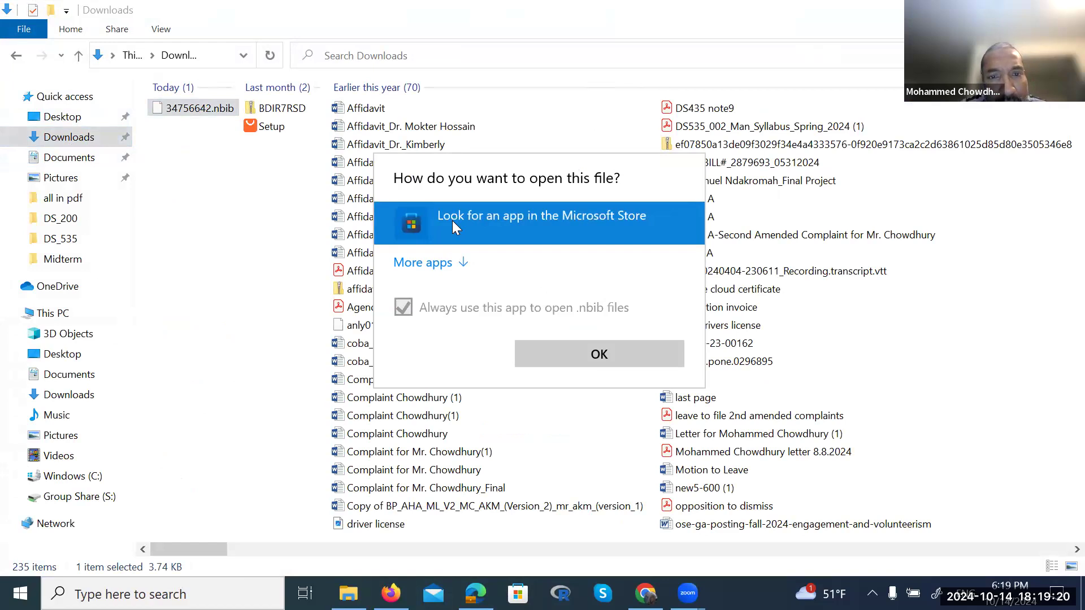
{"action": "left_click", "coordinate": [553, 348]}
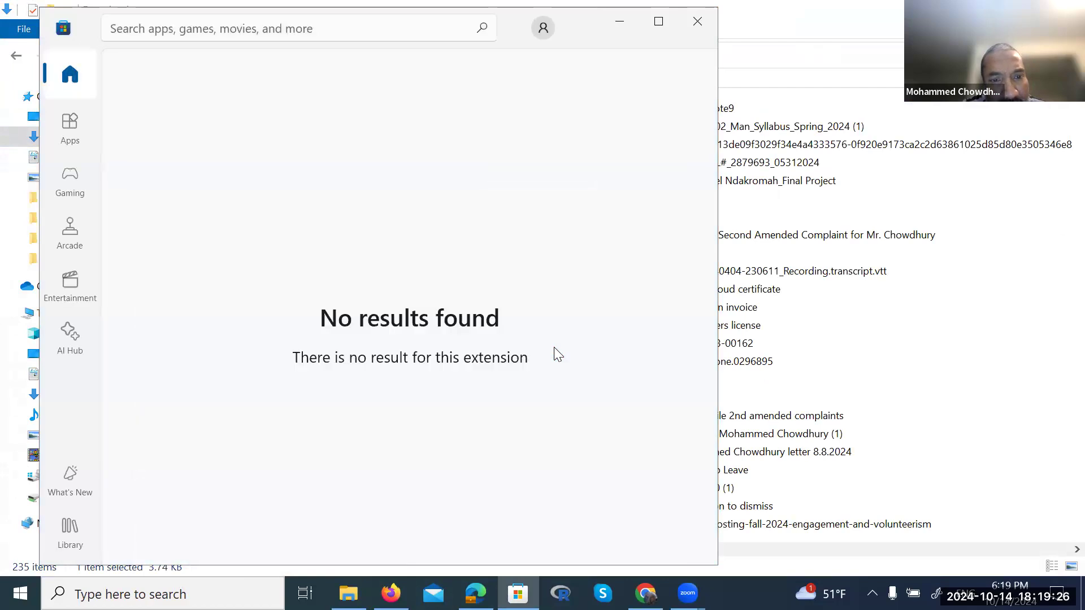
{"action": "left_click", "coordinate": [698, 23]}
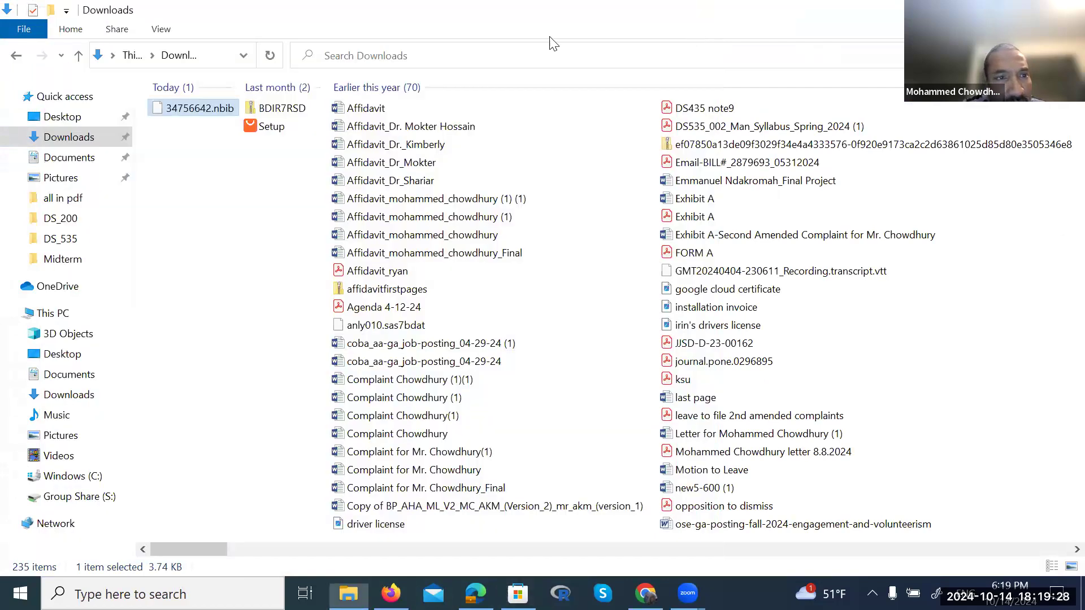
Open 34756642.nbib in Notepad via Open with and More apps
{"action": "right_click", "coordinate": [210, 113]}
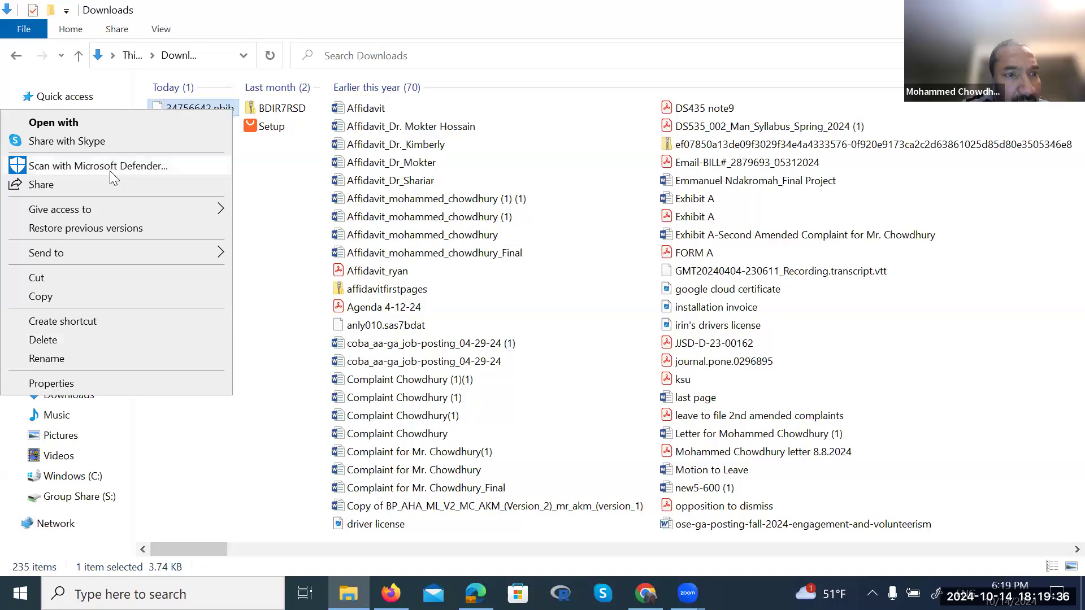
{"action": "left_click", "coordinate": [81, 118]}
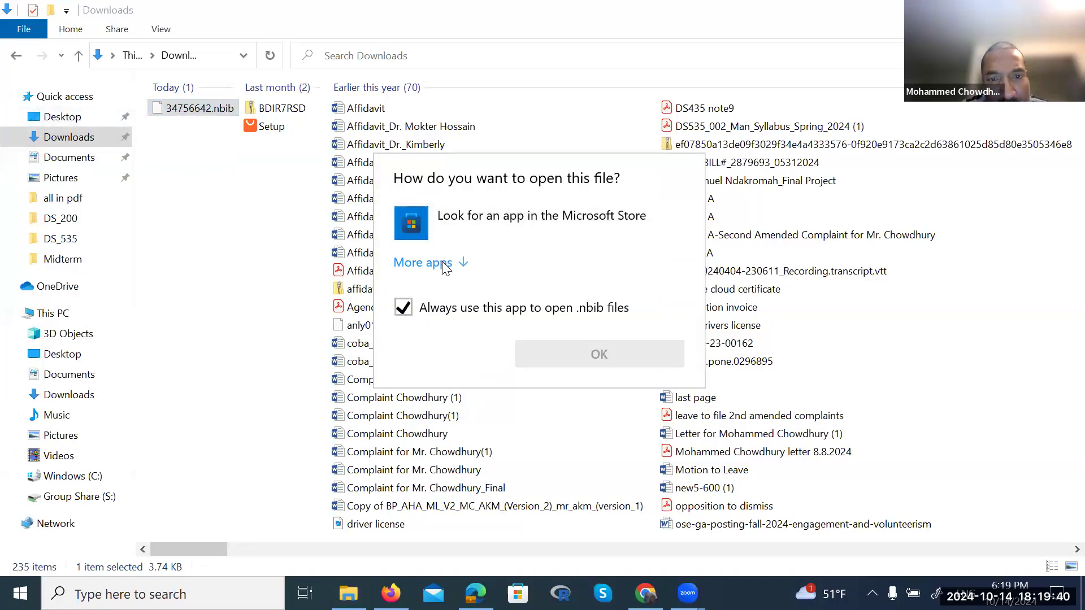
{"action": "left_click", "coordinate": [444, 264]}
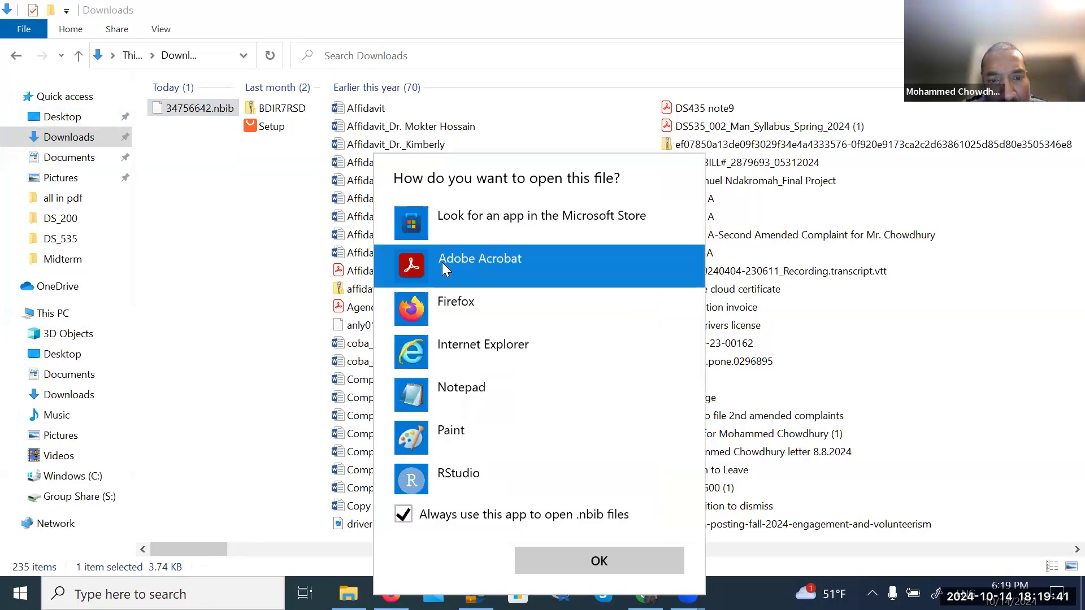
{"action": "left_click", "coordinate": [501, 400]}
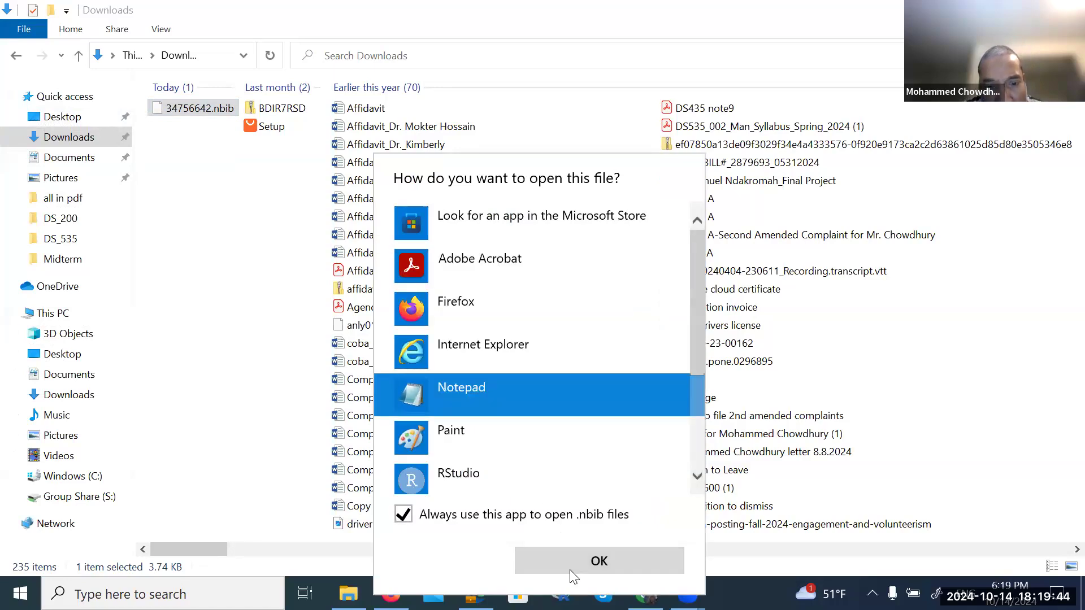
{"action": "left_click", "coordinate": [570, 569]}
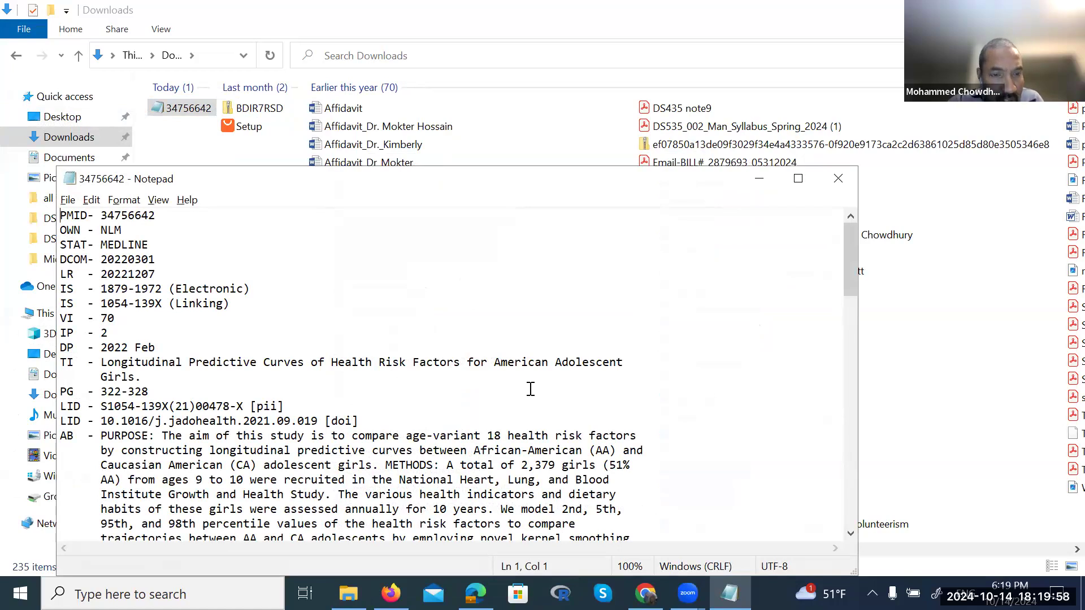
{"action": "key", "text": "alt+Tab"}
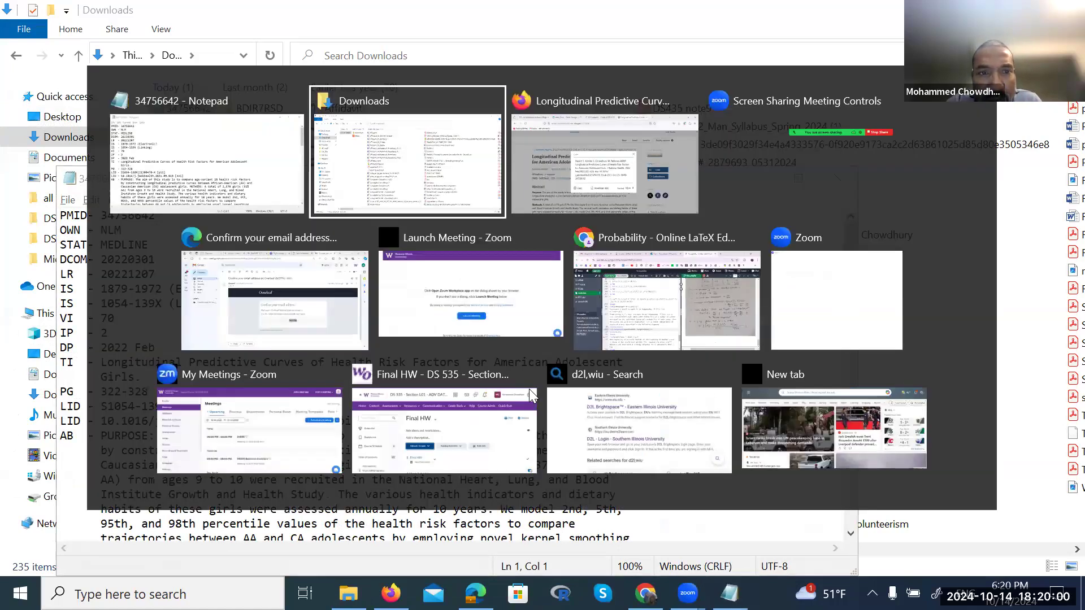
{"action": "key", "text": "alt+Tab"}
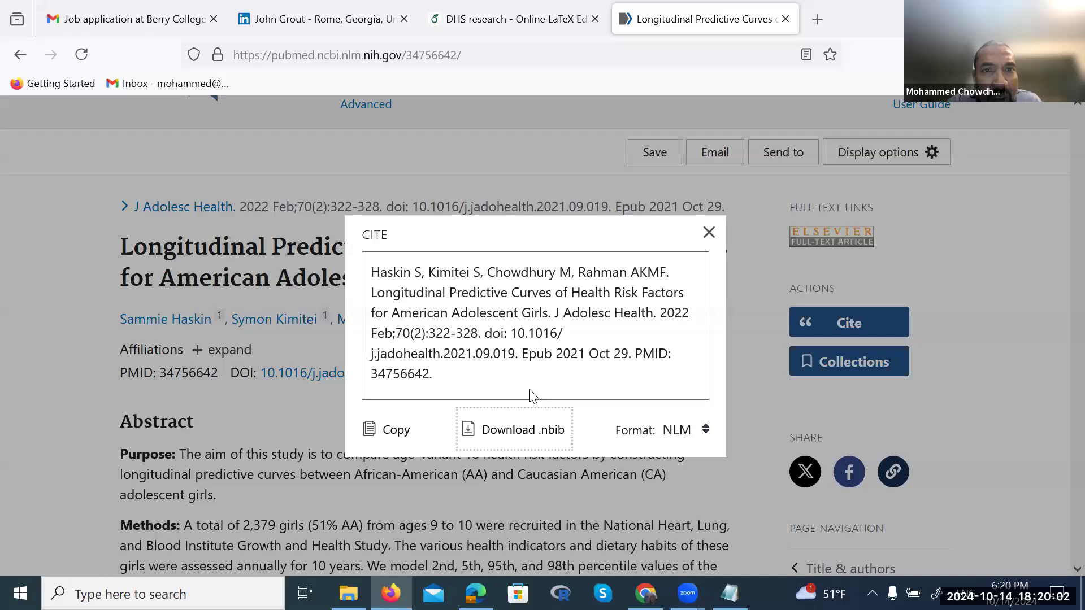
{"action": "left_click", "coordinate": [469, 17]}
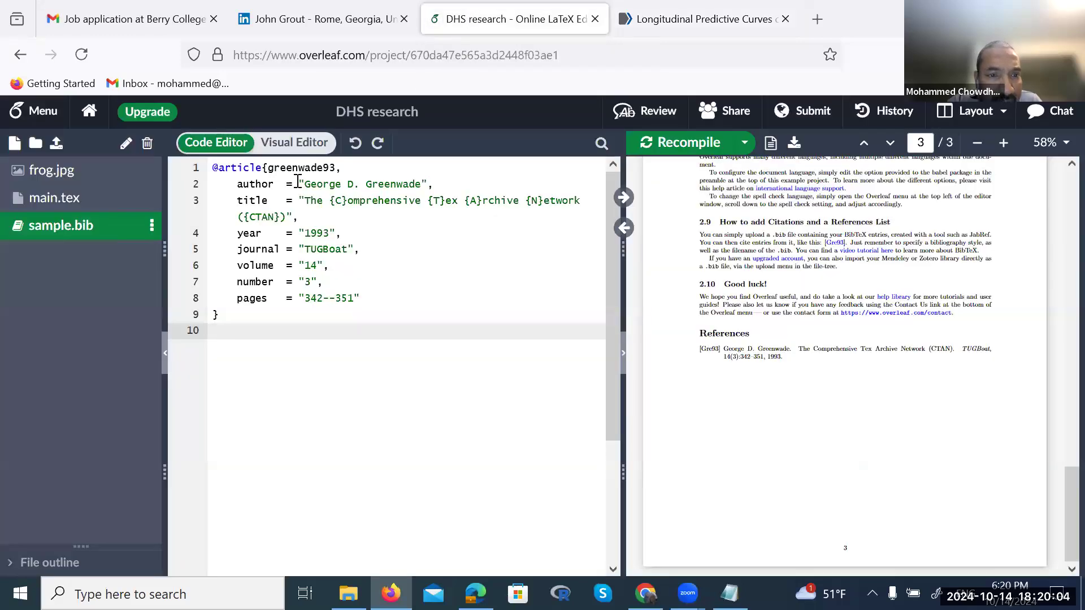
{"action": "left_click_drag", "start_coordinate": [263, 164], "coordinate": [230, 315]}
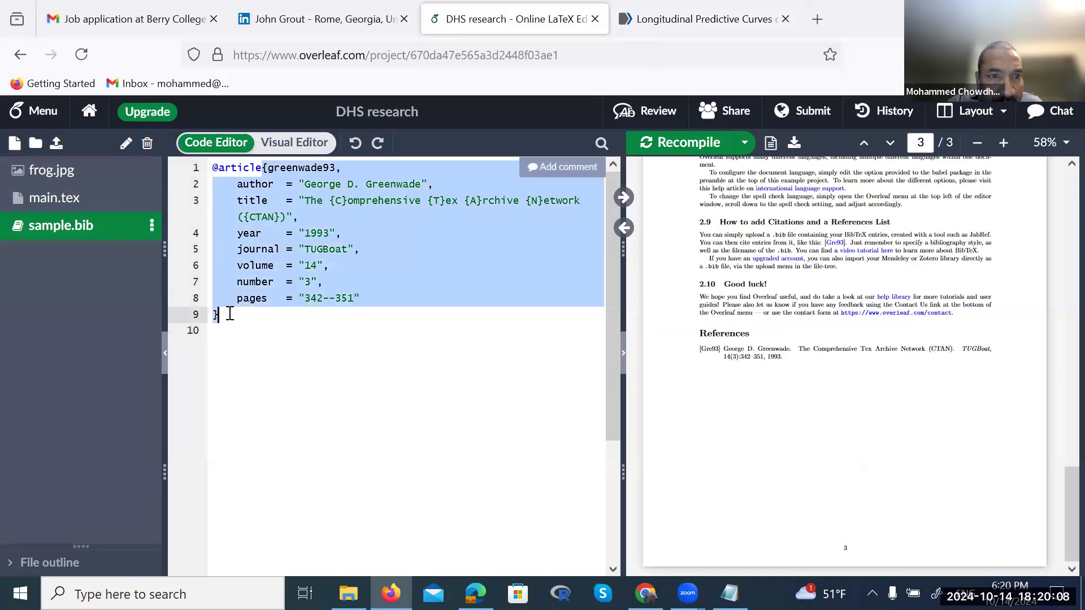
{"action": "left_click", "coordinate": [242, 315]}
{"action": "key", "text": "Return"}
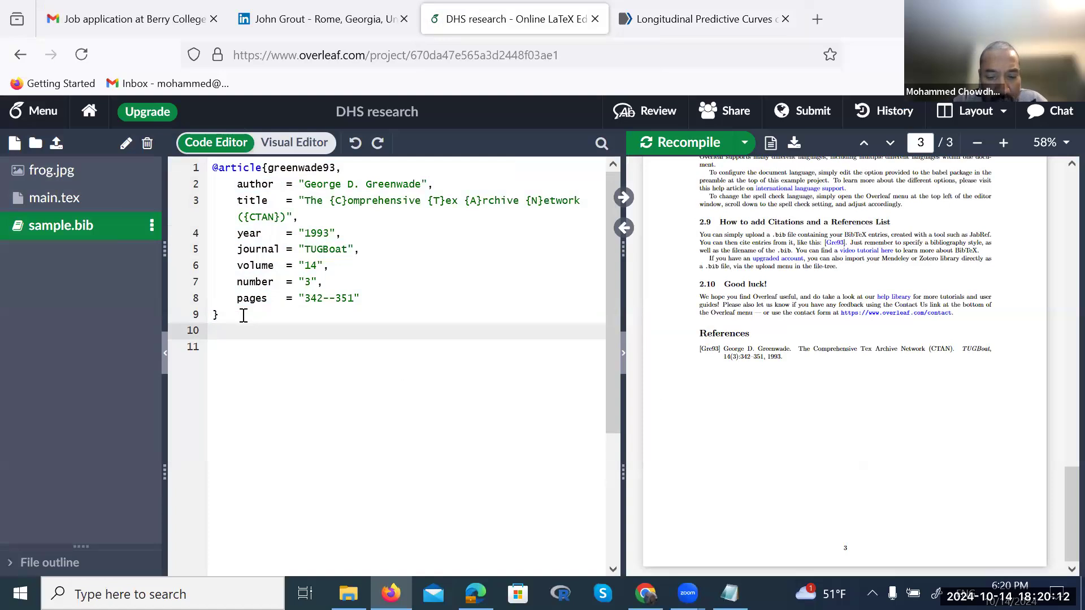
{"action": "type", "text": "@ar"}
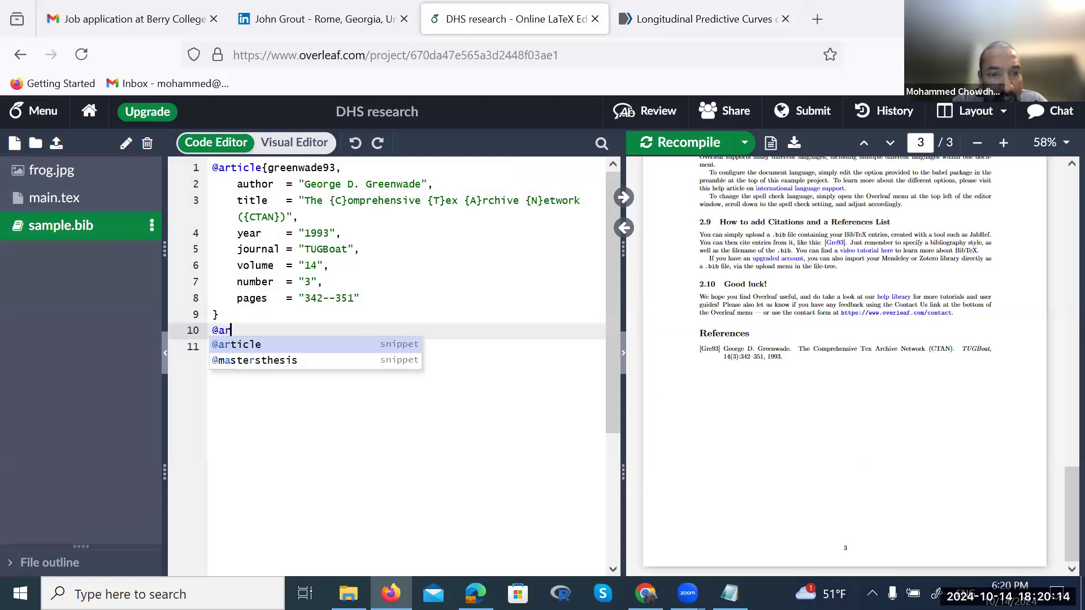
{"action": "key", "text": "Return"}
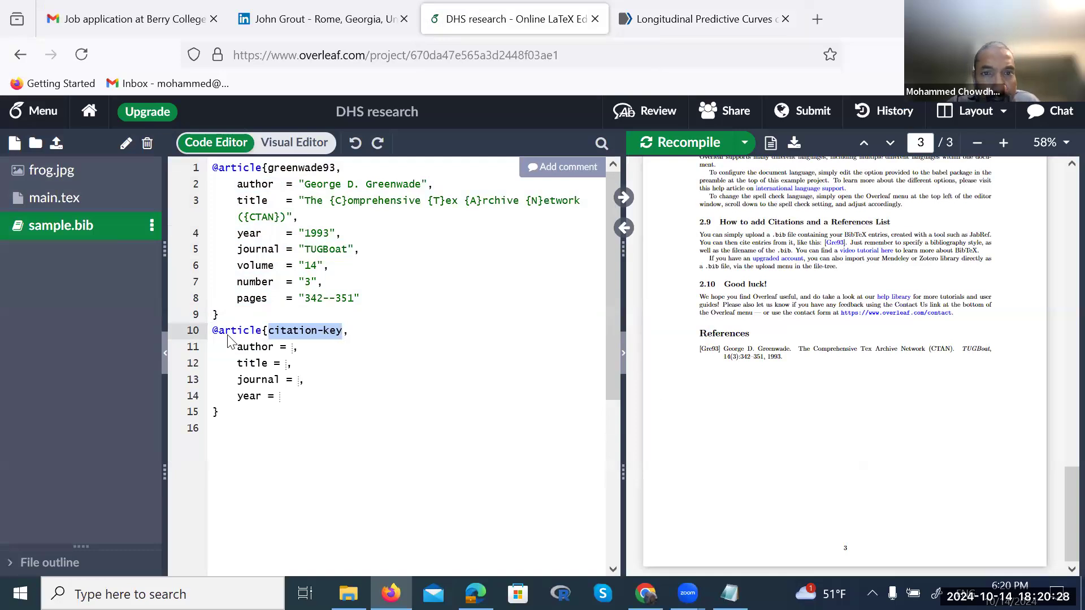
{"action": "key", "text": "alt+Tab"}
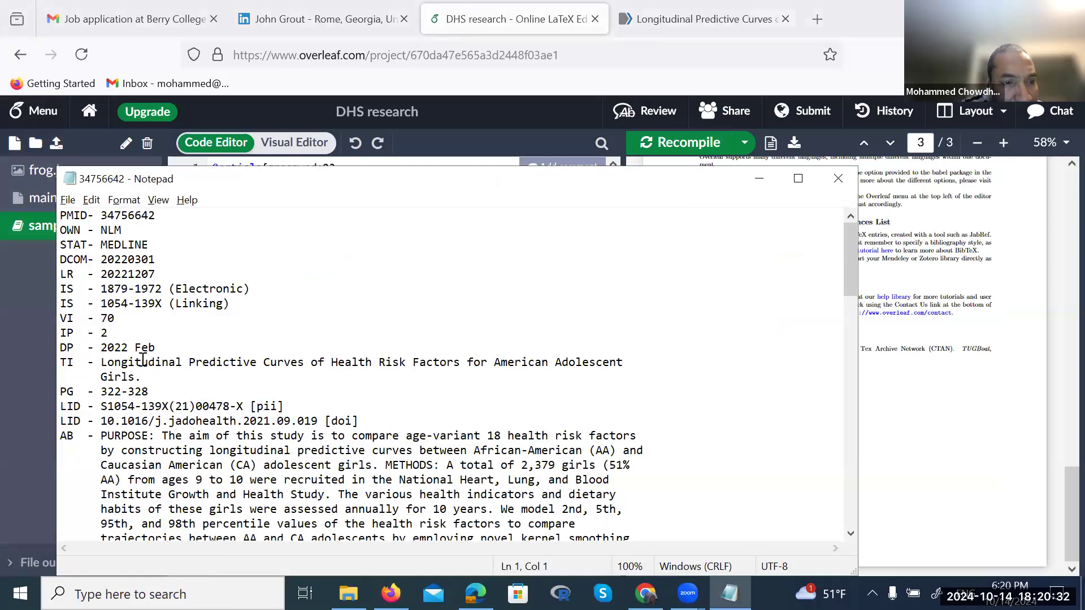
Select the article title in the Notepad record and check it against the PubMed page
{"action": "left_click_drag", "start_coordinate": [101, 362], "coordinate": [144, 374]}
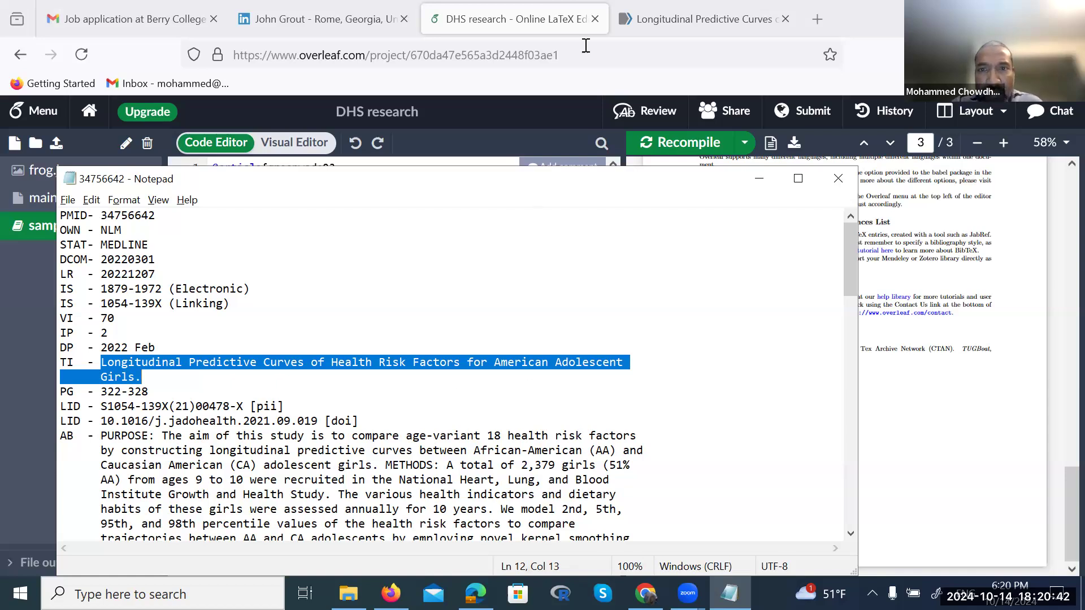
{"action": "left_click", "coordinate": [666, 22]}
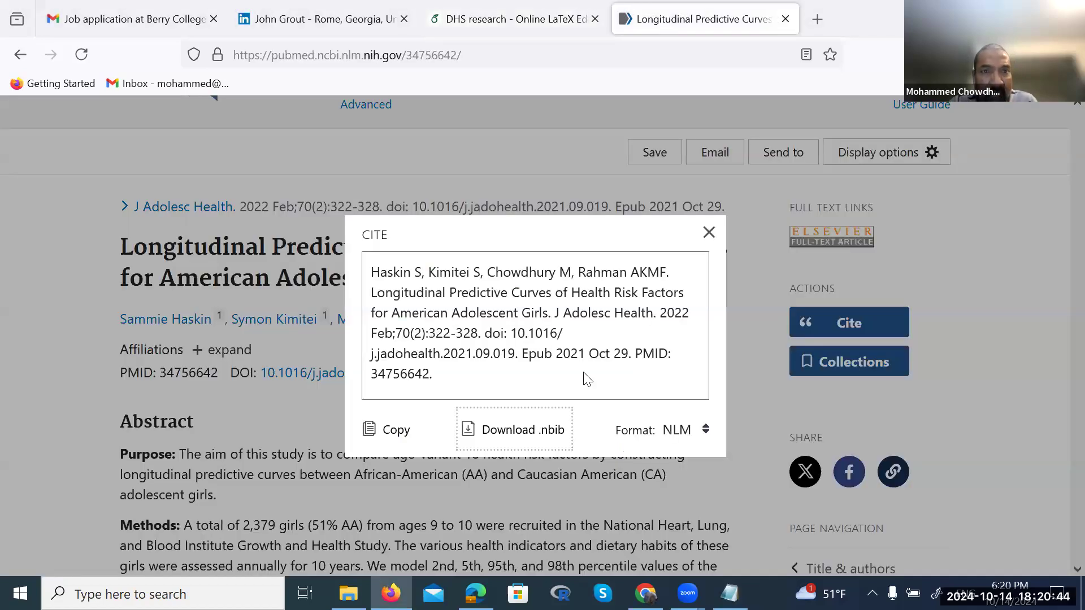
{"action": "key", "text": "alt+Tab"}
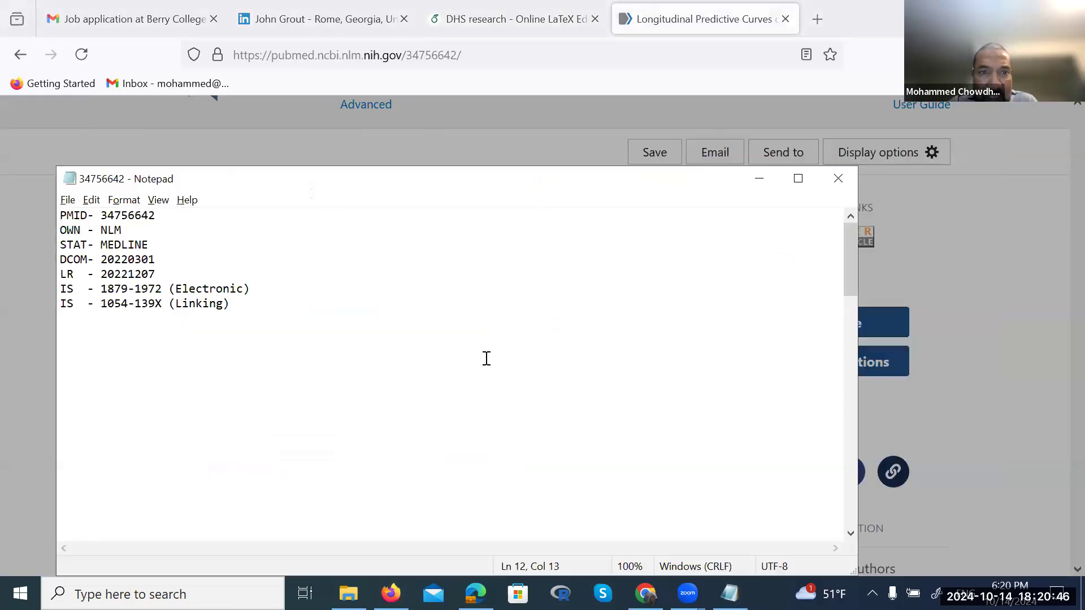
{"action": "key", "text": "alt+Tab"}
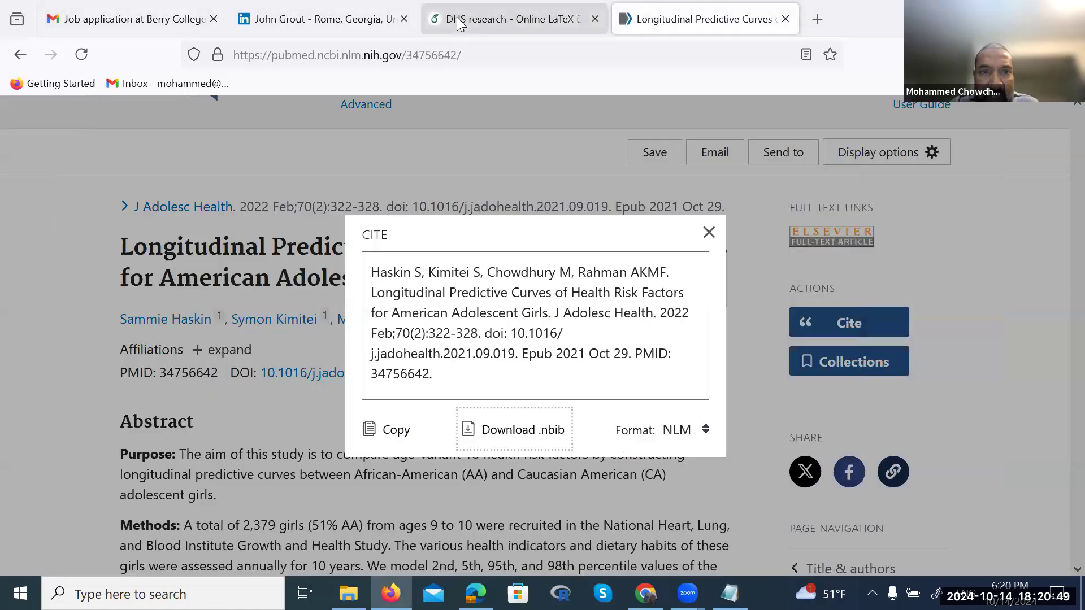
Select the whole greenwade93 example entry in Overleaf's sample.bib
{"action": "left_click", "coordinate": [458, 21]}
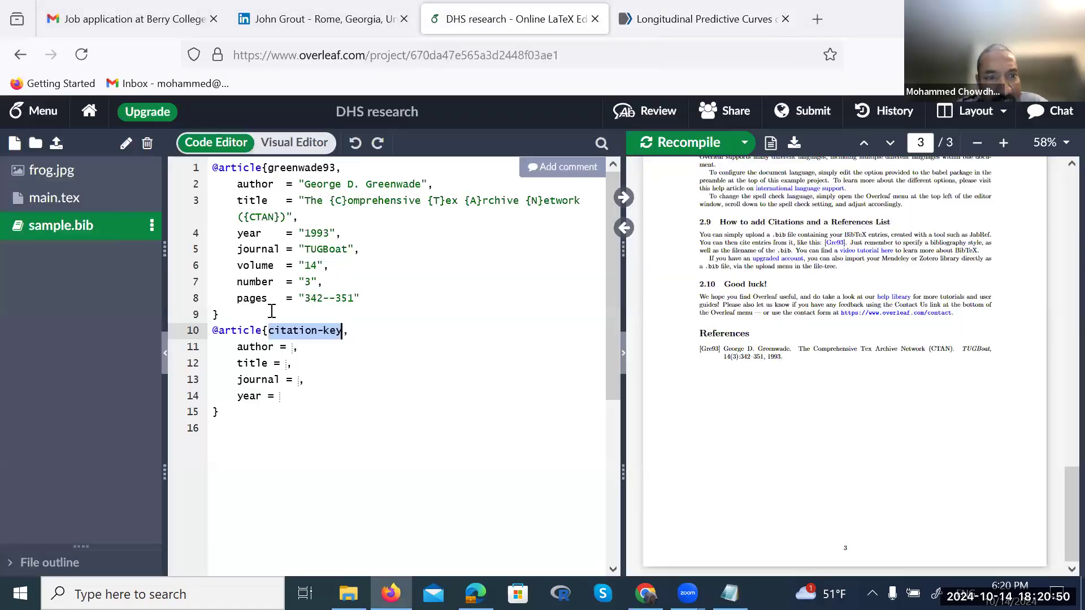
{"action": "left_click", "coordinate": [216, 314]}
{"action": "left_click_drag", "start_coordinate": [216, 314], "coordinate": [262, 167]}
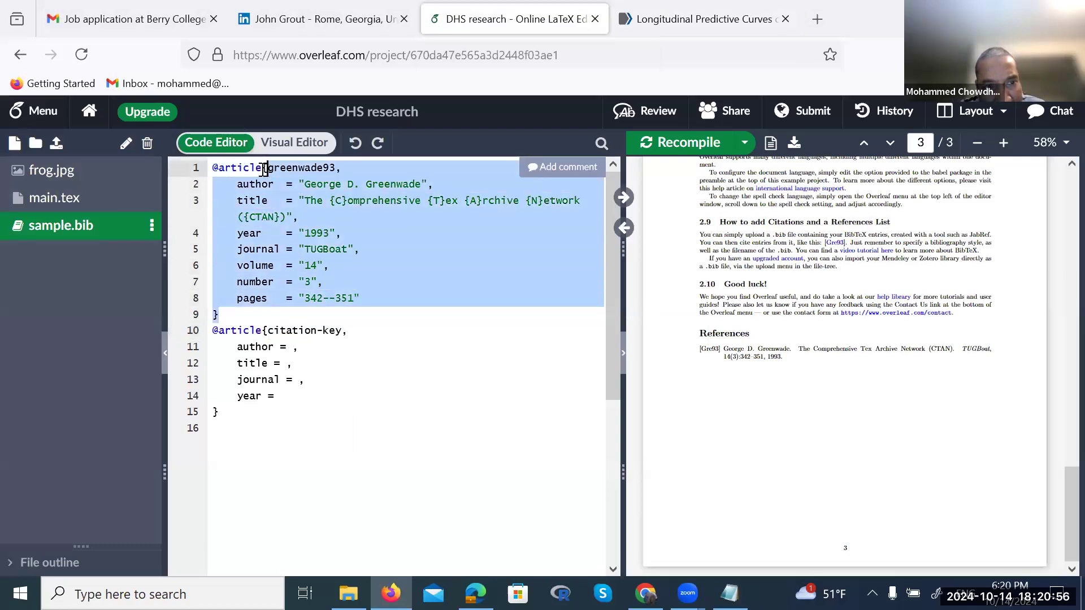
Switch PubMed's citation to APA format and download the .nbib file again as 34756642(1).nbib
{"action": "left_click", "coordinate": [650, 19]}
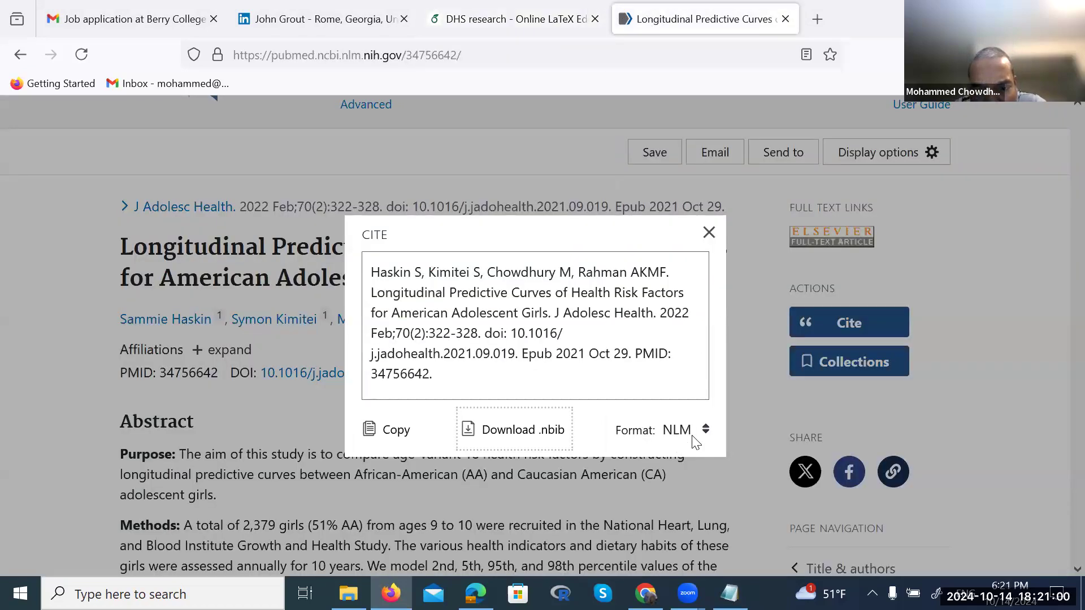
{"action": "left_click", "coordinate": [707, 430]}
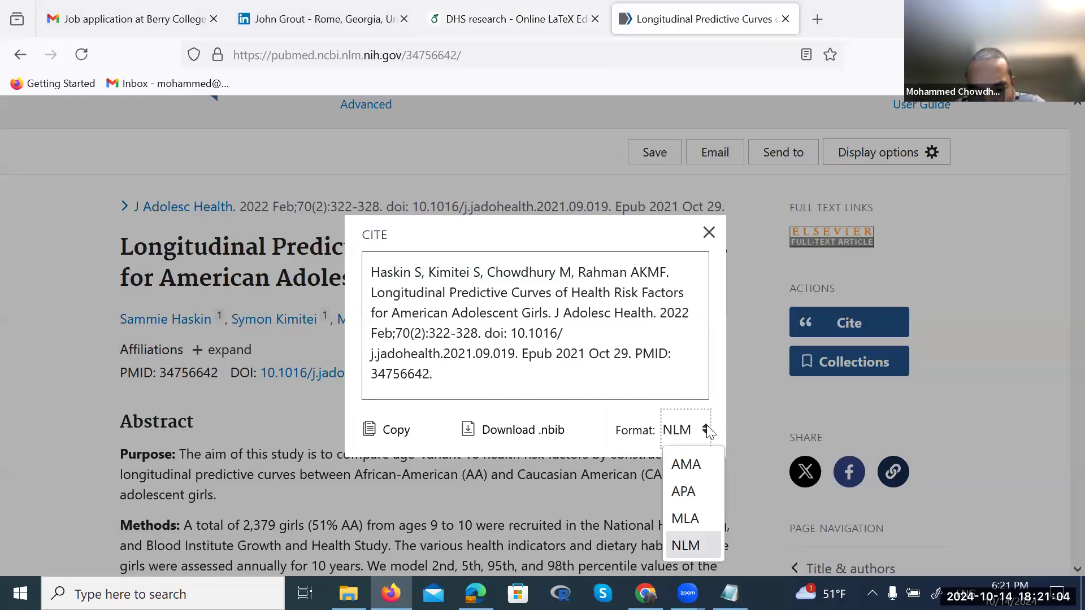
{"action": "left_click", "coordinate": [691, 491]}
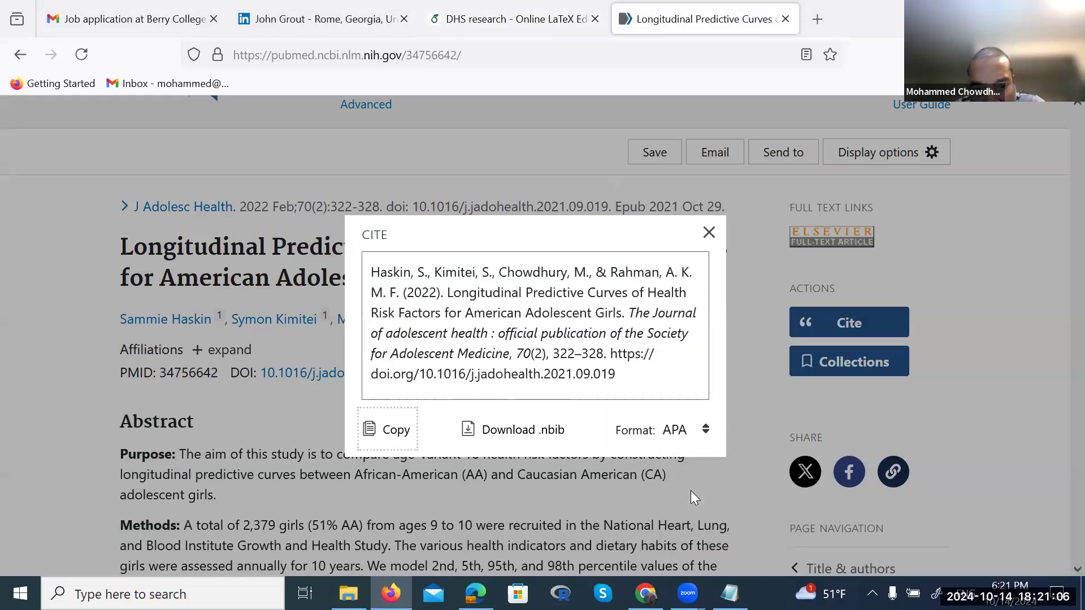
{"action": "left_click", "coordinate": [509, 432]}
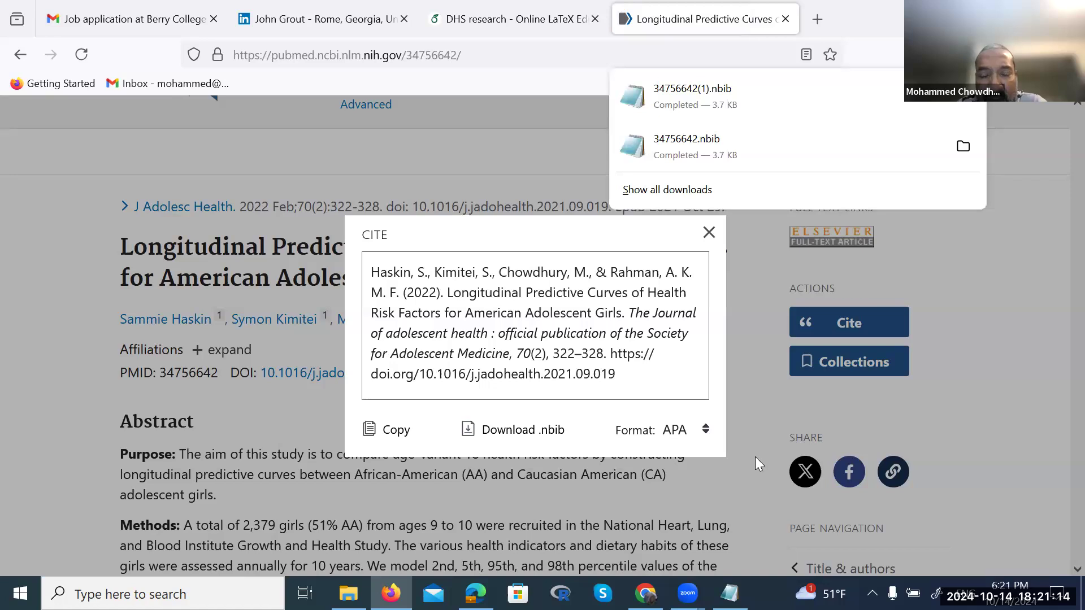
Open the Downloads folder and view the 34756642 record in Notepad, then close it
{"action": "left_click", "coordinate": [348, 593]}
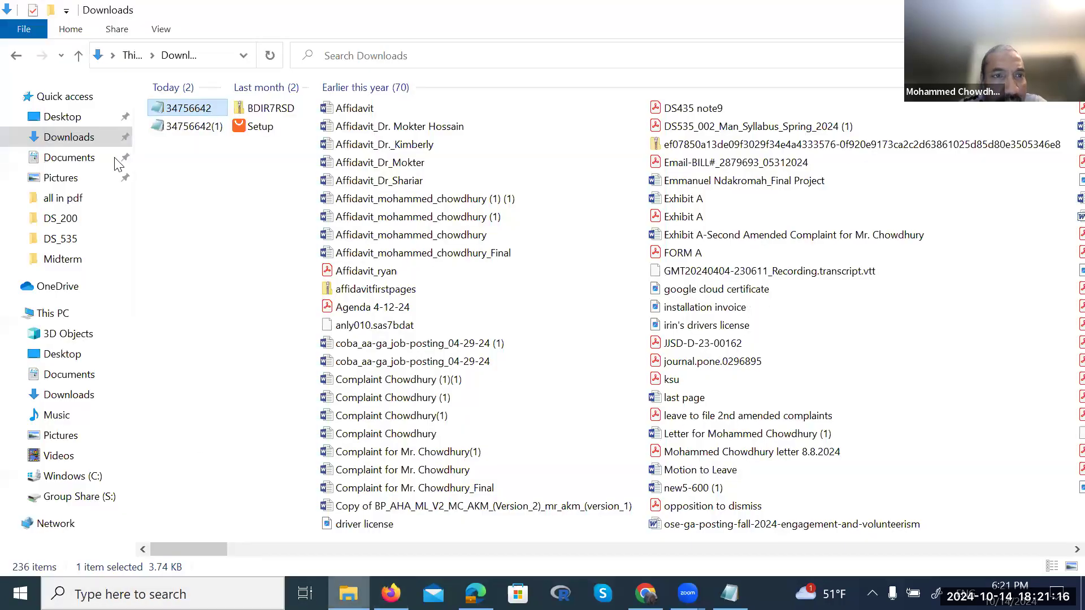
{"action": "double_click", "coordinate": [195, 109]}
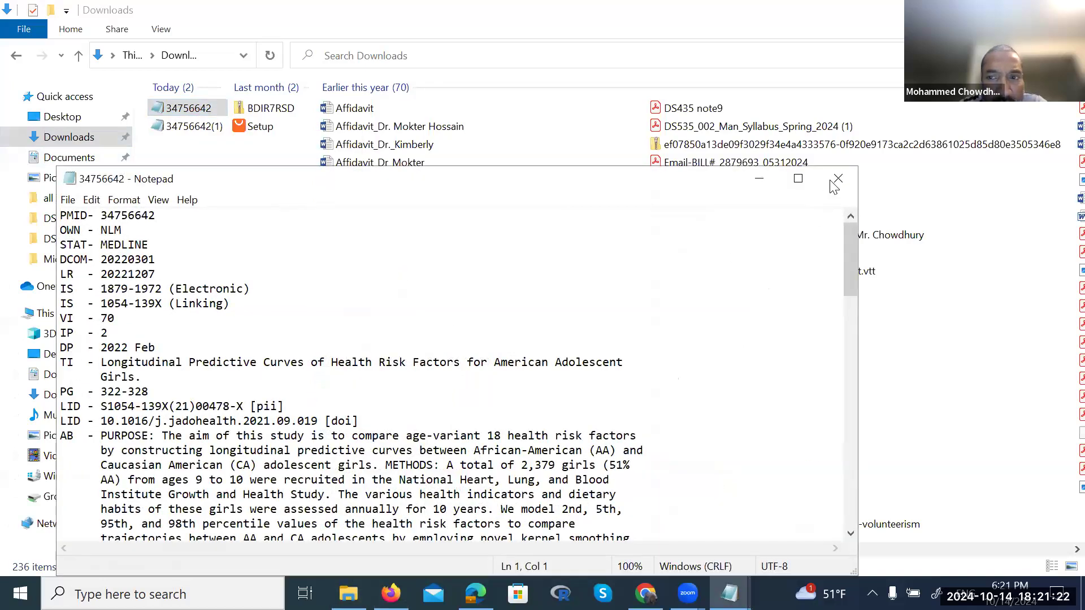
{"action": "left_click", "coordinate": [837, 178]}
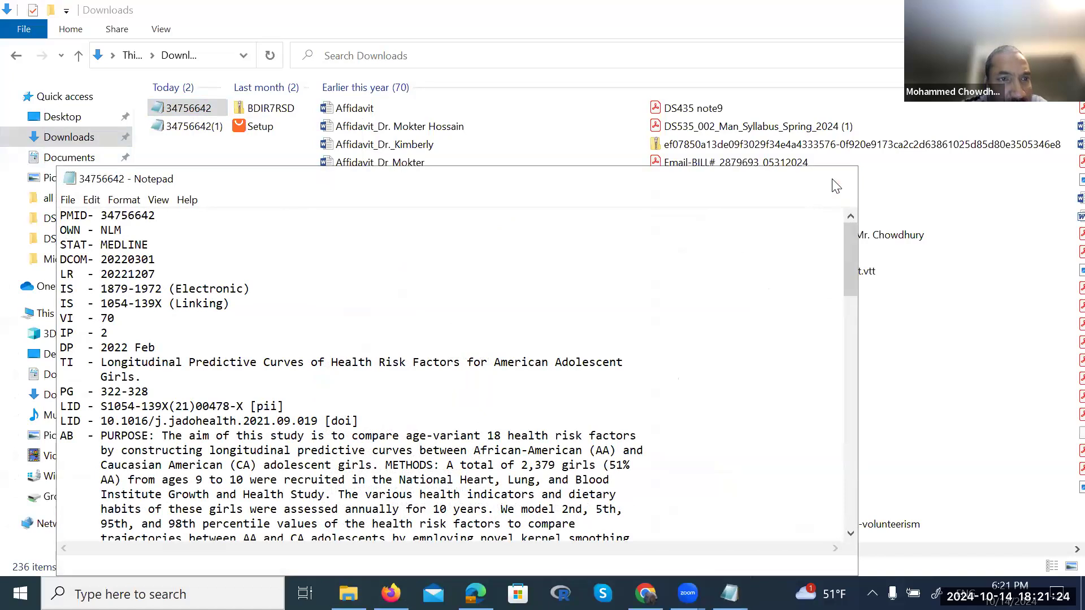
Open the second copy, 34756642(1), in Notepad, scroll through it, then close it
{"action": "left_click", "coordinate": [195, 127]}
{"action": "double_click", "coordinate": [194, 127]}
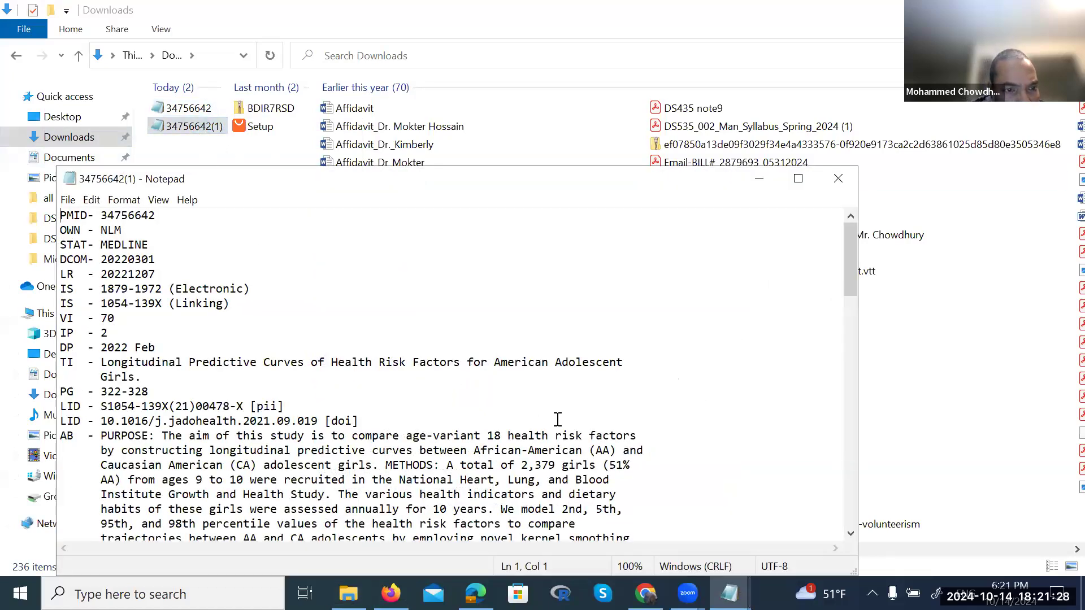
{"action": "scroll", "coordinate": [557, 420], "scroll_direction": "down", "scroll_amount": 1}
{"action": "scroll", "coordinate": [557, 420], "scroll_direction": "down", "scroll_amount": 6}
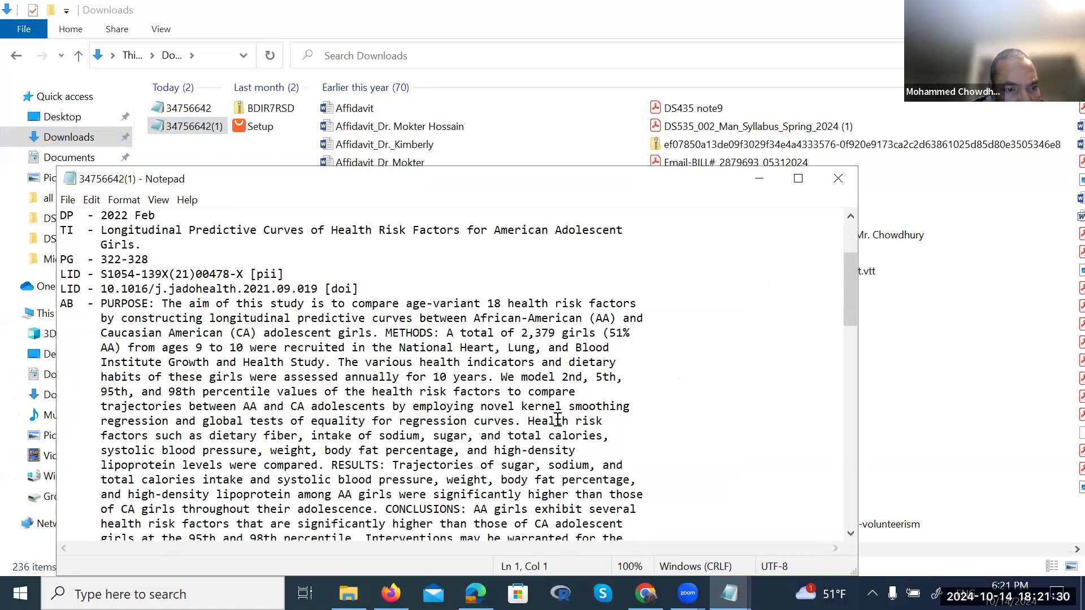
{"action": "scroll", "coordinate": [557, 420], "scroll_direction": "down", "scroll_amount": 10}
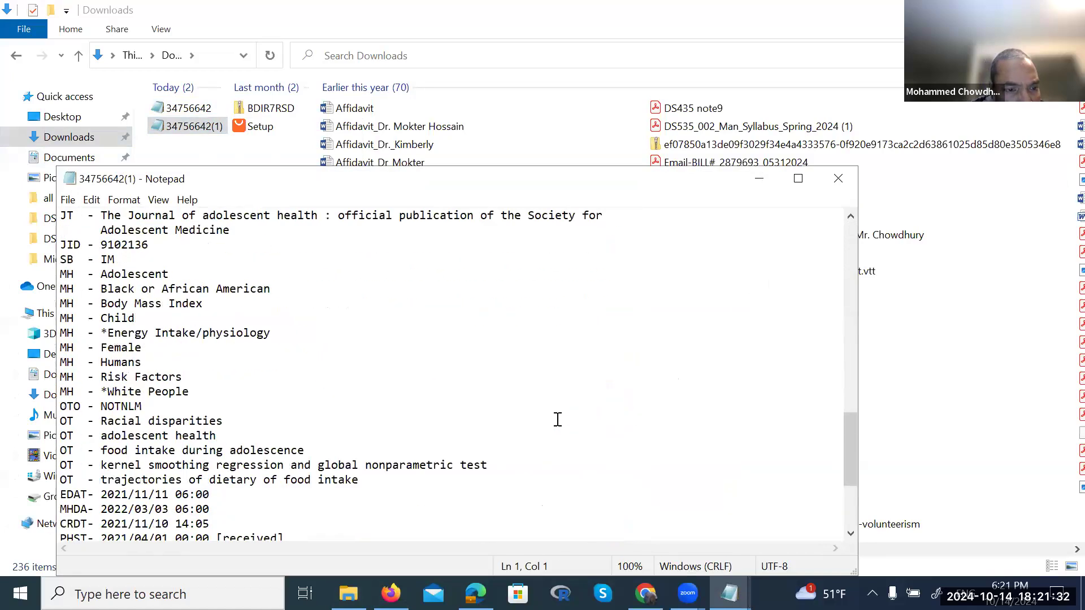
{"action": "scroll", "coordinate": [557, 420], "scroll_direction": "up", "scroll_amount": 20}
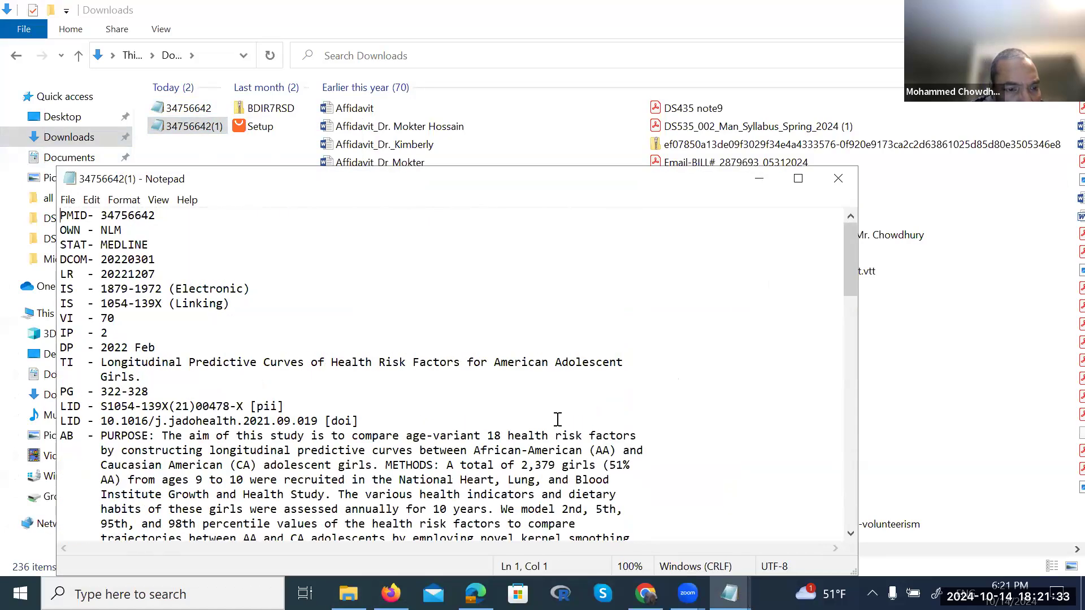
{"action": "left_click", "coordinate": [839, 178]}
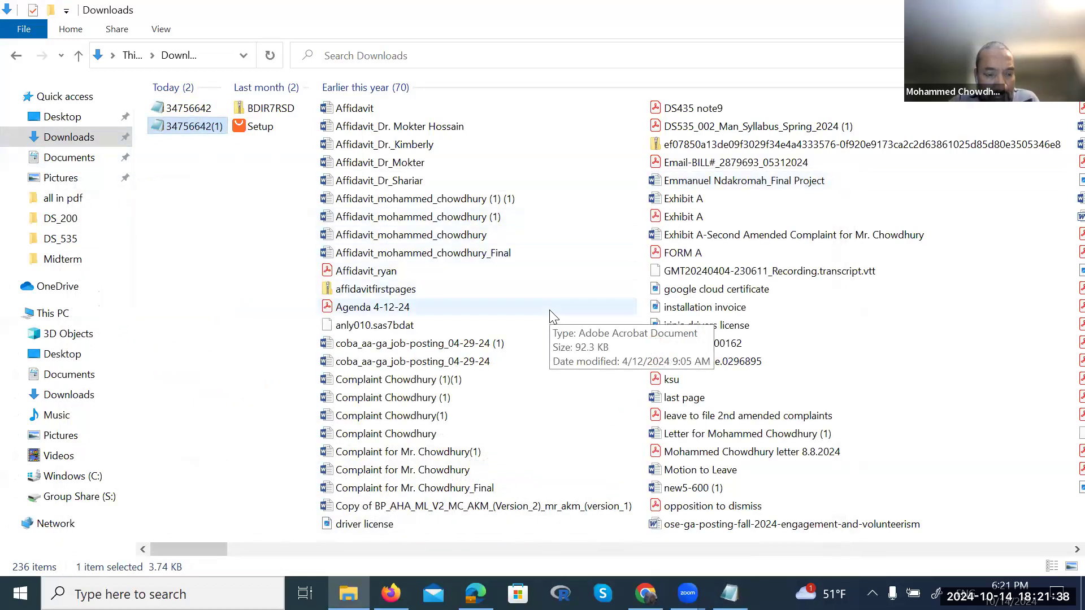
Replace the citation-key placeholder on line 10 of sample.bib with chowdhury2021
{"action": "key", "text": "alt+Tab"}
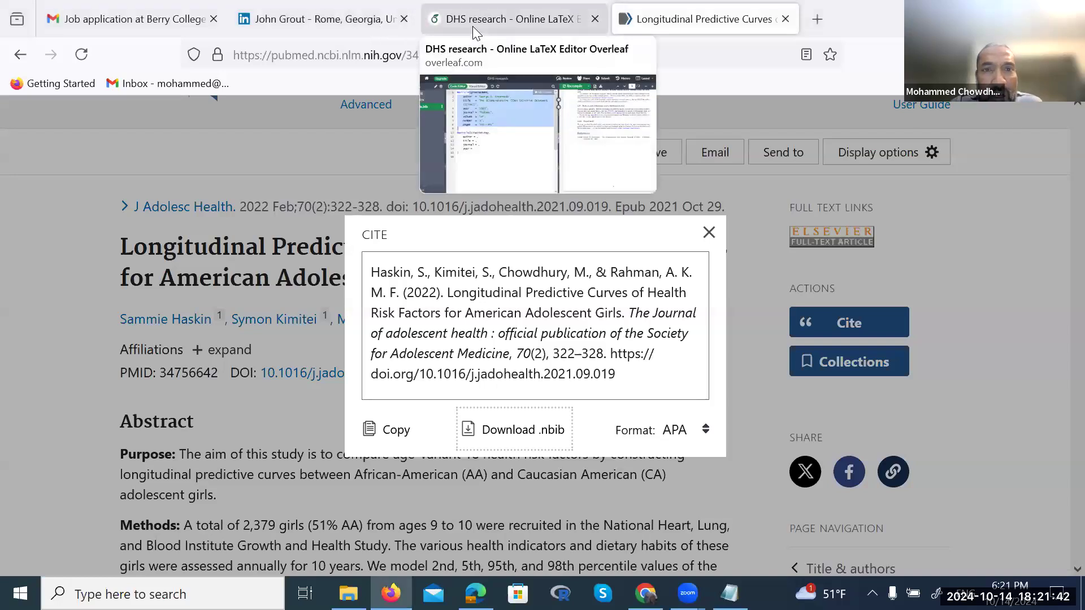
{"action": "left_click", "coordinate": [472, 26]}
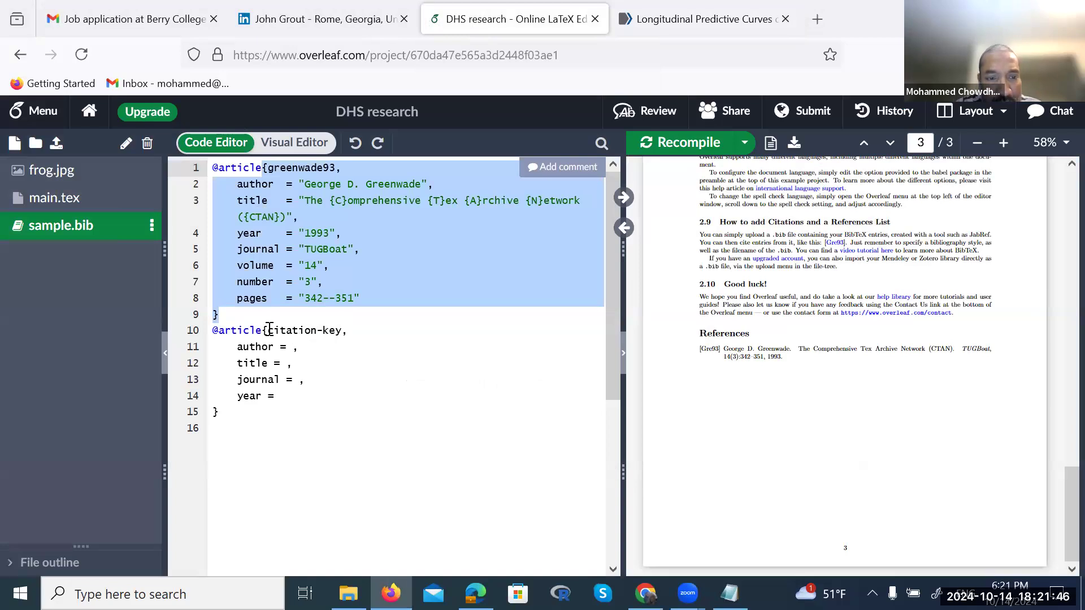
{"action": "left_click_drag", "start_coordinate": [269, 329], "coordinate": [342, 330]}
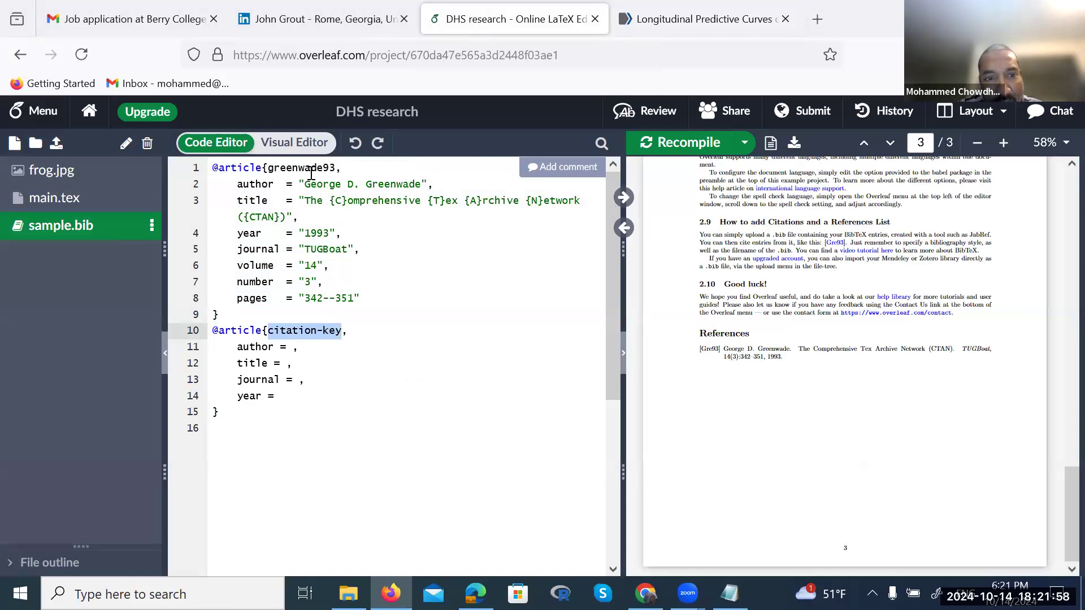
{"action": "left_click_drag", "start_coordinate": [366, 185], "coordinate": [421, 185]}
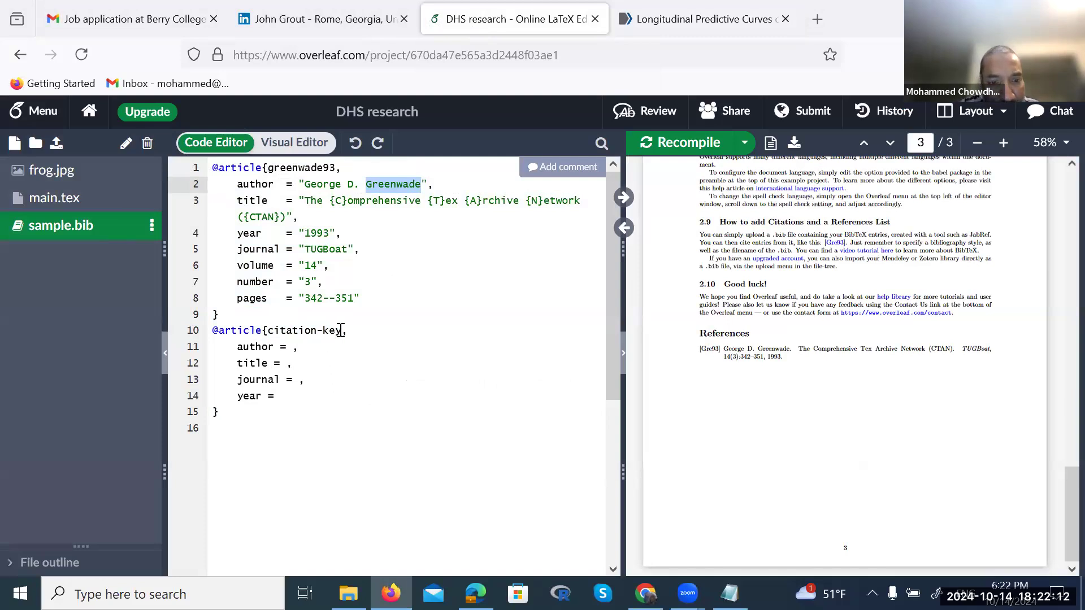
{"action": "left_click_drag", "start_coordinate": [343, 331], "coordinate": [273, 331]}
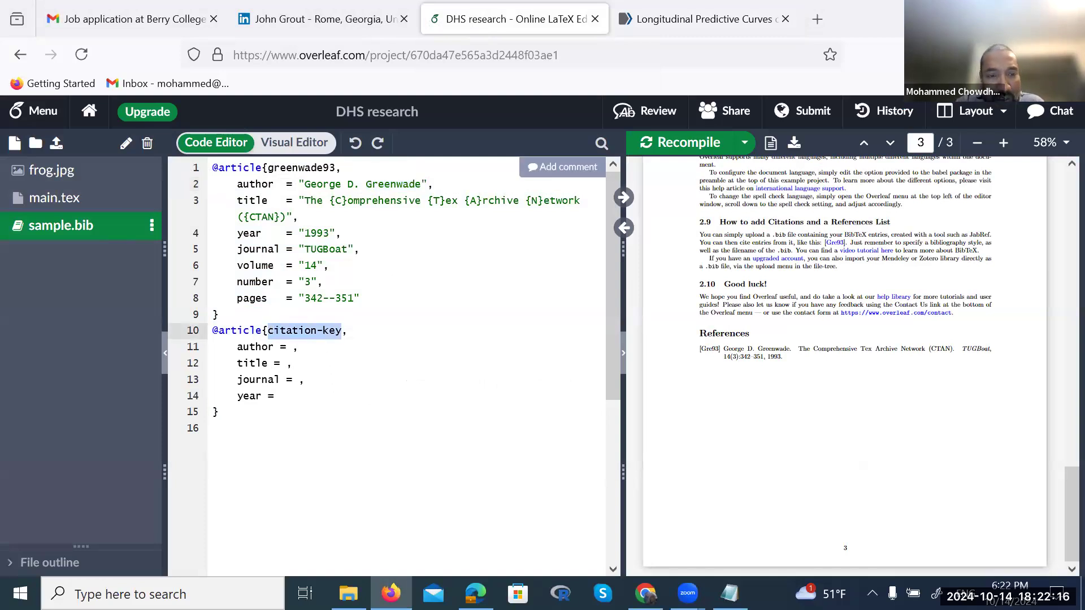
{"action": "type", "text": "chowdhury"}
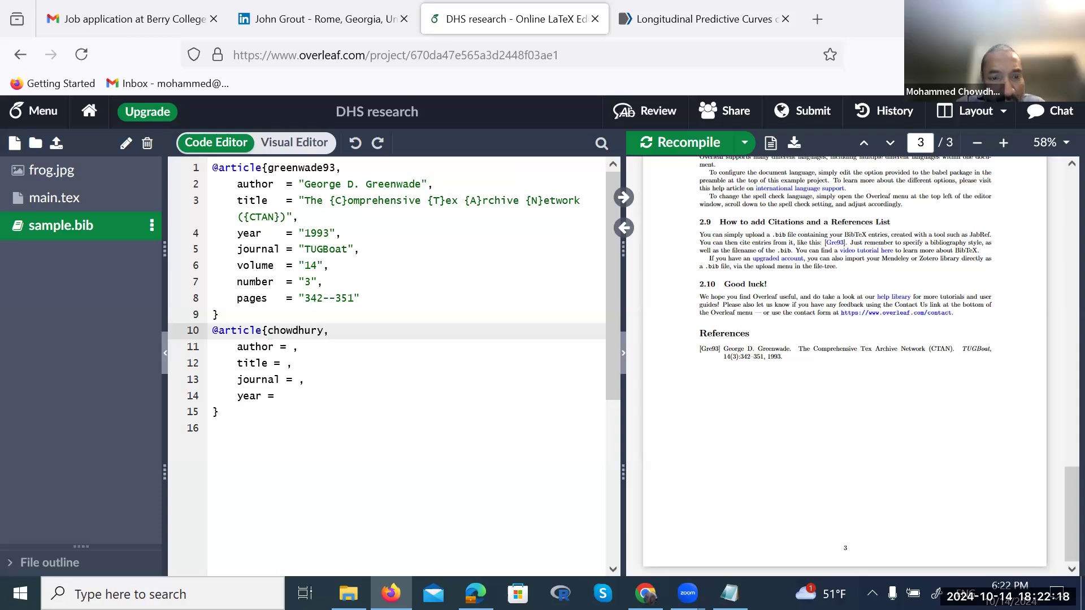
{"action": "type", "text": "20"}
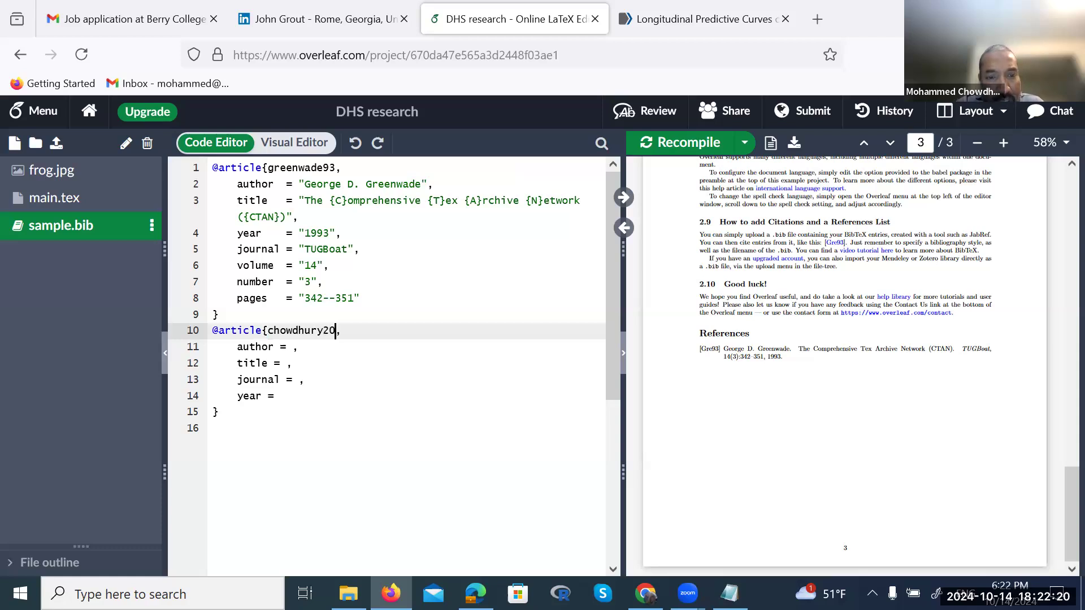
{"action": "type", "text": "21"}
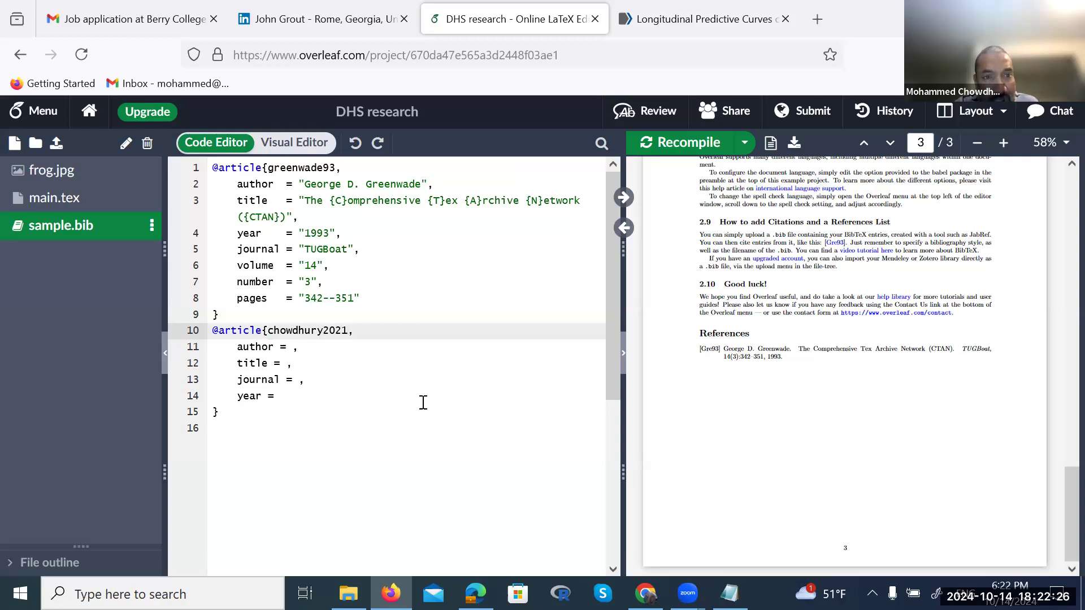
{"action": "key", "text": "alt+Tab"}
{"action": "key", "text": "alt+Tab"}
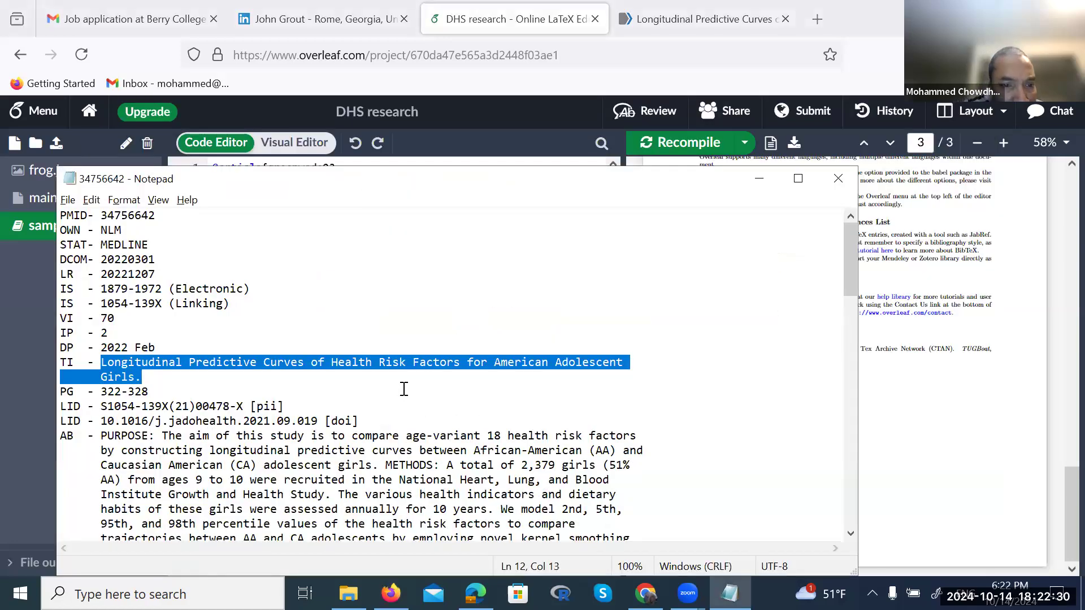
{"action": "left_click", "coordinate": [404, 389]}
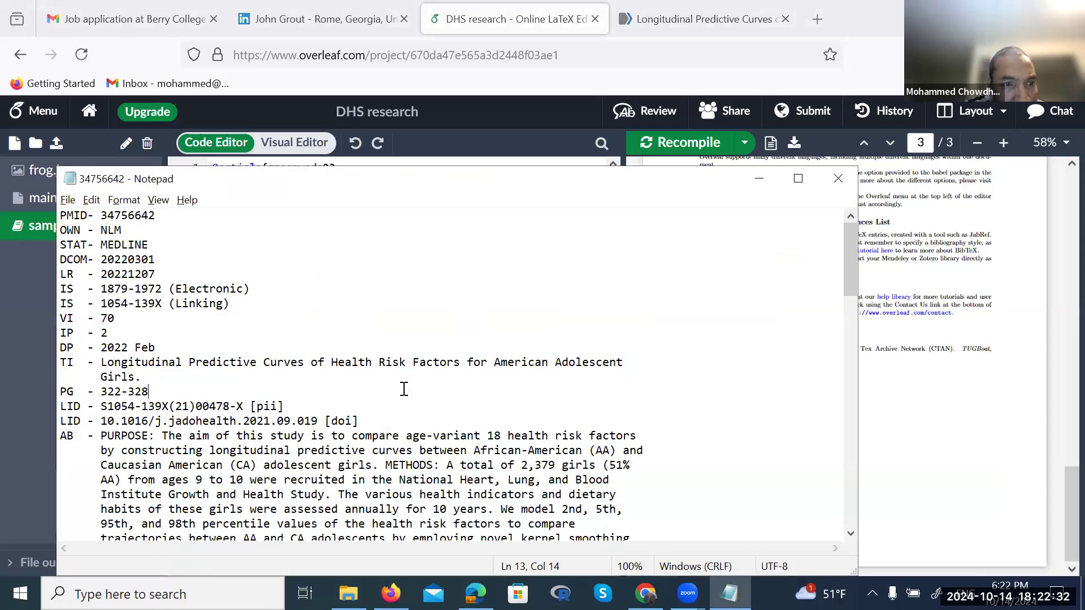
{"action": "scroll", "coordinate": [404, 389], "scroll_direction": "down", "scroll_amount": 1}
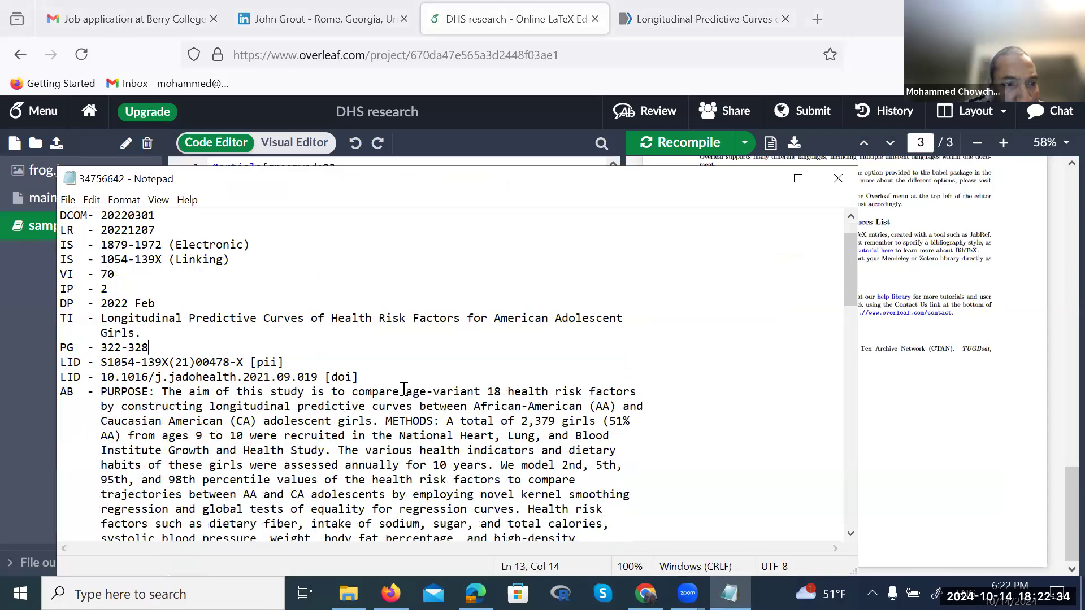
{"action": "scroll", "coordinate": [404, 388], "scroll_direction": "down", "scroll_amount": 7}
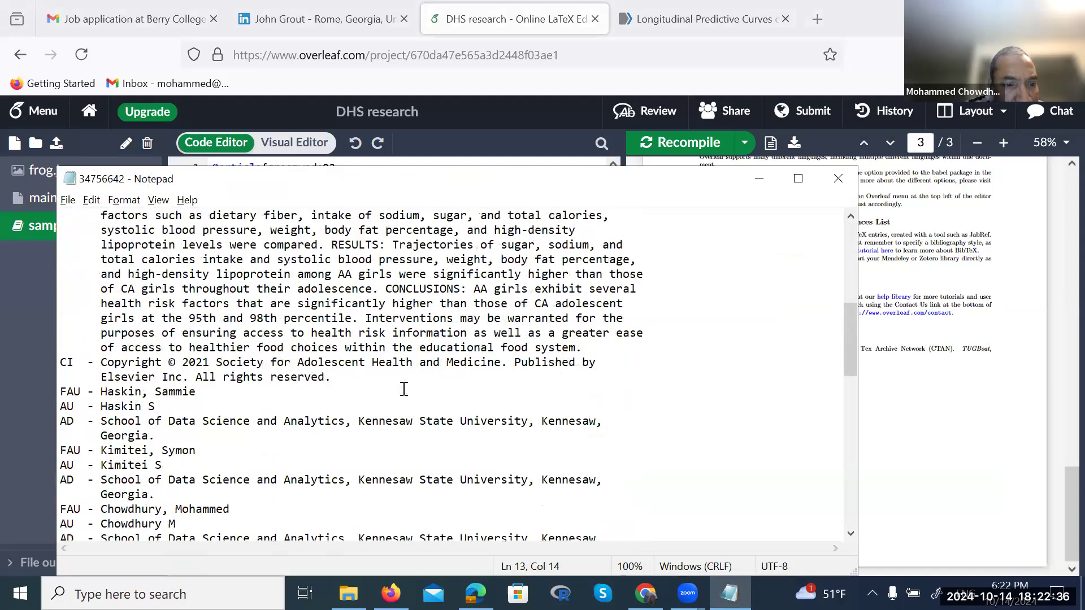
{"action": "scroll", "coordinate": [403, 389], "scroll_direction": "down", "scroll_amount": 1}
{"action": "scroll", "coordinate": [404, 389], "scroll_direction": "down", "scroll_amount": 1}
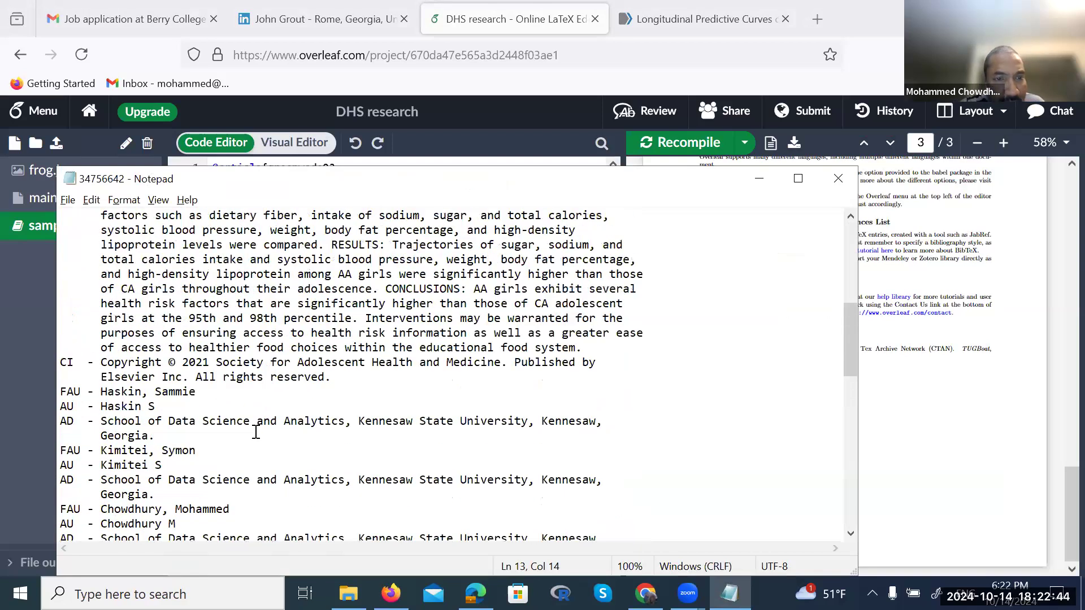
{"action": "scroll", "coordinate": [256, 432], "scroll_direction": "up", "scroll_amount": 1}
{"action": "key", "text": "alt+Tab"}
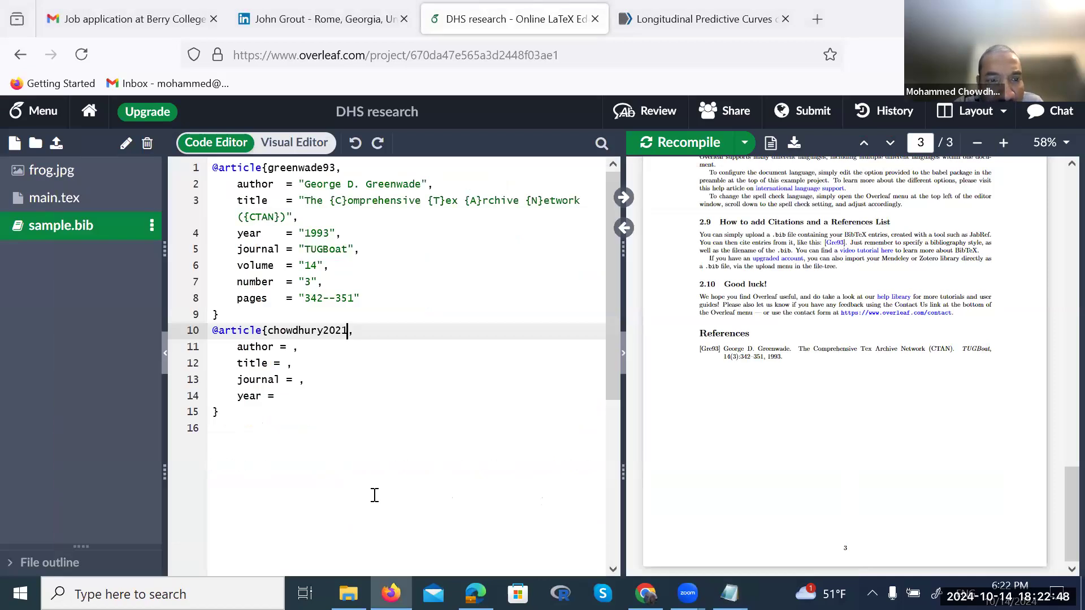
Fill the author field with quotes and paste the four author names copied from PubMed's APA citation
{"action": "left_click", "coordinate": [286, 346]}
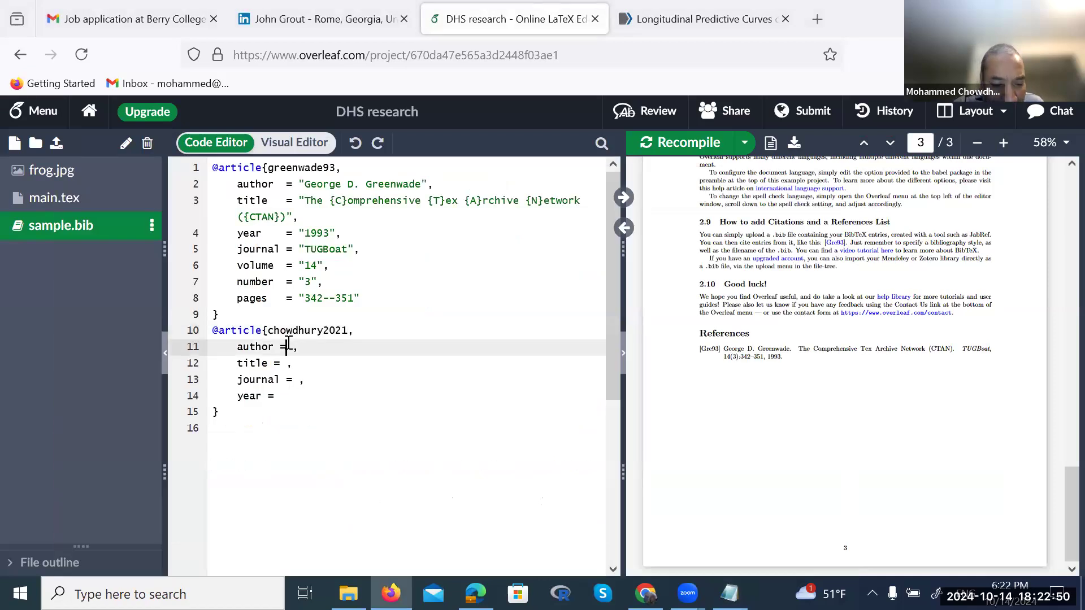
{"action": "type", "text": "\"\""}
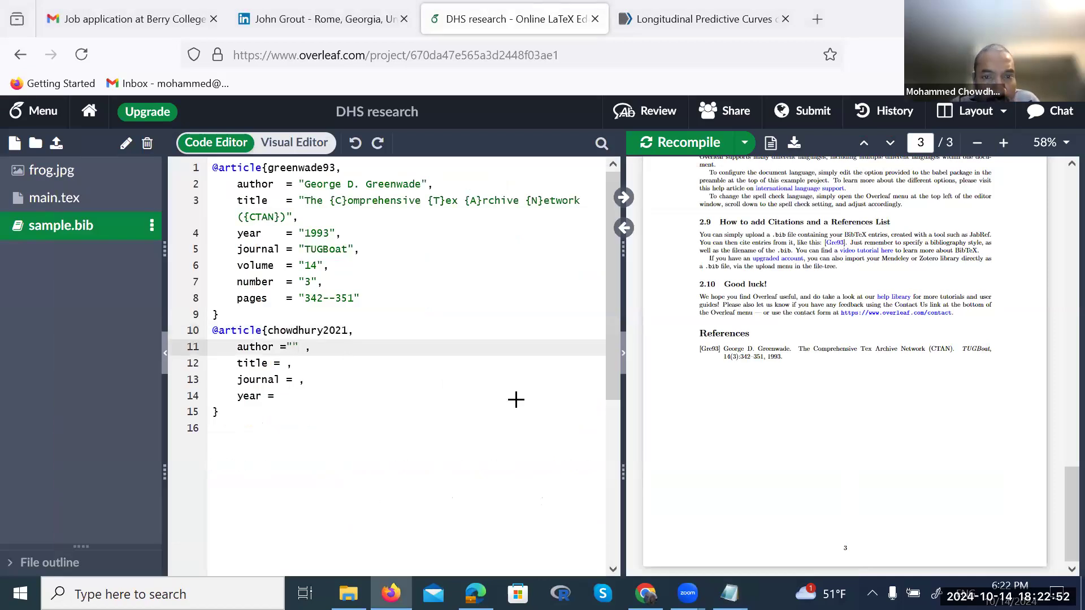
{"action": "key", "text": "alt+Tab"}
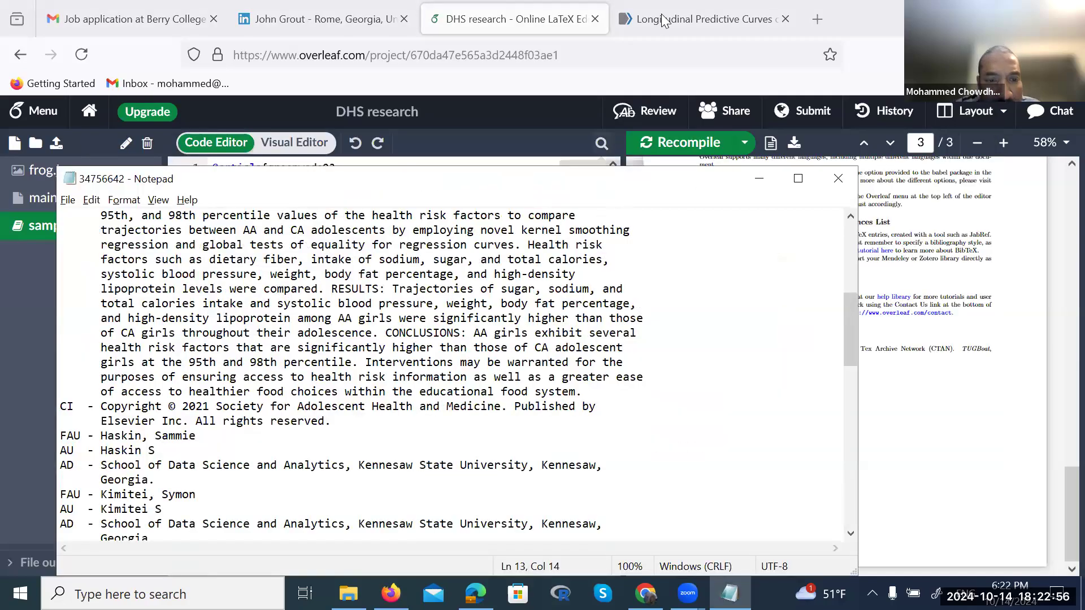
{"action": "left_click", "coordinate": [666, 19]}
{"action": "left_click_drag", "start_coordinate": [371, 273], "coordinate": [400, 295]}
{"action": "key", "text": "ctrl+c"}
{"action": "key", "text": "alt+Tab"}
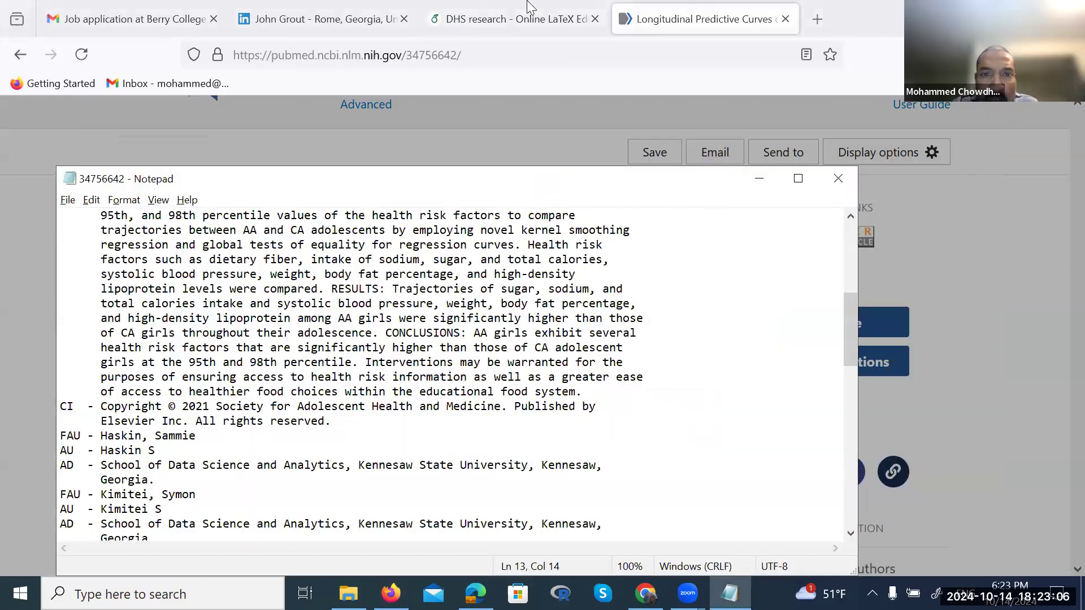
{"action": "left_click", "coordinate": [530, 7]}
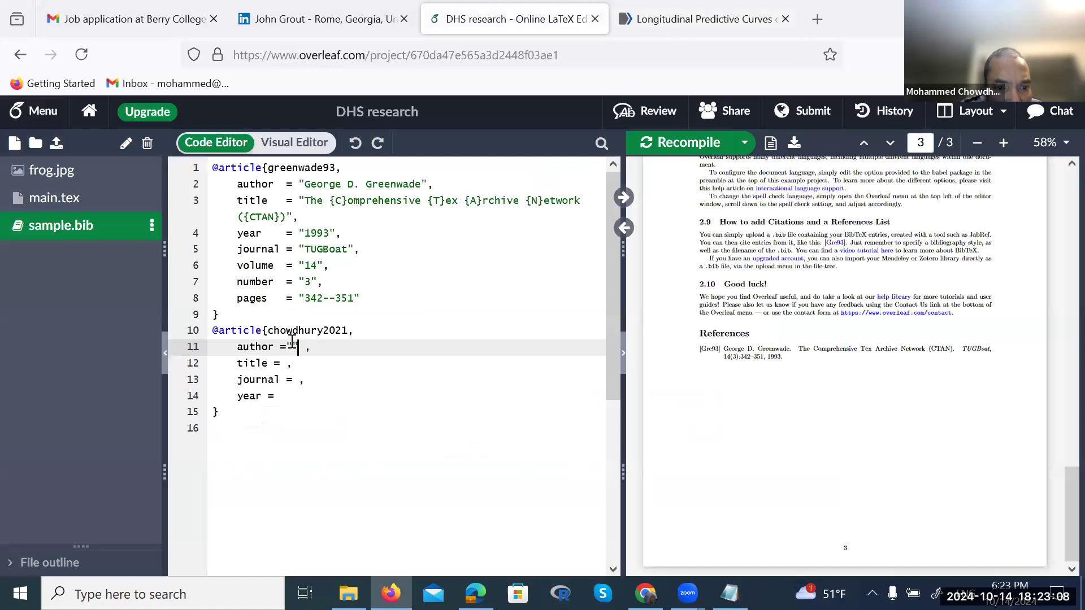
{"action": "key", "text": "ctrl+v"}
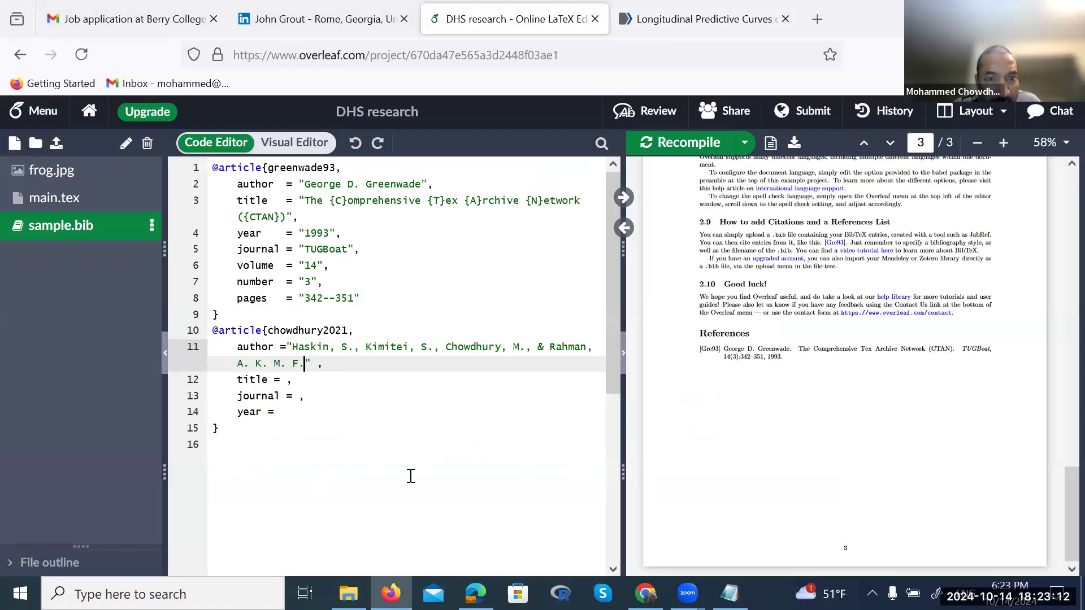
Select the article title in PubMed's APA citation for copying
{"action": "left_click", "coordinate": [651, 20]}
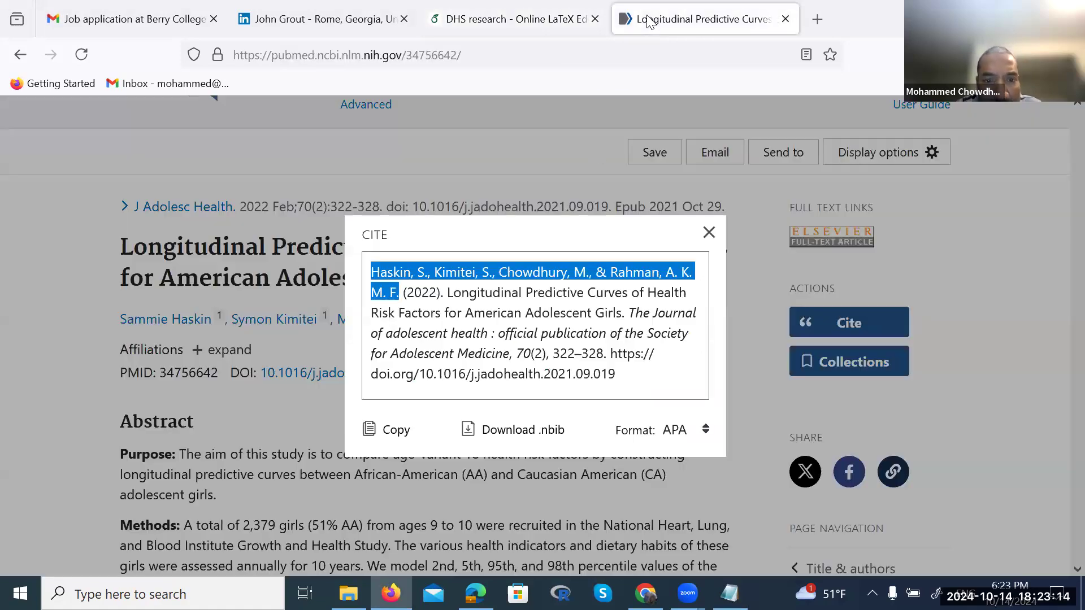
{"action": "left_click_drag", "start_coordinate": [454, 292], "coordinate": [622, 313]}
{"action": "key", "text": "ctrl+c"}
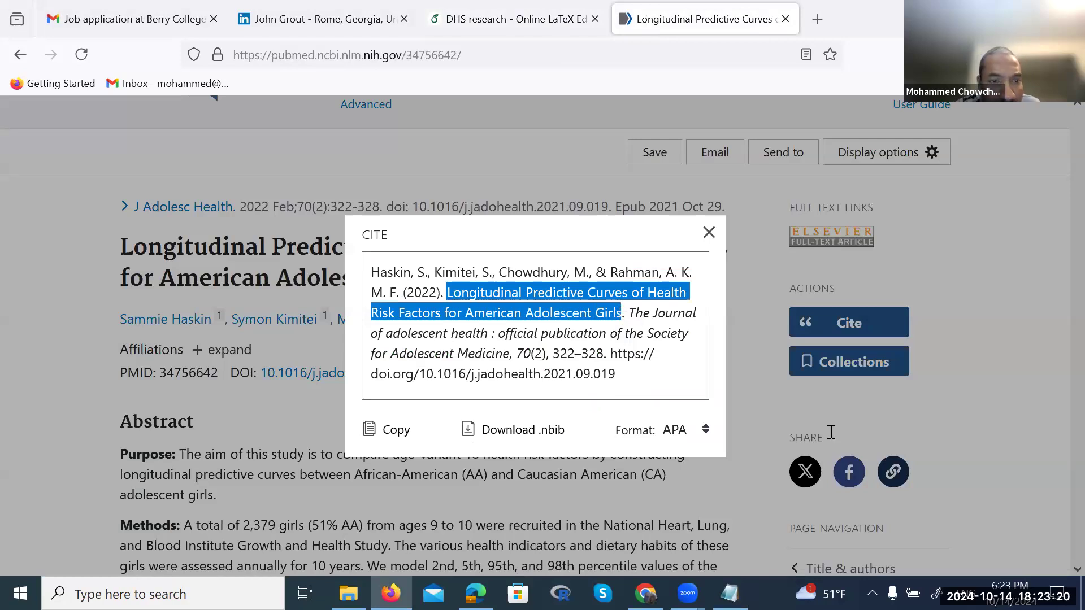
{"action": "key", "text": "alt+Tab"}
Paste 'Longitudinal Predictive Curves of Health Risk Factors for American Adolescent Girls' into the title field, wrapped in quotes
{"action": "left_click", "coordinate": [483, 10]}
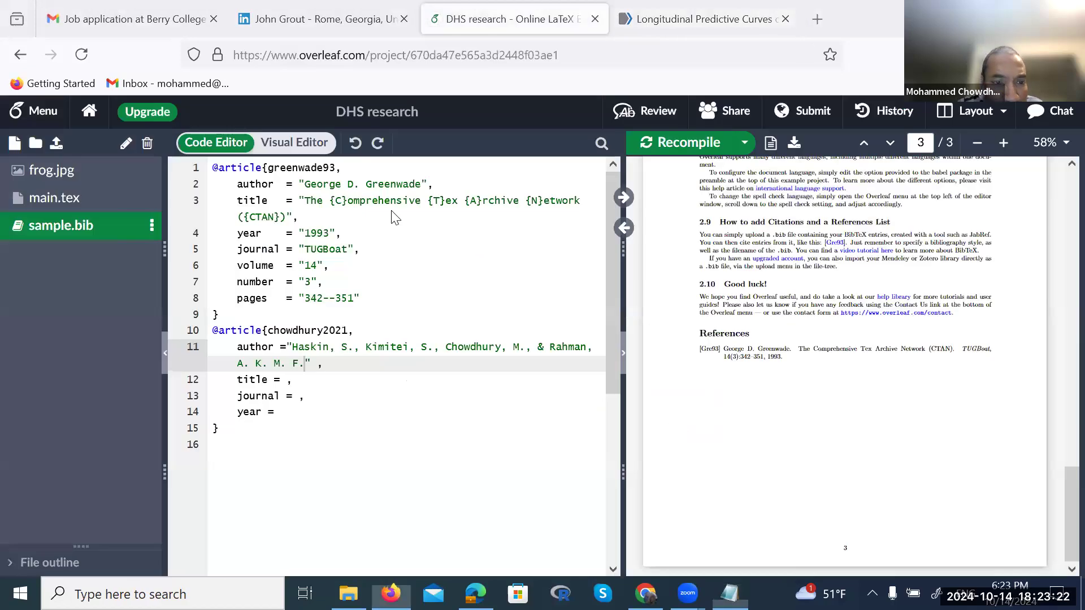
{"action": "left_click", "coordinate": [285, 381]}
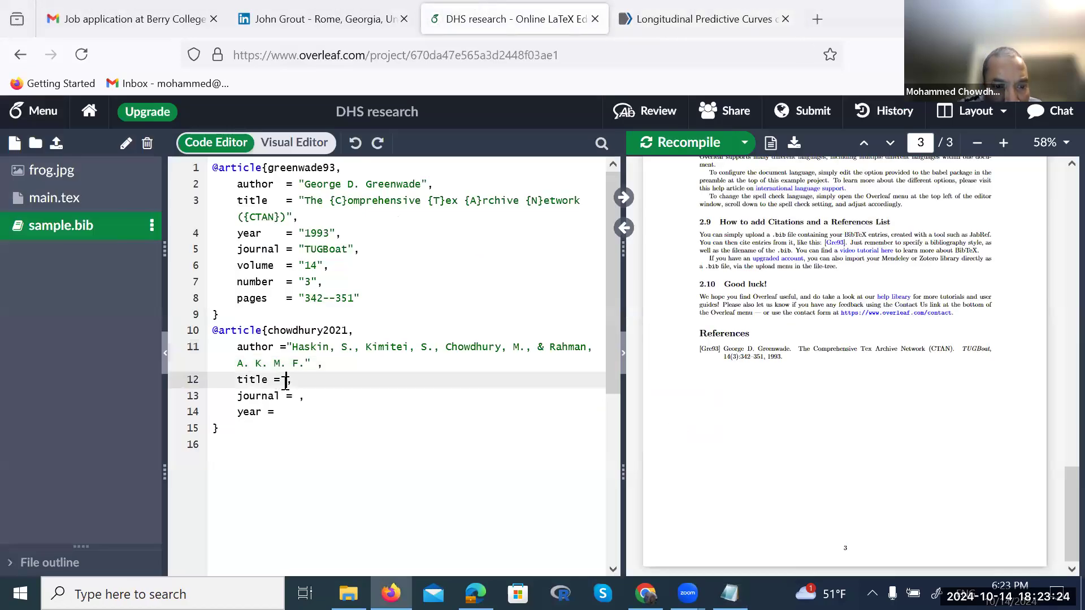
{"action": "key", "text": "ctrl+v"}
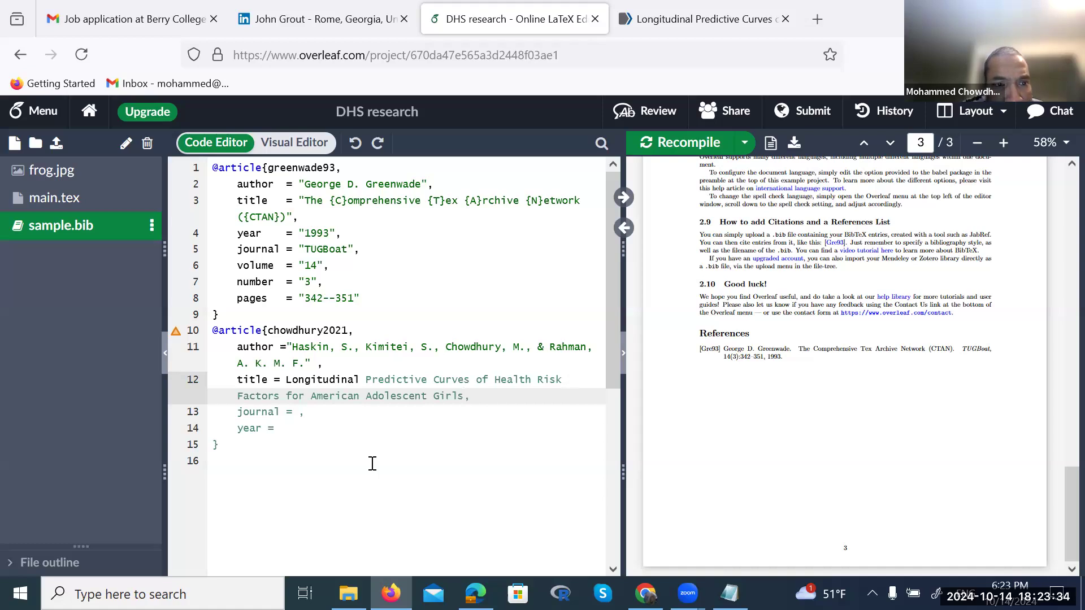
{"action": "left_click", "coordinate": [282, 380]}
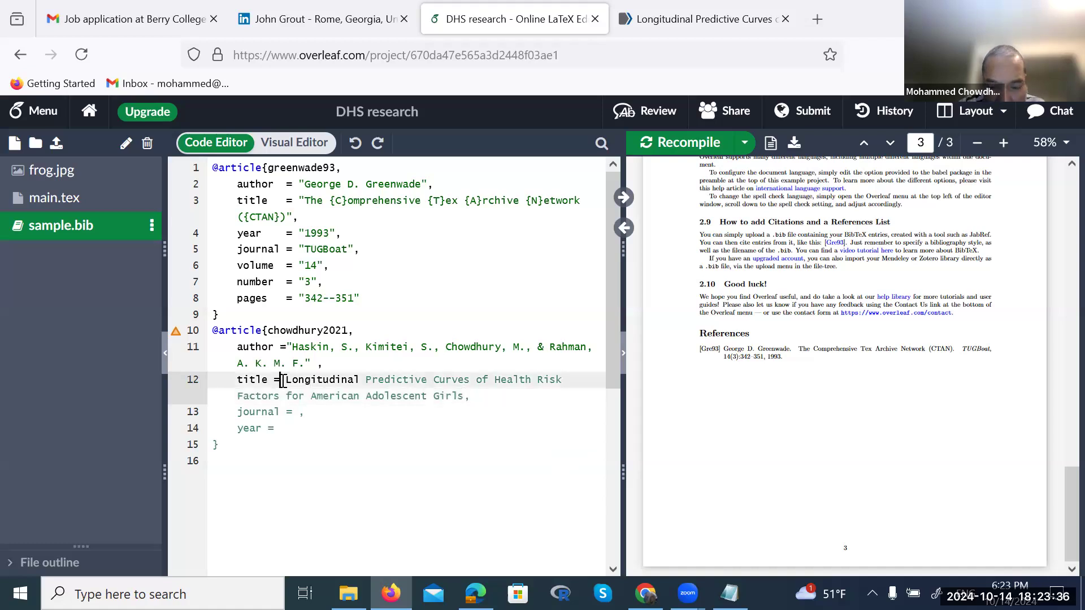
{"action": "type", "text": "\""}
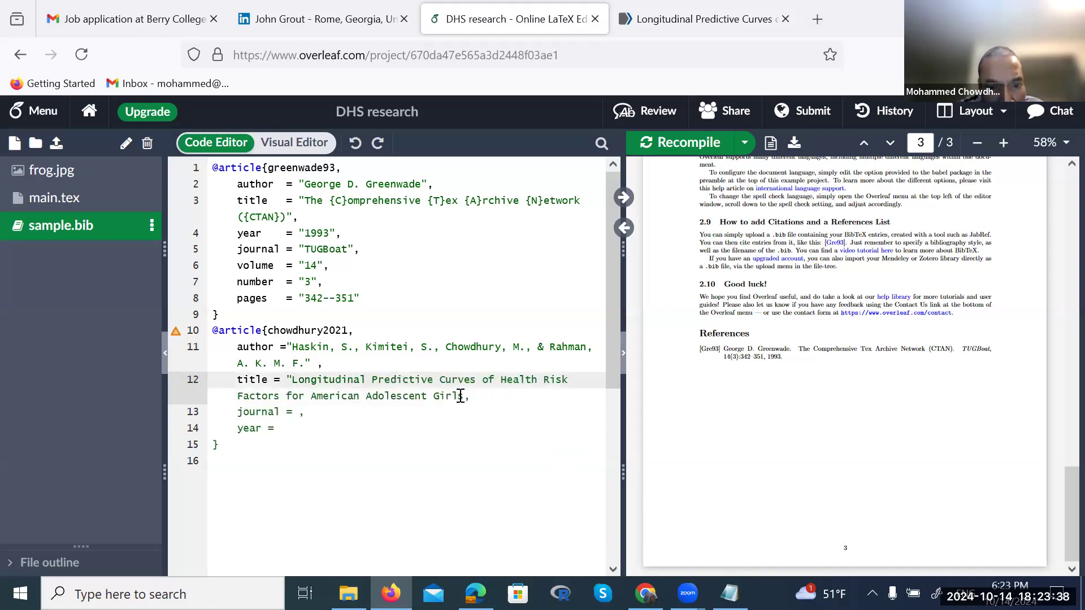
{"action": "left_click", "coordinate": [471, 396]}
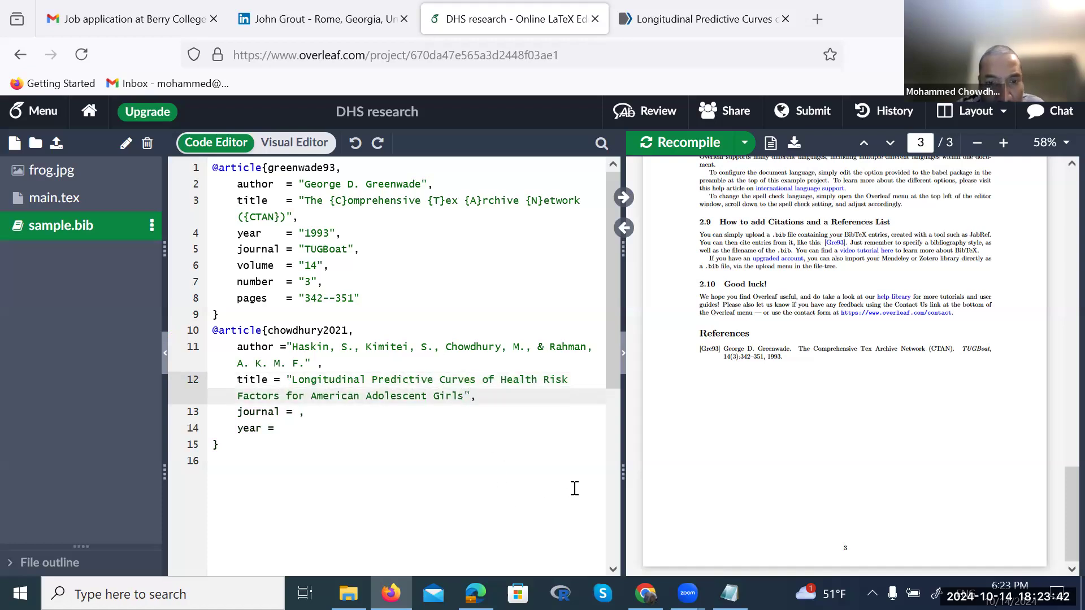
{"action": "type", "text": "\""}
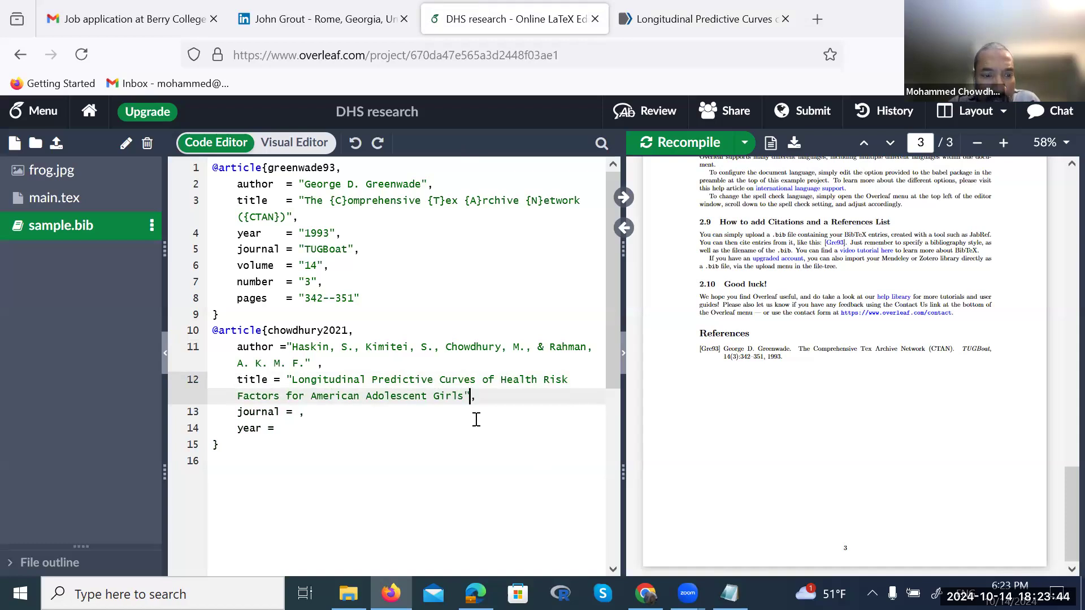
Select 'The Journal of adolescent health' in the PubMed citation, then place the cursor in Overleaf's journal field
{"action": "key", "text": "alt+Tab"}
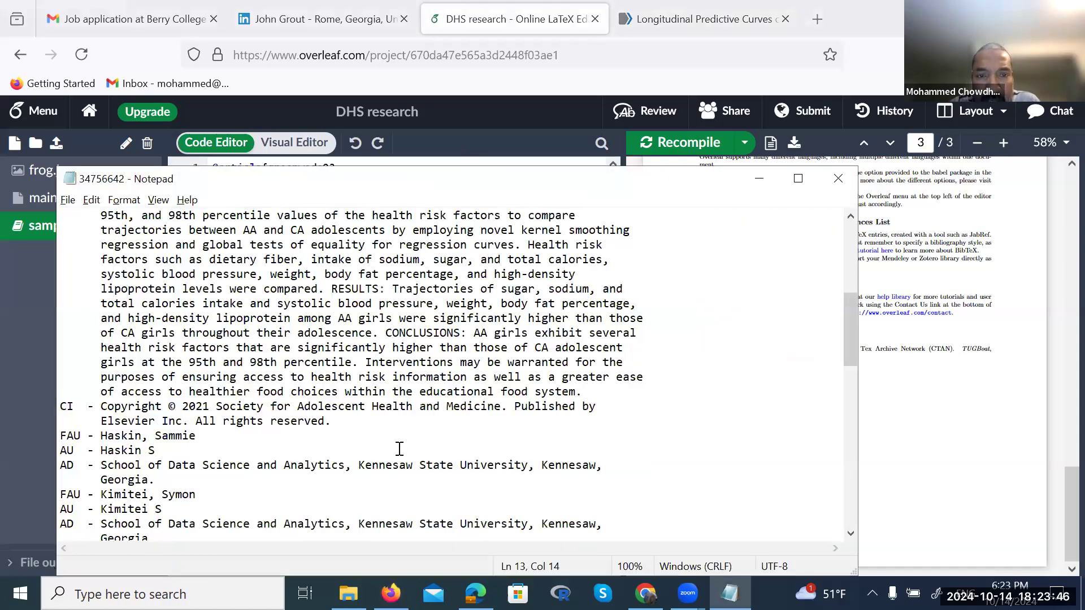
{"action": "scroll", "coordinate": [399, 448], "scroll_direction": "up", "scroll_amount": 7}
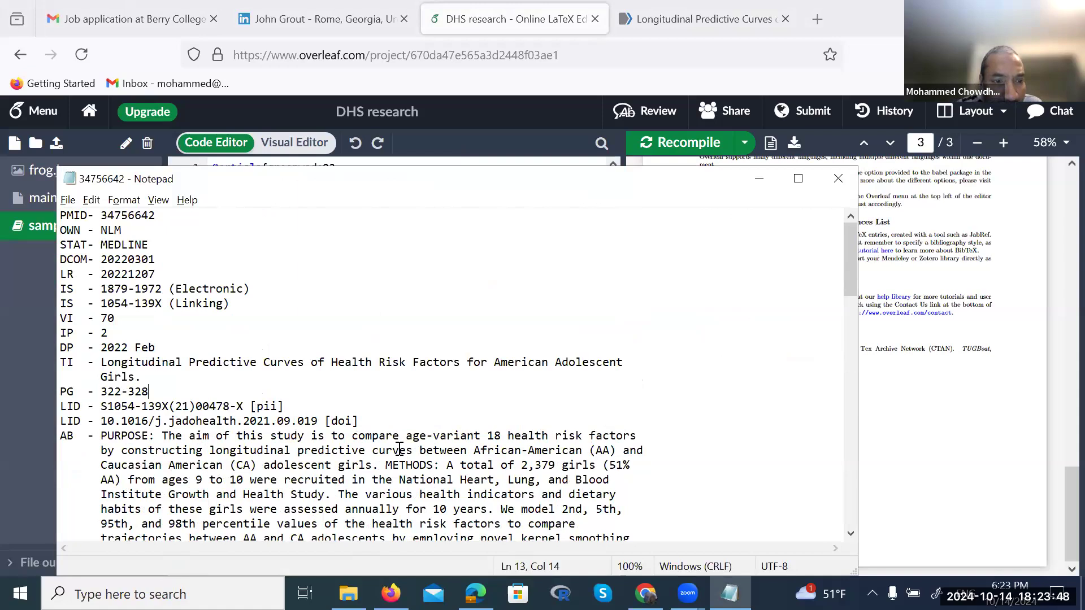
{"action": "scroll", "coordinate": [399, 449], "scroll_direction": "down", "scroll_amount": 1}
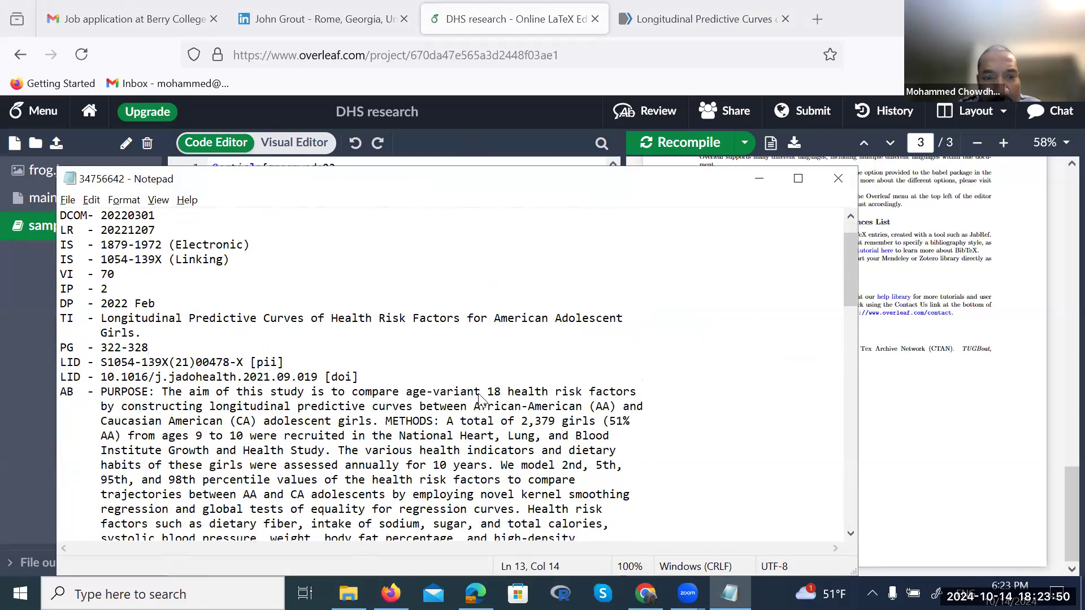
{"action": "key", "text": "alt+Tab"}
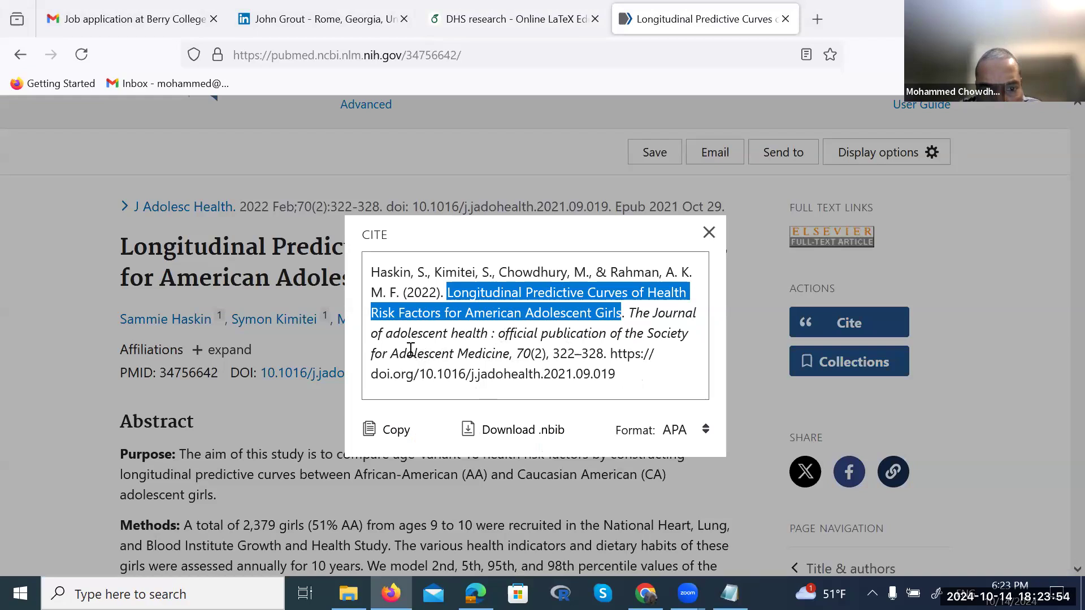
{"action": "left_click", "coordinate": [588, 337]}
{"action": "mouse_move", "coordinate": [629, 313]}
{"action": "left_mouse_down"}
{"action": "mouse_move", "coordinate": [505, 353]}
{"action": "mouse_move", "coordinate": [479, 335]}
{"action": "mouse_move", "coordinate": [489, 336]}
{"action": "left_mouse_up"}
{"action": "key", "text": "ctrl+c"}
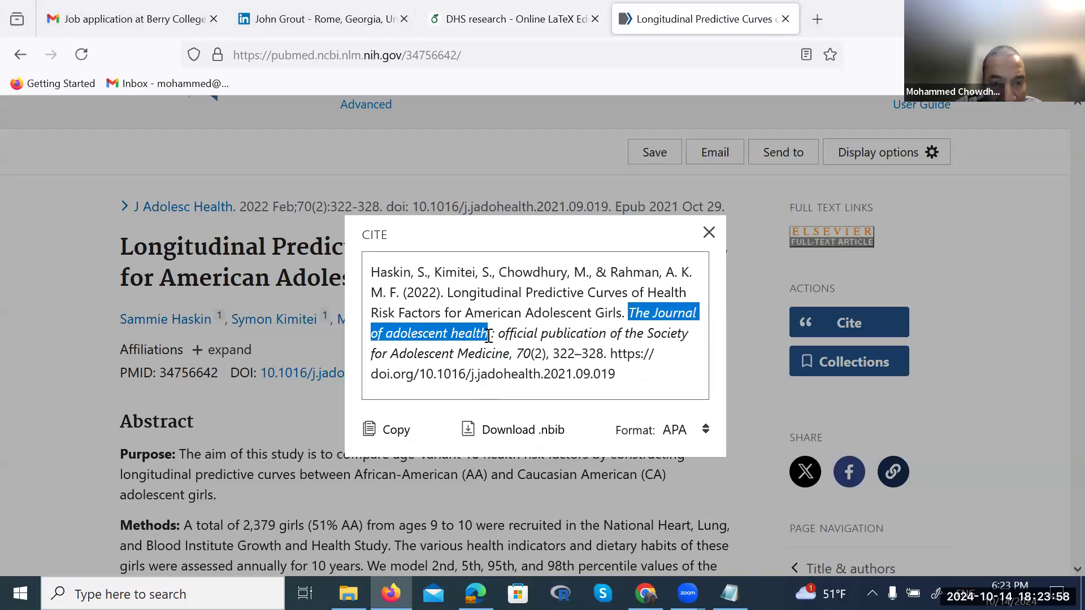
{"action": "left_click", "coordinate": [507, 11]}
{"action": "left_click", "coordinate": [300, 412]}
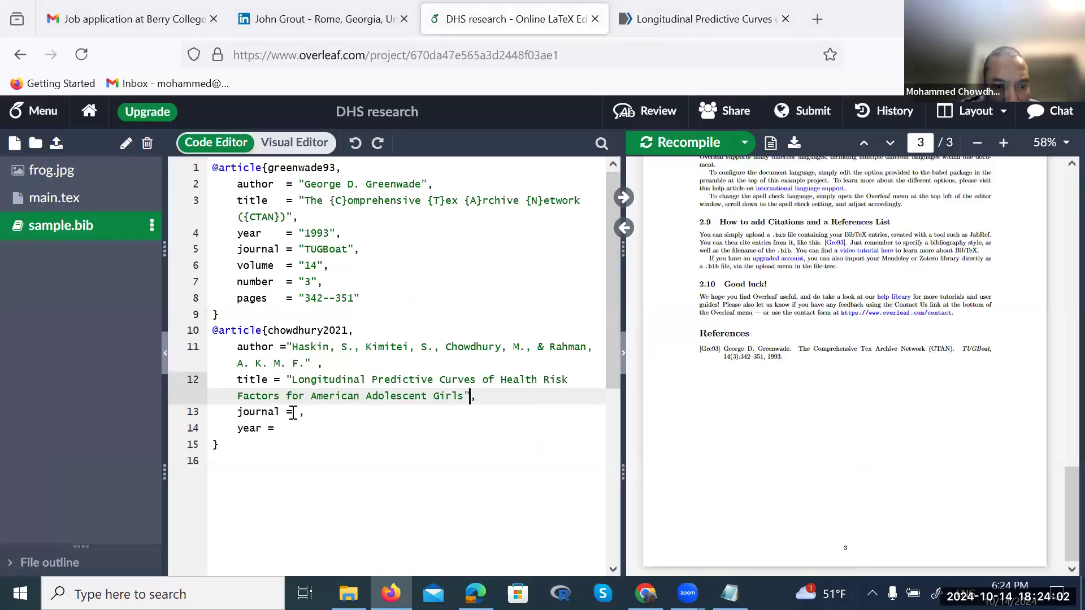
Paste 'The Journal of adolescent health' into the journal field and add its opening quote
{"action": "key", "text": "ctrl+v"}
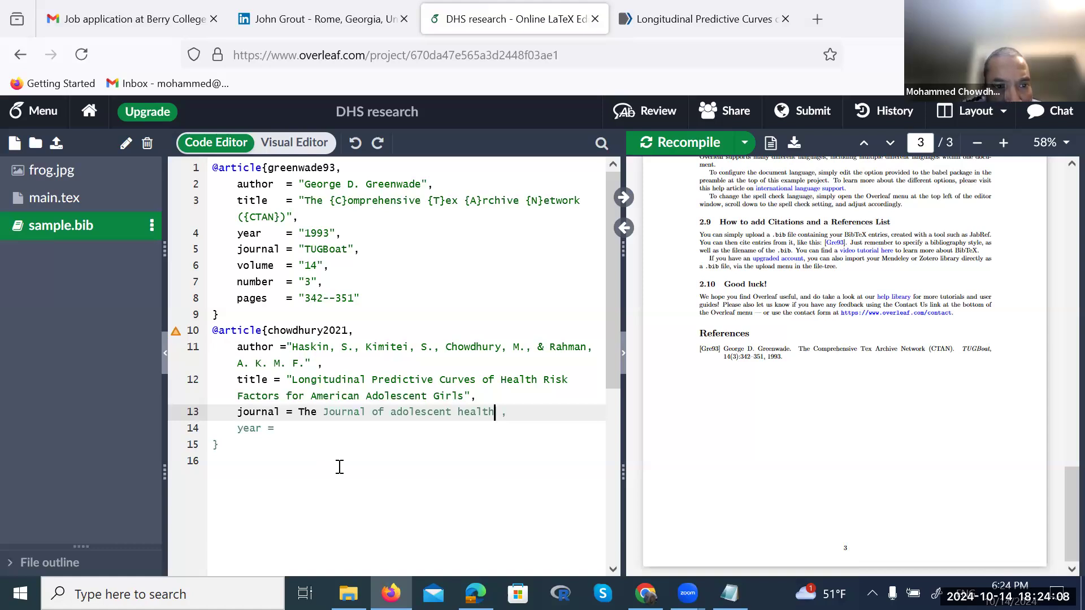
{"action": "left_click", "coordinate": [299, 408]}
{"action": "type", "text": "\""}
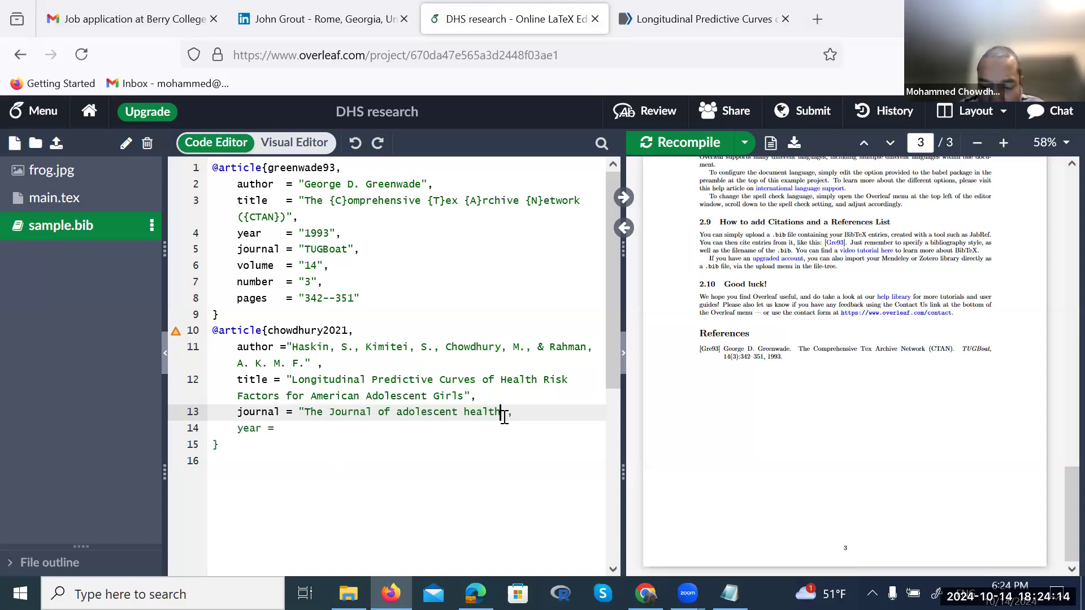
{"action": "type", "text": "\""}
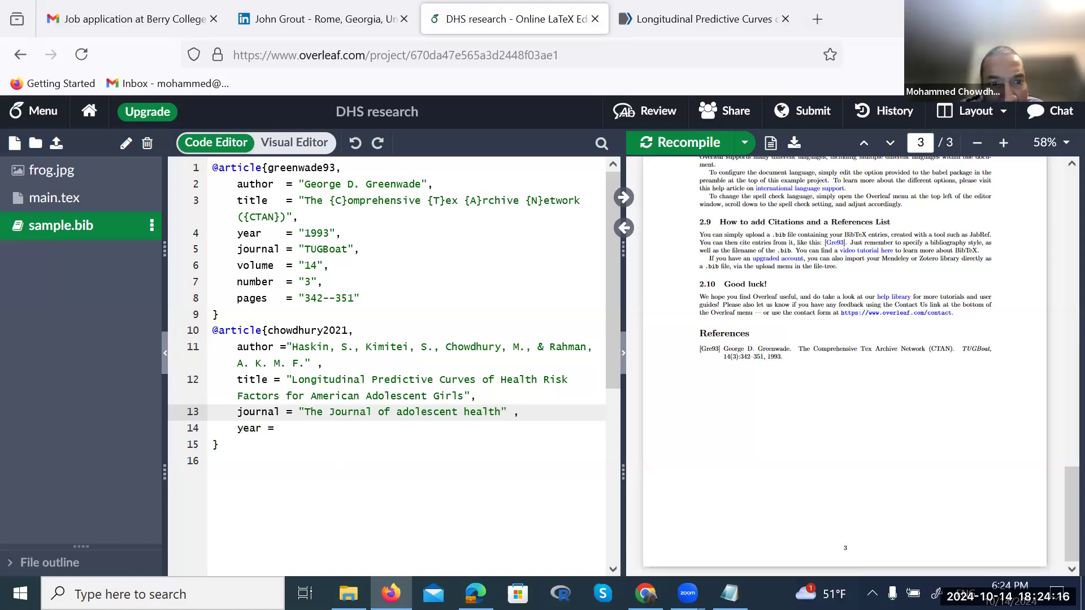
Set the year field to "2021" in quotes and save to recompile the PDF
{"action": "left_click", "coordinate": [279, 429]}
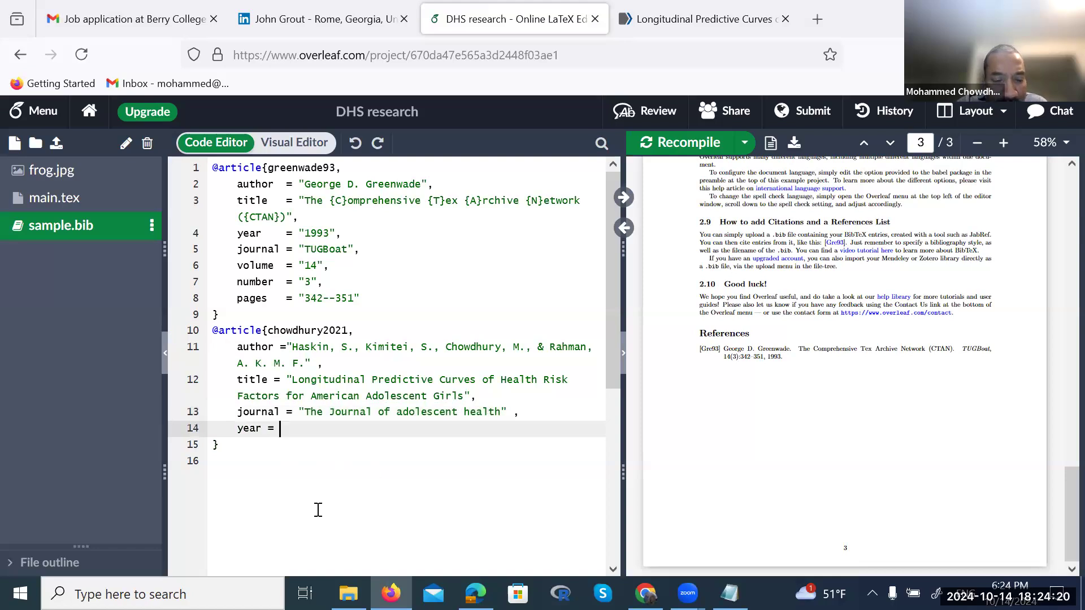
{"action": "type", "text": "2021\""}
{"action": "key", "text": "Left"}
{"action": "key", "text": "Left"}
{"action": "key", "text": "Left"}
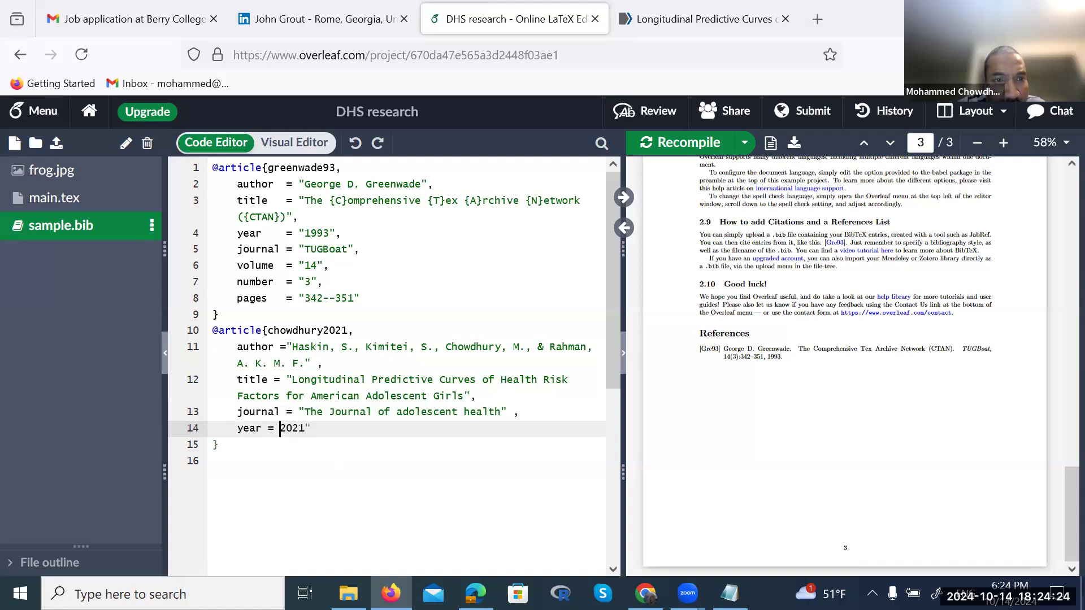
{"action": "key", "text": "Right"}
{"action": "type", "text": "\""}
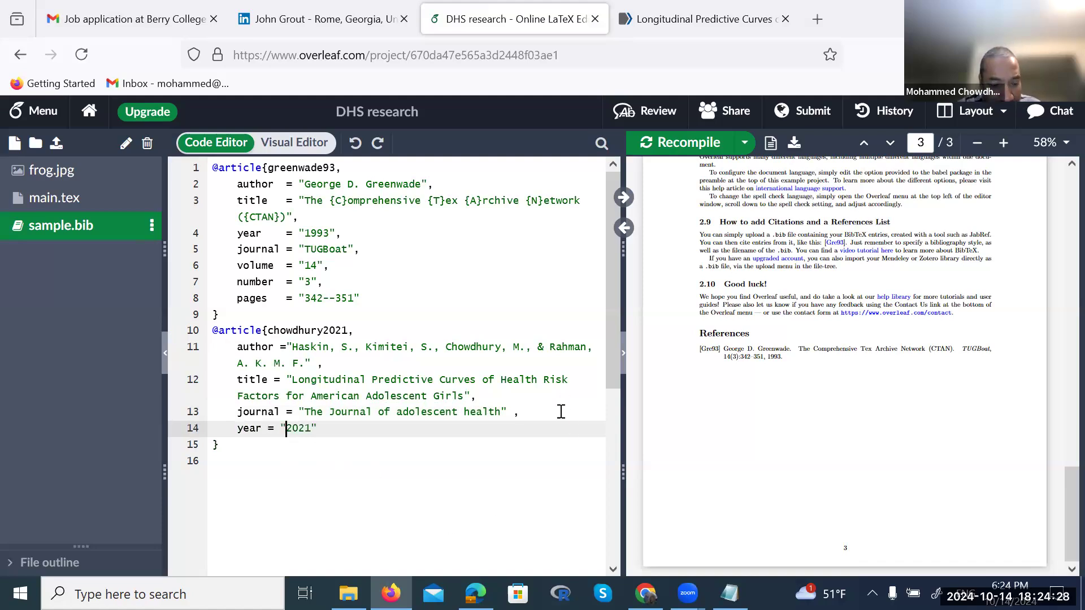
{"action": "key", "text": "ctrl+s"}
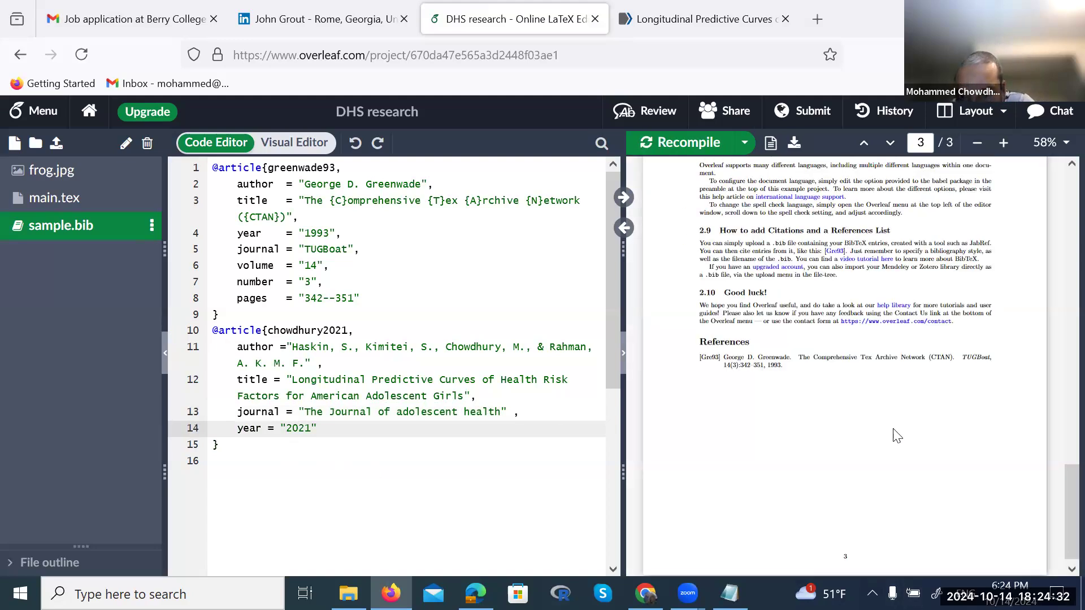
{"action": "left_click", "coordinate": [716, 148]}
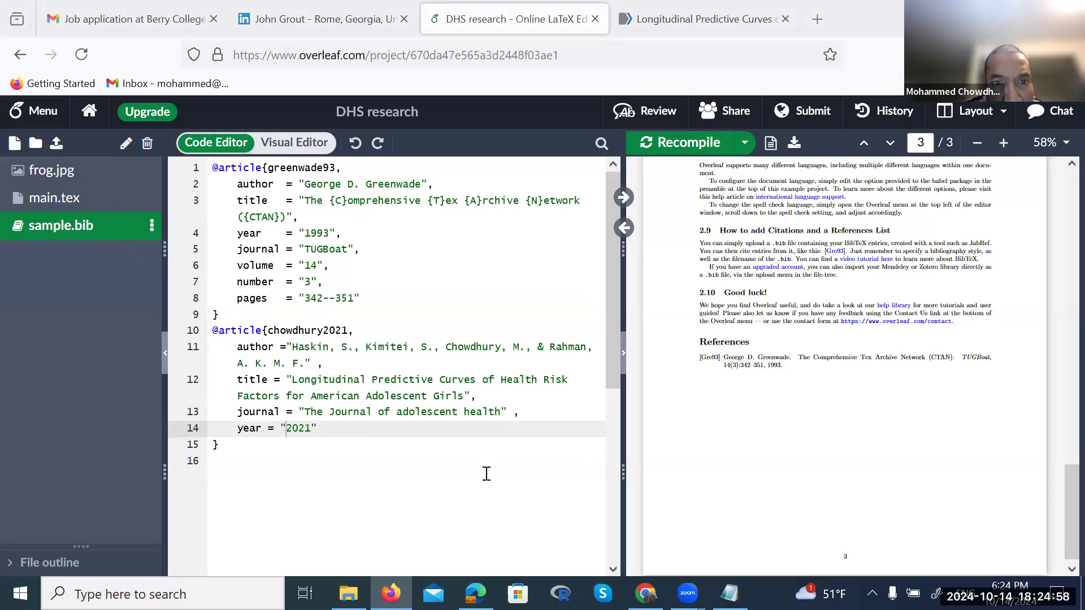
{"action": "scroll", "coordinate": [485, 473], "scroll_direction": "up", "scroll_amount": 1}
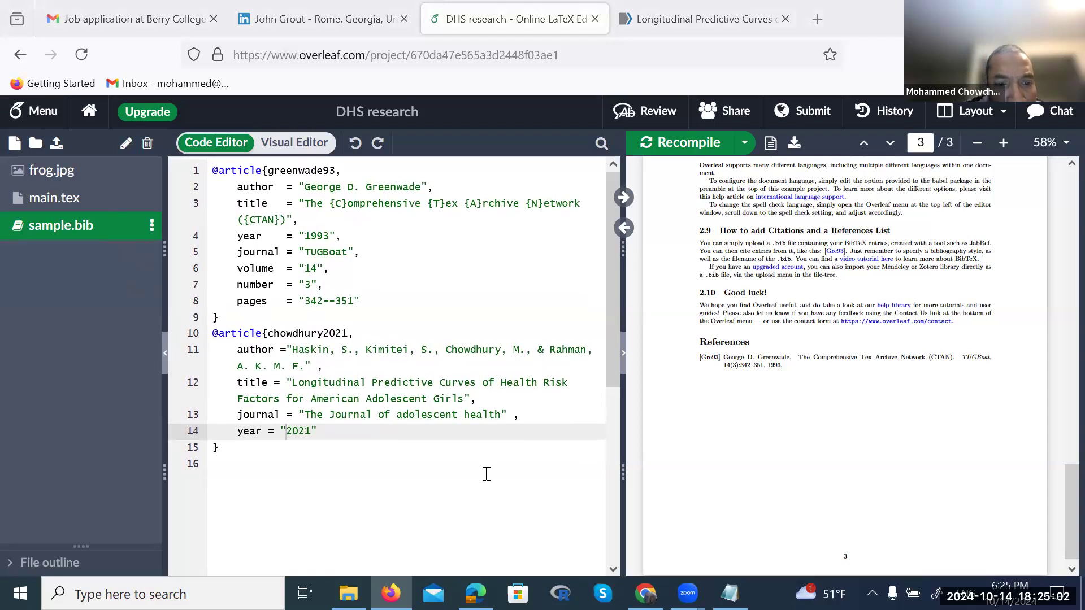
{"action": "scroll", "coordinate": [486, 474], "scroll_direction": "down", "scroll_amount": 1}
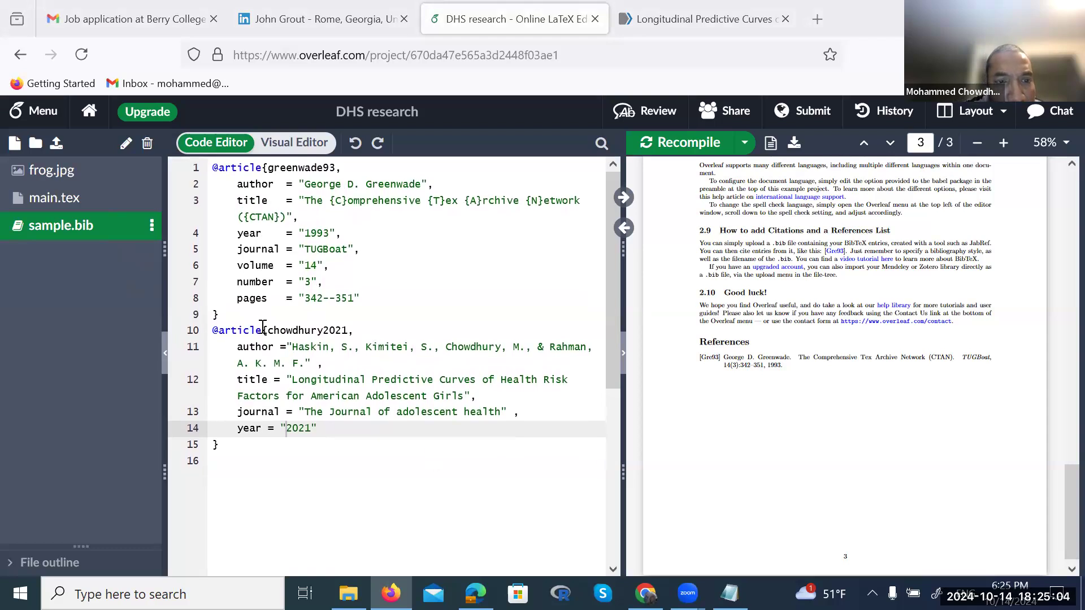
{"action": "left_click", "coordinate": [263, 330]}
{"action": "key", "text": "BackSpace"}
{"action": "key", "text": "BackSpace"}
{"action": "key", "text": "BackSpace"}
{"action": "key", "text": "BackSpace"}
{"action": "key", "text": "BackSpace"}
{"action": "key", "text": "BackSpace"}
{"action": "key", "text": "BackSpace"}
{"action": "key", "text": "BackSpace"}
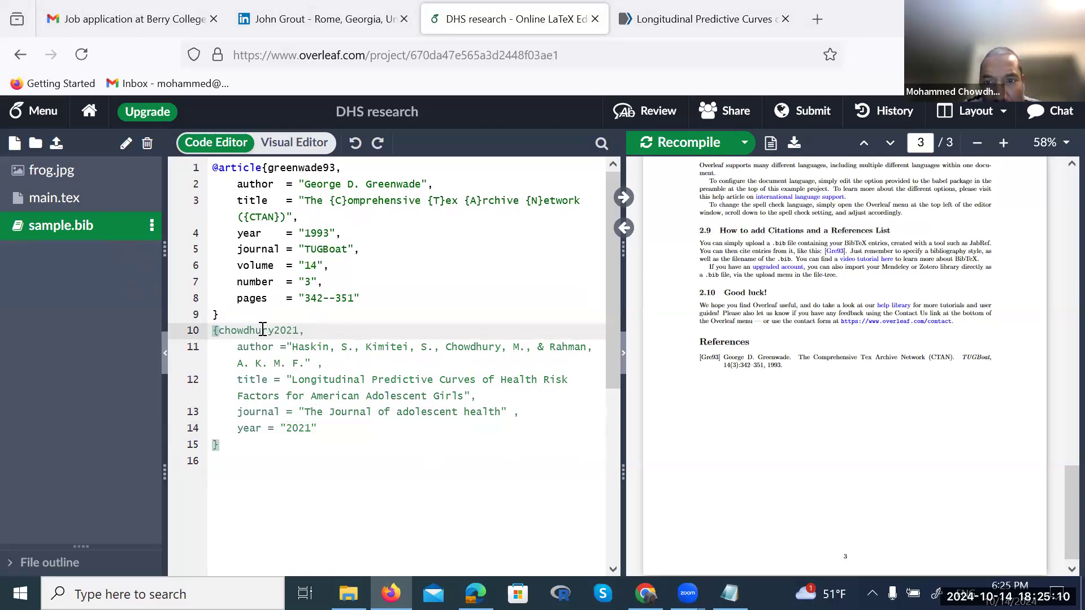
{"action": "key", "text": "ctrl+z"}
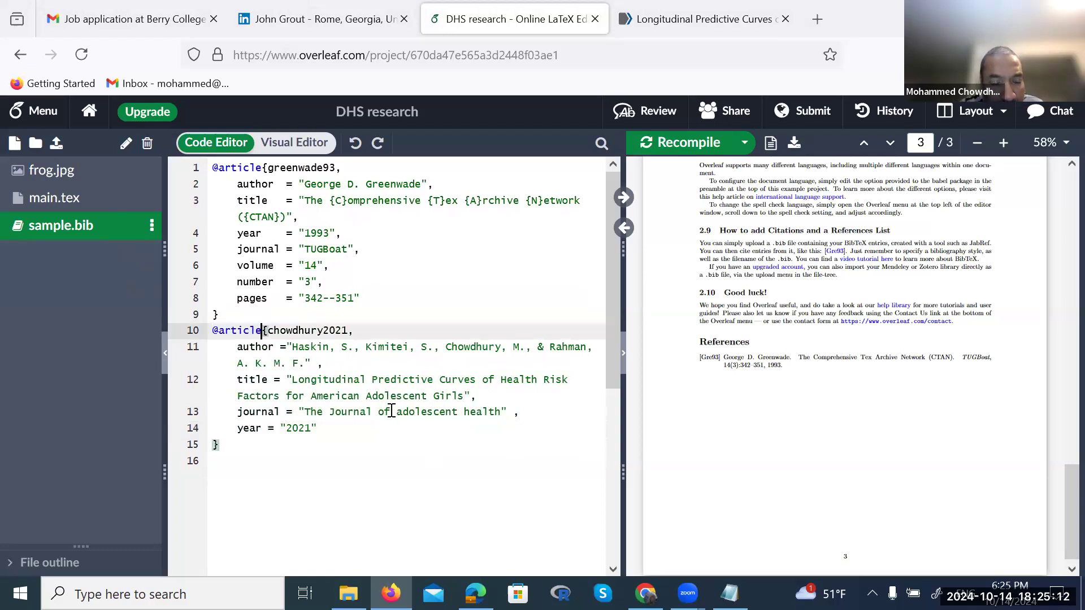
{"action": "left_click", "coordinate": [448, 488]}
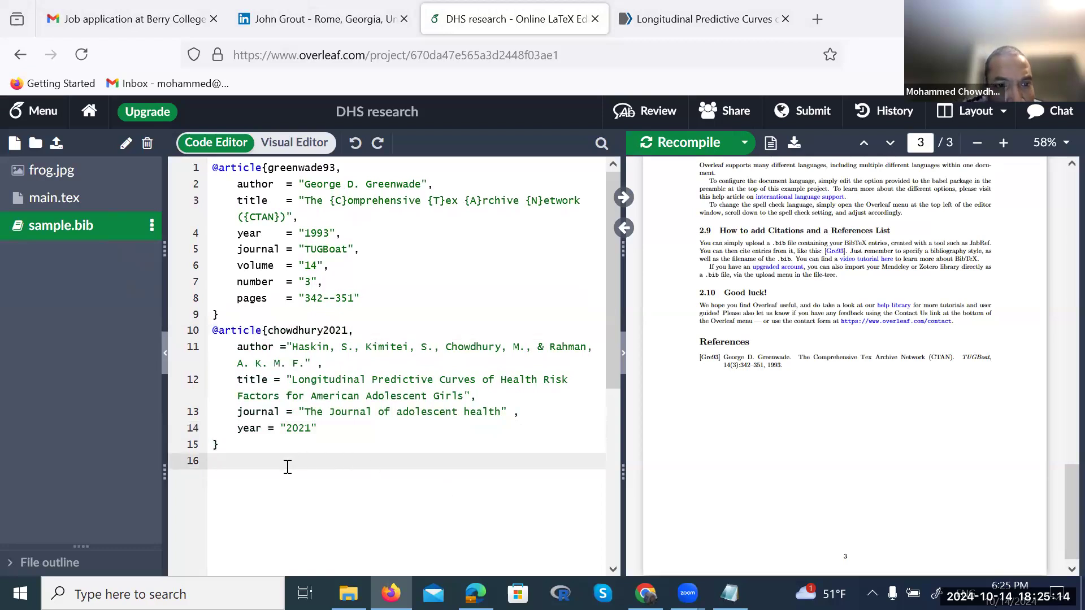
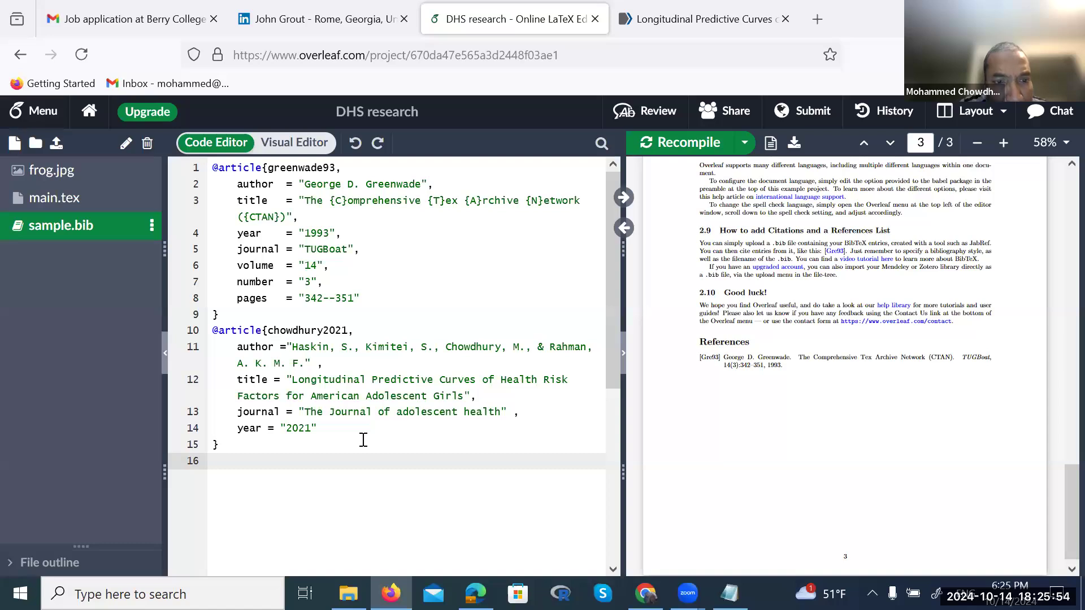
Recompile the project and review the PDF preview and the chowdhury2021 entry
{"action": "scroll", "coordinate": [783, 168], "scroll_direction": "up", "scroll_amount": 1}
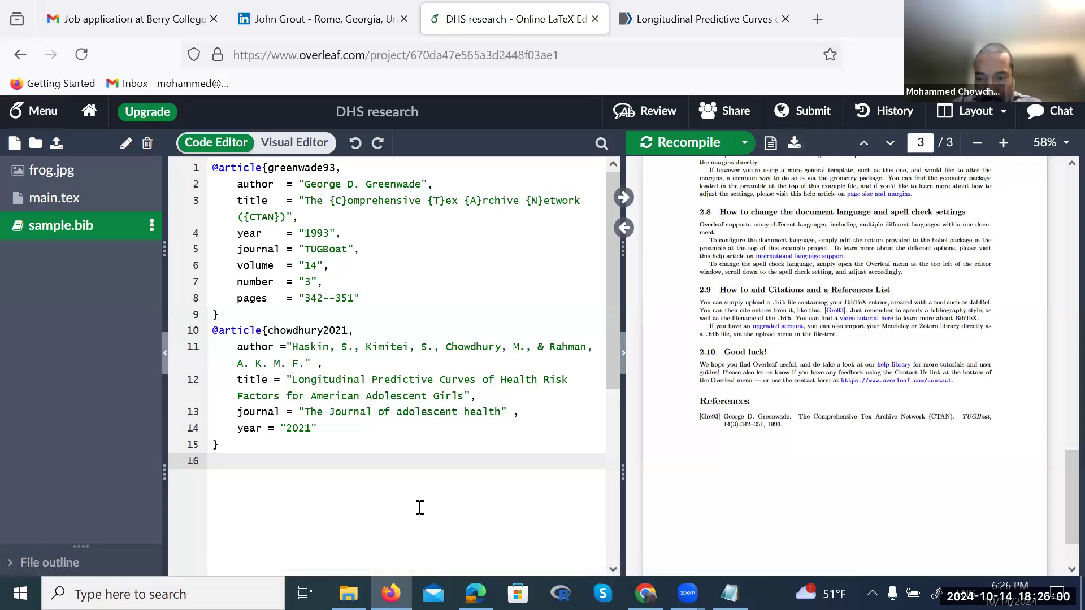
{"action": "key", "text": "ctrl+s"}
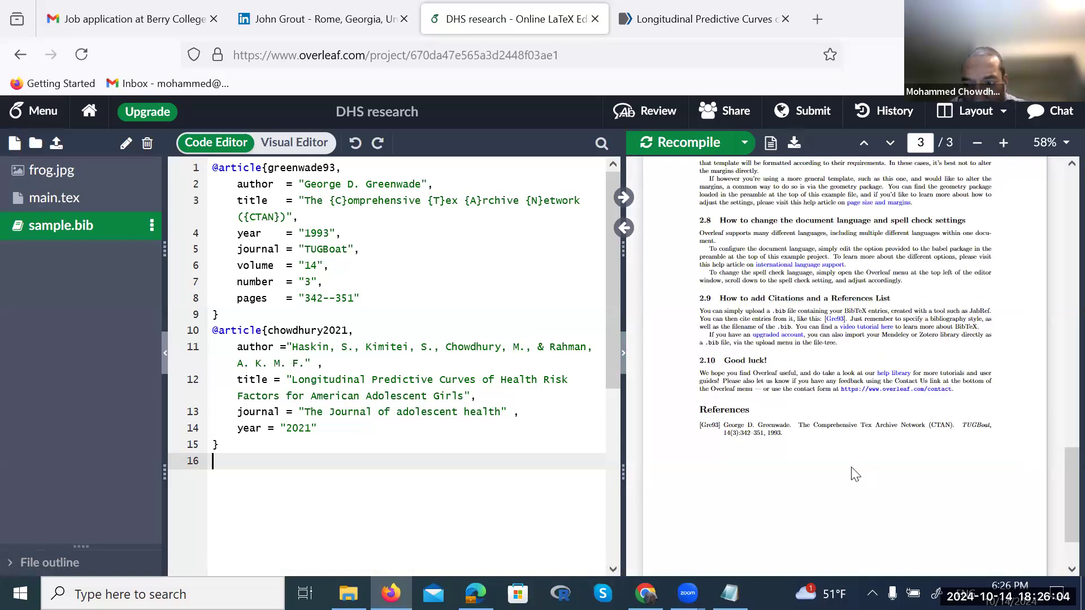
{"action": "scroll", "coordinate": [853, 474], "scroll_direction": "down", "scroll_amount": 2}
{"action": "scroll", "coordinate": [853, 473], "scroll_direction": "up", "scroll_amount": 3}
{"action": "scroll", "coordinate": [855, 474], "scroll_direction": "down", "scroll_amount": 3}
{"action": "scroll", "coordinate": [855, 474], "scroll_direction": "up", "scroll_amount": 4}
{"action": "scroll", "coordinate": [854, 474], "scroll_direction": "down", "scroll_amount": 2}
{"action": "scroll", "coordinate": [854, 474], "scroll_direction": "up", "scroll_amount": 20}
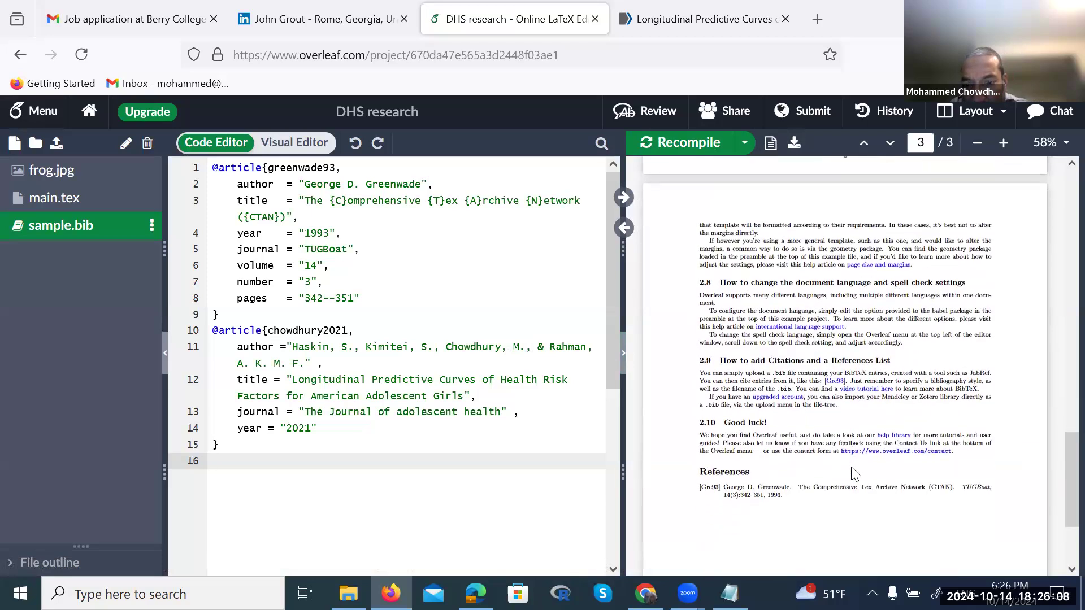
{"action": "scroll", "coordinate": [854, 474], "scroll_direction": "down", "scroll_amount": 7}
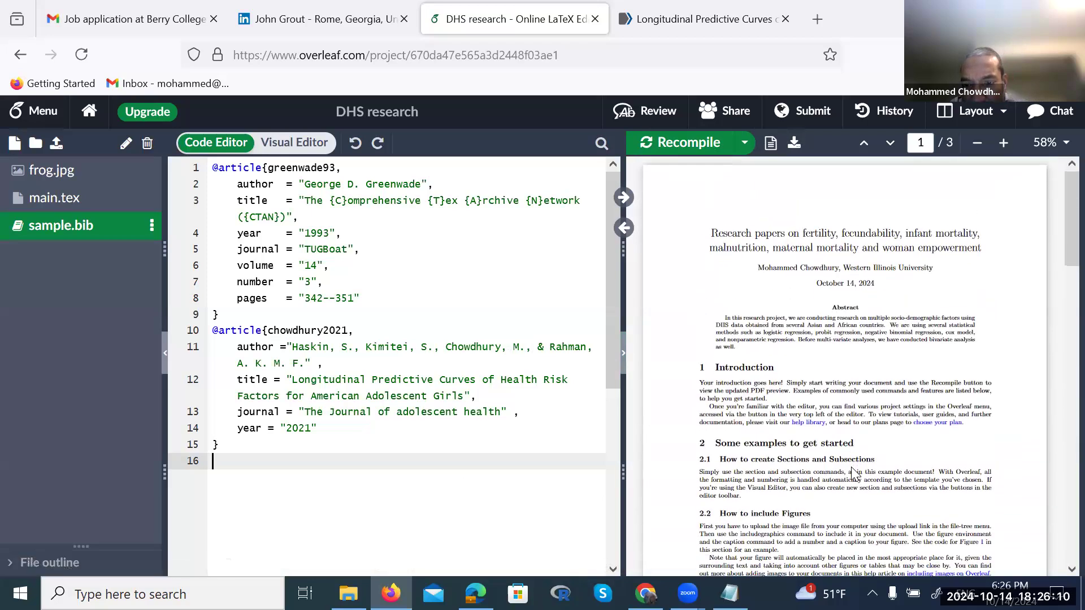
{"action": "scroll", "coordinate": [853, 473], "scroll_direction": "down", "scroll_amount": 10}
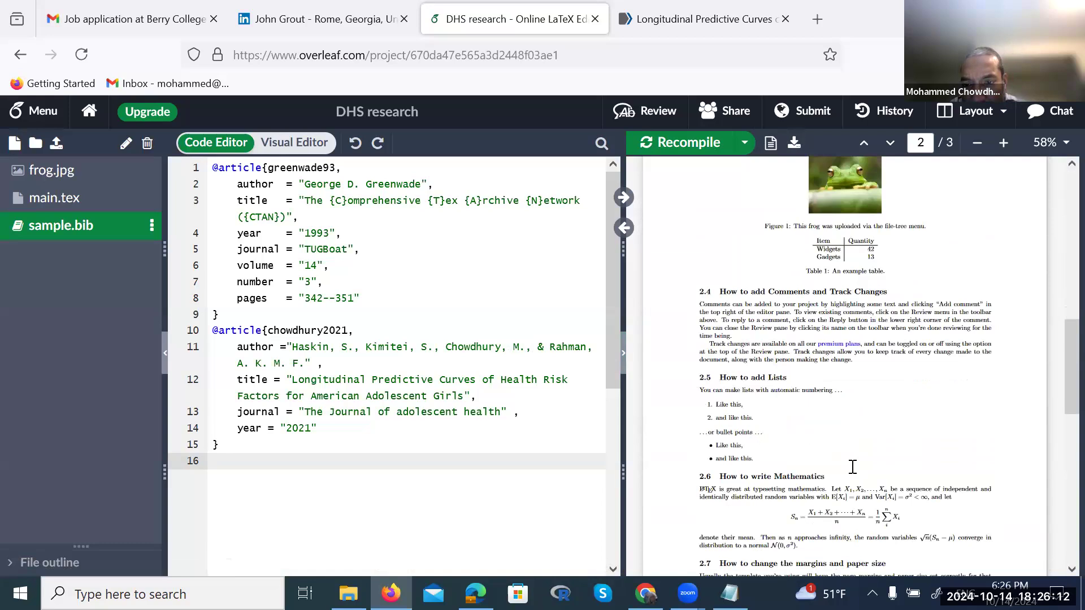
{"action": "left_click", "coordinate": [424, 440]}
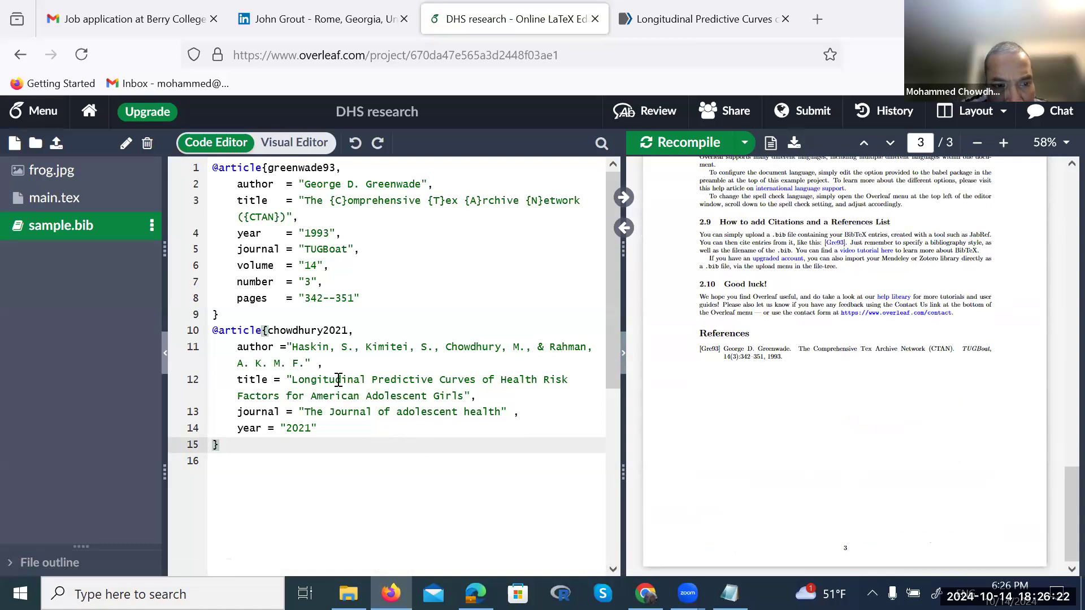
{"action": "scroll", "coordinate": [338, 379], "scroll_direction": "up", "scroll_amount": 1}
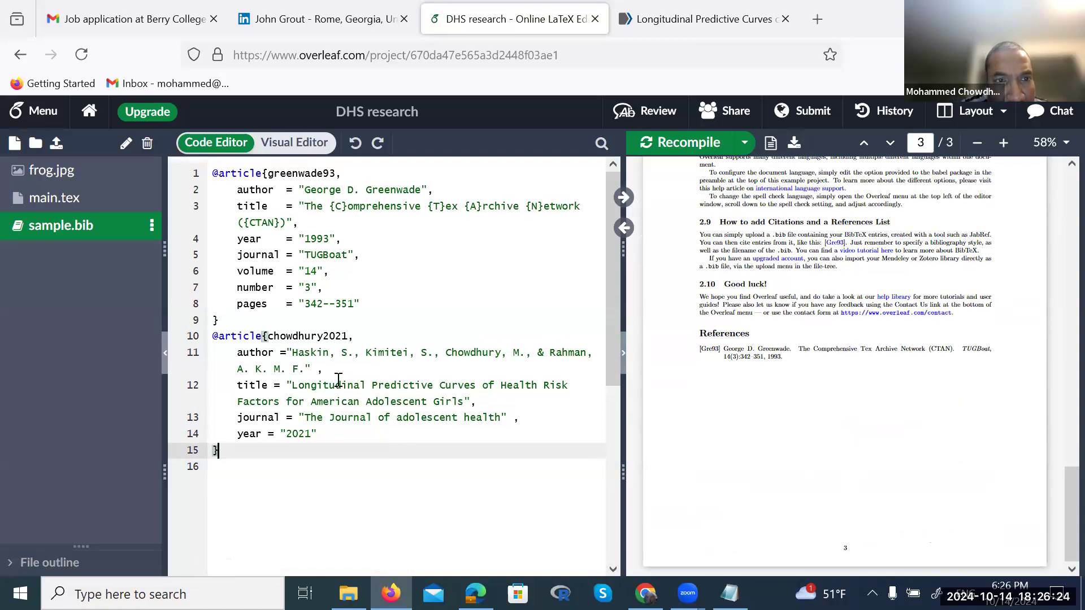
{"action": "scroll", "coordinate": [338, 379], "scroll_direction": "down", "scroll_amount": 1}
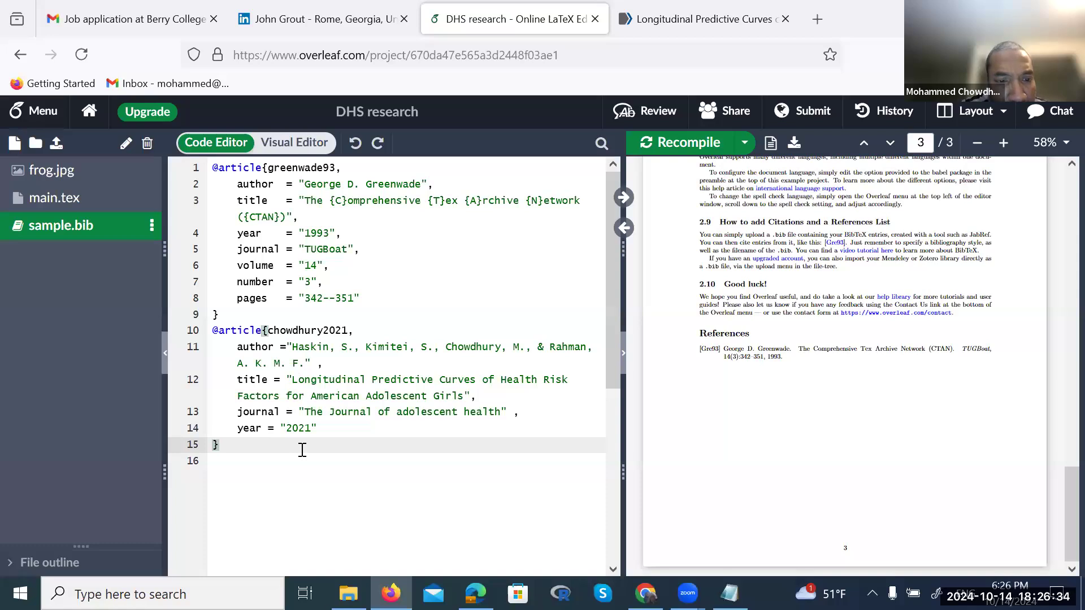
Move the year = "2021", line so it sits directly after the title line
{"action": "left_click", "coordinate": [319, 428]}
{"action": "left_click_drag", "start_coordinate": [318, 428], "coordinate": [238, 430]}
{"action": "left_click", "coordinate": [341, 429]}
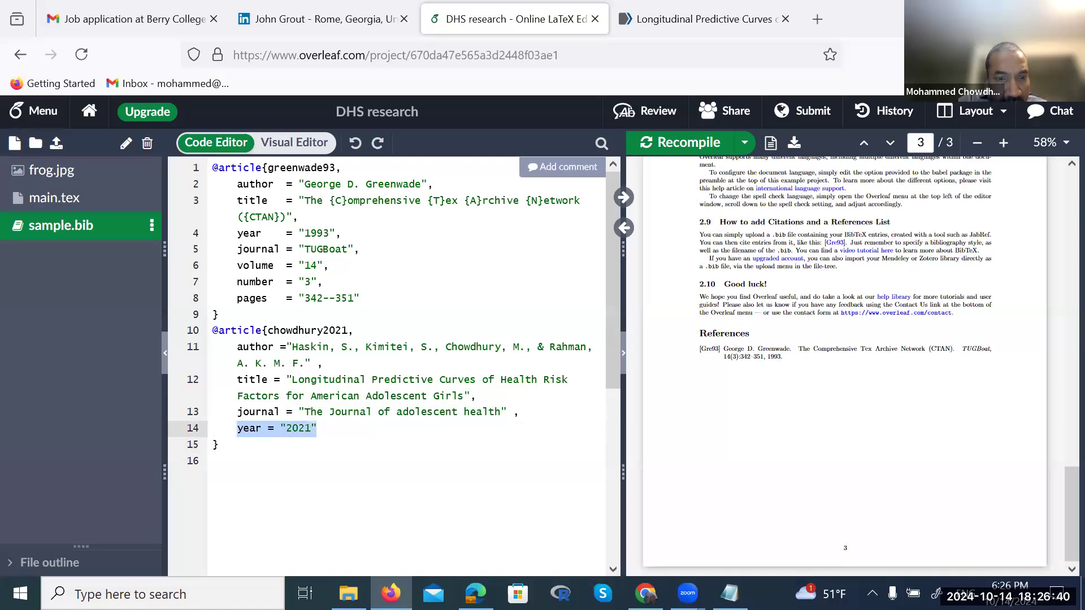
{"action": "key", "text": "BackSpace"}
{"action": "left_click", "coordinate": [497, 401]}
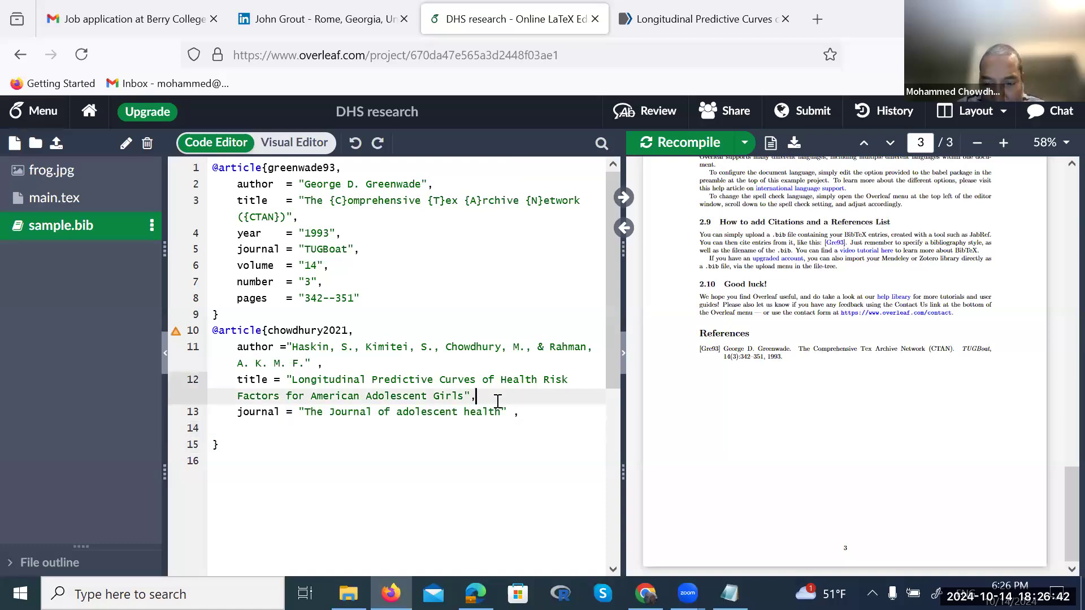
{"action": "key", "text": "Return"}
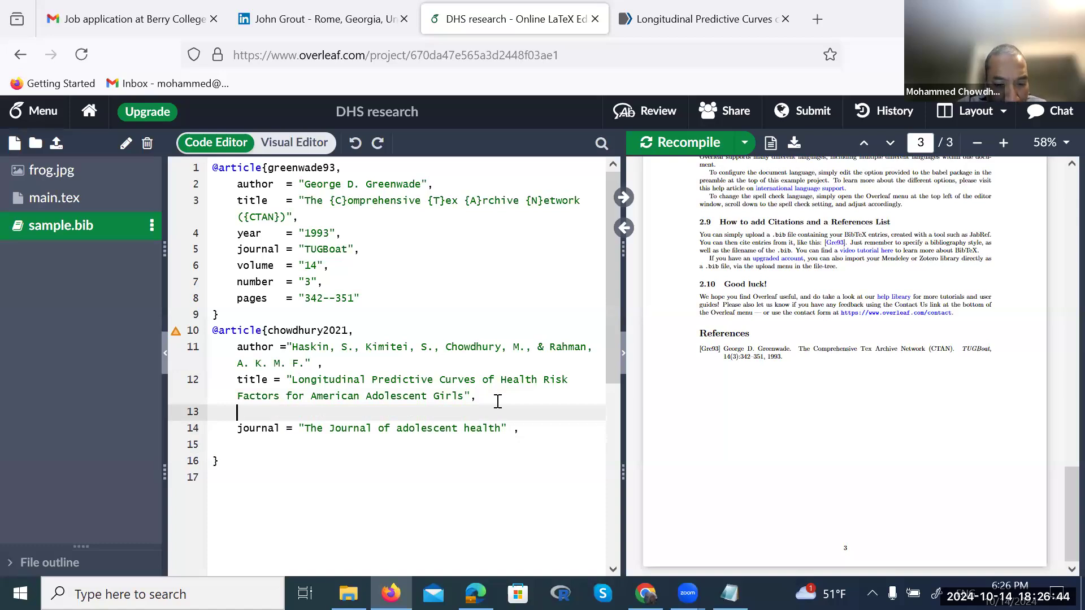
{"action": "type", "text": "year = \"2021\""}
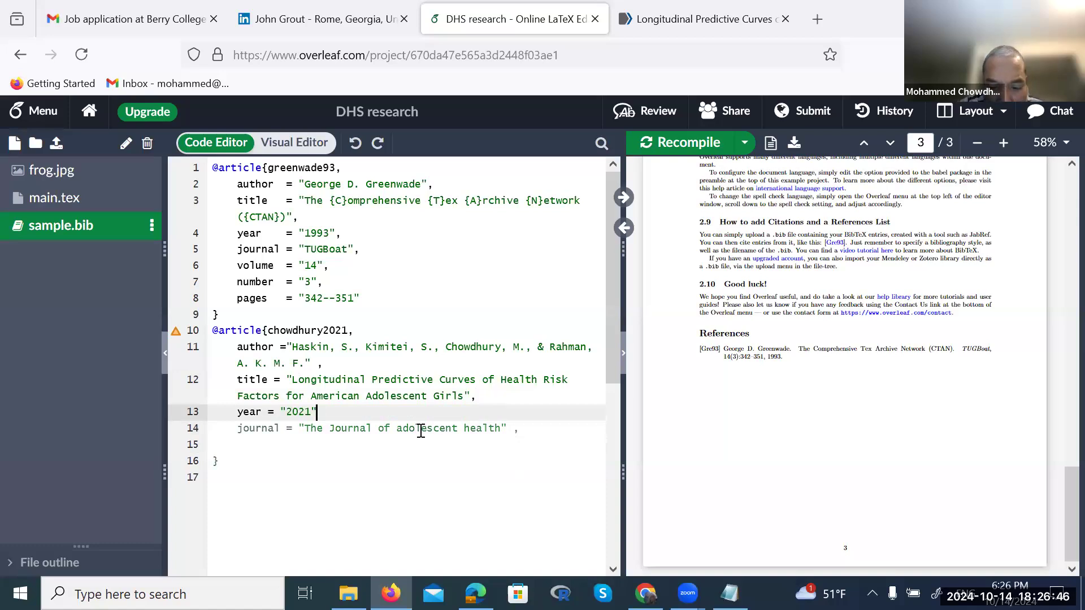
{"action": "type", "text": ","}
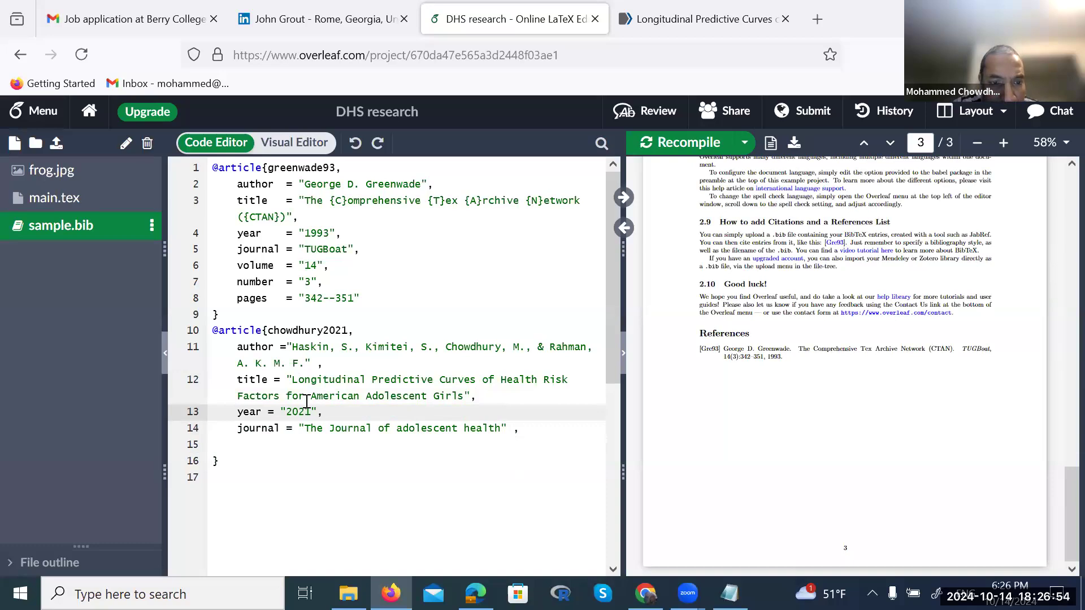
Strip the chowdhury2021 entry's contents and go back to the PubMed article
{"action": "left_click_drag", "start_coordinate": [520, 428], "coordinate": [273, 332]}
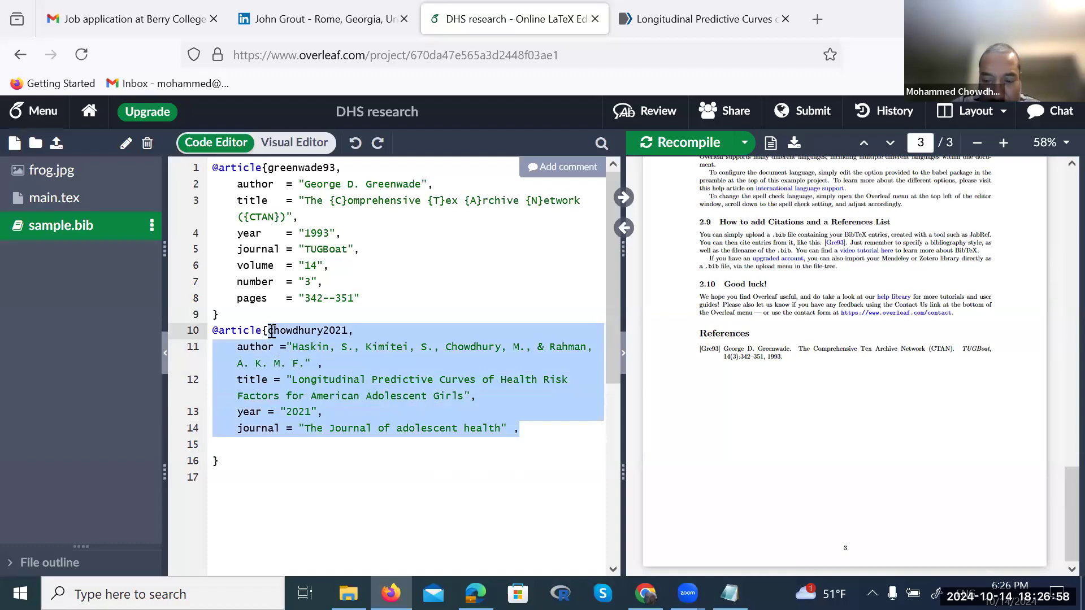
{"action": "key", "text": "BackSpace"}
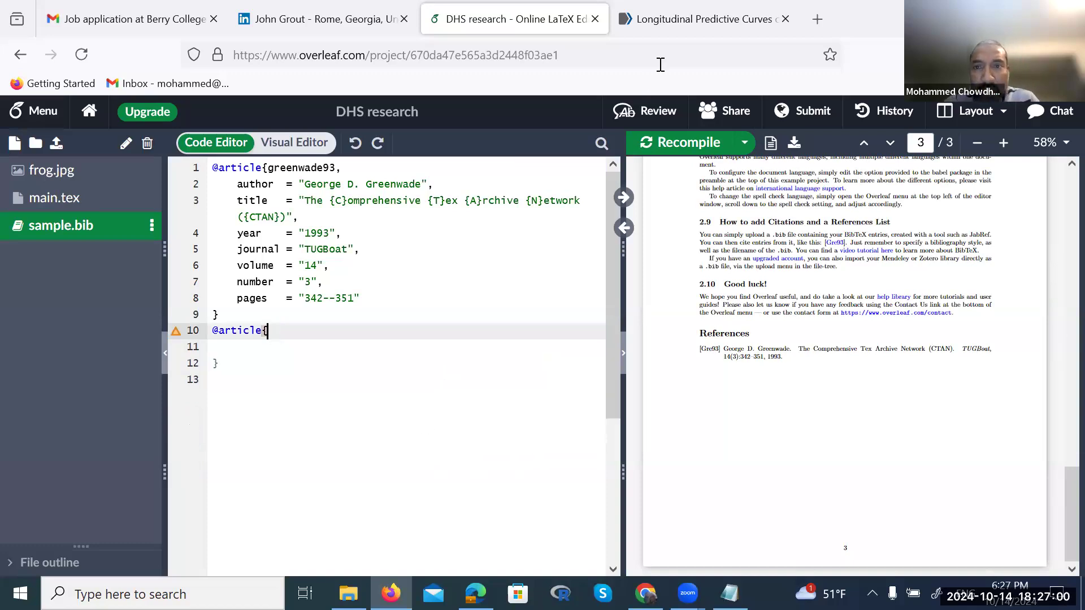
{"action": "left_click", "coordinate": [701, 18]}
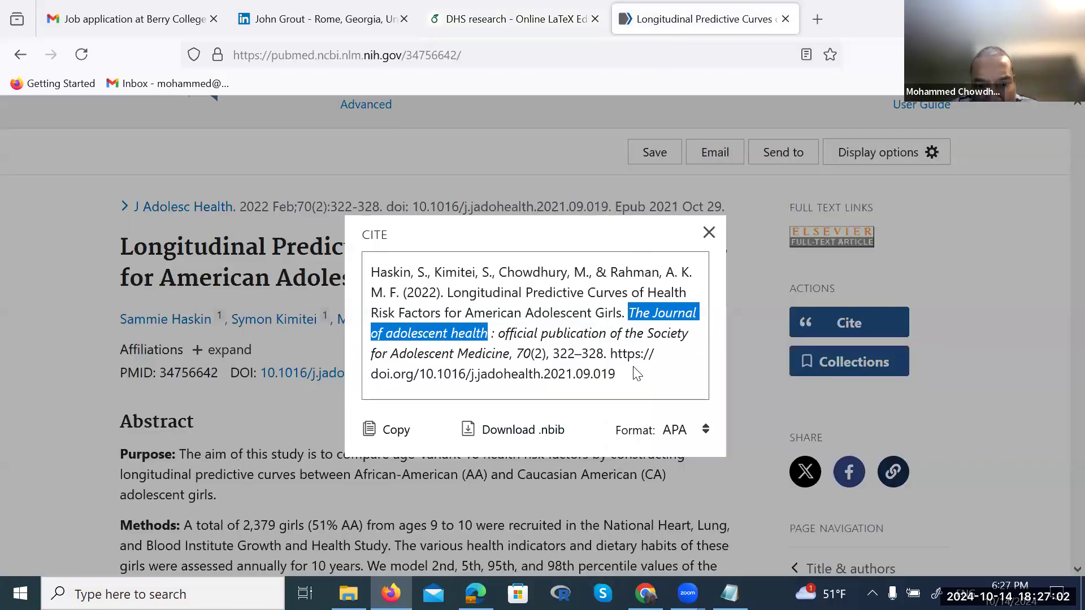
Preview the PubMed citation in AMA format, then switch it back to APA
{"action": "left_click", "coordinate": [636, 374]}
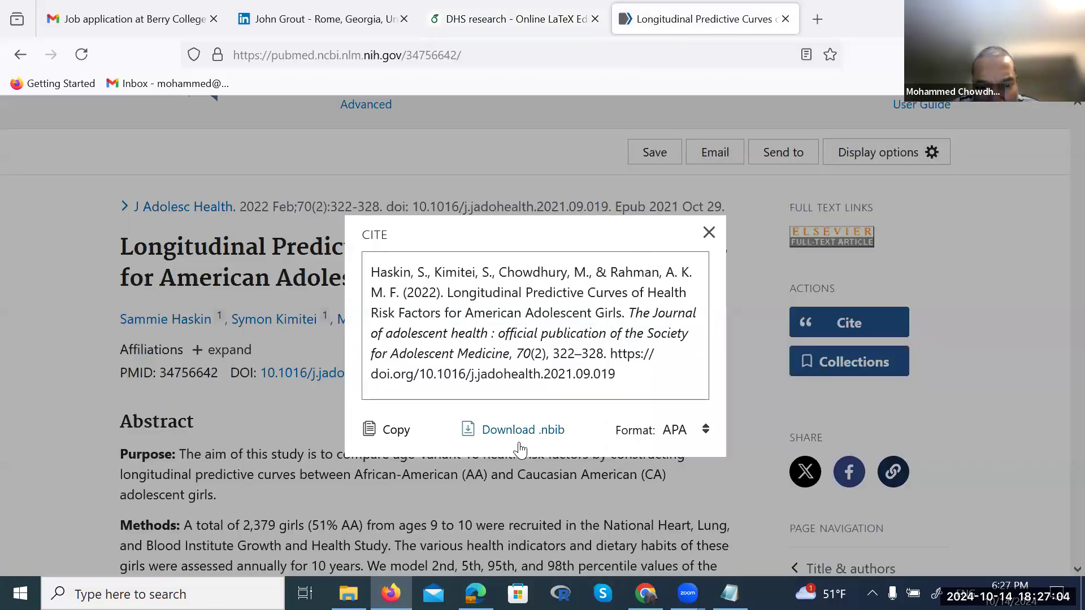
{"action": "left_click", "coordinate": [705, 431]}
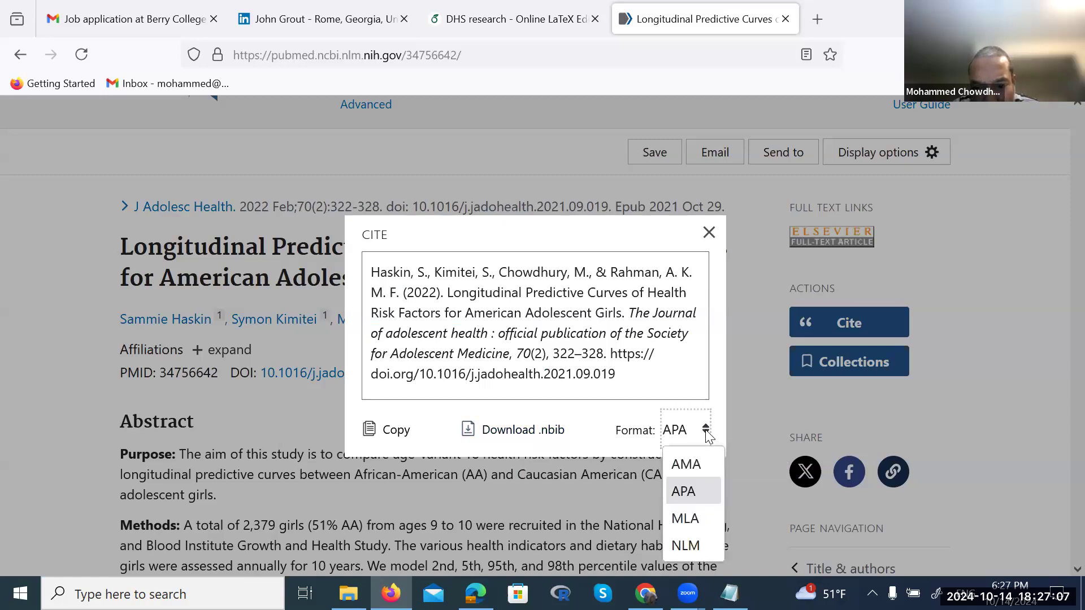
{"action": "left_click", "coordinate": [696, 469]}
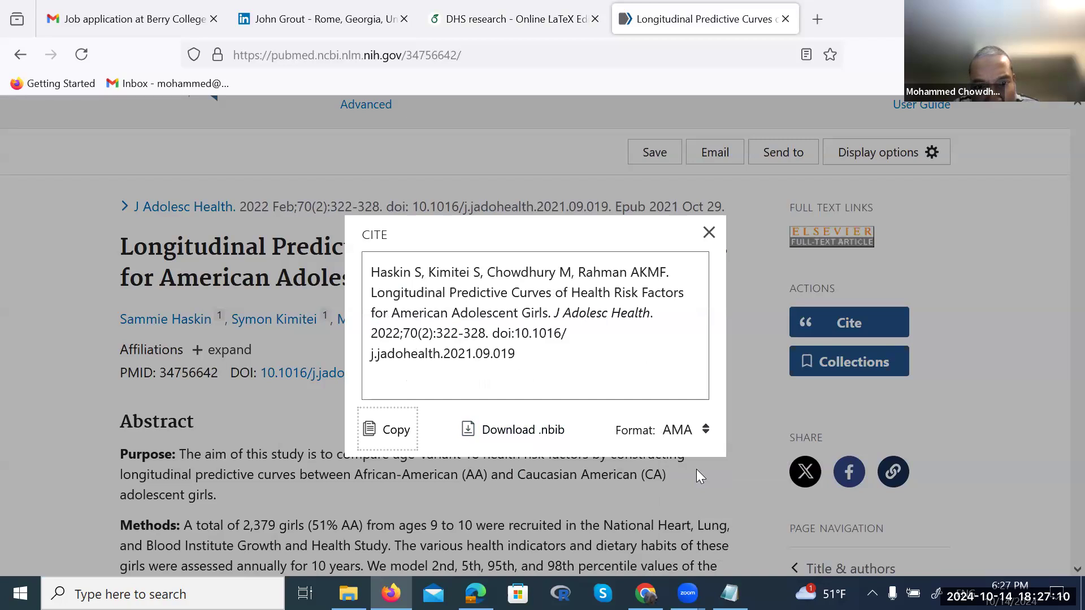
{"action": "left_click", "coordinate": [707, 430]}
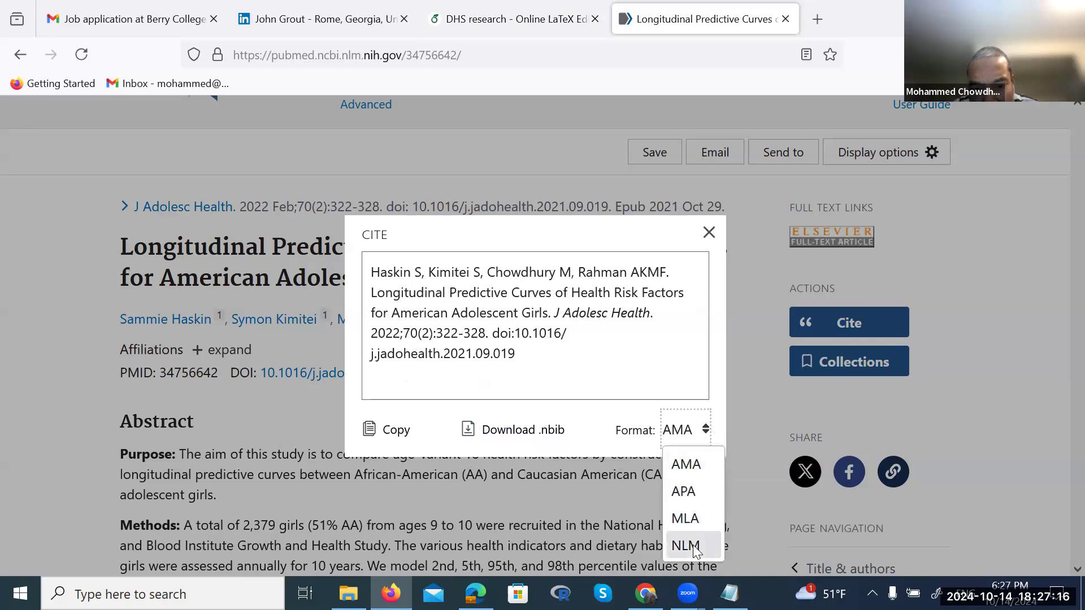
{"action": "left_click", "coordinate": [694, 493]}
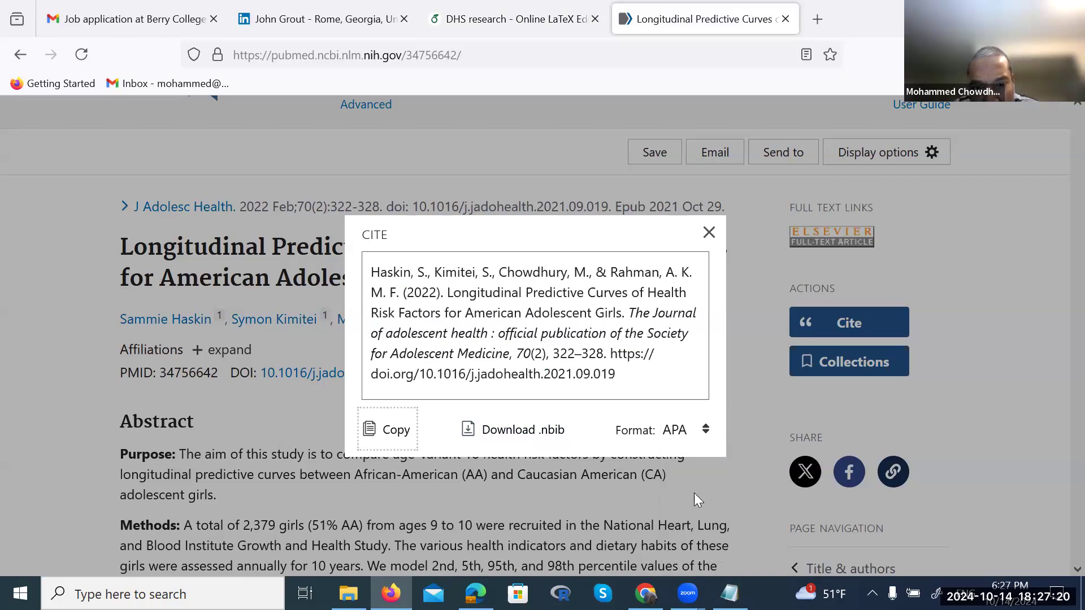
Copy the full APA citation and return to the Overleaf project
{"action": "left_click_drag", "start_coordinate": [616, 376], "coordinate": [540, 375]}
{"action": "left_click_drag", "start_coordinate": [401, 320], "coordinate": [364, 271]}
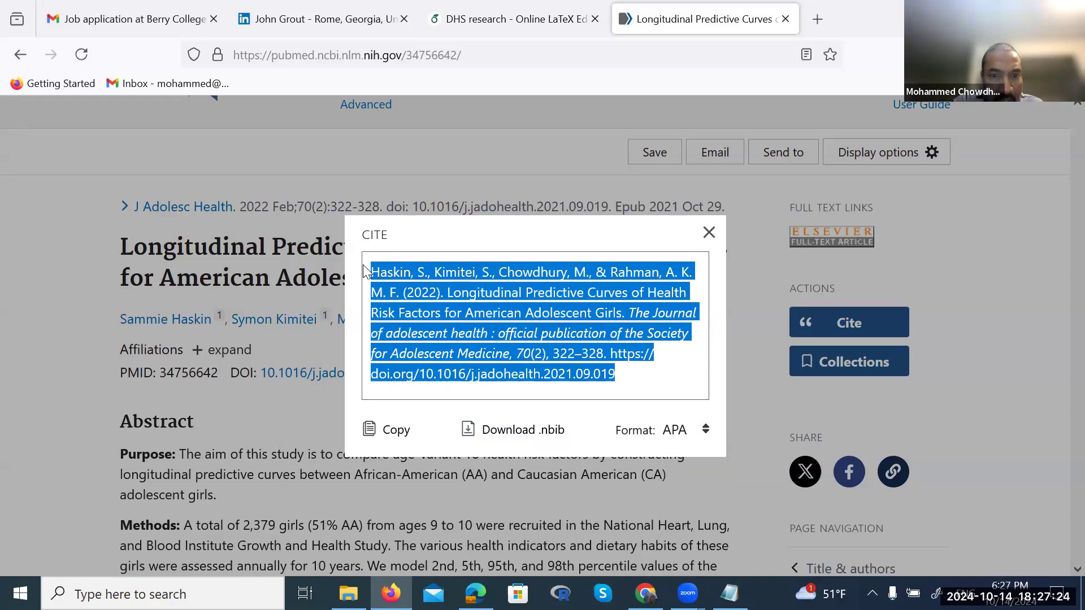
{"action": "left_click", "coordinate": [387, 434]}
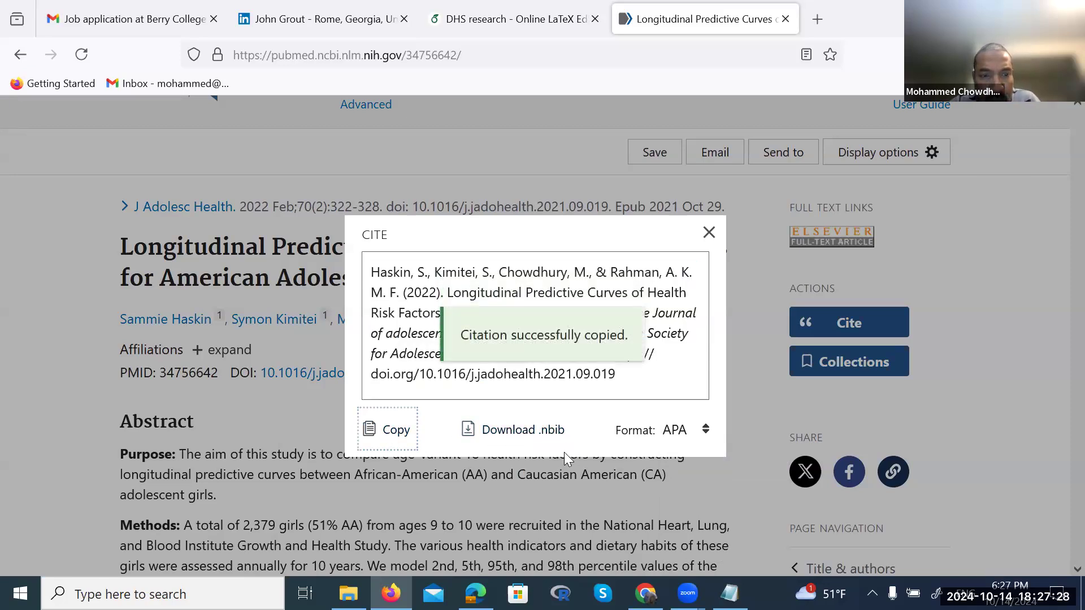
{"action": "key", "text": "alt+Tab"}
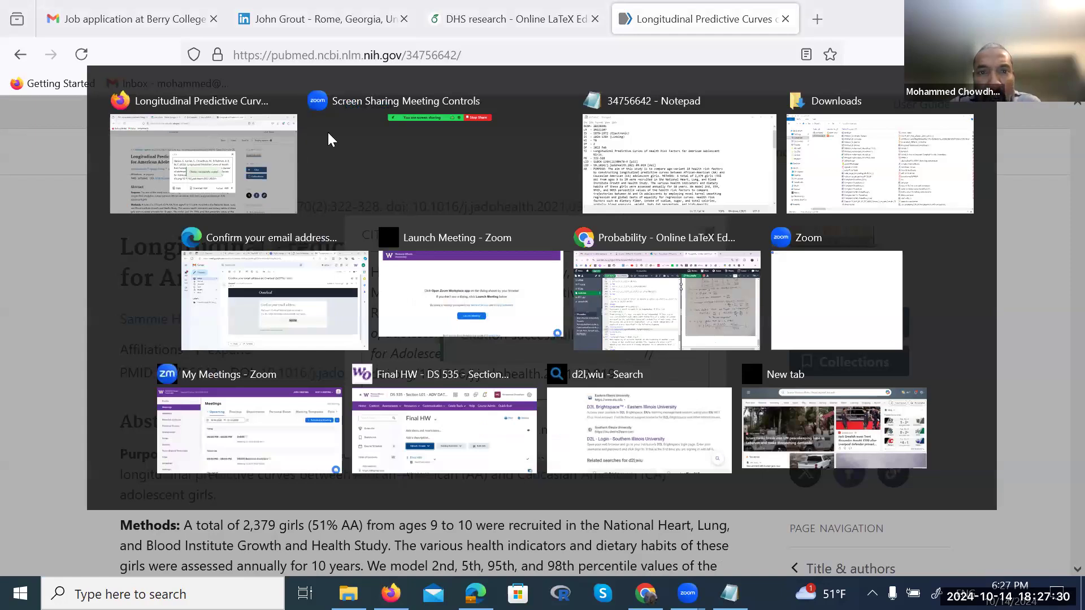
{"action": "key", "text": "Escape"}
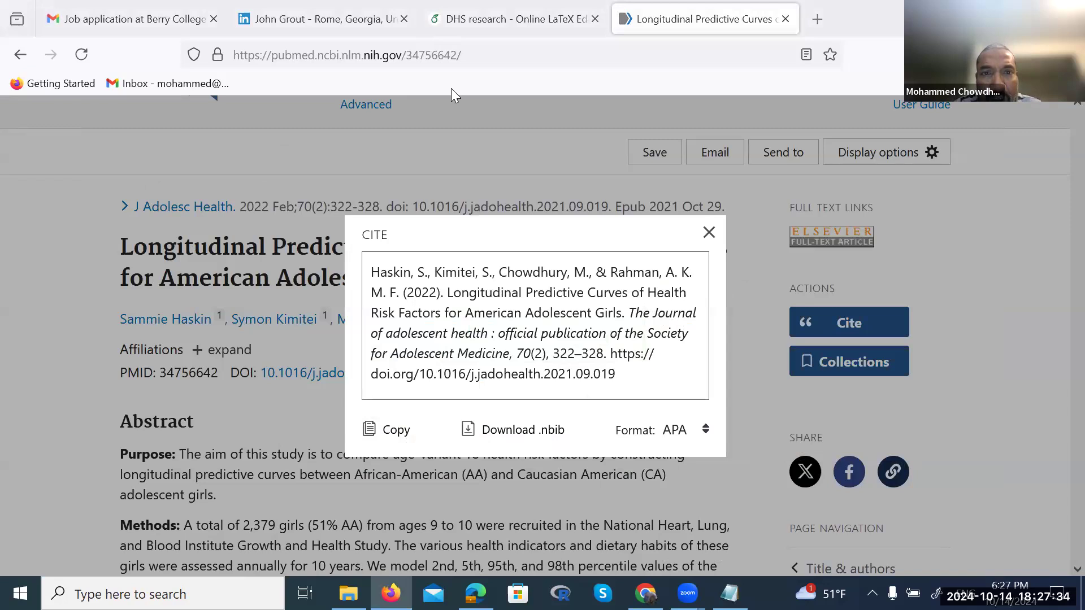
{"action": "left_click", "coordinate": [508, 19]}
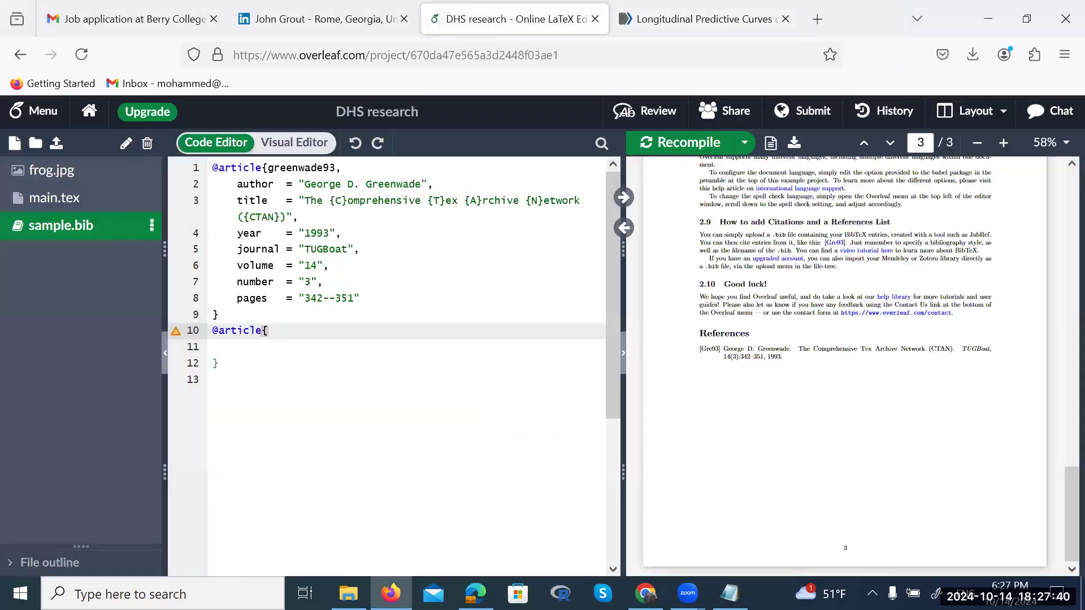
{"action": "key", "text": "ctrl+v"}
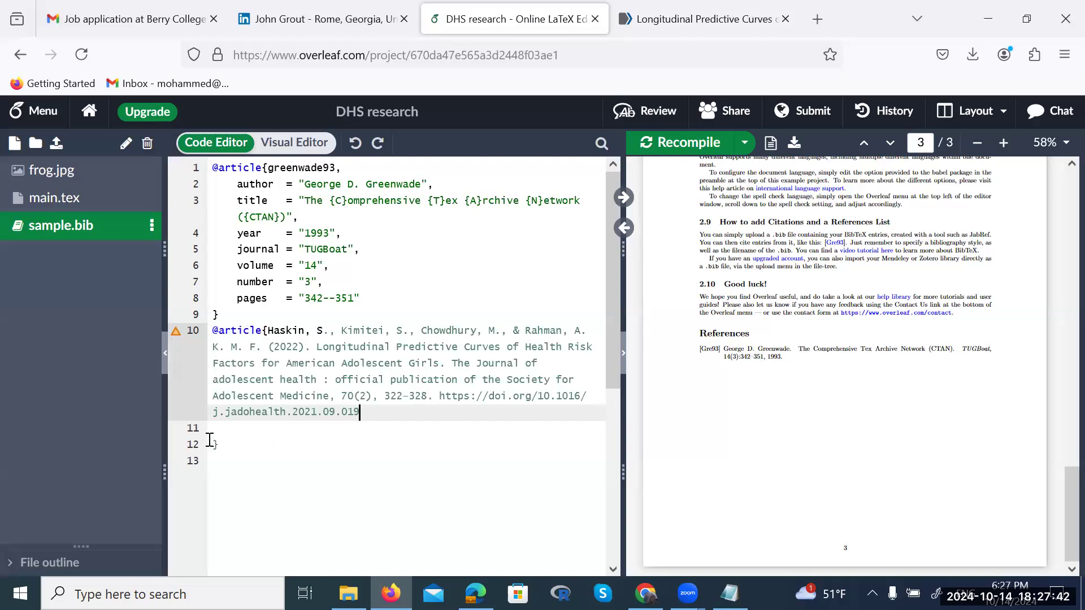
{"action": "left_click", "coordinate": [210, 442]}
{"action": "key", "text": "BackSpace"}
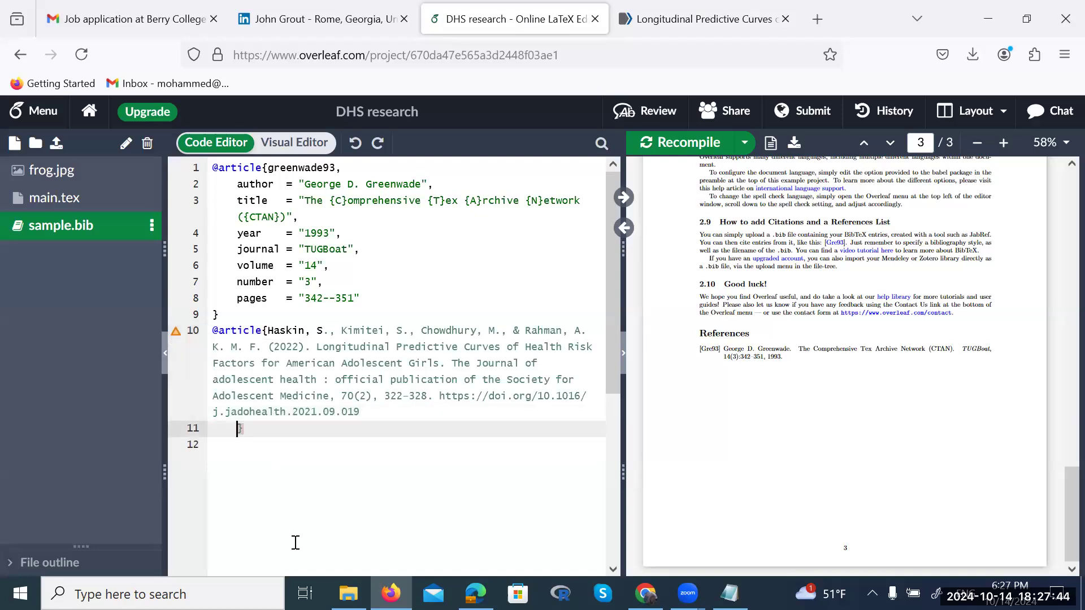
{"action": "key", "text": "BackSpace"}
Search Google in a new tab for the researcher's name plus 'google scholar'
{"action": "left_click", "coordinate": [820, 17]}
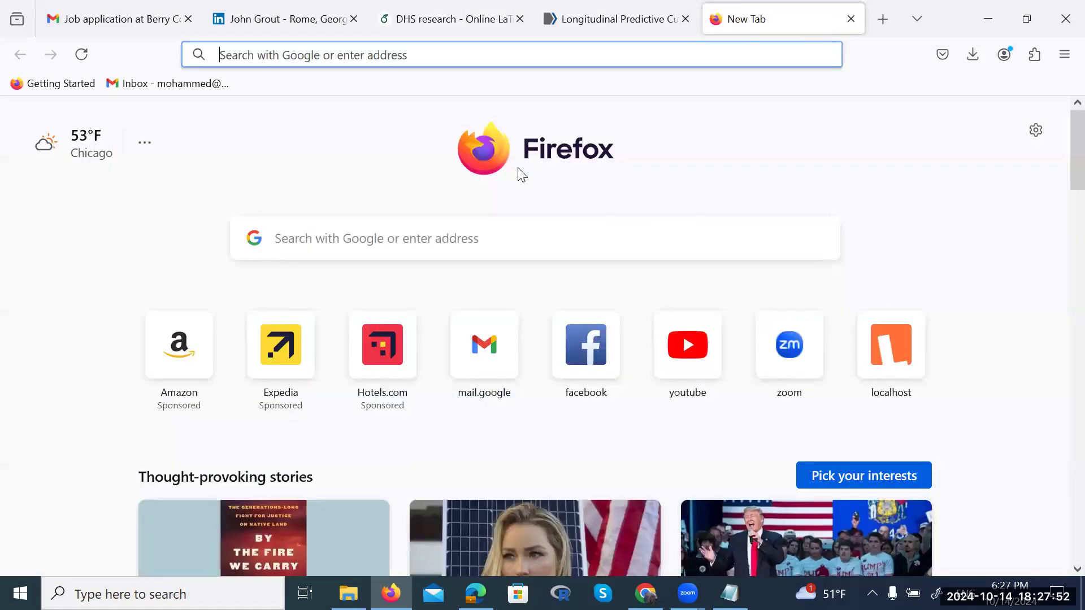
{"action": "type", "text": "goo"}
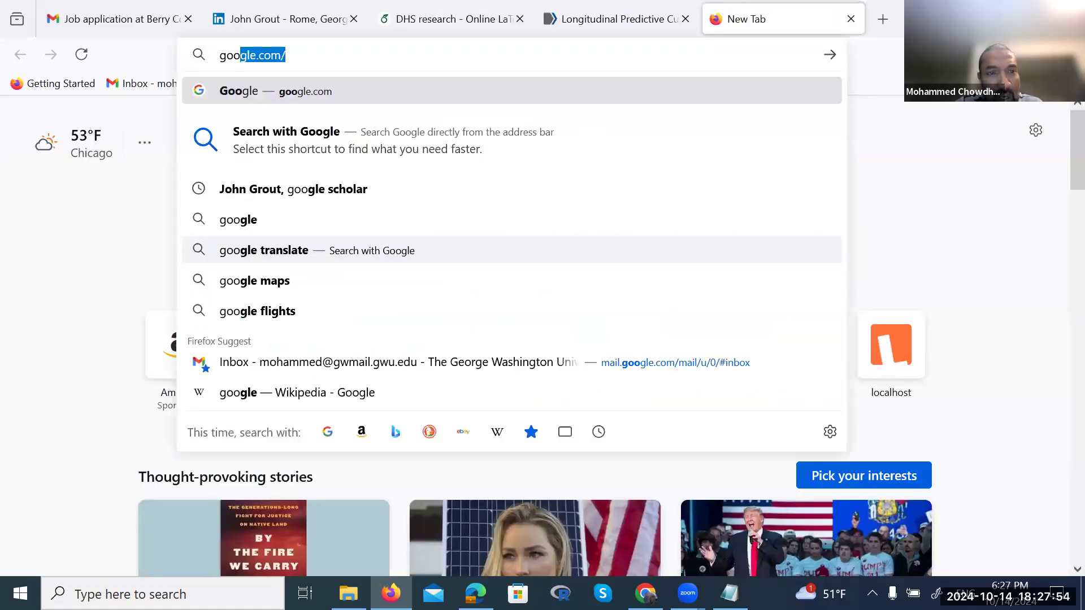
{"action": "key", "text": "BackSpace"}
{"action": "key", "text": "BackSpace"}
{"action": "key", "text": "BackSpace"}
{"action": "key", "text": "BackSpace"}
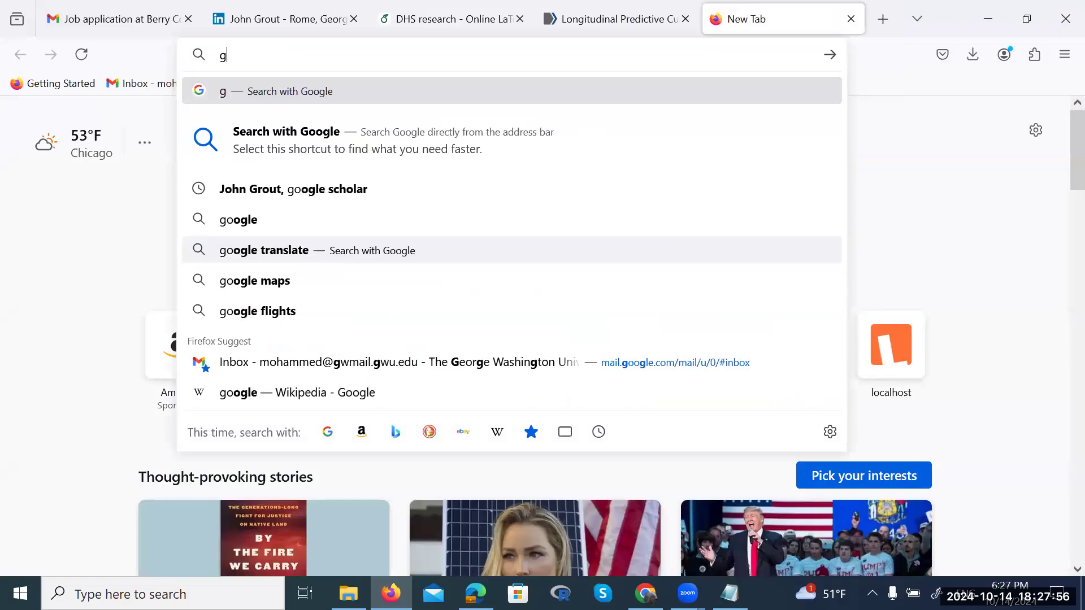
{"action": "left_click", "coordinate": [28, 334]}
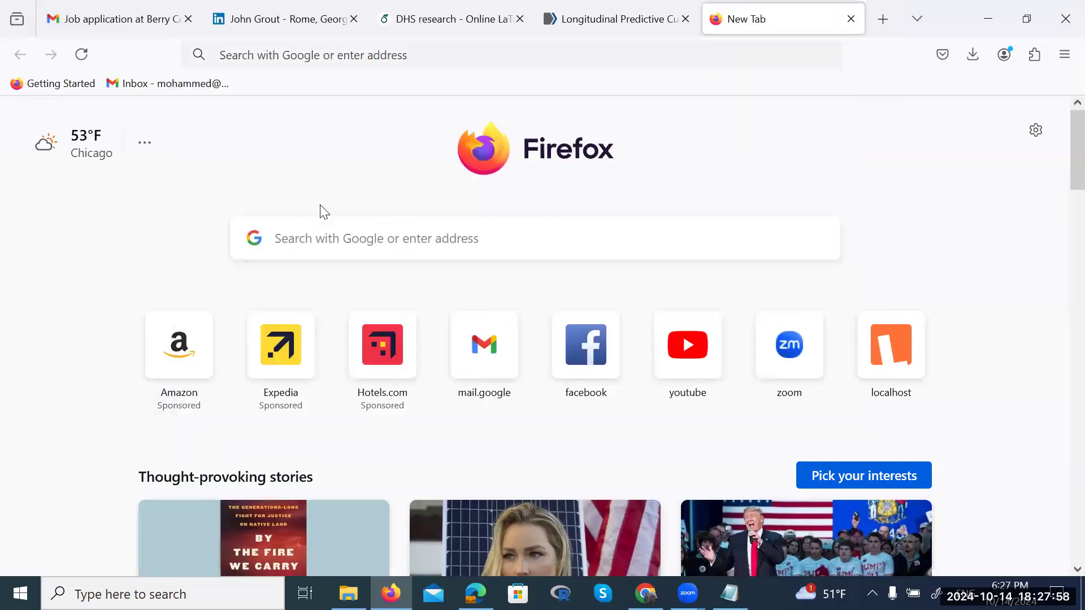
{"action": "left_click", "coordinate": [328, 243]}
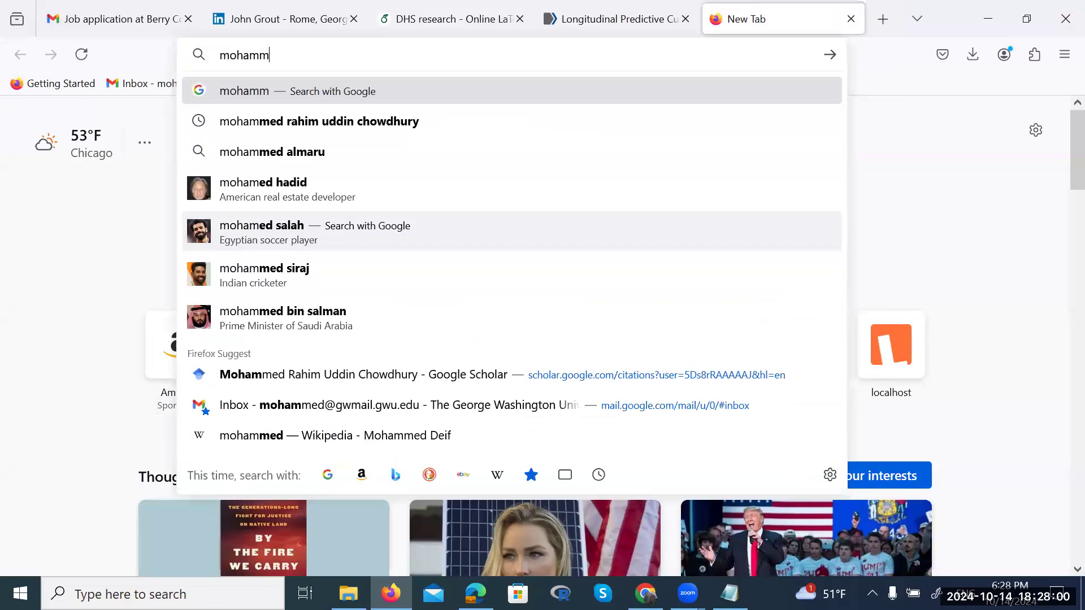
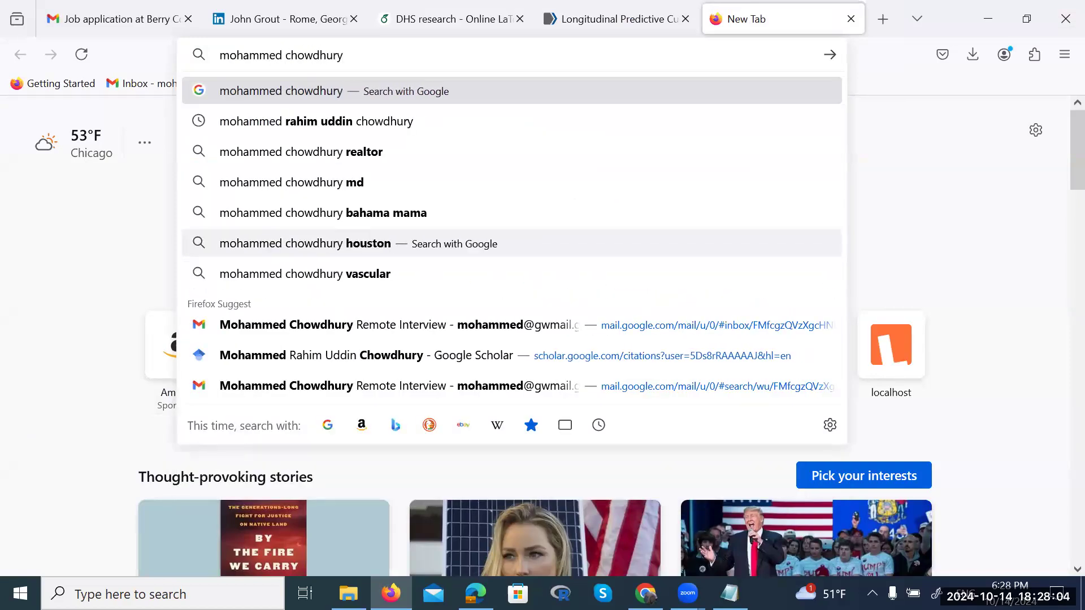
{"action": "type", "text": " google s"}
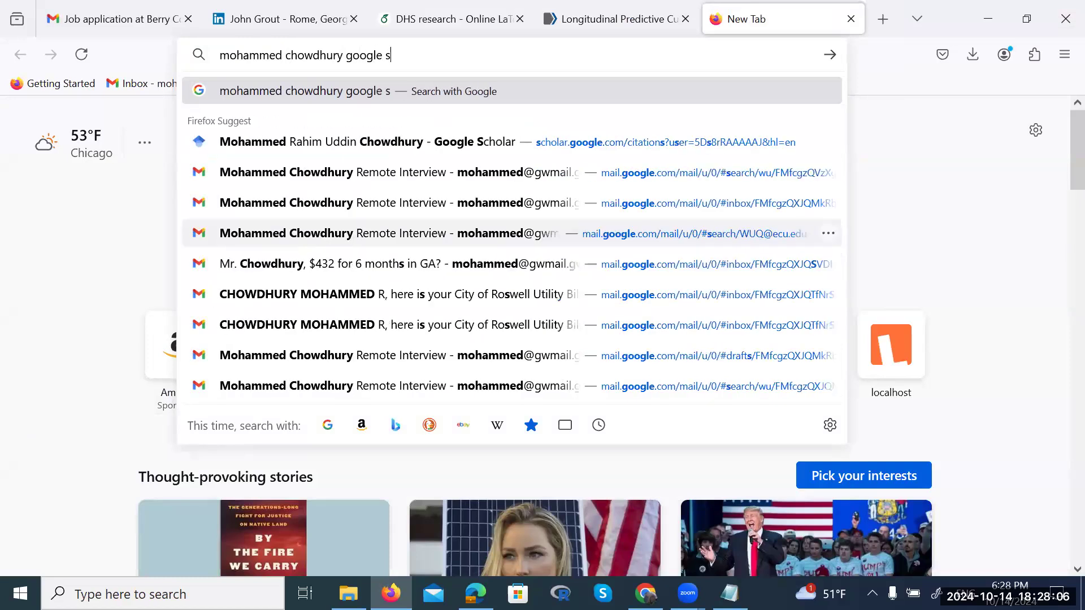
{"action": "type", "text": "cholar"}
{"action": "key", "text": "Return"}
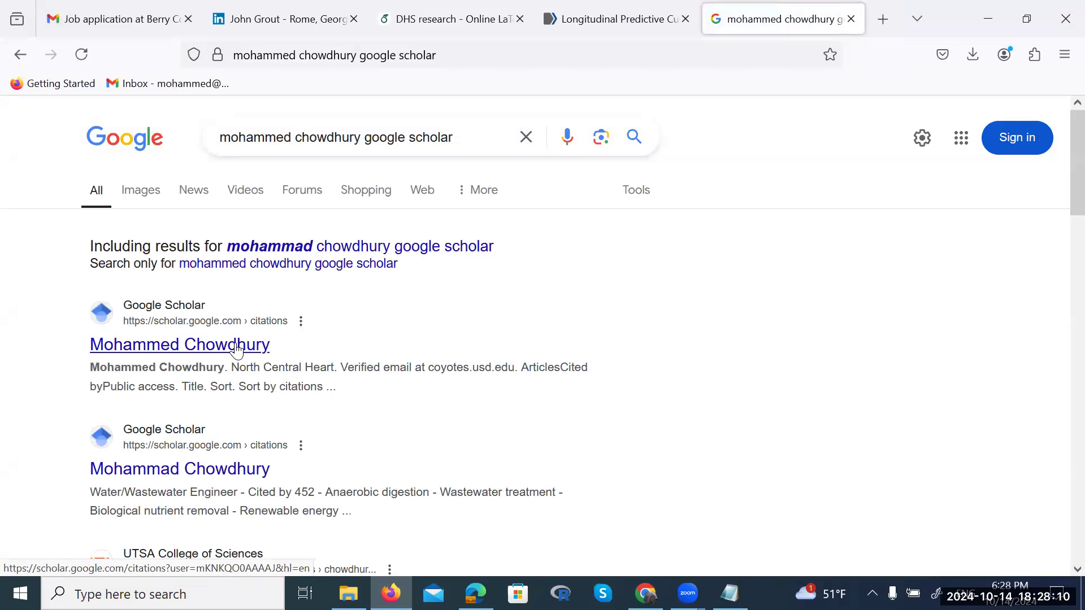
Refine the search with the researcher's full name and open their Google Scholar profile
{"action": "left_click", "coordinate": [236, 350]}
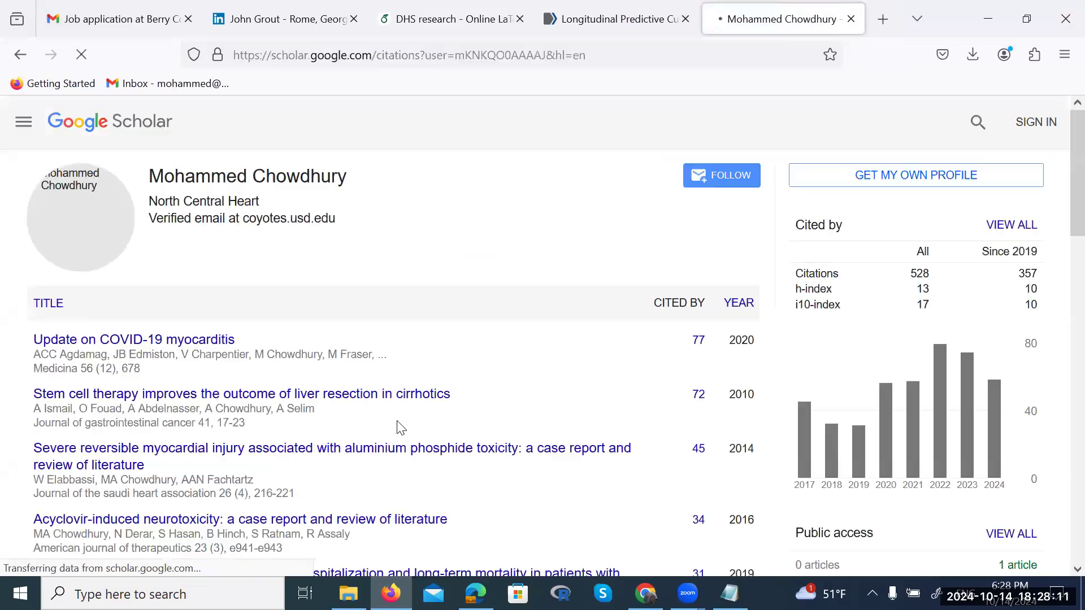
{"action": "left_click", "coordinate": [20, 54]}
{"action": "scroll", "coordinate": [330, 345], "scroll_direction": "down", "scroll_amount": 1}
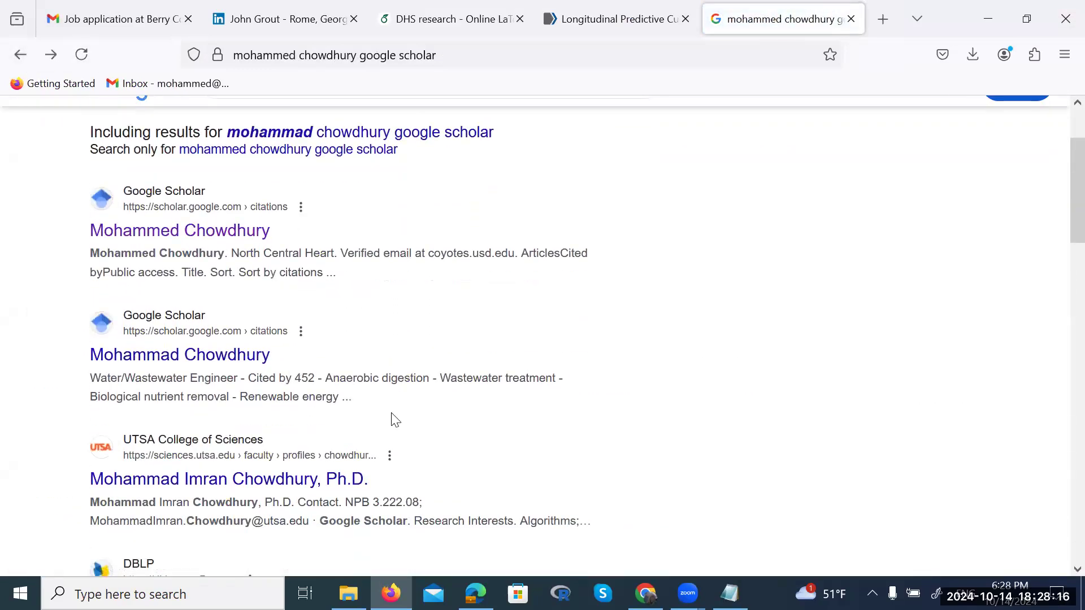
{"action": "scroll", "coordinate": [395, 420], "scroll_direction": "up", "scroll_amount": 2}
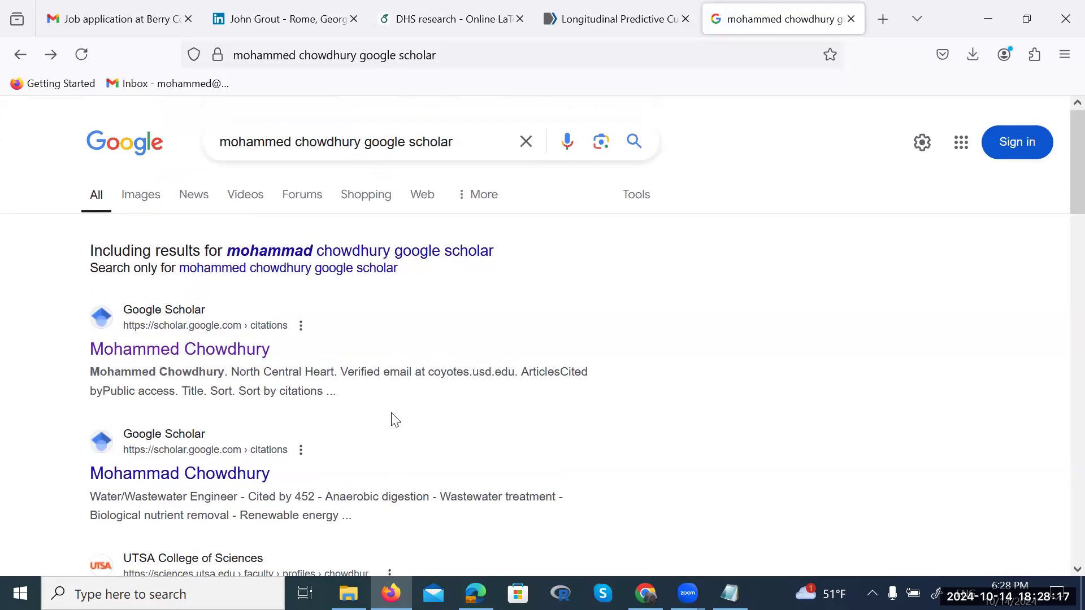
{"action": "left_click", "coordinate": [320, 146]}
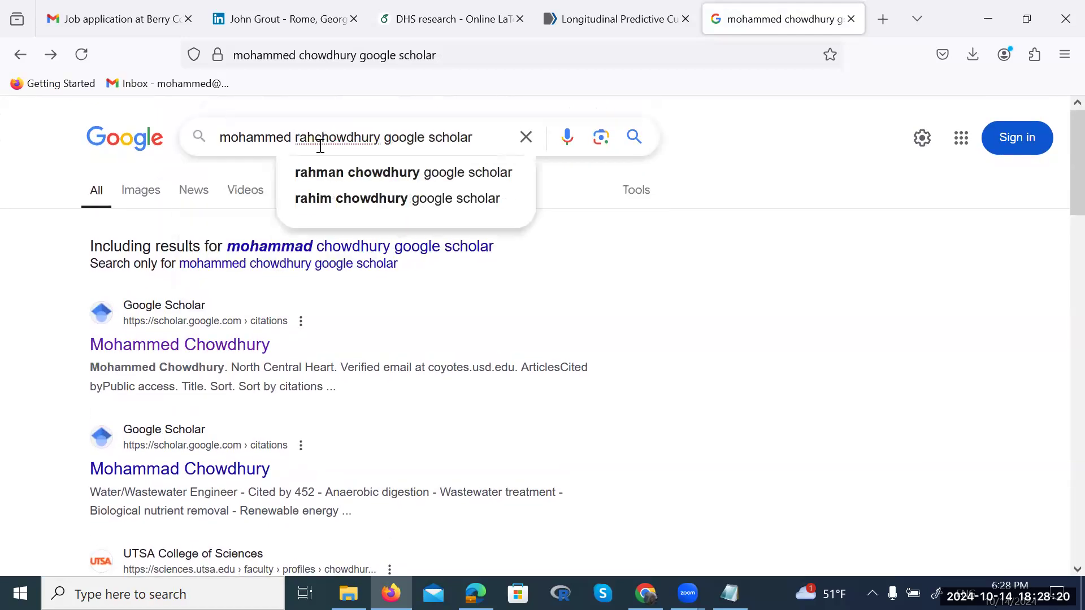
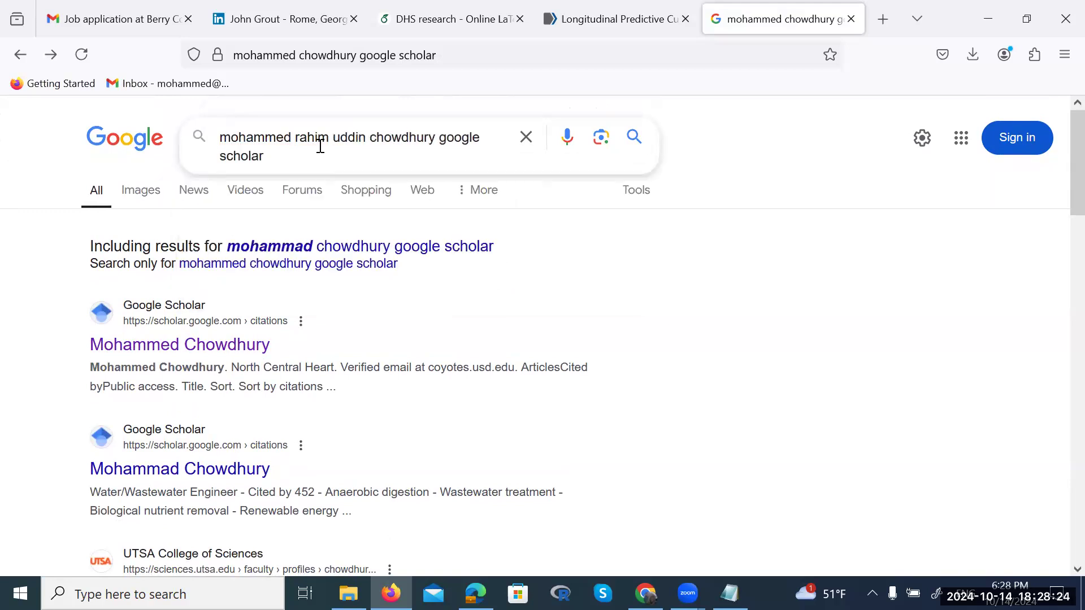
{"action": "key", "text": "Return"}
{"action": "left_click", "coordinate": [209, 288]}
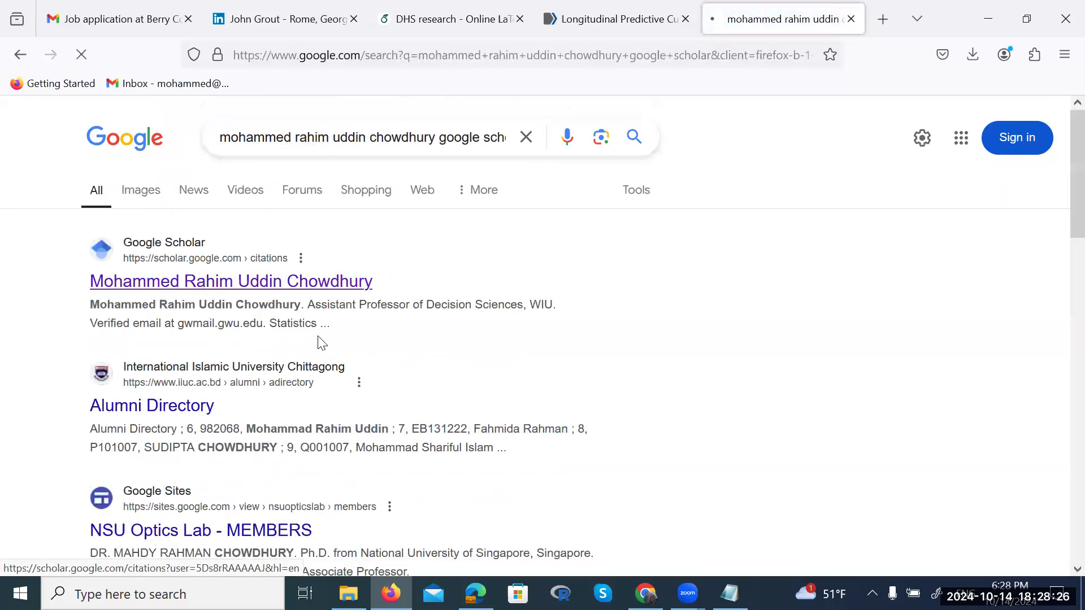
Open the Longitudinal Predictive Curves article details and check its 6 versions
{"action": "scroll", "coordinate": [461, 407], "scroll_direction": "down", "scroll_amount": 2}
{"action": "scroll", "coordinate": [462, 407], "scroll_direction": "down", "scroll_amount": 4}
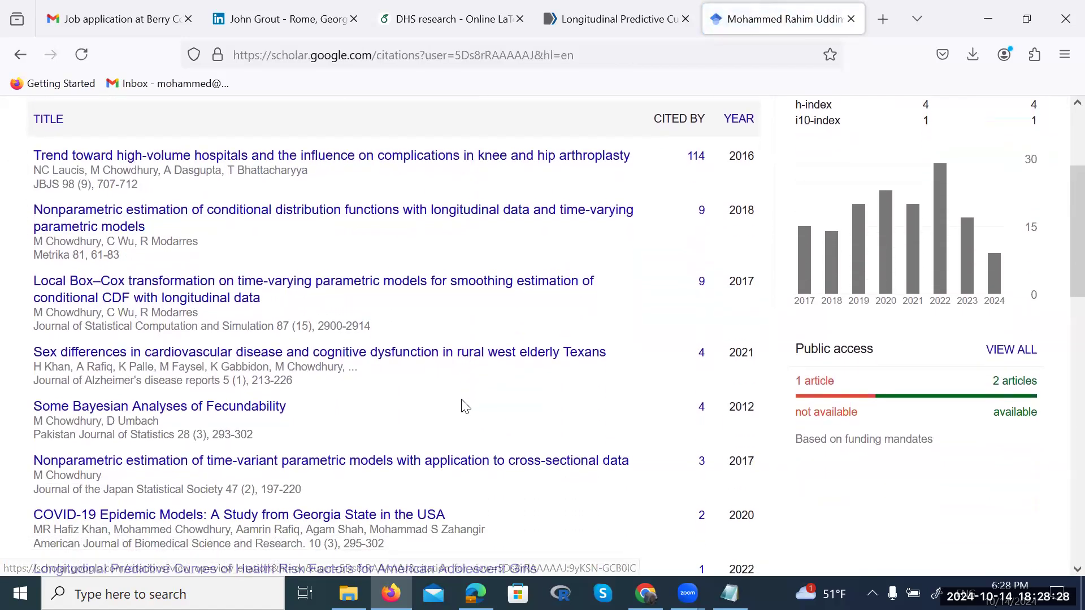
{"action": "left_click", "coordinate": [369, 439]}
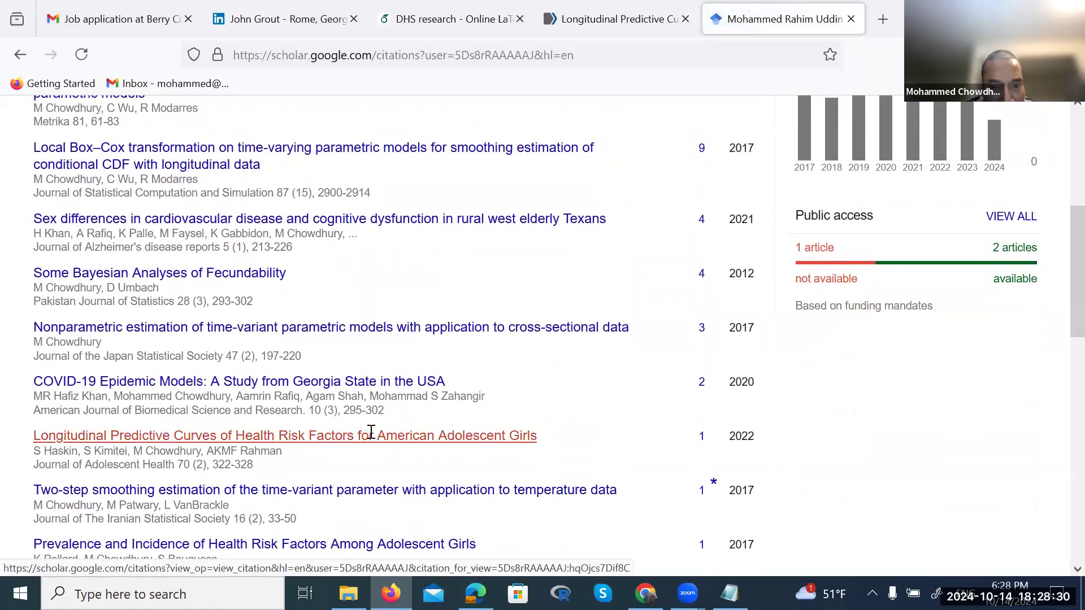
{"action": "scroll", "coordinate": [598, 415], "scroll_direction": "down", "scroll_amount": 4}
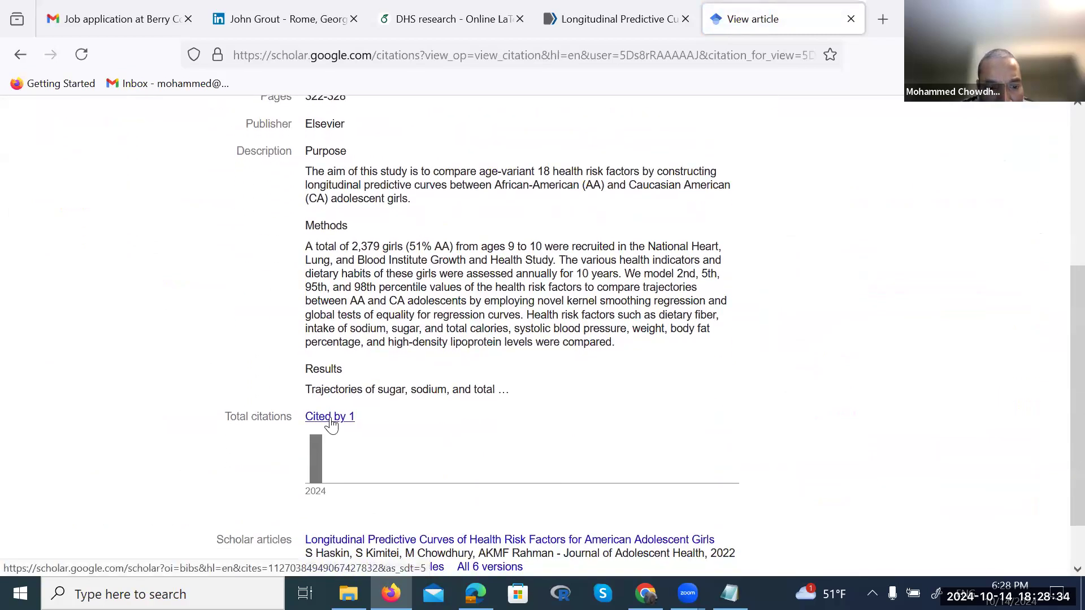
{"action": "scroll", "coordinate": [486, 486], "scroll_direction": "down", "scroll_amount": 1}
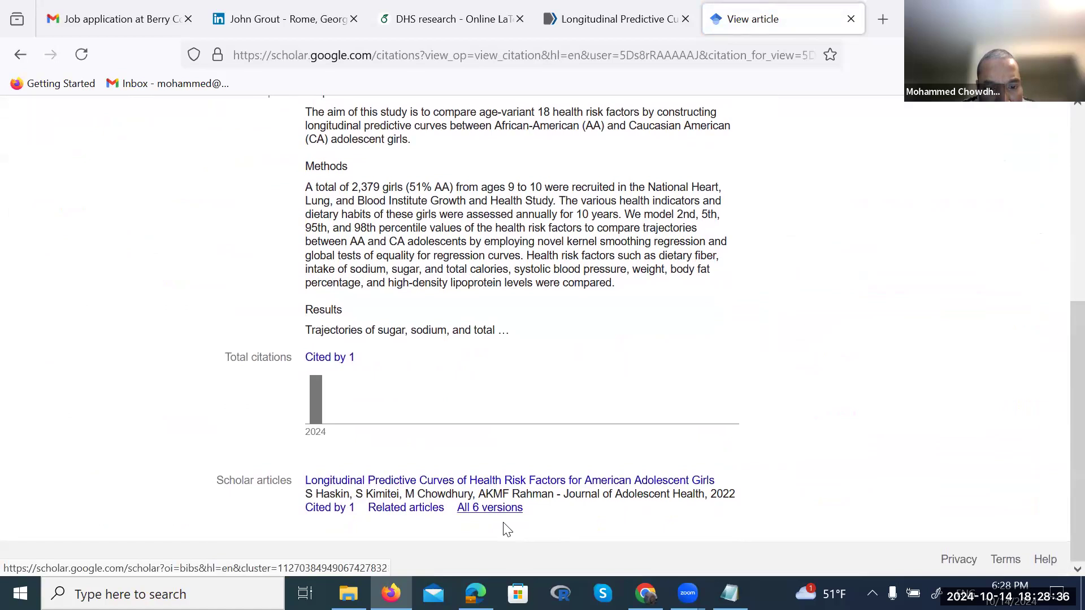
{"action": "left_click", "coordinate": [485, 510]}
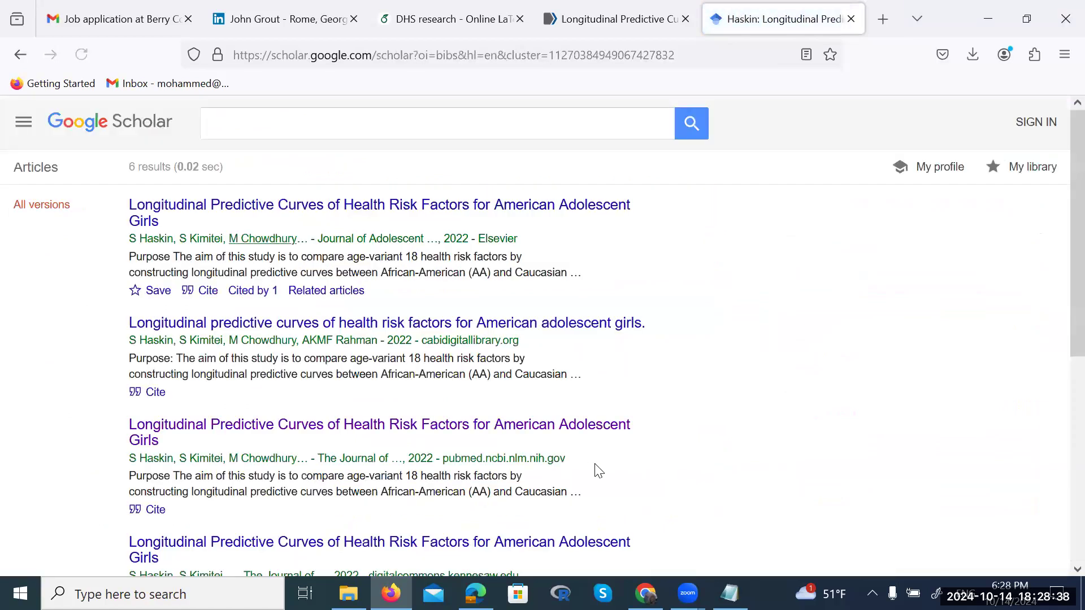
{"action": "left_click", "coordinate": [17, 56]}
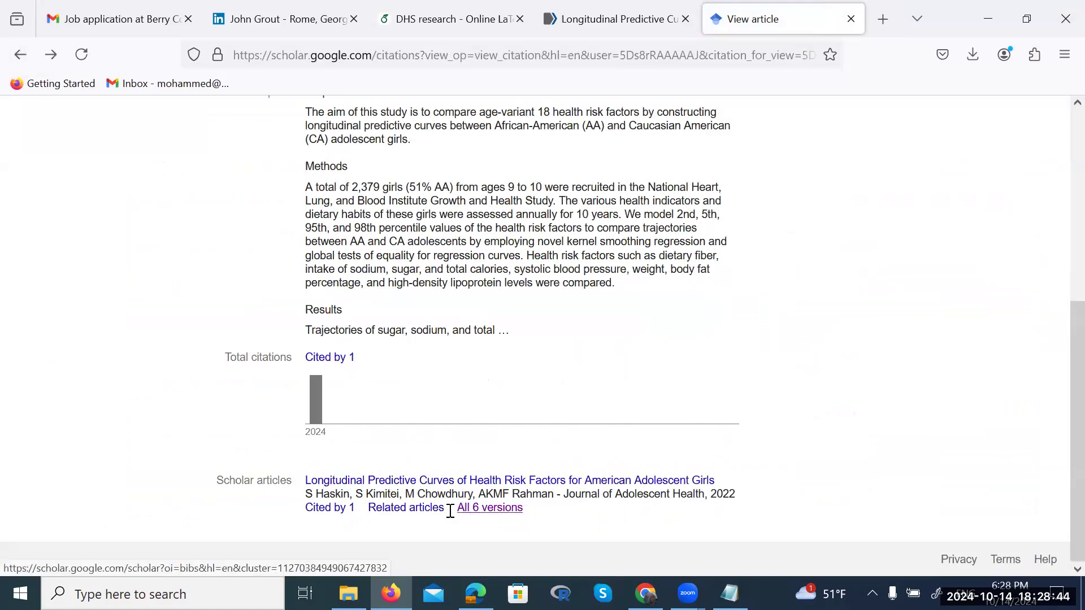
{"action": "scroll", "coordinate": [405, 458], "scroll_direction": "up", "scroll_amount": 5}
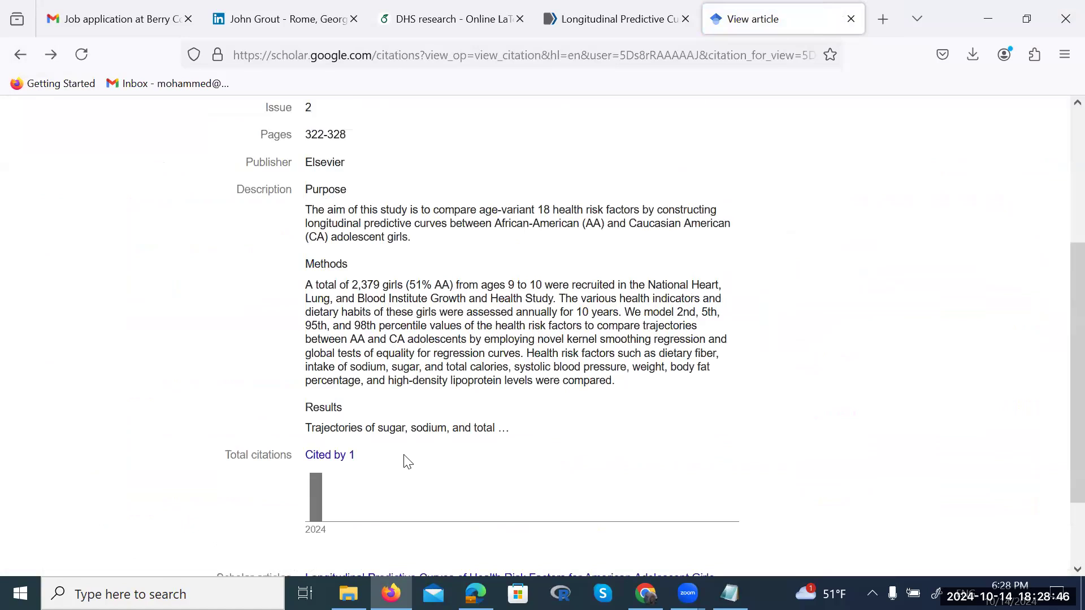
{"action": "scroll", "coordinate": [405, 454], "scroll_direction": "down", "scroll_amount": 1}
{"action": "scroll", "coordinate": [405, 454], "scroll_direction": "down", "scroll_amount": 5}
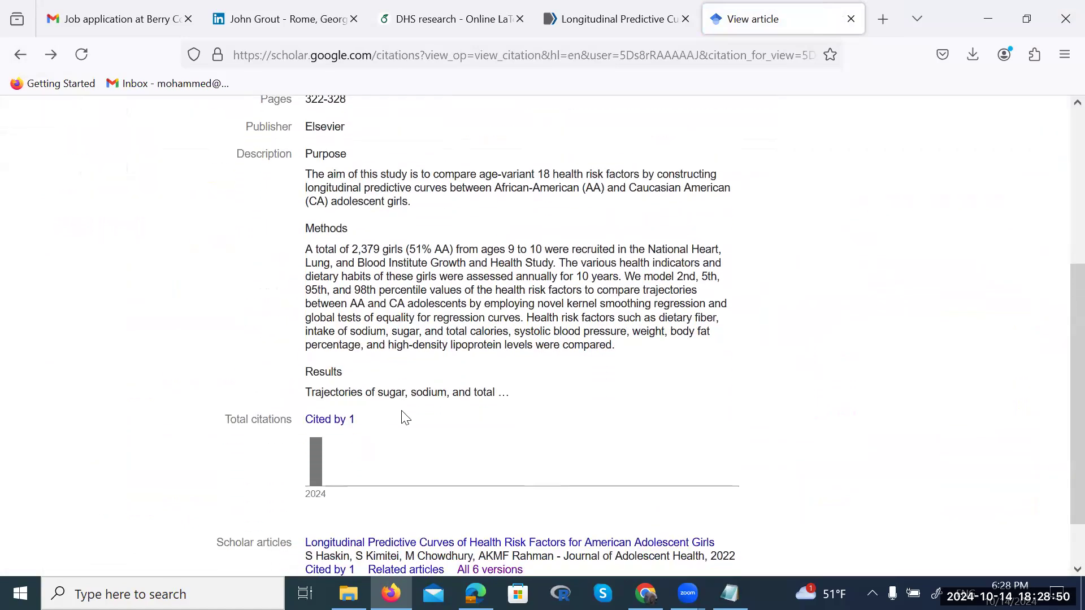
Show the BibTeX entry of the citing paper on famine exposure and cataracts
{"action": "left_click", "coordinate": [326, 420]}
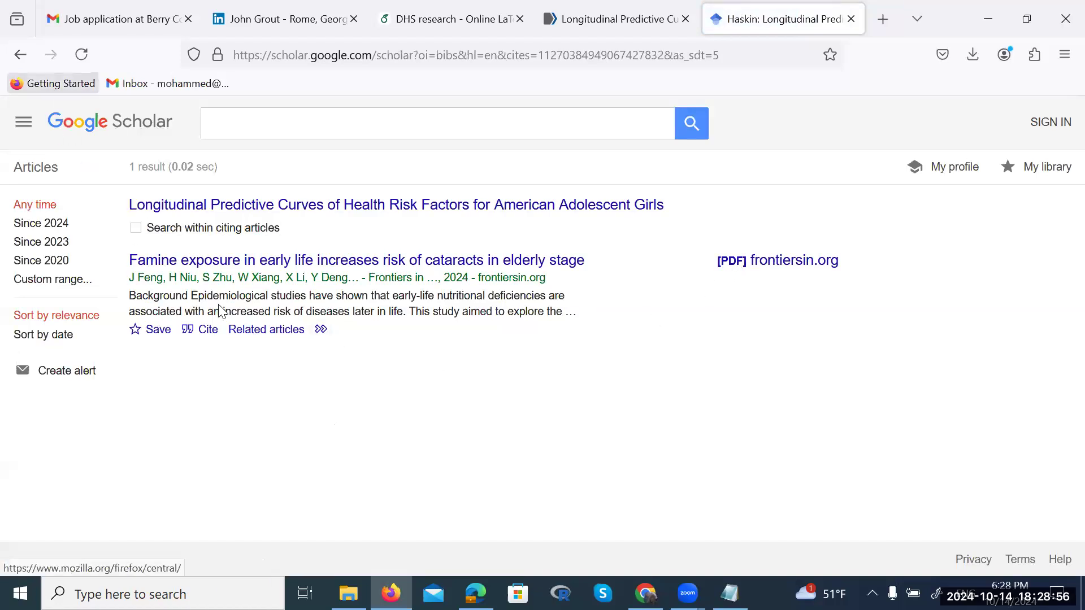
{"action": "left_click", "coordinate": [205, 334]}
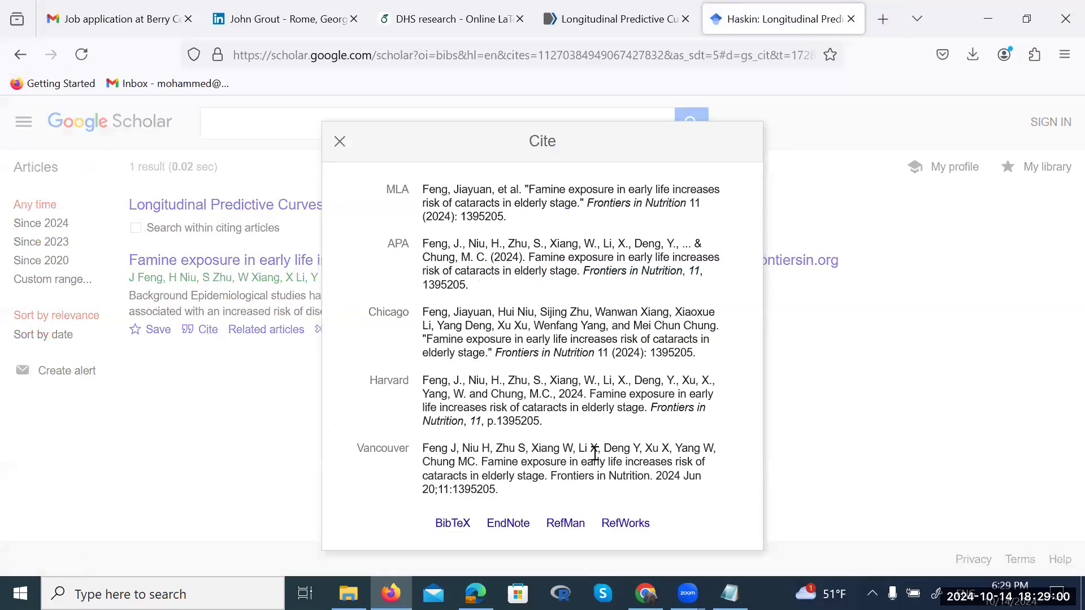
{"action": "left_click", "coordinate": [453, 526]}
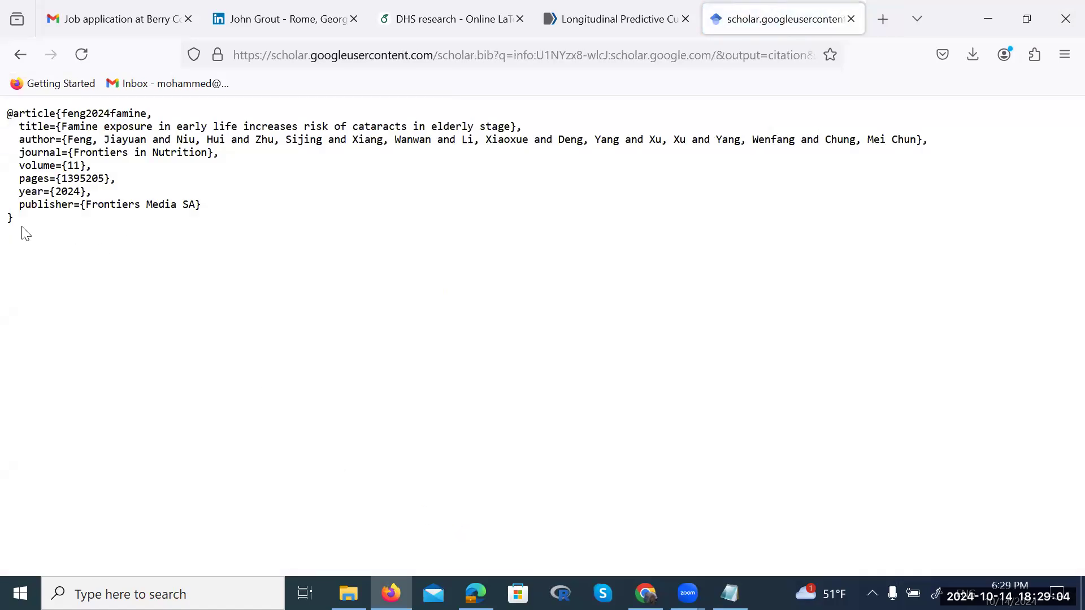
{"action": "left_click_drag", "start_coordinate": [14, 222], "coordinate": [3, 114]}
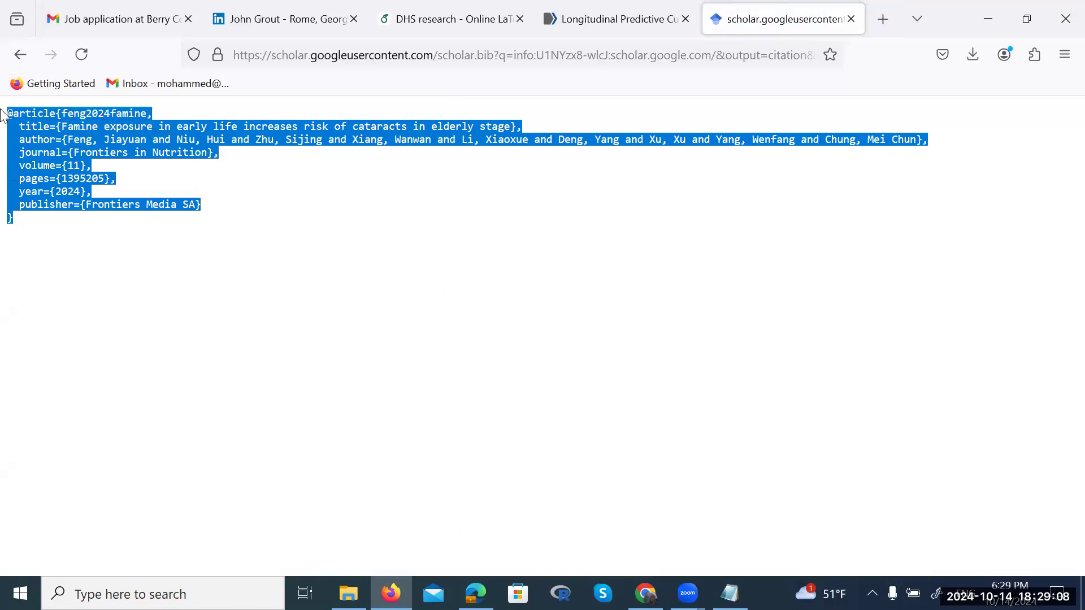
{"action": "left_click", "coordinate": [3, 117]}
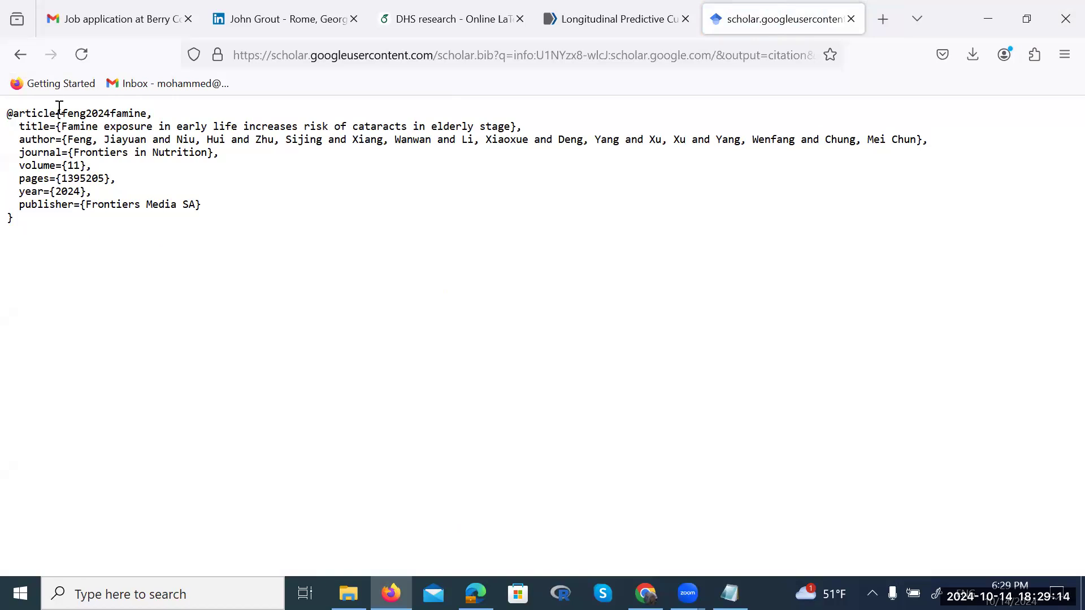
Select the BibTeX entry for the Longitudinal Predictive Curves paper, then return to Overleaf
{"action": "left_click", "coordinate": [19, 57]}
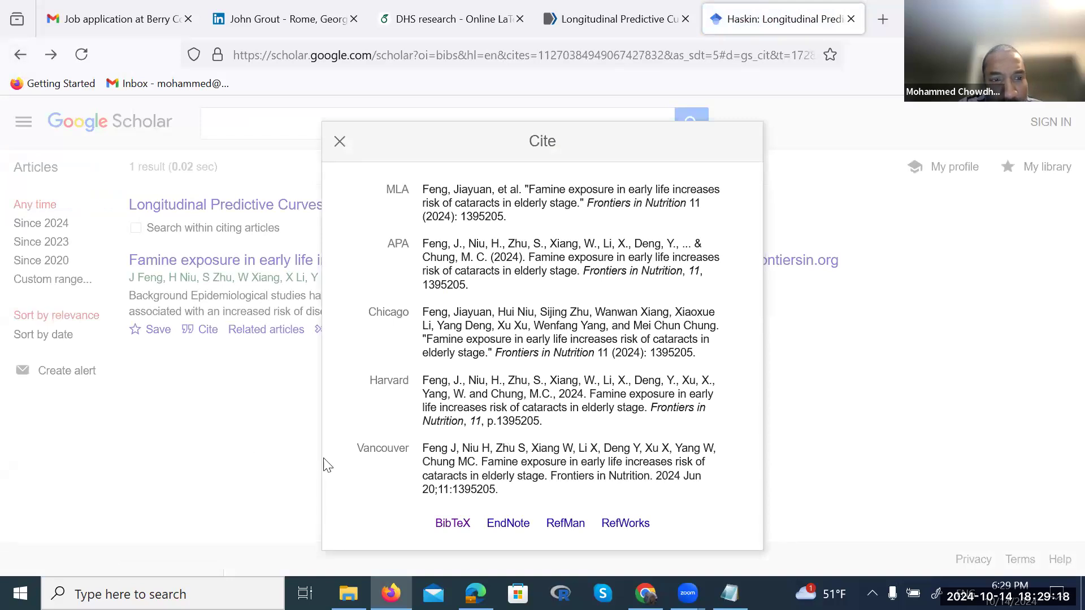
{"action": "left_click", "coordinate": [235, 395]}
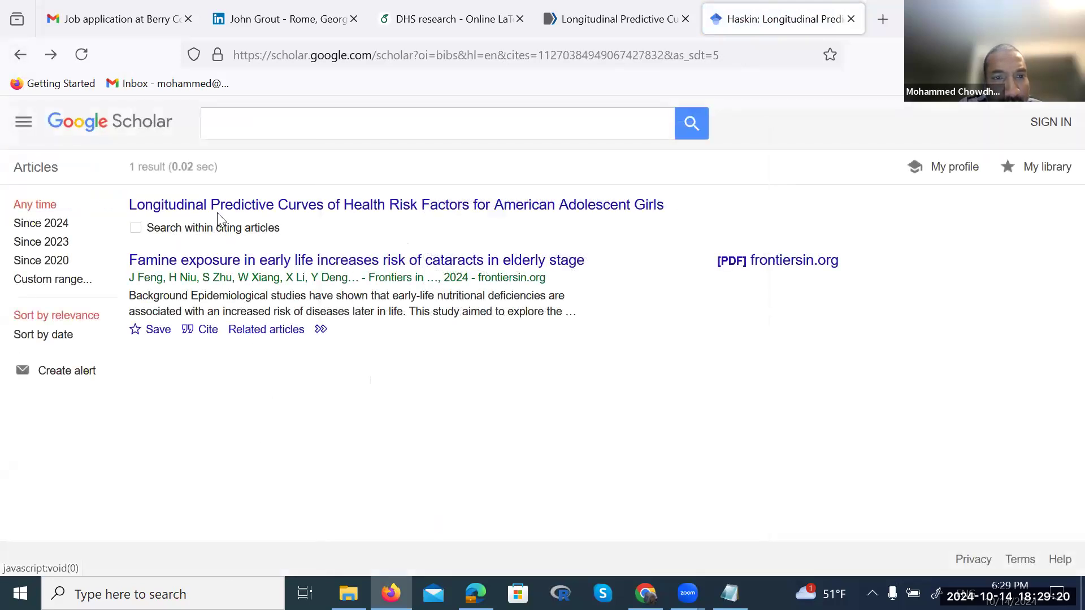
{"action": "left_click", "coordinate": [237, 208]}
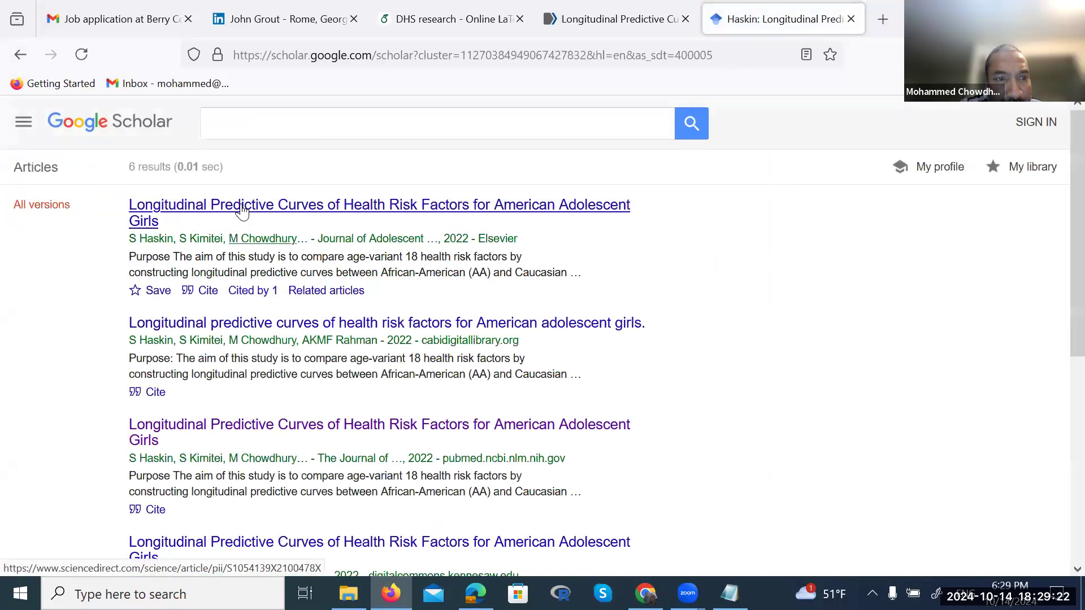
{"action": "left_click", "coordinate": [208, 291]}
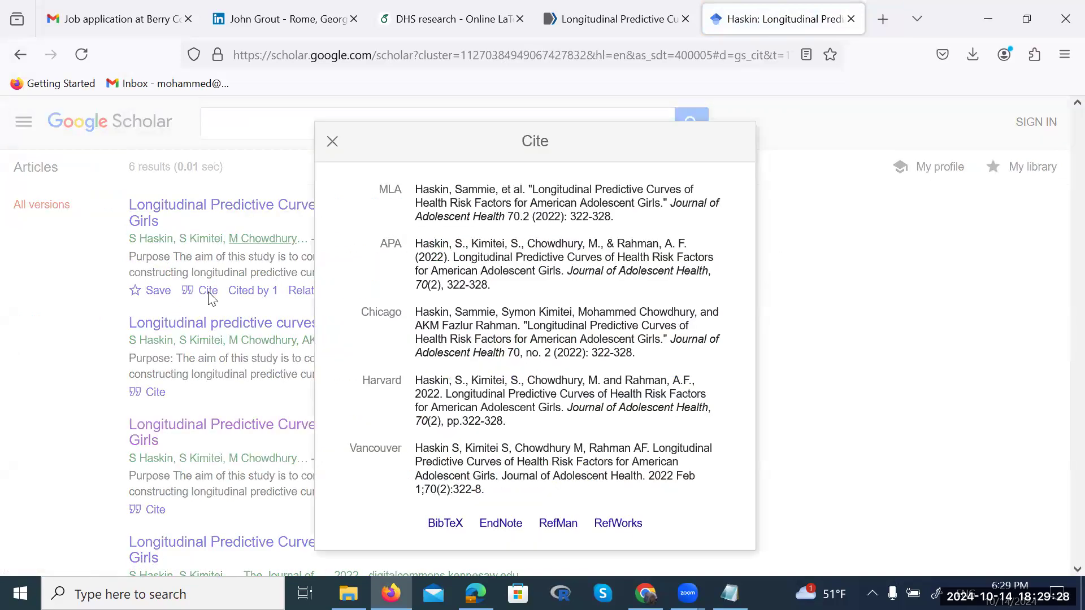
{"action": "left_click", "coordinate": [445, 523]}
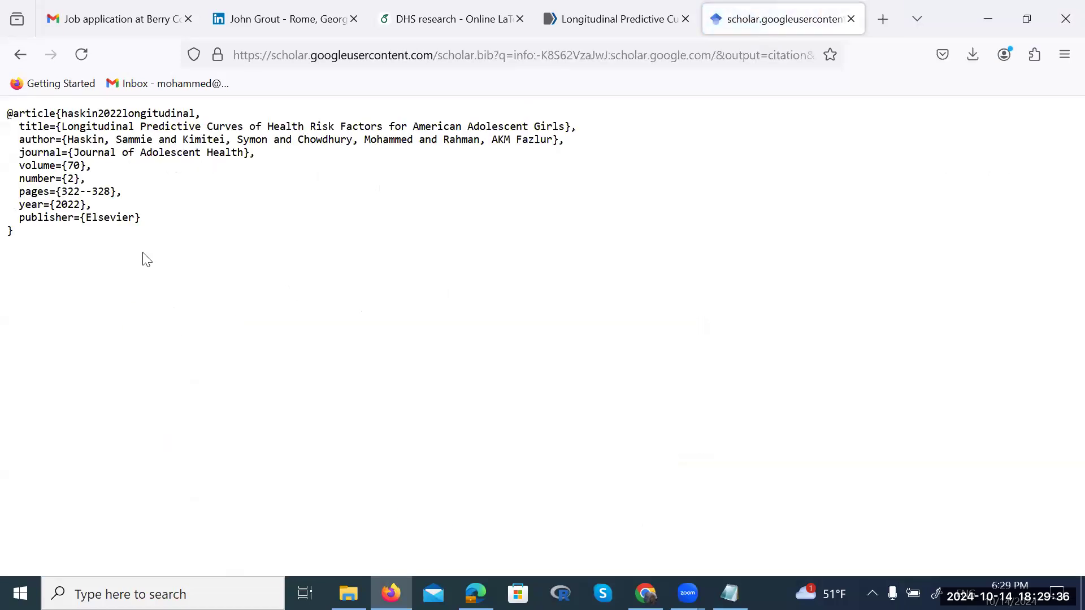
{"action": "left_click_drag", "start_coordinate": [17, 235], "coordinate": [1, 116]}
{"action": "key", "text": "ctrl+c"}
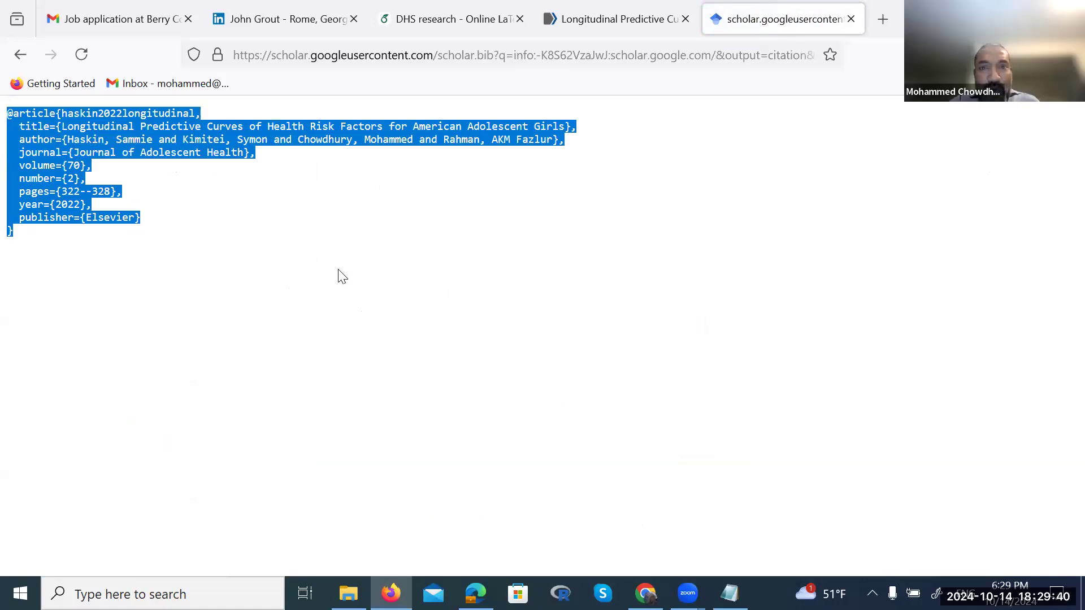
{"action": "left_click", "coordinate": [431, 18]}
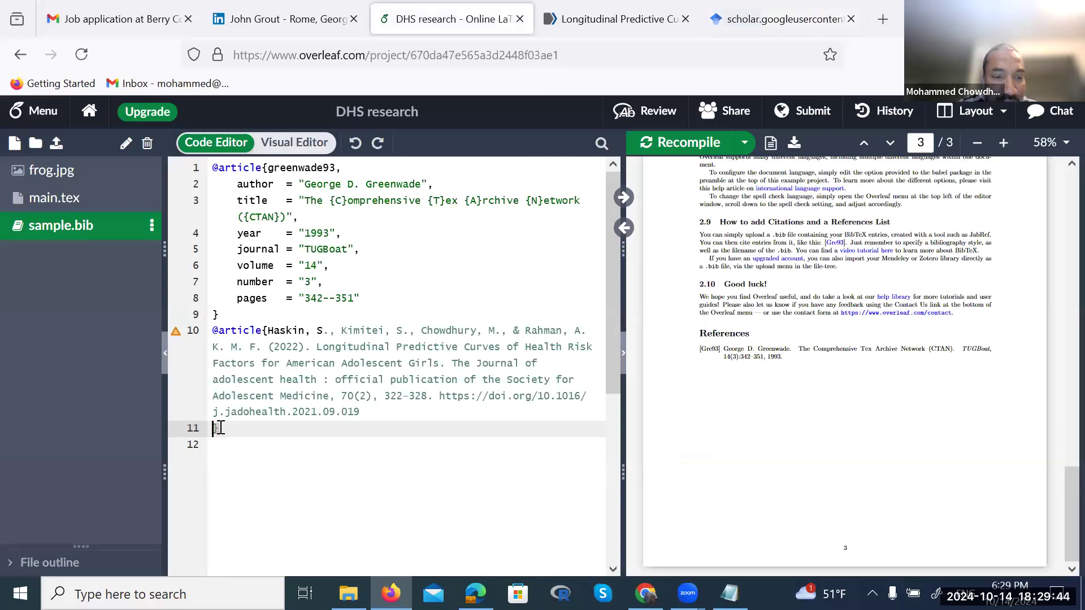
{"action": "left_click_drag", "start_coordinate": [218, 428], "coordinate": [208, 339]}
{"action": "key", "text": "ctrl+v"}
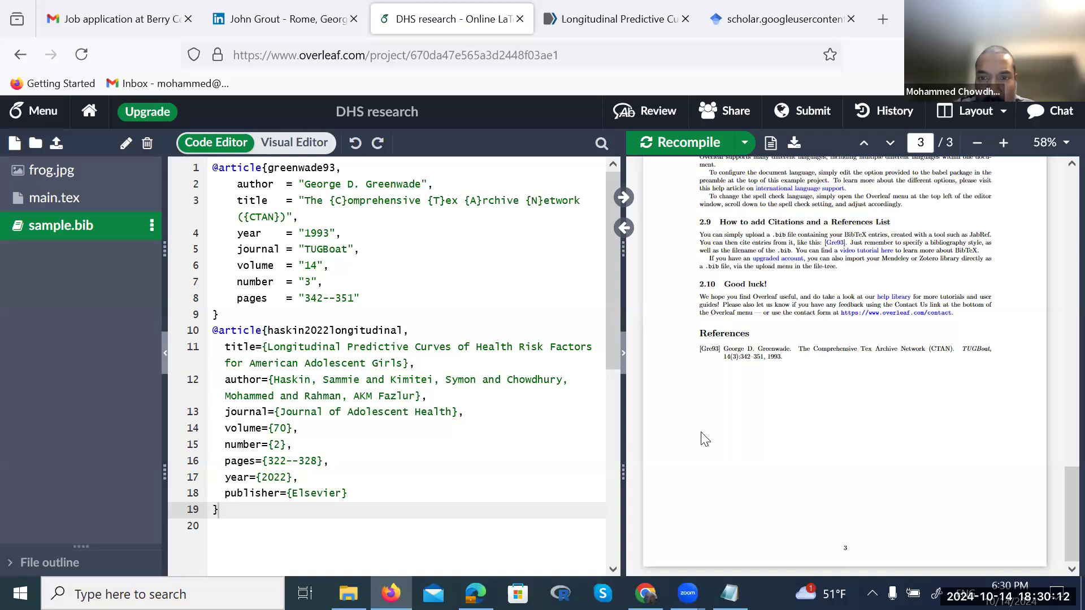
{"action": "left_click", "coordinate": [490, 370]}
{"action": "key", "text": "ctrl+s"}
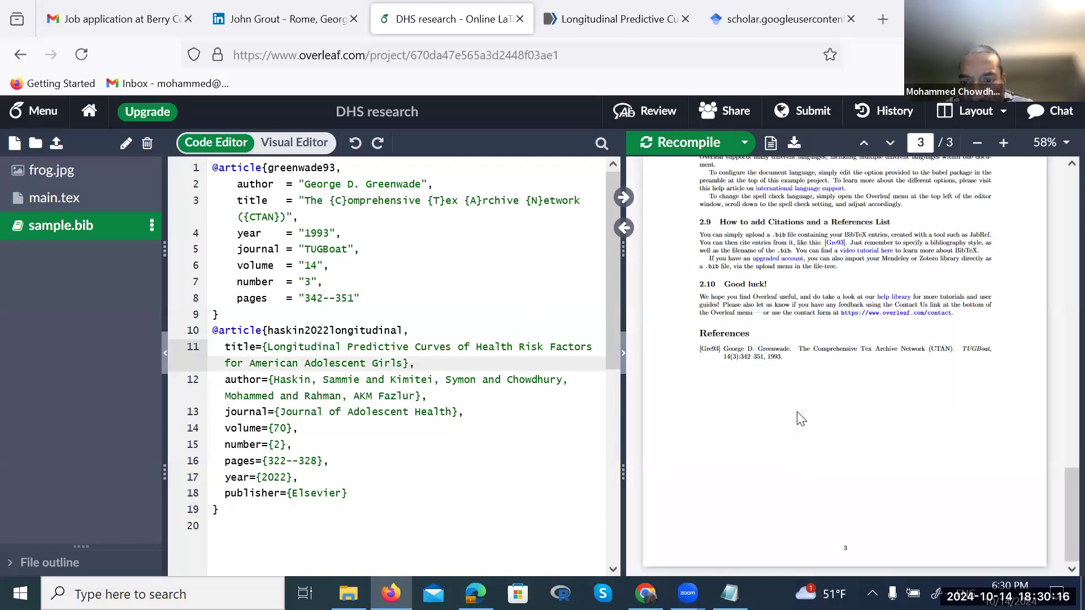
{"action": "scroll", "coordinate": [801, 418], "scroll_direction": "up", "scroll_amount": 15}
{"action": "scroll", "coordinate": [802, 395], "scroll_direction": "down", "scroll_amount": 5}
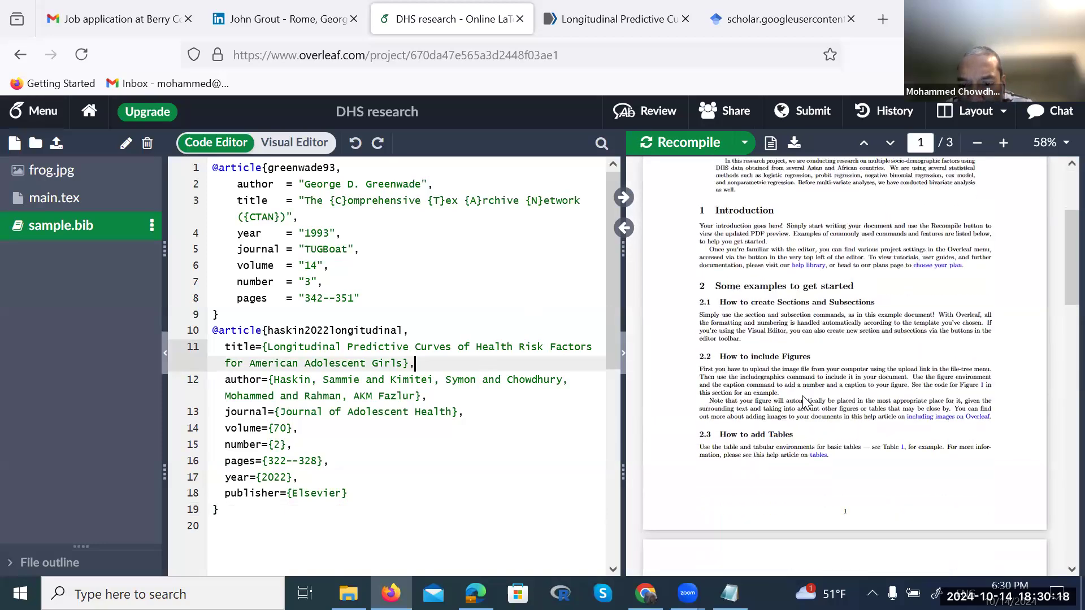
{"action": "scroll", "coordinate": [806, 402], "scroll_direction": "down", "scroll_amount": 10}
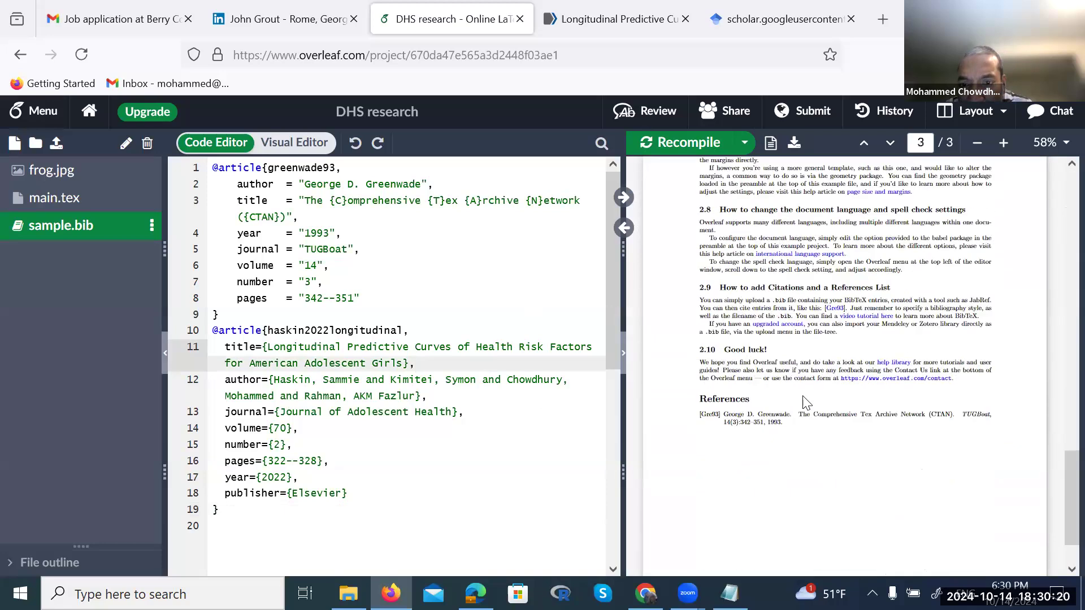
{"action": "left_click", "coordinate": [433, 536]}
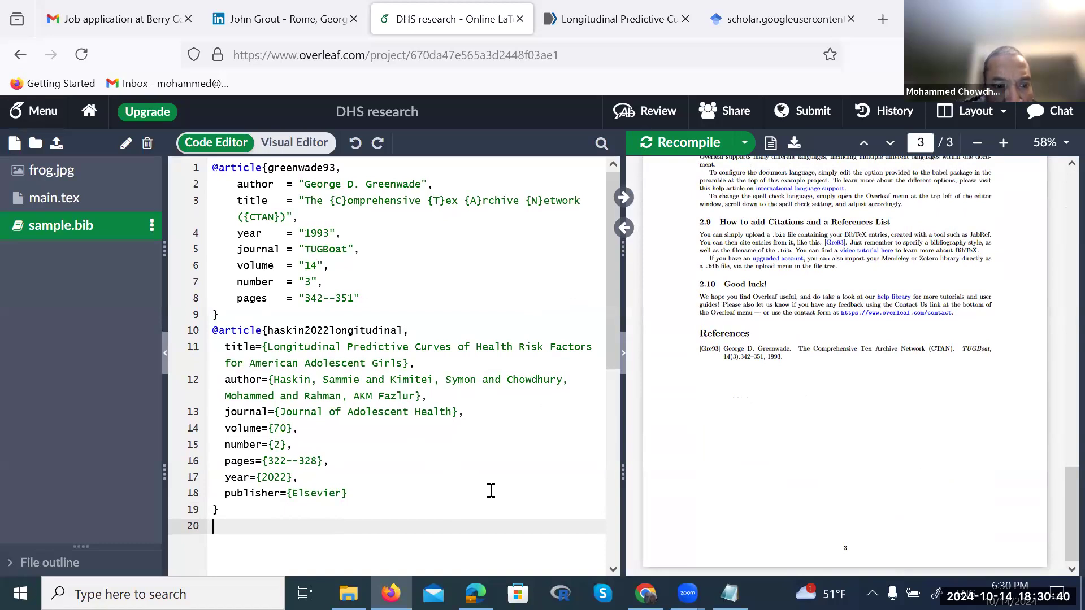
{"action": "left_click", "coordinate": [490, 491]}
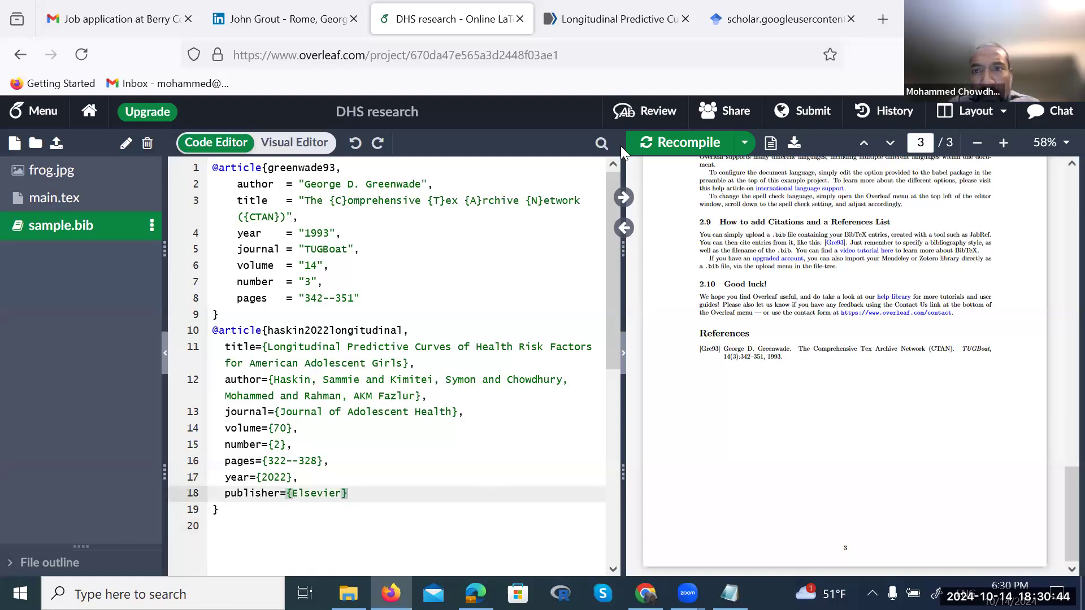
{"action": "left_click", "coordinate": [743, 21]}
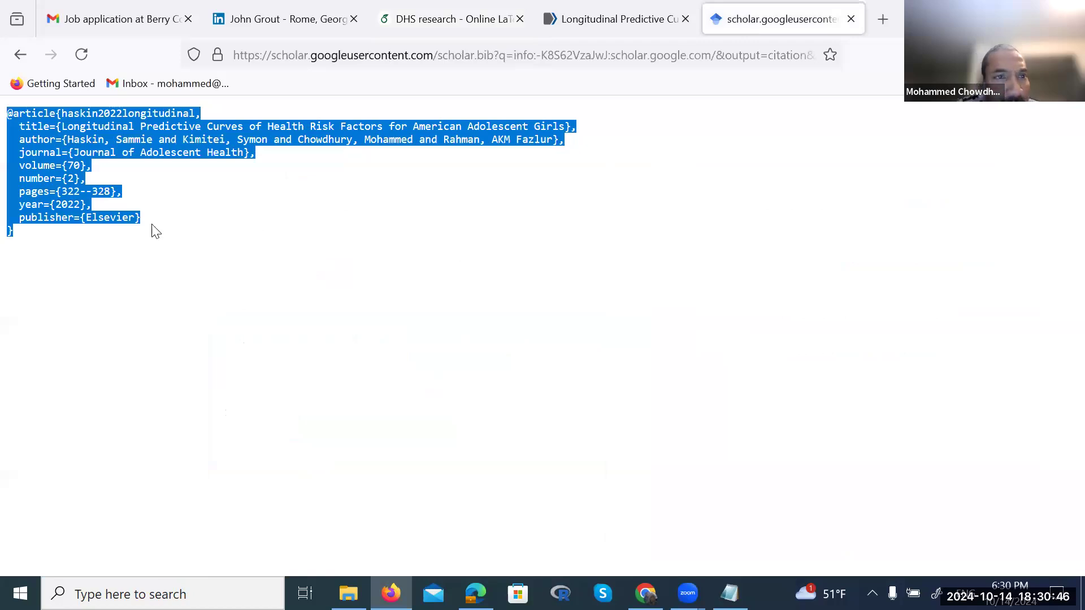
{"action": "left_click", "coordinate": [20, 56]}
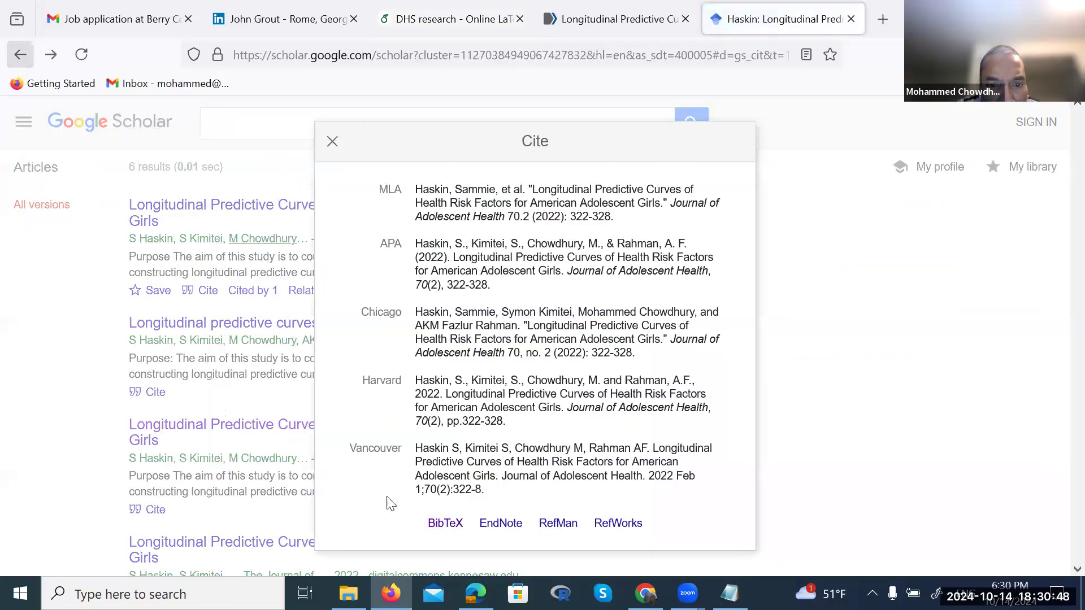
{"action": "left_click", "coordinate": [445, 523]}
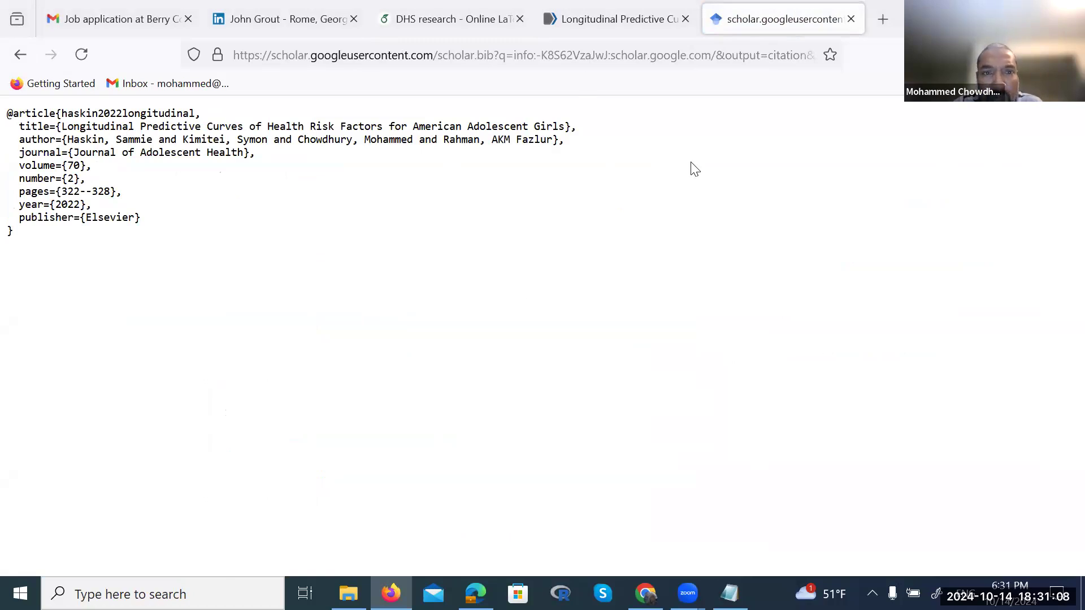
{"action": "left_click", "coordinate": [437, 21]}
{"action": "left_click", "coordinate": [434, 451]}
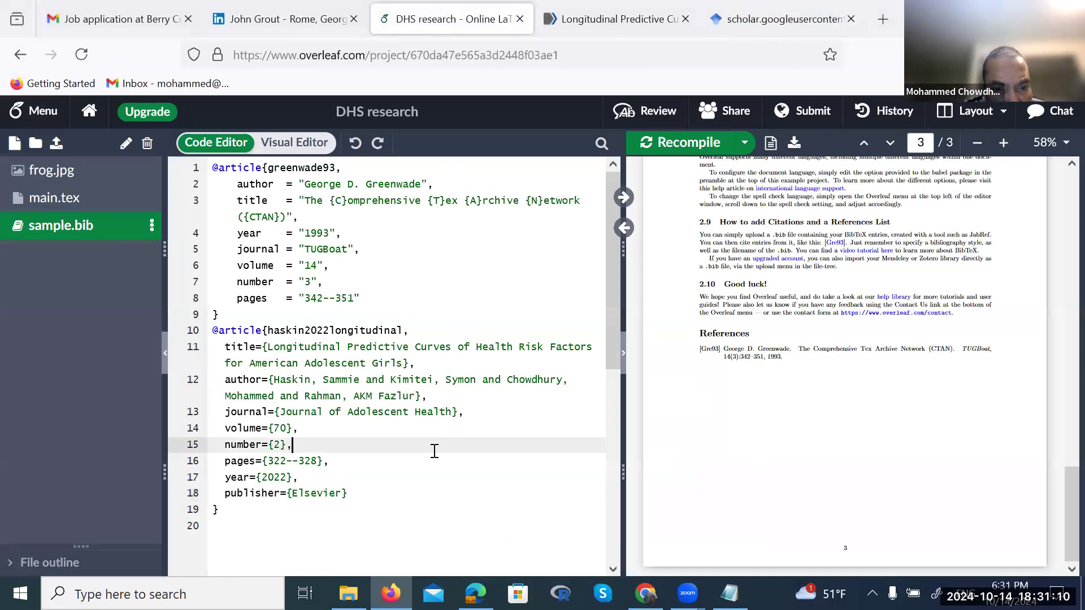
{"action": "scroll", "coordinate": [763, 441], "scroll_direction": "up", "scroll_amount": 5}
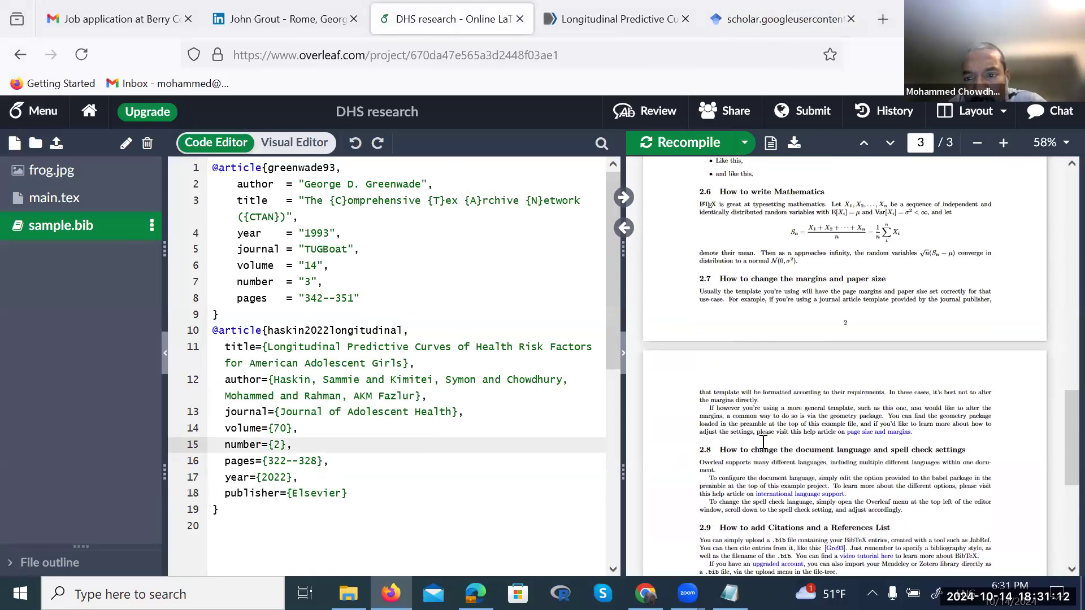
{"action": "scroll", "coordinate": [763, 440], "scroll_direction": "up", "scroll_amount": 15}
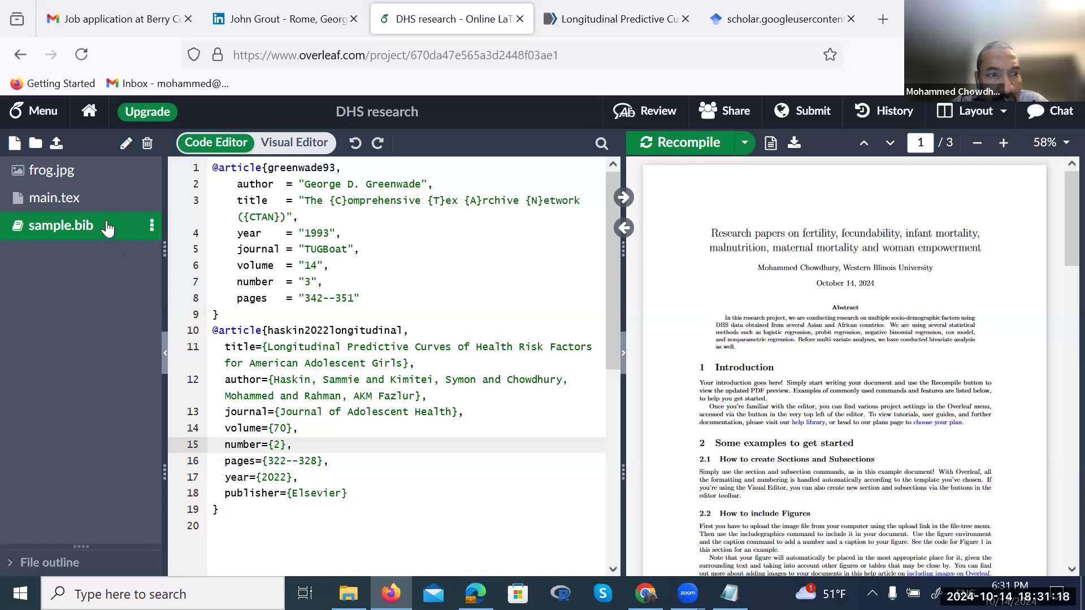
{"action": "left_click", "coordinate": [151, 225]}
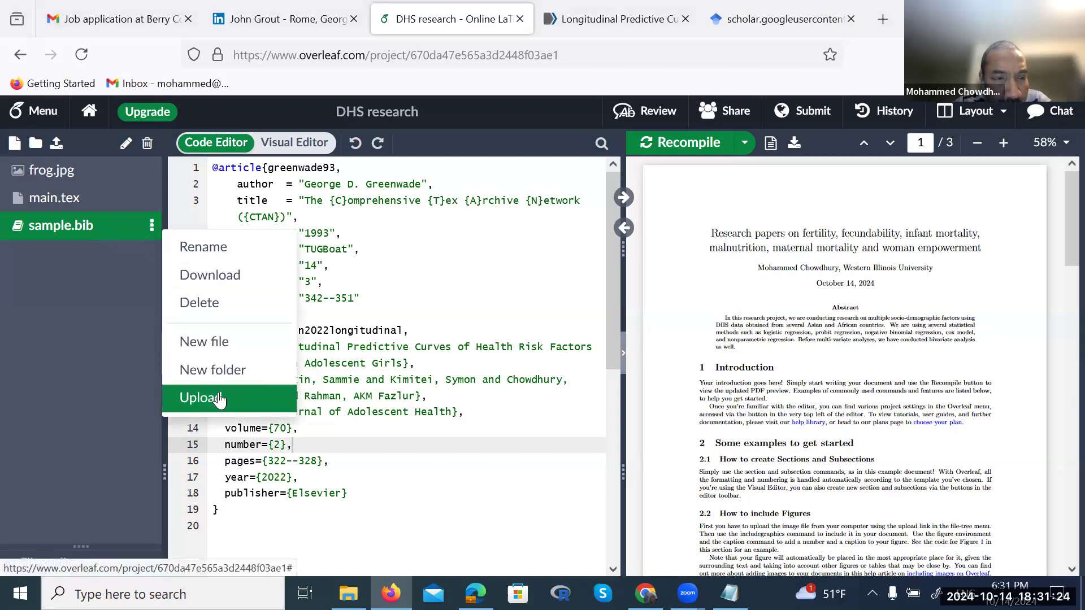
{"action": "left_click", "coordinate": [412, 506]}
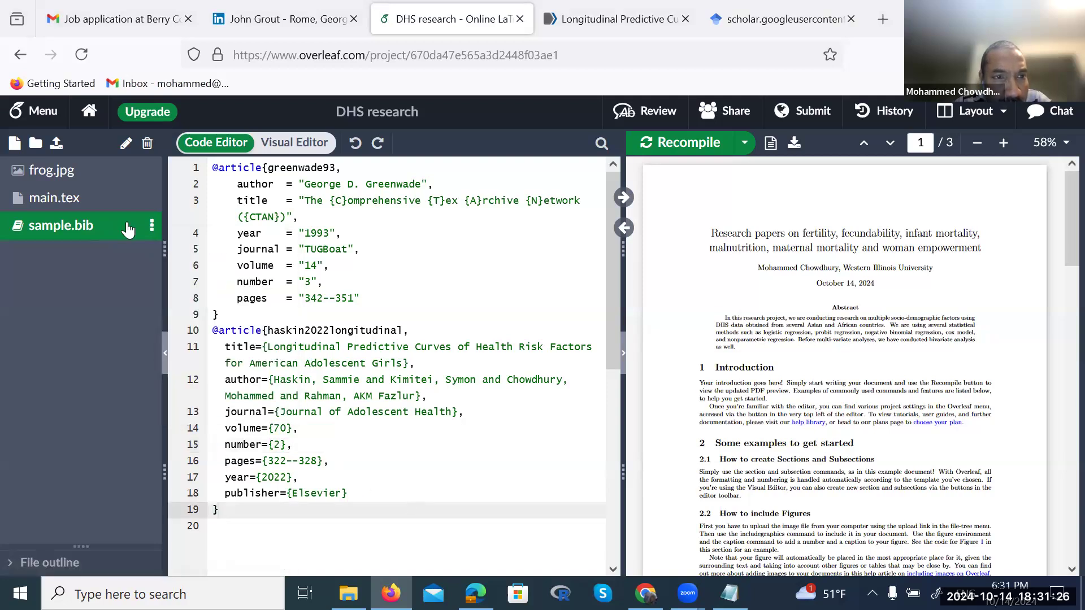
{"action": "left_click", "coordinate": [52, 171]}
{"action": "left_click", "coordinate": [54, 201]}
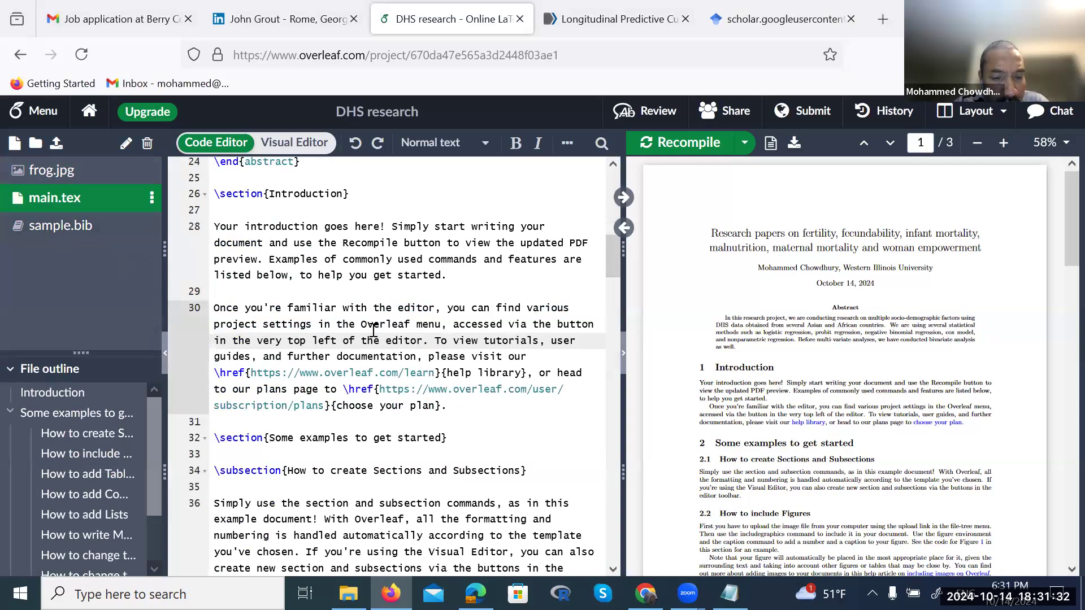
{"action": "key", "text": "ctrl+s"}
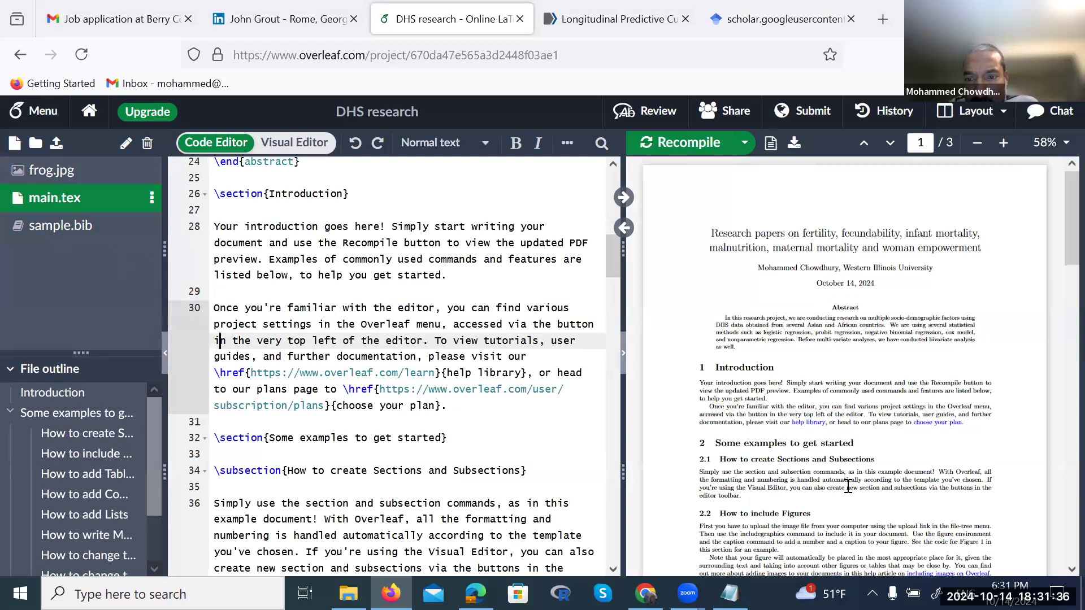
{"action": "scroll", "coordinate": [845, 488], "scroll_direction": "down", "scroll_amount": 15}
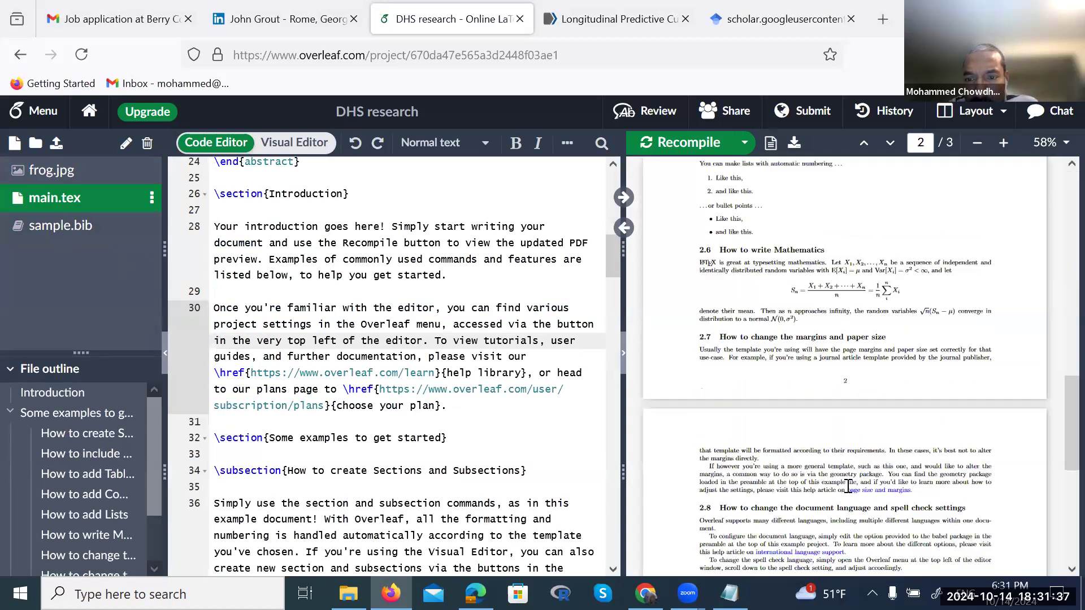
{"action": "left_click", "coordinate": [64, 235]}
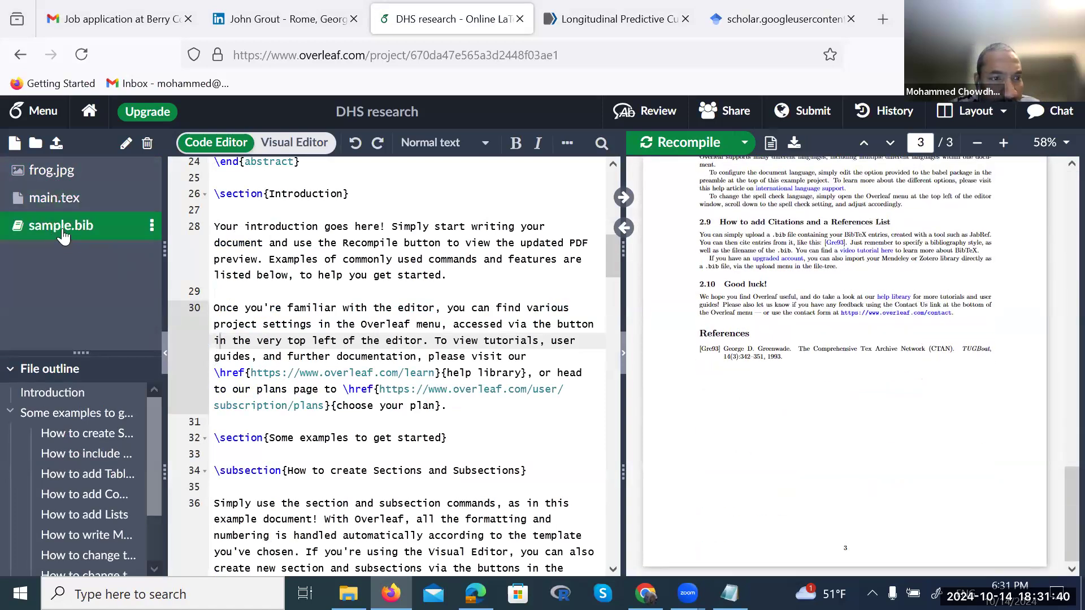
{"action": "left_click", "coordinate": [150, 228]}
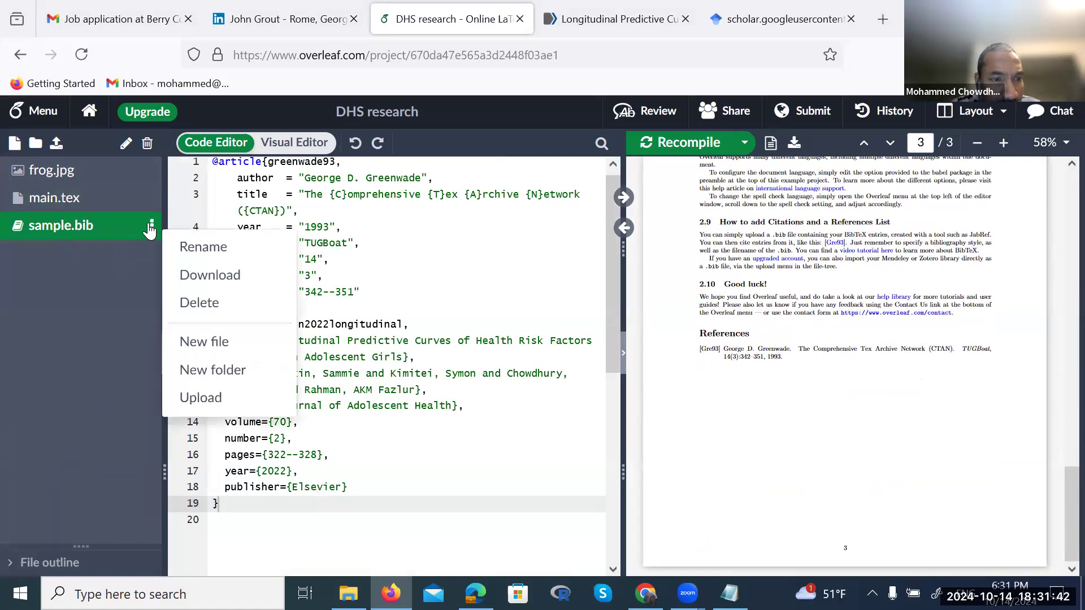
{"action": "left_click", "coordinate": [467, 456]}
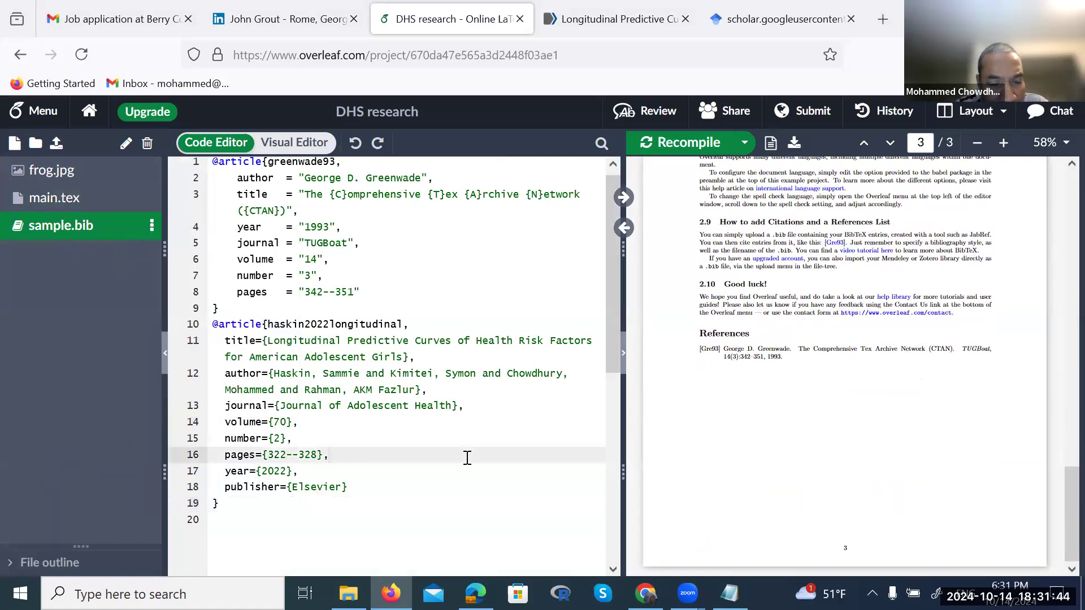
{"action": "scroll", "coordinate": [465, 456], "scroll_direction": "up", "scroll_amount": 1}
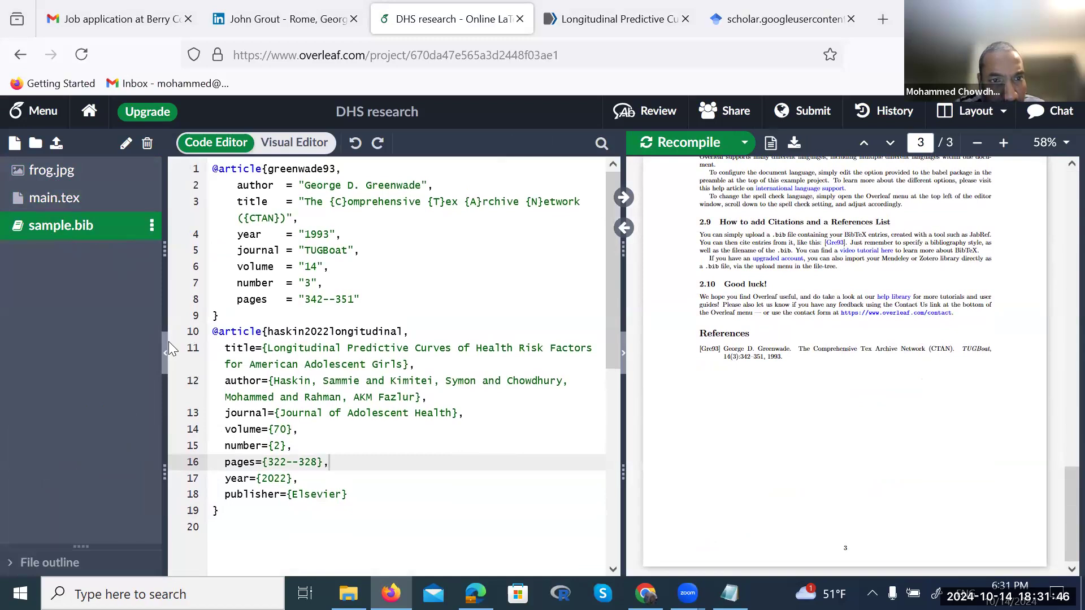
Delete the TUGboat sample entry, recompile, then undo to restore it
{"action": "left_click_drag", "start_coordinate": [233, 315], "coordinate": [203, 165]}
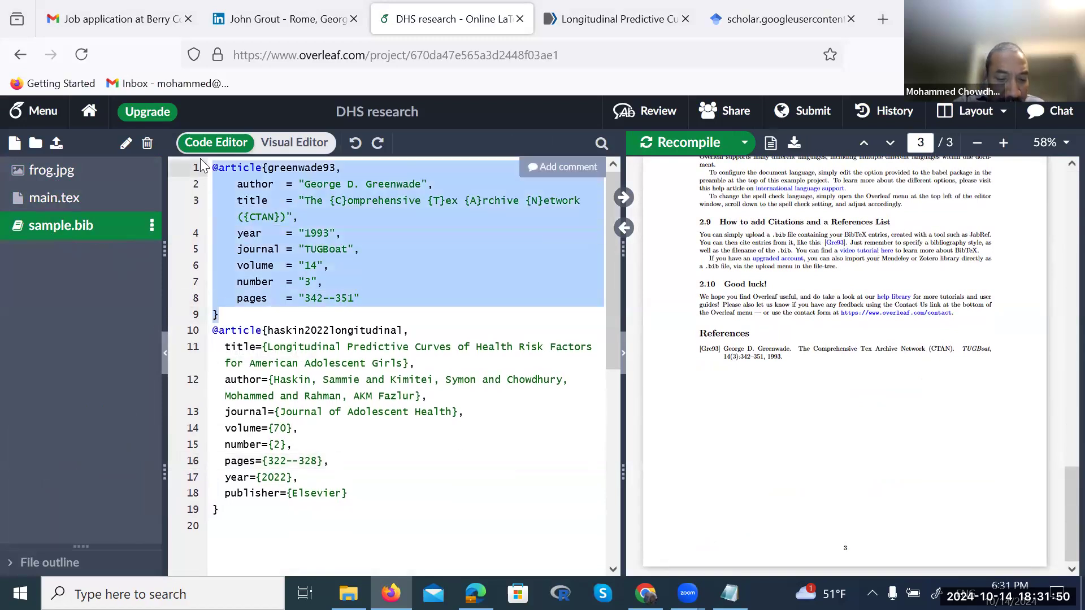
{"action": "key", "text": "BackSpace"}
{"action": "key", "text": "Delete"}
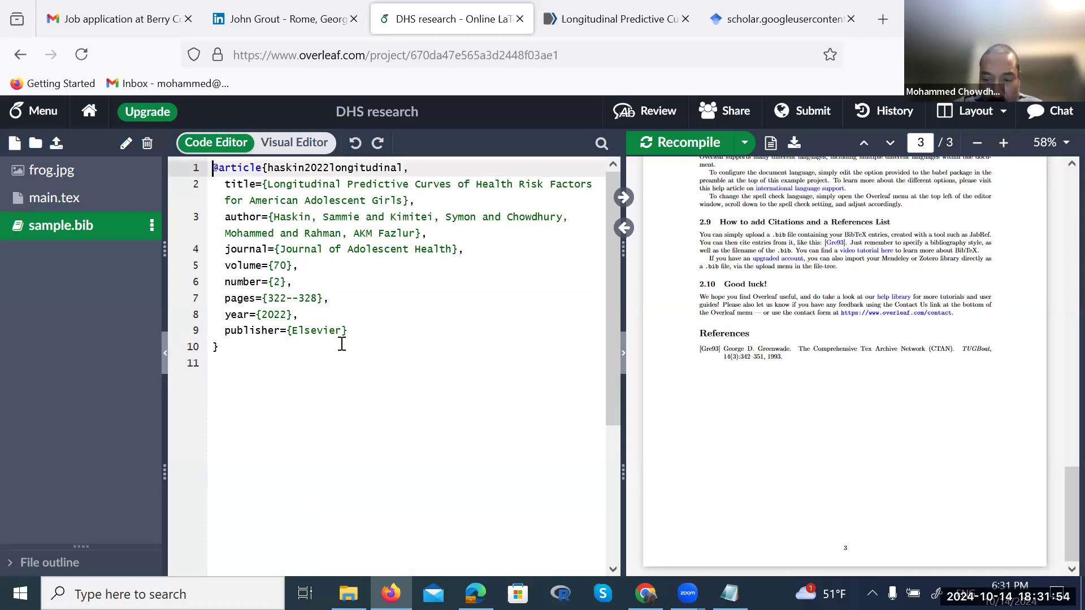
{"action": "key", "text": "ctrl+s"}
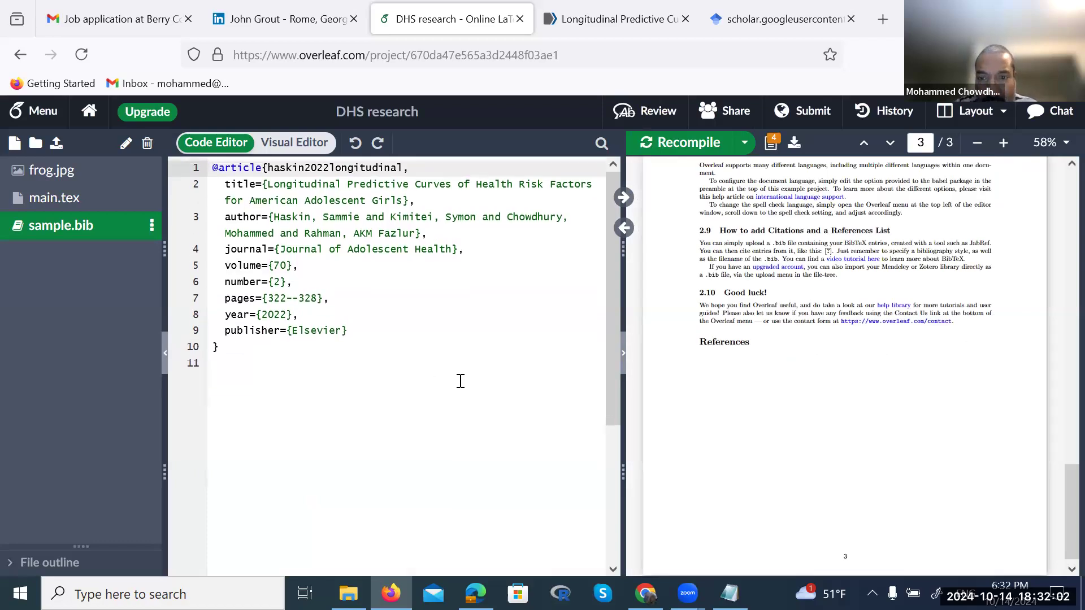
{"action": "key", "text": "ctrl+s"}
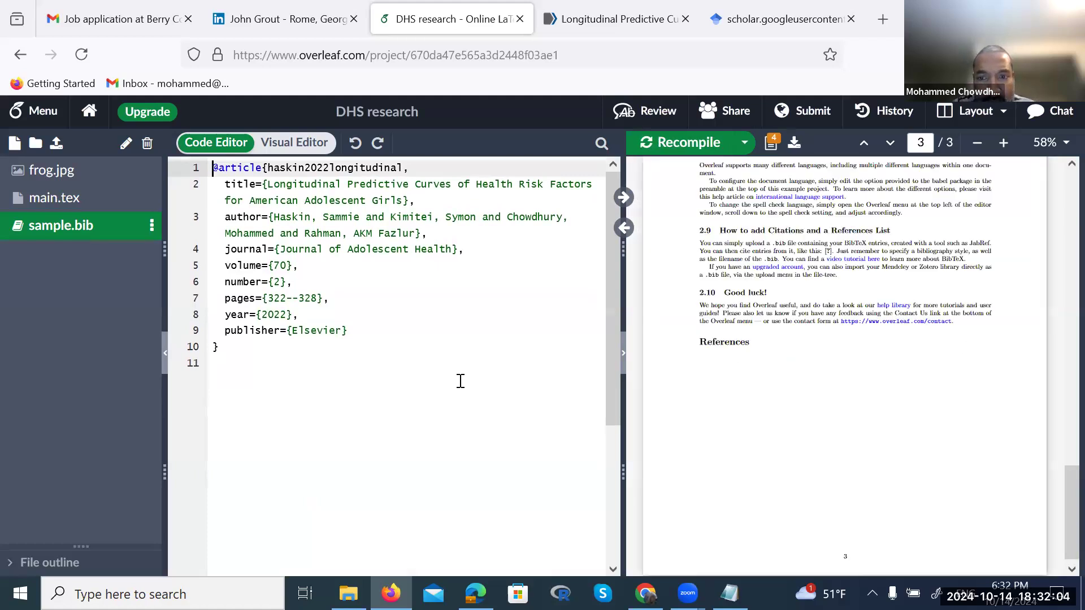
{"action": "key", "text": "ctrl+z"}
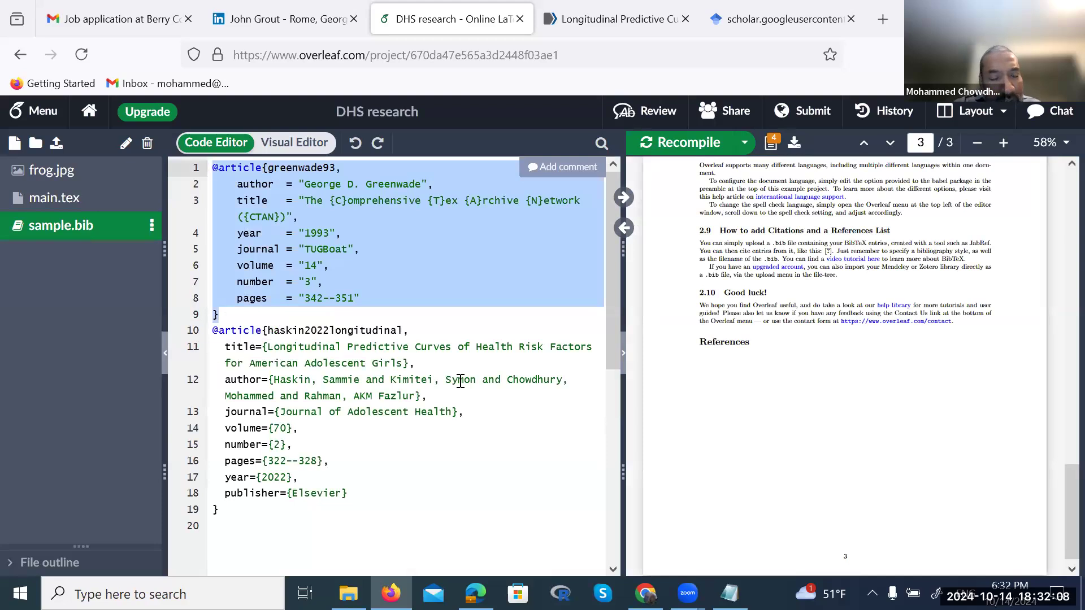
{"action": "left_click", "coordinate": [405, 446]}
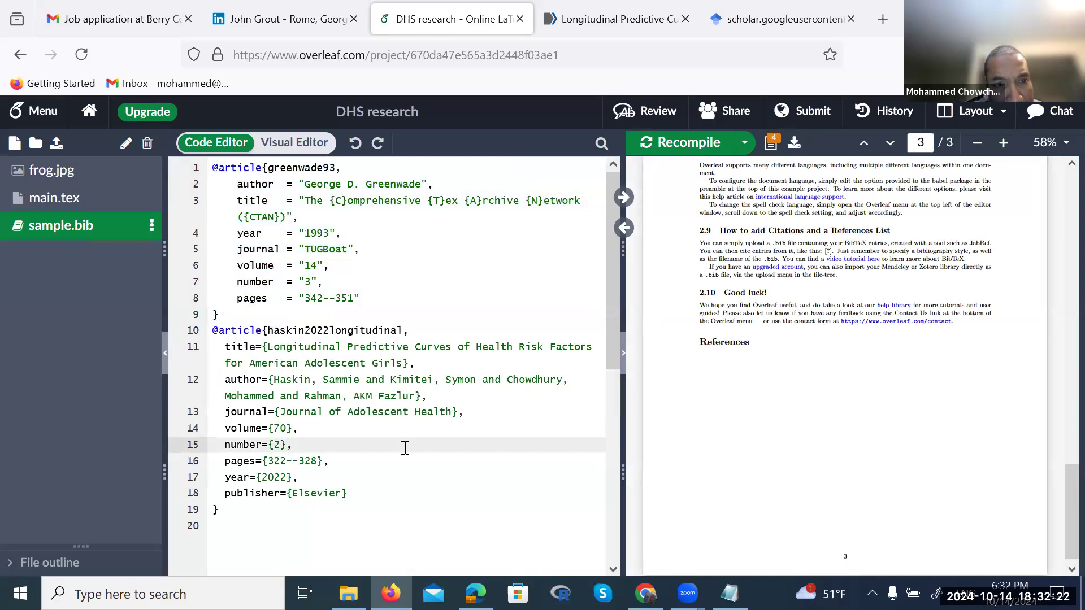
Select and remove the author line from the entry
{"action": "left_click", "coordinate": [438, 399]}
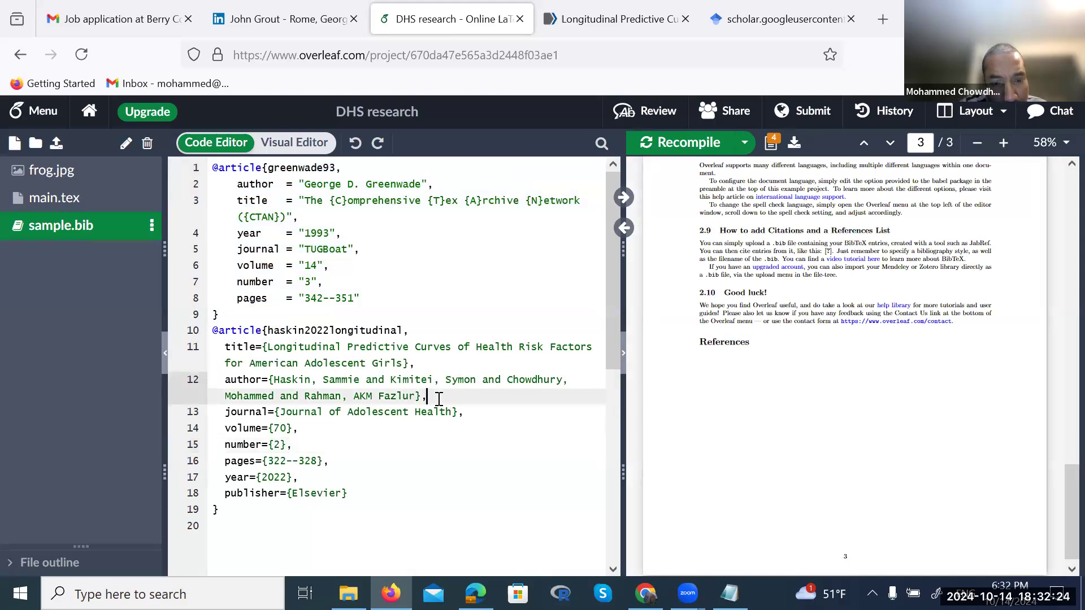
{"action": "key", "text": "shift+Up"}
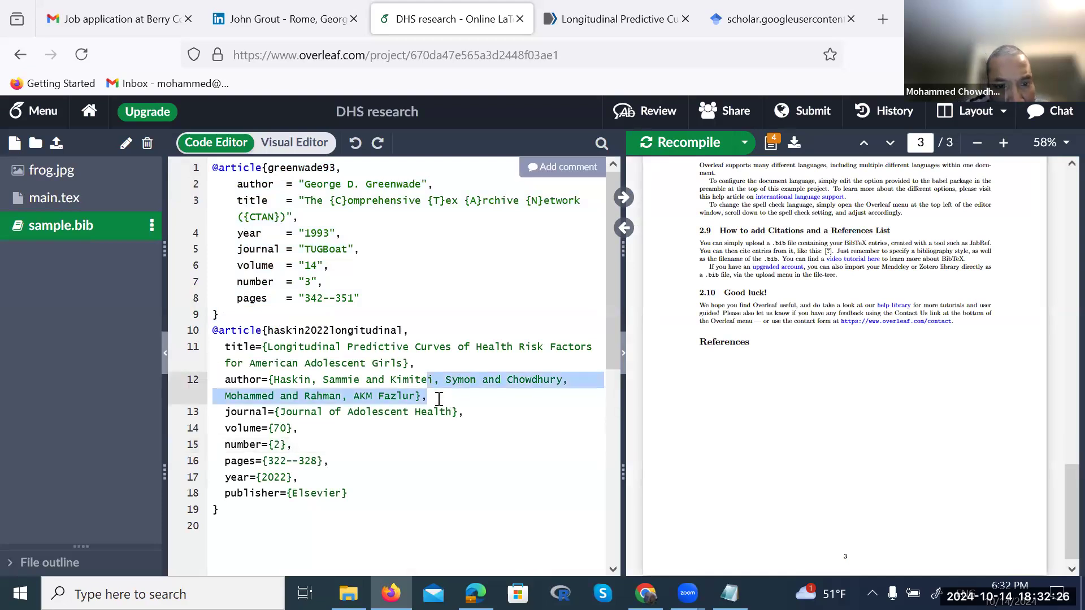
{"action": "key", "text": "shift+Up"}
{"action": "key", "text": "shift+Right"}
{"action": "key", "text": "ctrl+c"}
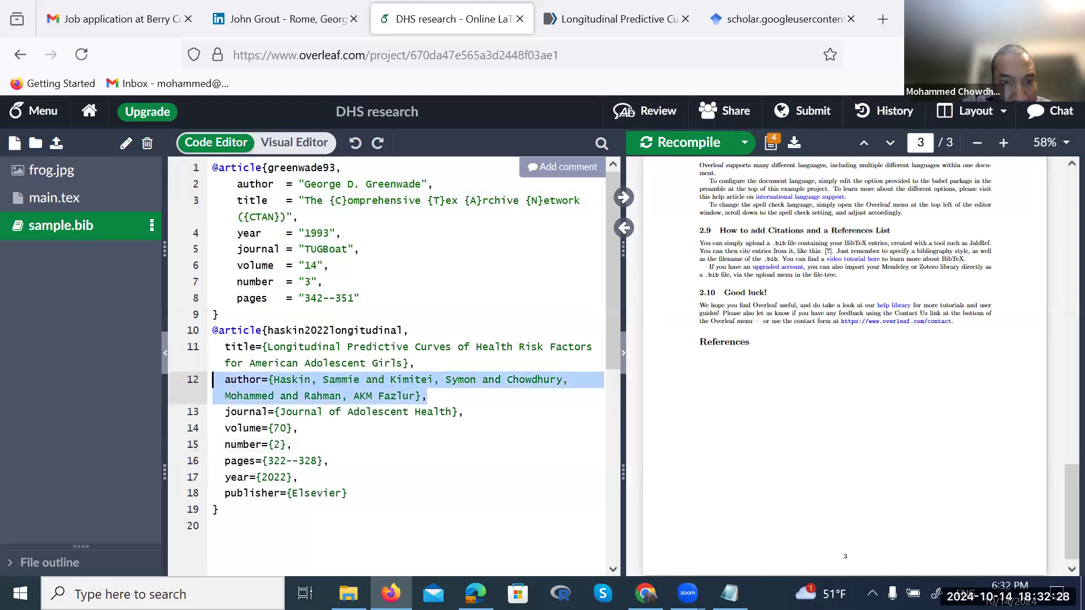
{"action": "key", "text": "BackSpace"}
{"action": "key", "text": "BackSpace"}
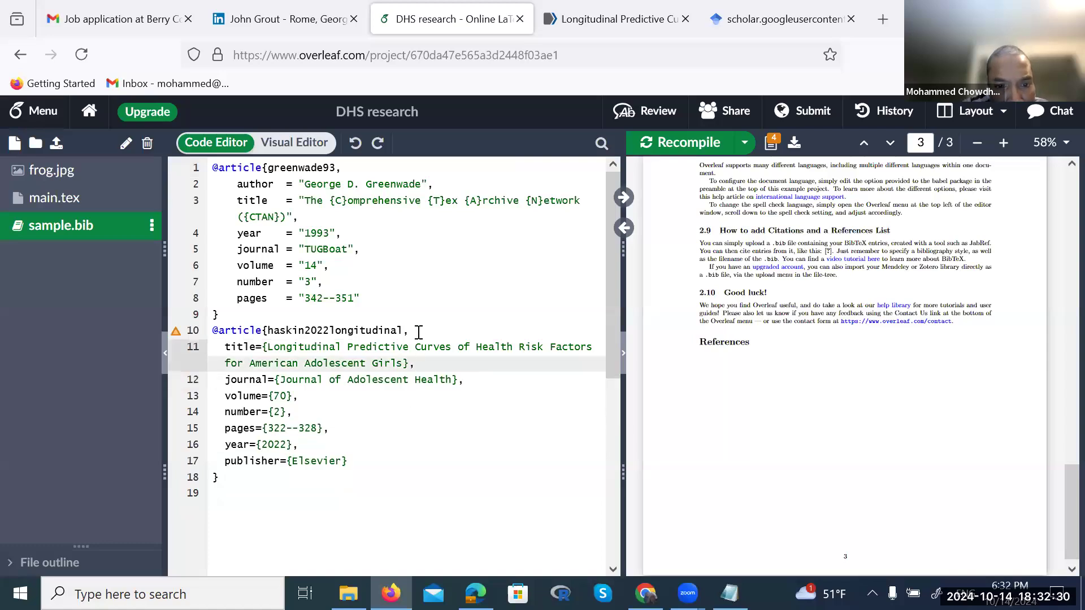
Add the author field under the haskin2022longitudinal header, indented to match title
{"action": "left_click", "coordinate": [418, 332]}
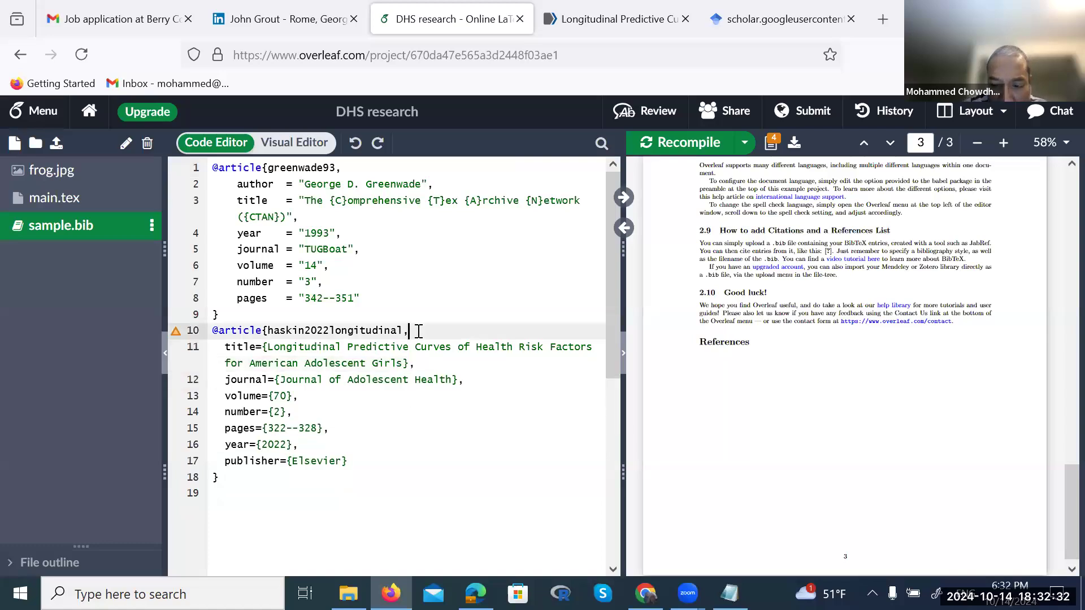
{"action": "key", "text": "Return"}
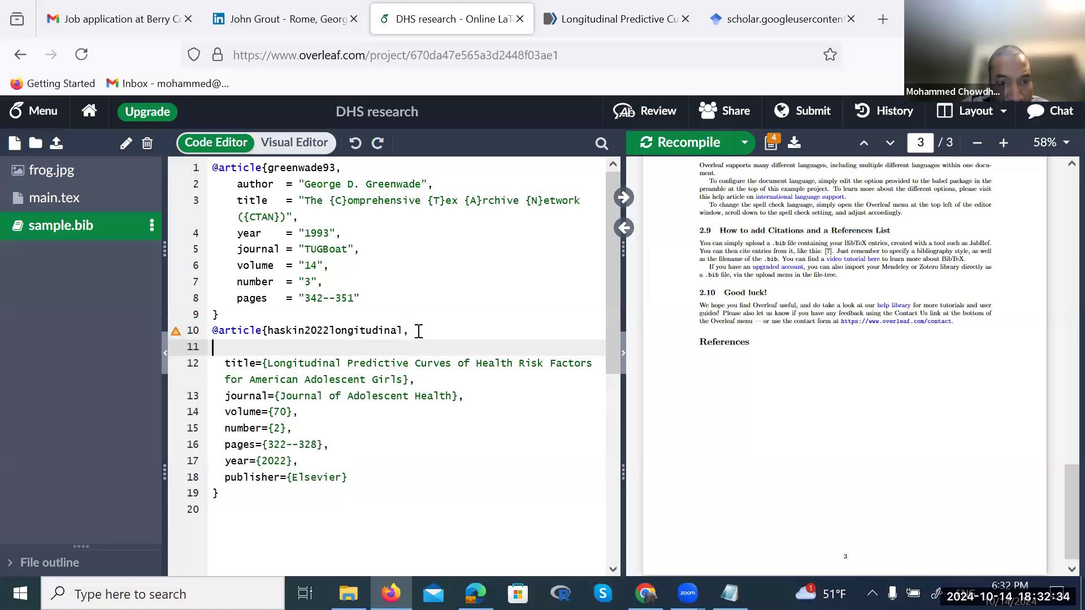
{"action": "key", "text": "ctrl+v"}
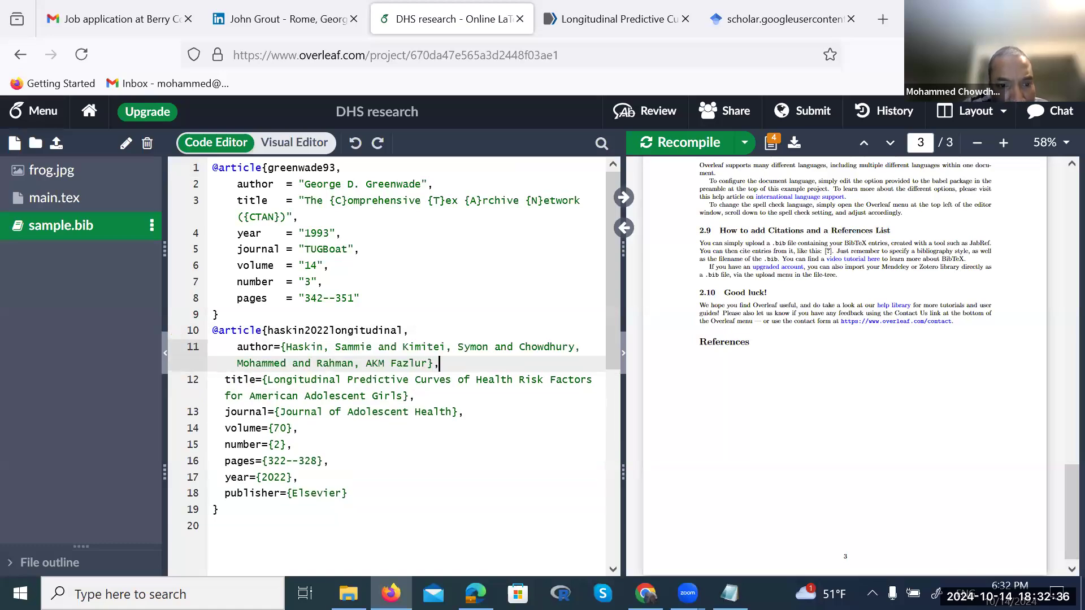
{"action": "key", "text": "Home"}
{"action": "key", "text": "Tab"}
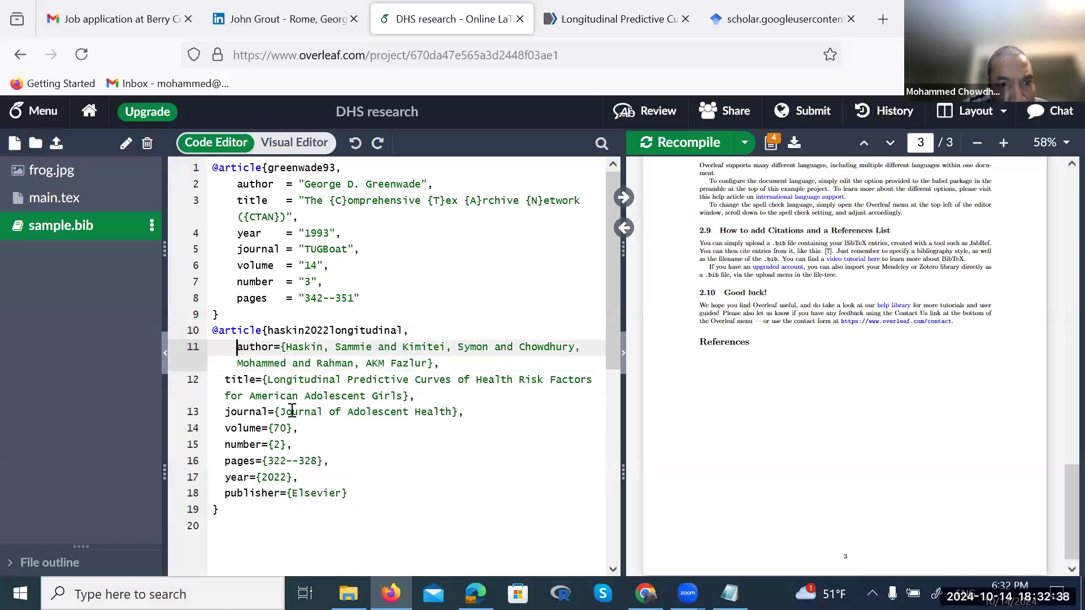
{"action": "key", "text": "BackSpace"}
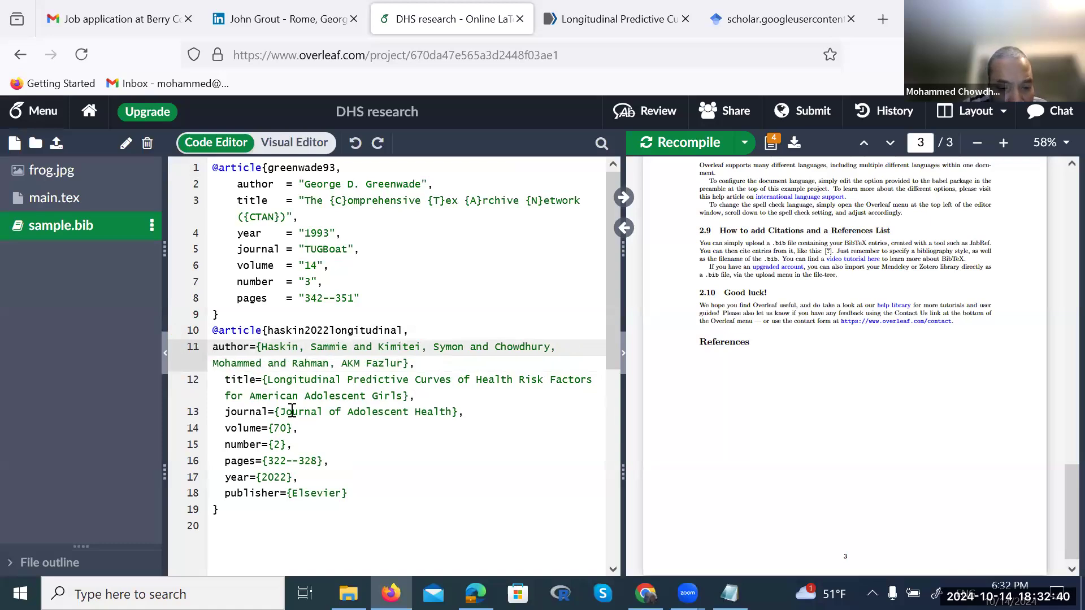
{"action": "key", "text": "Tab"}
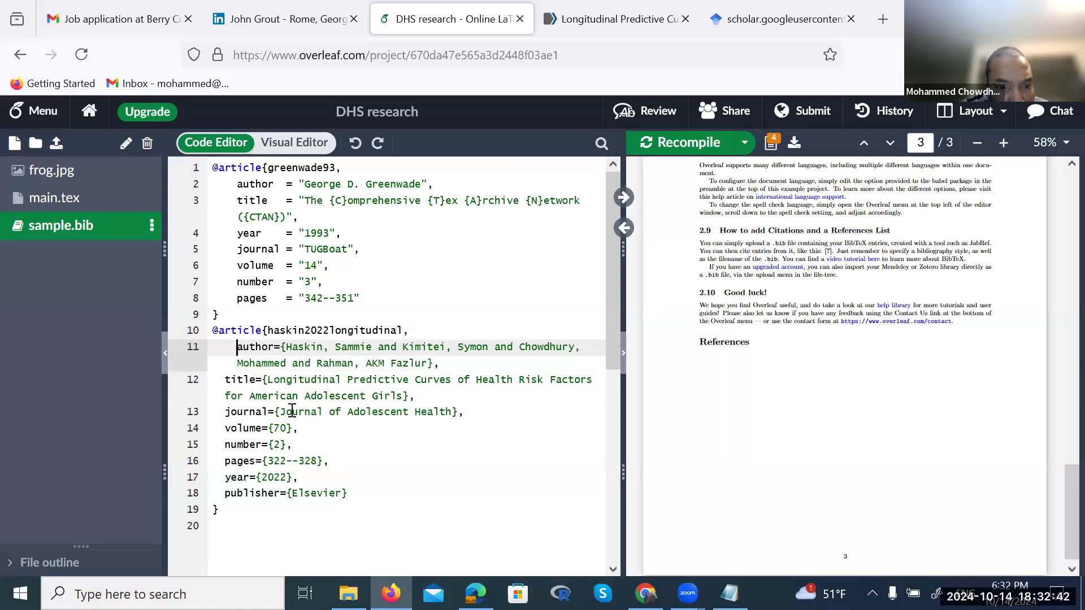
{"action": "left_click", "coordinate": [224, 381]}
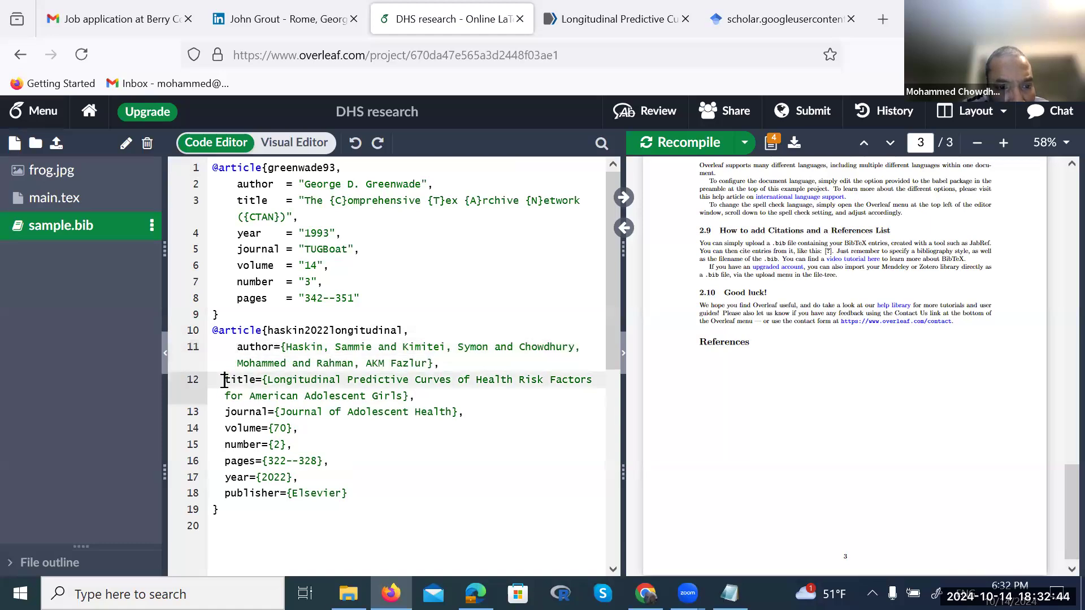
{"action": "left_click", "coordinate": [224, 412]}
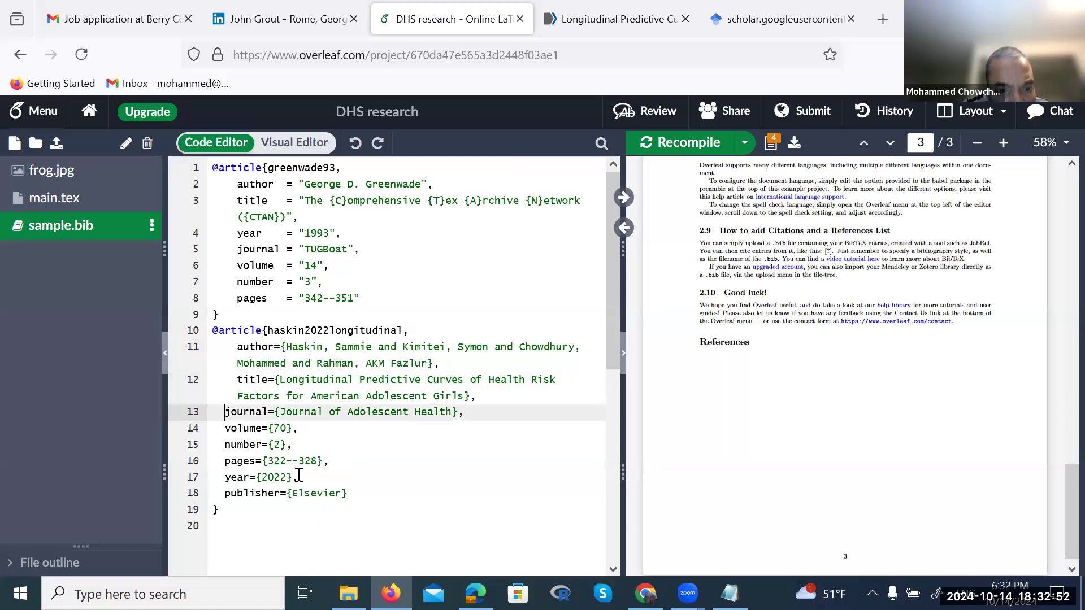
Move year={2022} to directly after the title field
{"action": "left_click_drag", "start_coordinate": [303, 476], "coordinate": [224, 479]}
{"action": "key", "text": "ctrl+c"}
{"action": "key", "text": "BackSpace"}
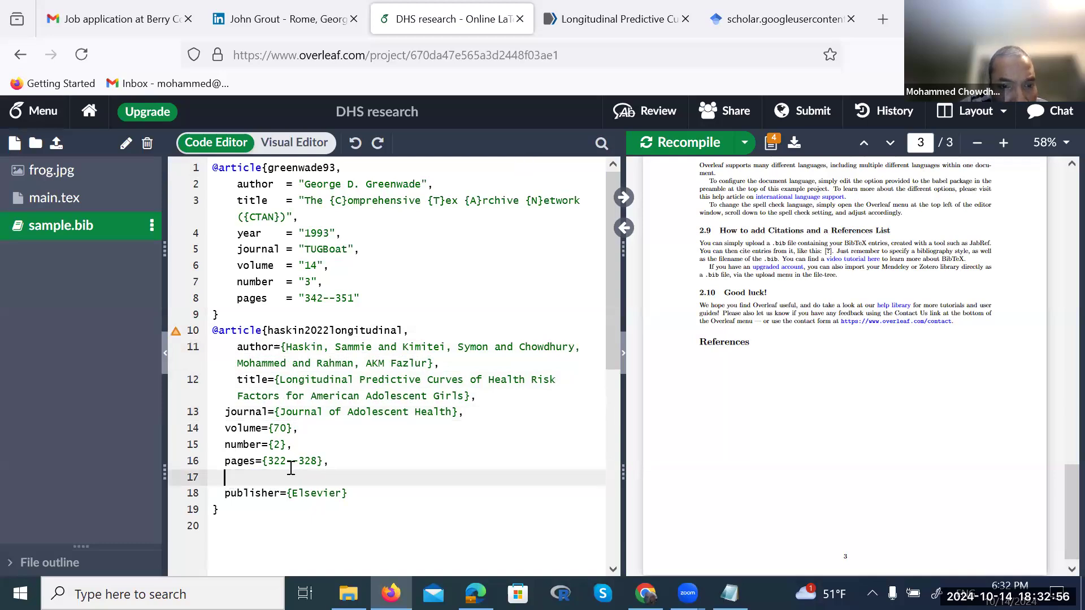
{"action": "left_click", "coordinate": [480, 398]}
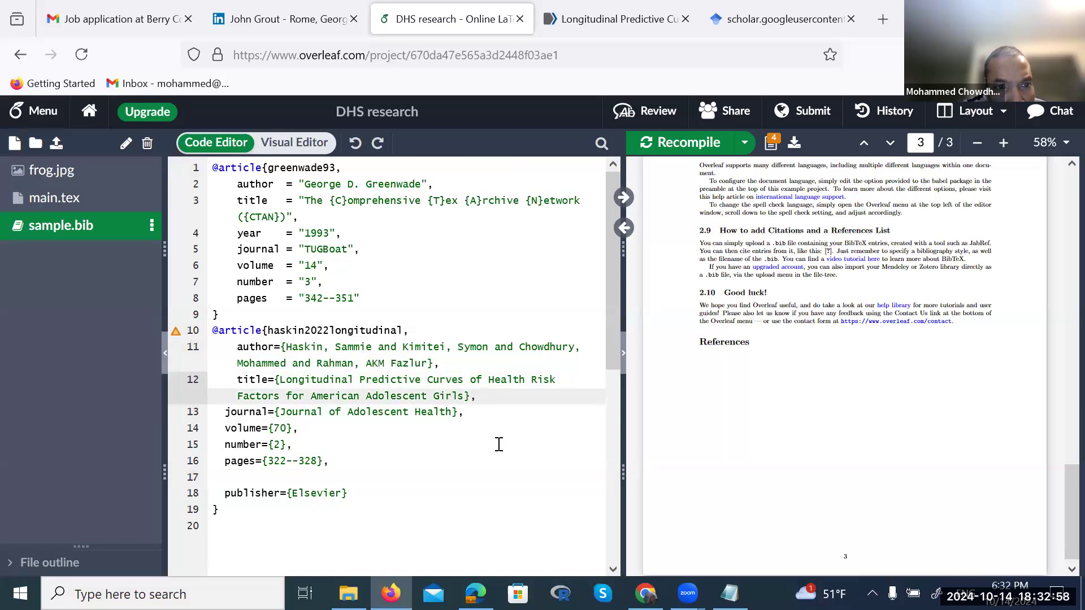
{"action": "key", "text": "Return"}
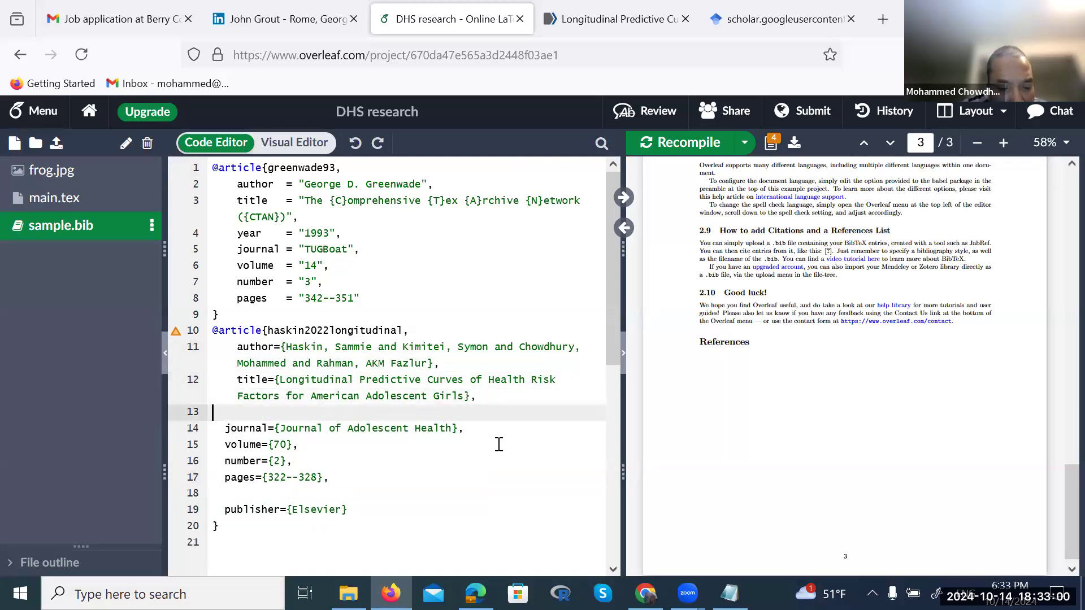
{"action": "key", "text": "ctrl+v"}
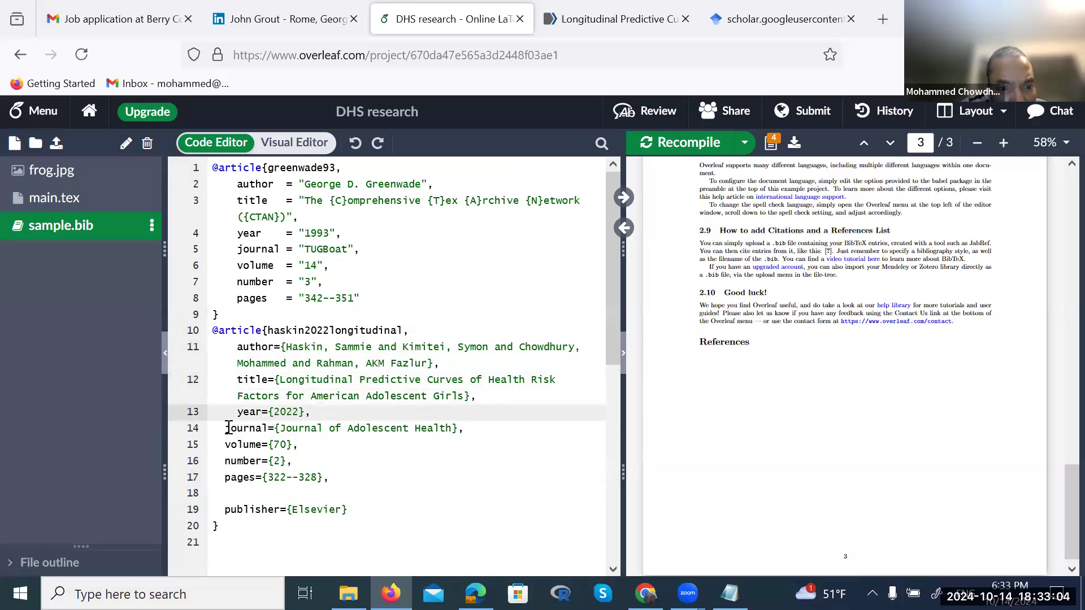
Align the journal, volume, number and pages indents with the other fields
{"action": "left_click", "coordinate": [225, 427]}
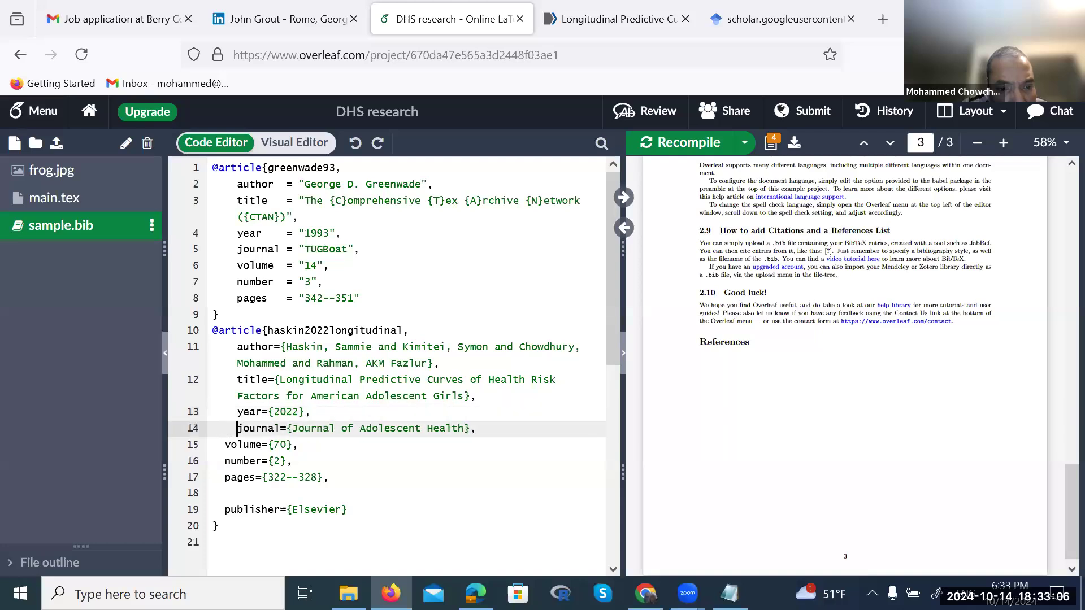
{"action": "left_click", "coordinate": [224, 445]}
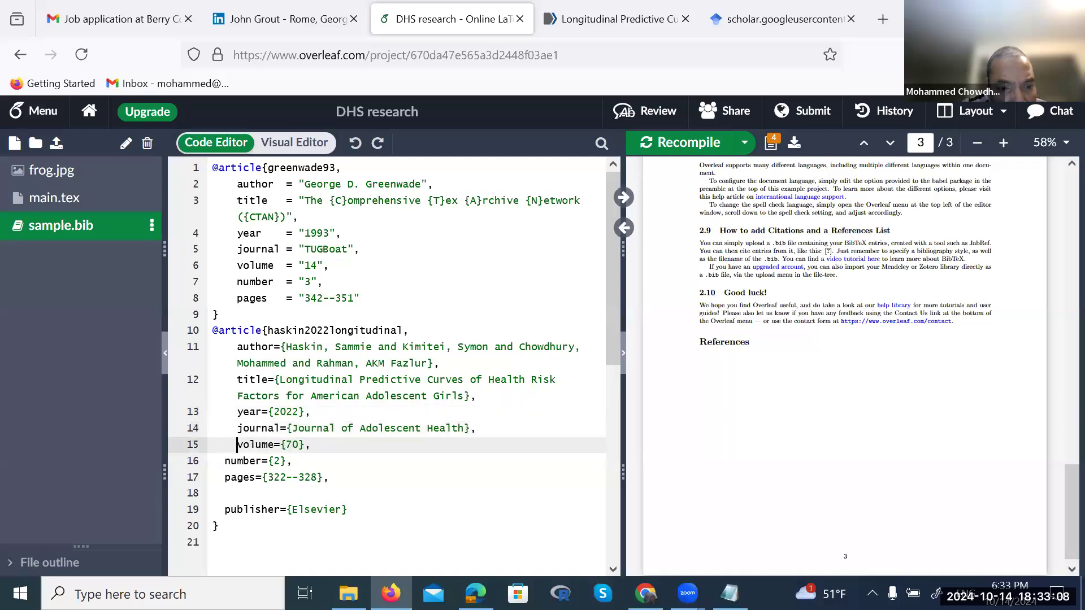
{"action": "left_click", "coordinate": [224, 461]}
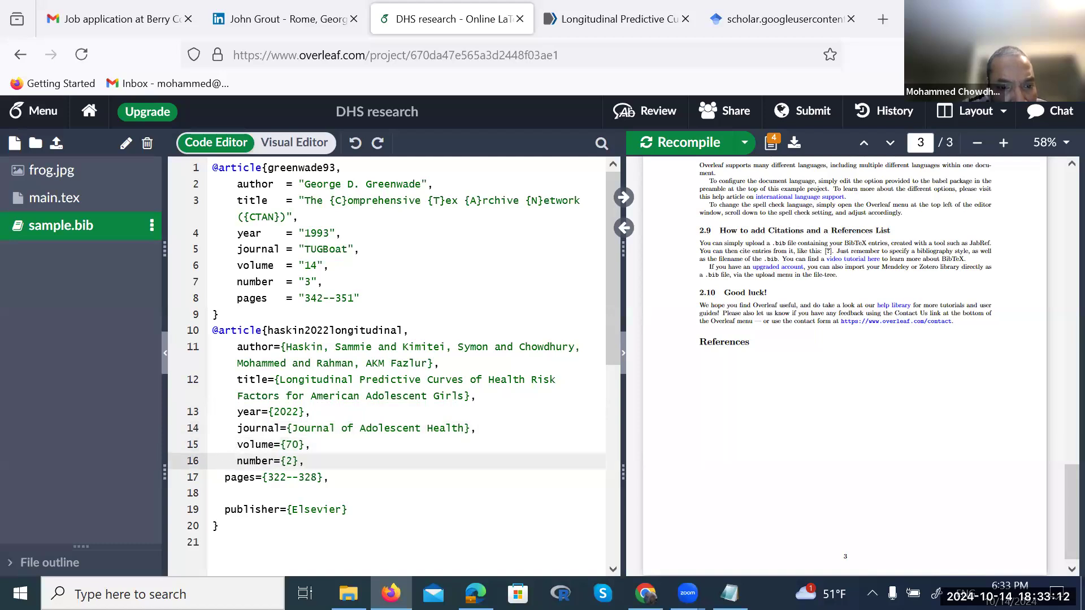
{"action": "left_click", "coordinate": [225, 477]}
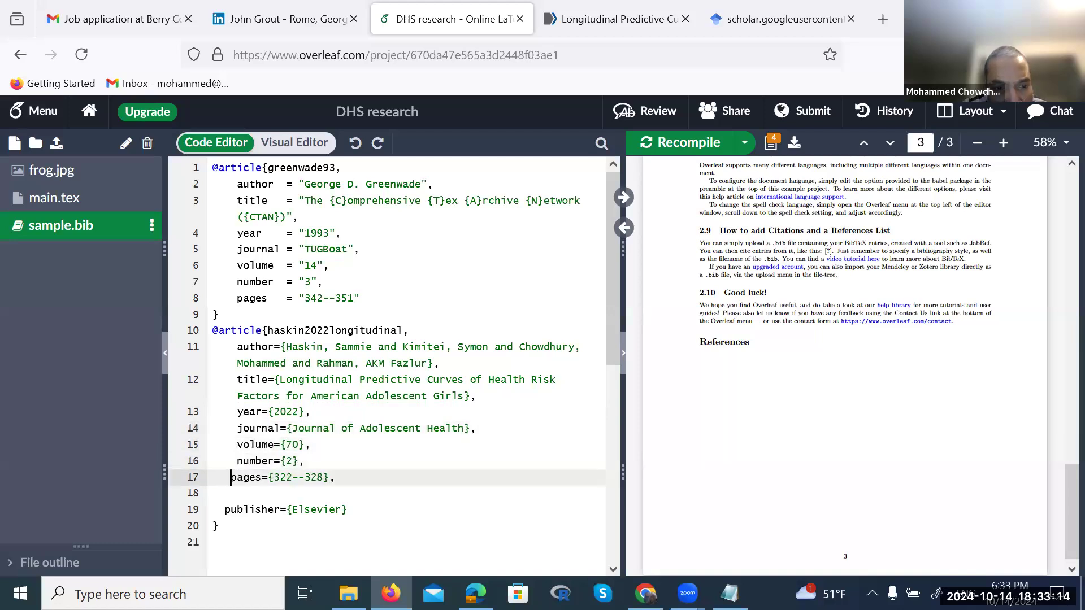
{"action": "key", "text": "BackSpace"}
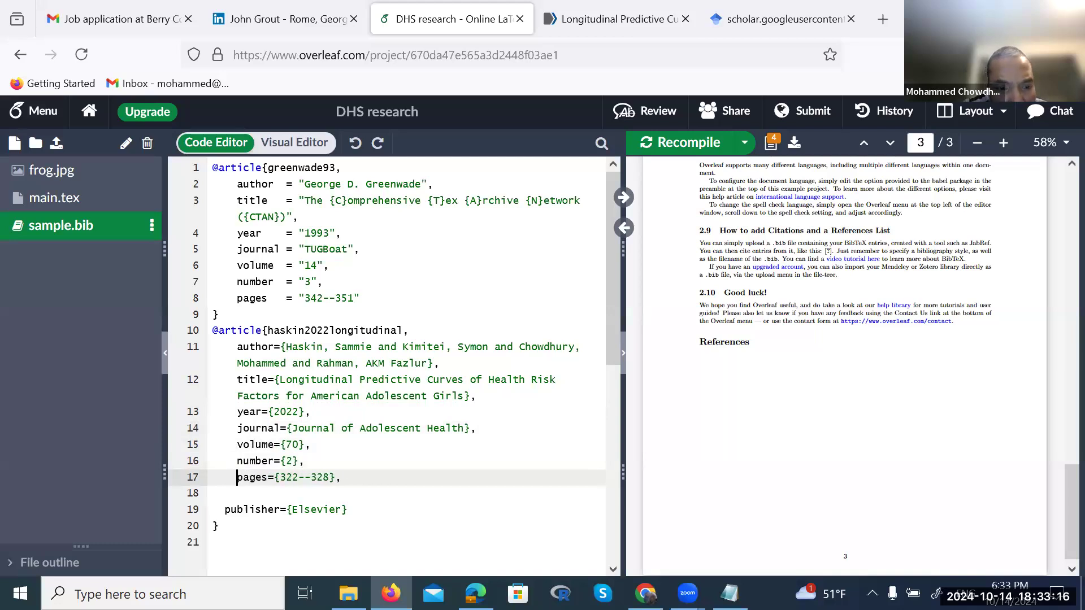
Delete the publisher line and the comma after pages in haskin2022longitudinal, then recompile
{"action": "left_click", "coordinate": [357, 508]}
{"action": "key", "text": "shift+Up"}
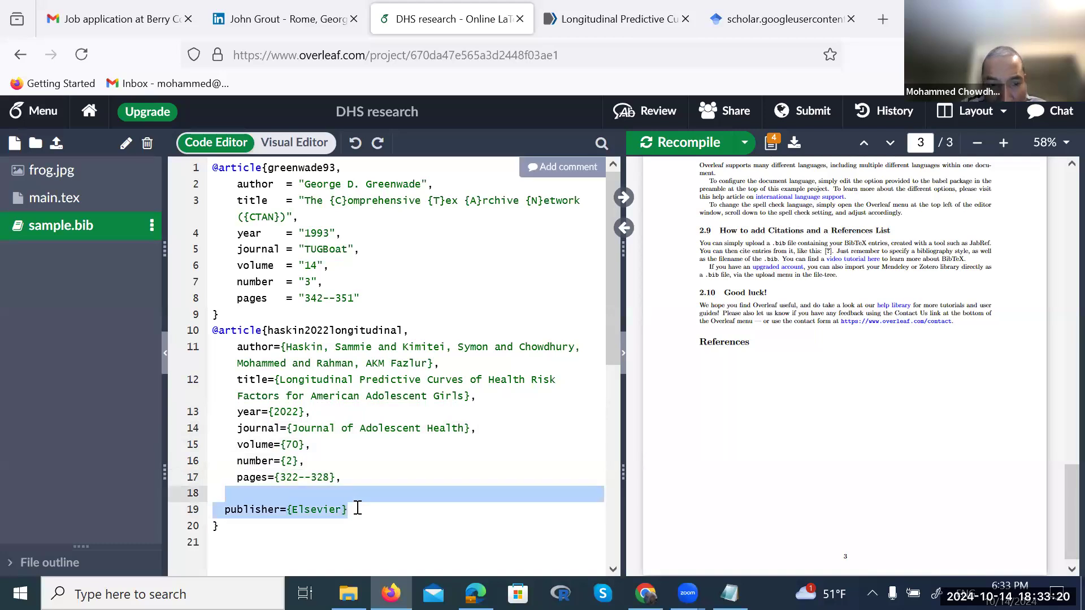
{"action": "key", "text": "BackSpace"}
{"action": "key", "text": "BackSpace"}
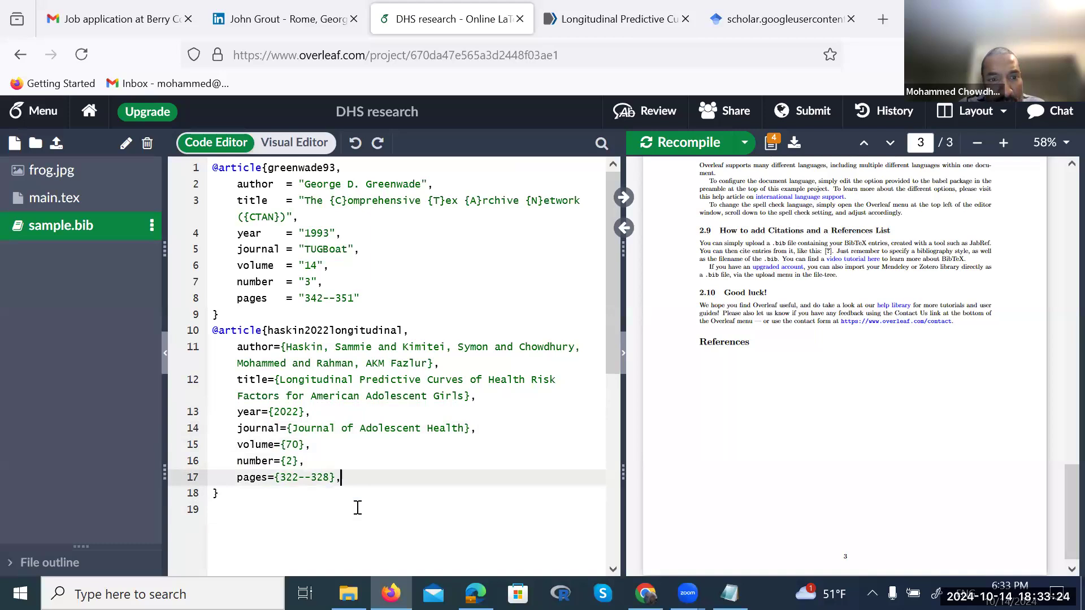
{"action": "key", "text": "BackSpace"}
{"action": "key", "text": "ctrl+s"}
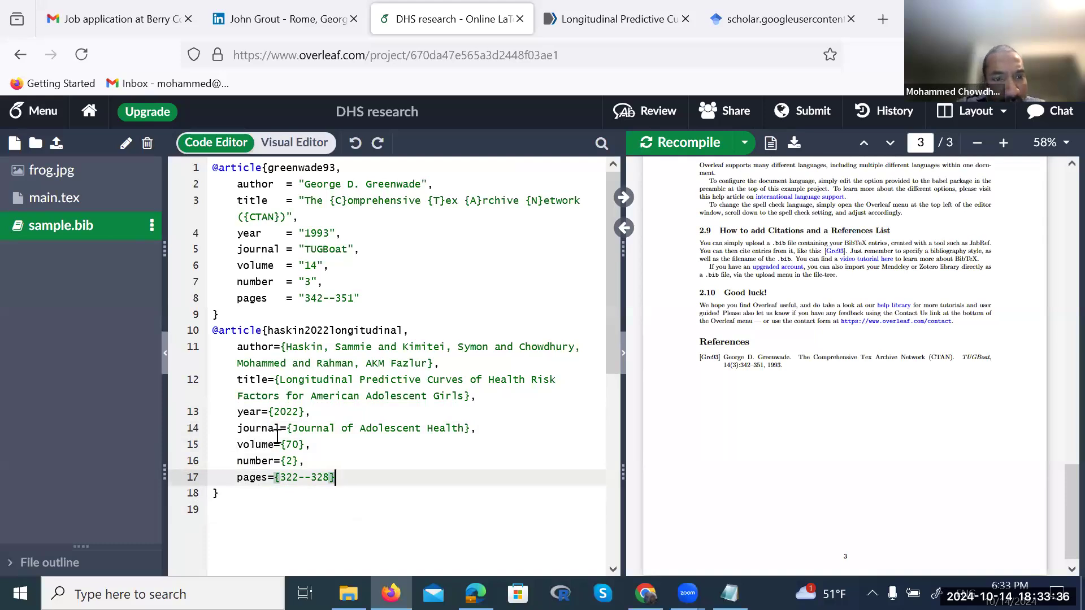
{"action": "left_click", "coordinate": [264, 330]}
{"action": "key", "text": "BackSpace"}
{"action": "key", "text": "BackSpace"}
{"action": "key", "text": "BackSpace"}
{"action": "key", "text": "BackSpace"}
{"action": "key", "text": "BackSpace"}
{"action": "key", "text": "BackSpace"}
{"action": "key", "text": "BackSpace"}
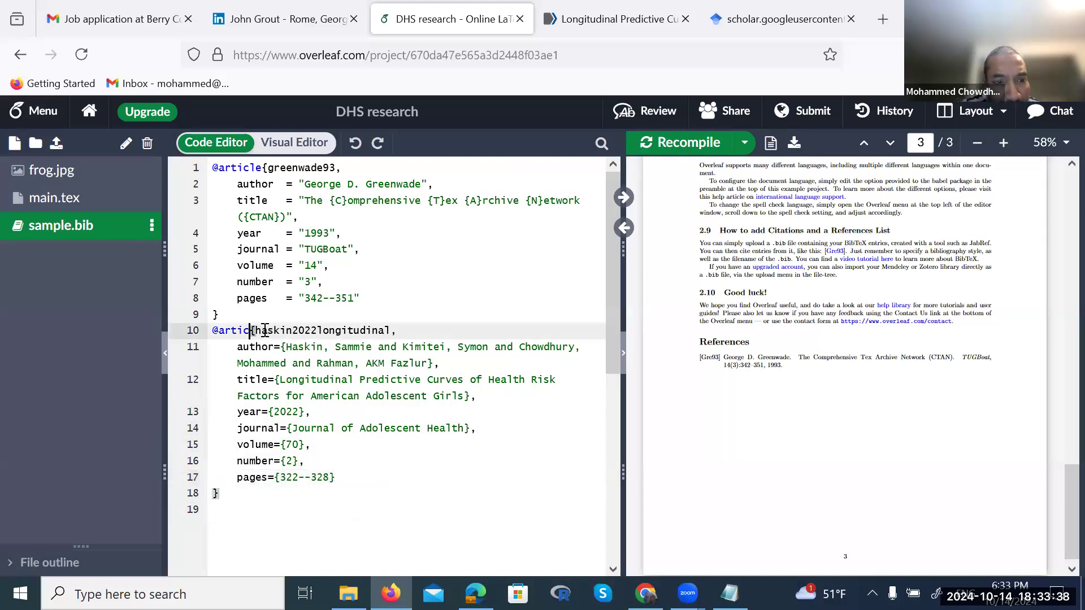
{"action": "key", "text": "BackSpace"}
{"action": "key", "text": "ctrl+s"}
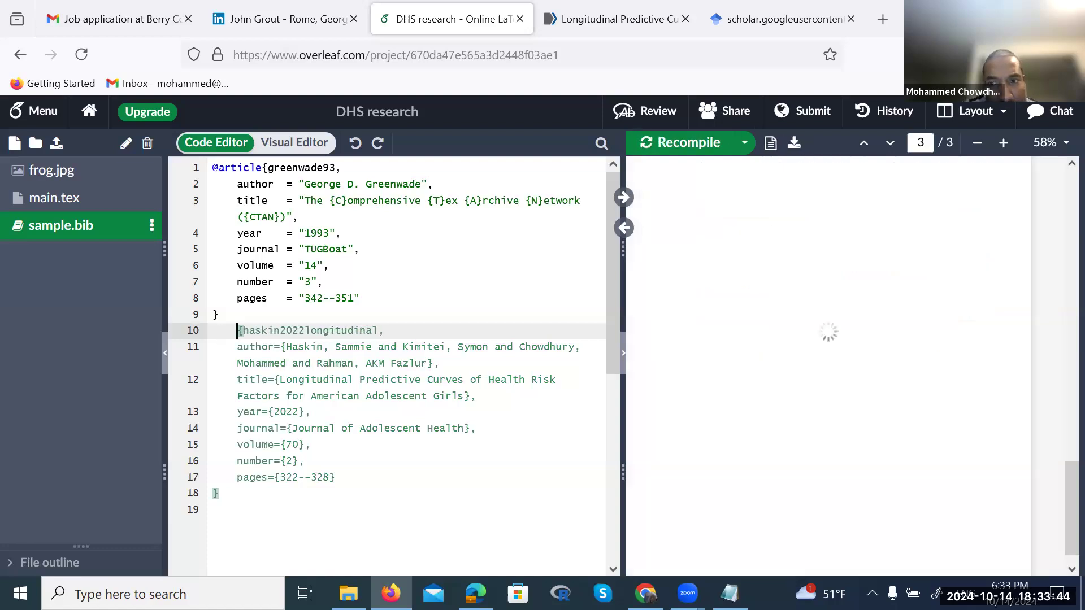
Select the whole haskin2022longitudinal entry in sample.bib
{"action": "left_click", "coordinate": [240, 484]}
{"action": "left_click", "coordinate": [336, 477]}
{"action": "left_click_drag", "start_coordinate": [336, 477], "coordinate": [216, 337]}
{"action": "key", "text": "ctrl+c"}
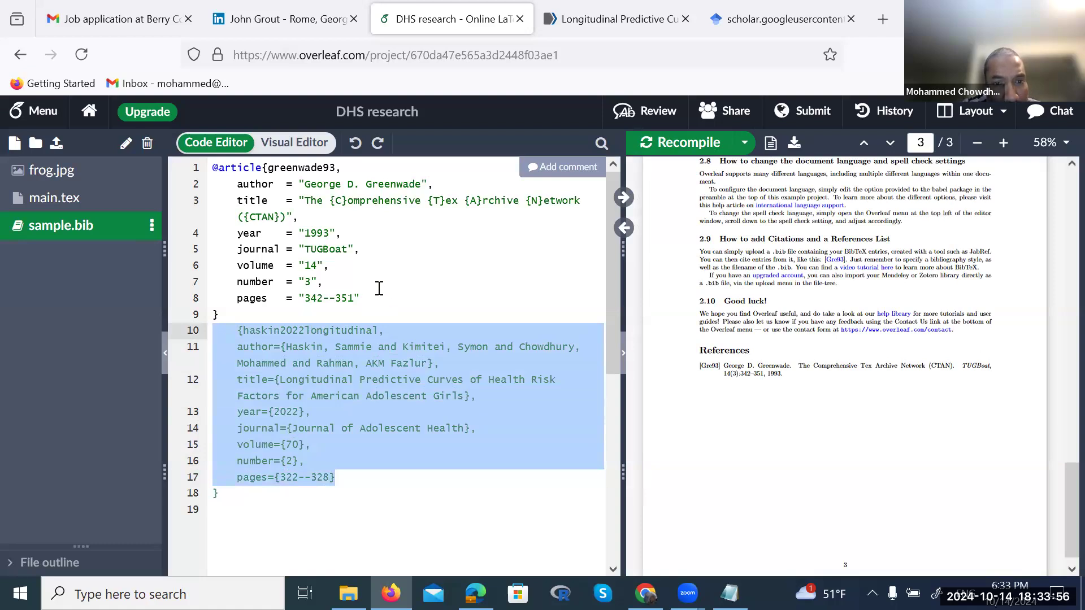
Paste a copy of the haskin2022 entry into sample.bib, undoing the misplaced paste
{"action": "left_click", "coordinate": [380, 288]}
{"action": "left_click", "coordinate": [375, 300]}
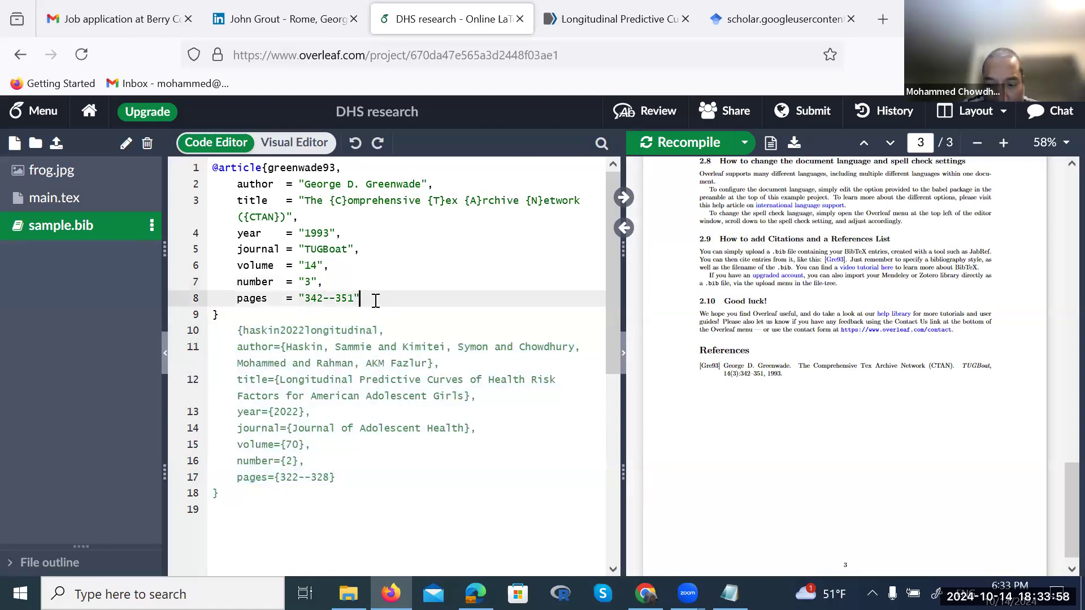
{"action": "key", "text": "Return"}
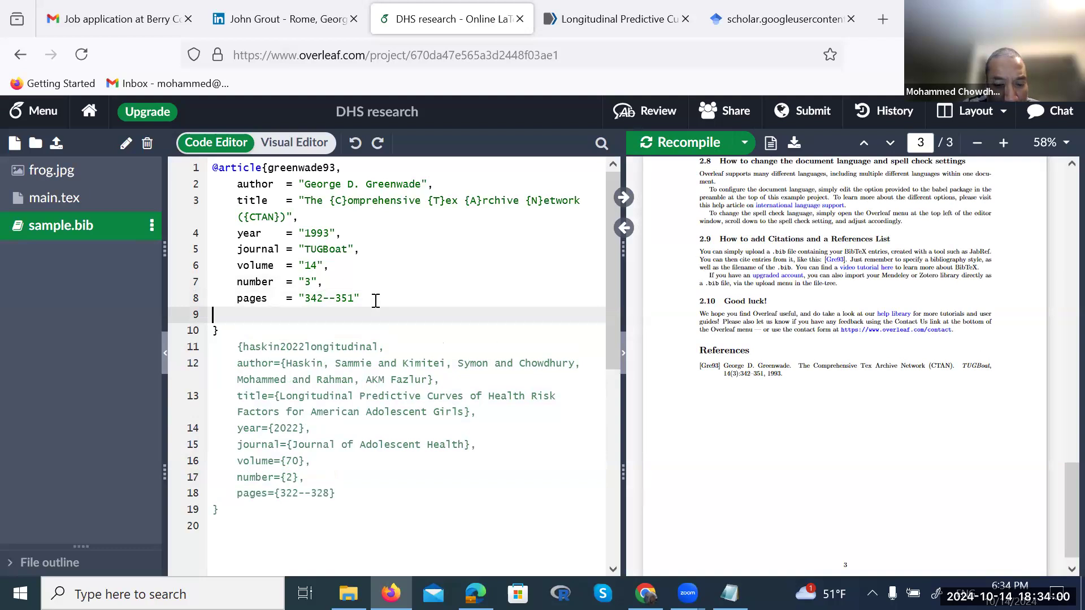
{"action": "key", "text": "ctrl+v"}
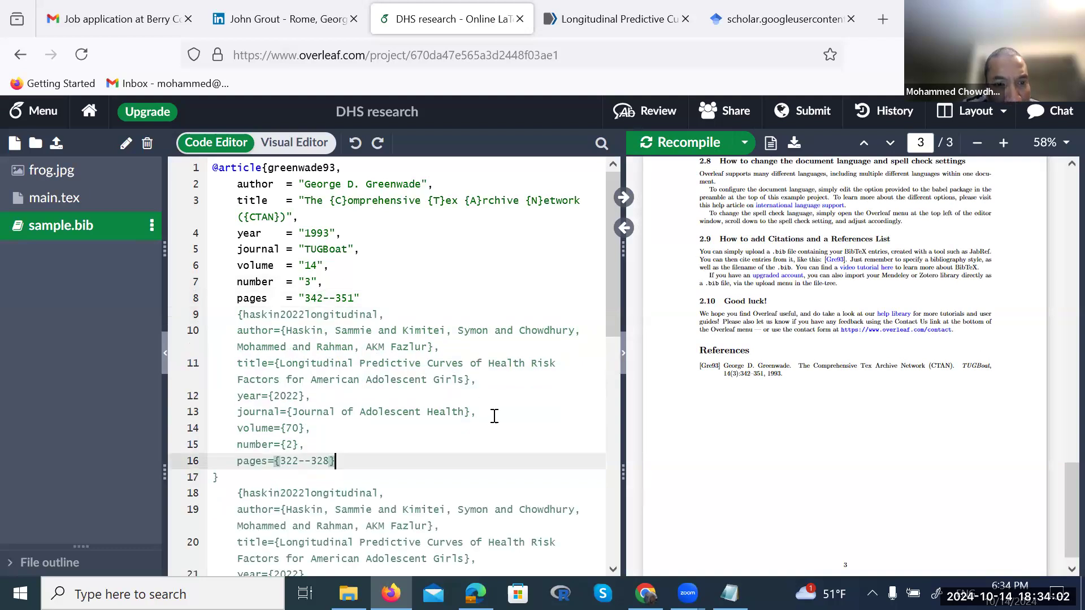
{"action": "scroll", "coordinate": [495, 416], "scroll_direction": "down", "scroll_amount": 1}
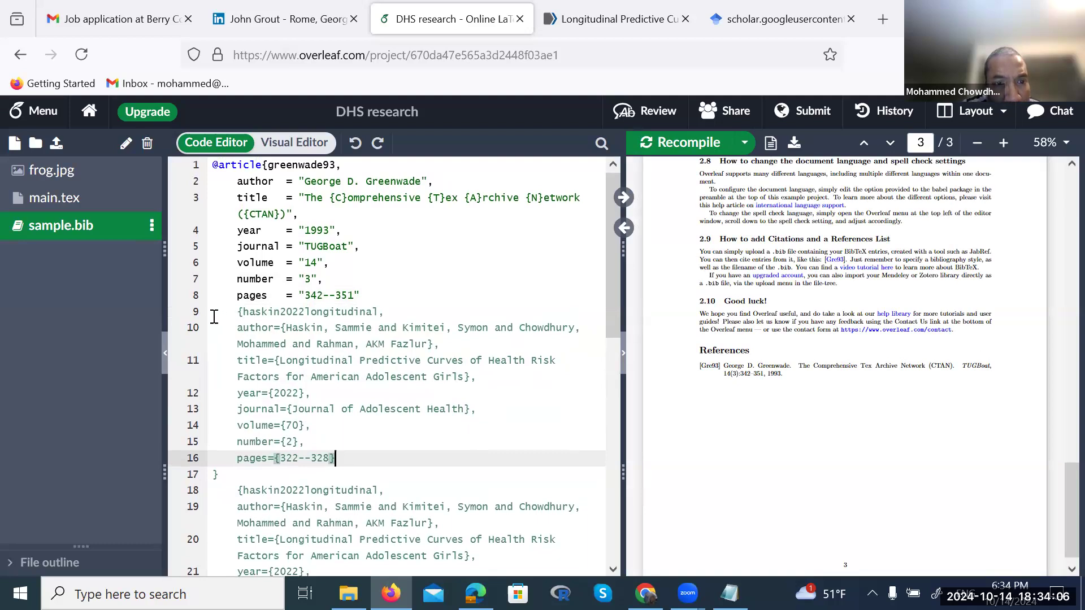
{"action": "key", "text": "ctrl+z"}
{"action": "key", "text": "ctrl+z"}
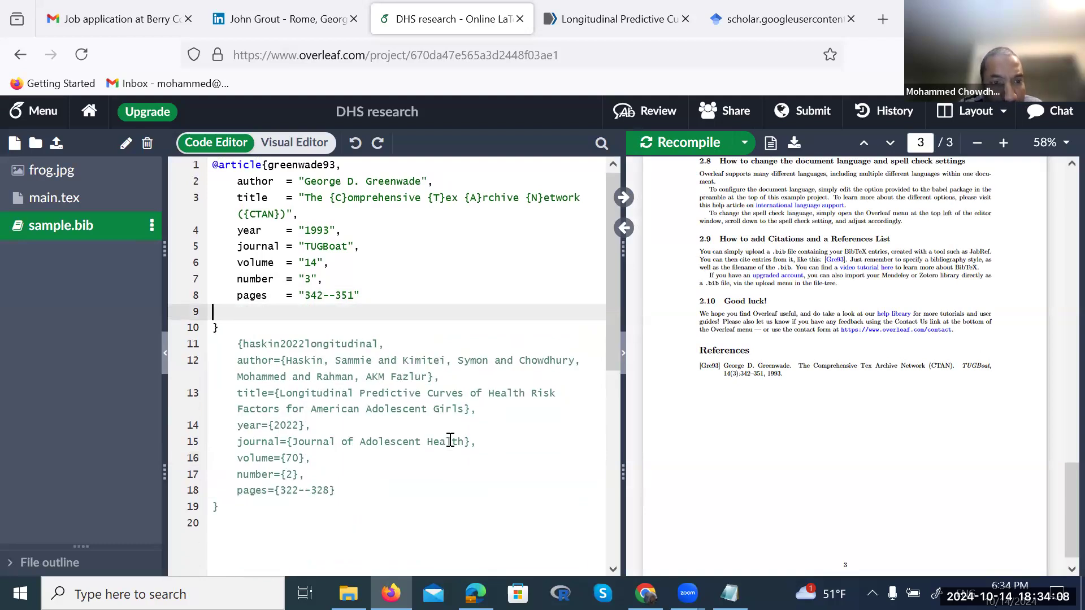
{"action": "key", "text": "Down"}
{"action": "key", "text": "Down"}
{"action": "key", "text": "Home"}
{"action": "key", "text": "BackSpace"}
{"action": "type", "text": "@a"}
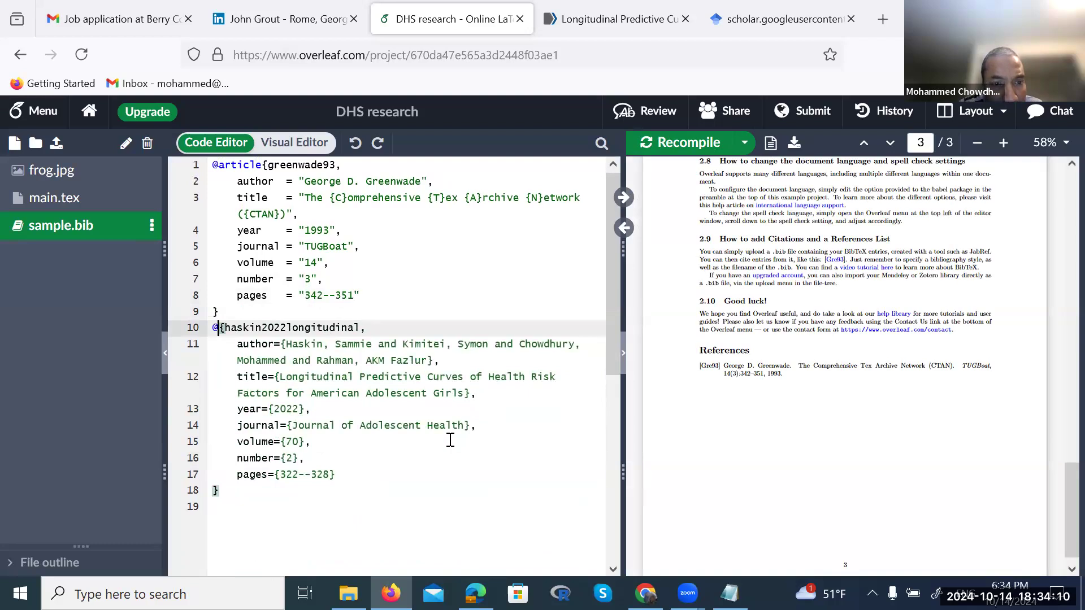
{"action": "type", "text": "rticle"}
{"action": "left_click", "coordinate": [463, 474]}
{"action": "type", "text": ","}
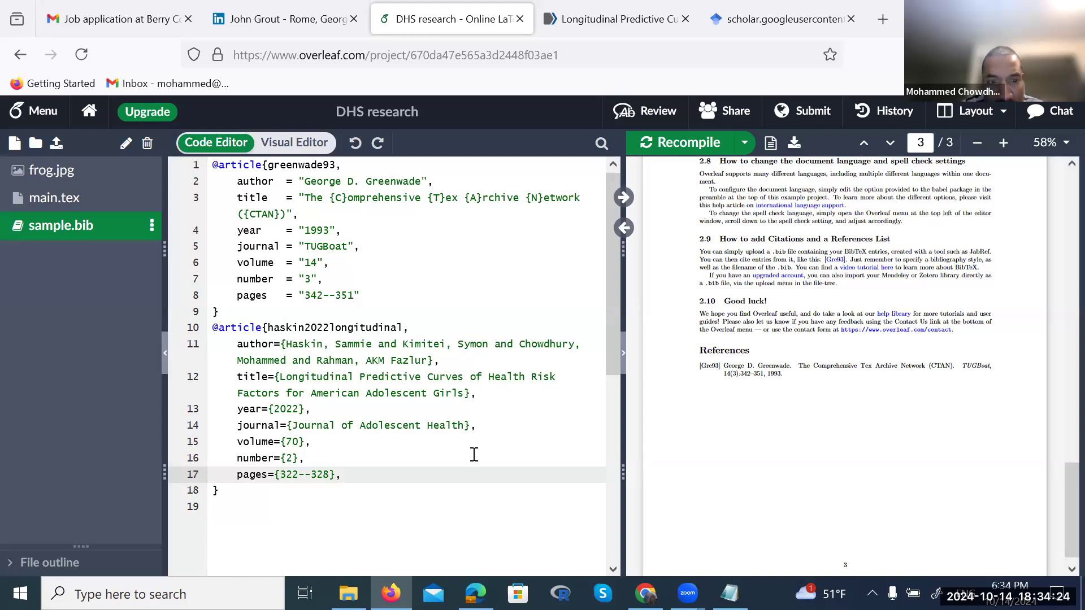
{"action": "key", "text": "ctrl+s"}
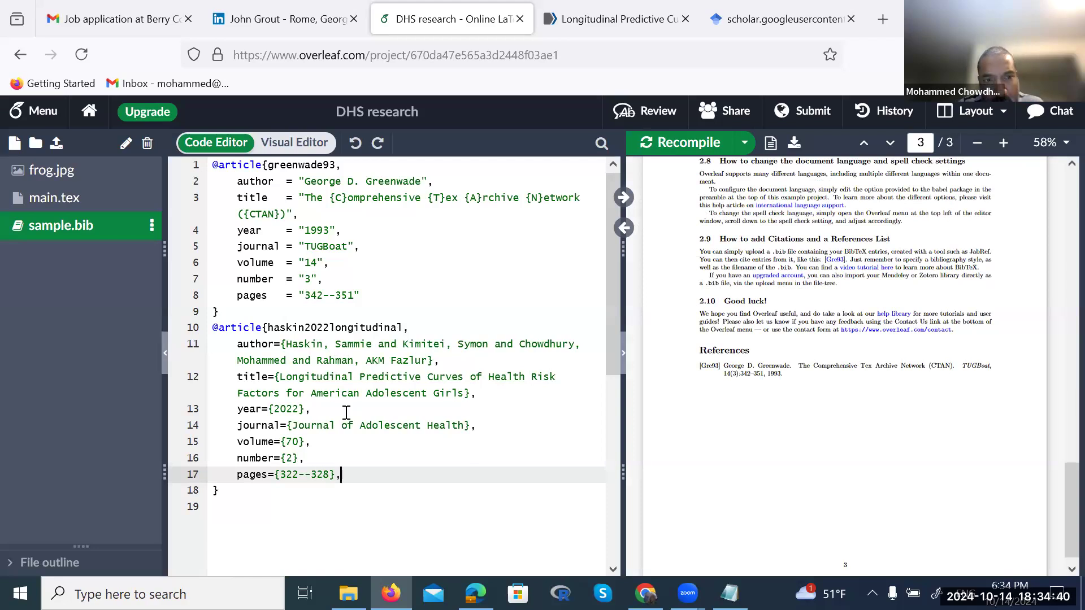
{"action": "left_click_drag", "start_coordinate": [219, 312], "coordinate": [212, 247]}
{"action": "left_click_drag", "start_coordinate": [199, 180], "coordinate": [197, 168]}
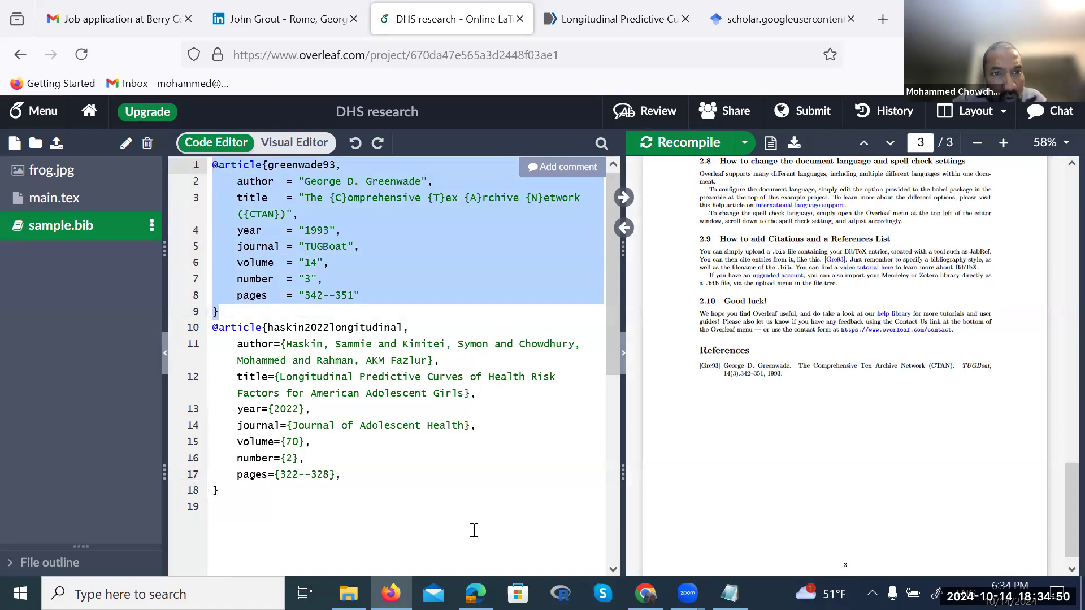
Open and dismiss the sample.bib options menu twice, then recompile the project
{"action": "left_click", "coordinate": [456, 437]}
{"action": "scroll", "coordinate": [290, 295], "scroll_direction": "down", "scroll_amount": 1}
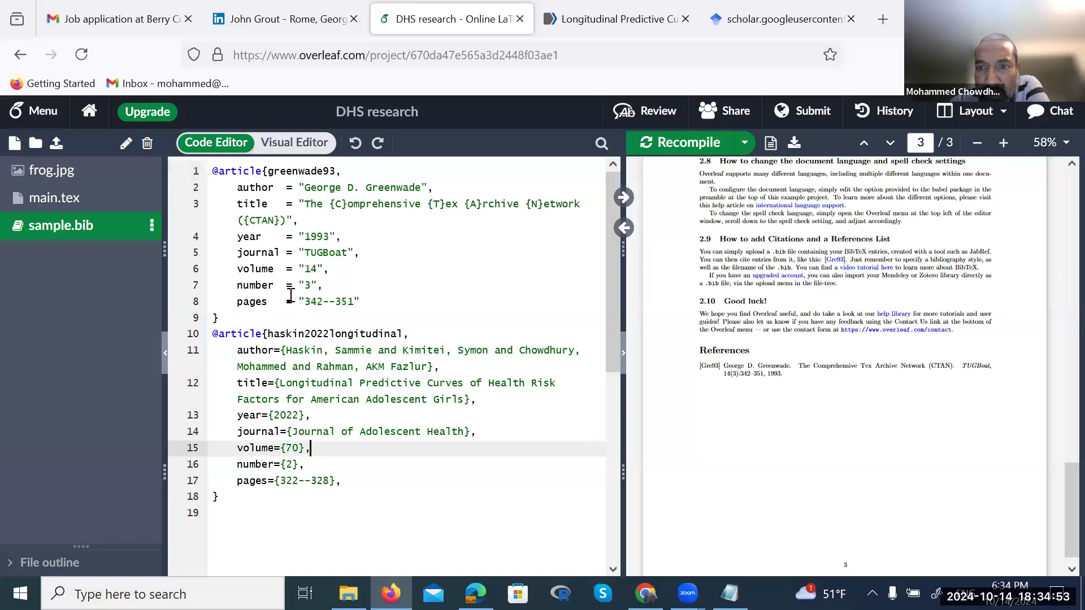
{"action": "left_click", "coordinate": [152, 226]}
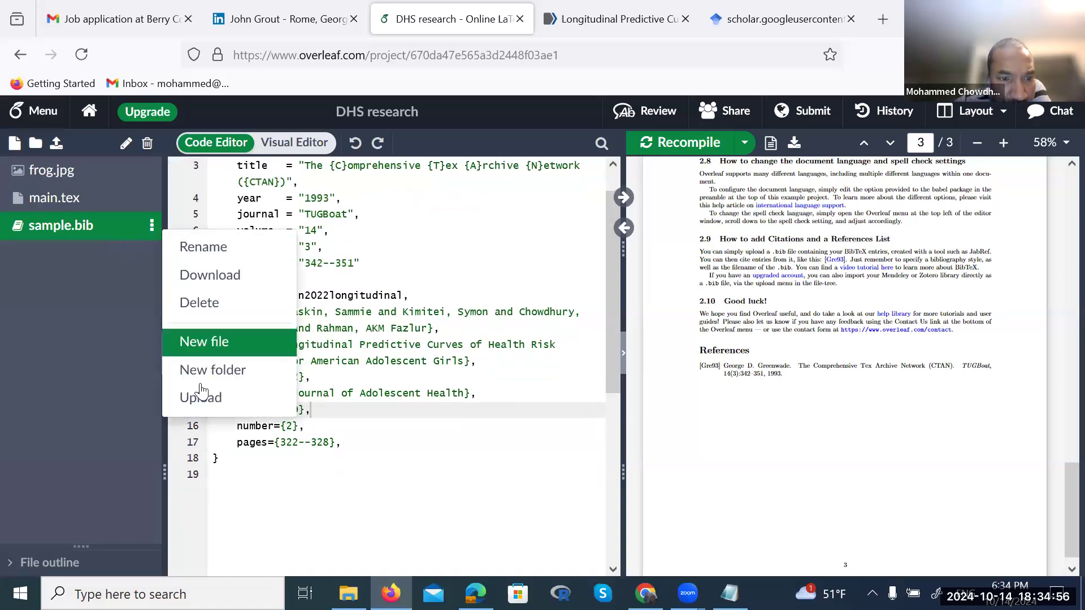
{"action": "left_click", "coordinate": [418, 433]}
{"action": "scroll", "coordinate": [348, 280], "scroll_direction": "up", "scroll_amount": 1}
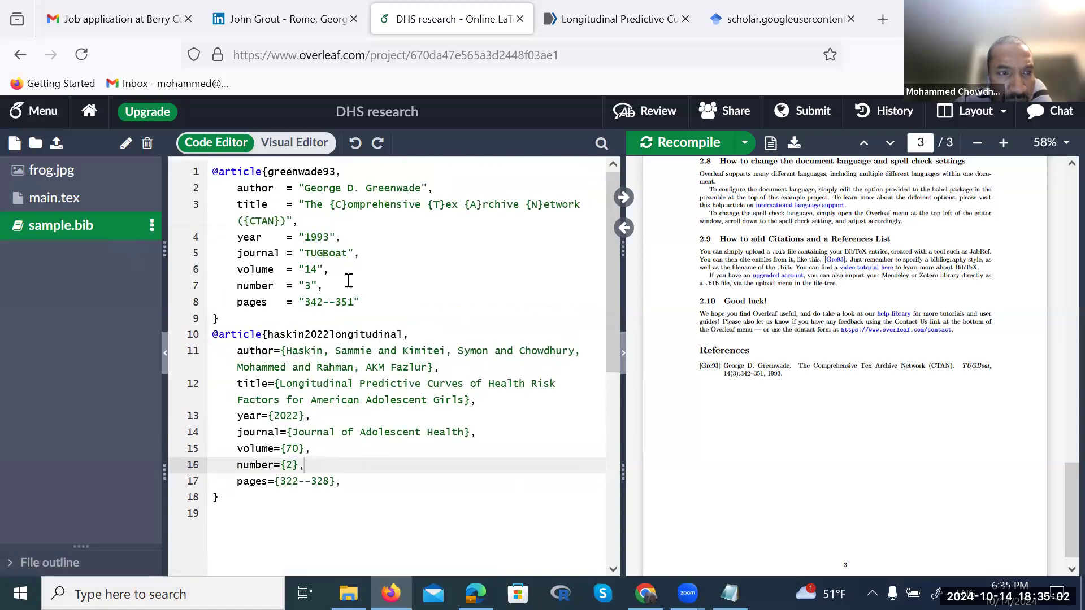
{"action": "scroll", "coordinate": [348, 281], "scroll_direction": "down", "scroll_amount": 1}
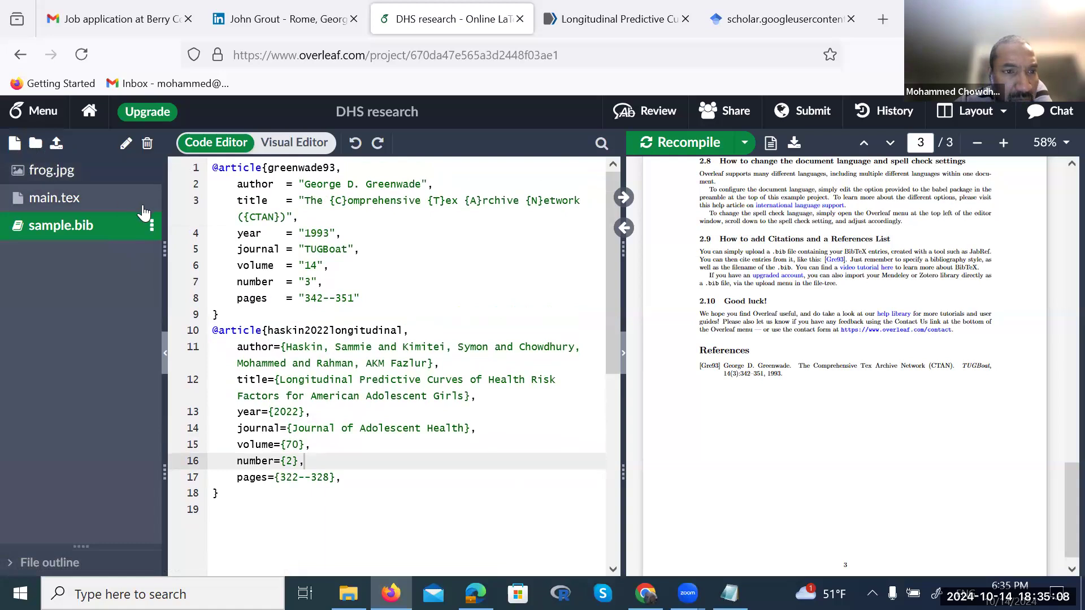
{"action": "left_click", "coordinate": [151, 226]}
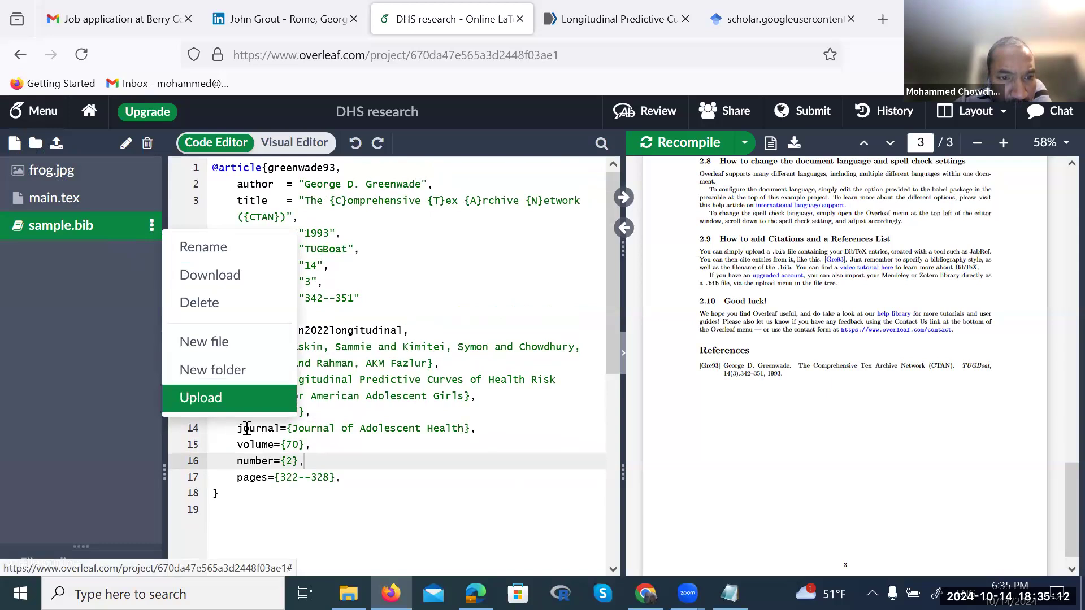
{"action": "left_click", "coordinate": [398, 462]}
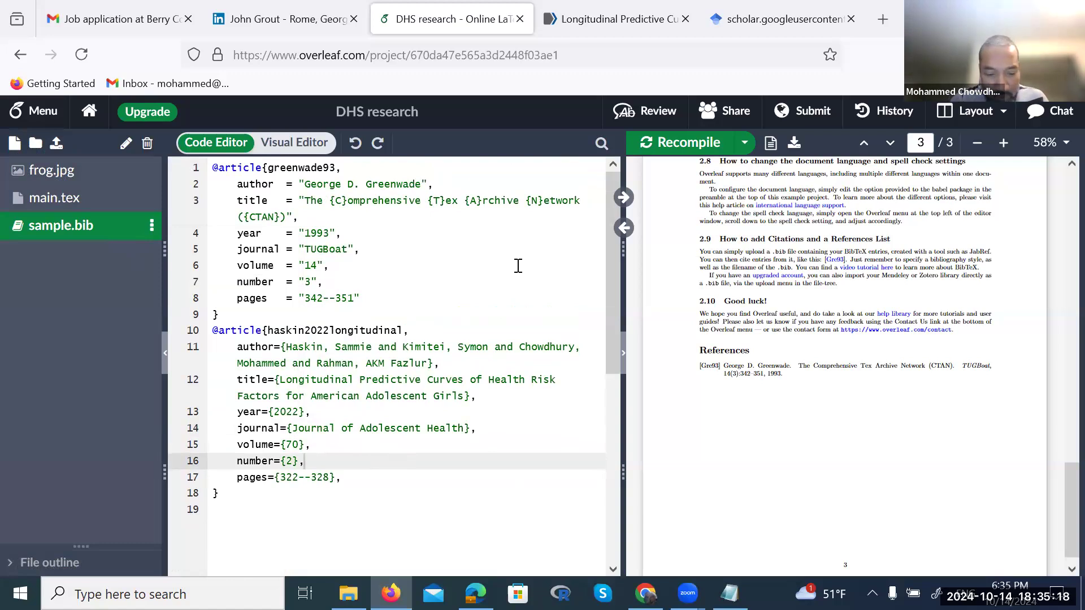
{"action": "key", "text": "ctrl+s"}
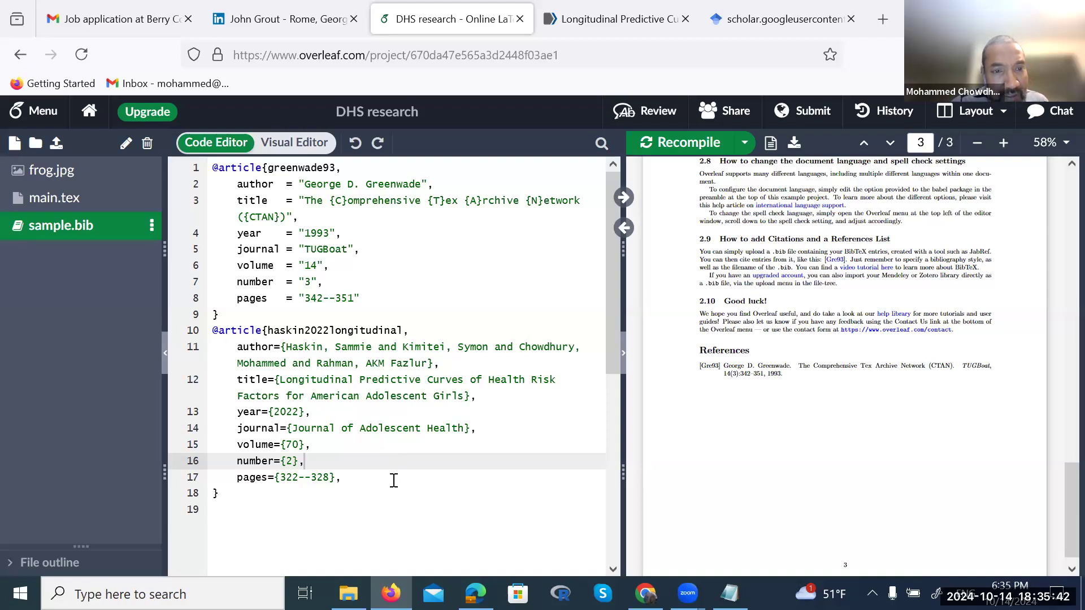
{"action": "left_click", "coordinate": [271, 165]}
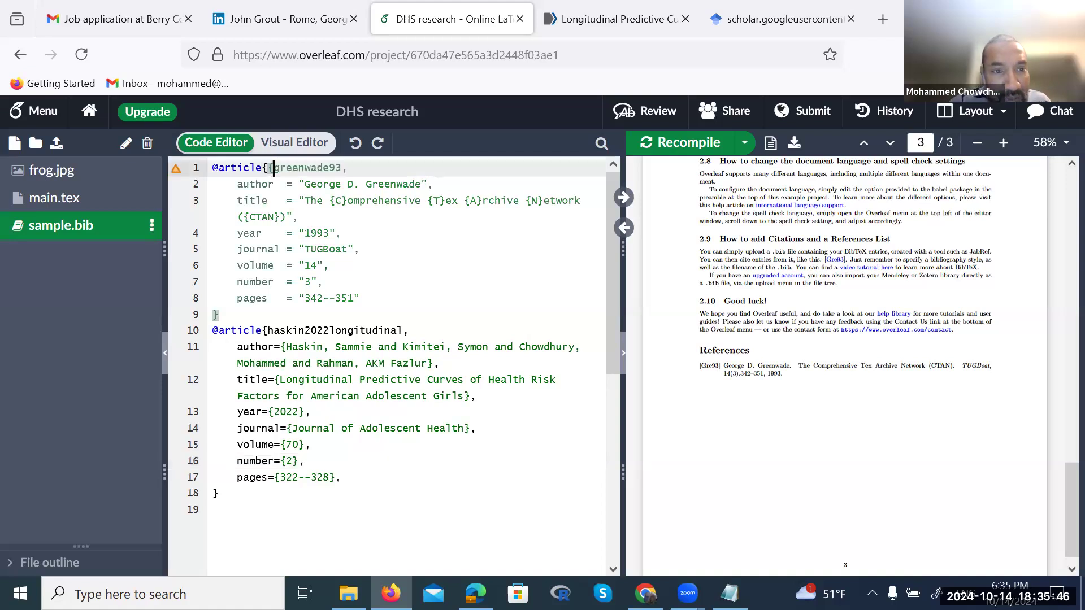
{"action": "left_click", "coordinate": [267, 330]}
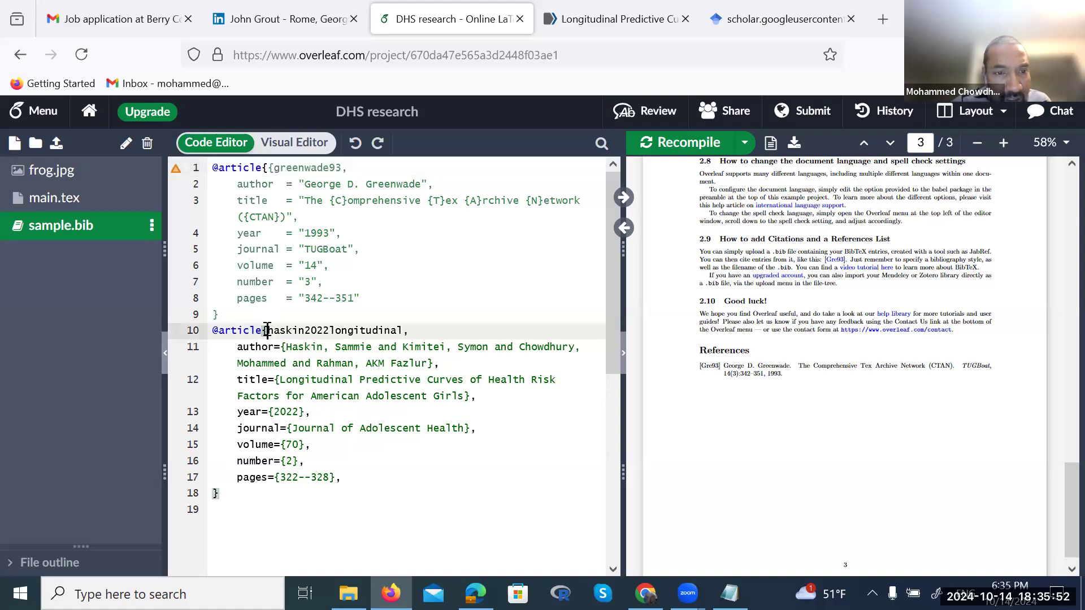
{"action": "key", "text": "Left"}
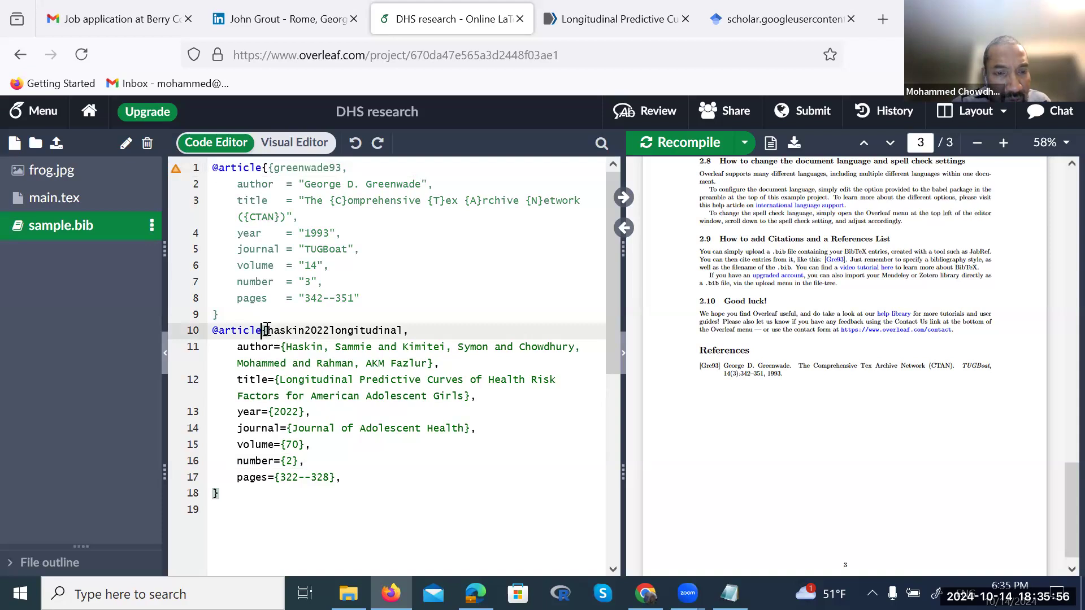
{"action": "key", "text": "BackSpace"}
{"action": "key", "text": "BackSpace"}
{"action": "key", "text": "BackSpace"}
{"action": "key", "text": "BackSpace"}
{"action": "key", "text": "BackSpace"}
{"action": "key", "text": "BackSpace"}
{"action": "key", "text": "BackSpace"}
{"action": "key", "text": "BackSpace"}
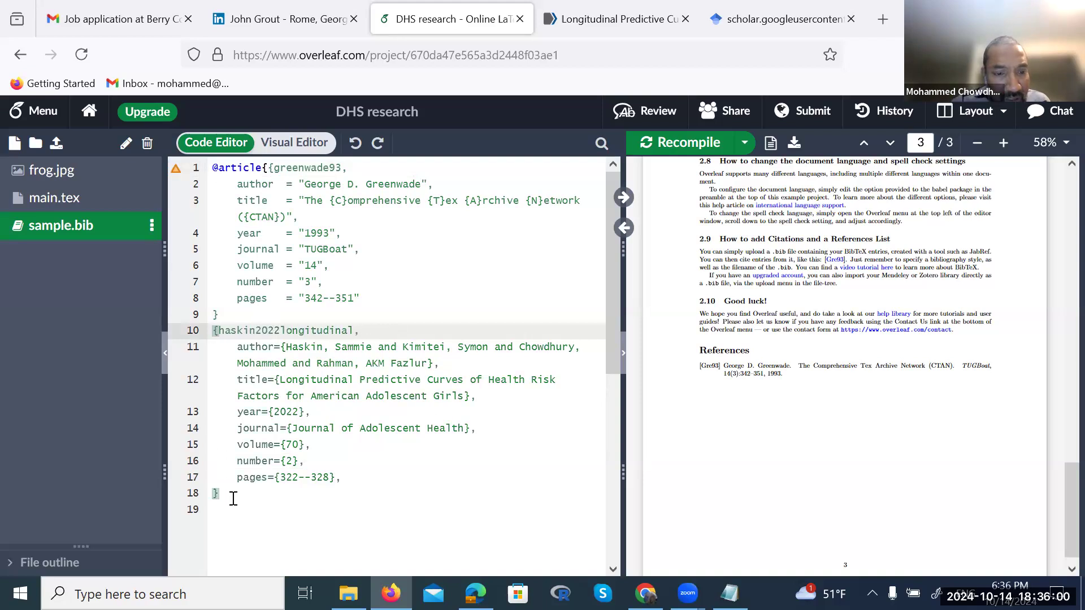
{"action": "left_click", "coordinate": [233, 498]}
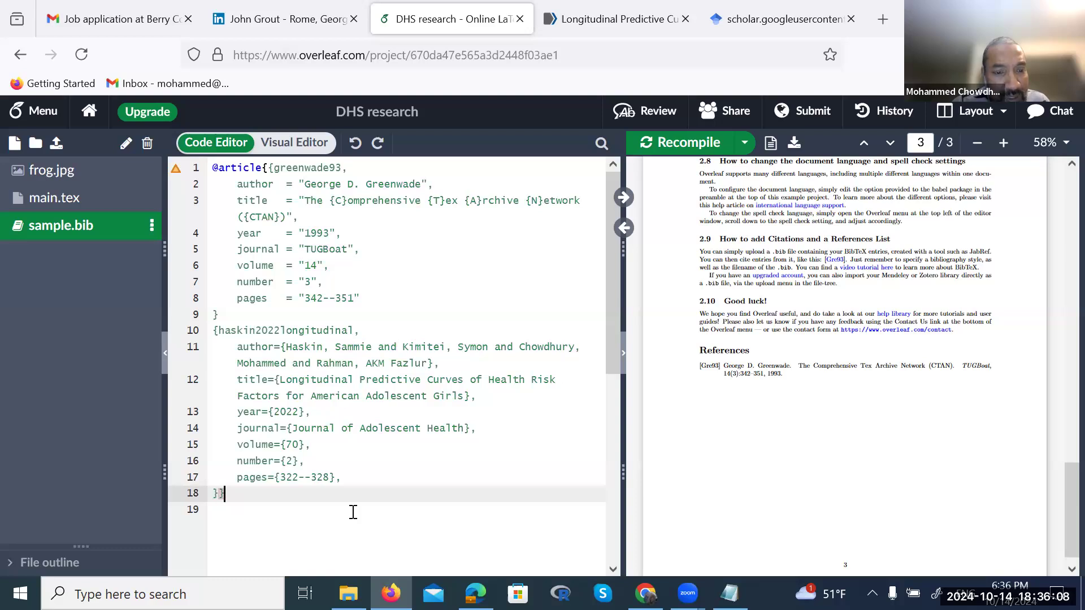
{"action": "key", "text": "Left"}
{"action": "key", "text": "Right"}
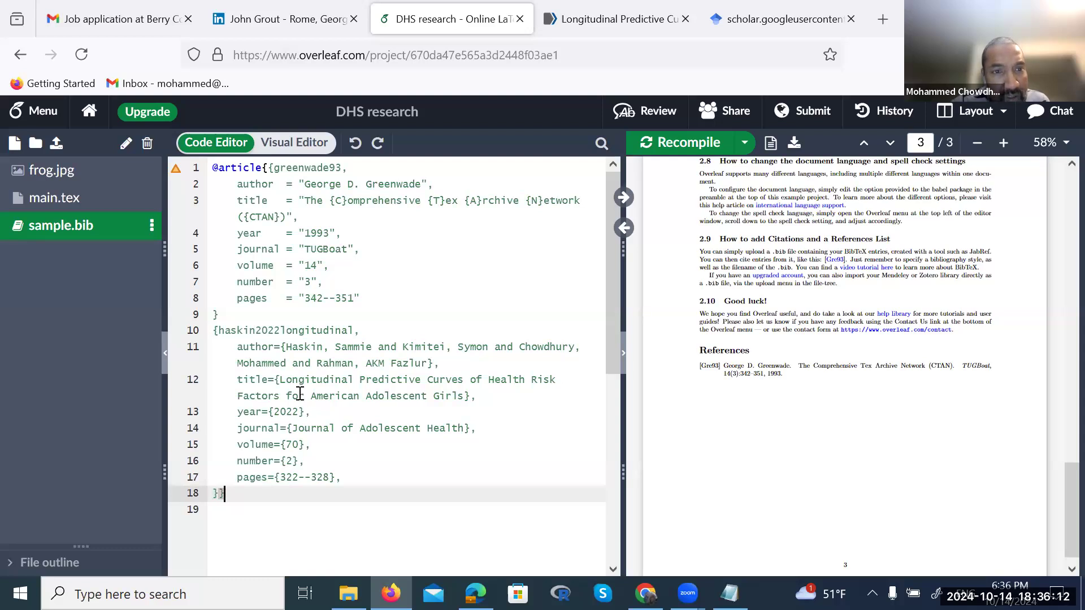
{"action": "left_click", "coordinate": [239, 314]}
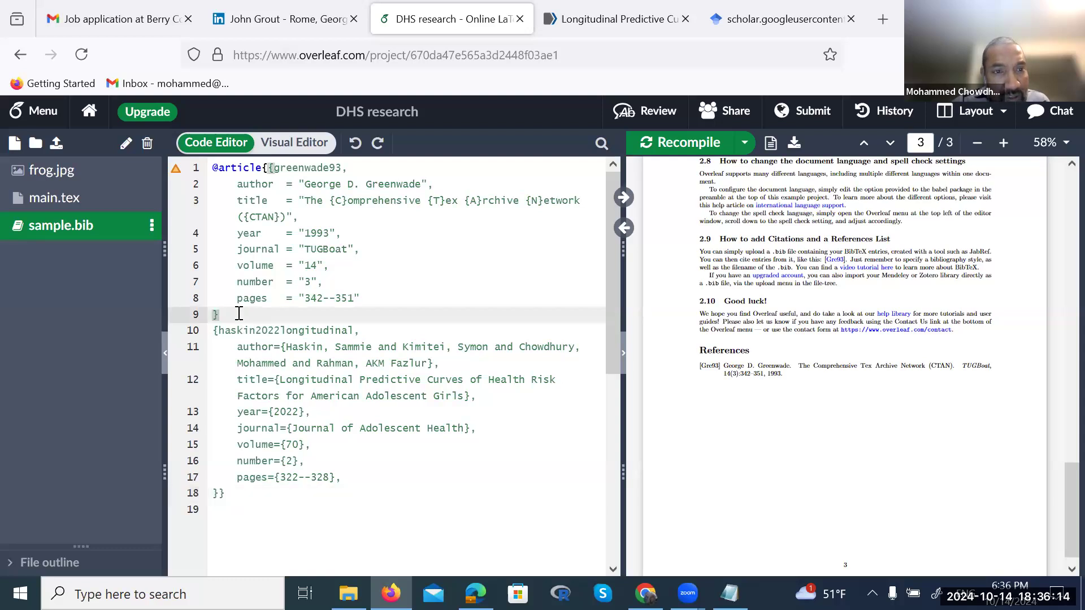
{"action": "left_click", "coordinate": [230, 493]}
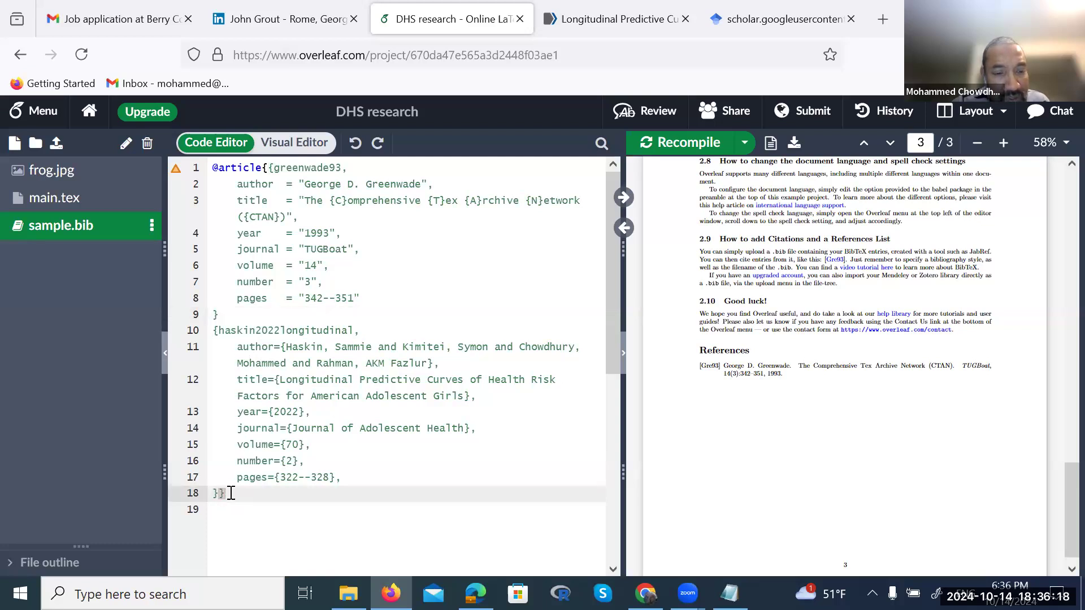
{"action": "key", "text": "BackSpace"}
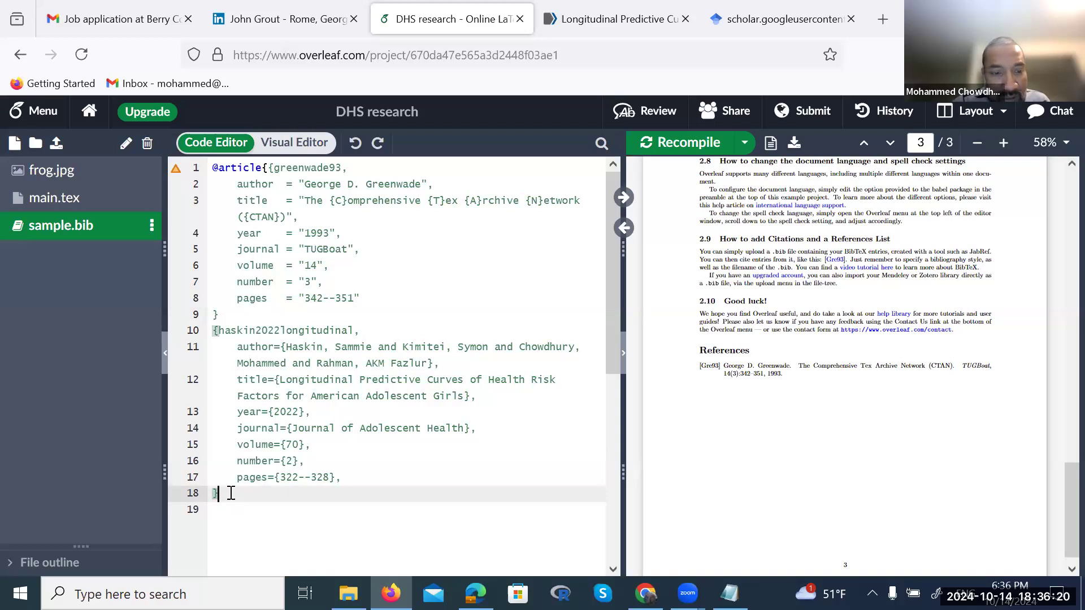
{"action": "left_click", "coordinate": [274, 168]}
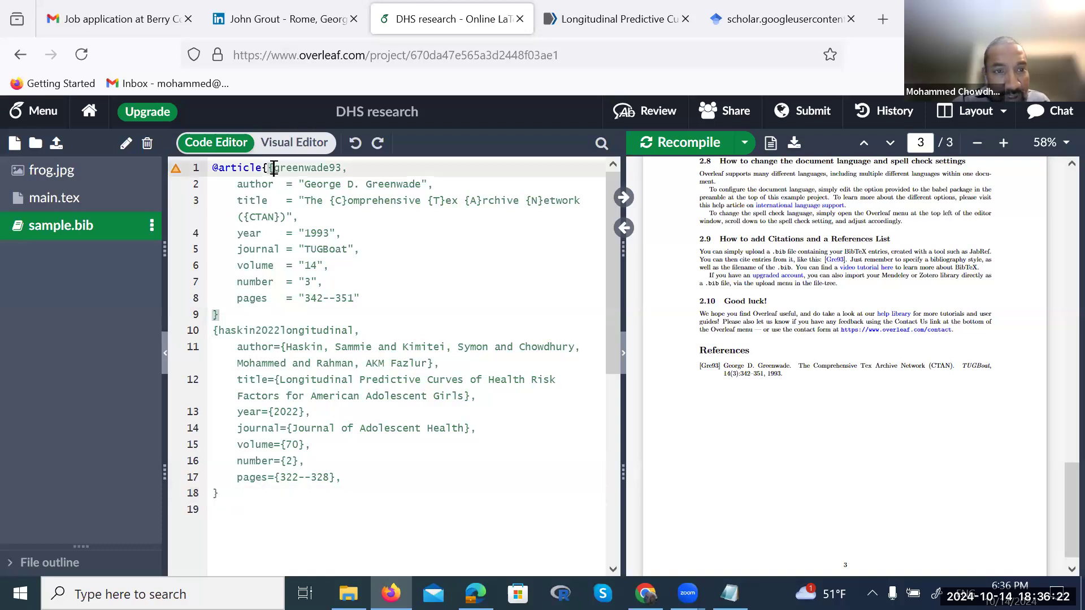
{"action": "key", "text": "BackSpace"}
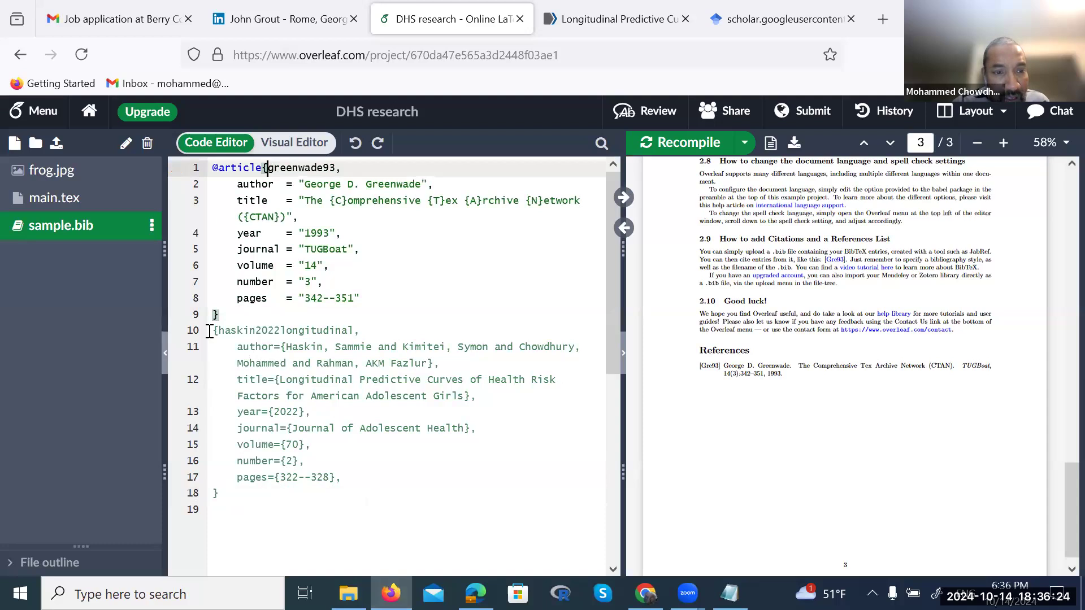
{"action": "left_click", "coordinate": [212, 330]}
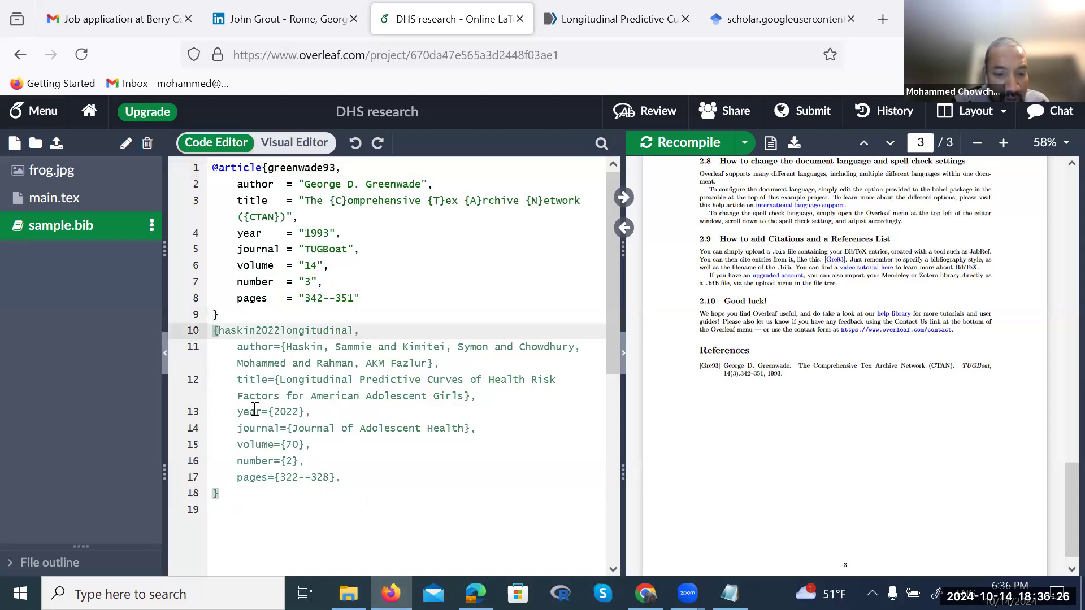
{"action": "type", "text": "@article"}
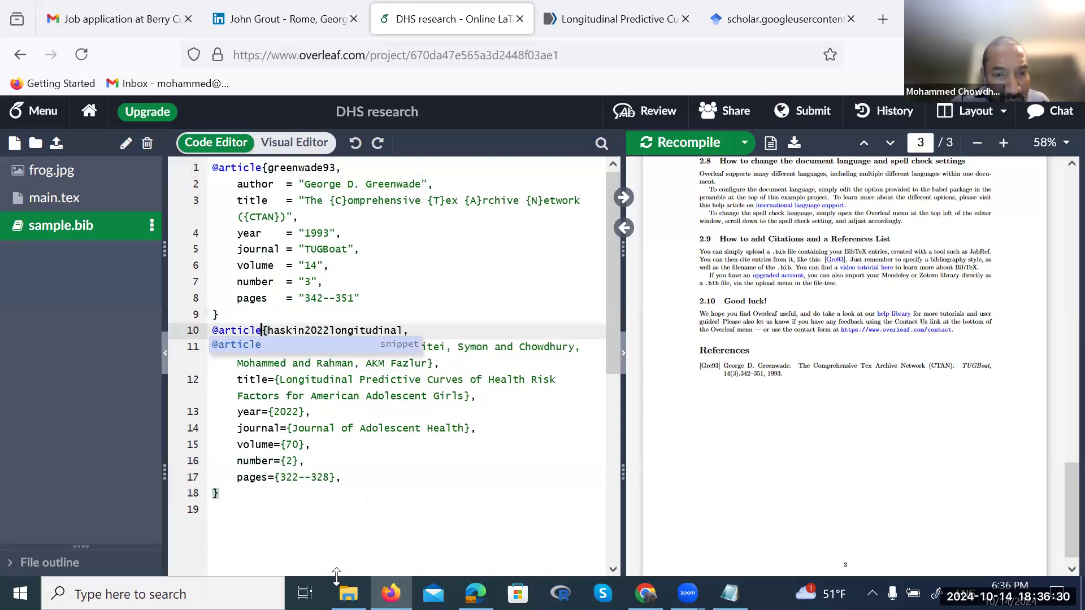
{"action": "left_click", "coordinate": [395, 512]}
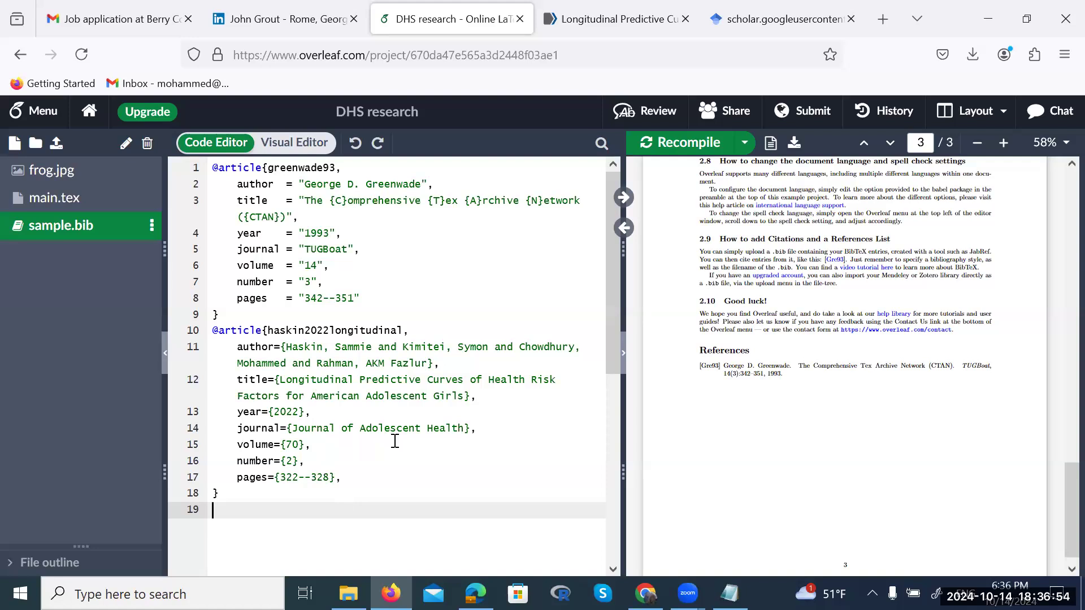
{"action": "left_click_drag", "start_coordinate": [405, 330], "coordinate": [269, 330]}
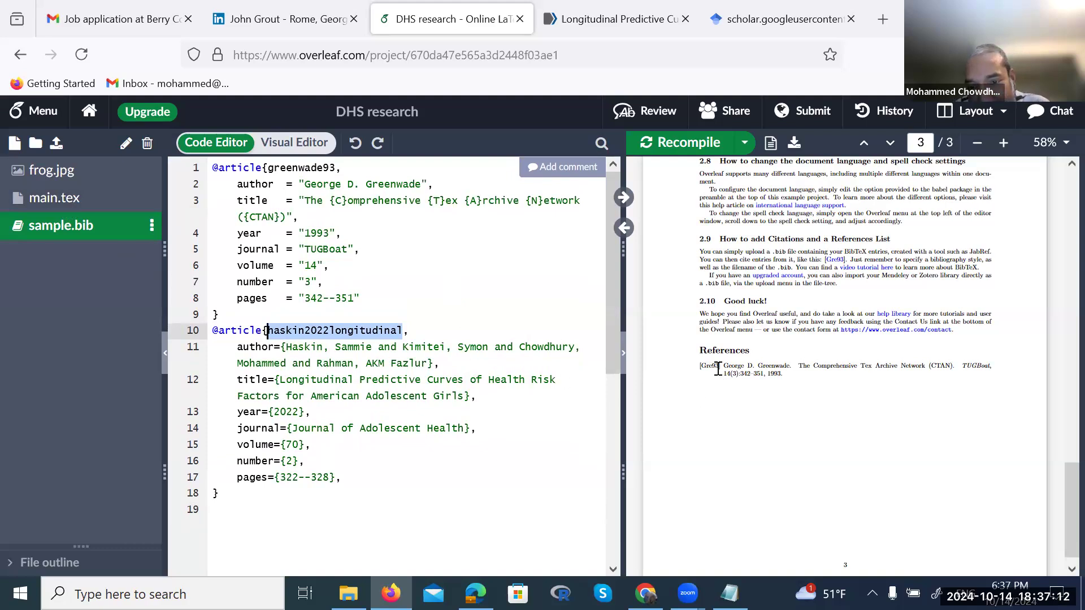
Open main.tex and scroll down to the Citations subsection
{"action": "left_click", "coordinate": [50, 197]}
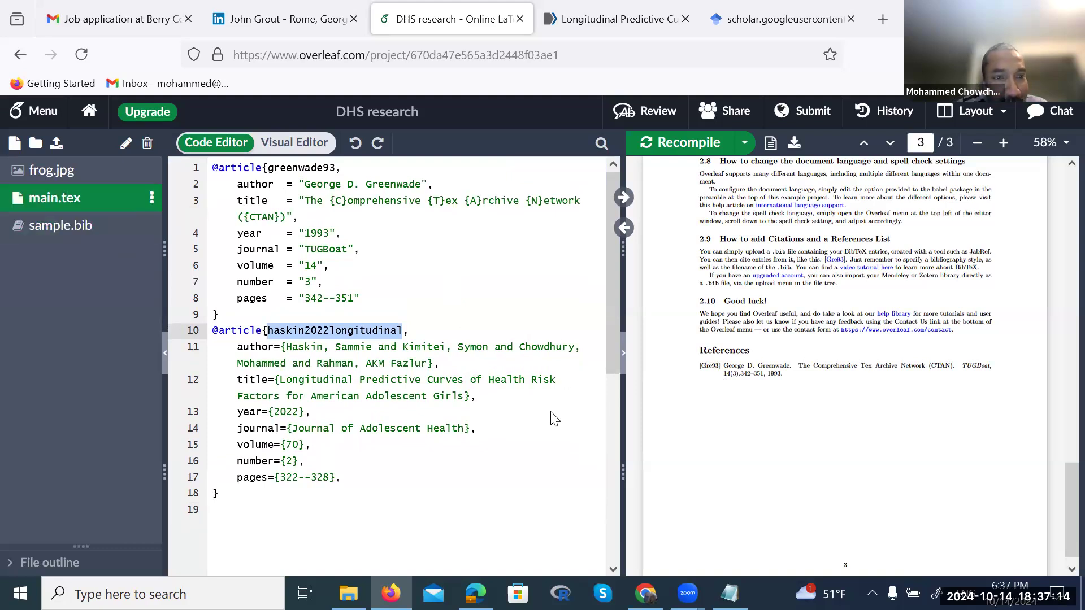
{"action": "scroll", "coordinate": [472, 375], "scroll_direction": "up", "scroll_amount": 10}
{"action": "scroll", "coordinate": [471, 377], "scroll_direction": "down", "scroll_amount": 3}
{"action": "scroll", "coordinate": [471, 377], "scroll_direction": "down", "scroll_amount": 4}
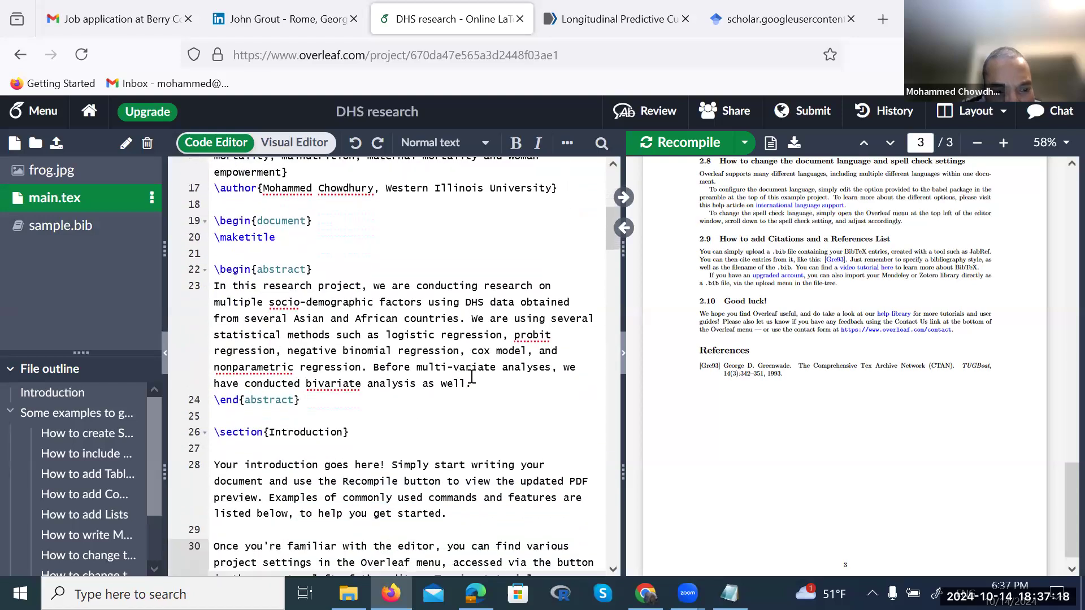
{"action": "scroll", "coordinate": [471, 376], "scroll_direction": "down", "scroll_amount": 3}
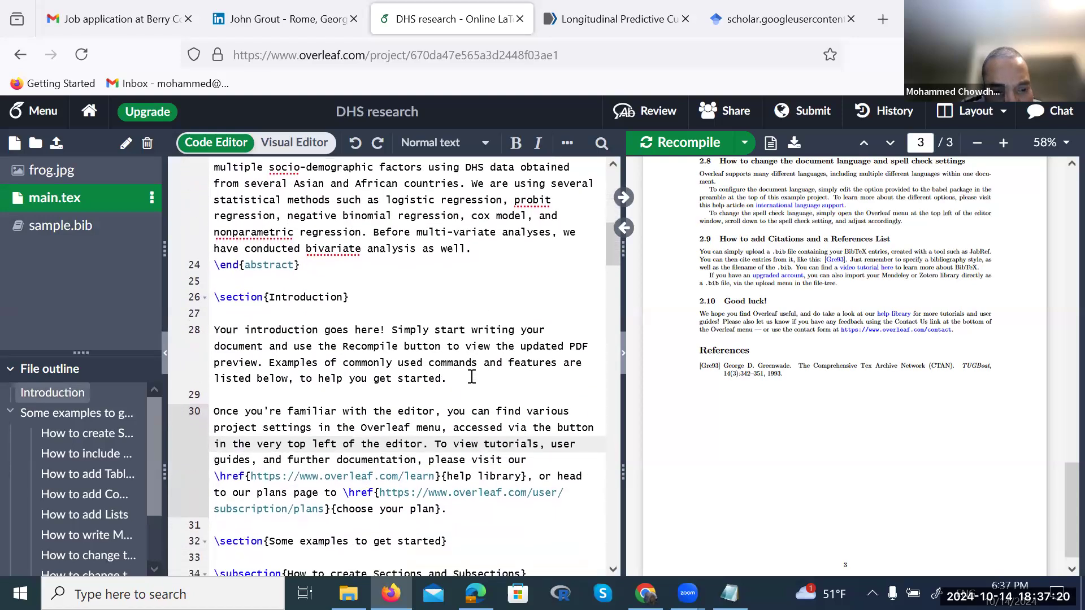
{"action": "scroll", "coordinate": [471, 376], "scroll_direction": "down", "scroll_amount": 6}
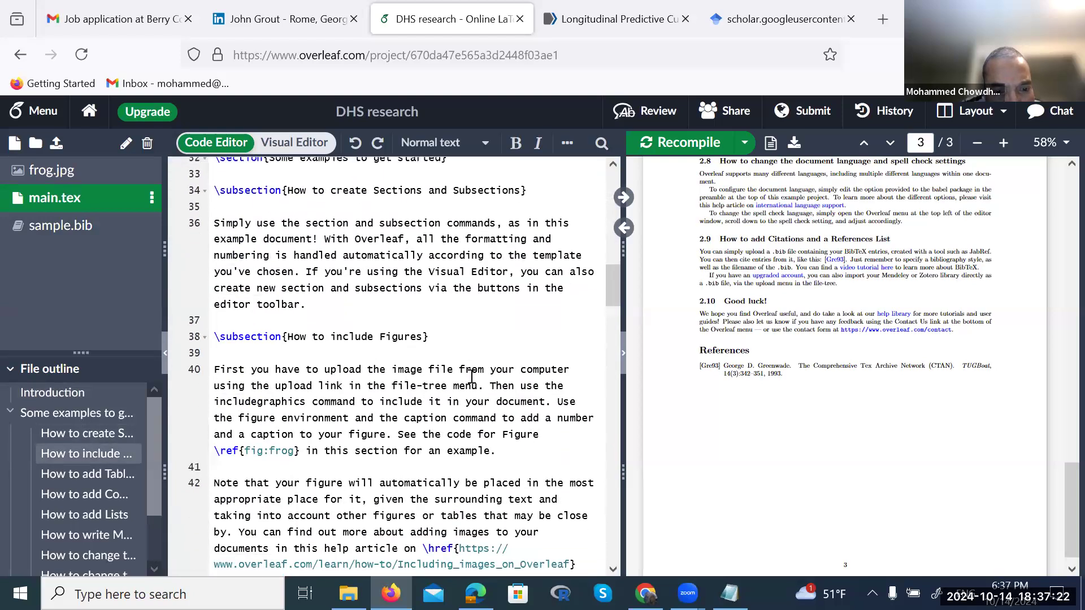
{"action": "scroll", "coordinate": [472, 377], "scroll_direction": "down", "scroll_amount": 3}
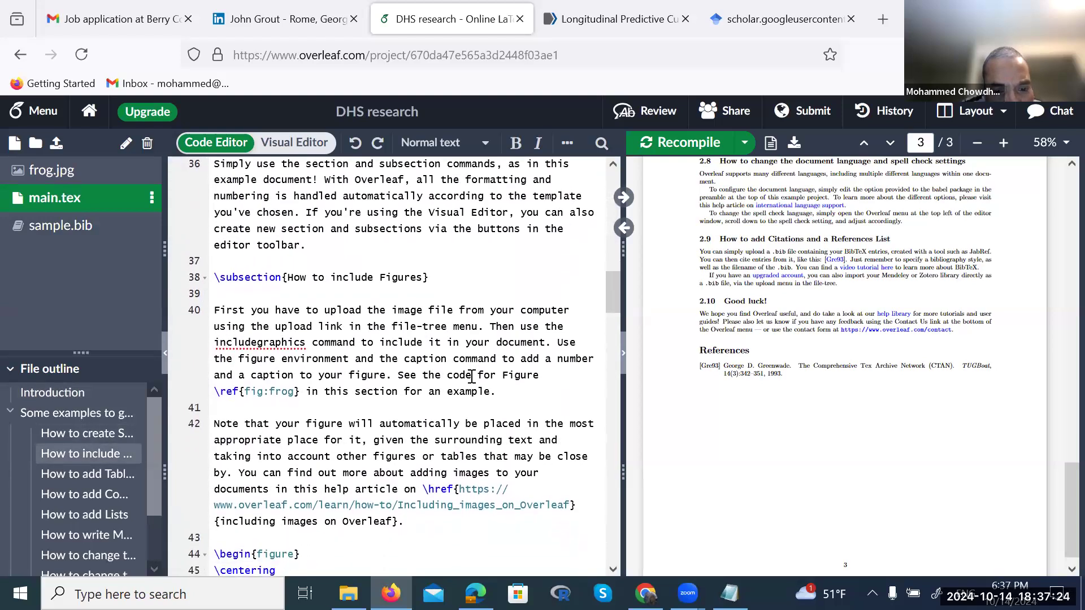
{"action": "scroll", "coordinate": [472, 377], "scroll_direction": "down", "scroll_amount": 3}
{"action": "scroll", "coordinate": [472, 377], "scroll_direction": "down", "scroll_amount": 2}
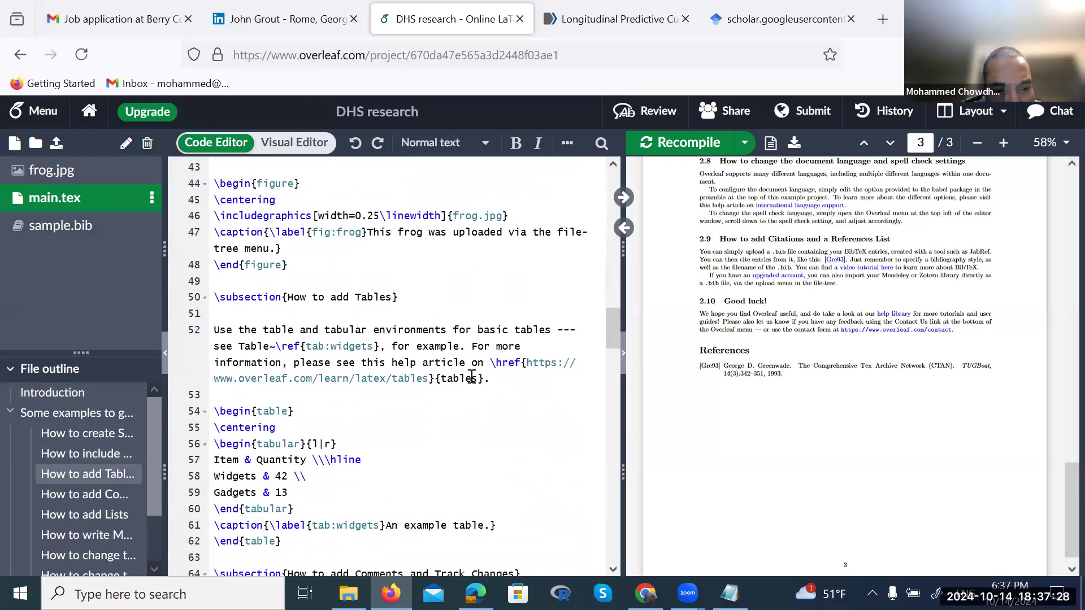
{"action": "scroll", "coordinate": [472, 376], "scroll_direction": "down", "scroll_amount": 5}
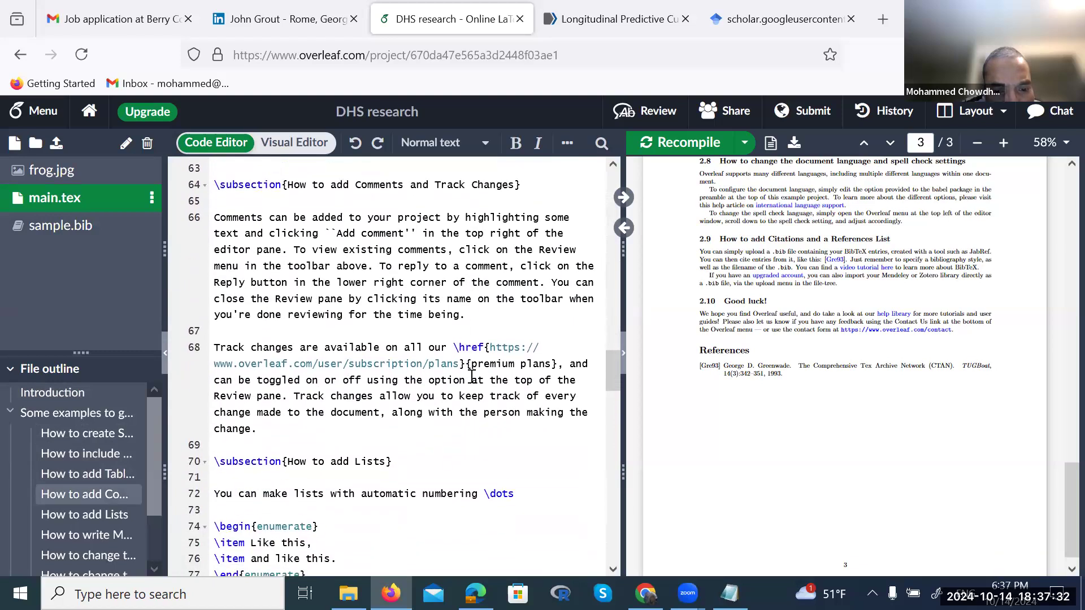
{"action": "scroll", "coordinate": [472, 377], "scroll_direction": "down", "scroll_amount": 6}
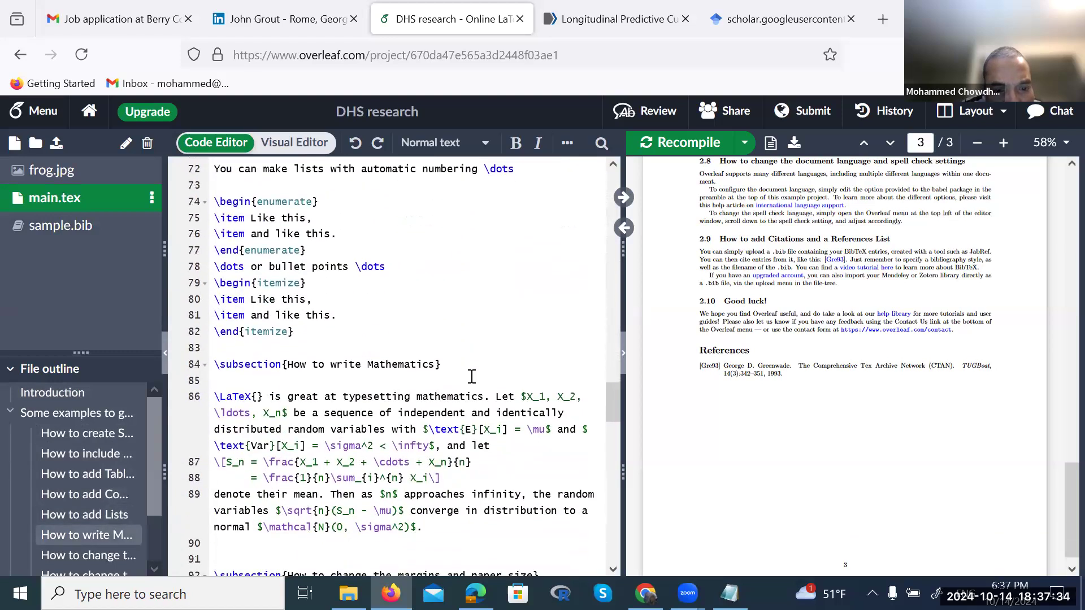
{"action": "scroll", "coordinate": [471, 377], "scroll_direction": "down", "scroll_amount": 5}
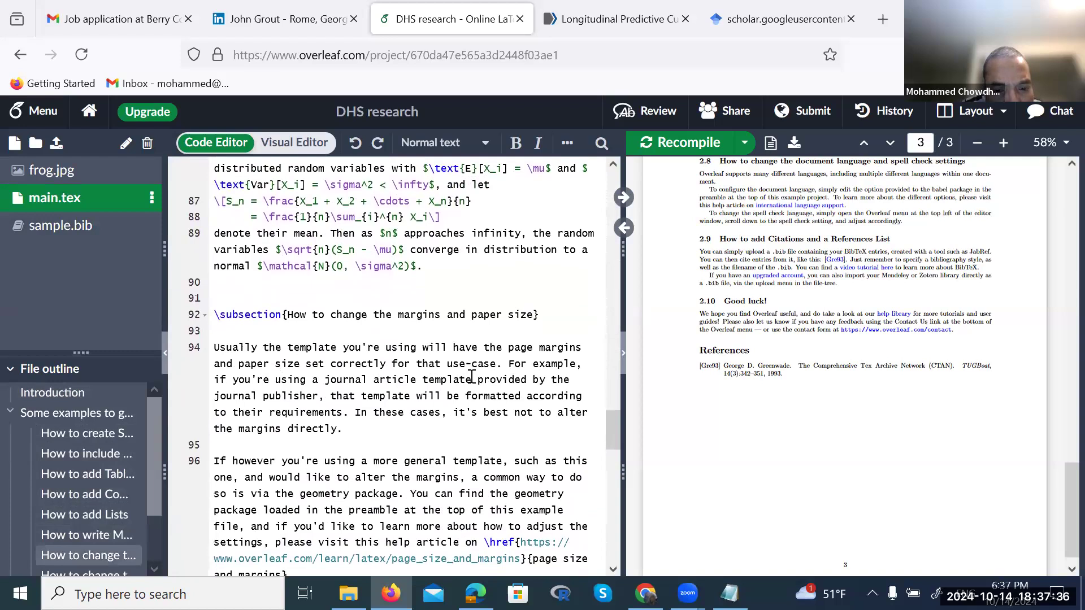
{"action": "scroll", "coordinate": [472, 377], "scroll_direction": "down", "scroll_amount": 1}
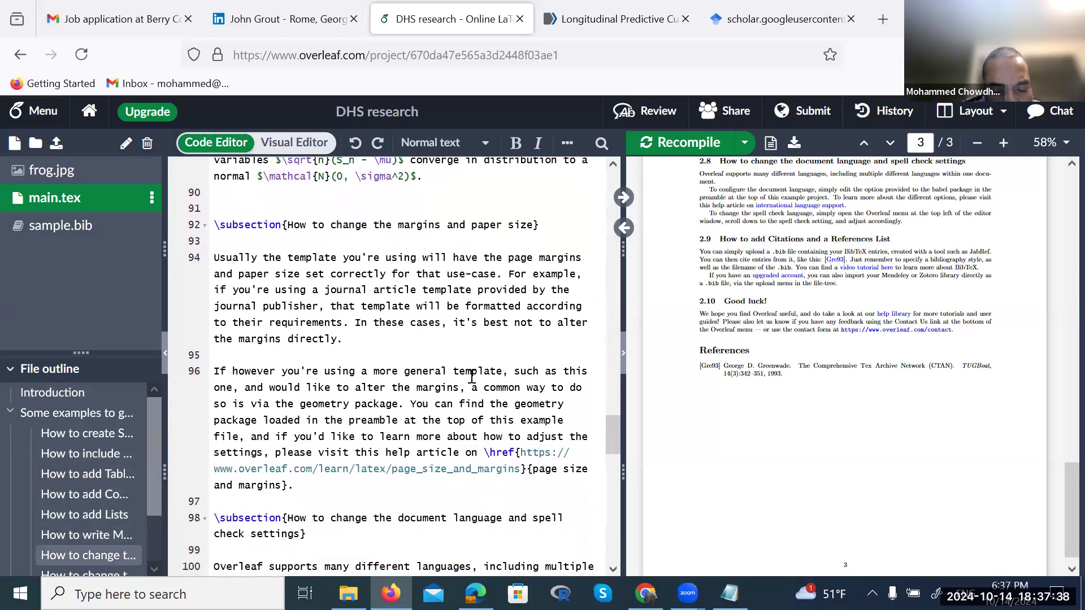
{"action": "scroll", "coordinate": [471, 377], "scroll_direction": "down", "scroll_amount": 4}
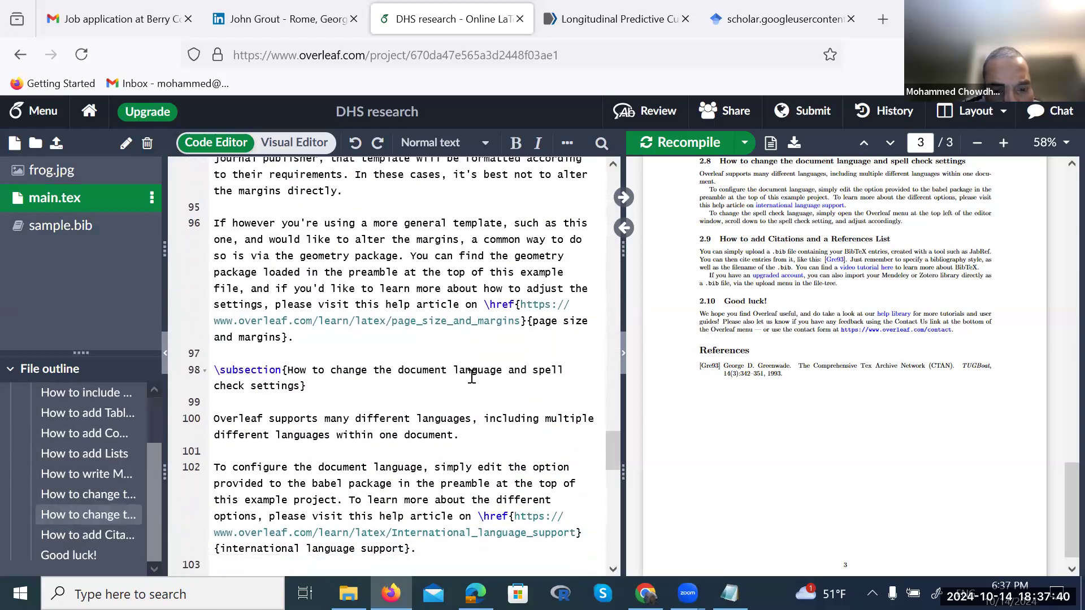
{"action": "scroll", "coordinate": [472, 376], "scroll_direction": "down", "scroll_amount": 4}
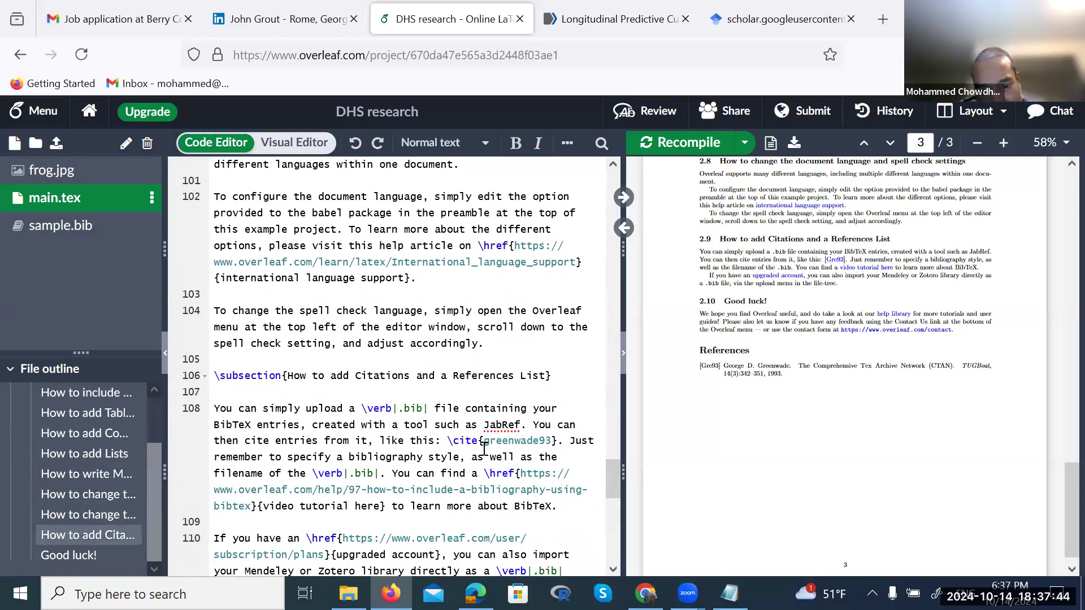
Type 'cite{' right after \cite{greenwade93}, before 'Just' on line 108
{"action": "left_click_drag", "start_coordinate": [556, 441], "coordinate": [446, 441]}
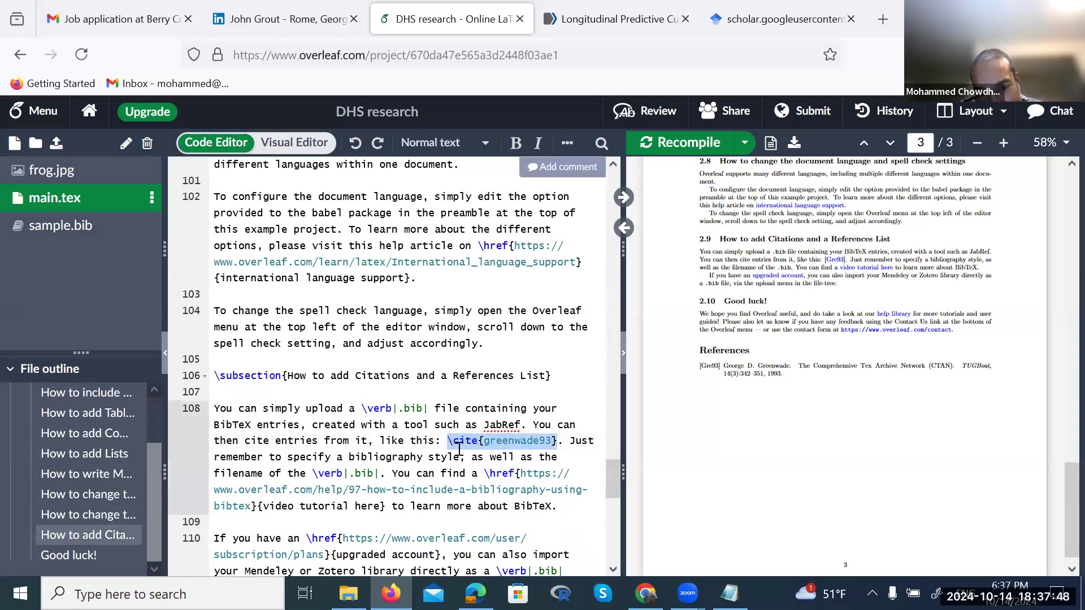
{"action": "left_click", "coordinate": [512, 456]}
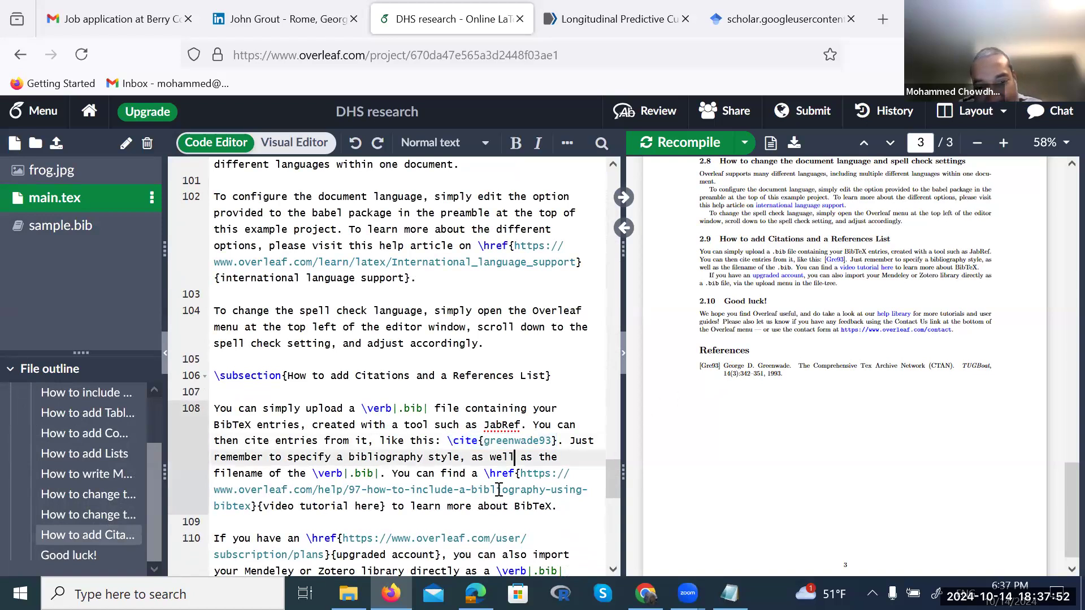
{"action": "left_click_drag", "start_coordinate": [449, 442], "coordinate": [557, 442]}
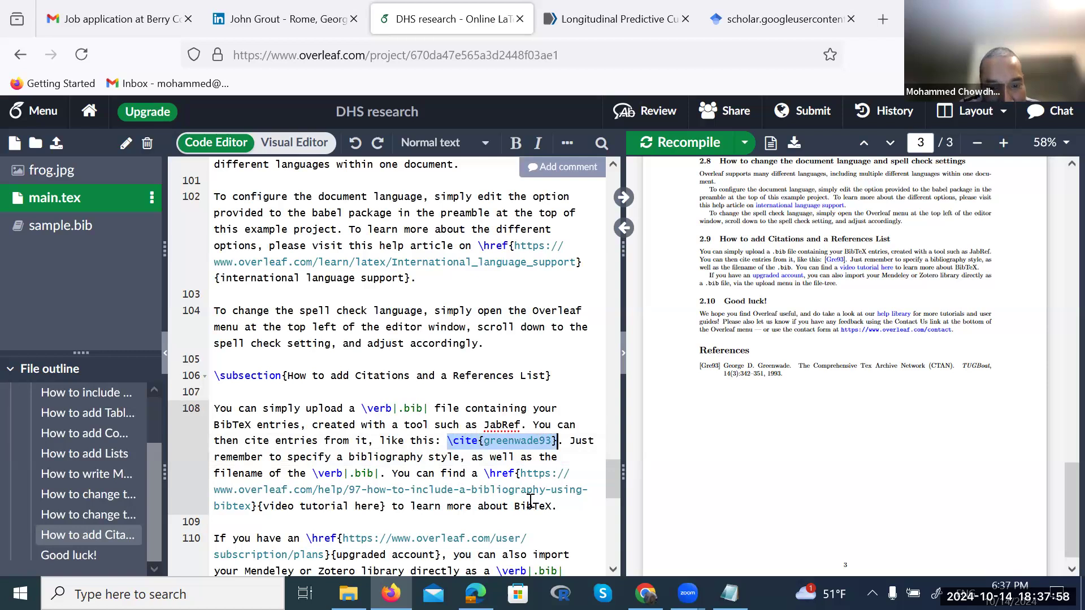
{"action": "left_click", "coordinate": [569, 443]}
{"action": "type", "text": "cit"}
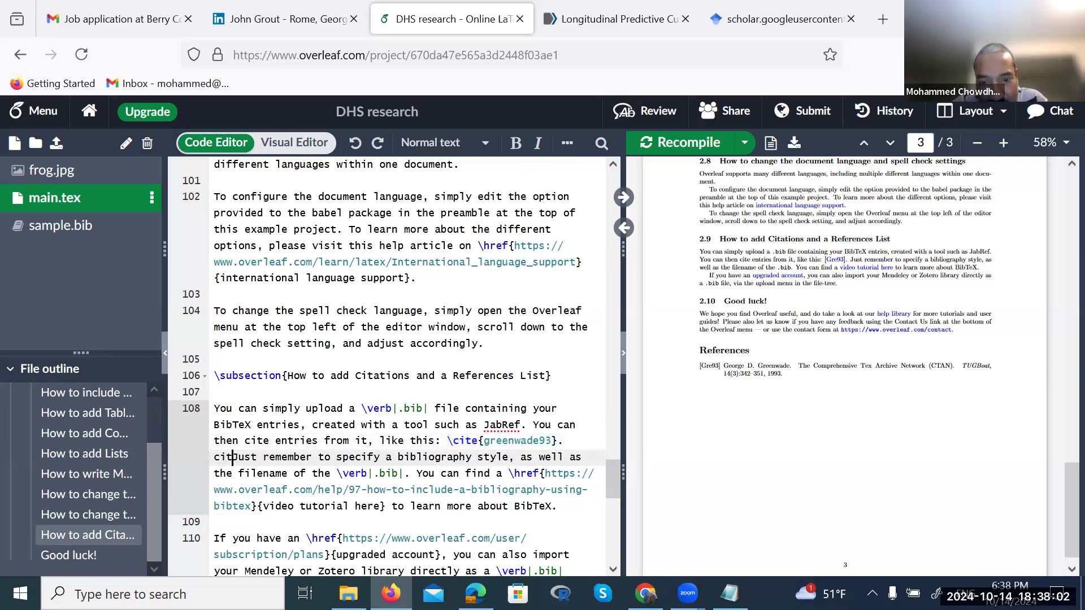
{"action": "type", "text": "e"}
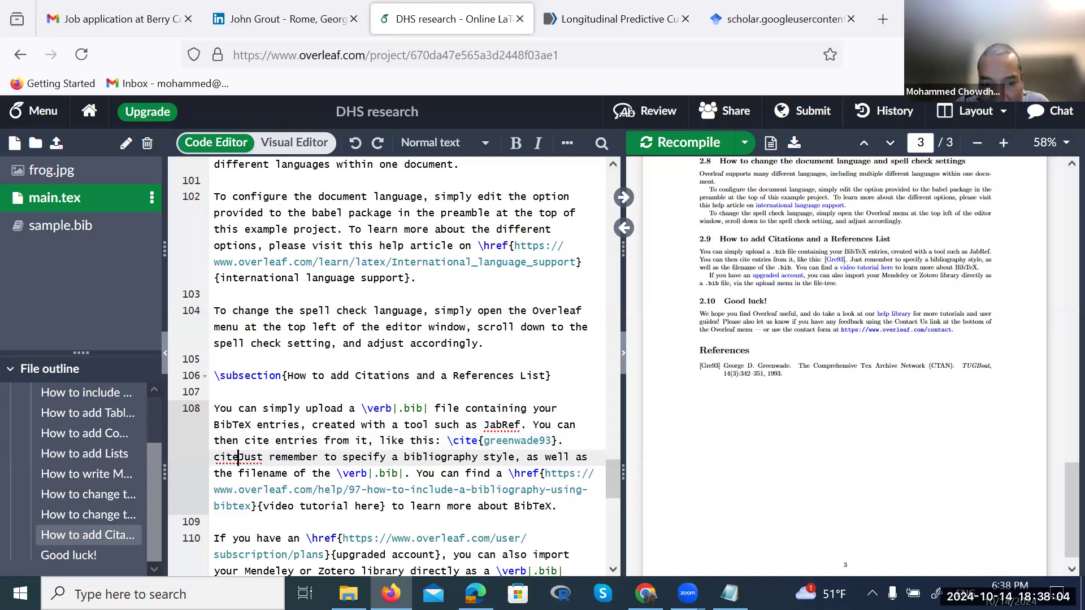
{"action": "type", "text": "{"}
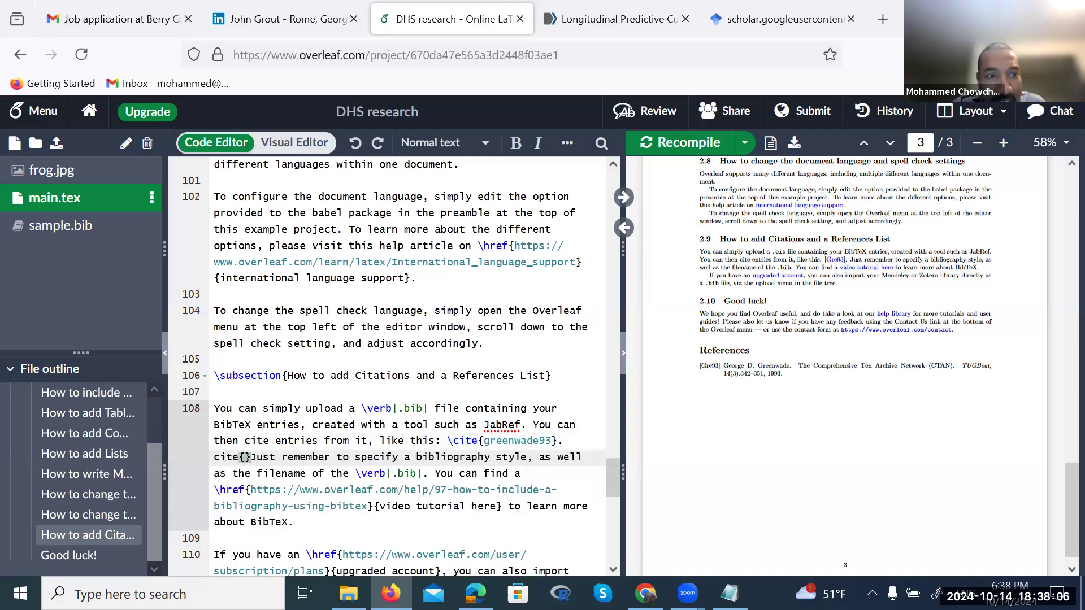
Select the haskin2022longitudinal citation key in sample.bib
{"action": "left_click", "coordinate": [63, 226]}
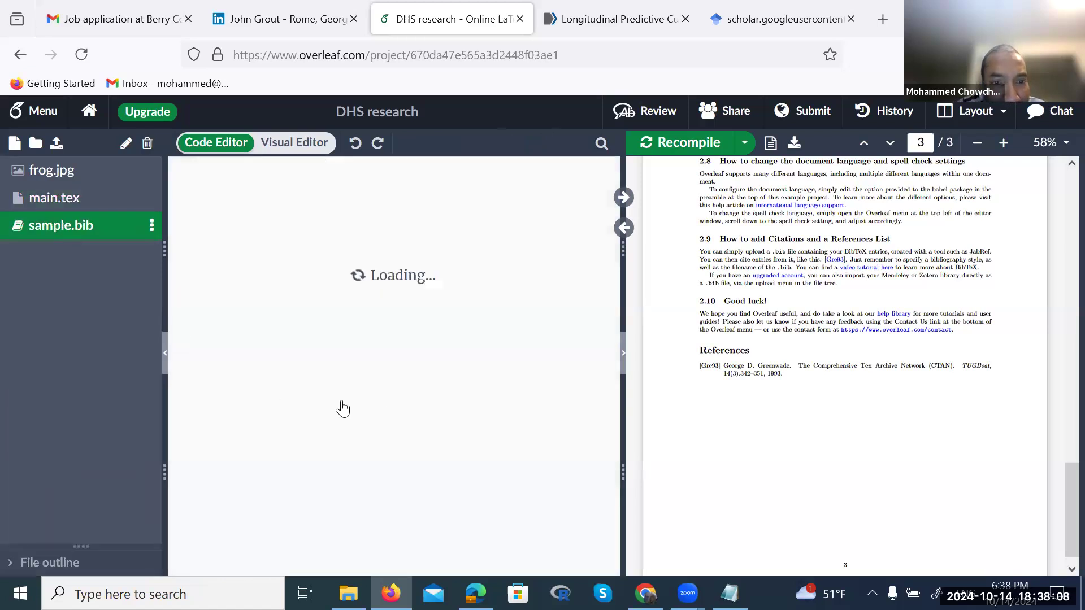
{"action": "left_click", "coordinate": [268, 325]}
{"action": "left_click_drag", "start_coordinate": [268, 324], "coordinate": [407, 329]}
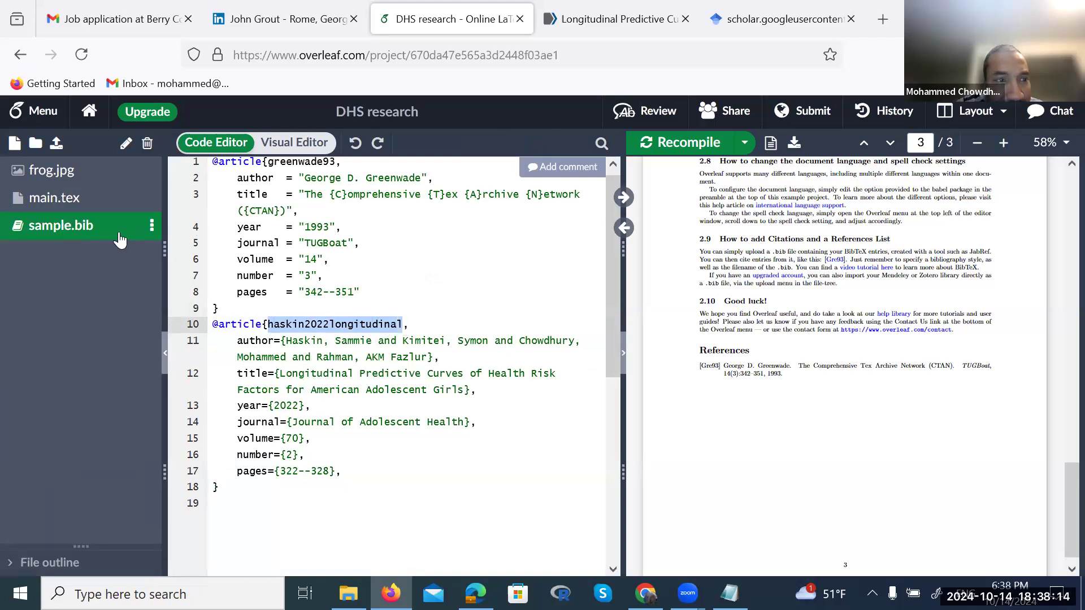
Complete \cite{haskin2022longitudinal} on line 108 via autocomplete, recompile, and highlight [HKCR22]
{"action": "left_click", "coordinate": [76, 209]}
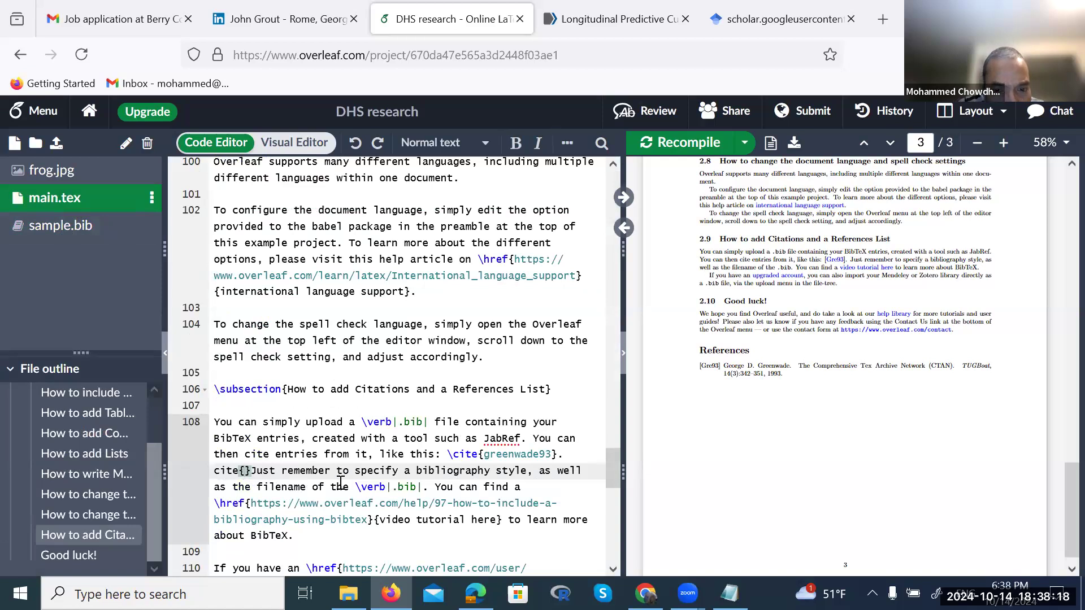
{"action": "left_click", "coordinate": [214, 471]}
{"action": "type", "text": "\\"}
{"action": "key", "text": "Escape"}
{"action": "left_click", "coordinate": [249, 471]}
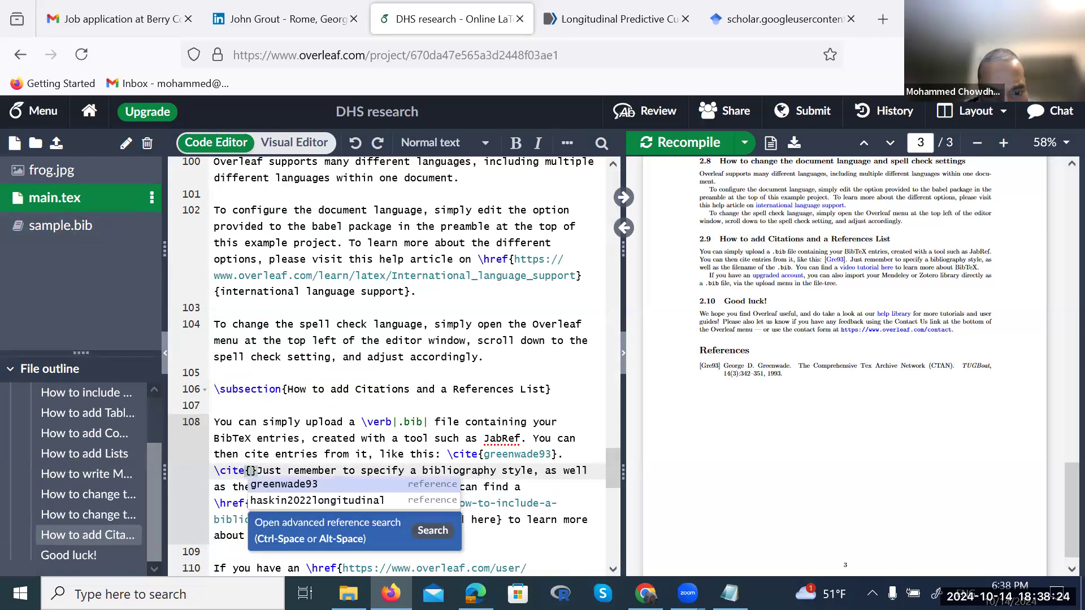
{"action": "key", "text": "Down"}
{"action": "key", "text": "Return"}
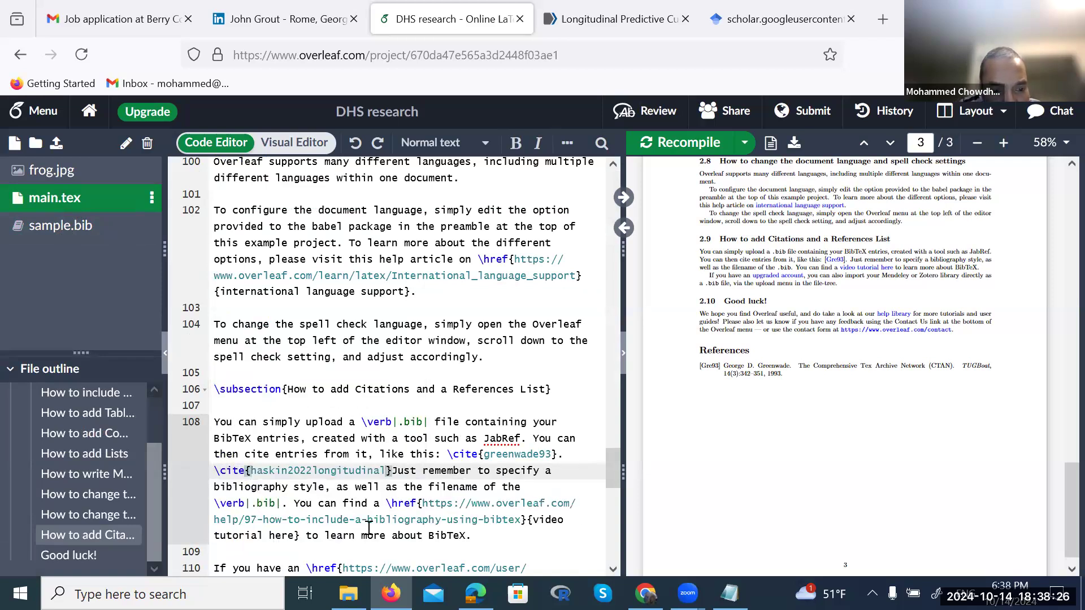
{"action": "key", "text": "ctrl+s"}
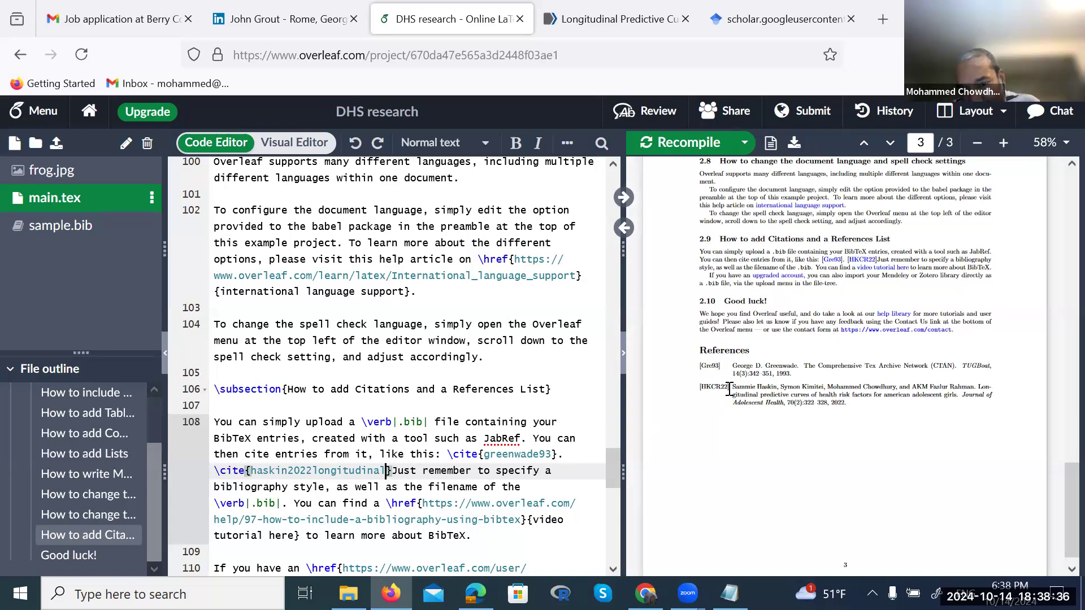
{"action": "left_click_drag", "start_coordinate": [729, 389], "coordinate": [704, 390]}
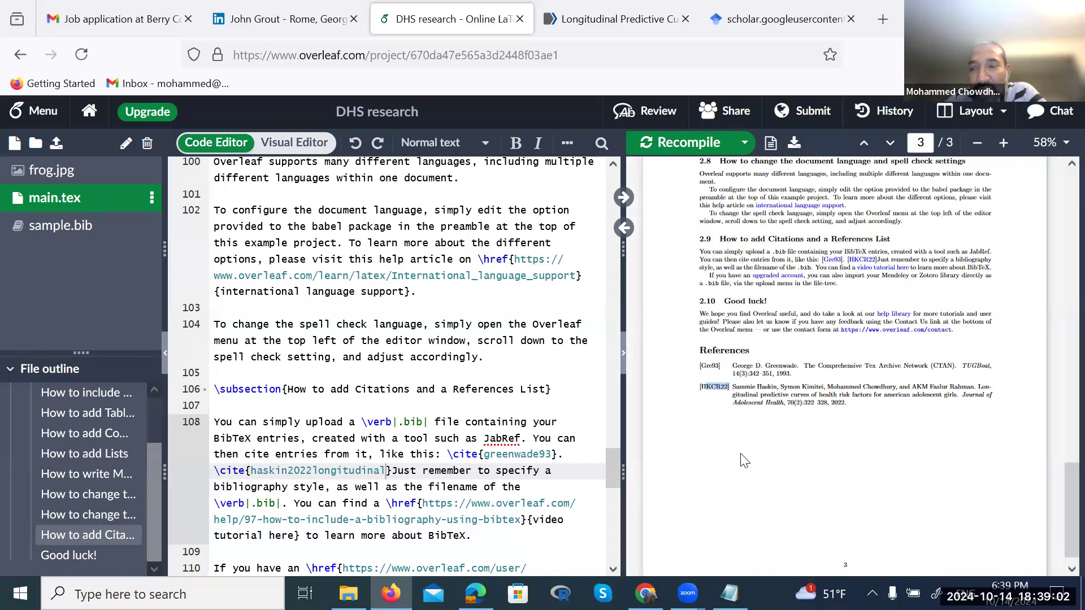
Check the PDF references and the second citation key in sample.bib, then return to main.tex
{"action": "scroll", "coordinate": [743, 460], "scroll_direction": "up", "scroll_amount": 15}
{"action": "scroll", "coordinate": [743, 458], "scroll_direction": "down", "scroll_amount": 10}
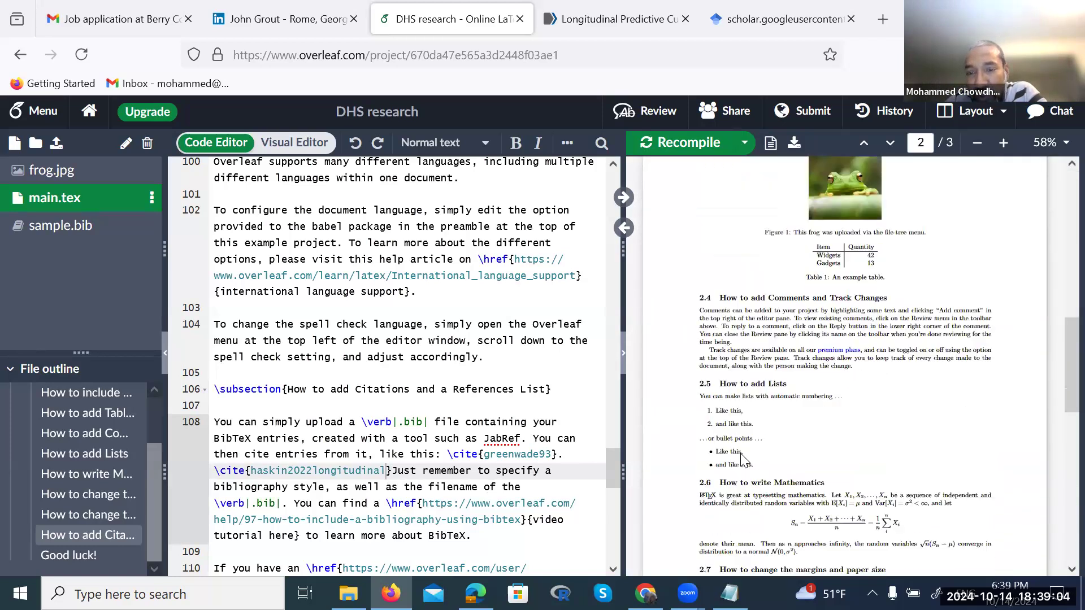
{"action": "scroll", "coordinate": [743, 459], "scroll_direction": "down", "scroll_amount": 8}
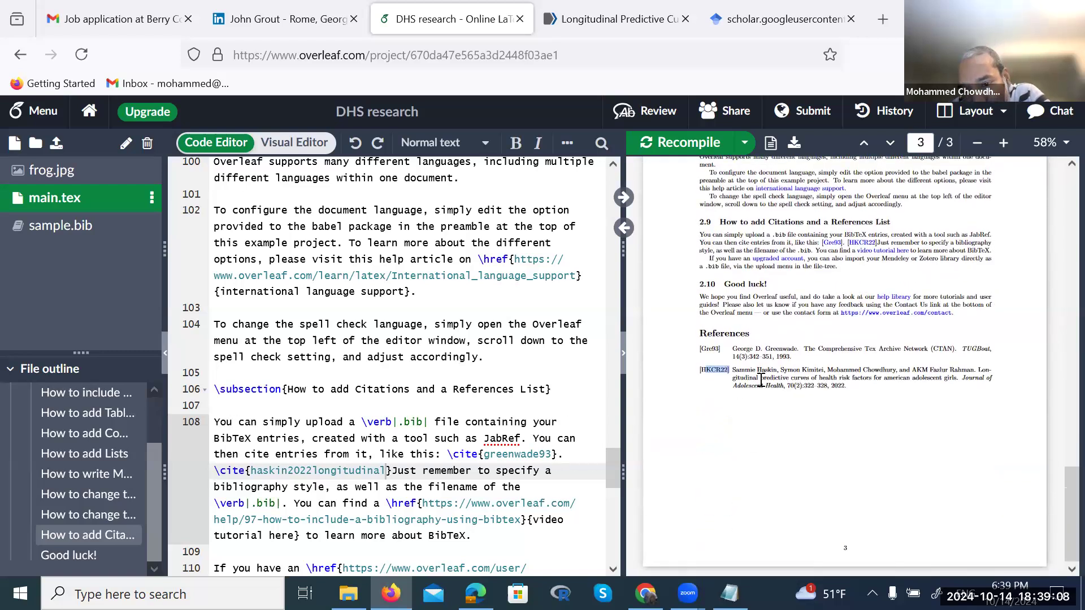
{"action": "left_click", "coordinate": [46, 233]}
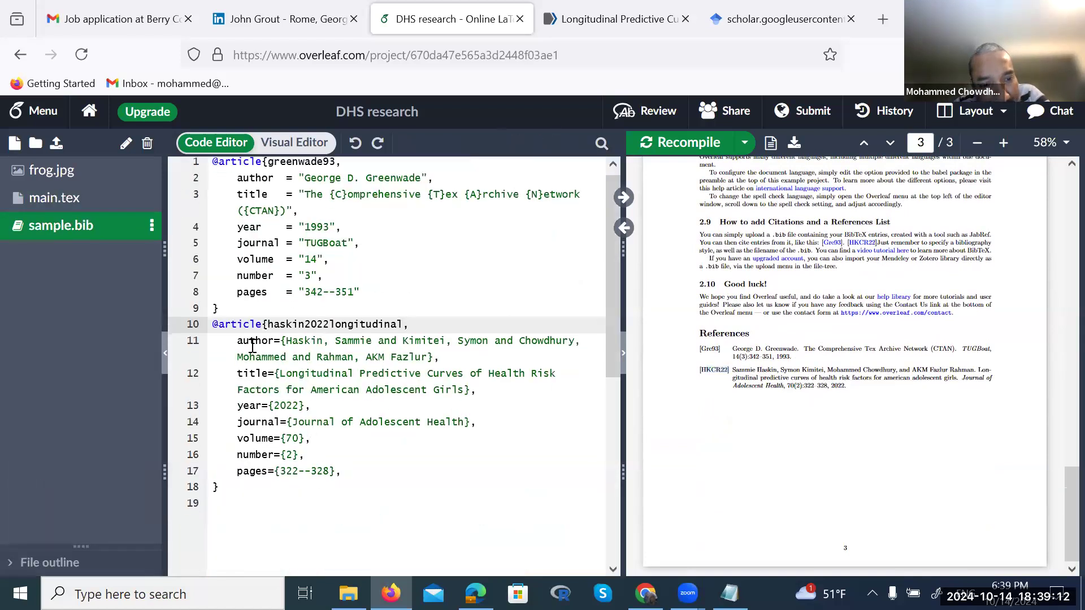
{"action": "left_click_drag", "start_coordinate": [269, 328], "coordinate": [404, 324]}
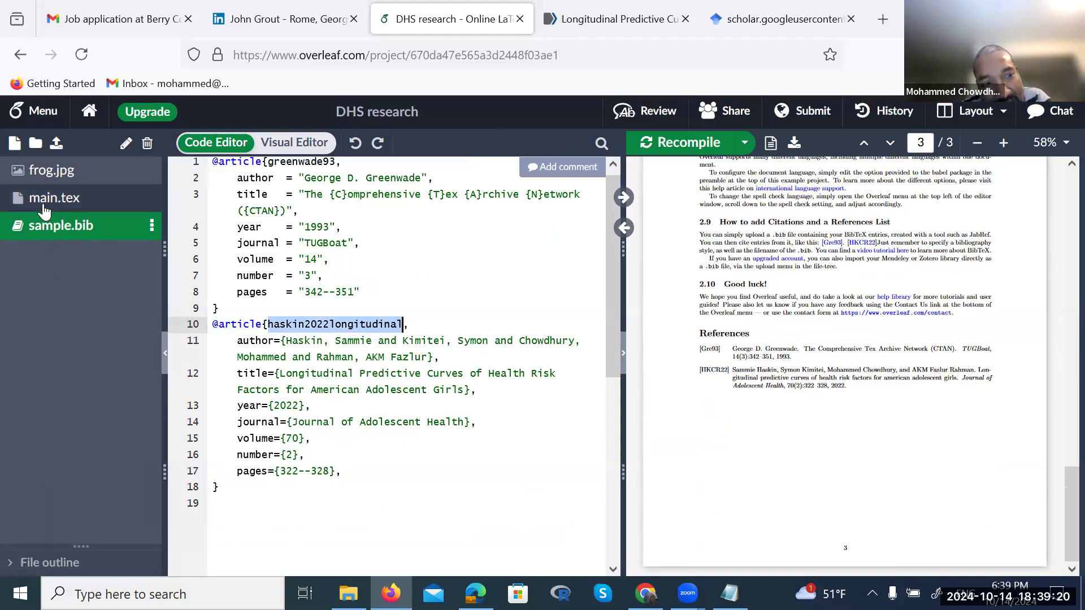
{"action": "left_click", "coordinate": [43, 206]}
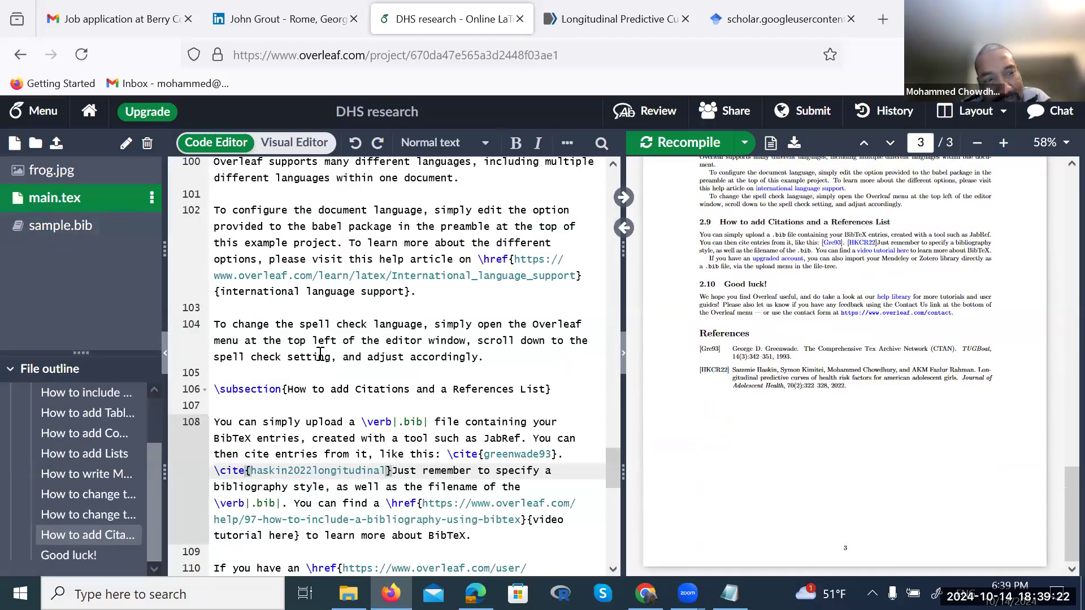
Preview frog.jpg, briefly go back to main.tex, then show frog.jpg again
{"action": "left_click", "coordinate": [63, 180]}
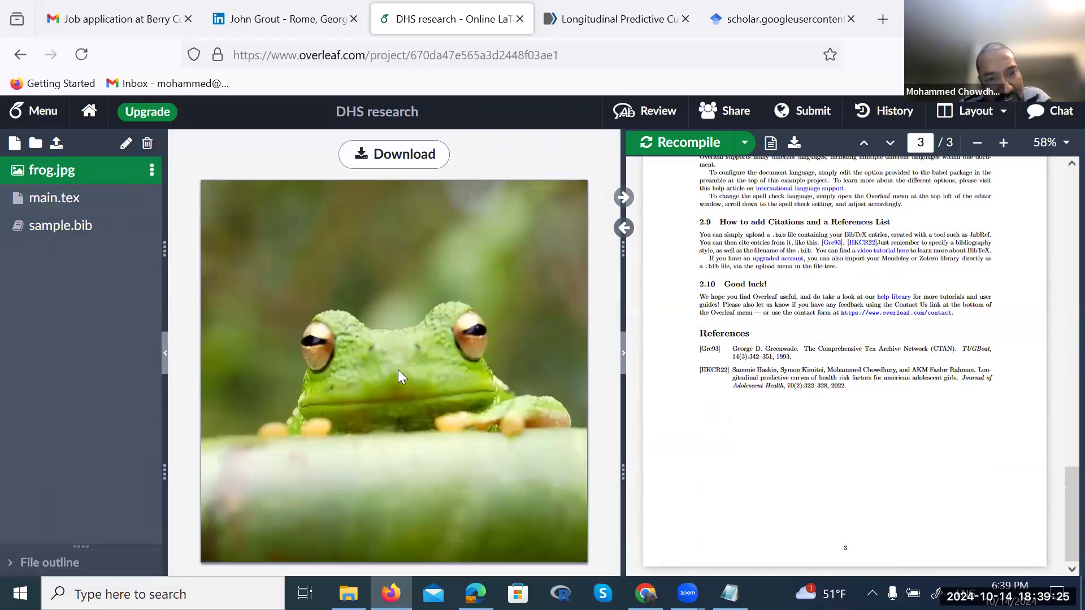
{"action": "left_click", "coordinate": [72, 202]}
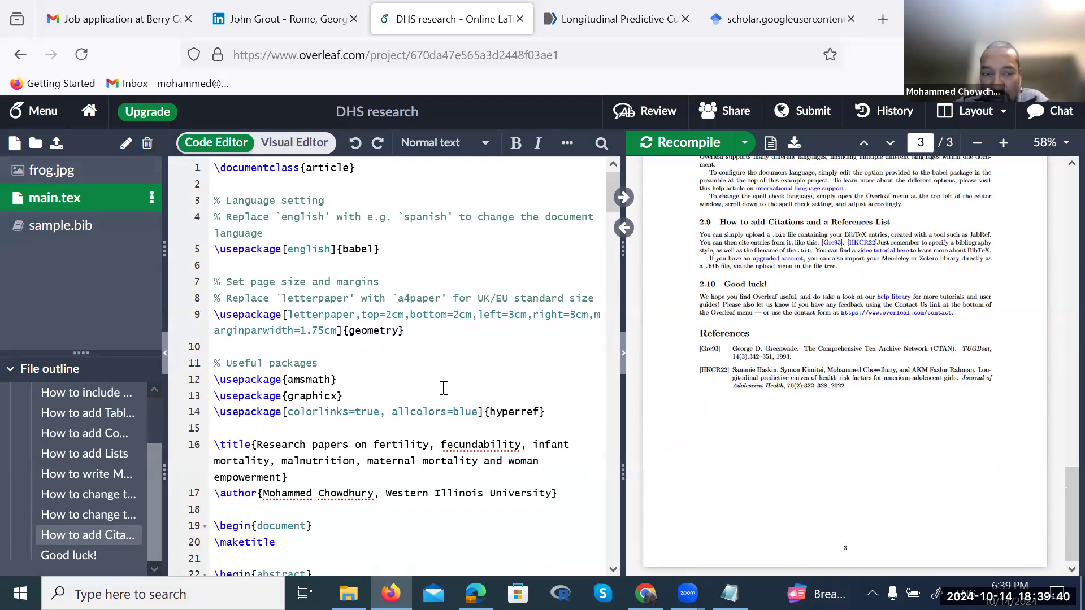
{"action": "scroll", "coordinate": [444, 388], "scroll_direction": "down", "scroll_amount": 10}
{"action": "scroll", "coordinate": [443, 388], "scroll_direction": "up", "scroll_amount": 10}
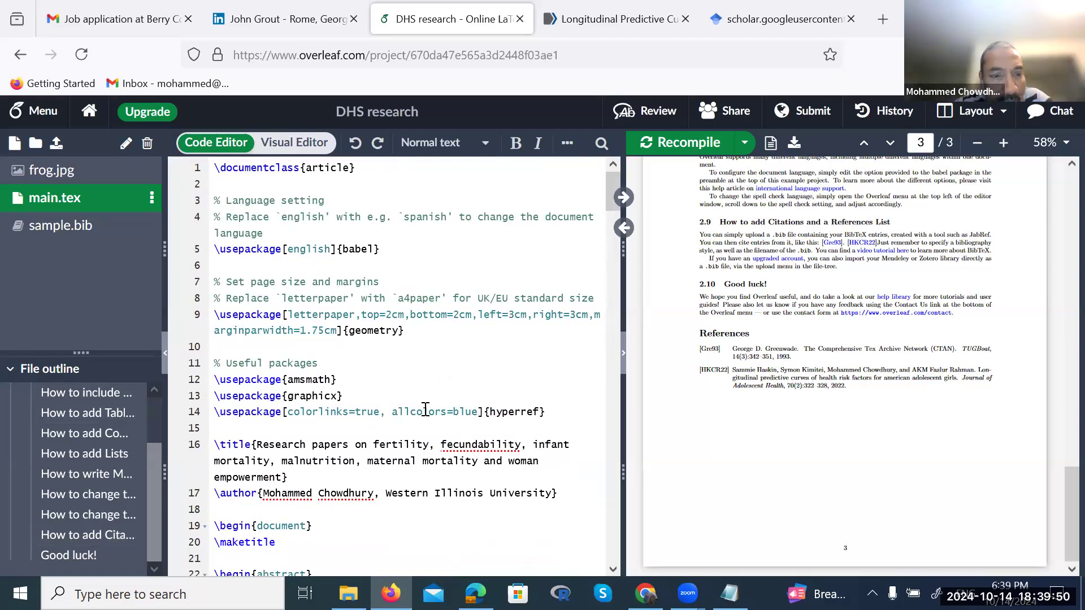
{"action": "right_click", "coordinate": [425, 408]}
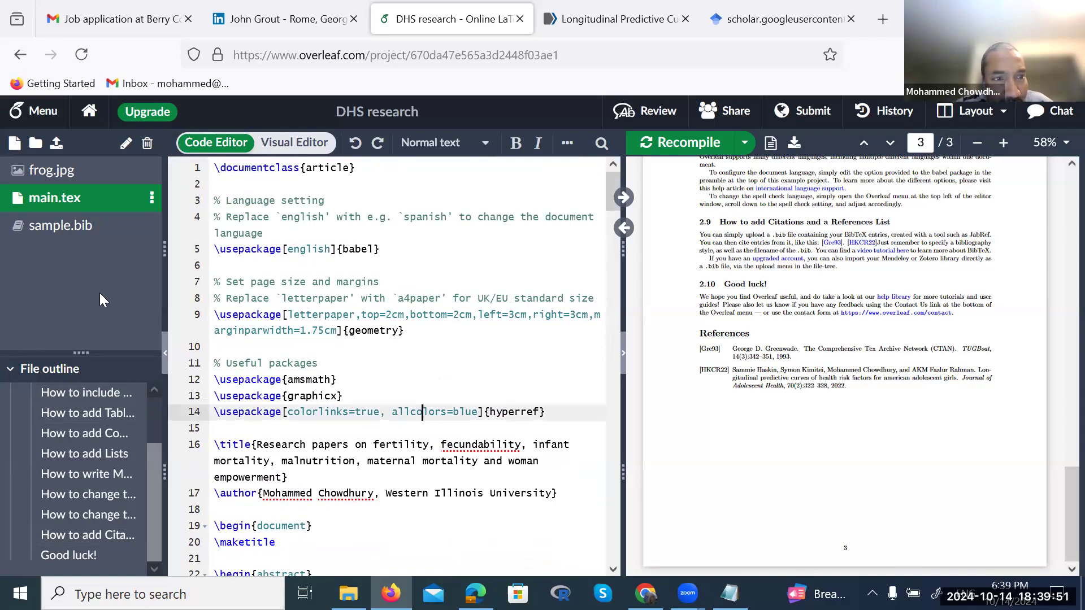
{"action": "left_click", "coordinate": [58, 181]}
{"action": "left_click", "coordinate": [59, 180]}
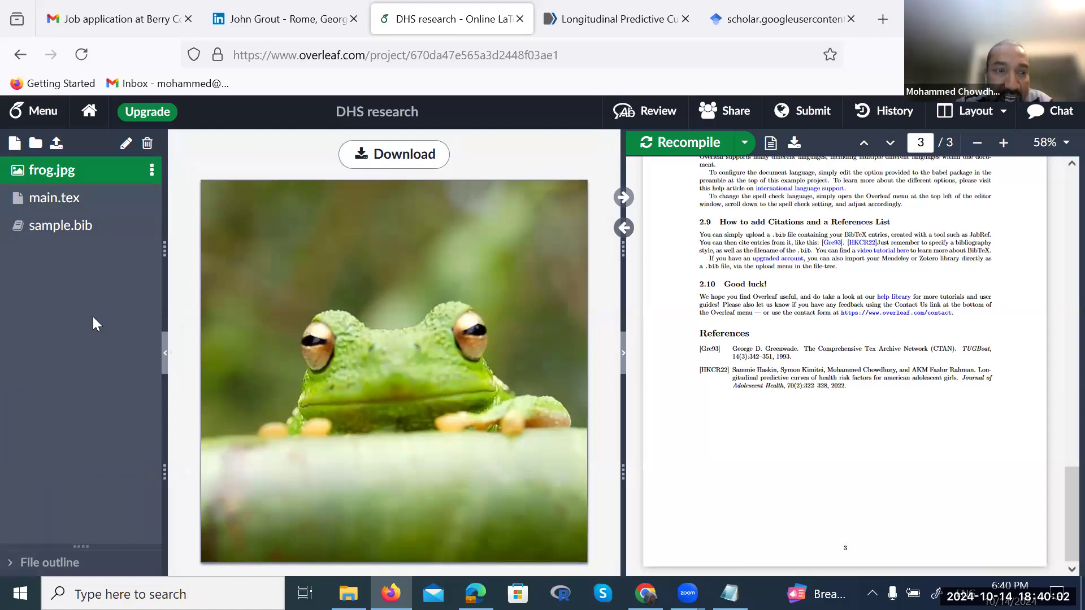
Upload Screenshot (2).png from Pictures > Screenshots into the project
{"action": "left_click", "coordinate": [55, 145]}
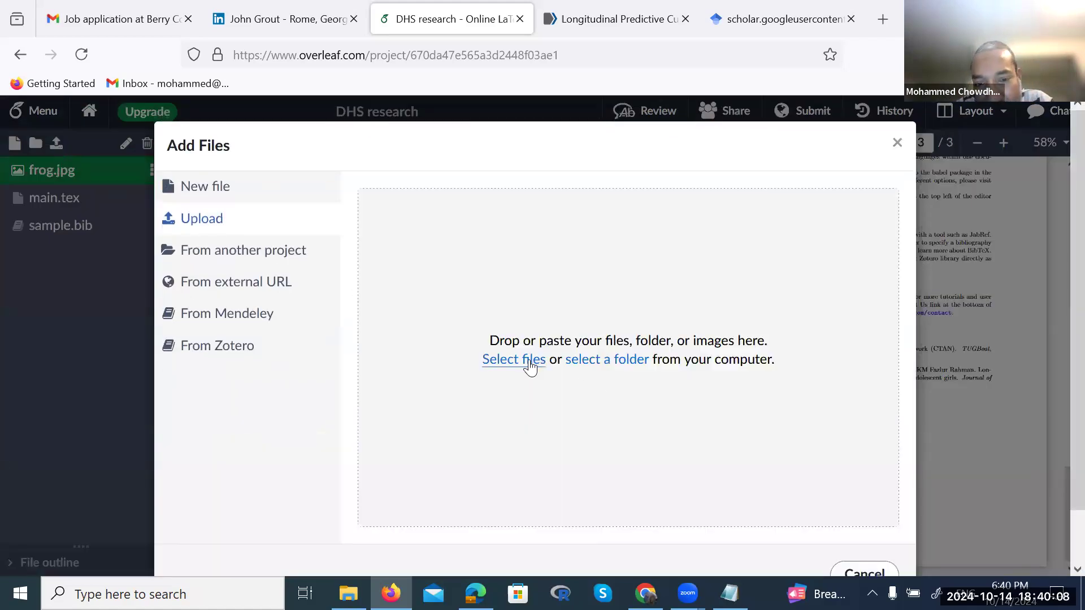
{"action": "left_click", "coordinate": [500, 358]}
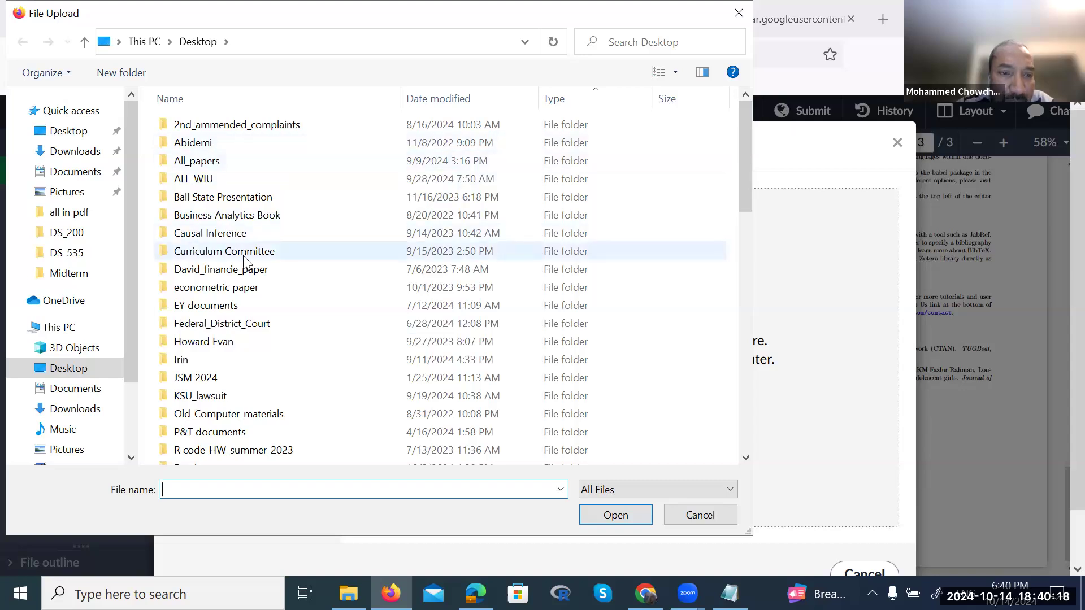
{"action": "scroll", "coordinate": [244, 261], "scroll_direction": "down", "scroll_amount": 4}
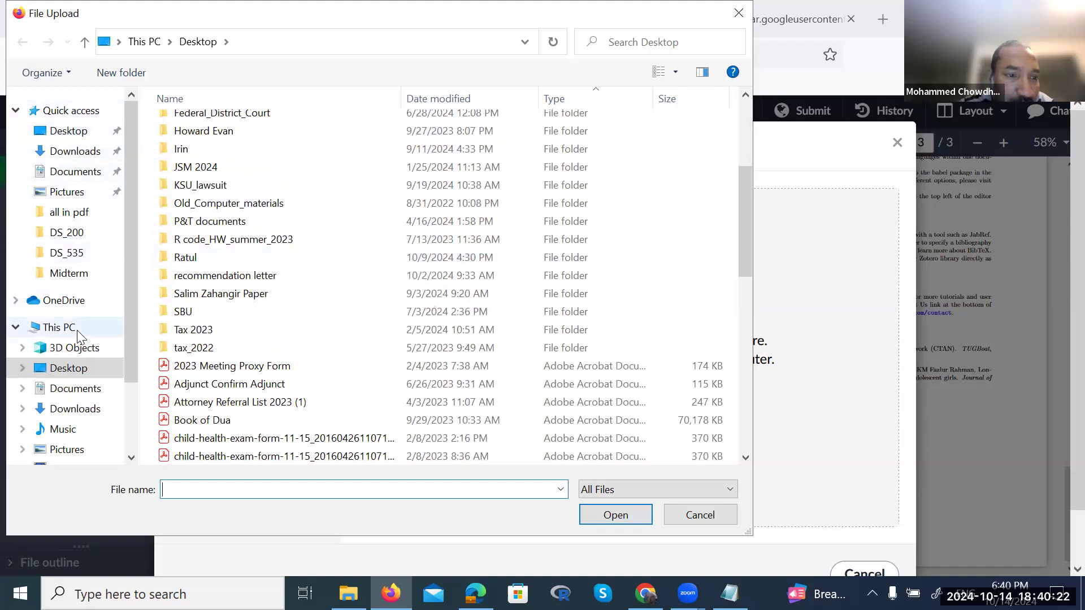
{"action": "left_click", "coordinate": [79, 452]}
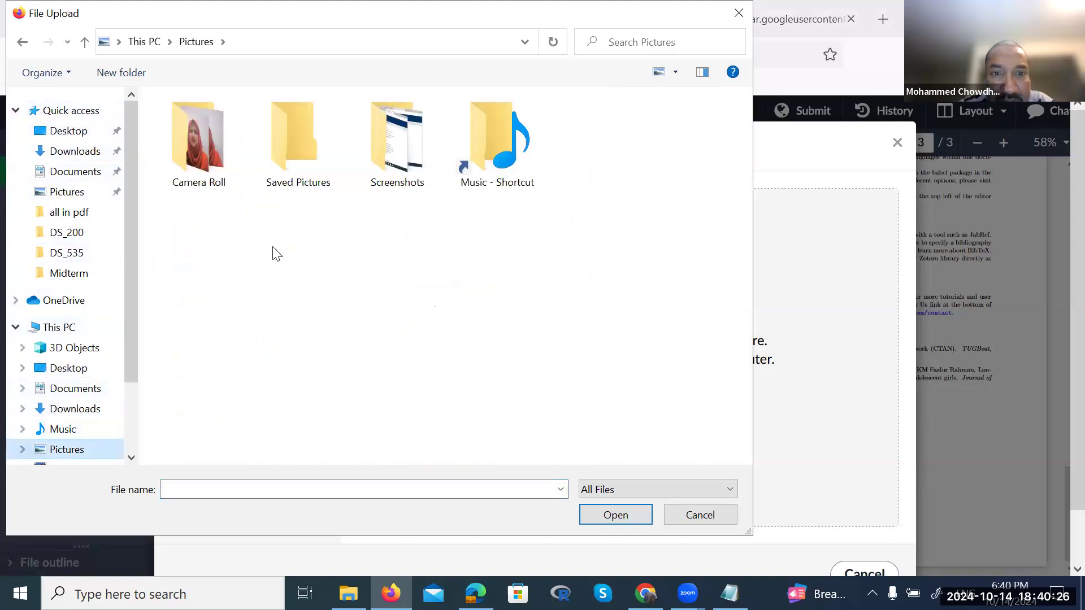
{"action": "double_click", "coordinate": [278, 219]}
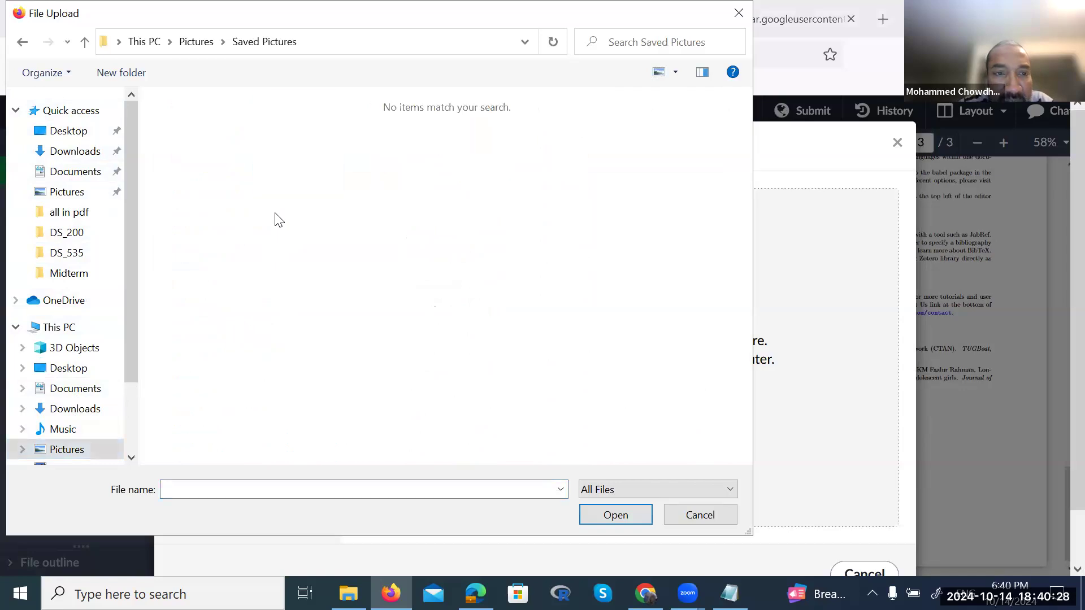
{"action": "left_click", "coordinate": [22, 43]}
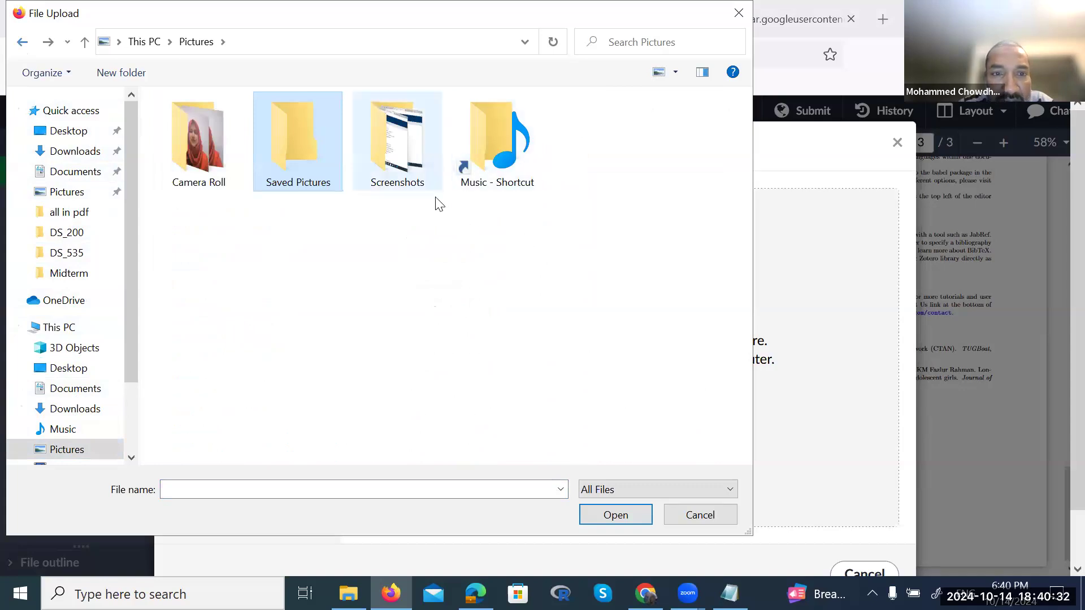
{"action": "double_click", "coordinate": [365, 192]}
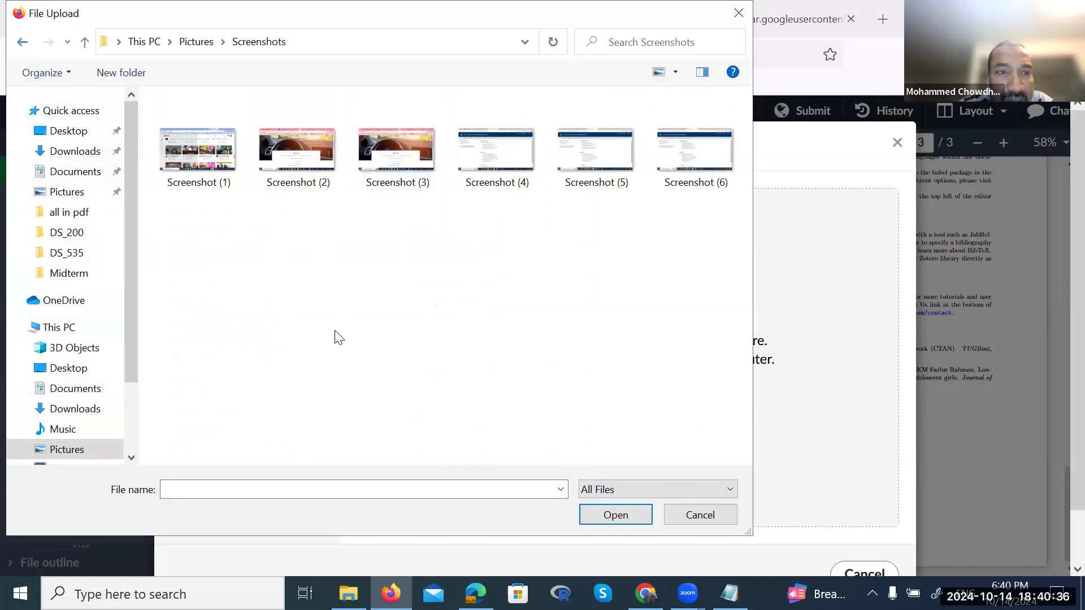
{"action": "left_click", "coordinate": [315, 212]}
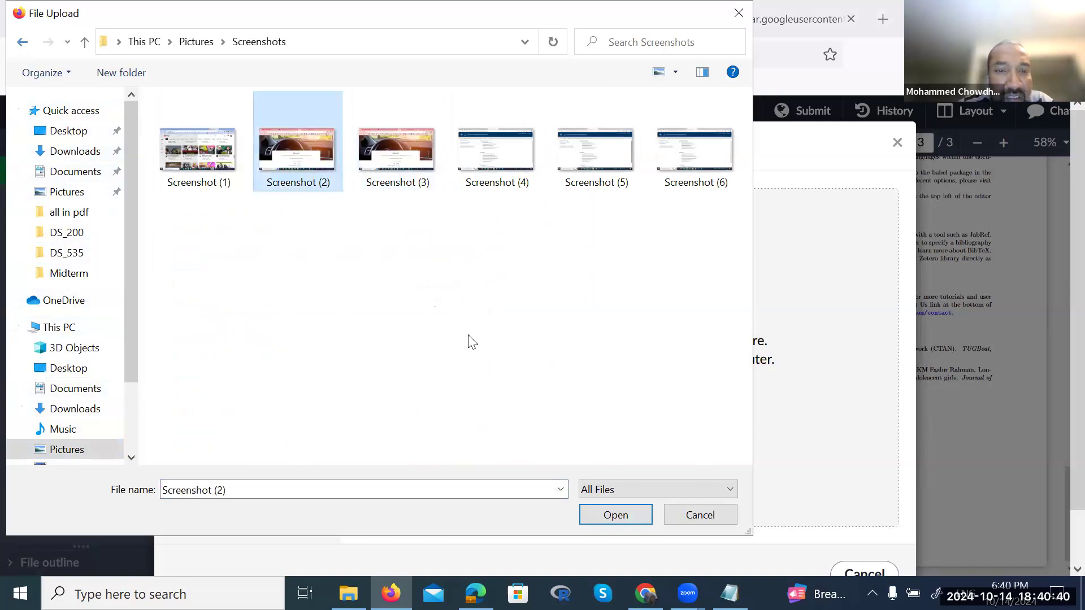
{"action": "left_click", "coordinate": [614, 516]}
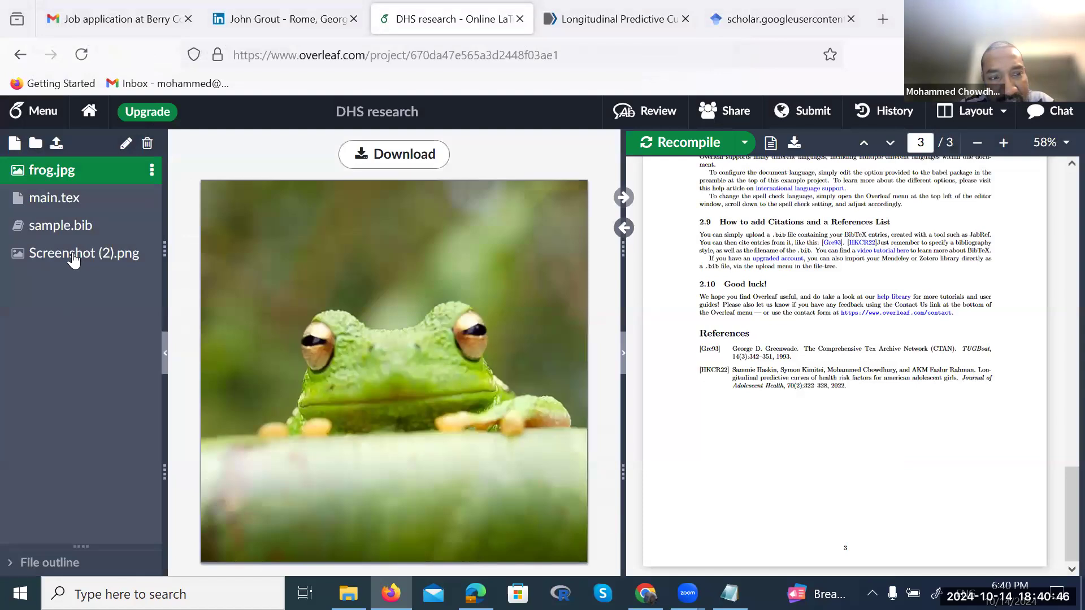
Preview Screenshot (2).png, then reopen main.tex and scroll to the frog.jpg figure environment
{"action": "left_click", "coordinate": [71, 258]}
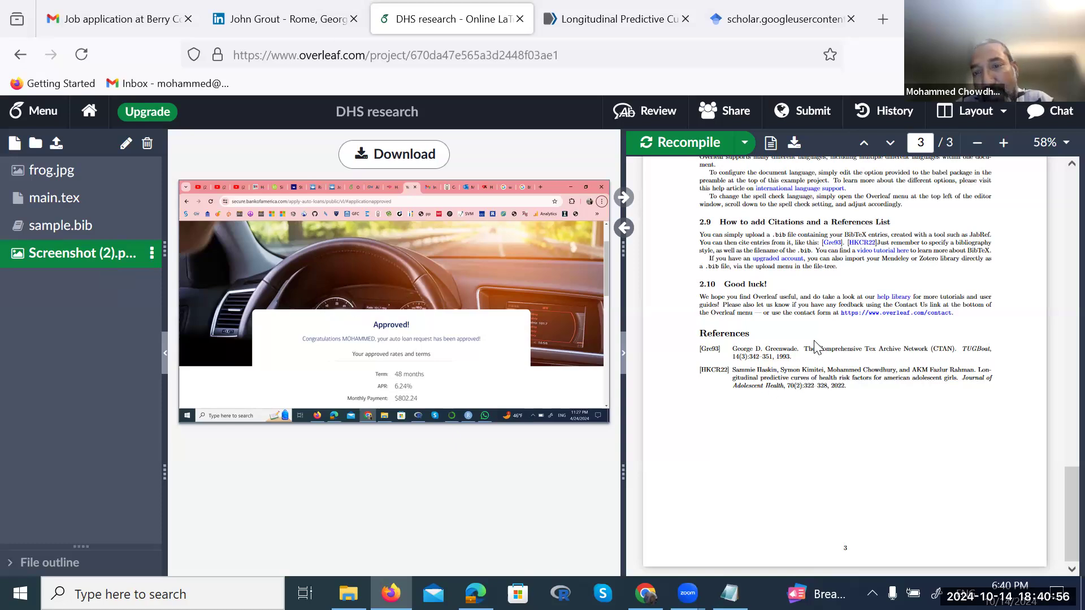
{"action": "scroll", "coordinate": [821, 353], "scroll_direction": "up", "scroll_amount": 20}
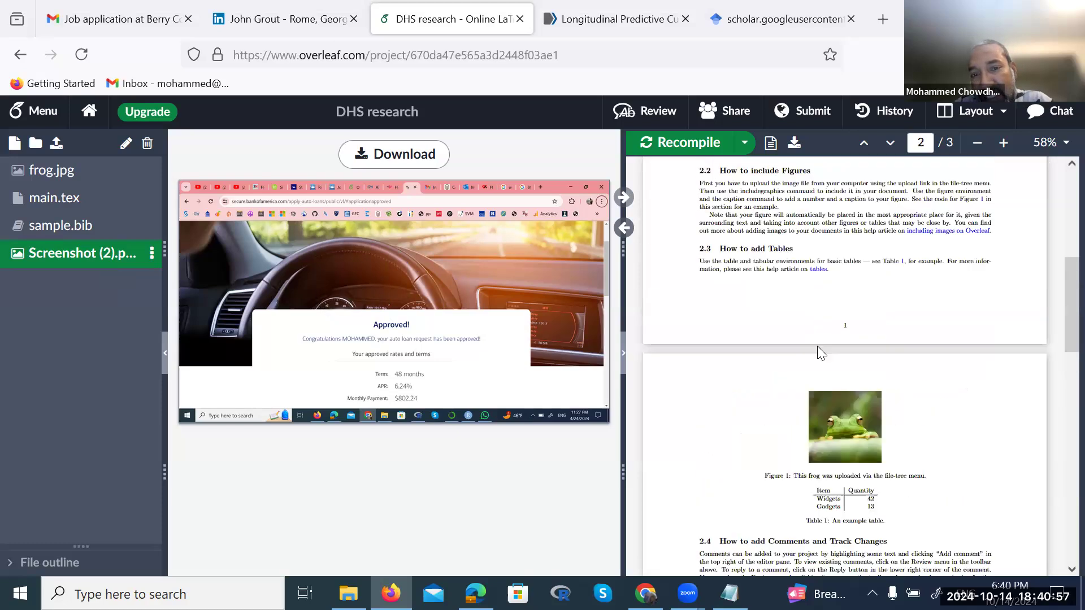
{"action": "left_click", "coordinate": [61, 209]}
{"action": "left_click", "coordinate": [421, 401]}
{"action": "scroll", "coordinate": [419, 419], "scroll_direction": "down", "scroll_amount": 1}
{"action": "scroll", "coordinate": [419, 419], "scroll_direction": "up", "scroll_amount": 1}
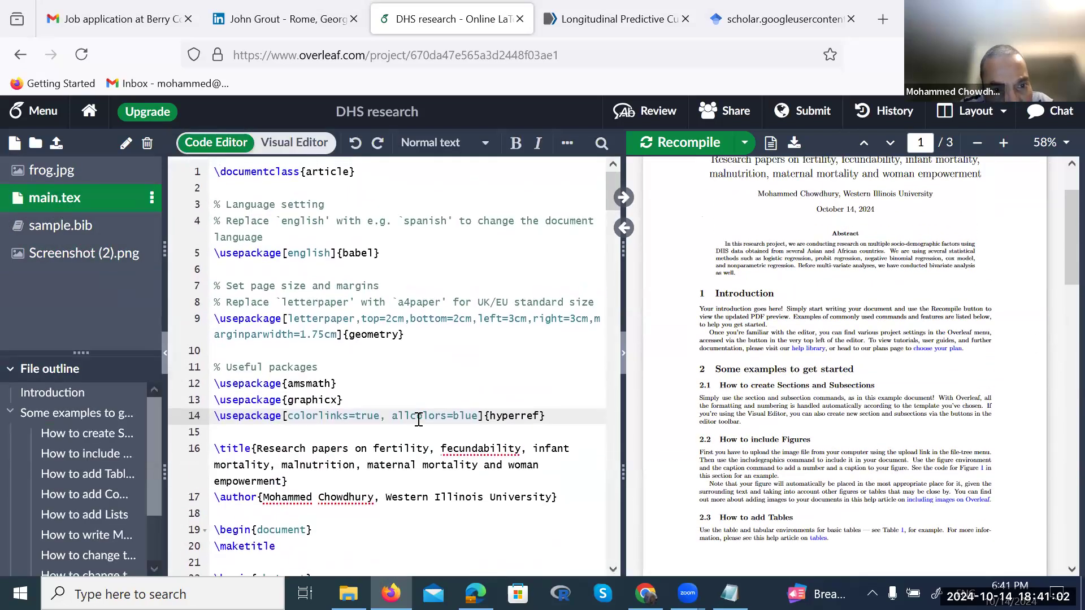
{"action": "scroll", "coordinate": [419, 419], "scroll_direction": "down", "scroll_amount": 1}
{"action": "scroll", "coordinate": [418, 419], "scroll_direction": "down", "scroll_amount": 8}
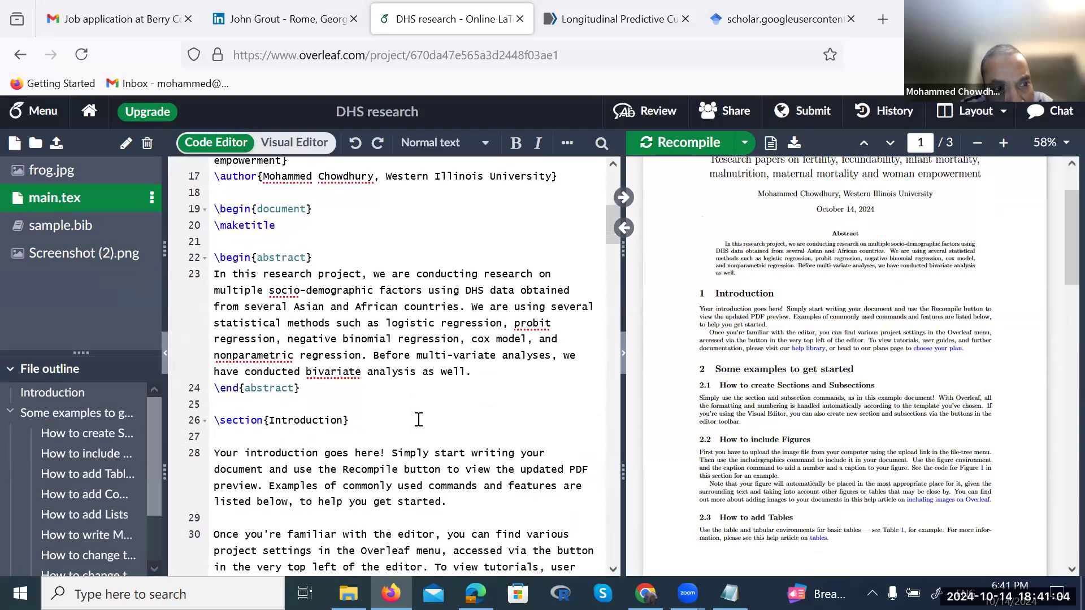
{"action": "scroll", "coordinate": [418, 419], "scroll_direction": "down", "scroll_amount": 1}
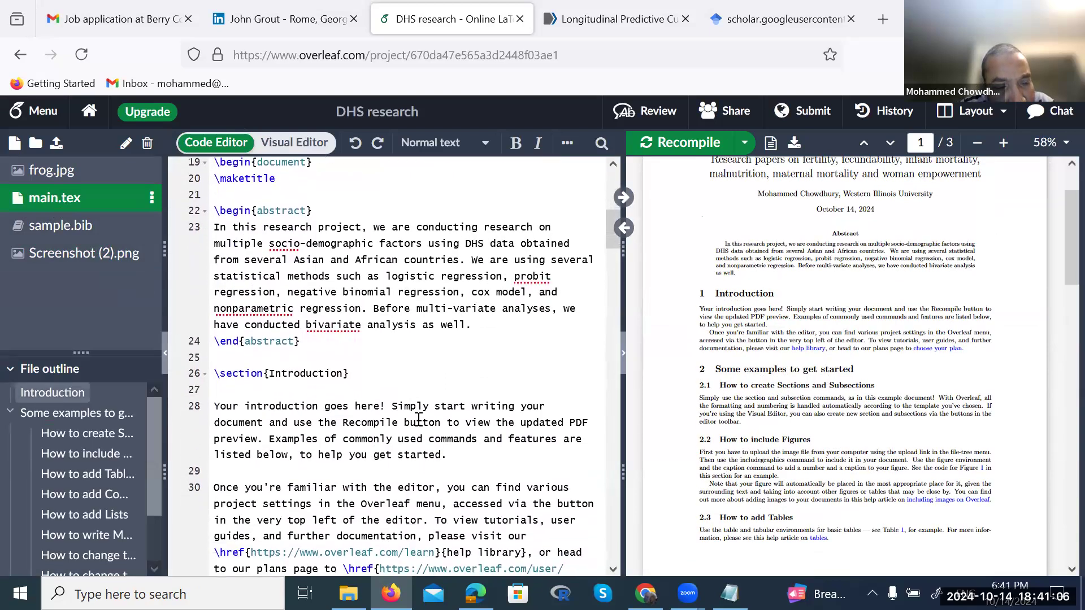
{"action": "scroll", "coordinate": [419, 419], "scroll_direction": "down", "scroll_amount": 5}
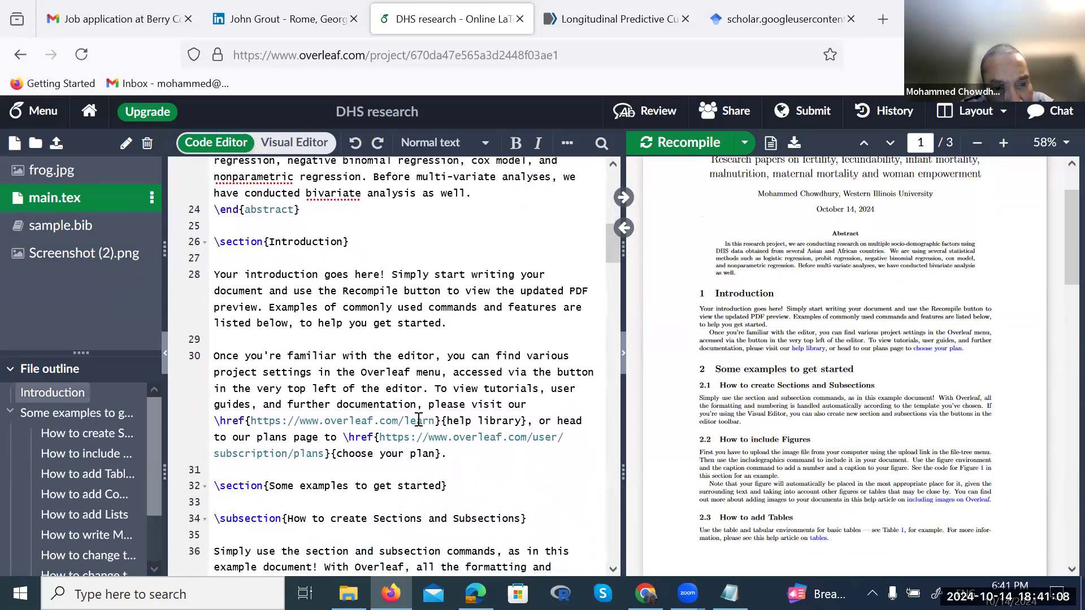
{"action": "scroll", "coordinate": [418, 419], "scroll_direction": "down", "scroll_amount": 3}
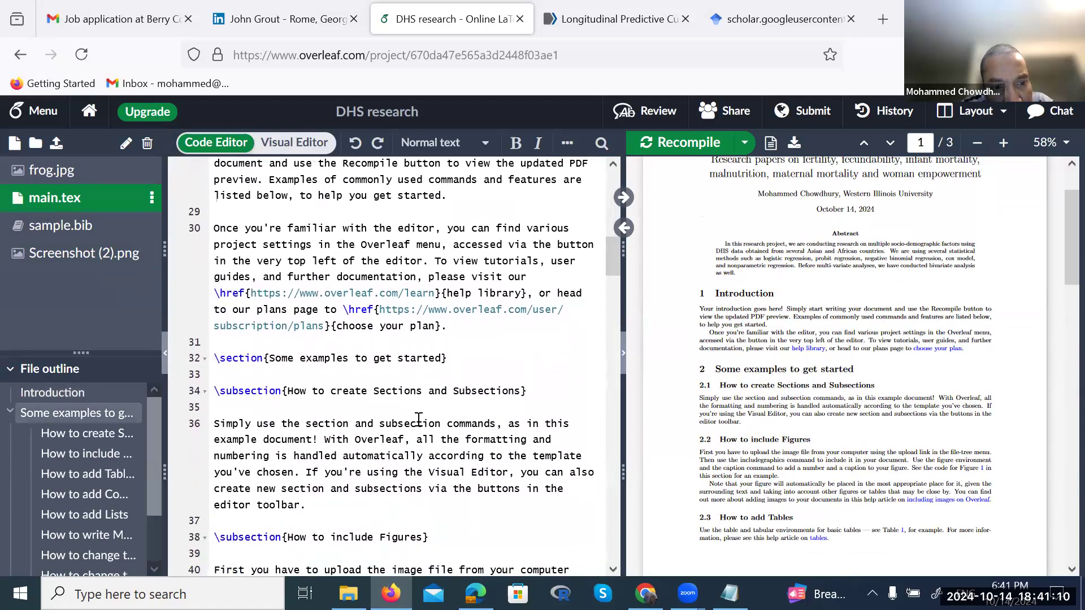
{"action": "scroll", "coordinate": [419, 420], "scroll_direction": "down", "scroll_amount": 6}
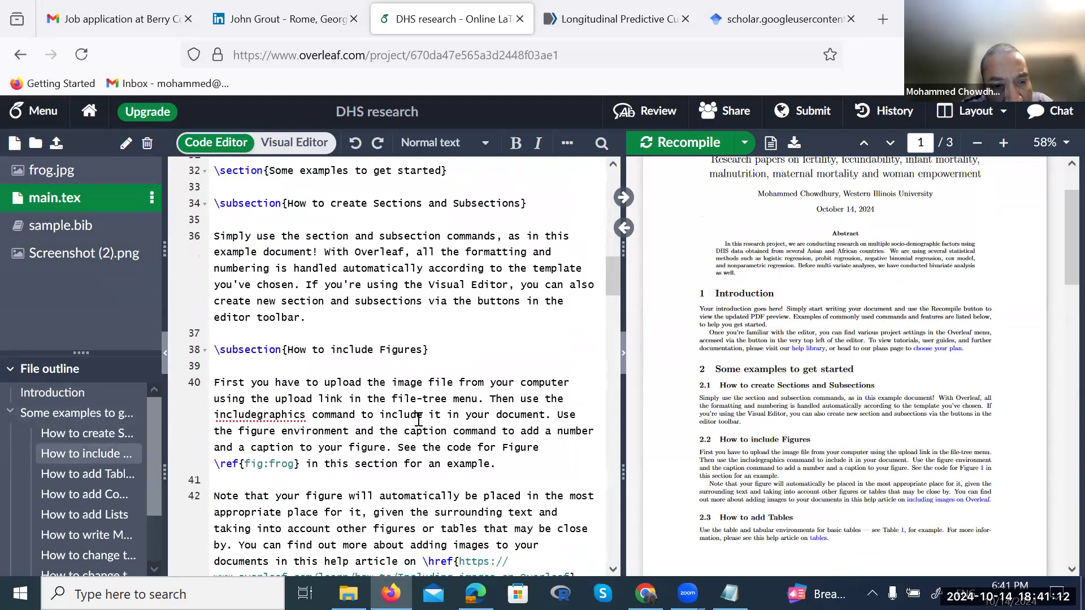
{"action": "scroll", "coordinate": [418, 419], "scroll_direction": "down", "scroll_amount": 3}
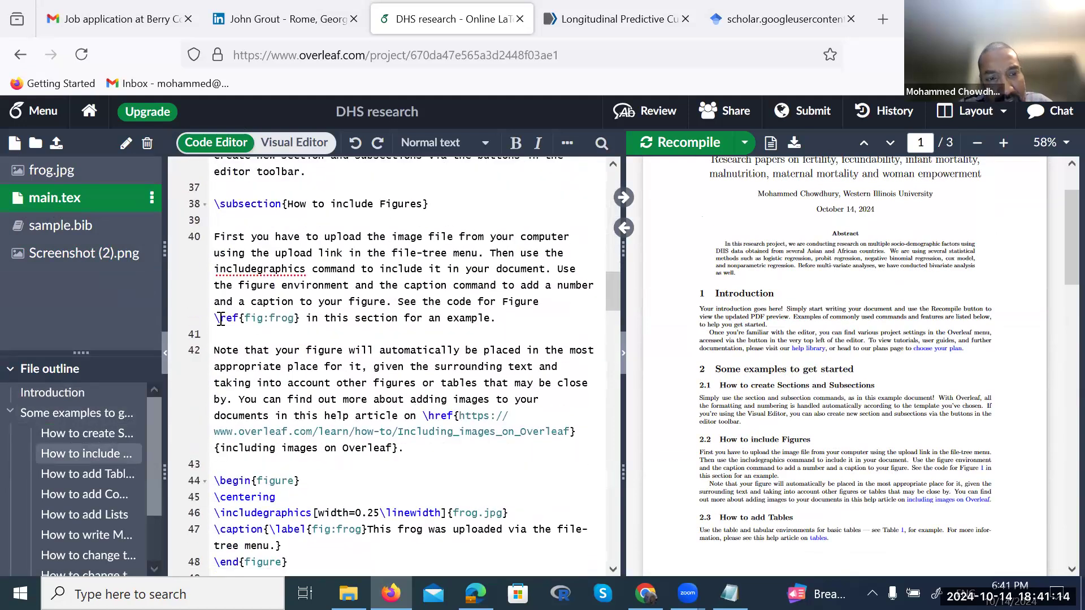
{"action": "left_click", "coordinate": [217, 318]}
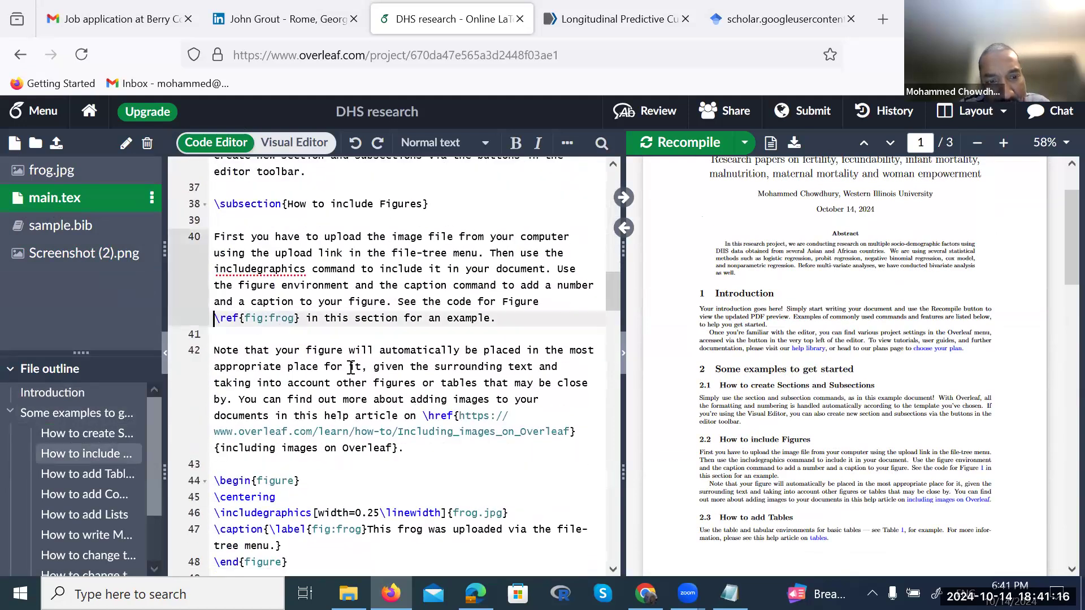
{"action": "scroll", "coordinate": [384, 396], "scroll_direction": "down", "scroll_amount": 3}
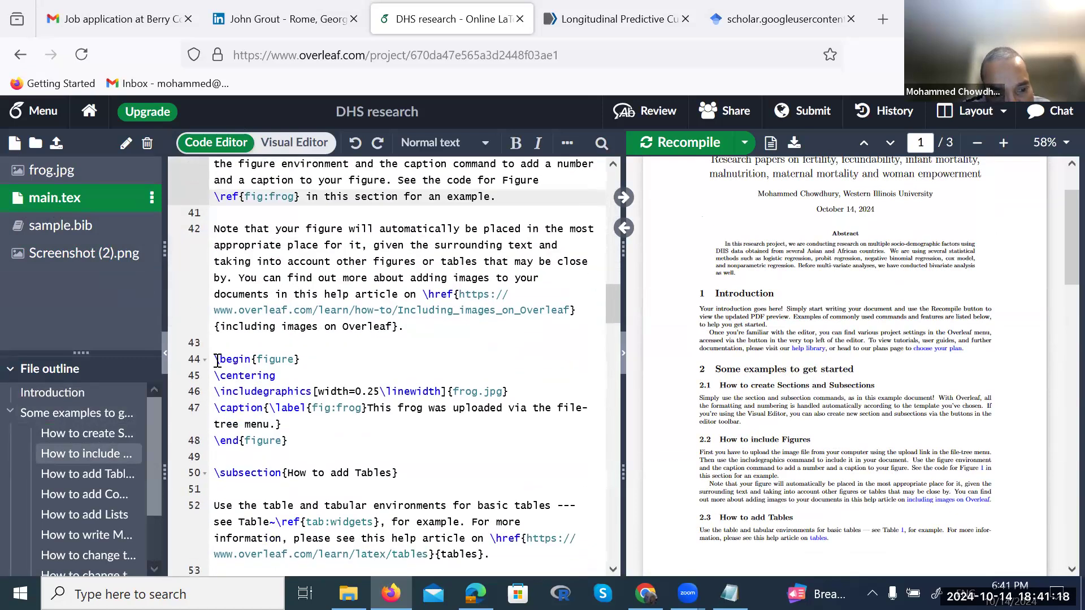
Replace frog.jpg with Screenshot (2).png in line 46's \includegraphics and recompile
{"action": "left_click_drag", "start_coordinate": [211, 359], "coordinate": [298, 440]}
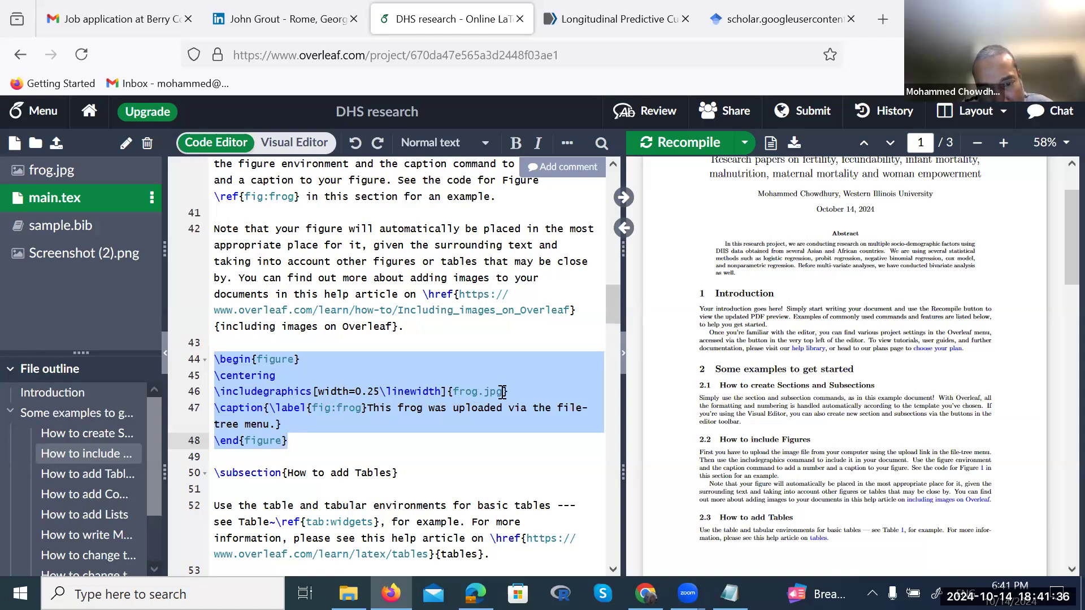
{"action": "key", "text": "Left"}
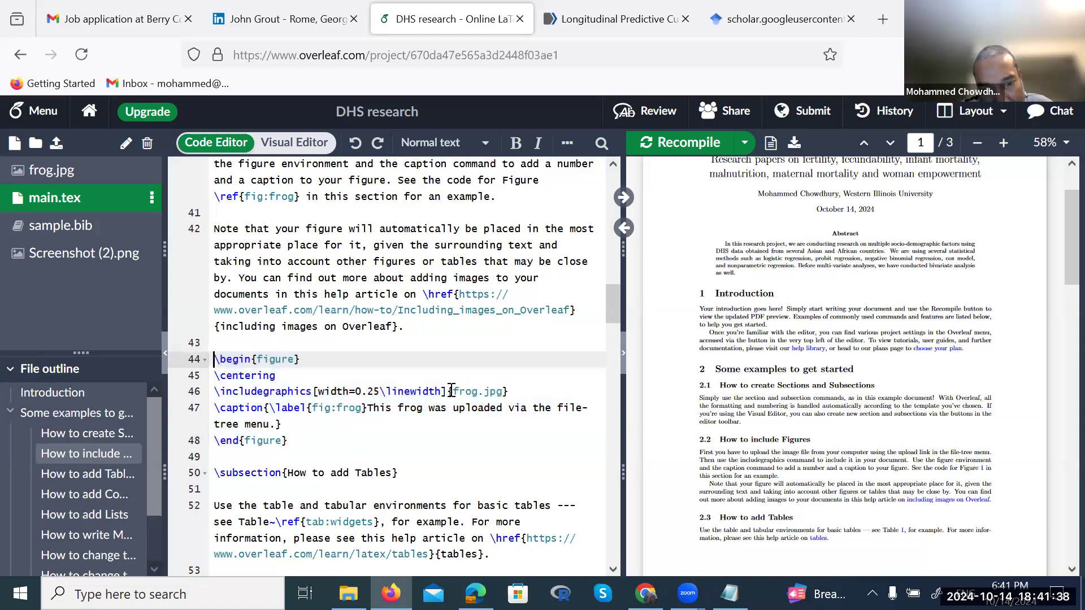
{"action": "left_click_drag", "start_coordinate": [452, 391], "coordinate": [503, 393]}
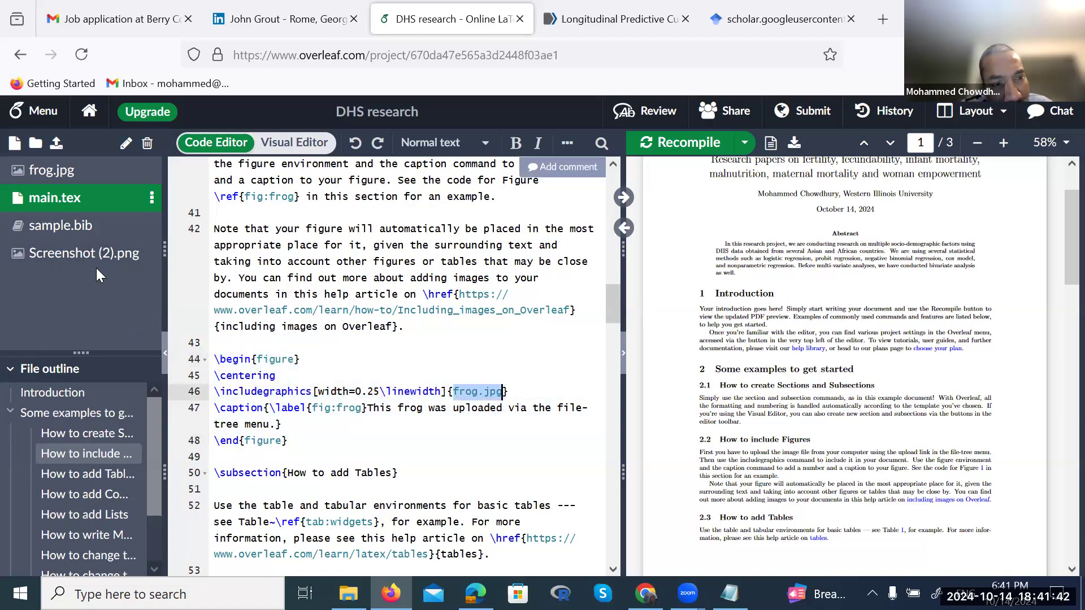
{"action": "left_click", "coordinate": [501, 401]}
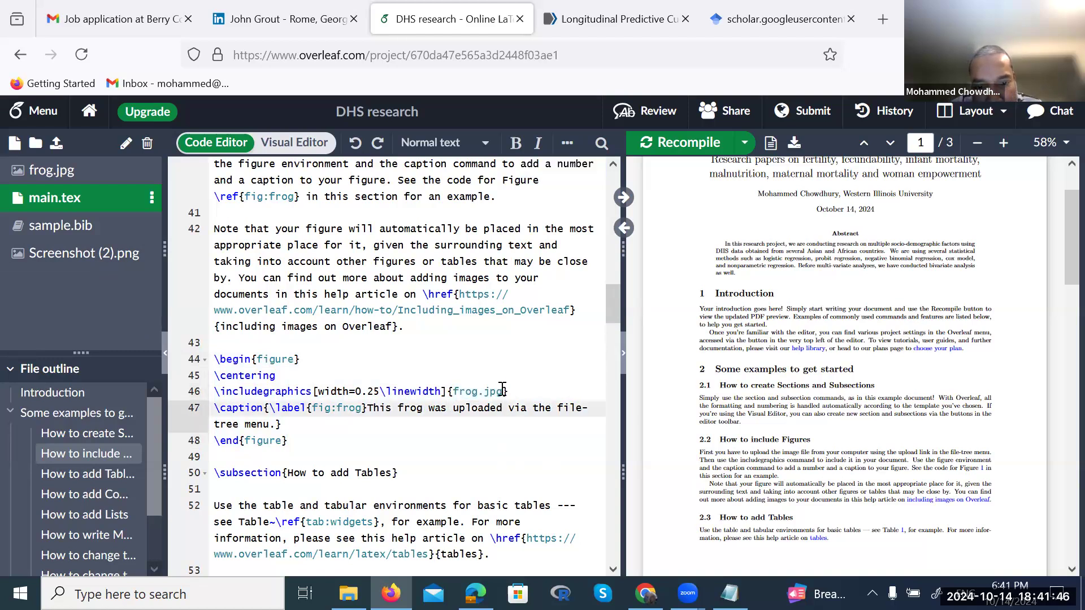
{"action": "left_click", "coordinate": [502, 391]}
{"action": "key", "text": "BackSpace"}
{"action": "key", "text": "BackSpace"}
{"action": "key", "text": "BackSpace"}
{"action": "type", "text": "png"}
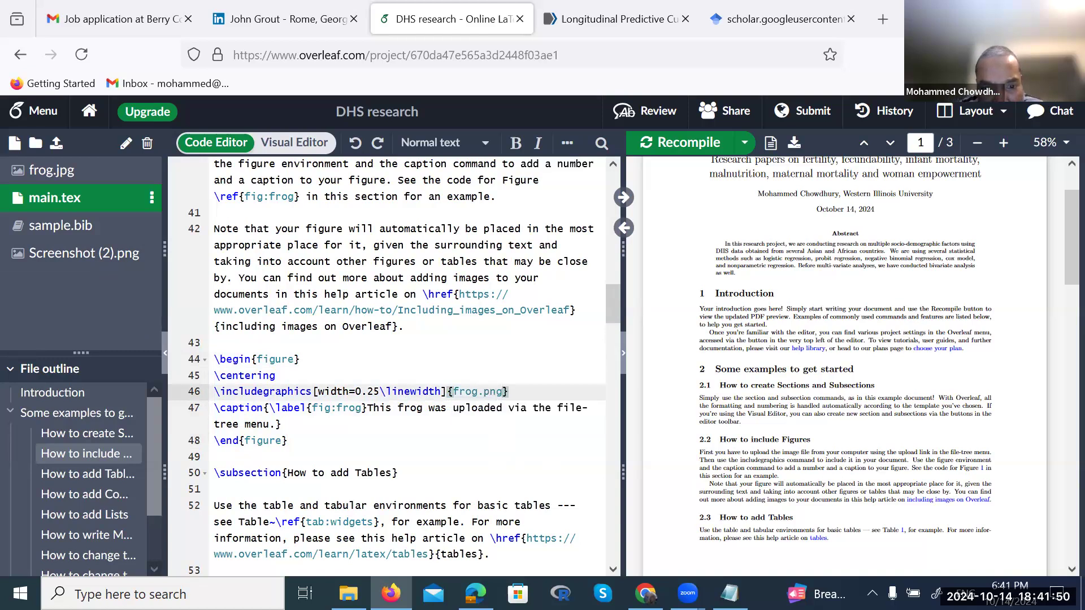
{"action": "key", "text": "Left"}
{"action": "key", "text": "Left"}
{"action": "key", "text": "Left"}
{"action": "key", "text": "Left"}
{"action": "key", "text": "BackSpace"}
{"action": "key", "text": "BackSpace"}
{"action": "key", "text": "BackSpace"}
{"action": "key", "text": "BackSpace"}
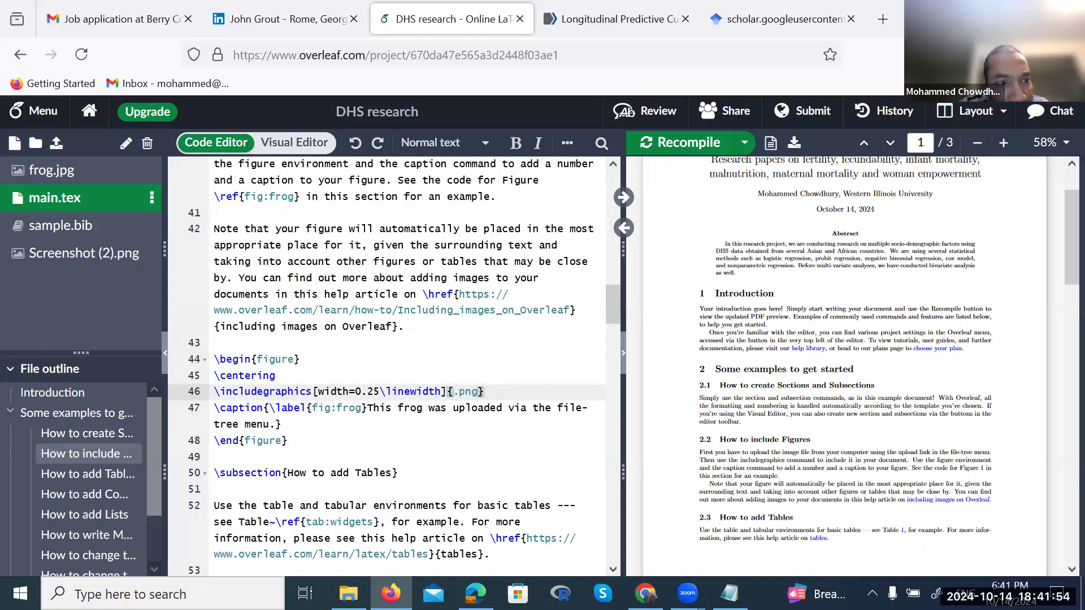
{"action": "type", "text": "Sc"}
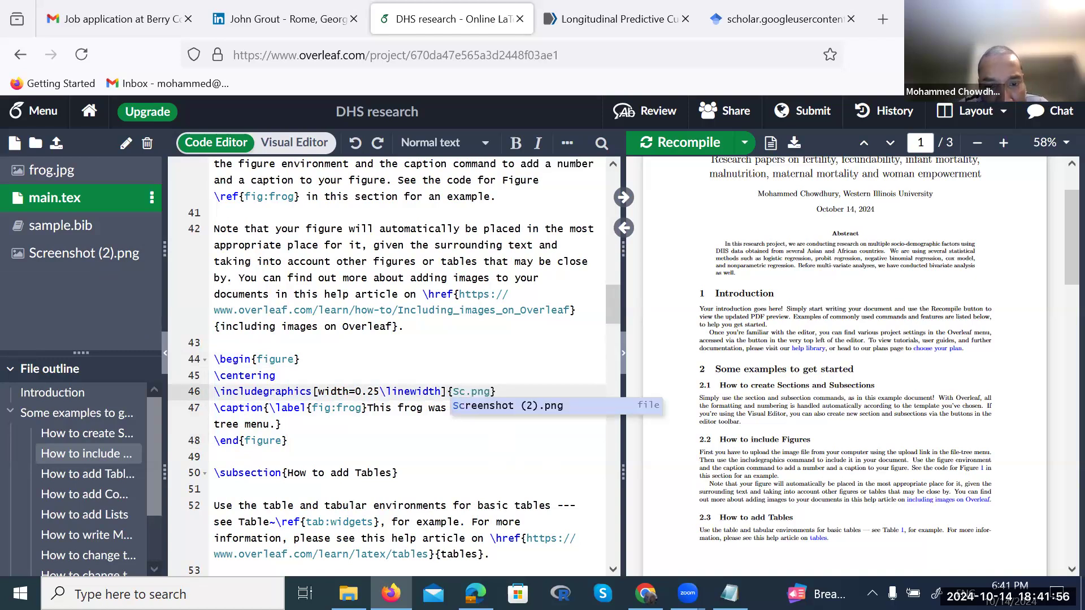
{"action": "key", "text": "Return"}
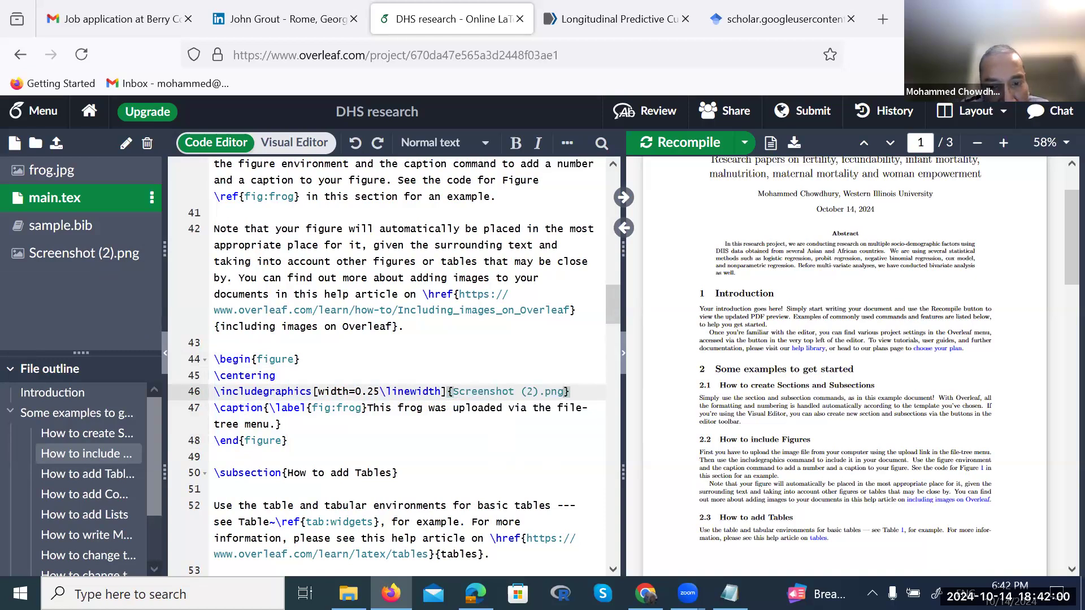
{"action": "key", "text": "ctrl+s"}
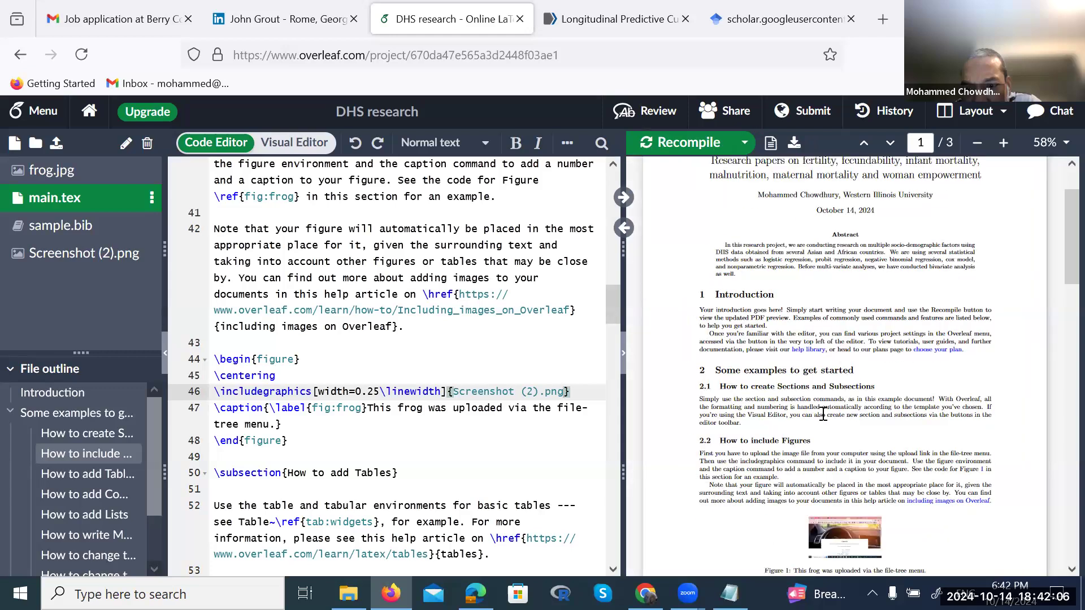
{"action": "scroll", "coordinate": [823, 416], "scroll_direction": "down", "scroll_amount": 2}
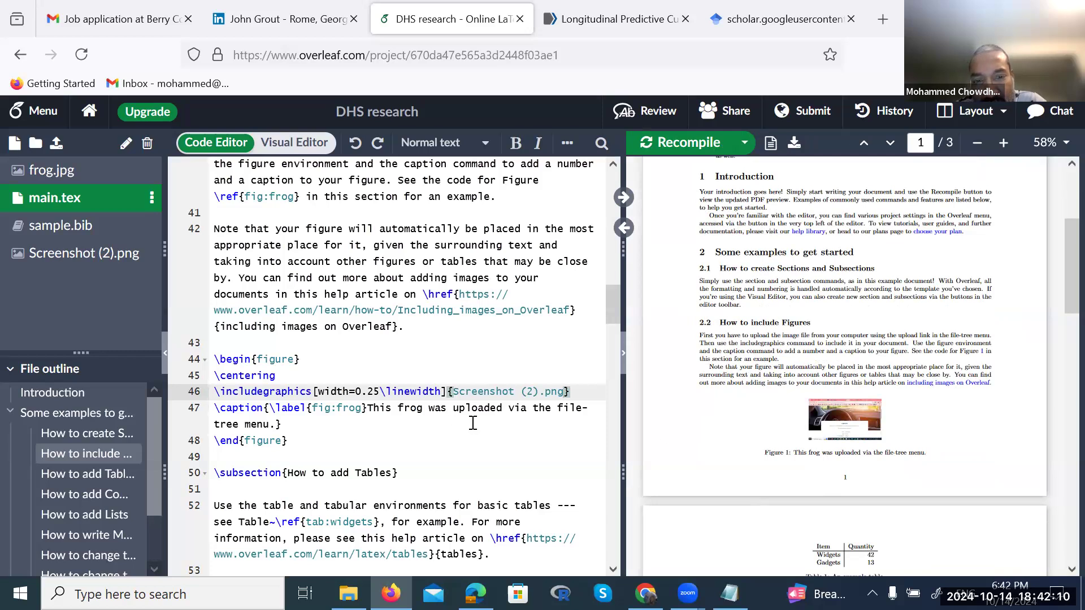
{"action": "scroll", "coordinate": [760, 452], "scroll_direction": "down", "scroll_amount": 3}
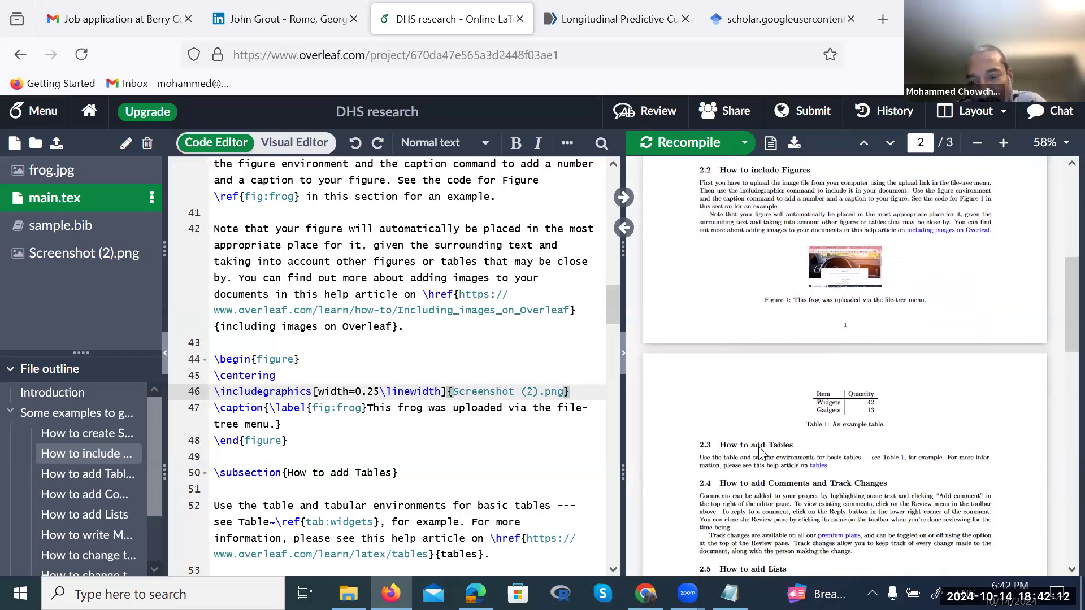
{"action": "left_click_drag", "start_coordinate": [814, 391], "coordinate": [840, 405]}
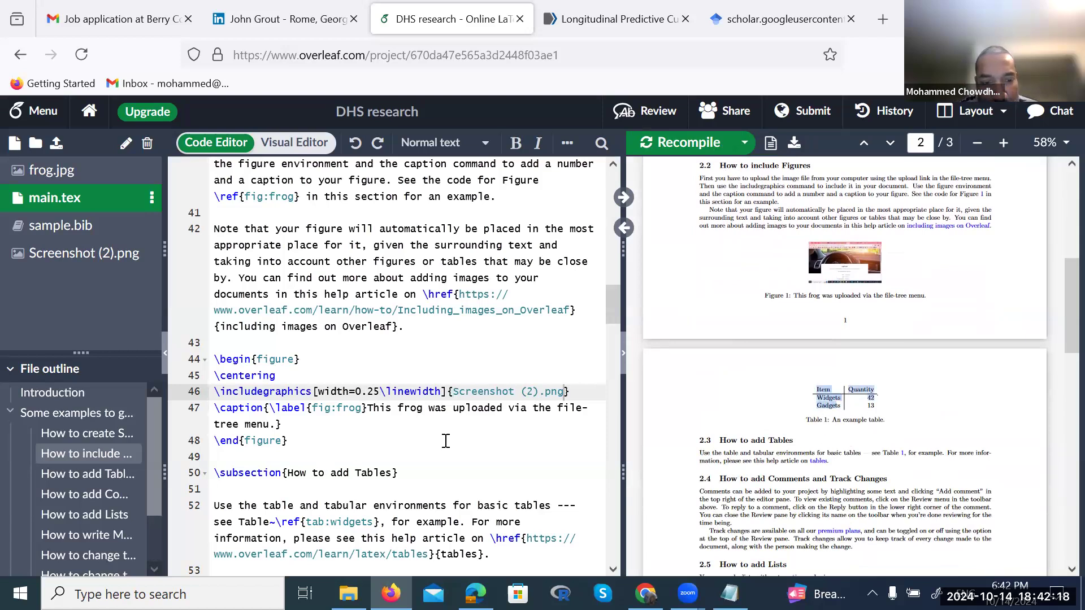
{"action": "scroll", "coordinate": [445, 440], "scroll_direction": "down", "scroll_amount": 5}
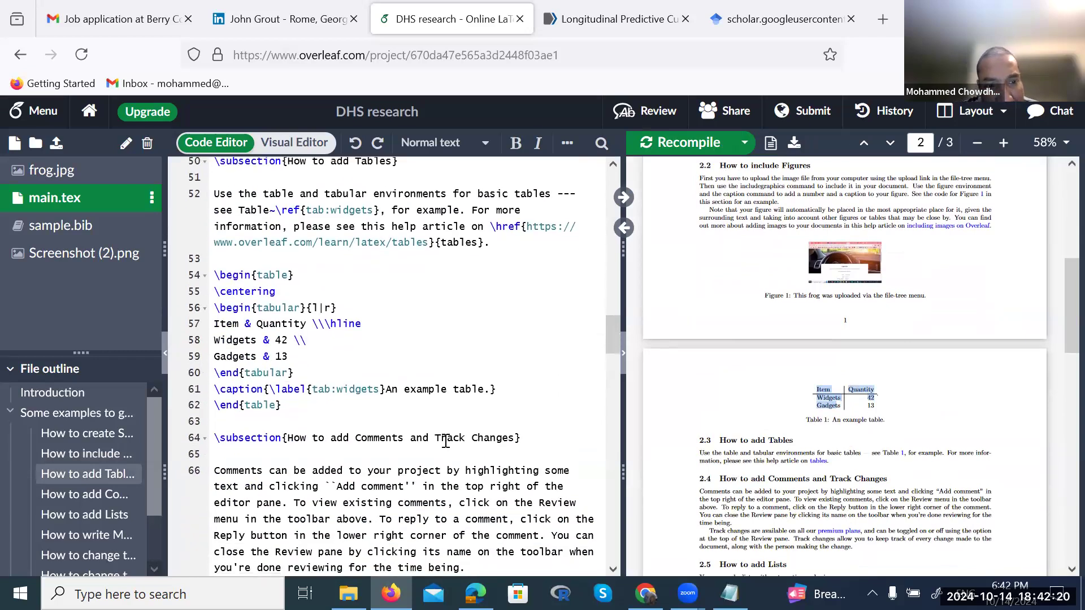
{"action": "scroll", "coordinate": [445, 440], "scroll_direction": "down", "scroll_amount": 1}
{"action": "scroll", "coordinate": [446, 440], "scroll_direction": "down", "scroll_amount": 1}
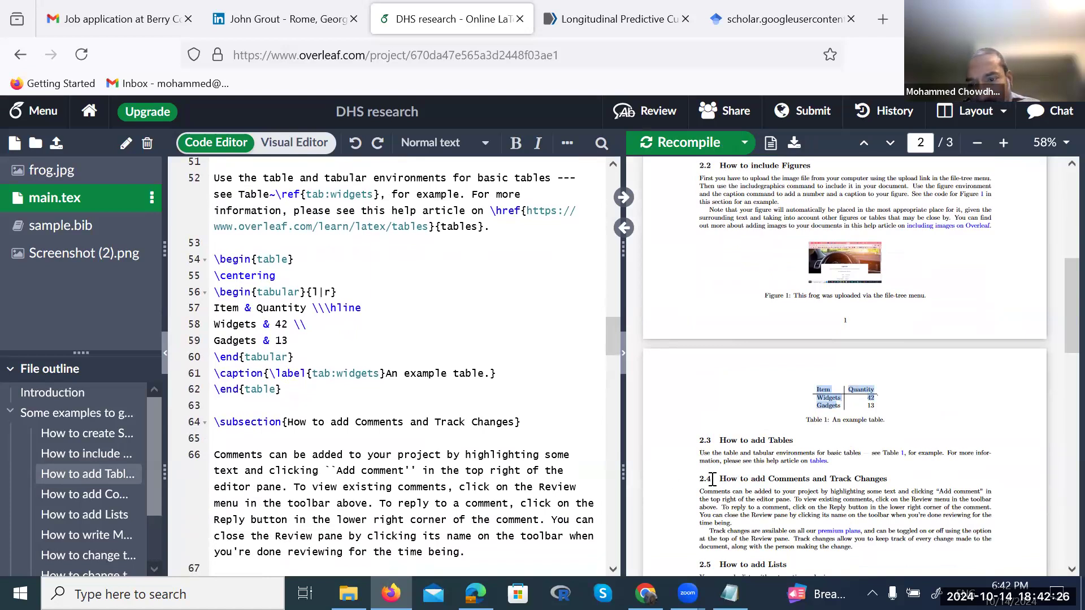
{"action": "scroll", "coordinate": [713, 482], "scroll_direction": "down", "scroll_amount": 4}
{"action": "scroll", "coordinate": [713, 482], "scroll_direction": "down", "scroll_amount": 9}
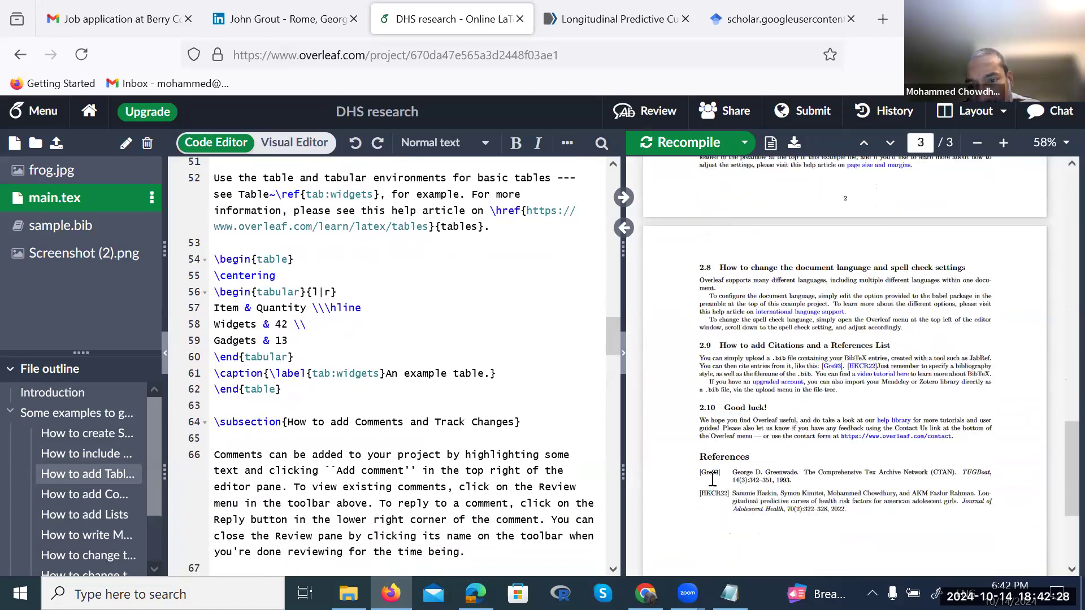
{"action": "scroll", "coordinate": [712, 479], "scroll_direction": "up", "scroll_amount": 7}
{"action": "scroll", "coordinate": [713, 479], "scroll_direction": "up", "scroll_amount": 12}
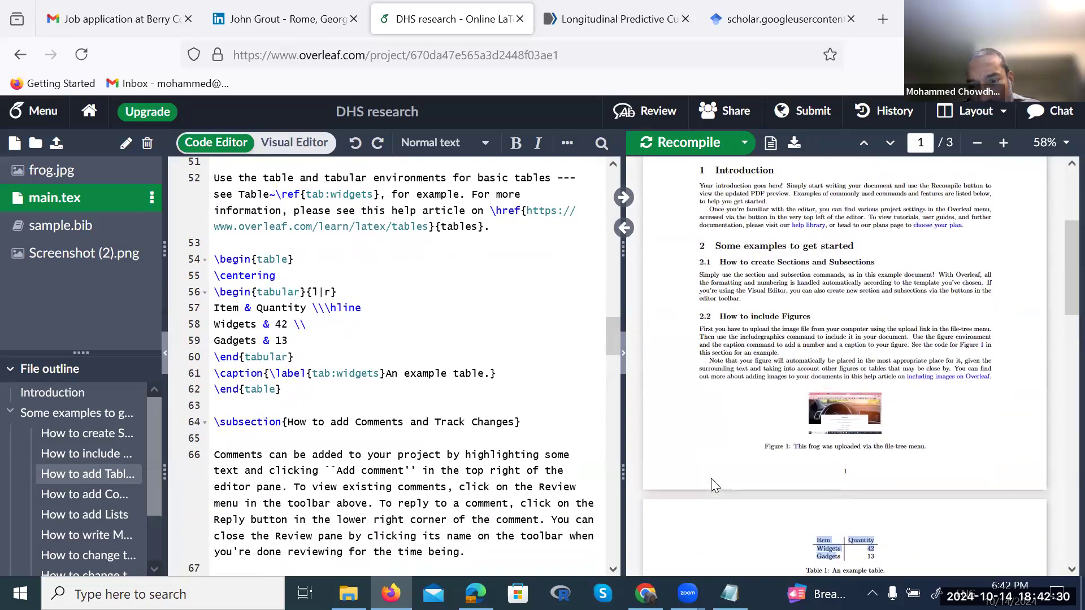
{"action": "scroll", "coordinate": [712, 479], "scroll_direction": "down", "scroll_amount": 4}
{"action": "scroll", "coordinate": [712, 479], "scroll_direction": "down", "scroll_amount": 4}
{"action": "scroll", "coordinate": [899, 326], "scroll_direction": "up", "scroll_amount": 1}
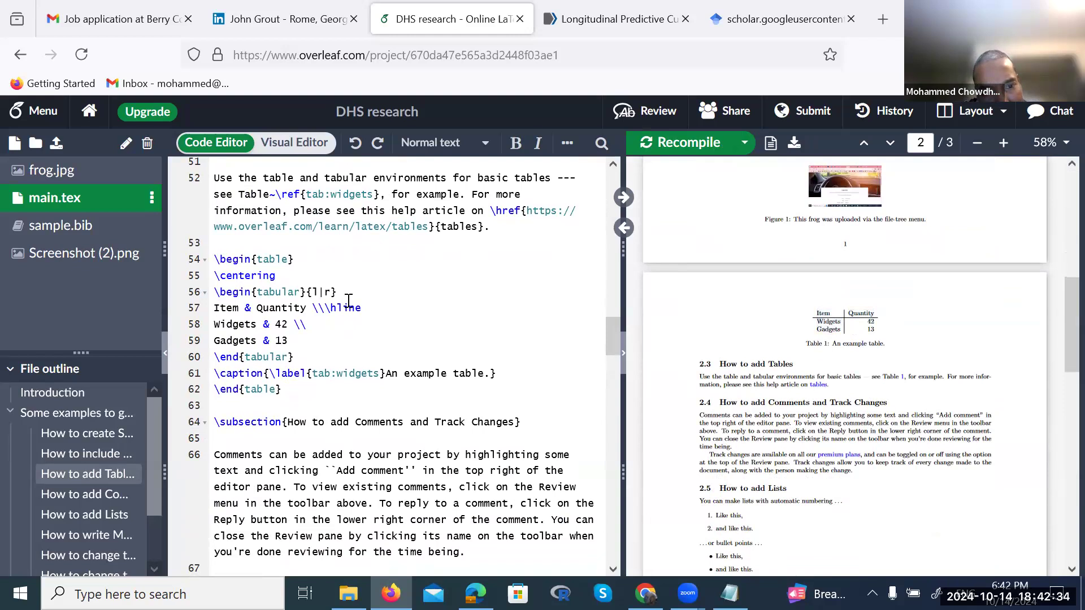
{"action": "left_click_drag", "start_coordinate": [359, 305], "coordinate": [324, 308]}
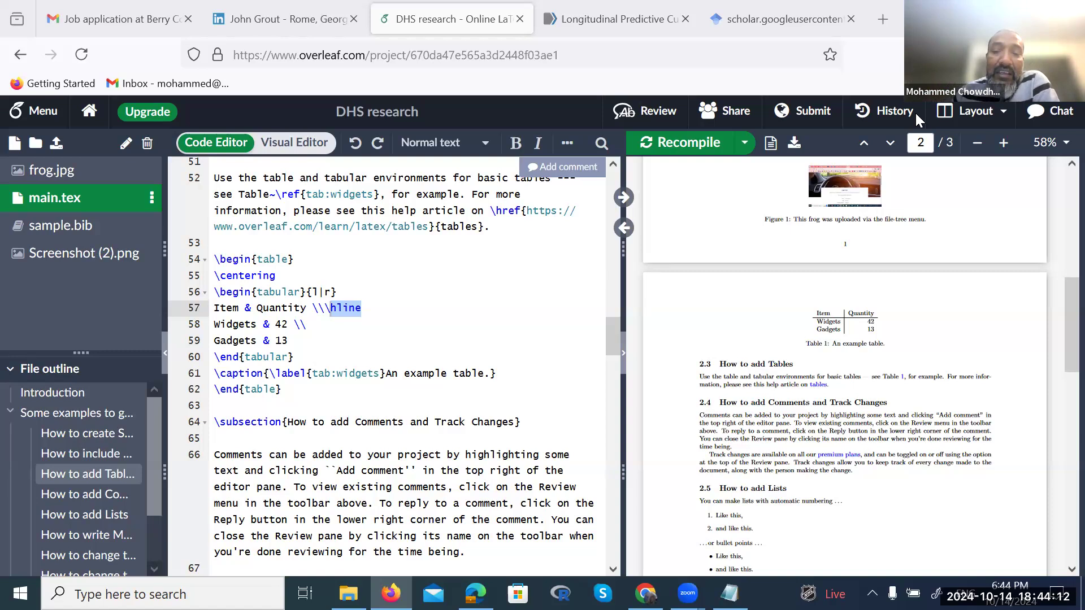
{"action": "left_click", "coordinate": [221, 259]}
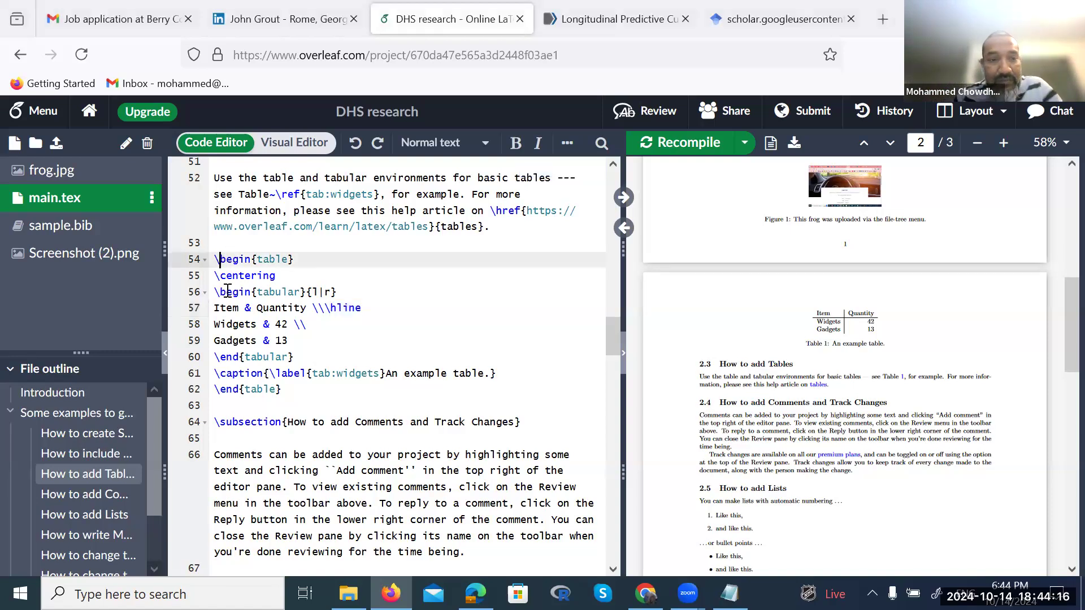
{"action": "left_click_drag", "start_coordinate": [220, 284], "coordinate": [443, 106]}
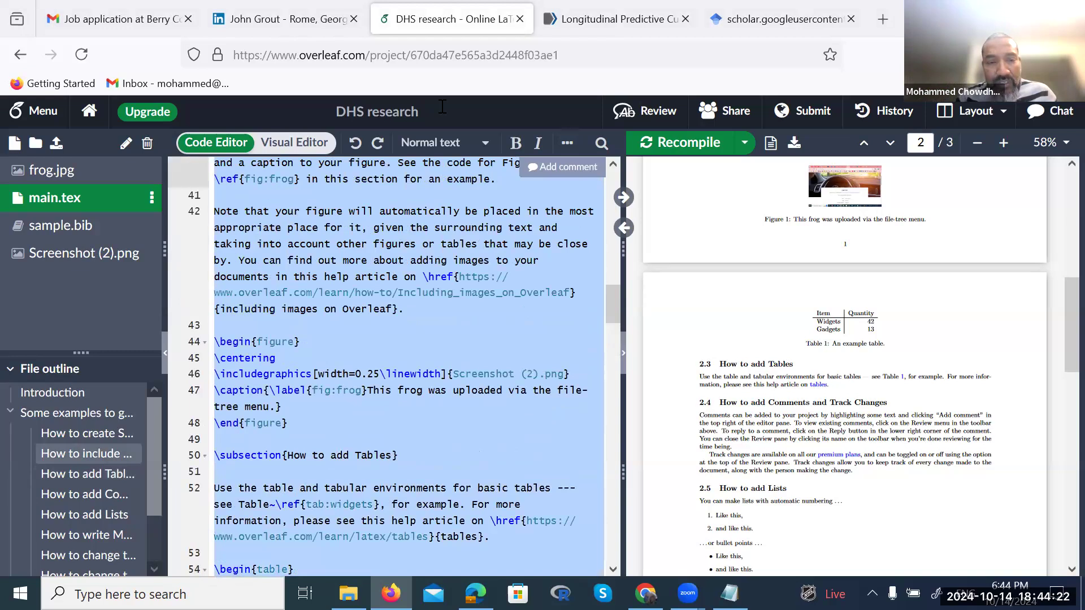
{"action": "scroll", "coordinate": [452, 340], "scroll_direction": "down", "scroll_amount": 2}
{"action": "scroll", "coordinate": [349, 373], "scroll_direction": "up", "scroll_amount": 7}
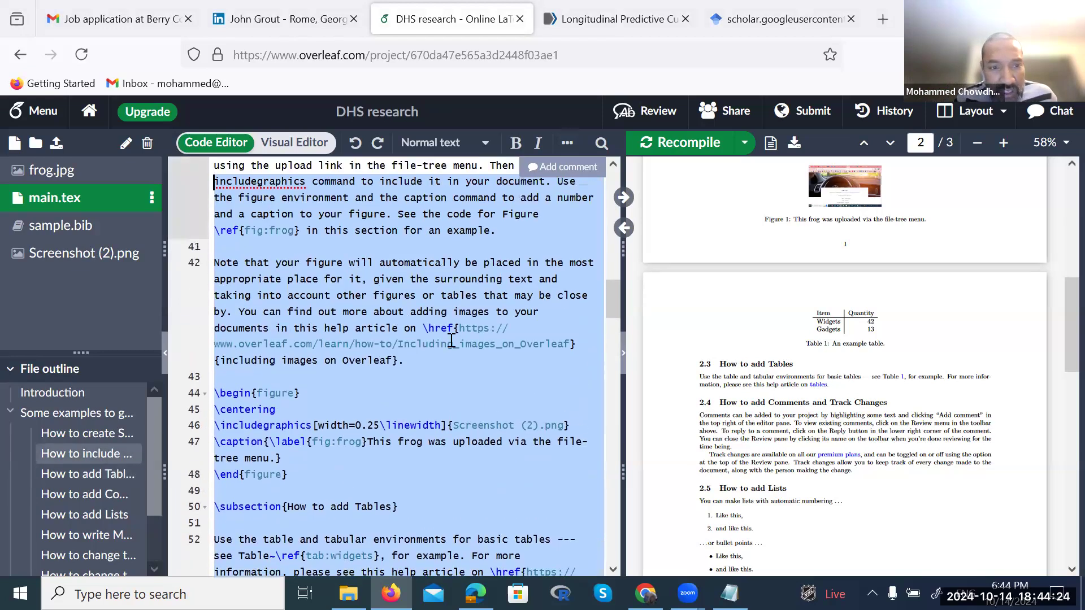
Type the inline formula $A^2+sin(\theta)+\pi$ on empty line 39
{"action": "left_click", "coordinate": [275, 357]}
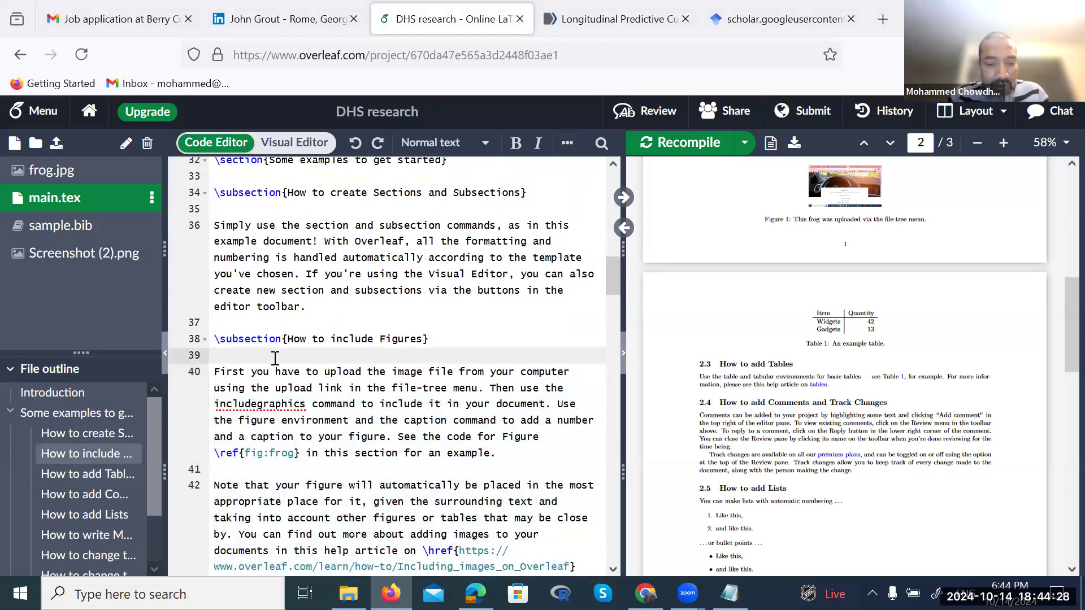
{"action": "type", "text": "$"}
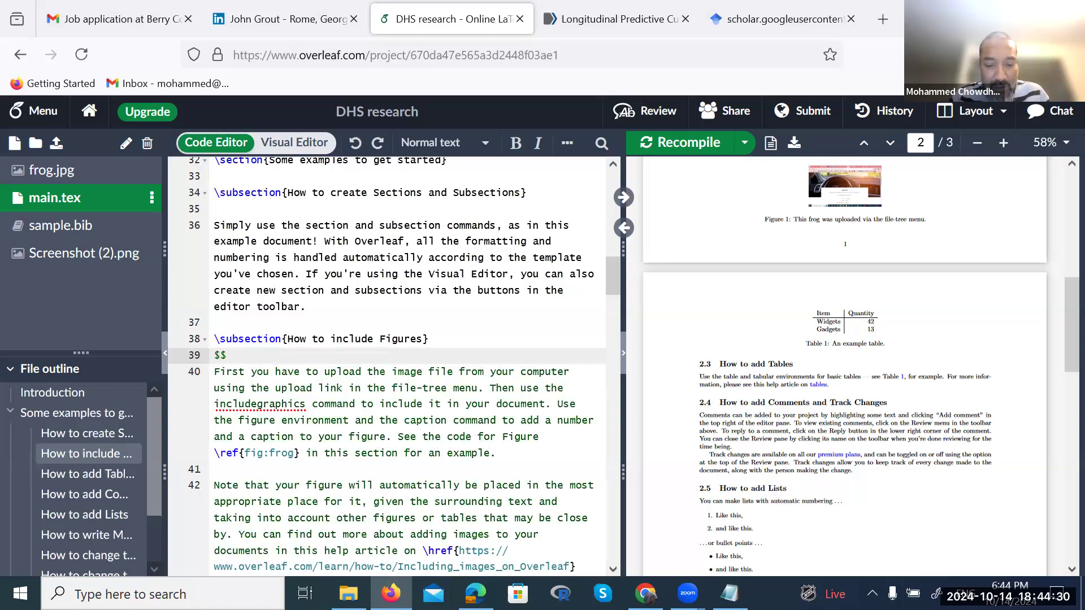
{"action": "type", "text": "A^2+sin("}
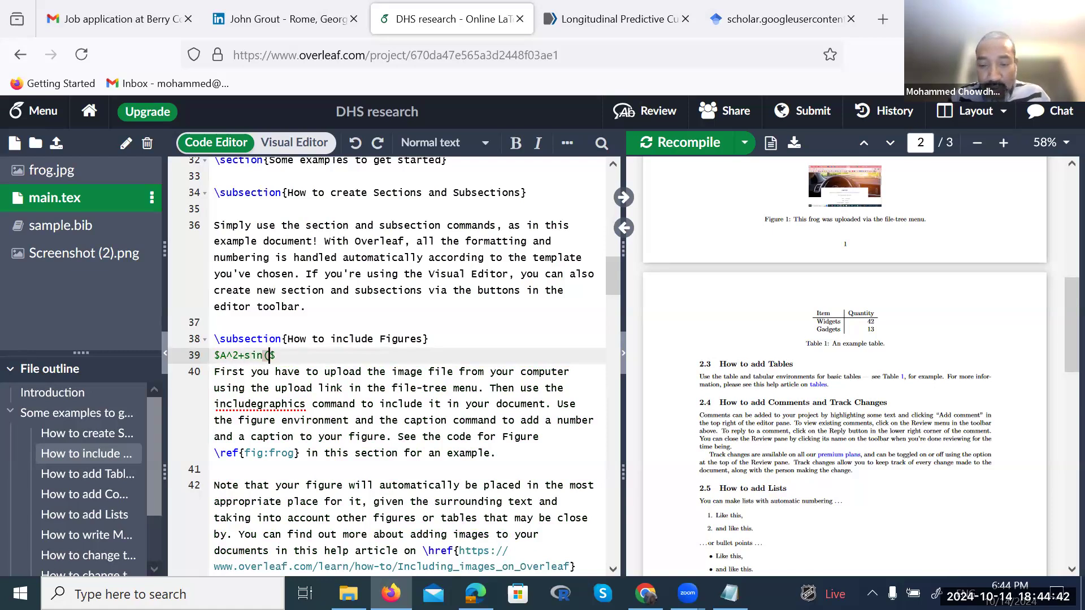
{"action": "type", "text": "\\theta"}
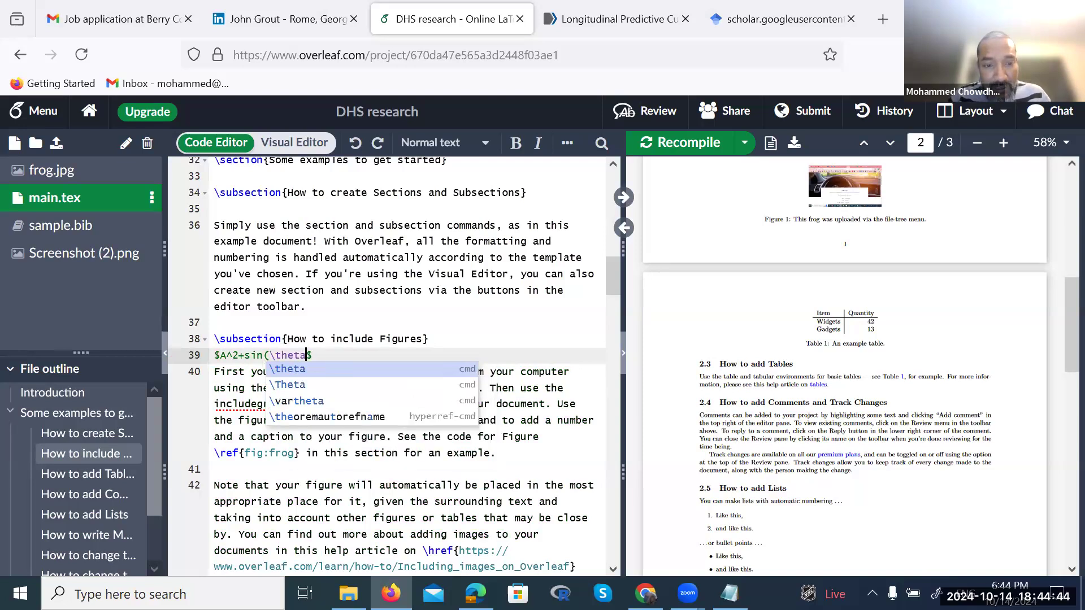
{"action": "type", "text": ")"}
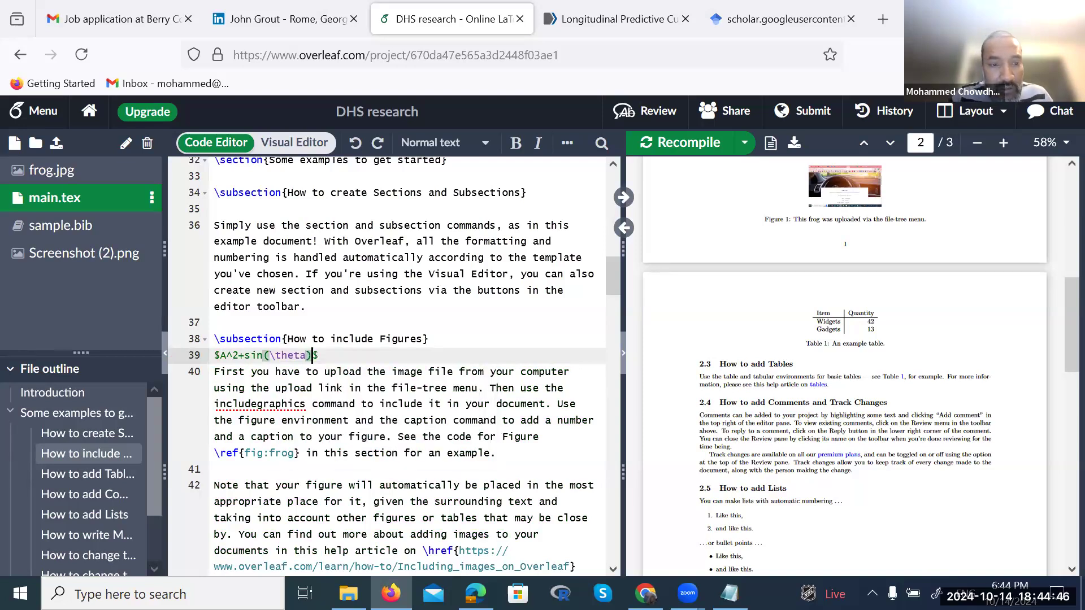
{"action": "type", "text": "$"}
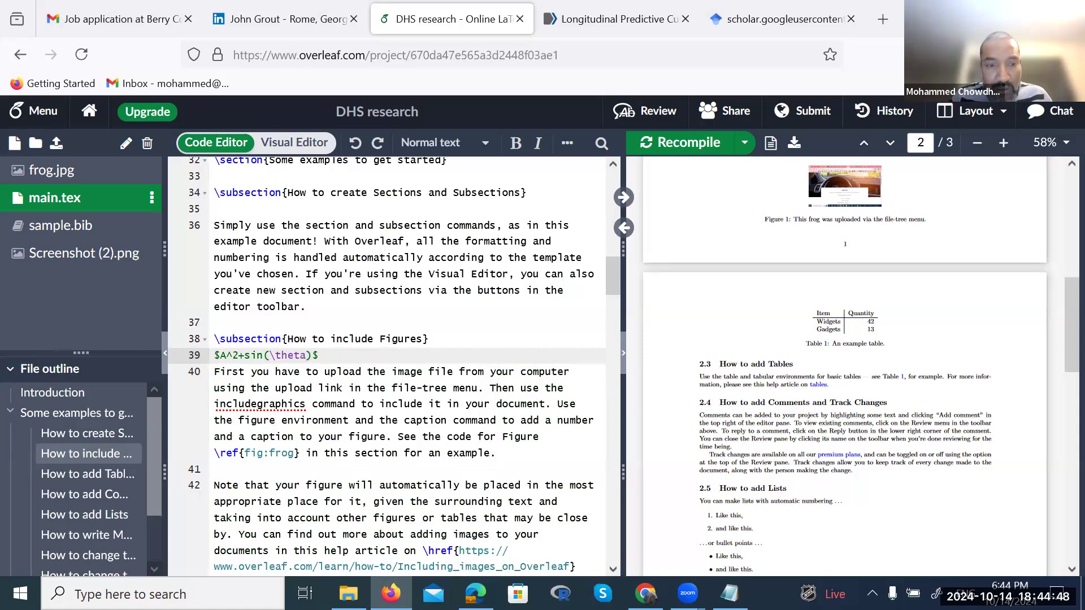
{"action": "type", "text": "="}
{"action": "key", "text": "BackSpace"}
{"action": "type", "text": "+"}
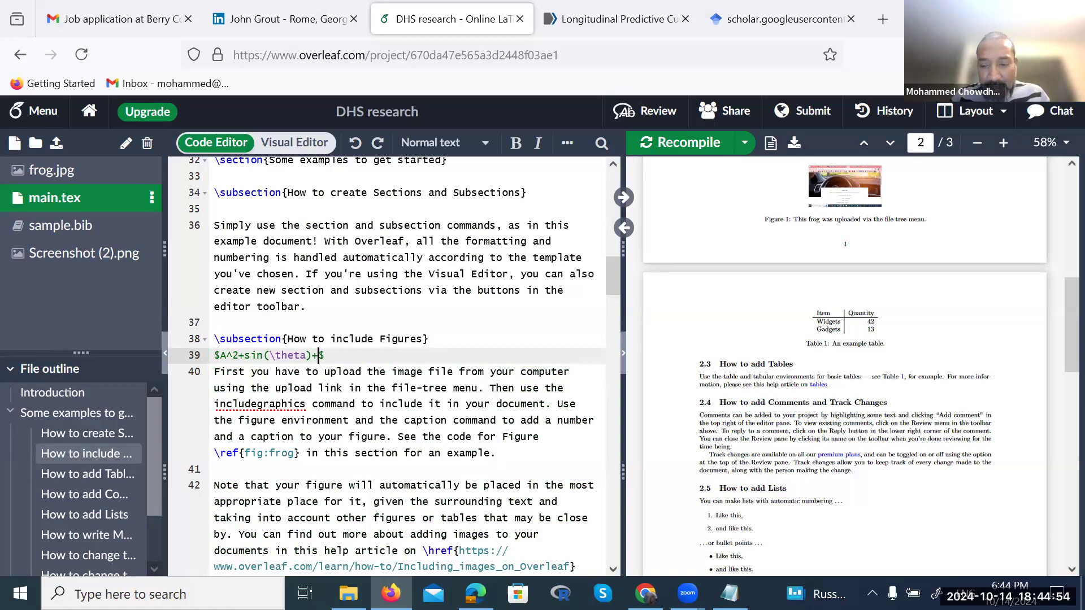
{"action": "type", "text": "\\pi"}
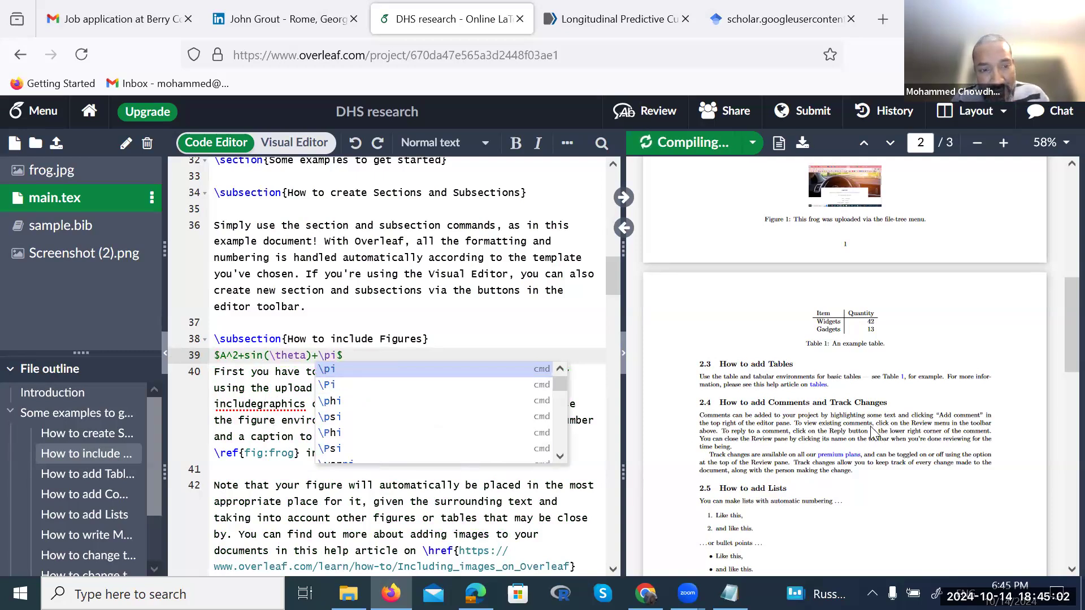
Check the rendered formula in the PDF and start a web search in a new tab
{"action": "scroll", "coordinate": [863, 431], "scroll_direction": "down", "scroll_amount": 2}
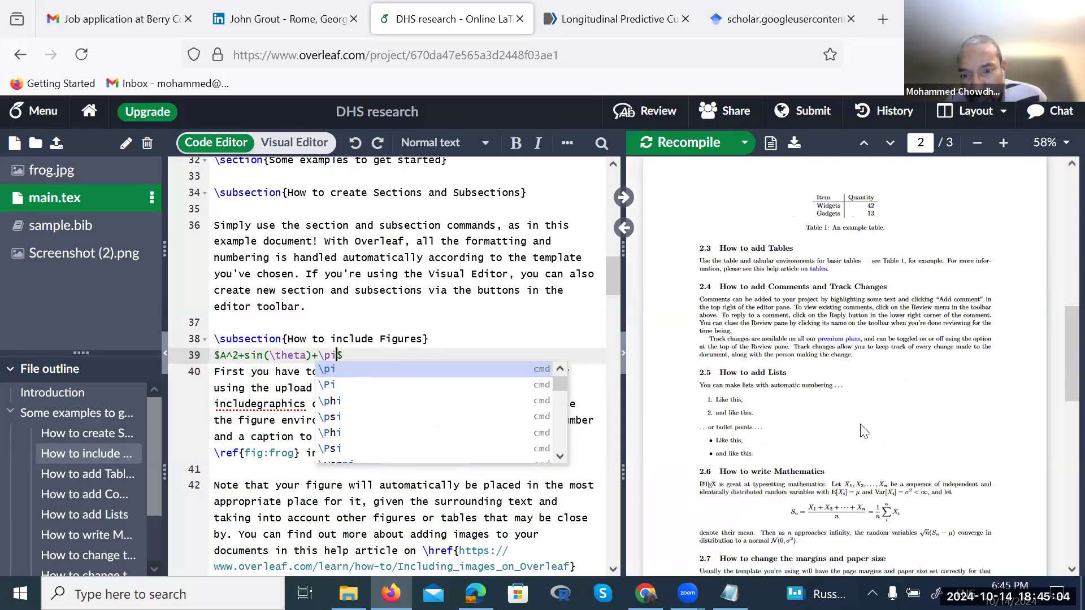
{"action": "scroll", "coordinate": [863, 431], "scroll_direction": "up", "scroll_amount": 10}
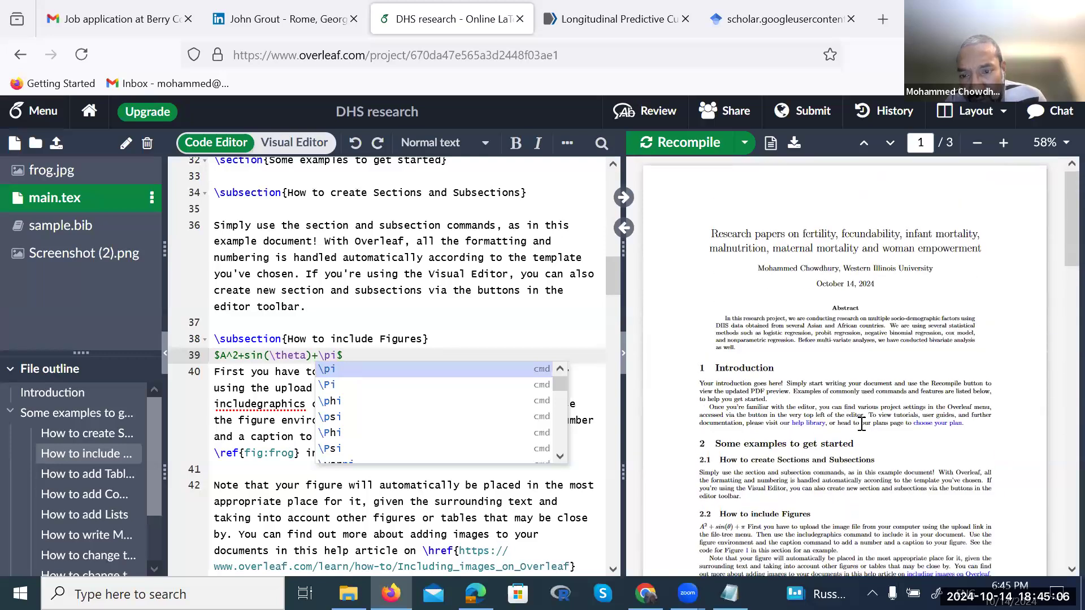
{"action": "scroll", "coordinate": [861, 423], "scroll_direction": "down", "scroll_amount": 4}
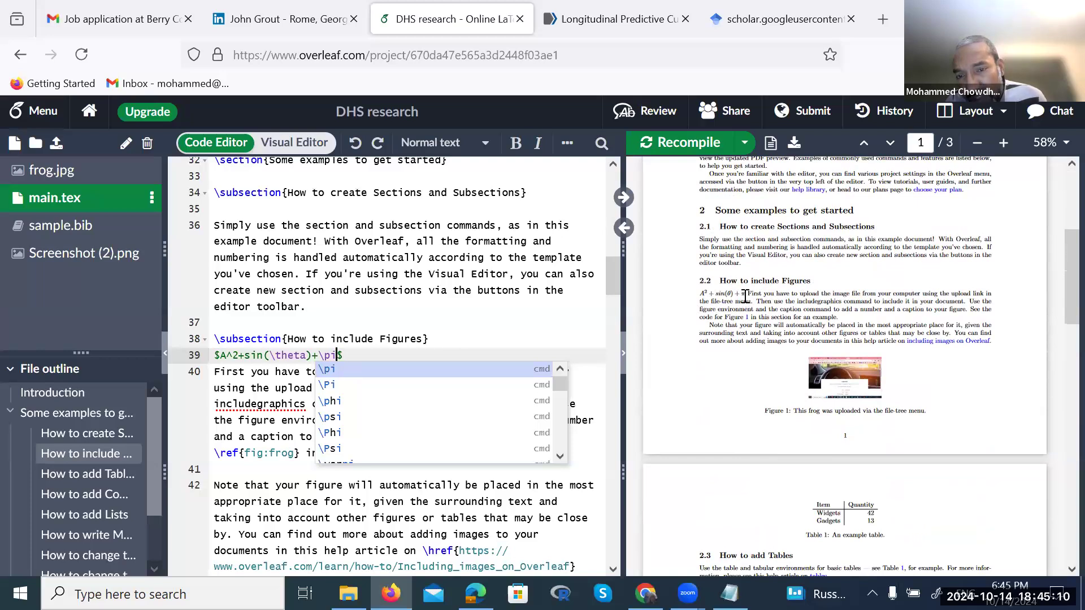
{"action": "left_click_drag", "start_coordinate": [745, 296], "coordinate": [699, 296]}
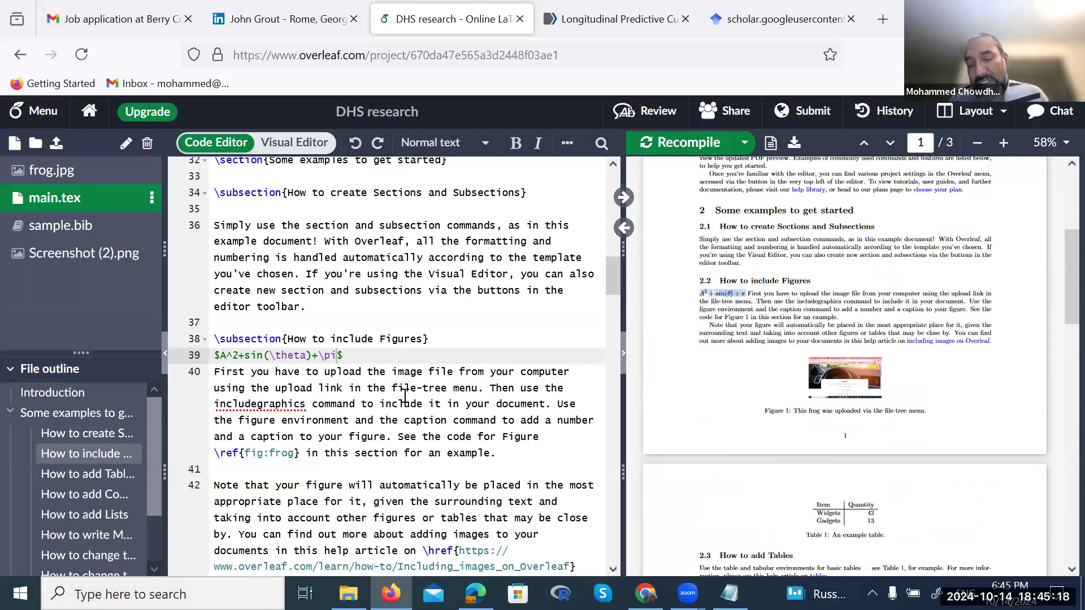
{"action": "left_click", "coordinate": [878, 24]}
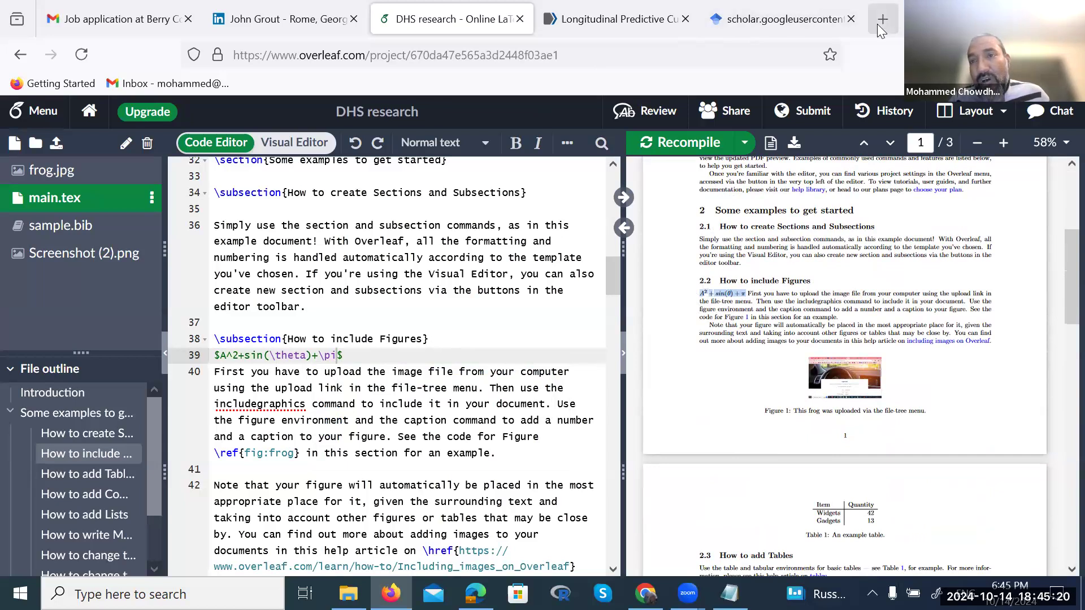
{"action": "left_click", "coordinate": [421, 239]}
Search Google for 'important latex code for overleaf' and open Overleaf's Code listing article
{"action": "type", "text": "mport"}
{"action": "key", "text": "BackSpace"}
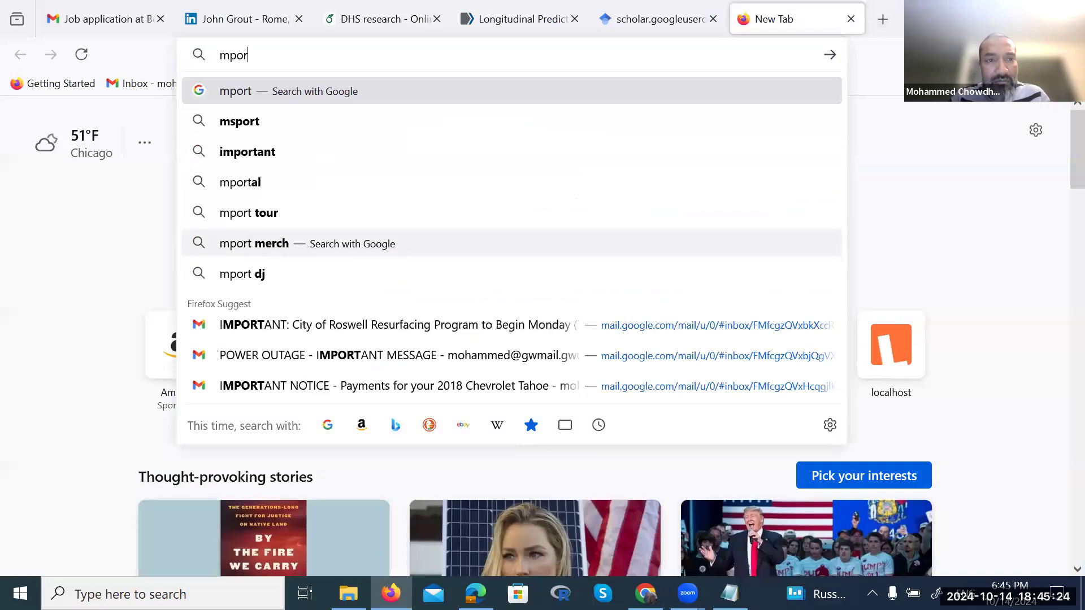
{"action": "key", "text": "BackSpace"}
{"action": "key", "text": "BackSpace"}
{"action": "key", "text": "BackSpace"}
{"action": "key", "text": "BackSpace"}
{"action": "type", "text": "impor"}
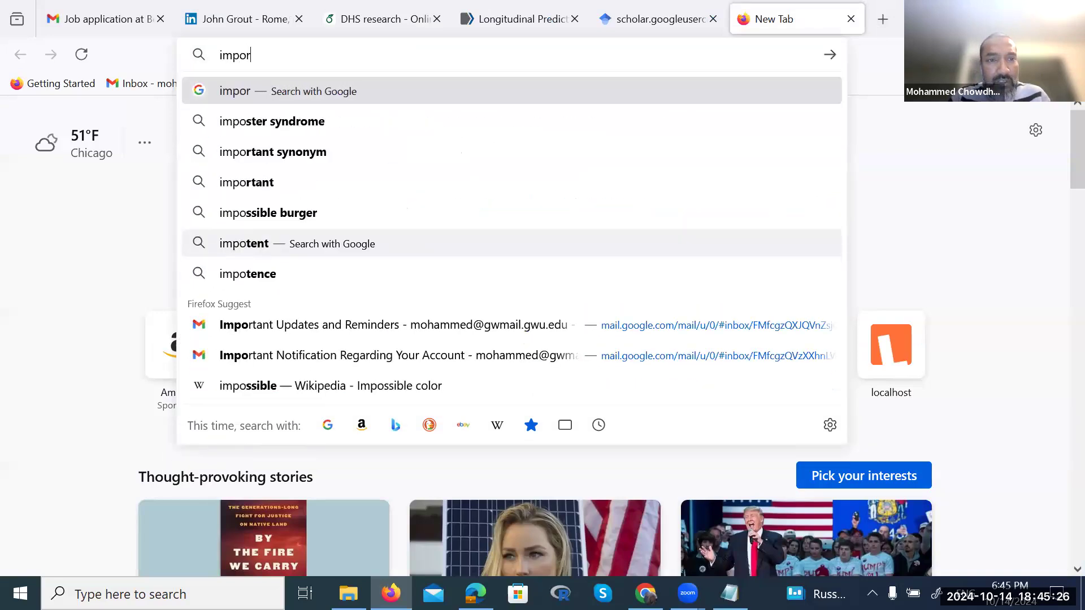
{"action": "type", "text": "tant latex code for overleaf"}
{"action": "key", "text": "Return"}
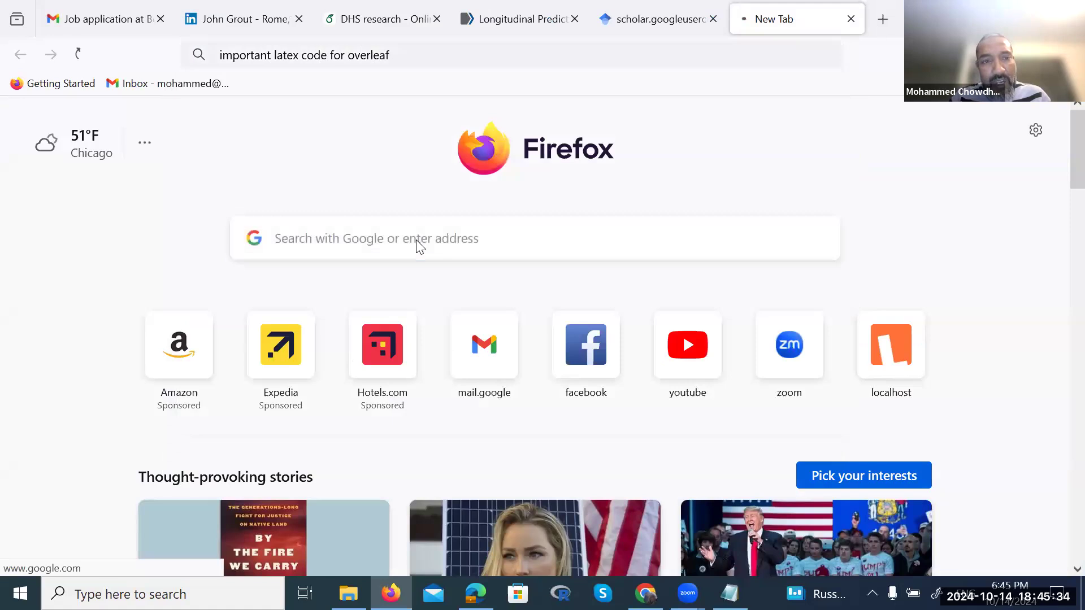
{"action": "left_click", "coordinate": [202, 287]}
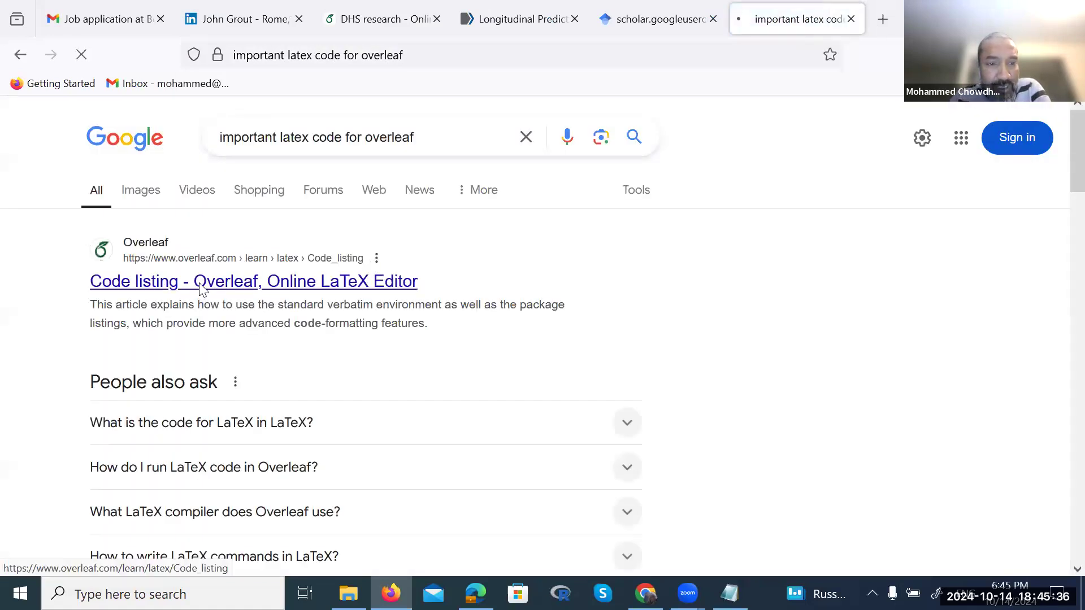
Read the Code listing article down to its supported-languages table, then return to the search results
{"action": "scroll", "coordinate": [540, 382], "scroll_direction": "down", "scroll_amount": 4}
{"action": "scroll", "coordinate": [539, 382], "scroll_direction": "down", "scroll_amount": 6}
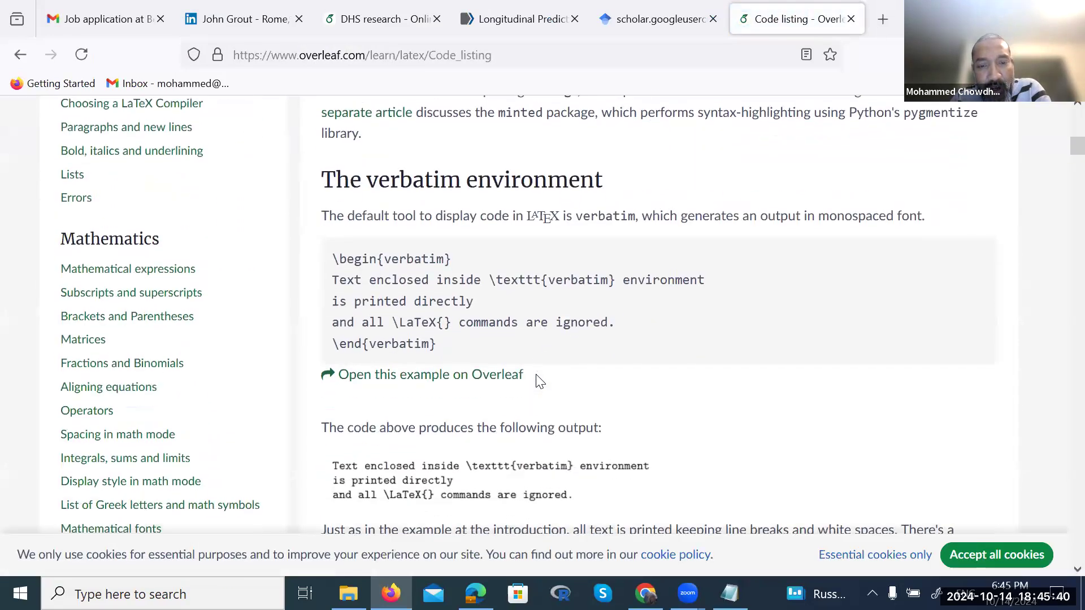
{"action": "scroll", "coordinate": [537, 377], "scroll_direction": "down", "scroll_amount": 2}
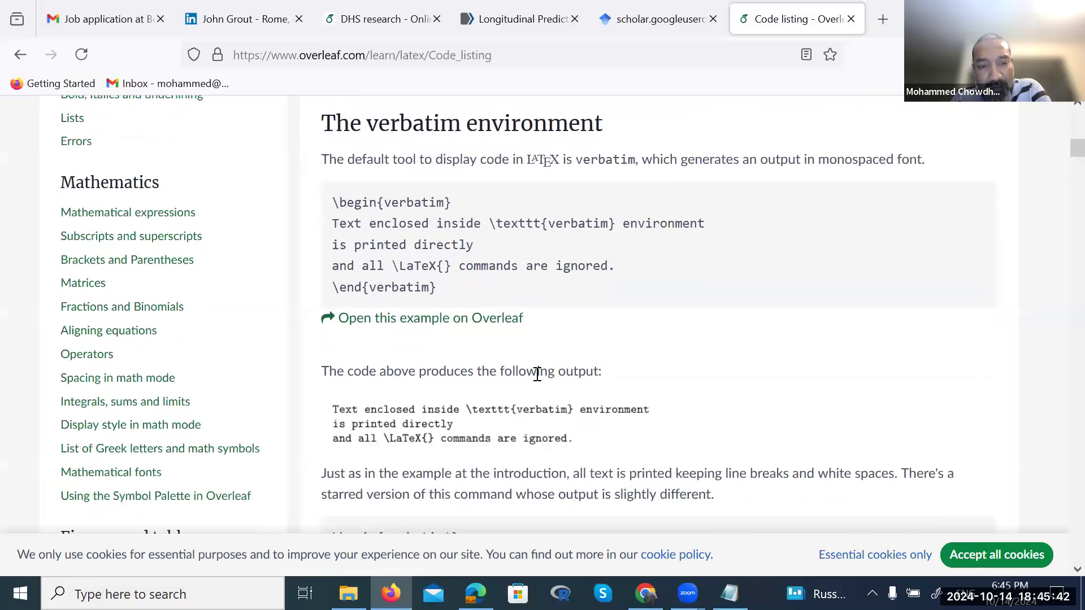
{"action": "scroll", "coordinate": [538, 375], "scroll_direction": "down", "scroll_amount": 15}
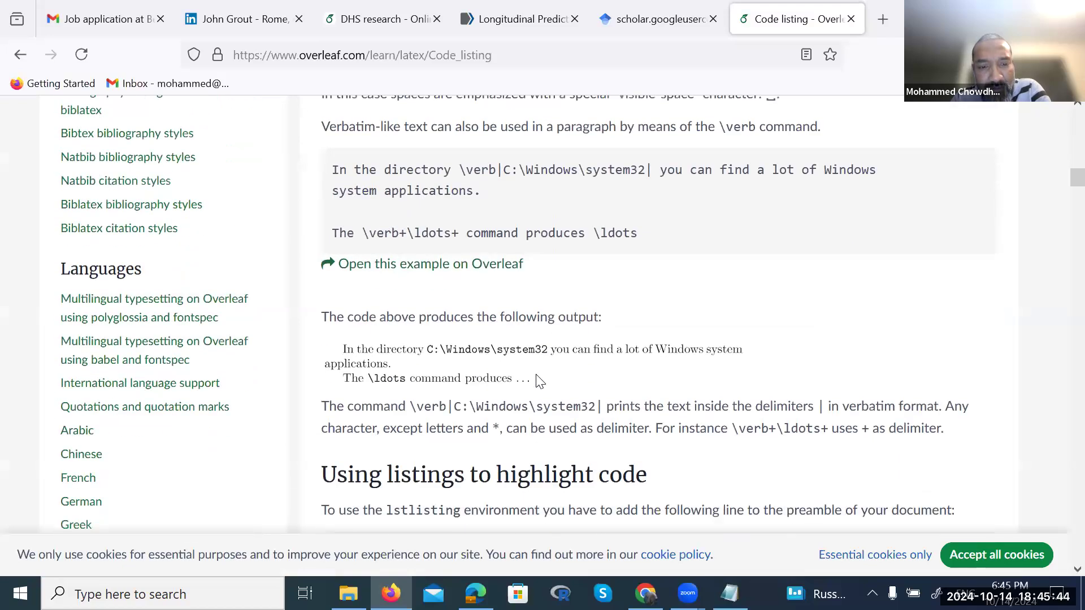
{"action": "scroll", "coordinate": [540, 382], "scroll_direction": "down", "scroll_amount": 13}
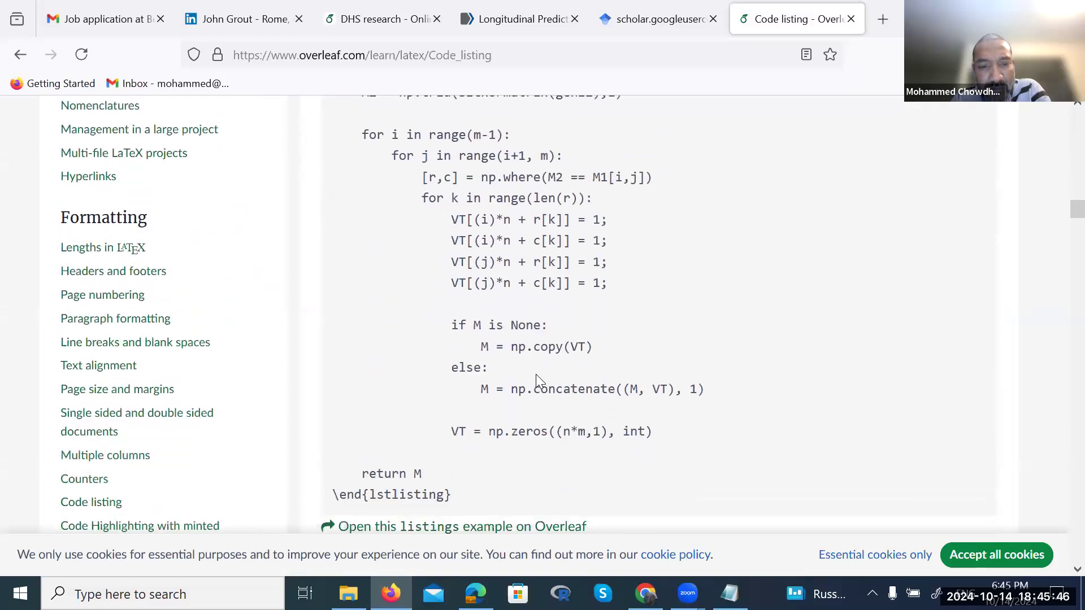
{"action": "scroll", "coordinate": [537, 380], "scroll_direction": "down", "scroll_amount": 13}
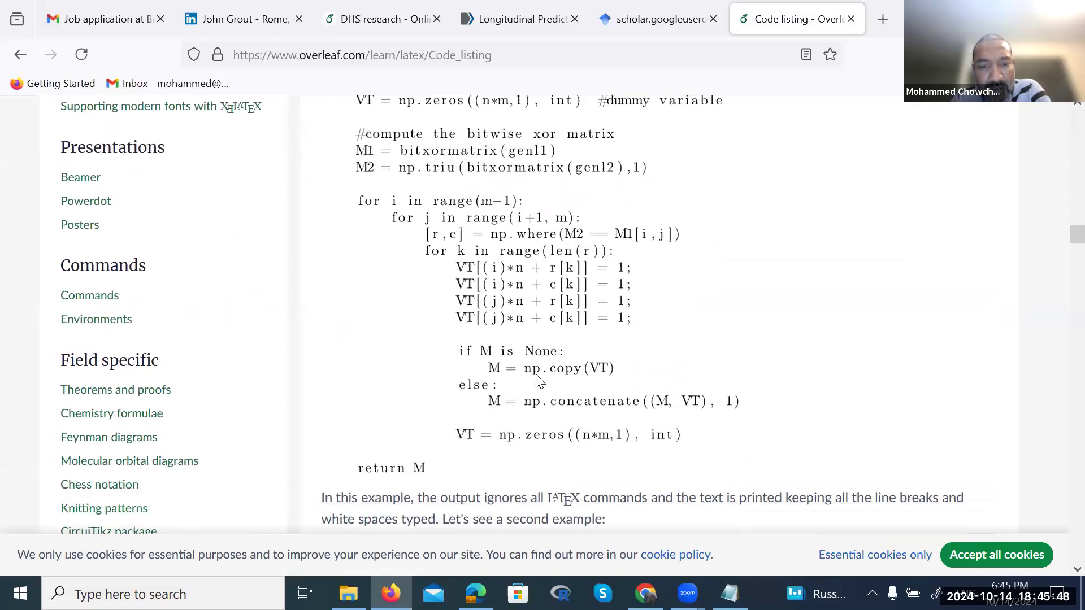
{"action": "scroll", "coordinate": [535, 374], "scroll_direction": "down", "scroll_amount": 18}
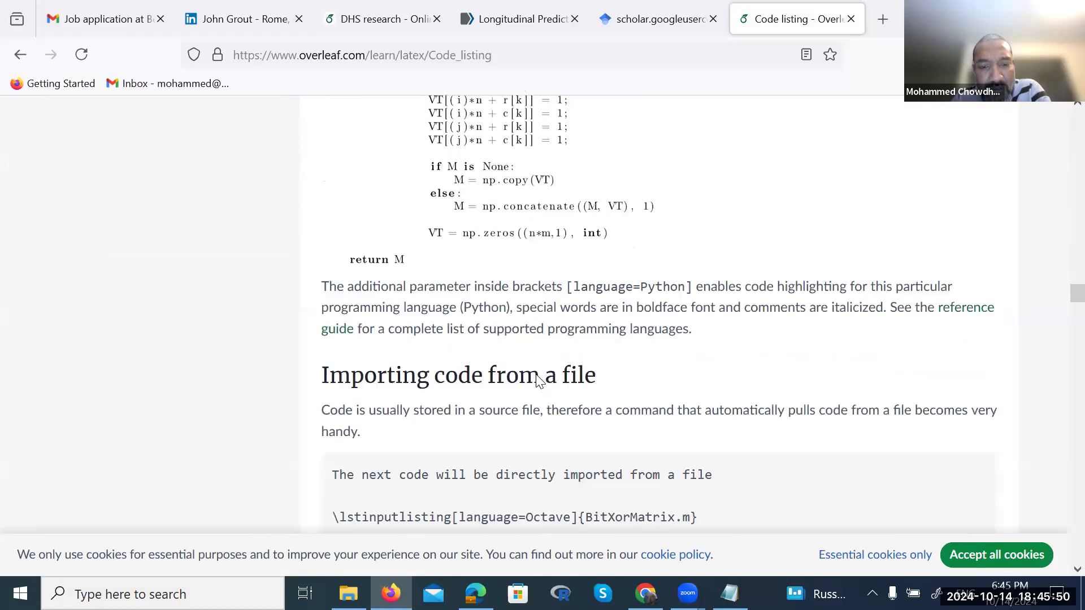
{"action": "scroll", "coordinate": [536, 374], "scroll_direction": "down", "scroll_amount": 20}
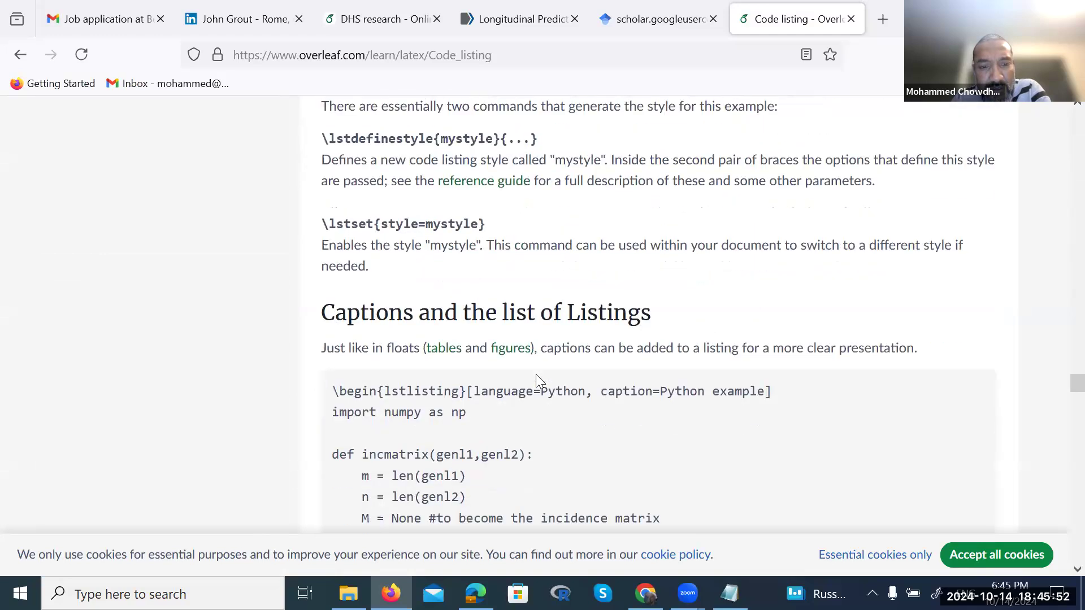
{"action": "scroll", "coordinate": [537, 379], "scroll_direction": "down", "scroll_amount": 20}
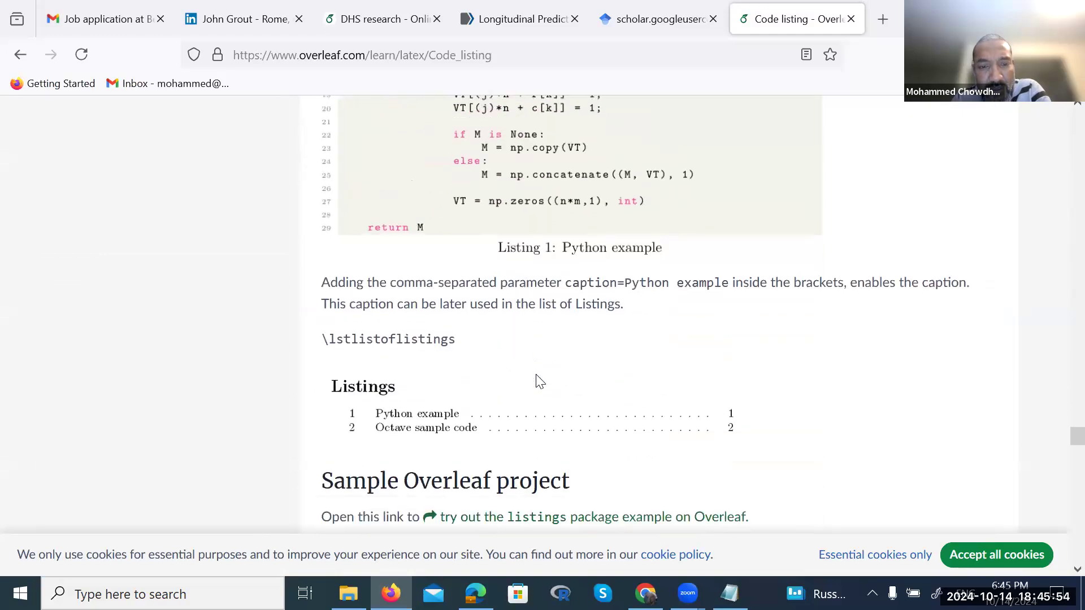
{"action": "scroll", "coordinate": [540, 382], "scroll_direction": "down", "scroll_amount": 10}
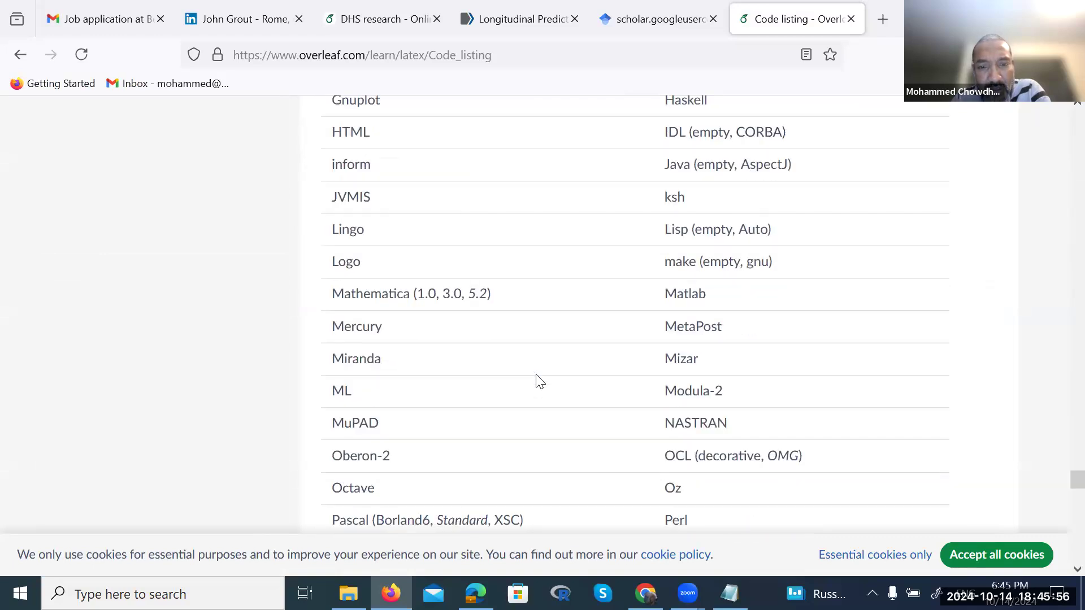
{"action": "scroll", "coordinate": [540, 382], "scroll_direction": "down", "scroll_amount": 15}
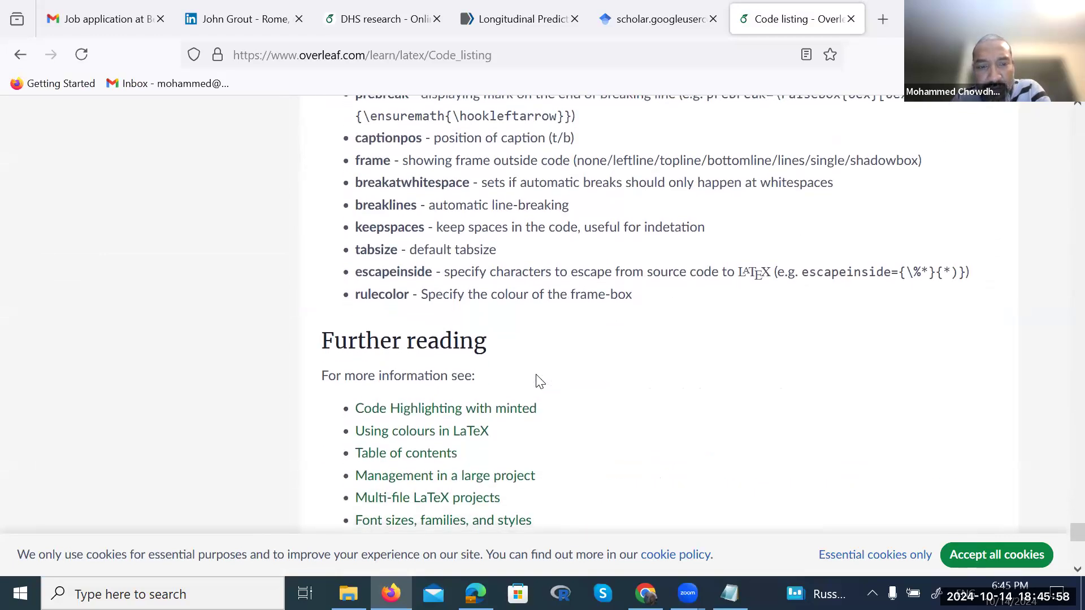
{"action": "scroll", "coordinate": [537, 379], "scroll_direction": "down", "scroll_amount": 5}
{"action": "scroll", "coordinate": [535, 380], "scroll_direction": "up", "scroll_amount": 20}
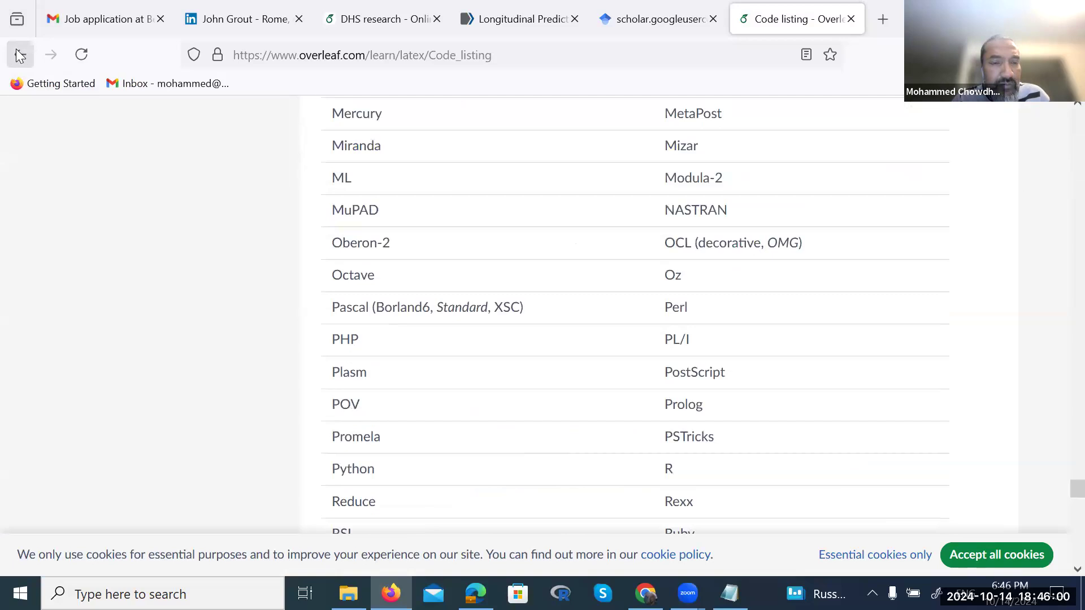
{"action": "left_click", "coordinate": [19, 55]}
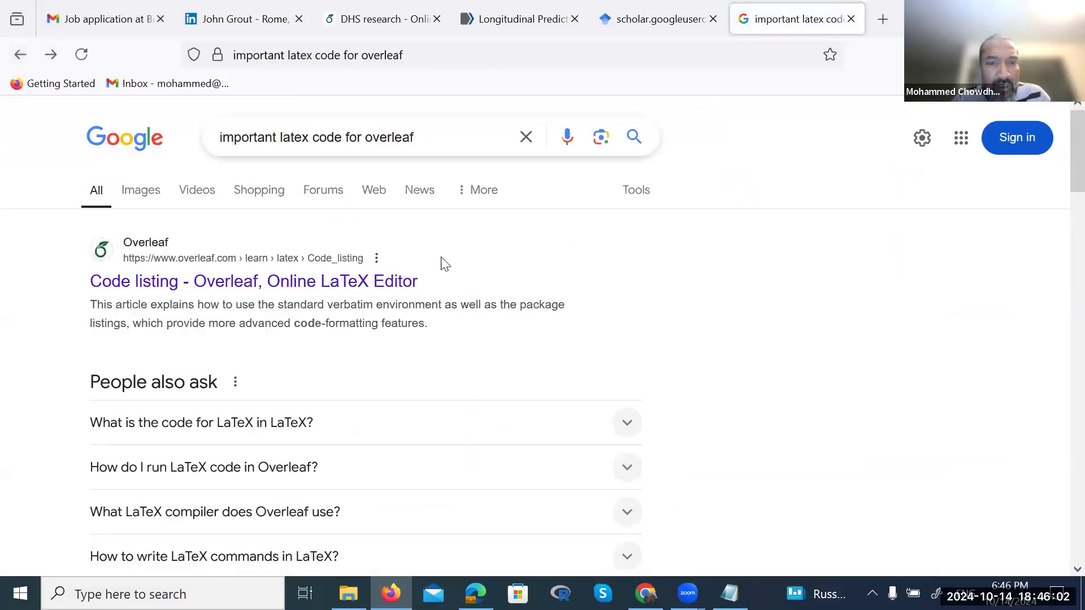
Change the search to 'important latex code for mathematics' and scroll down the results
{"action": "key", "text": "BackSpace"}
{"action": "key", "text": "BackSpace"}
{"action": "key", "text": "BackSpace"}
{"action": "key", "text": "BackSpace"}
{"action": "key", "text": "BackSpace"}
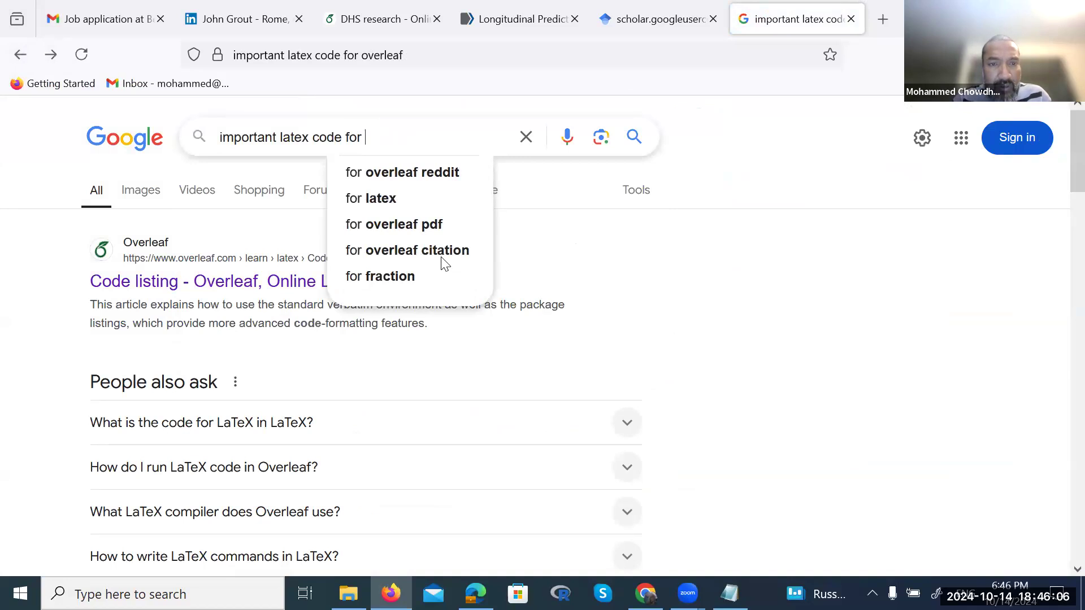
{"action": "type", "text": "mathematics"}
{"action": "key", "text": "Return"}
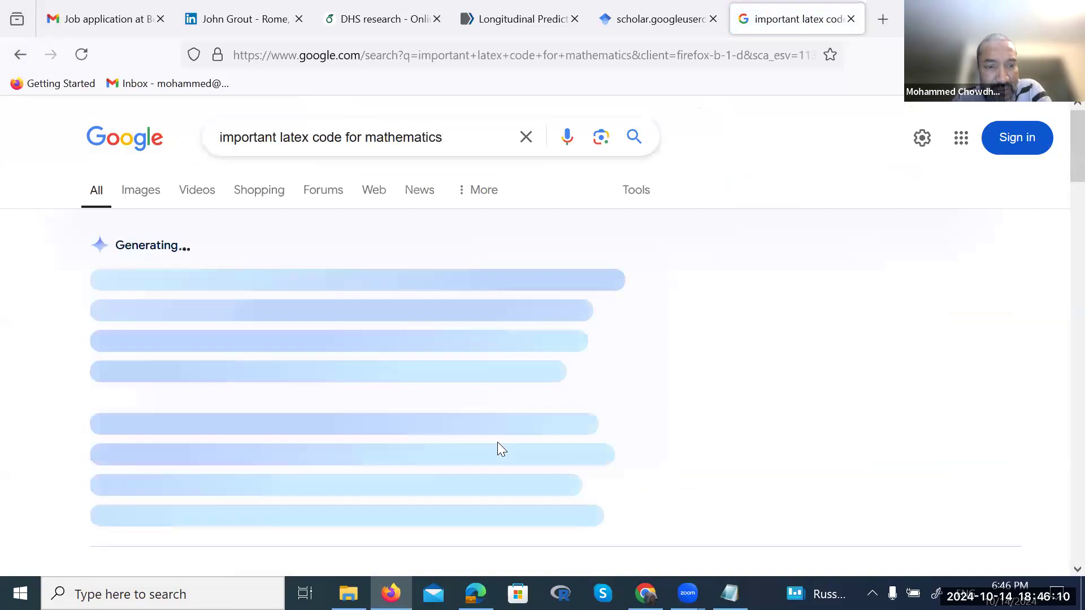
{"action": "scroll", "coordinate": [497, 443], "scroll_direction": "down", "scroll_amount": 1}
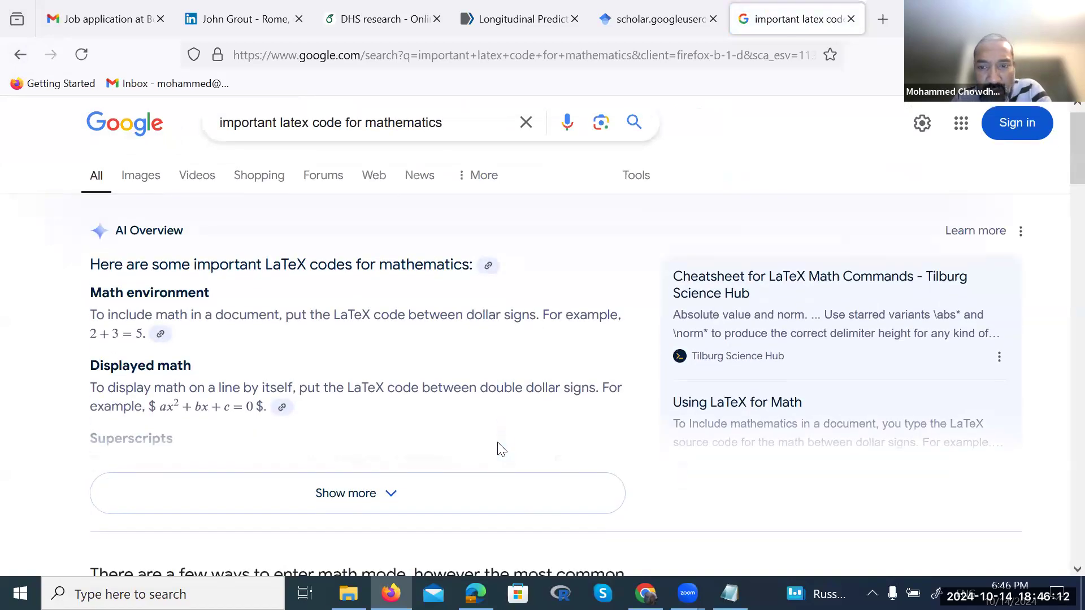
{"action": "scroll", "coordinate": [500, 449], "scroll_direction": "down", "scroll_amount": 5}
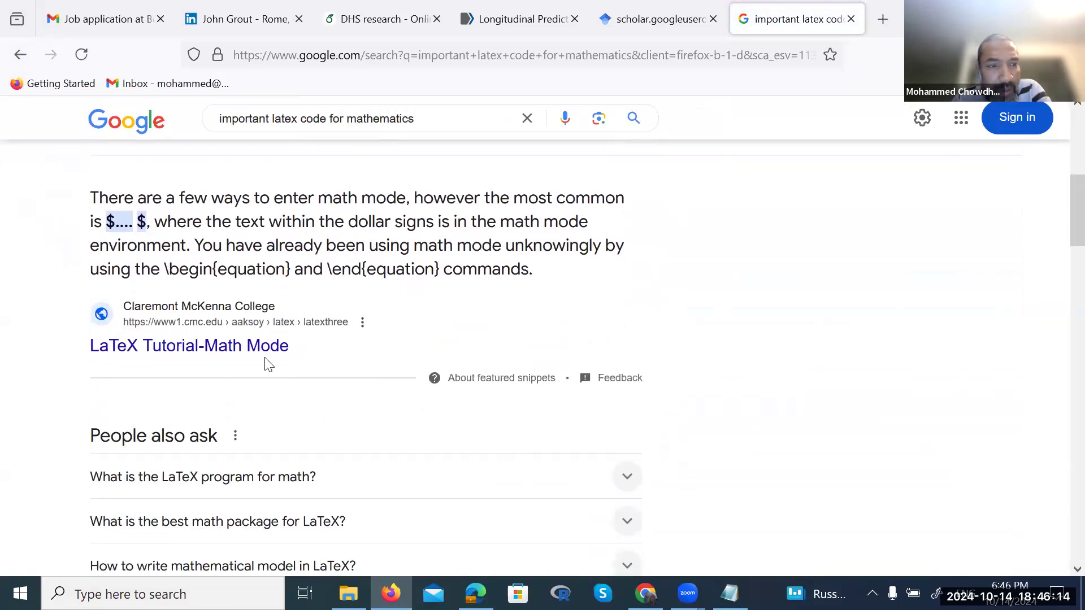
Open the Claremont McKenna LaTeX Tutorial-Math Mode page and skim its math-mode methods
{"action": "left_click", "coordinate": [227, 354]}
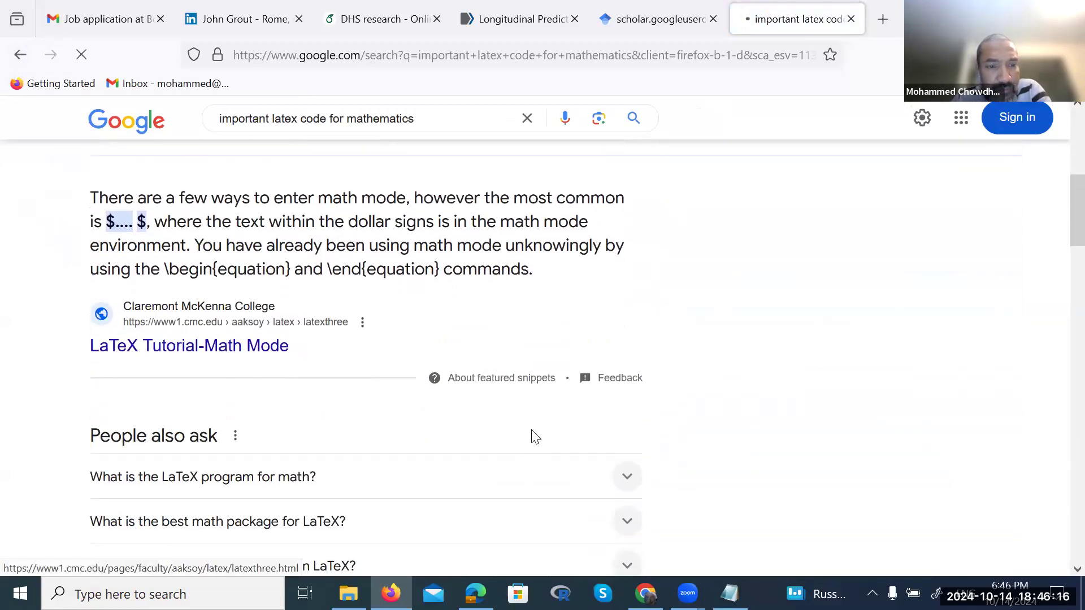
{"action": "scroll", "coordinate": [531, 435], "scroll_direction": "down", "scroll_amount": 4}
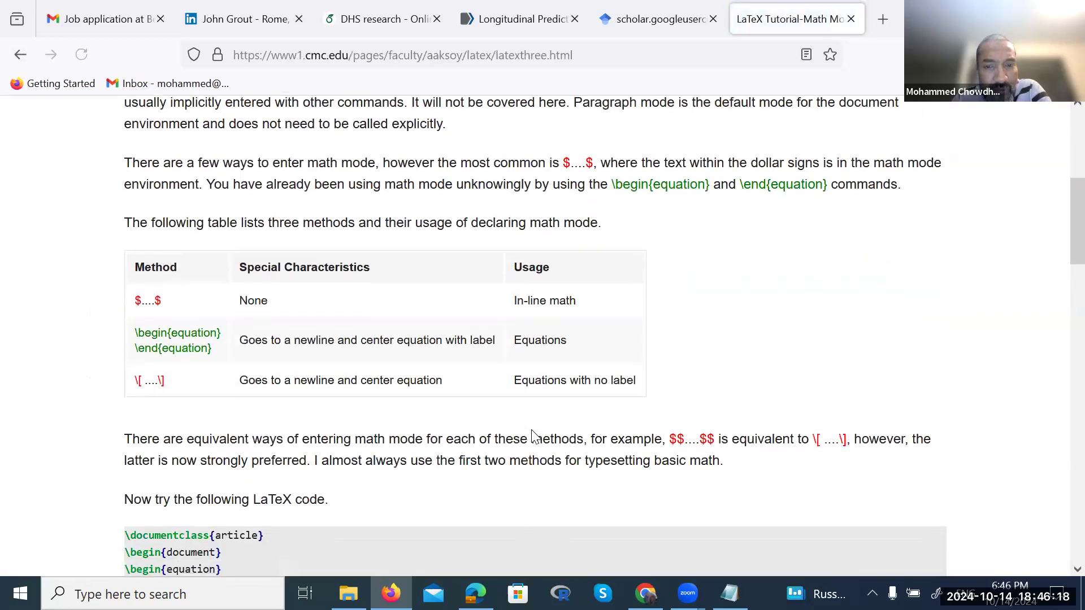
{"action": "scroll", "coordinate": [531, 435], "scroll_direction": "down", "scroll_amount": 6}
{"action": "scroll", "coordinate": [531, 432], "scroll_direction": "down", "scroll_amount": 5}
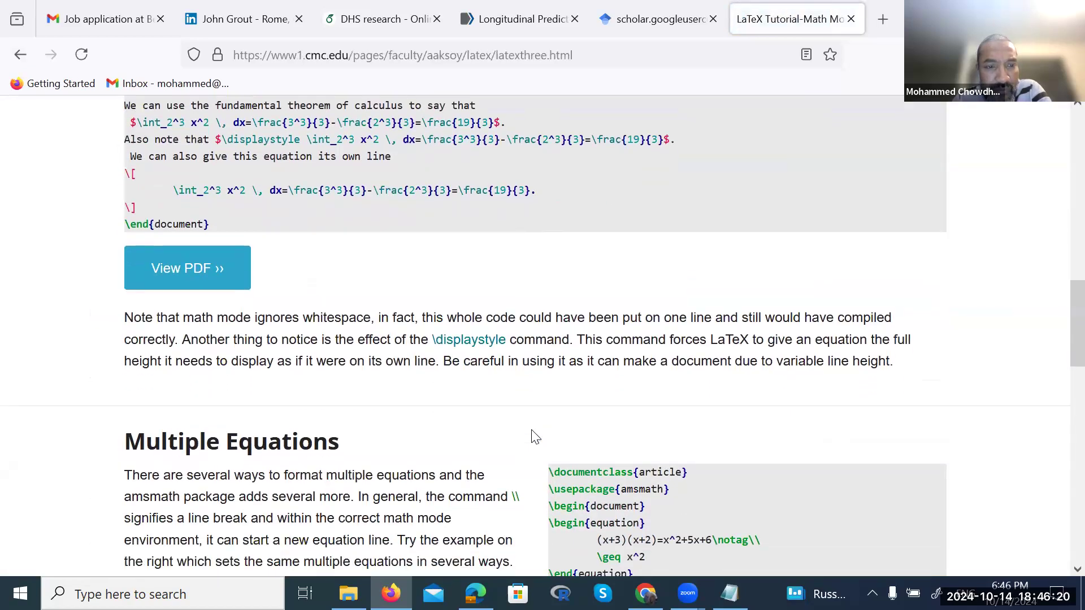
{"action": "scroll", "coordinate": [534, 437], "scroll_direction": "down", "scroll_amount": 2}
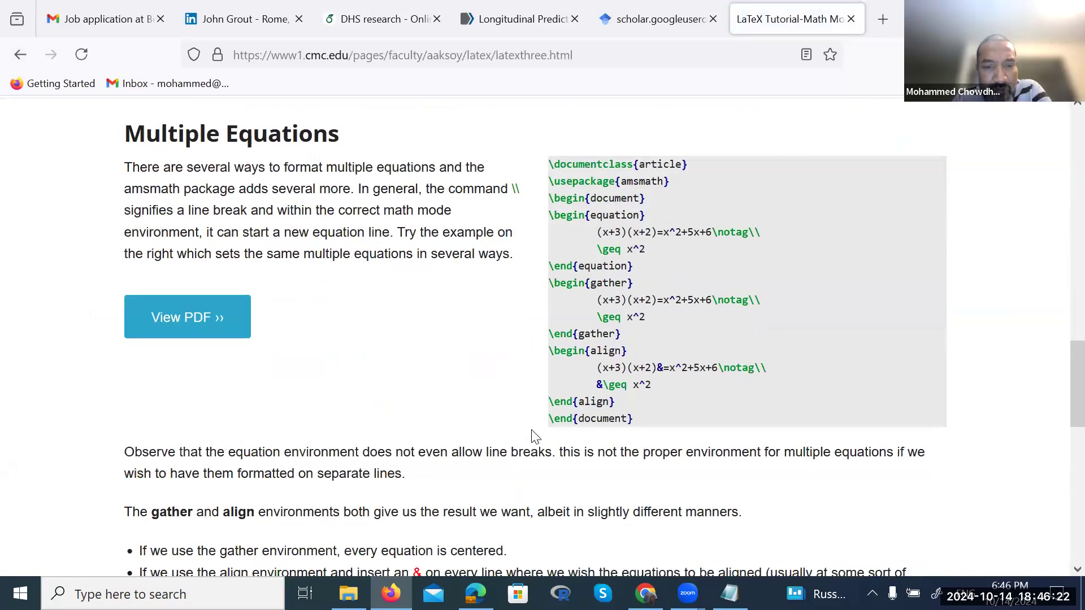
{"action": "scroll", "coordinate": [617, 421], "scroll_direction": "up", "scroll_amount": 1}
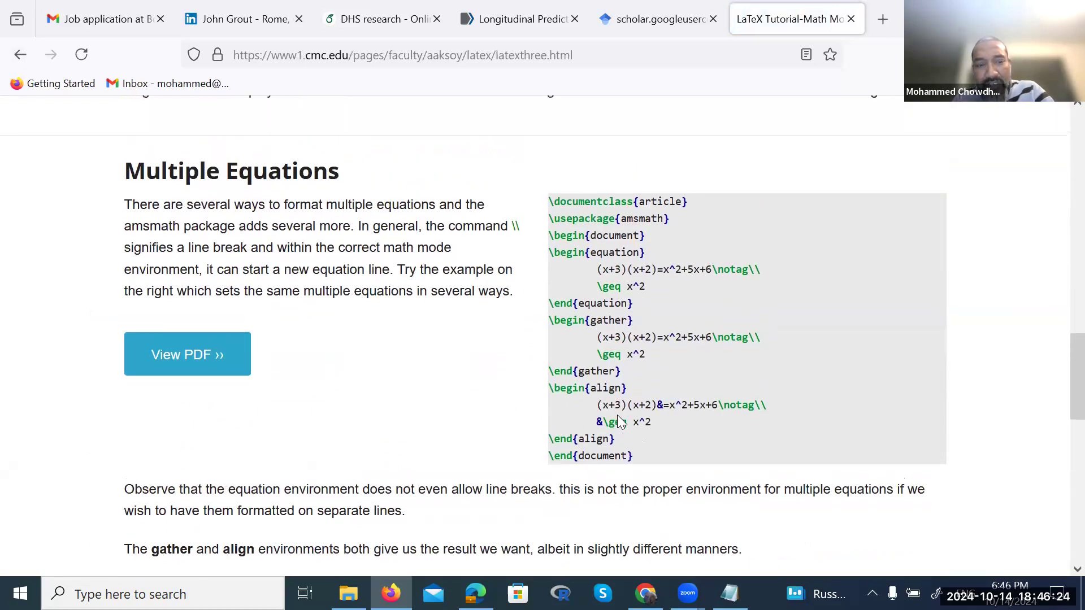
View the sample equation document's PDF output and read through the common symbols table
{"action": "left_click", "coordinate": [185, 355]}
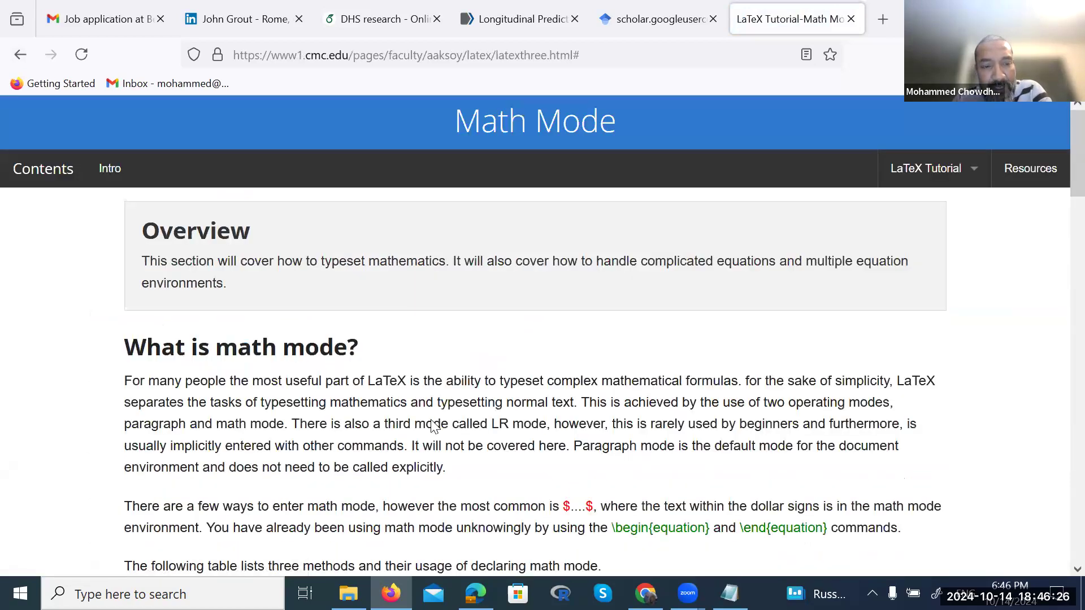
{"action": "scroll", "coordinate": [432, 422], "scroll_direction": "down", "scroll_amount": 14}
{"action": "scroll", "coordinate": [432, 425], "scroll_direction": "down", "scroll_amount": 1}
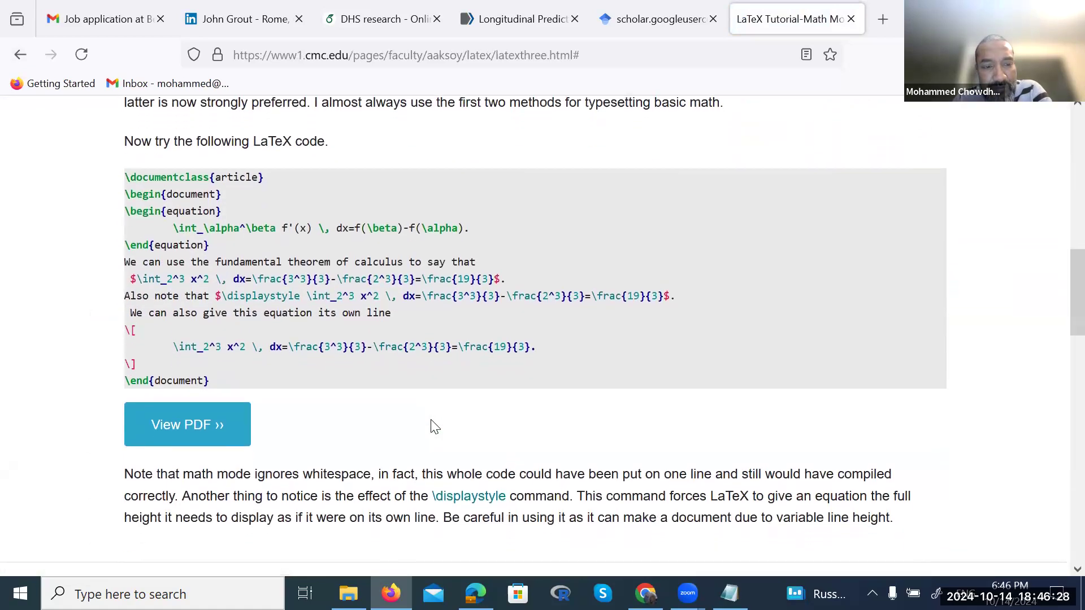
{"action": "left_click", "coordinate": [232, 417]}
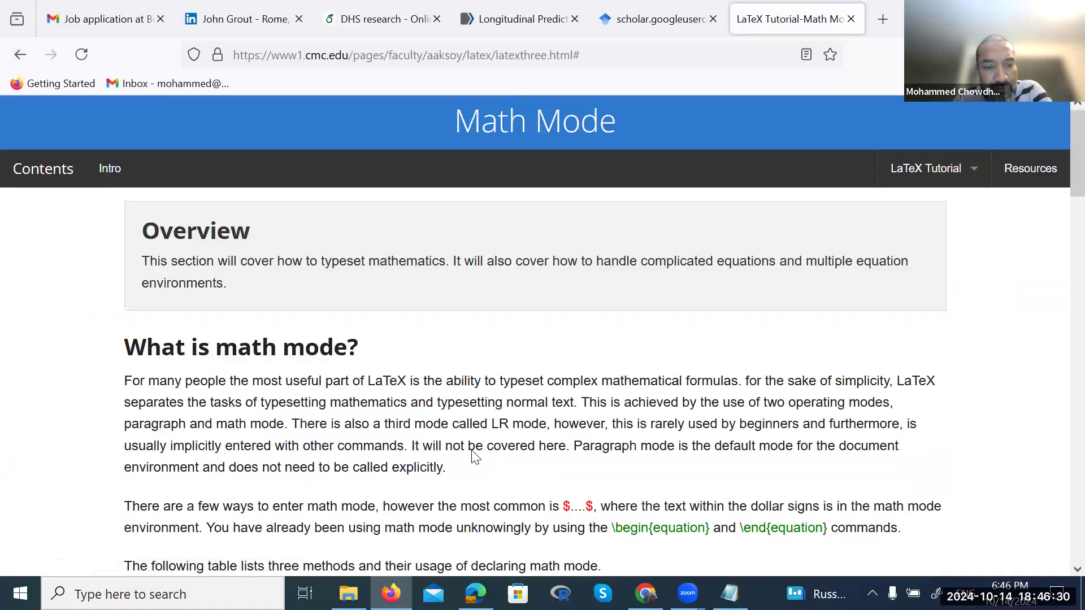
{"action": "scroll", "coordinate": [471, 450], "scroll_direction": "down", "scroll_amount": 16}
{"action": "scroll", "coordinate": [472, 452], "scroll_direction": "down", "scroll_amount": 12}
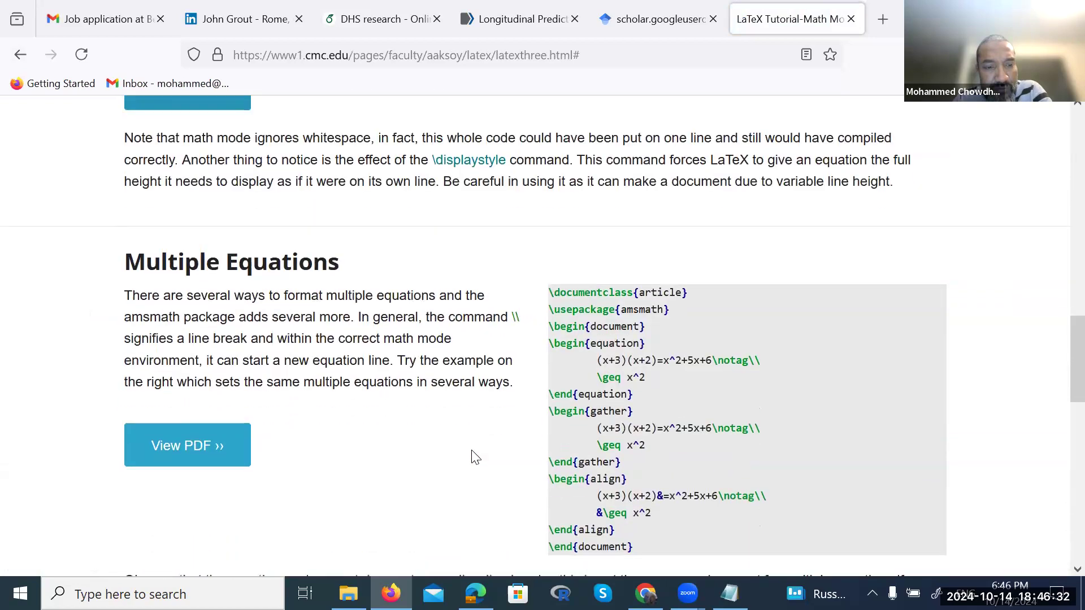
{"action": "scroll", "coordinate": [473, 456], "scroll_direction": "down", "scroll_amount": 5}
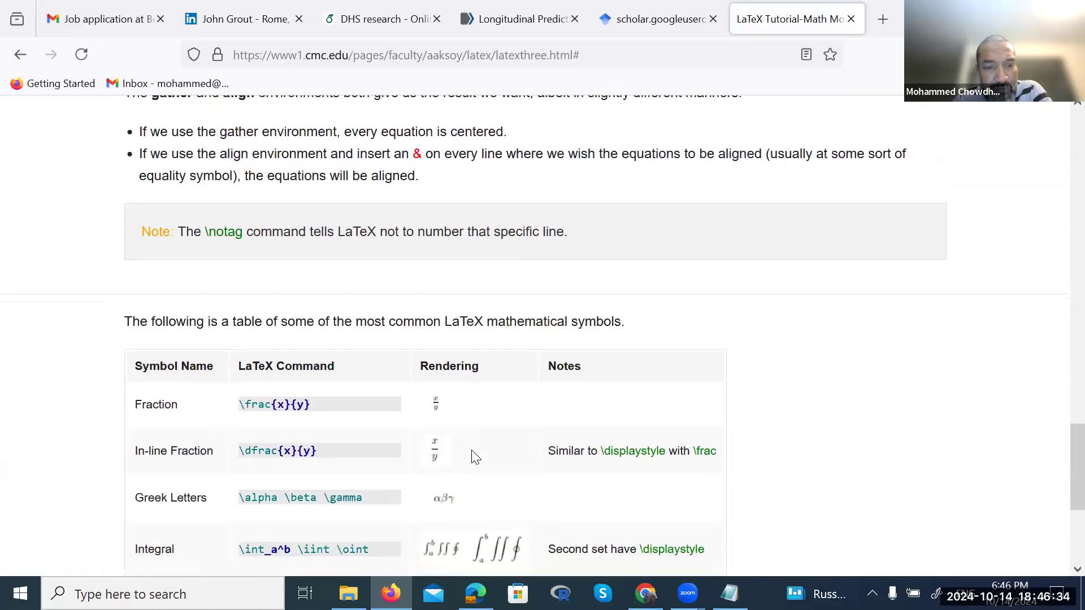
{"action": "scroll", "coordinate": [473, 452], "scroll_direction": "up", "scroll_amount": 1}
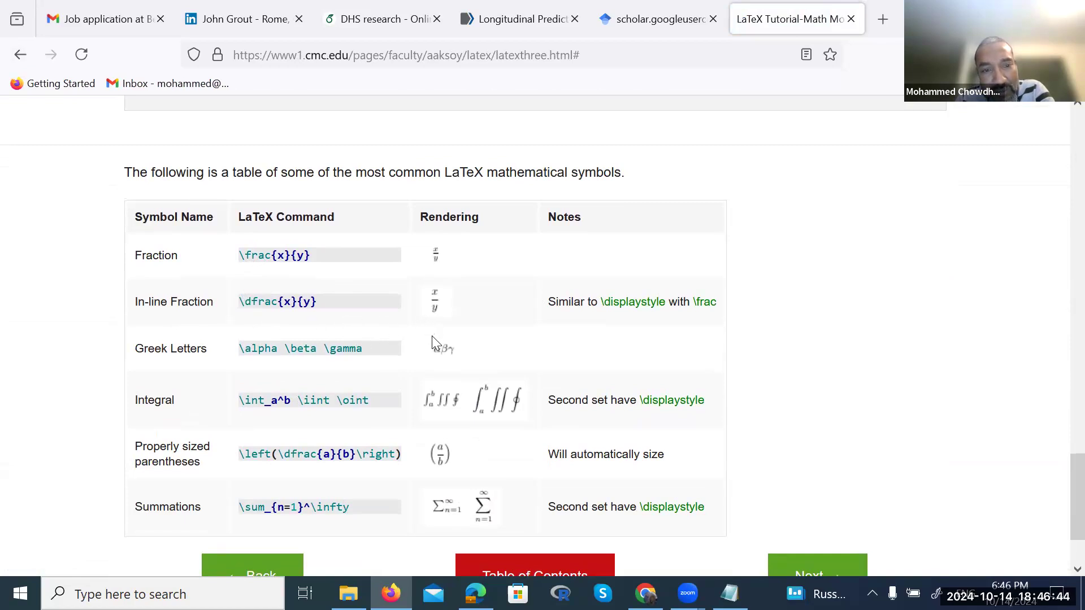
{"action": "scroll", "coordinate": [432, 336], "scroll_direction": "down", "scroll_amount": 1}
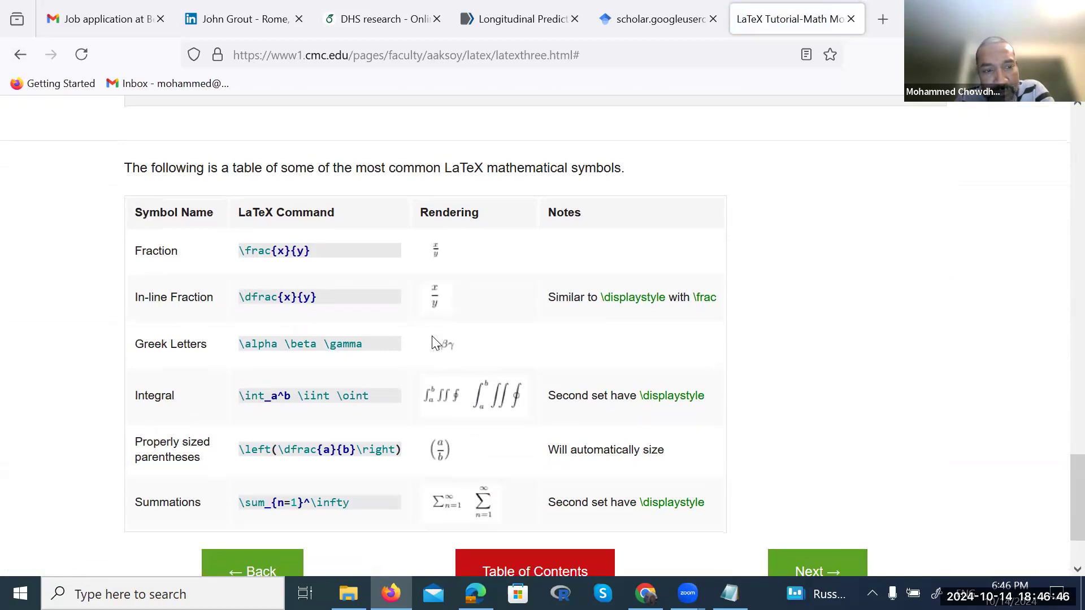
{"action": "scroll", "coordinate": [432, 342], "scroll_direction": "down", "scroll_amount": 1}
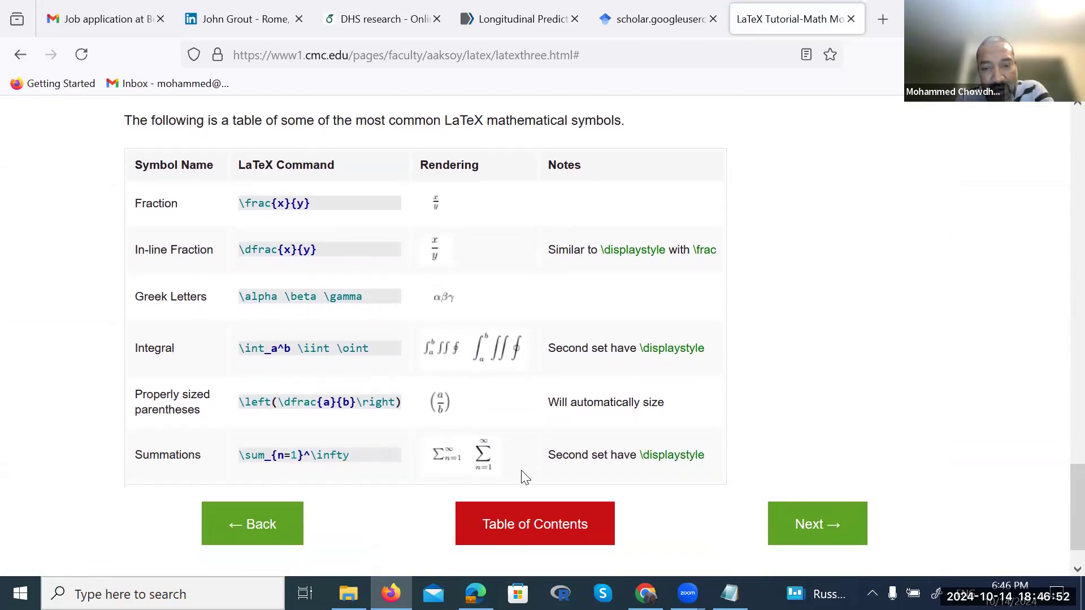
{"action": "scroll", "coordinate": [520, 477], "scroll_direction": "down", "scroll_amount": 1}
{"action": "scroll", "coordinate": [522, 477], "scroll_direction": "up", "scroll_amount": 20}
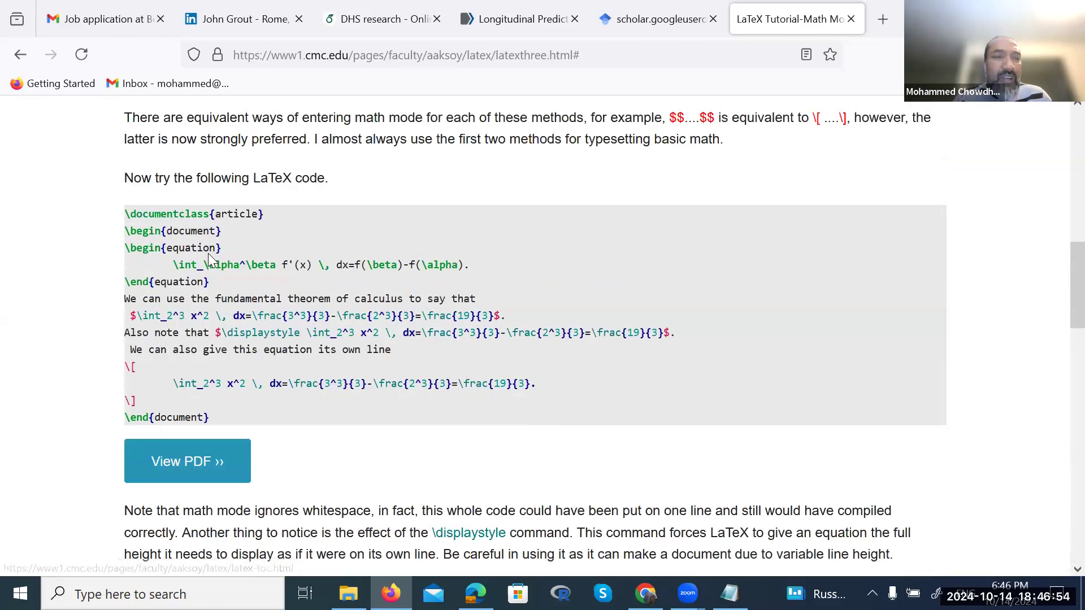
{"action": "left_click", "coordinate": [394, 25]}
Scroll the DHS research PDF preview through its pages and back to Figure 1 on page 1
{"action": "scroll", "coordinate": [774, 423], "scroll_direction": "up", "scroll_amount": 3}
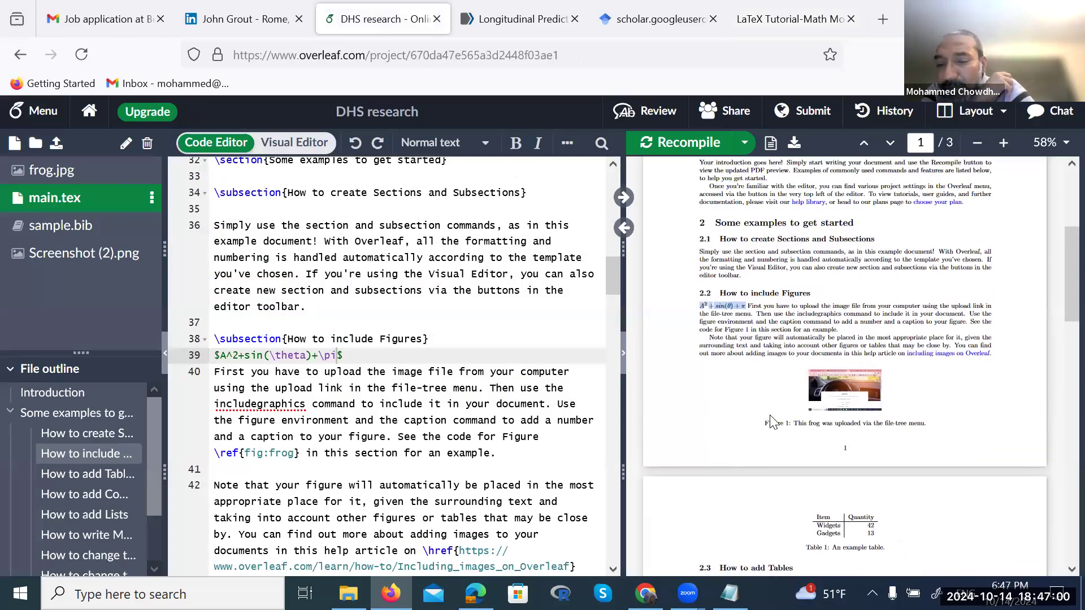
{"action": "scroll", "coordinate": [771, 421], "scroll_direction": "down", "scroll_amount": 10}
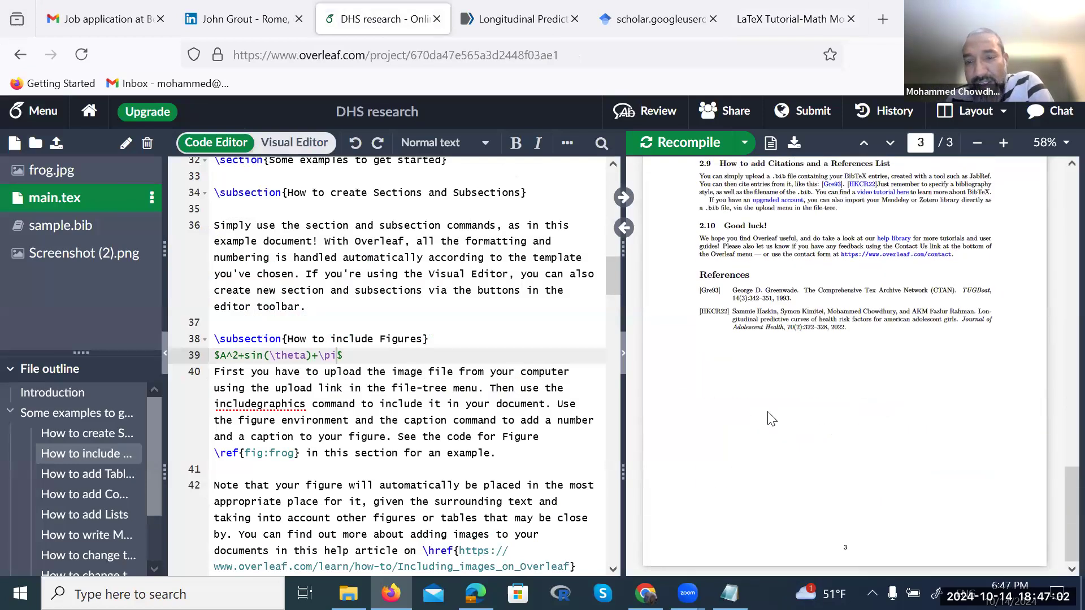
{"action": "scroll", "coordinate": [751, 328], "scroll_direction": "up", "scroll_amount": 10}
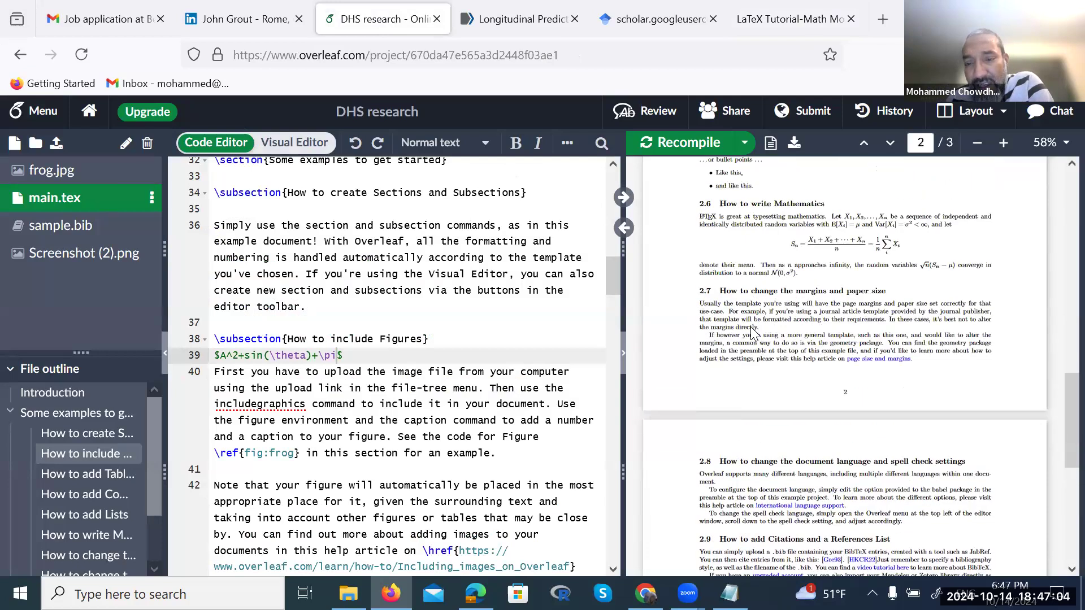
{"action": "scroll", "coordinate": [754, 333], "scroll_direction": "up", "scroll_amount": 3}
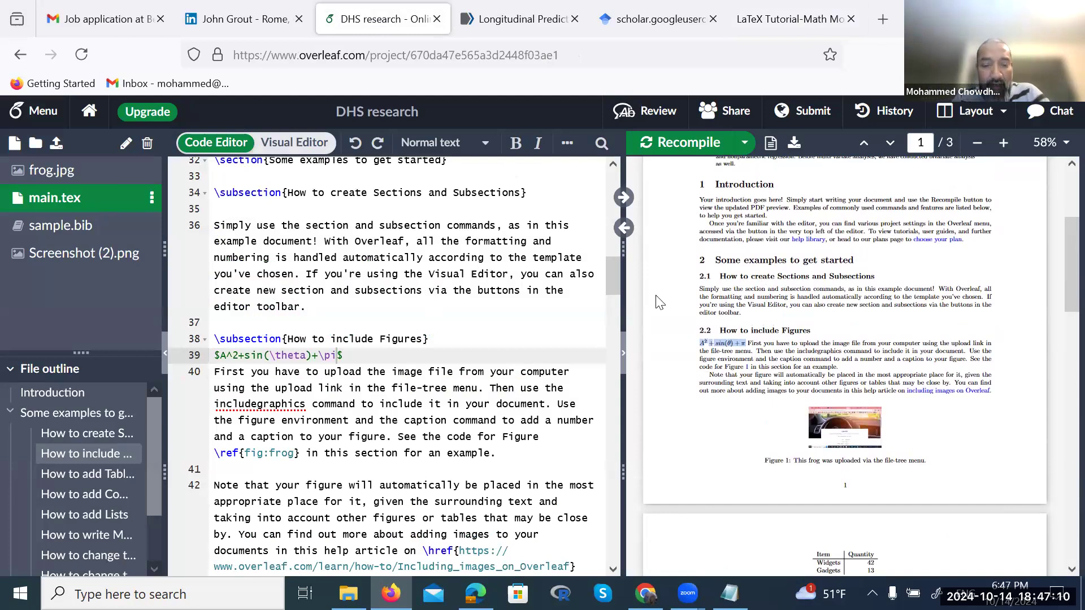
Open the Final HW document from Desktop > ALL_WIU > DS_535 in Word
{"action": "left_click", "coordinate": [348, 593]}
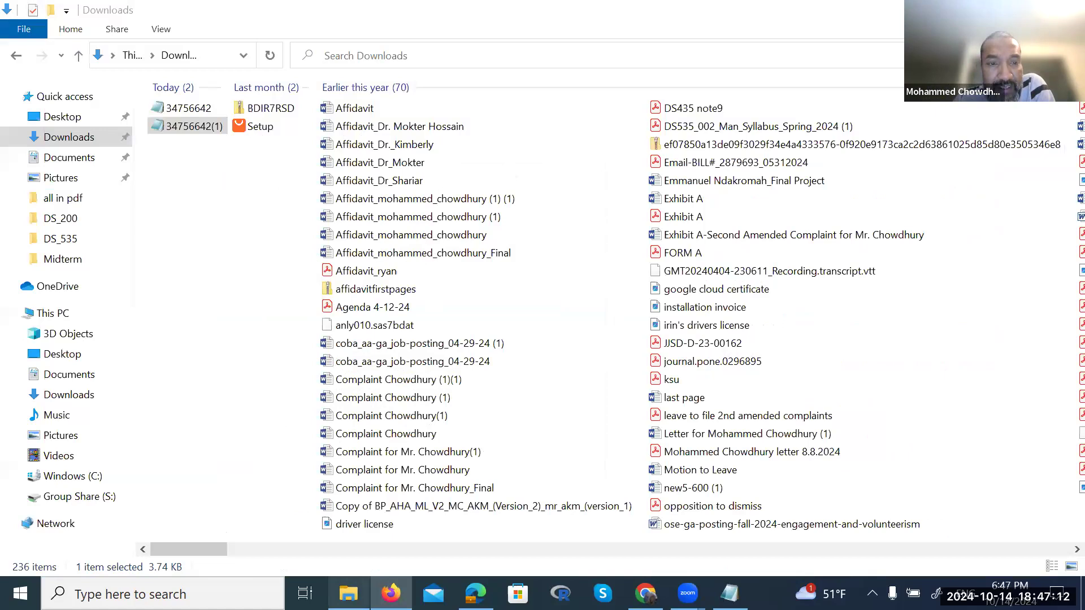
{"action": "left_click", "coordinate": [67, 119]}
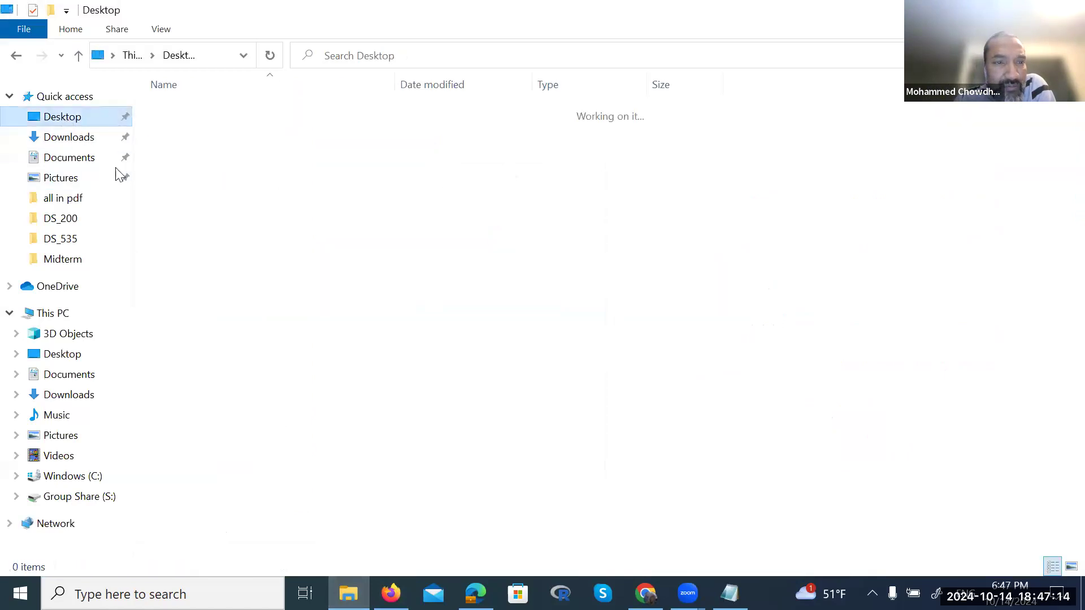
{"action": "left_click", "coordinate": [205, 166]}
{"action": "double_click", "coordinate": [204, 166]}
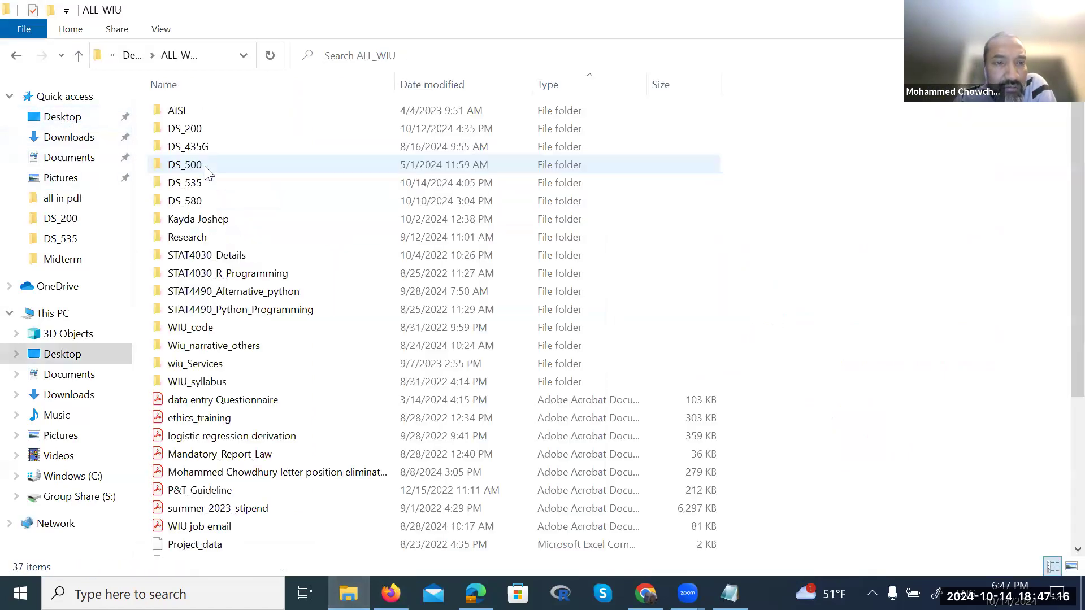
{"action": "double_click", "coordinate": [202, 187]}
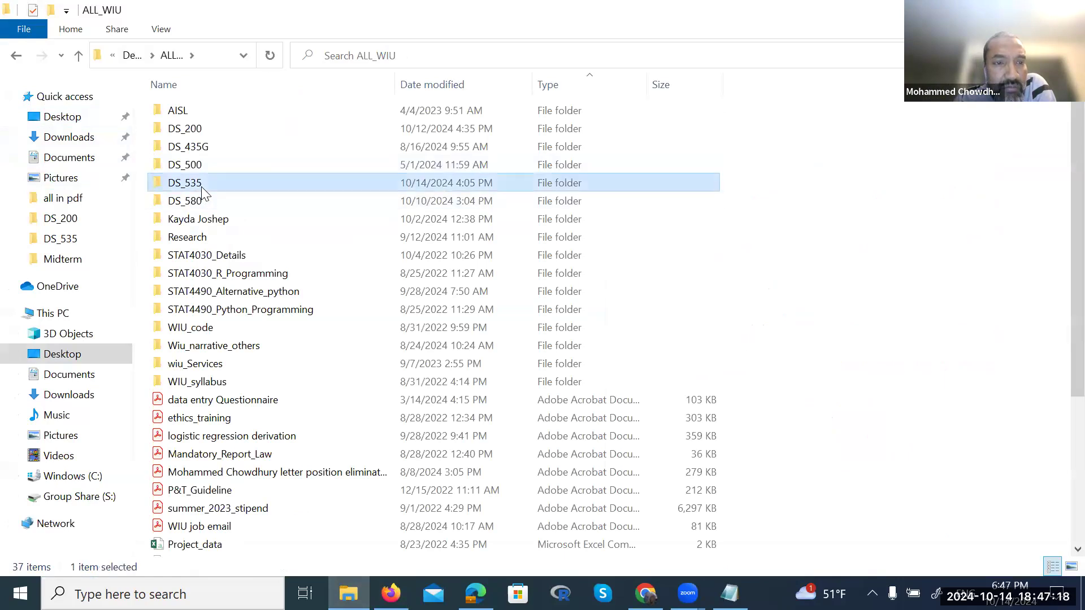
{"action": "double_click", "coordinate": [212, 389]}
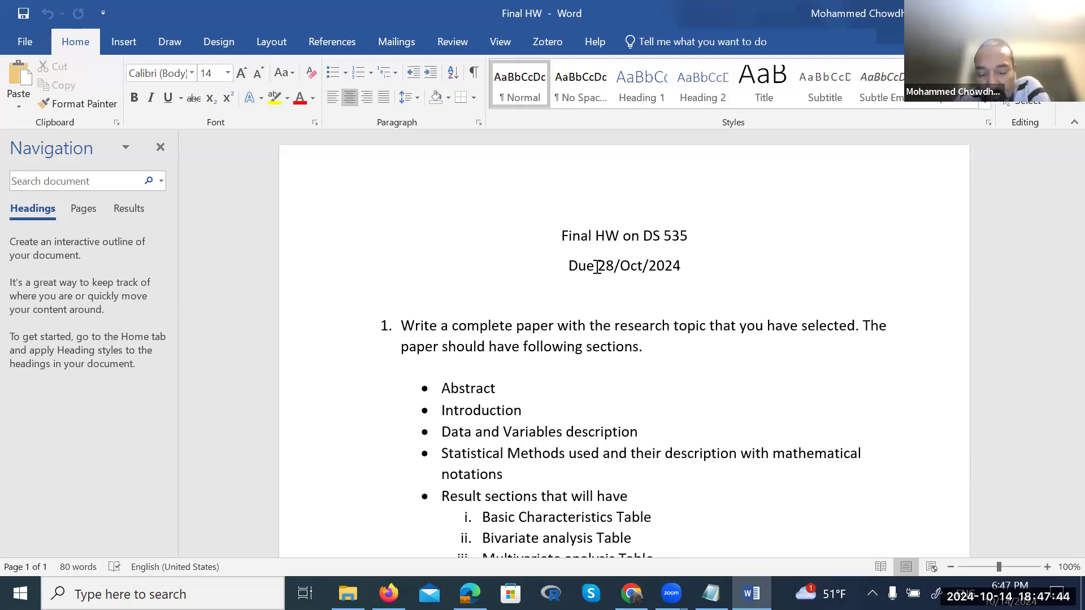
{"action": "scroll", "coordinate": [597, 267], "scroll_direction": "down", "scroll_amount": 3}
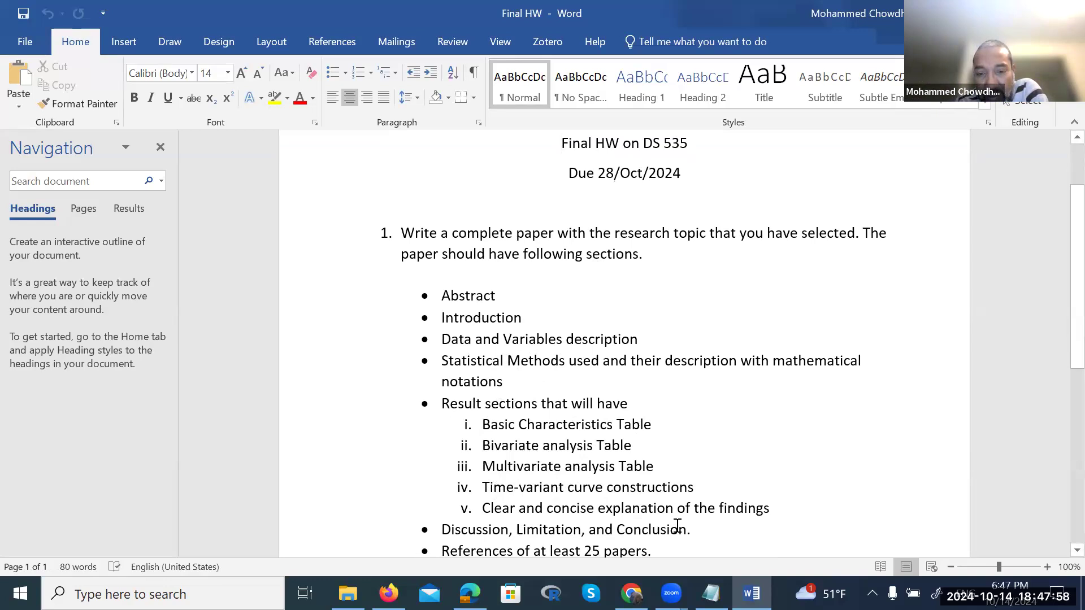
{"action": "scroll", "coordinate": [765, 523], "scroll_direction": "down", "scroll_amount": 1}
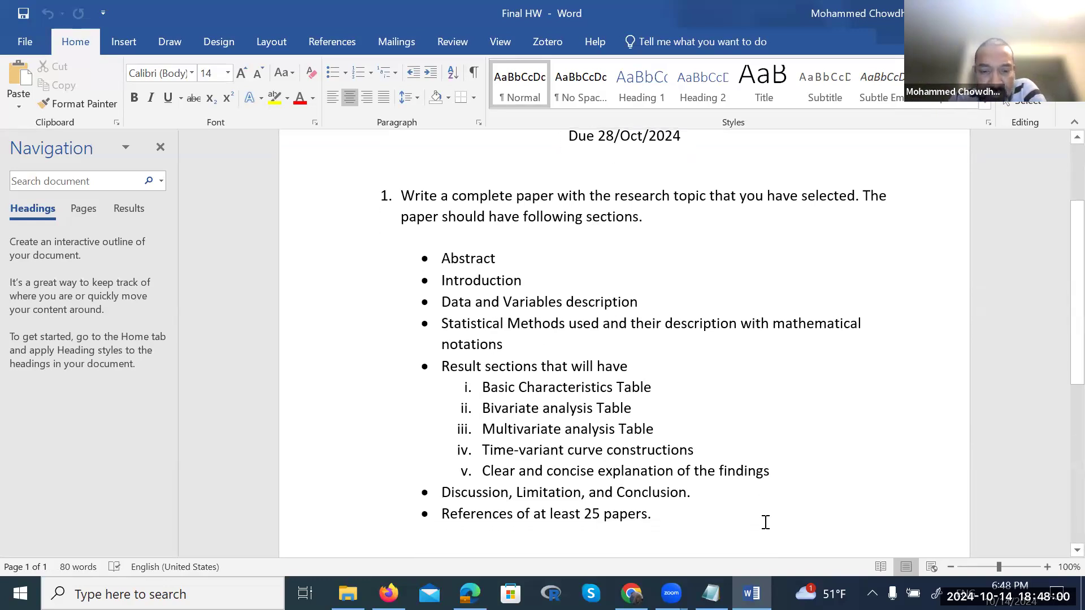
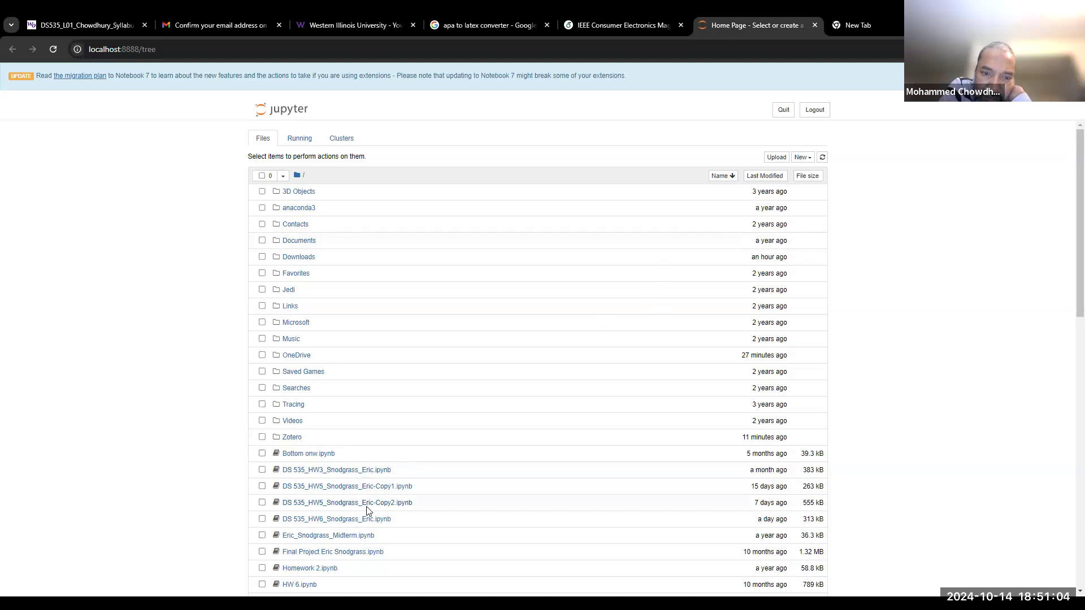
{"action": "left_click", "coordinate": [356, 518]}
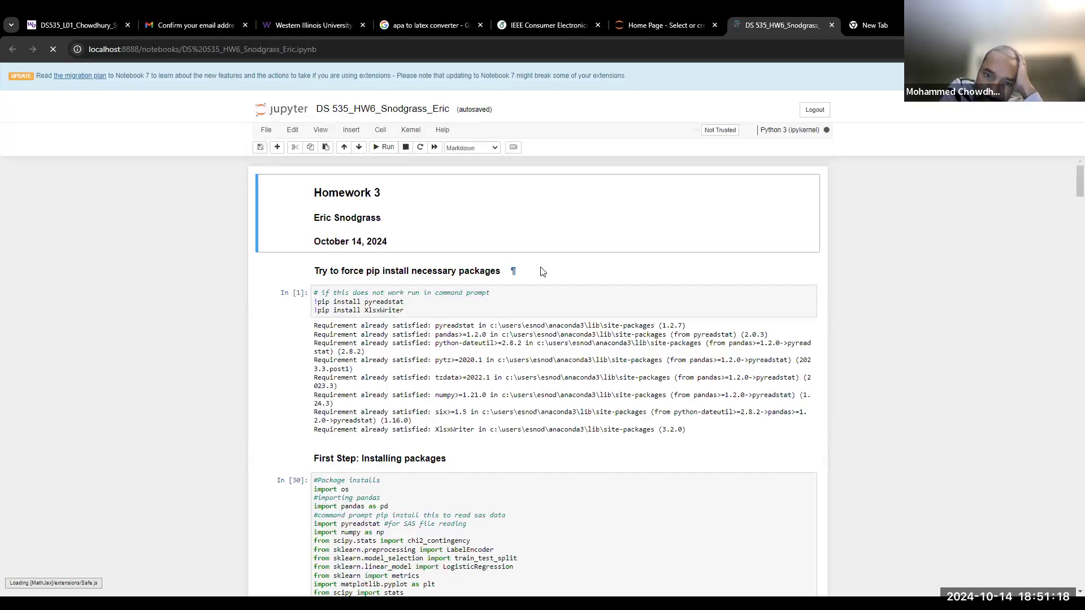
{"action": "scroll", "coordinate": [541, 269], "scroll_direction": "down", "scroll_amount": 4}
{"action": "scroll", "coordinate": [541, 268], "scroll_direction": "down", "scroll_amount": 20}
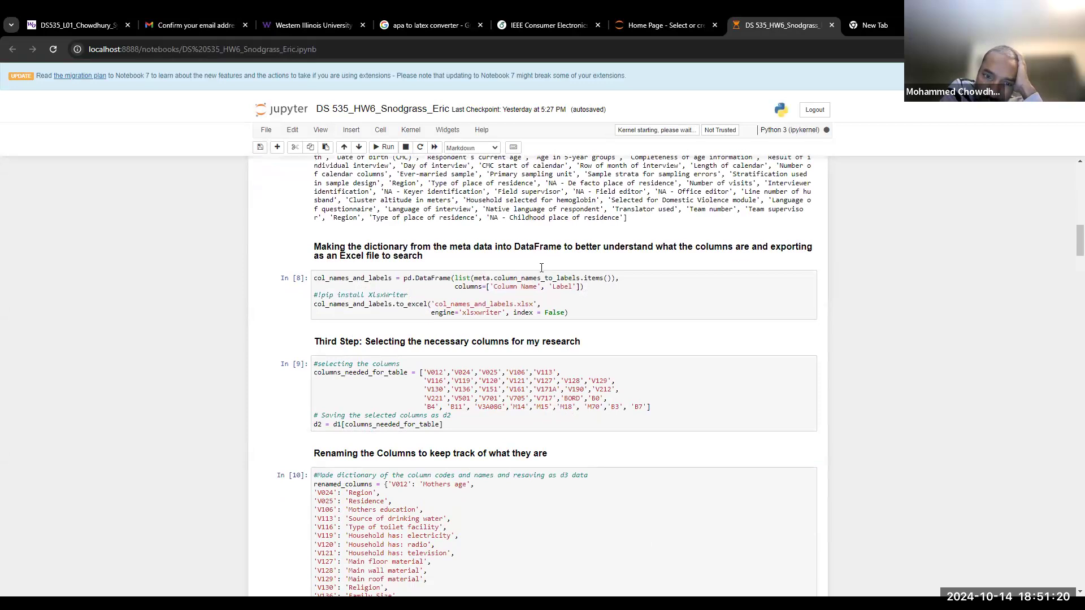
{"action": "scroll", "coordinate": [540, 268], "scroll_direction": "down", "scroll_amount": 20}
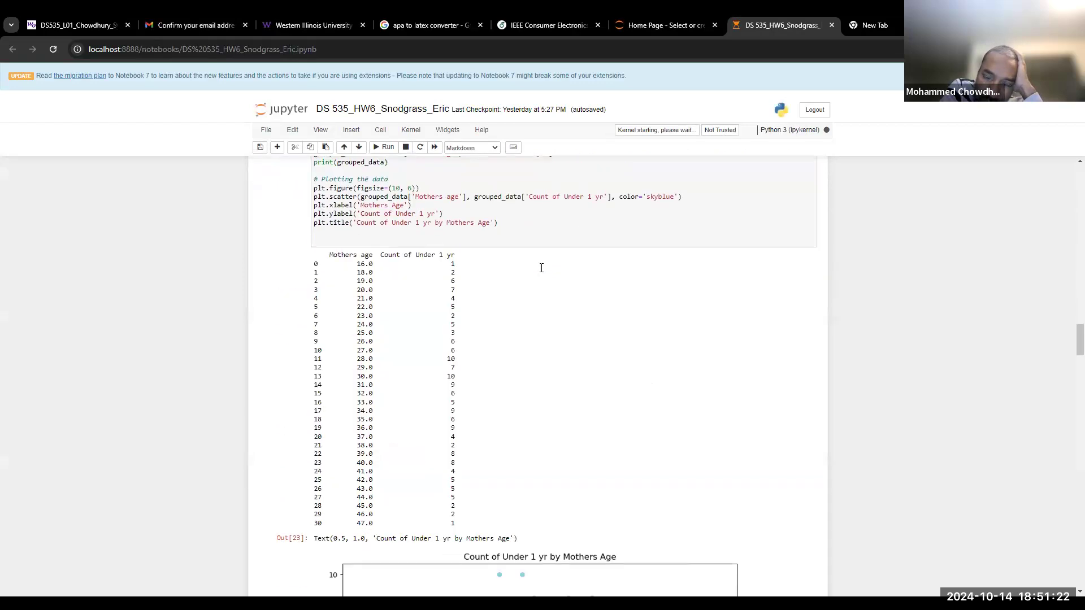
{"action": "scroll", "coordinate": [541, 268], "scroll_direction": "down", "scroll_amount": 20}
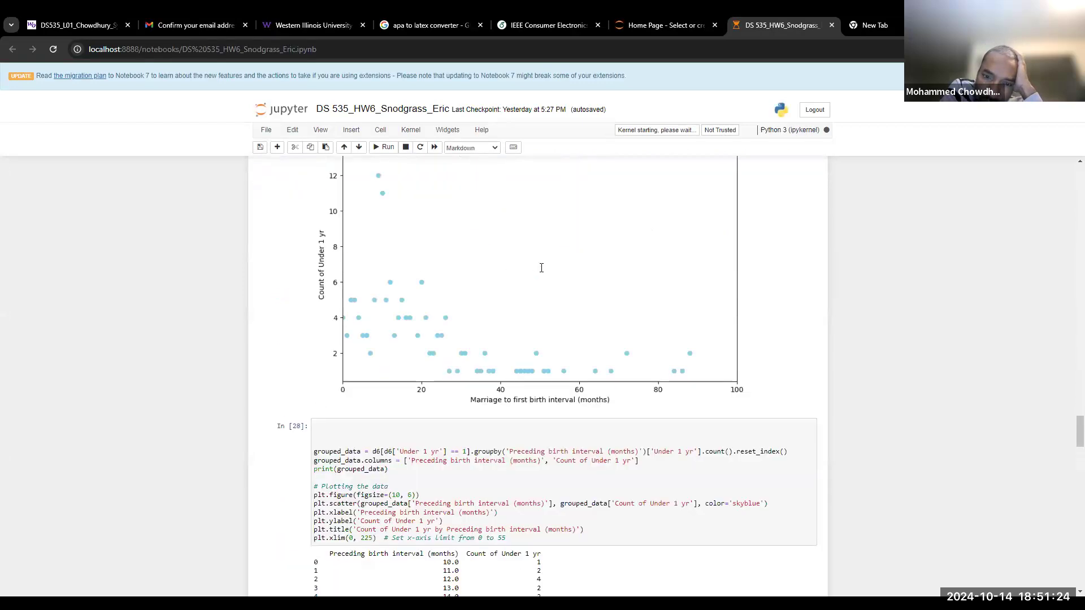
{"action": "scroll", "coordinate": [541, 268], "scroll_direction": "down", "scroll_amount": 8}
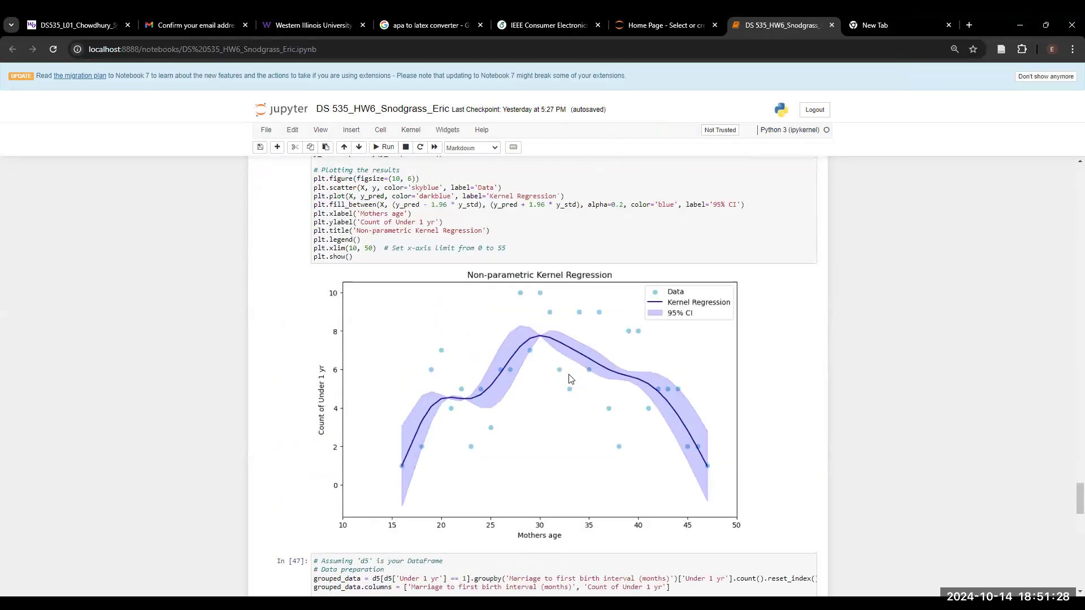
{"action": "scroll", "coordinate": [570, 377], "scroll_direction": "up", "scroll_amount": 1}
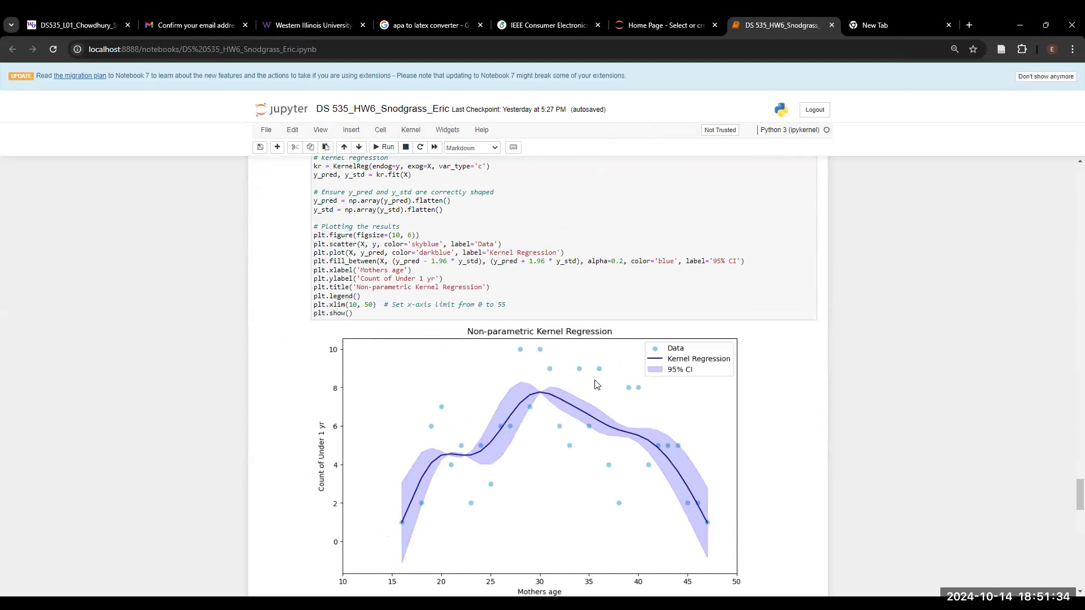
{"action": "left_click", "coordinate": [477, 288]}
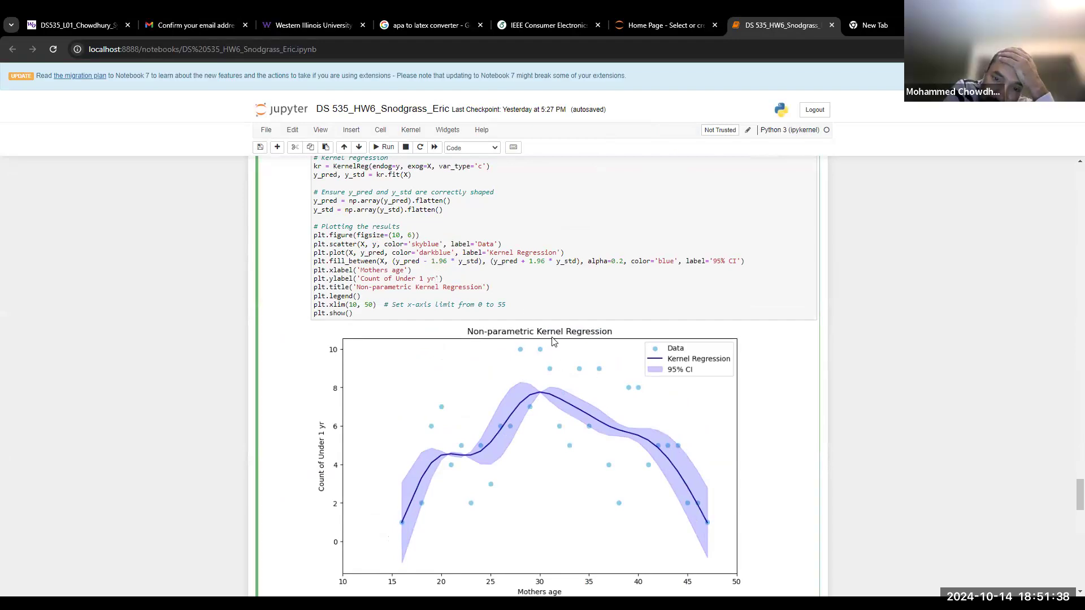
{"action": "scroll", "coordinate": [563, 394], "scroll_direction": "down", "scroll_amount": 5}
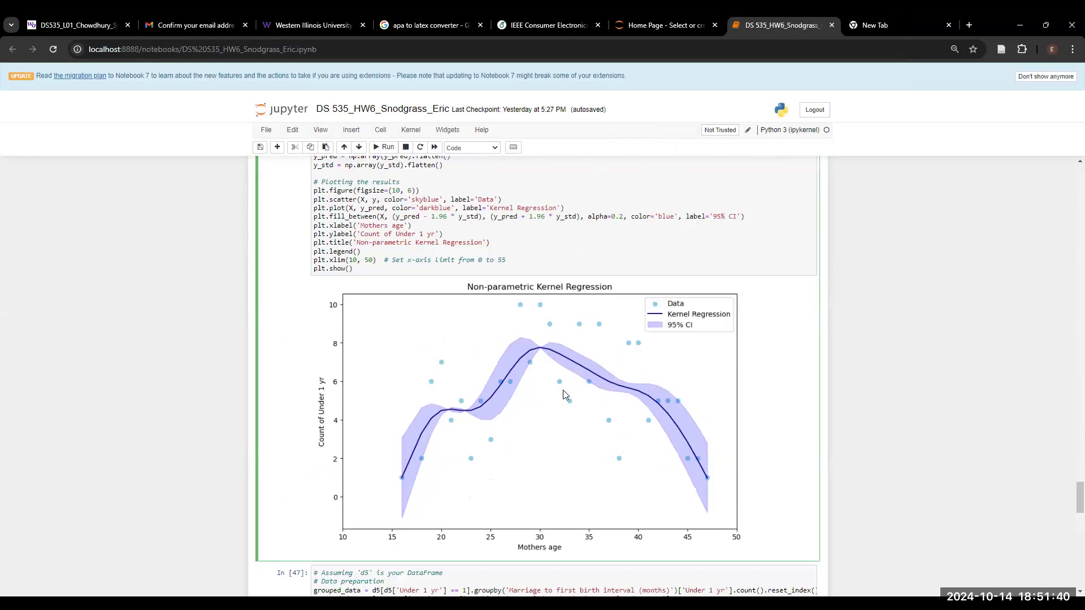
{"action": "scroll", "coordinate": [565, 386], "scroll_direction": "up", "scroll_amount": 3}
{"action": "scroll", "coordinate": [565, 386], "scroll_direction": "up", "scroll_amount": 2}
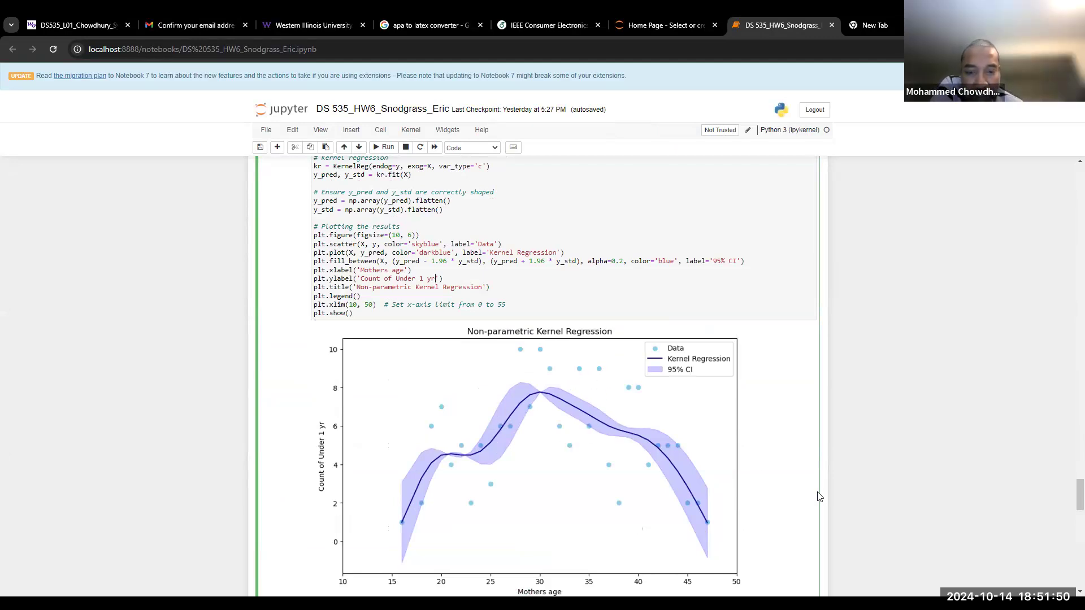
{"action": "scroll", "coordinate": [815, 474], "scroll_direction": "up", "scroll_amount": 1}
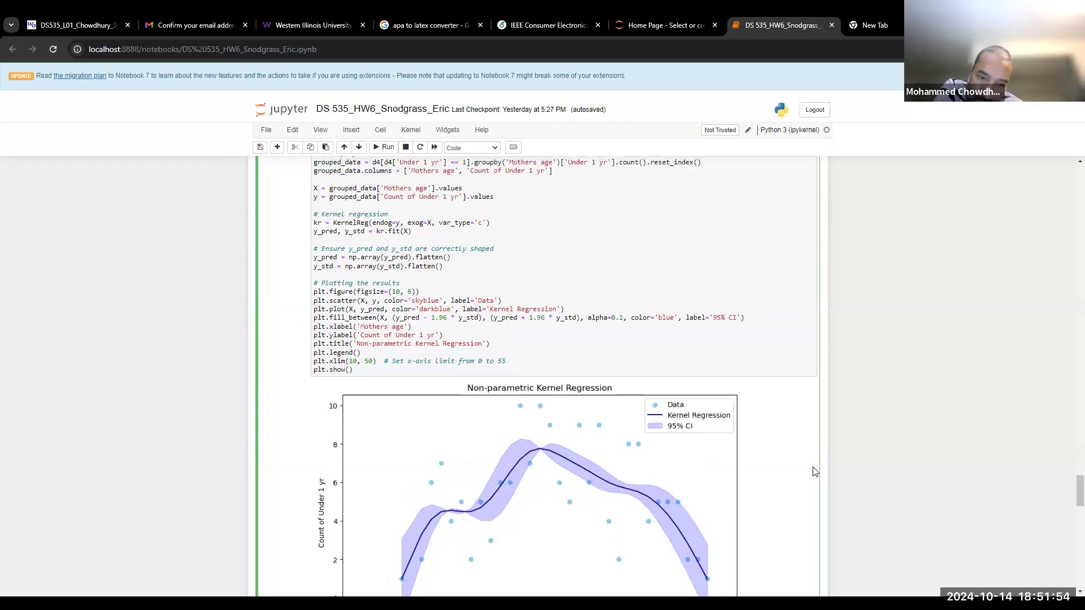
{"action": "scroll", "coordinate": [815, 472], "scroll_direction": "down", "scroll_amount": 2}
{"action": "scroll", "coordinate": [815, 472], "scroll_direction": "down", "scroll_amount": 1}
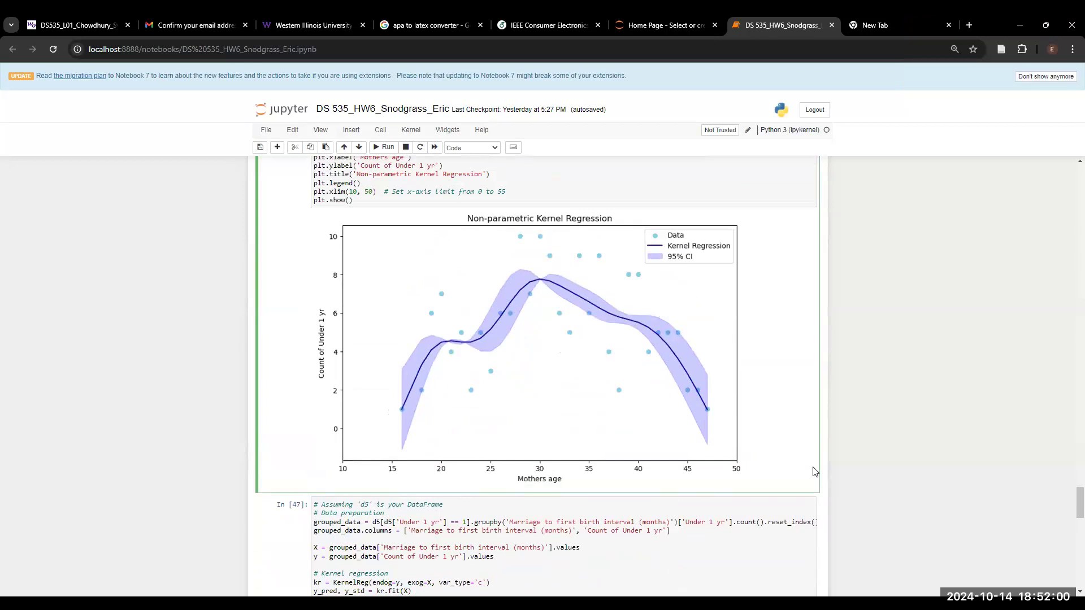
{"action": "scroll", "coordinate": [715, 402], "scroll_direction": "down", "scroll_amount": 3}
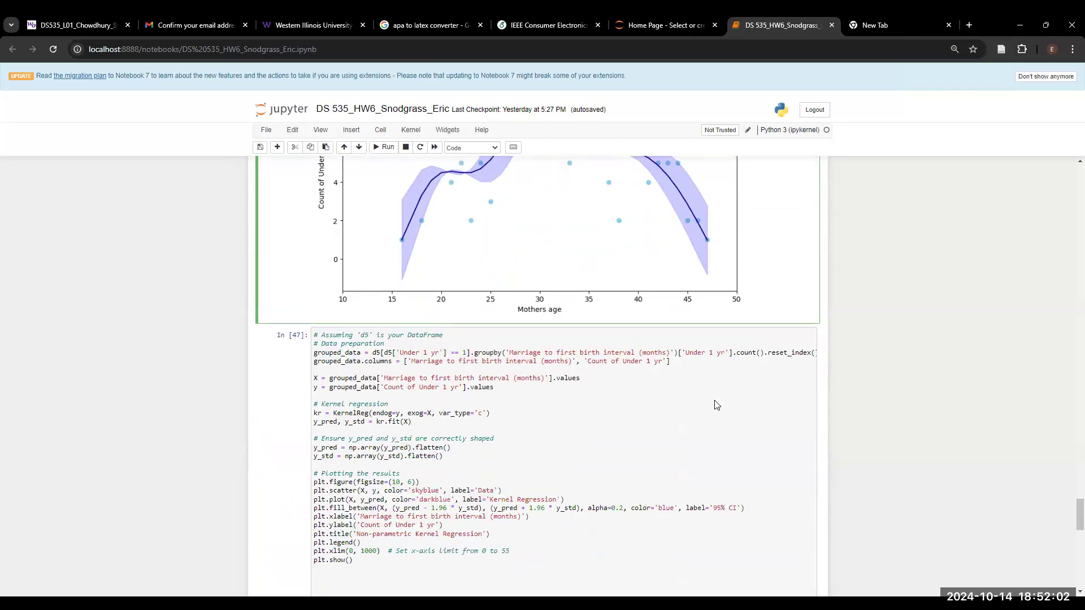
{"action": "scroll", "coordinate": [715, 401], "scroll_direction": "up", "scroll_amount": 3}
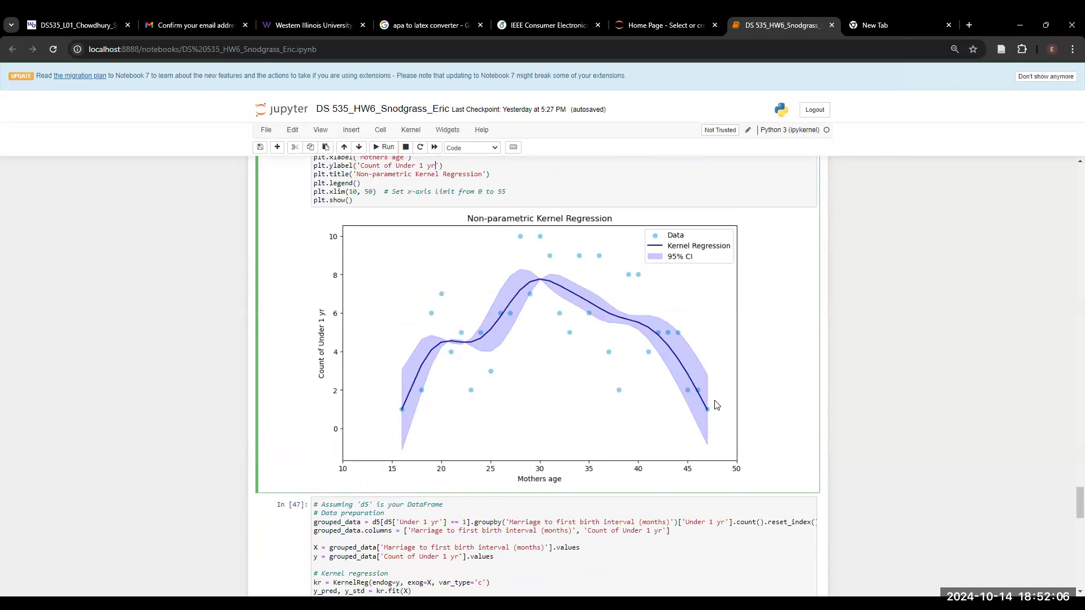
{"action": "scroll", "coordinate": [716, 404], "scroll_direction": "up", "scroll_amount": 1}
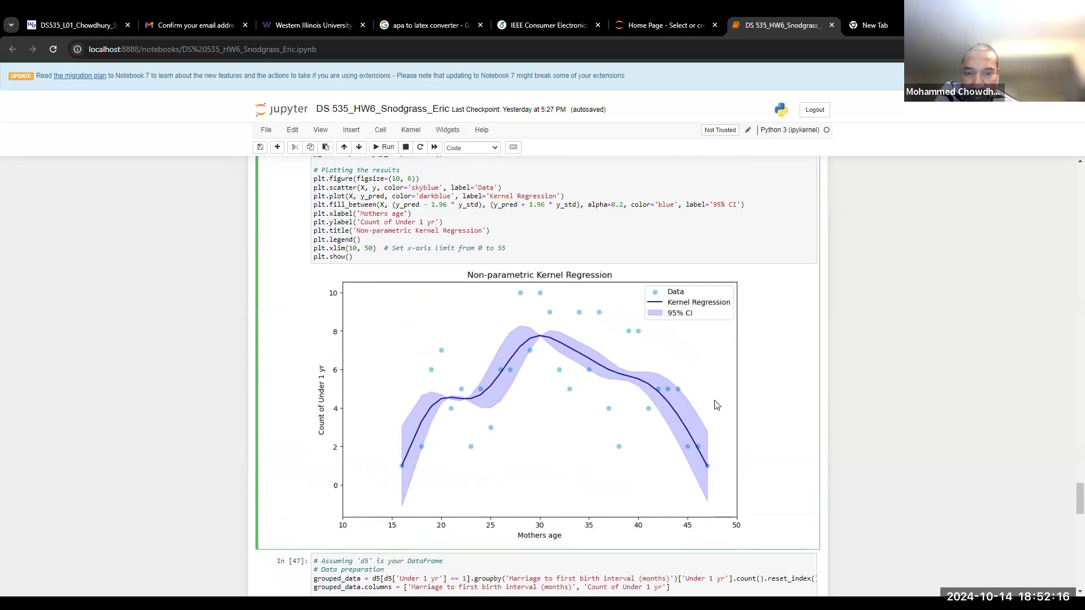
{"action": "scroll", "coordinate": [716, 405], "scroll_direction": "down", "scroll_amount": 8}
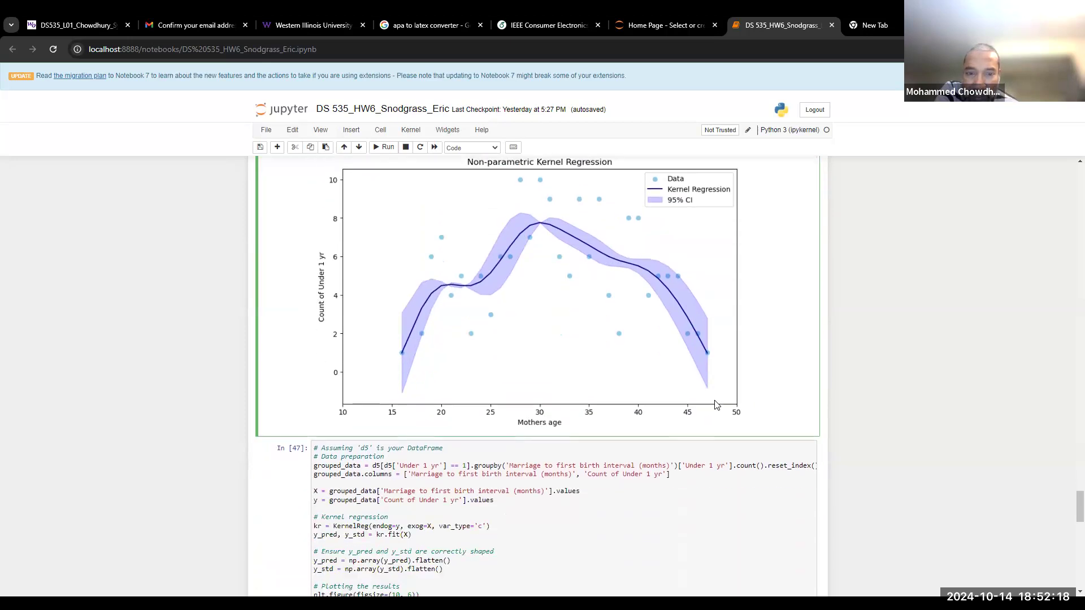
{"action": "scroll", "coordinate": [716, 405], "scroll_direction": "down", "scroll_amount": 10}
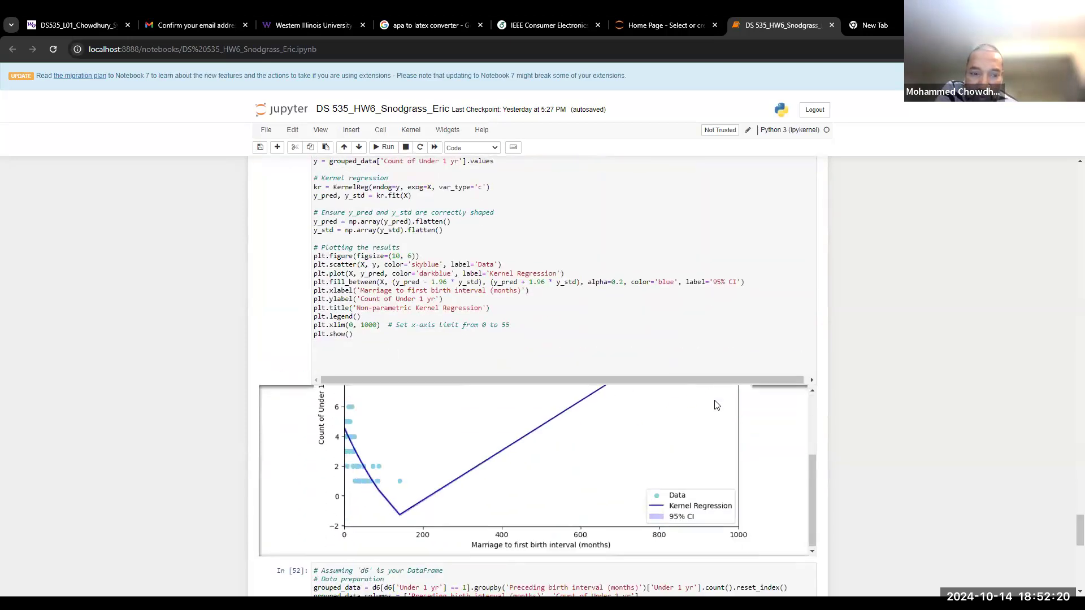
{"action": "scroll", "coordinate": [716, 405], "scroll_direction": "down", "scroll_amount": 1}
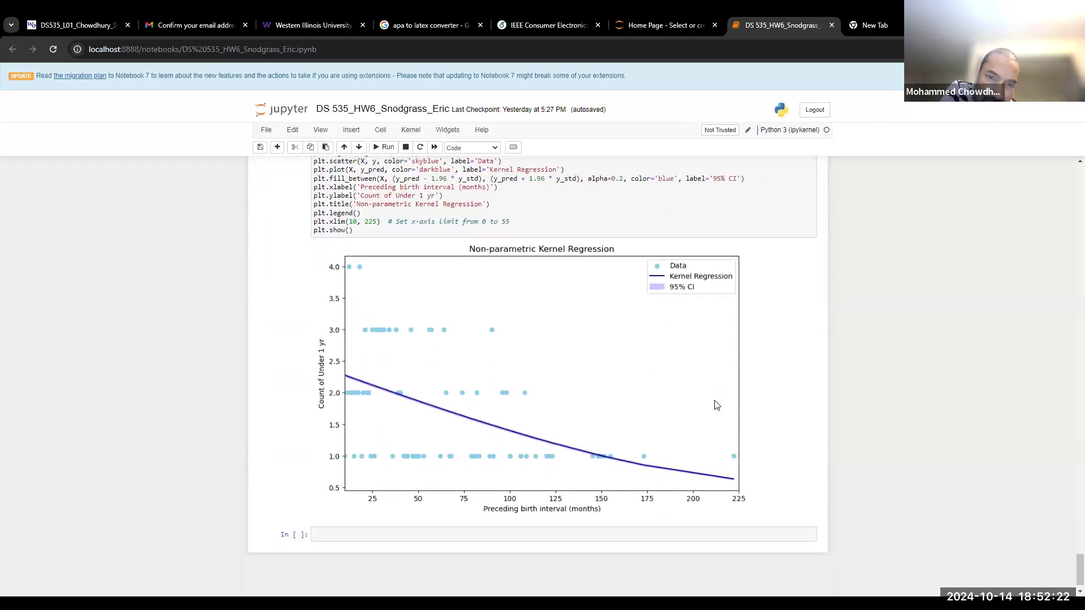
{"action": "scroll", "coordinate": [901, 393], "scroll_direction": "up", "scroll_amount": 10}
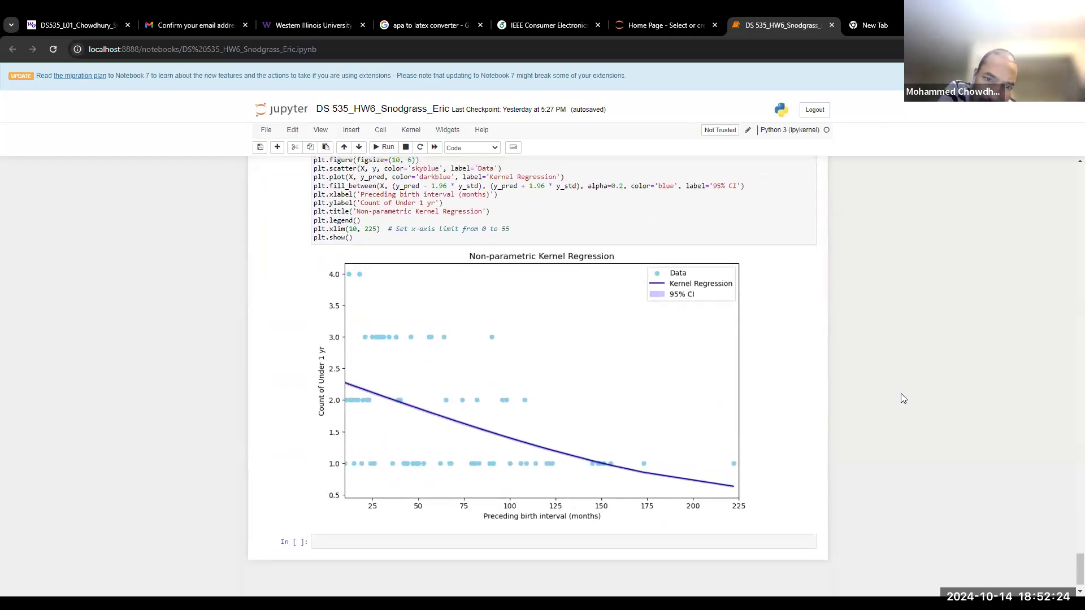
{"action": "scroll", "coordinate": [537, 409], "scroll_direction": "up", "scroll_amount": 2}
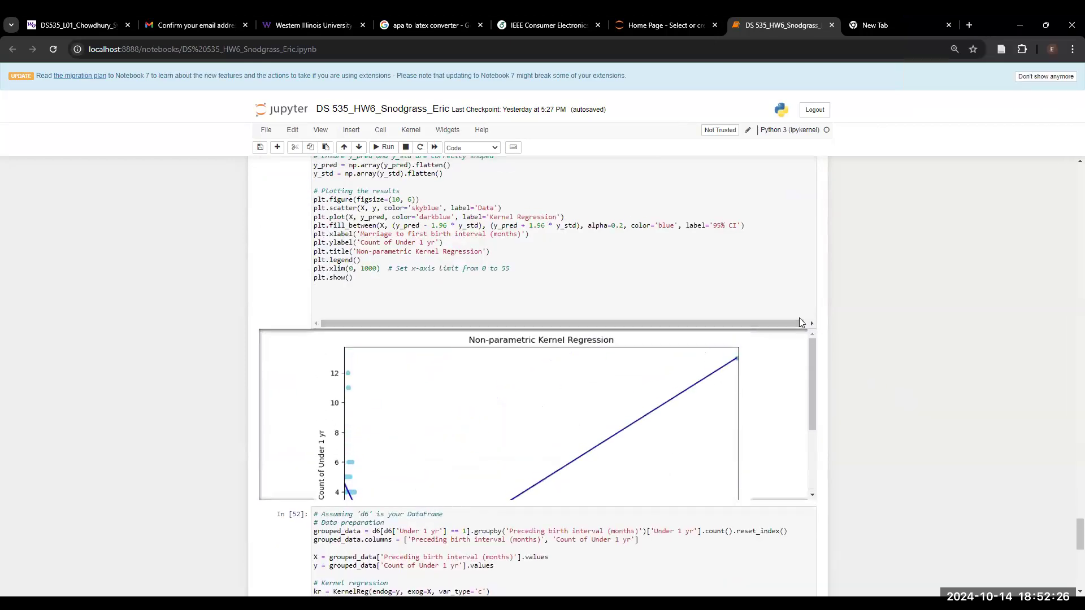
{"action": "scroll", "coordinate": [799, 317], "scroll_direction": "up", "scroll_amount": 4}
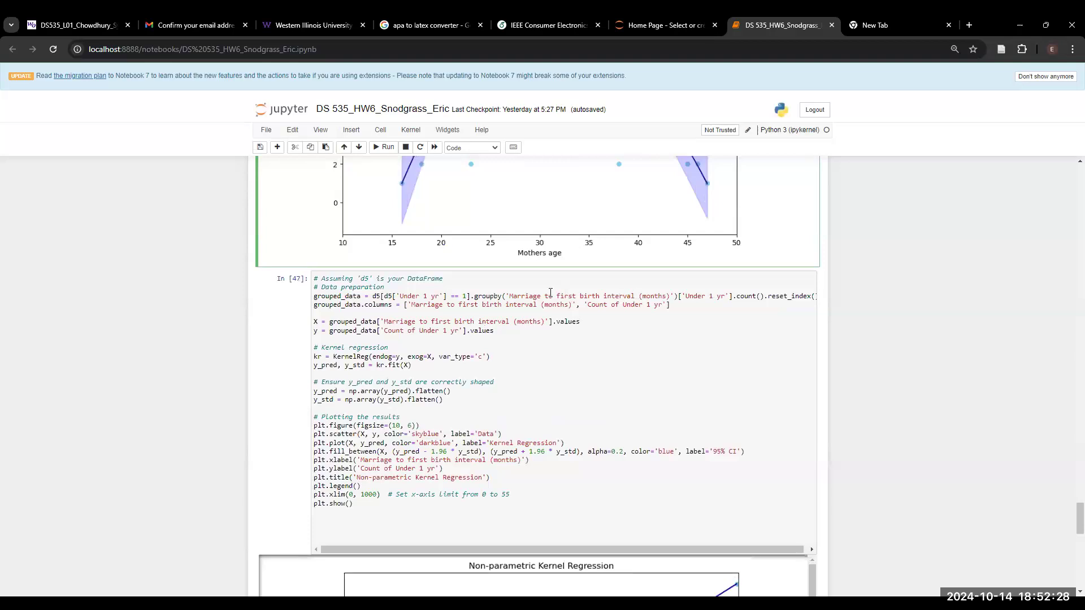
{"action": "scroll", "coordinate": [673, 466], "scroll_direction": "down", "scroll_amount": 5}
{"action": "scroll", "coordinate": [650, 375], "scroll_direction": "down", "scroll_amount": 2}
{"action": "scroll", "coordinate": [937, 433], "scroll_direction": "down", "scroll_amount": 8}
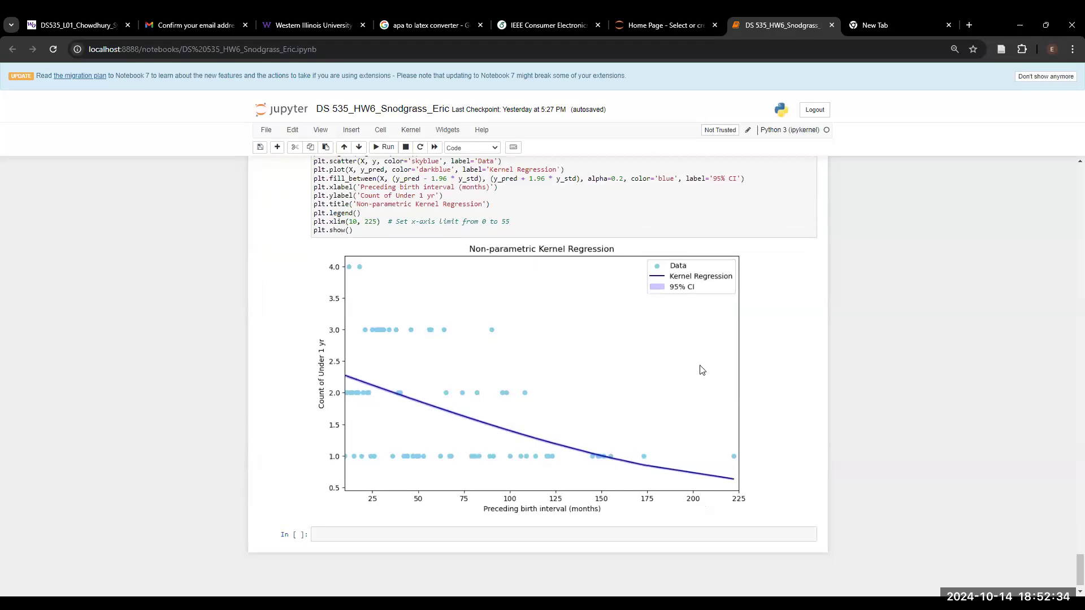
{"action": "scroll", "coordinate": [742, 399], "scroll_direction": "up", "scroll_amount": 15}
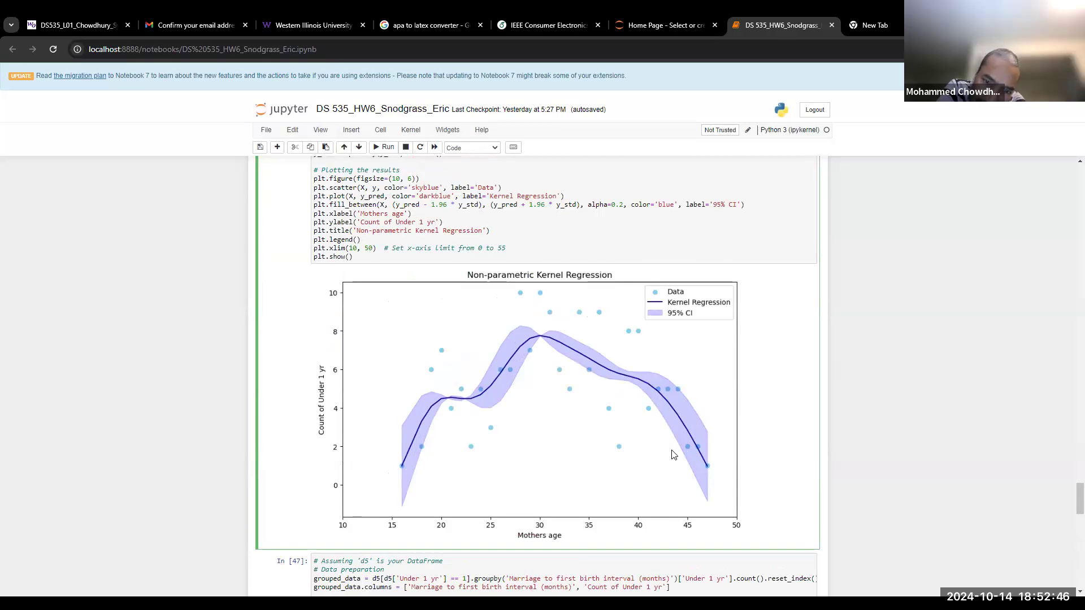
{"action": "scroll", "coordinate": [673, 454], "scroll_direction": "up", "scroll_amount": 1}
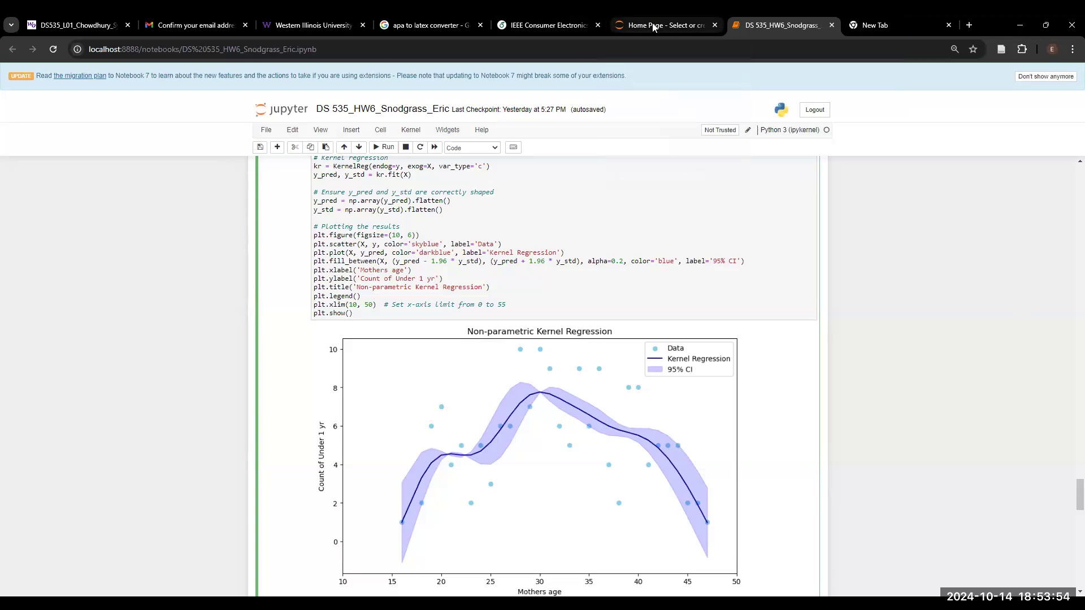
{"action": "mouse_move", "coordinate": [653, 28]}
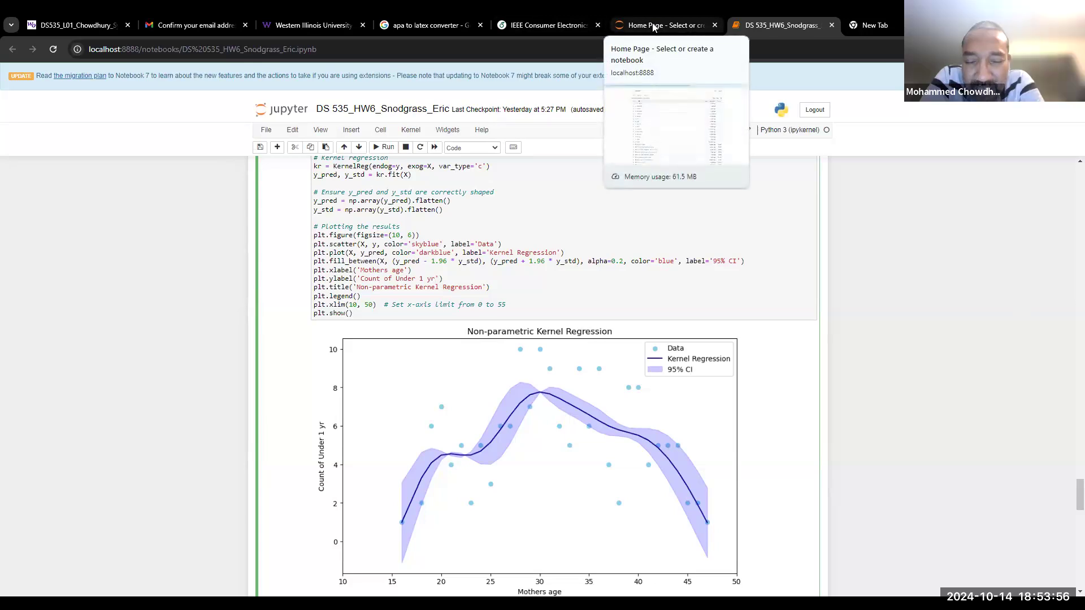
{"action": "left_click", "coordinate": [654, 27]}
{"action": "scroll", "coordinate": [394, 441], "scroll_direction": "down", "scroll_amount": 3}
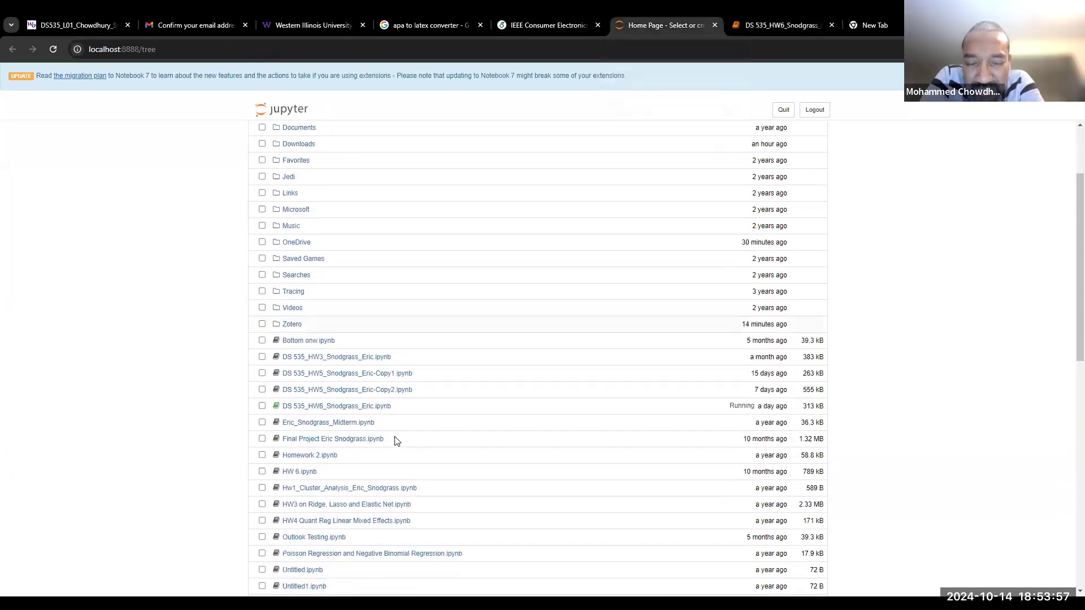
{"action": "left_click", "coordinate": [351, 394]}
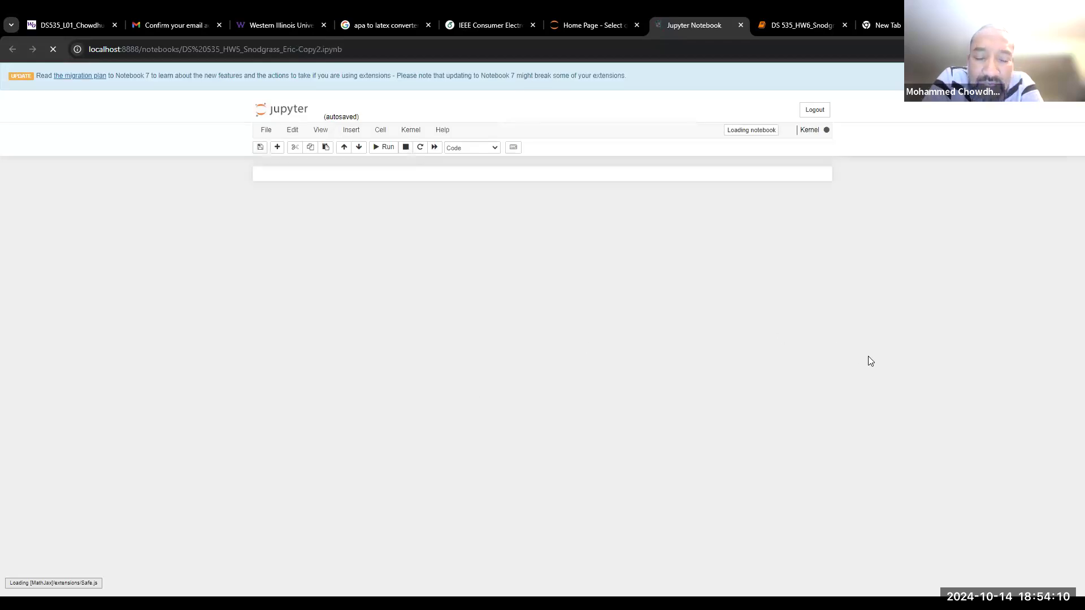
Scroll down the HW5 notebook to the chi-squared counts and percentages output cell
{"action": "scroll", "coordinate": [873, 380], "scroll_direction": "down", "scroll_amount": 20}
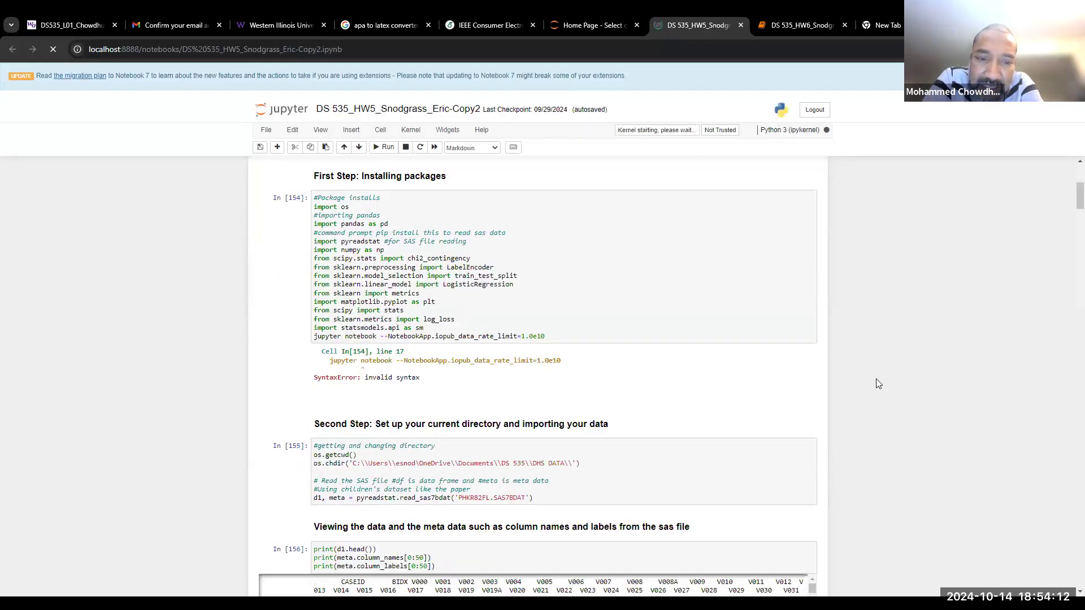
{"action": "scroll", "coordinate": [873, 379], "scroll_direction": "down", "scroll_amount": 20}
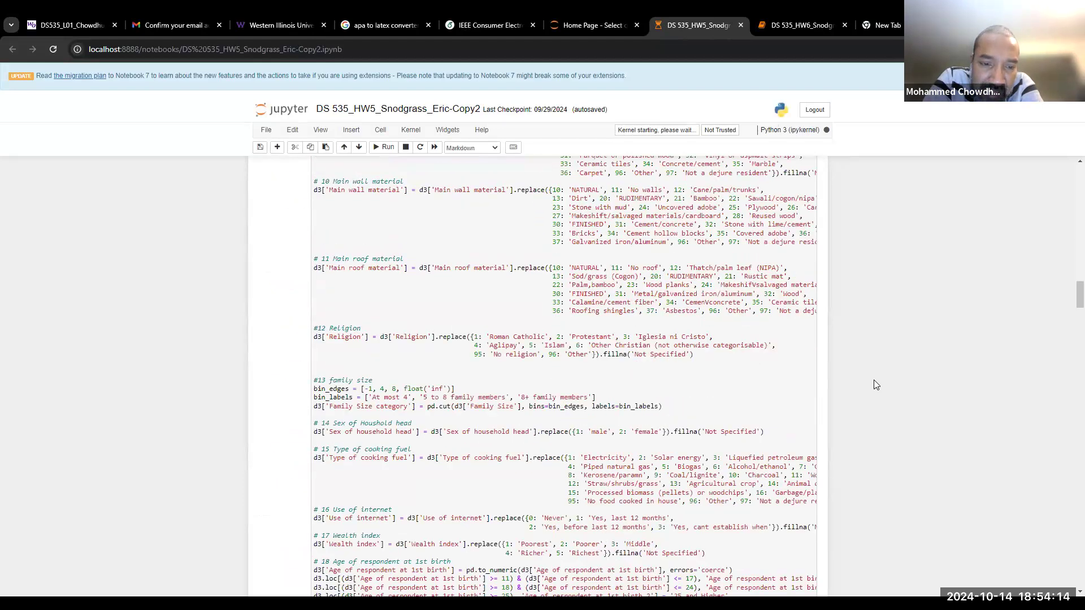
{"action": "scroll", "coordinate": [873, 379], "scroll_direction": "down", "scroll_amount": 4}
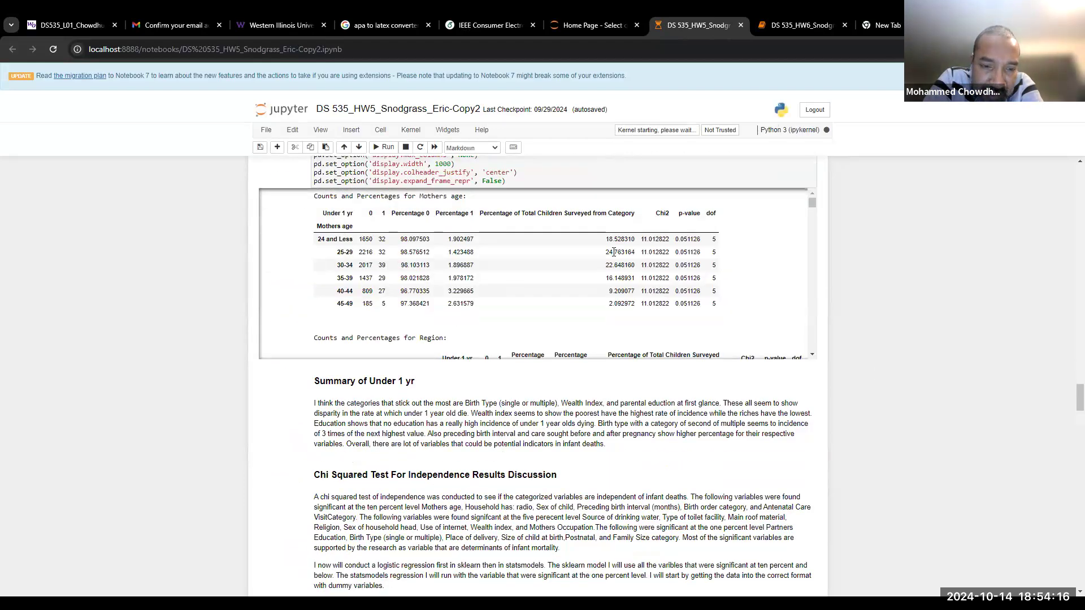
{"action": "scroll", "coordinate": [690, 425], "scroll_direction": "up", "scroll_amount": 3}
{"action": "scroll", "coordinate": [690, 425], "scroll_direction": "down", "scroll_amount": 3}
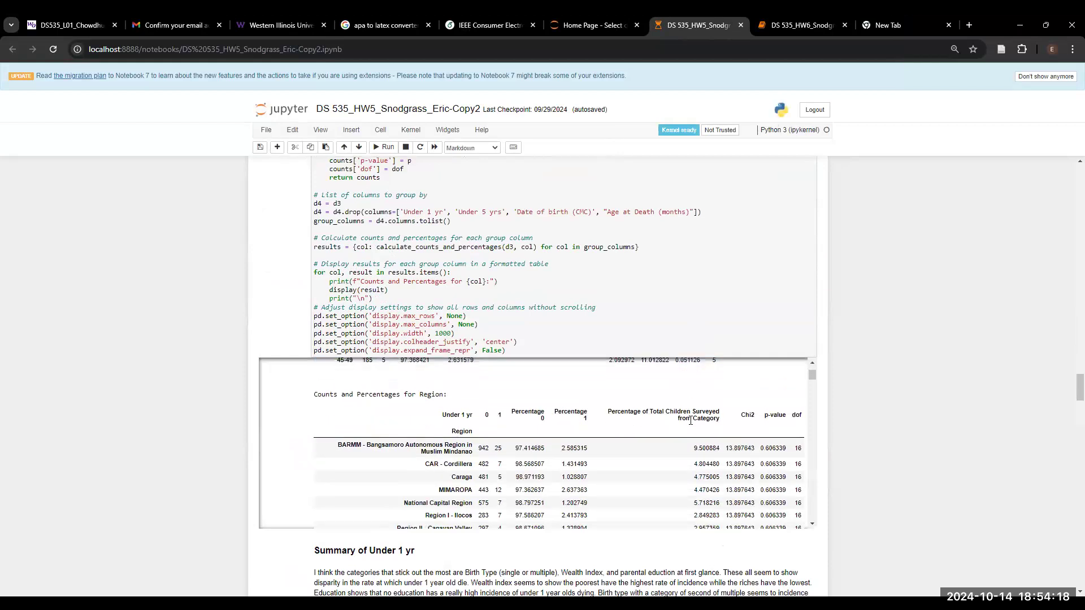
{"action": "scroll", "coordinate": [690, 423], "scroll_direction": "up", "scroll_amount": 3}
{"action": "scroll", "coordinate": [690, 420], "scroll_direction": "down", "scroll_amount": 4}
{"action": "scroll", "coordinate": [690, 425], "scroll_direction": "down", "scroll_amount": 10}
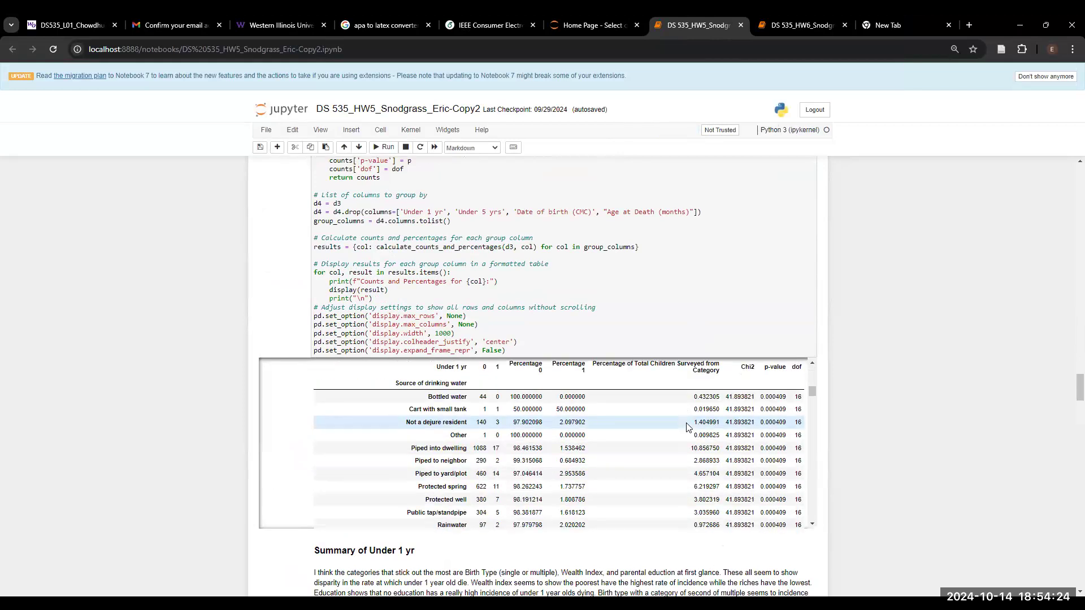
Scroll the output to the Religion table (chi2 18.42, p-value 0.0102, 7 dof)
{"action": "scroll", "coordinate": [688, 426], "scroll_direction": "down", "scroll_amount": 8}
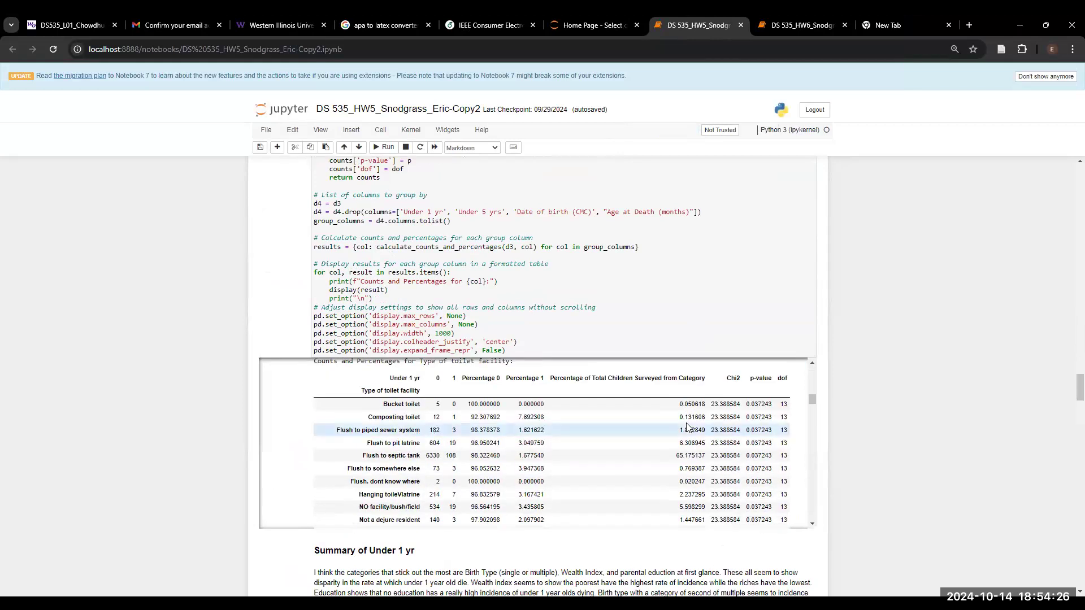
{"action": "scroll", "coordinate": [687, 426], "scroll_direction": "down", "scroll_amount": 12}
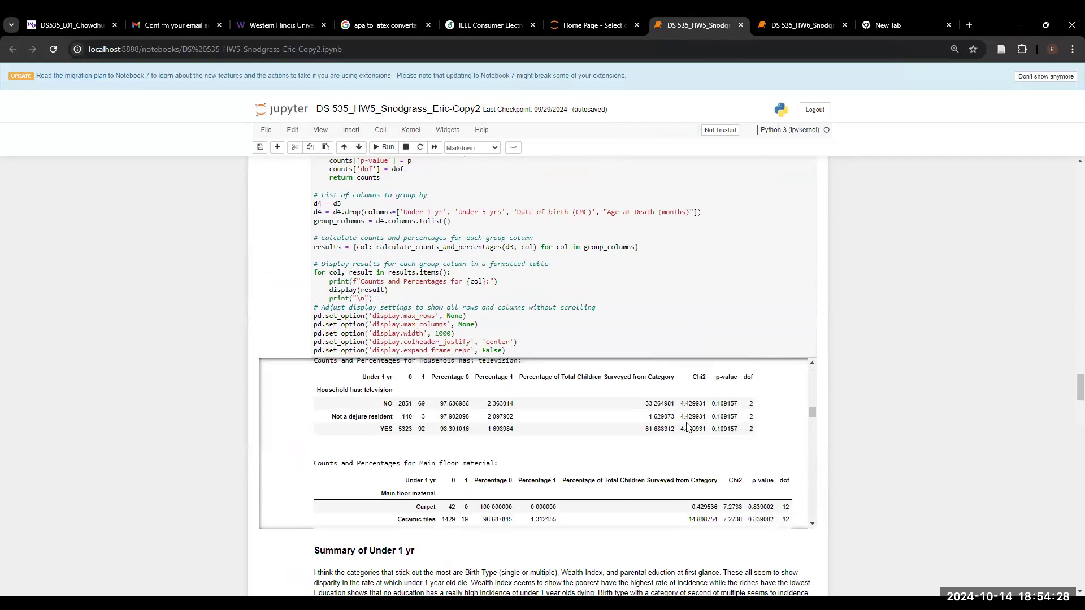
{"action": "scroll", "coordinate": [687, 426], "scroll_direction": "down", "scroll_amount": 3}
{"action": "scroll", "coordinate": [687, 428], "scroll_direction": "down", "scroll_amount": 3}
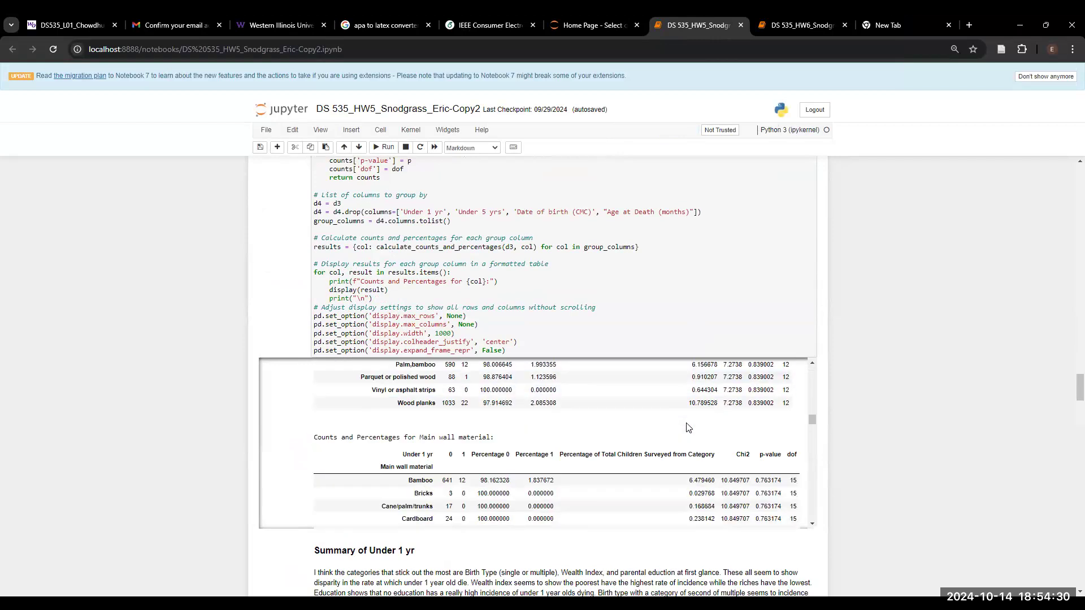
{"action": "scroll", "coordinate": [686, 427], "scroll_direction": "down", "scroll_amount": 3}
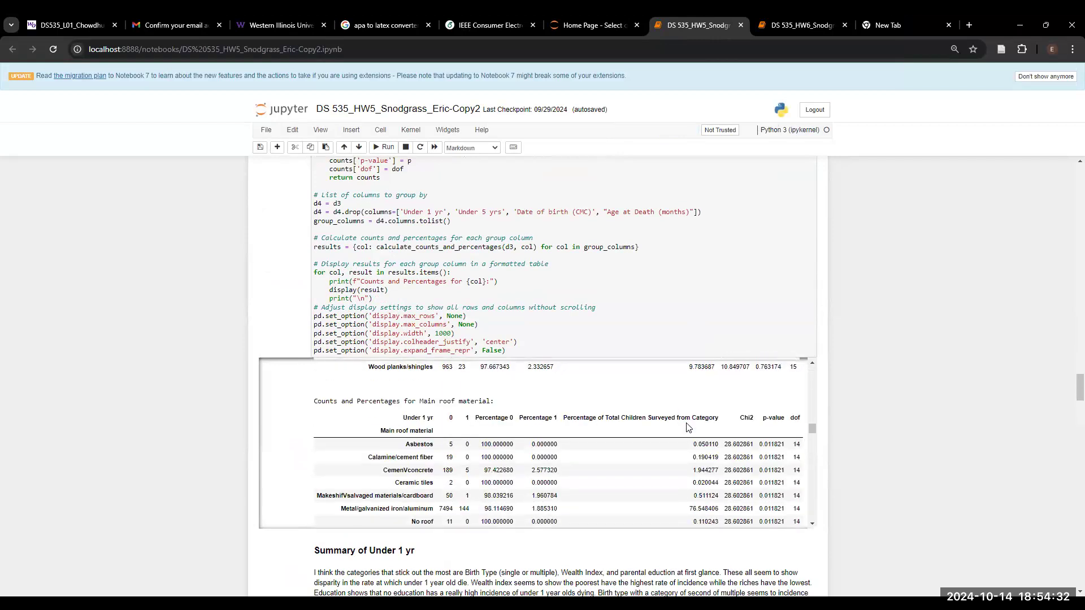
{"action": "scroll", "coordinate": [687, 428], "scroll_direction": "down", "scroll_amount": 5}
{"action": "scroll", "coordinate": [686, 427], "scroll_direction": "down", "scroll_amount": 2}
{"action": "scroll", "coordinate": [687, 427], "scroll_direction": "up", "scroll_amount": 1}
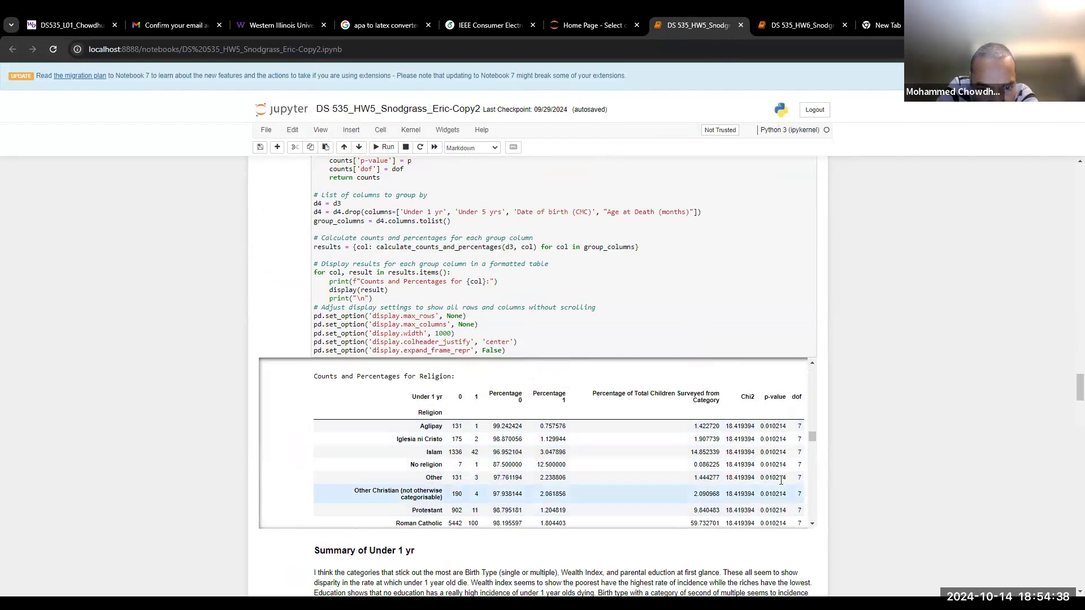
{"action": "scroll", "coordinate": [781, 485], "scroll_direction": "down", "scroll_amount": 2}
{"action": "scroll", "coordinate": [781, 484], "scroll_direction": "up", "scroll_amount": 2}
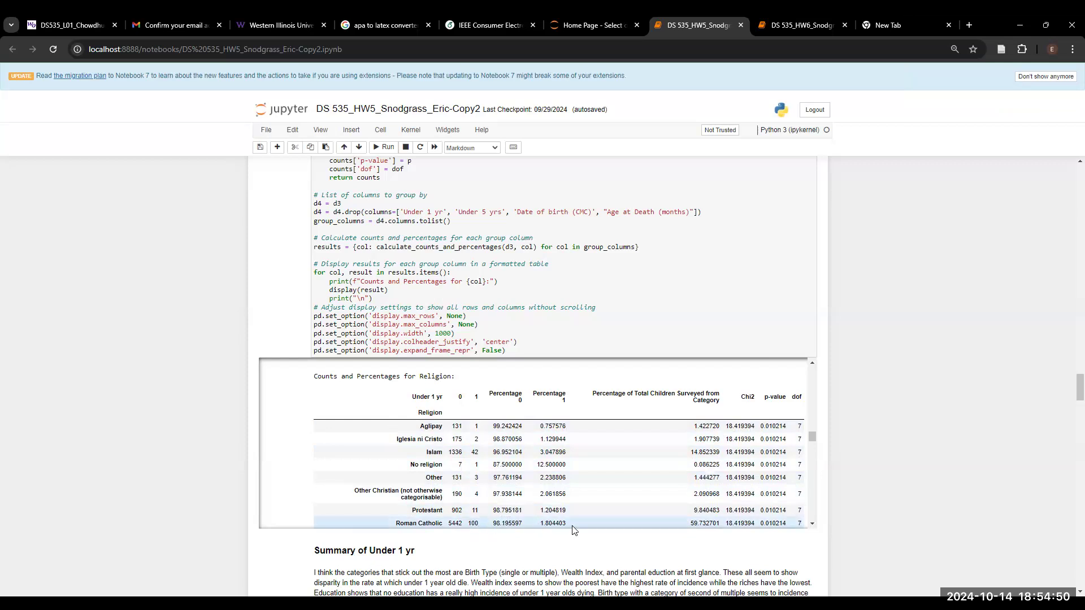
{"action": "scroll", "coordinate": [609, 527], "scroll_direction": "down", "scroll_amount": 1}
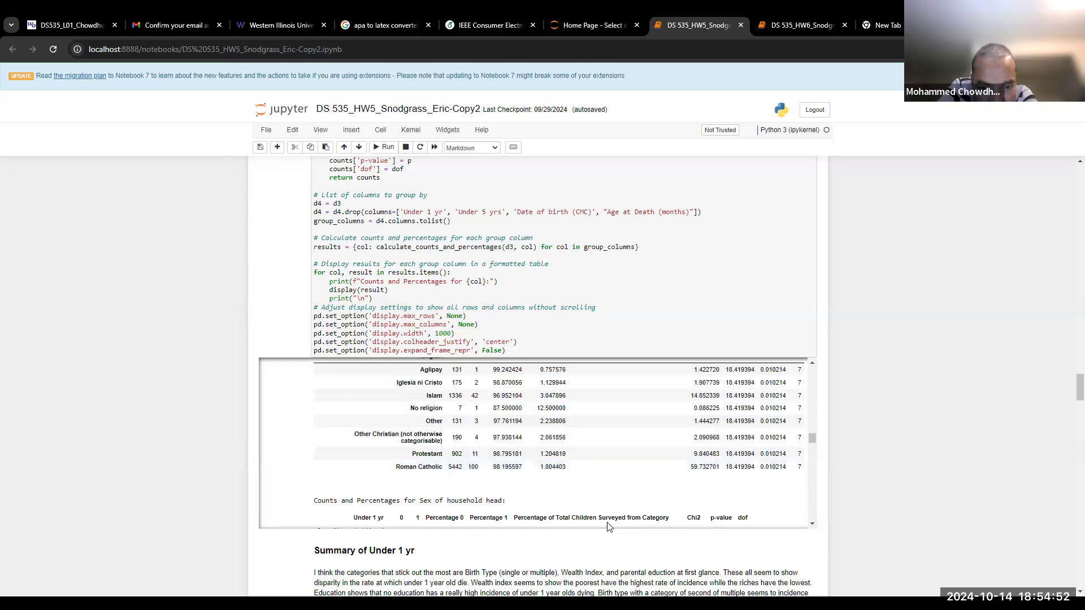
{"action": "scroll", "coordinate": [609, 527], "scroll_direction": "up", "scroll_amount": 1}
{"action": "scroll", "coordinate": [609, 526], "scroll_direction": "down", "scroll_amount": 1}
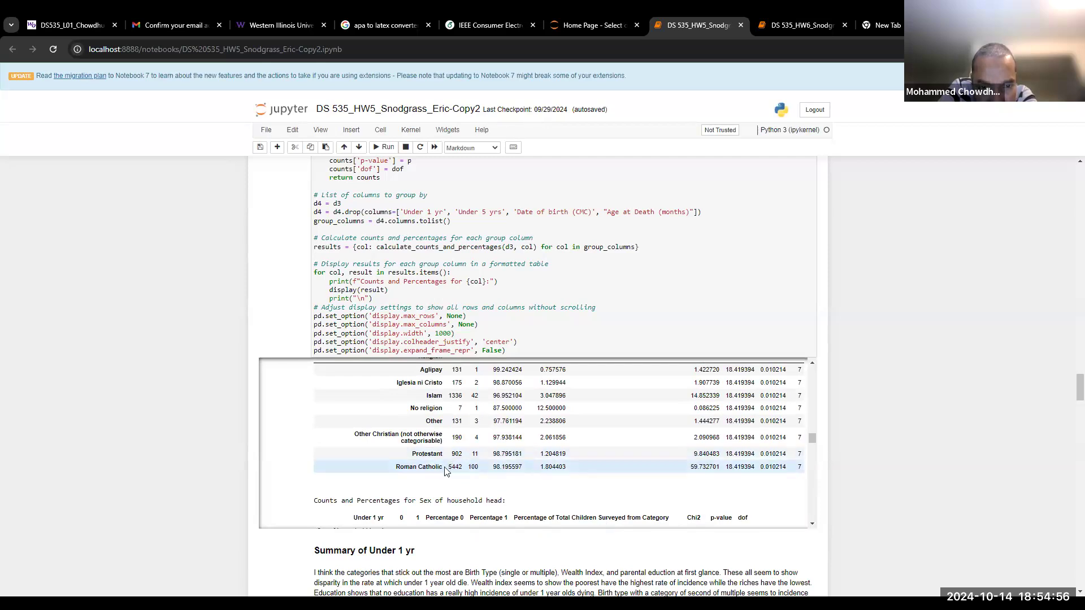
{"action": "scroll", "coordinate": [452, 460], "scroll_direction": "up", "scroll_amount": 1}
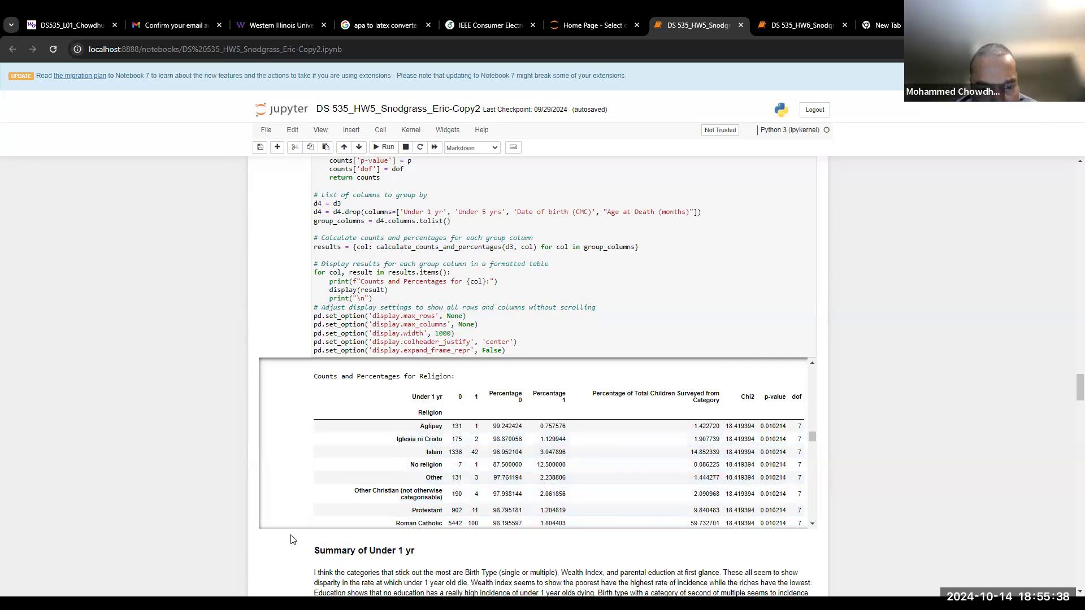
{"action": "triple_click", "coordinate": [439, 440]}
{"action": "key", "text": "ctrl+c"}
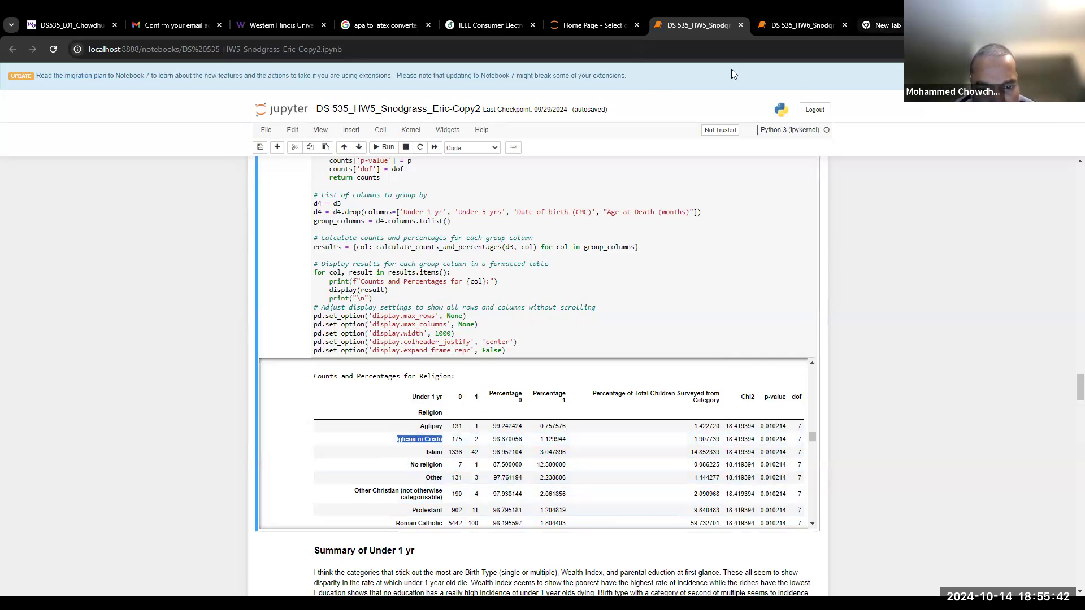
Search Google for 'Iglesia ni Cristo' in a new tab, declining the location prompt
{"action": "left_click", "coordinate": [894, 26]}
{"action": "left_click", "coordinate": [537, 49]}
{"action": "key", "text": "ctrl+v"}
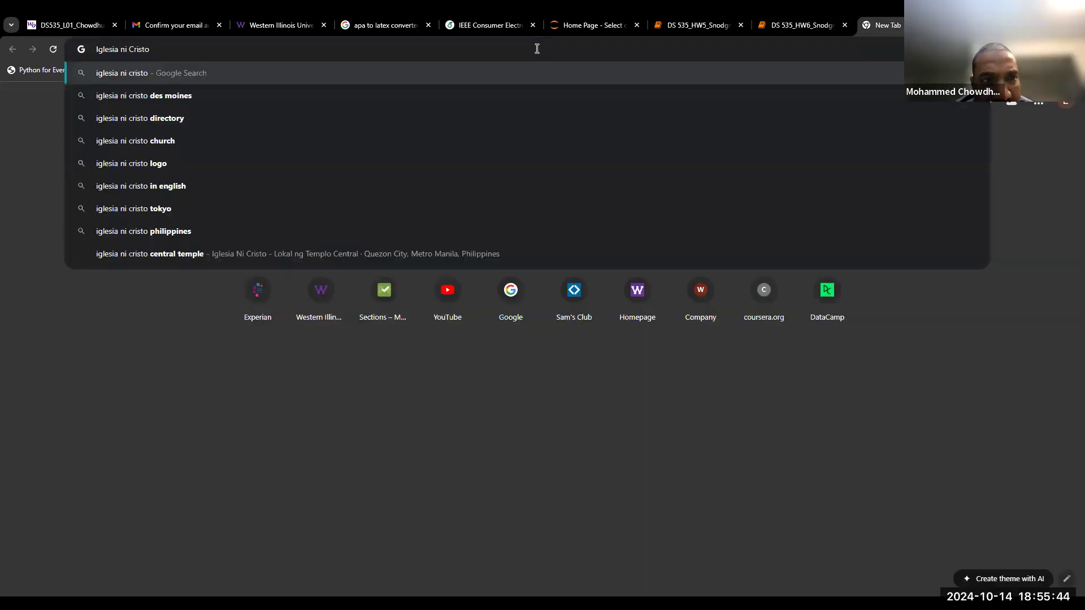
{"action": "key", "text": "Return"}
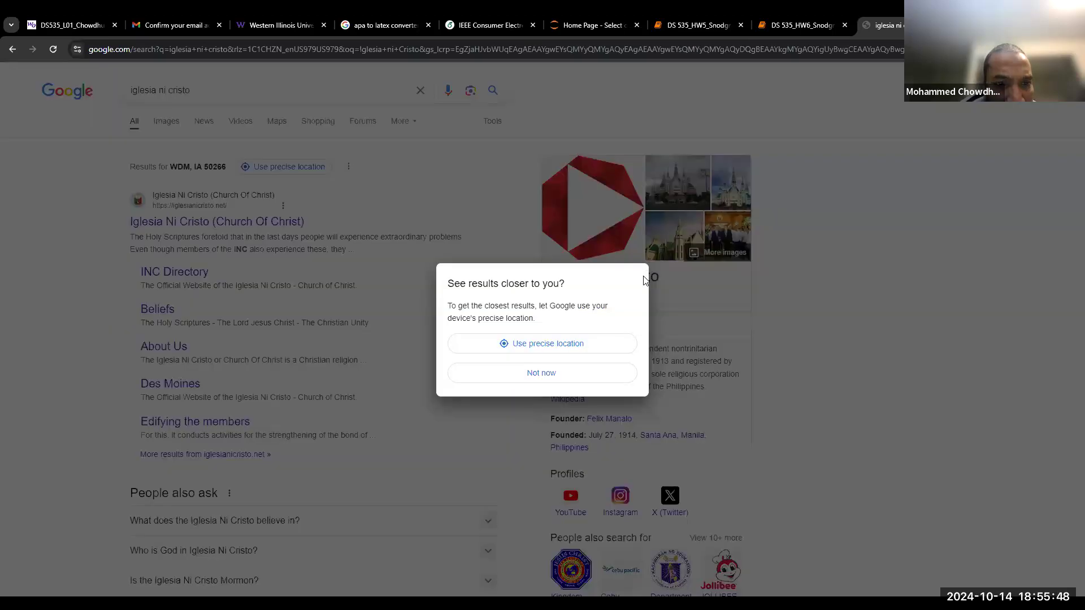
{"action": "left_click", "coordinate": [572, 373]}
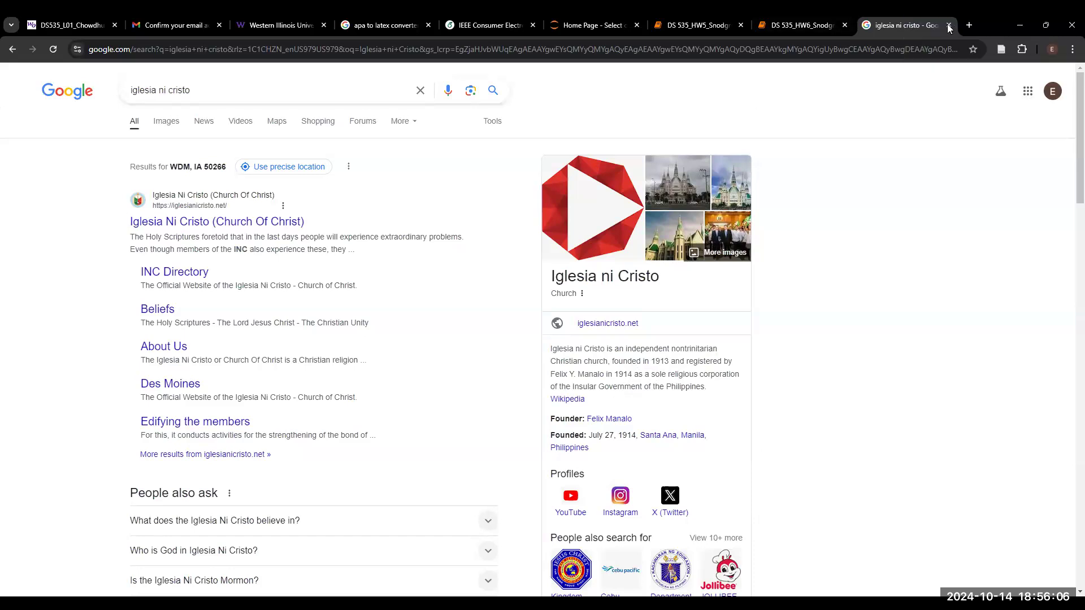
Close the search results tab and return to the HW5 Copy2 notebook
{"action": "left_click", "coordinate": [948, 25]}
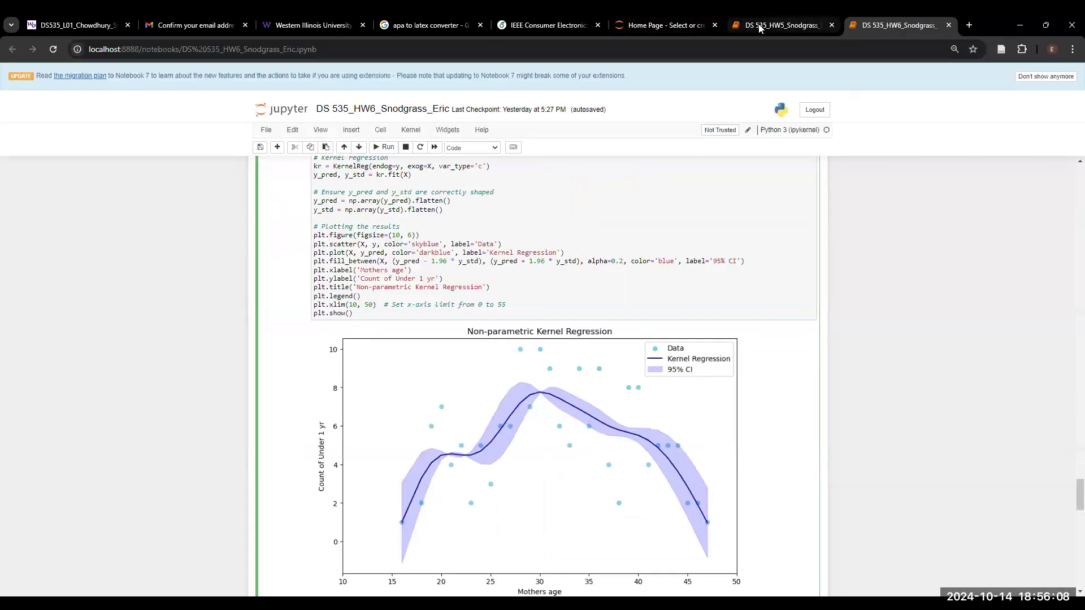
{"action": "left_click", "coordinate": [822, 27]}
{"action": "scroll", "coordinate": [655, 461], "scroll_direction": "down", "scroll_amount": 1}
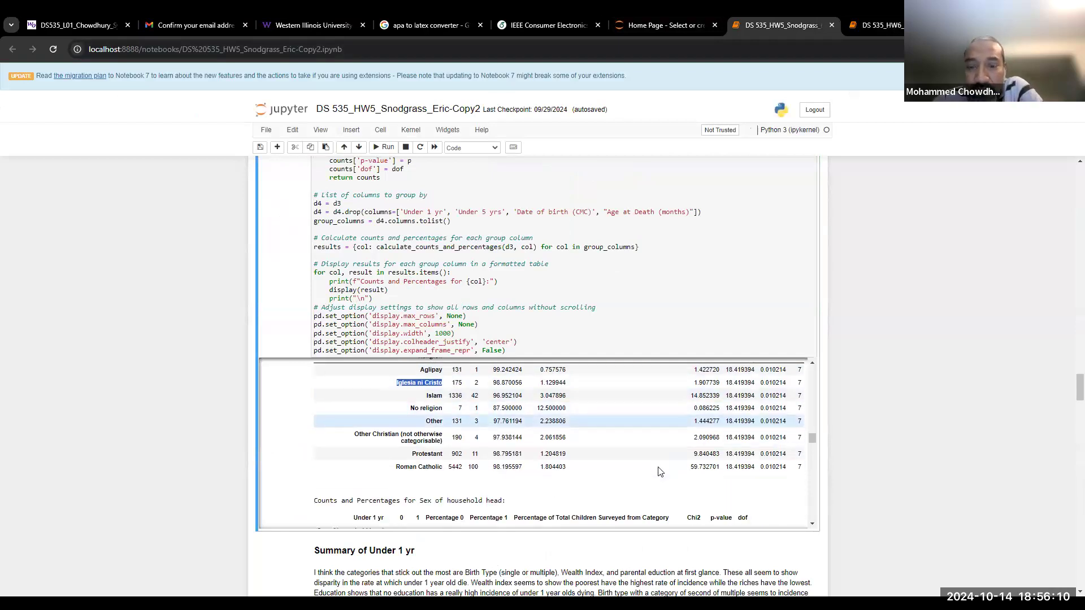
{"action": "scroll", "coordinate": [656, 469], "scroll_direction": "up", "scroll_amount": 2}
{"action": "scroll", "coordinate": [653, 468], "scroll_direction": "down", "scroll_amount": 1}
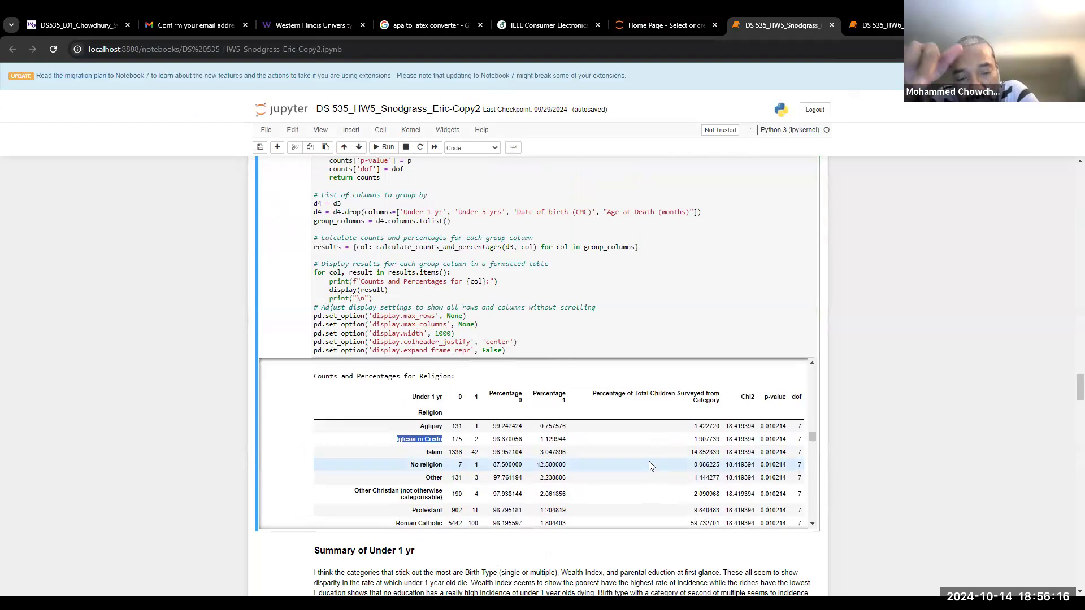
Scroll the output up past the Mothers age table to the Region table (chi2 13.90, 16 dof)
{"action": "scroll", "coordinate": [649, 461], "scroll_direction": "up", "scroll_amount": 10}
{"action": "scroll", "coordinate": [649, 464], "scroll_direction": "up", "scroll_amount": 10}
{"action": "scroll", "coordinate": [649, 465], "scroll_direction": "up", "scroll_amount": 10}
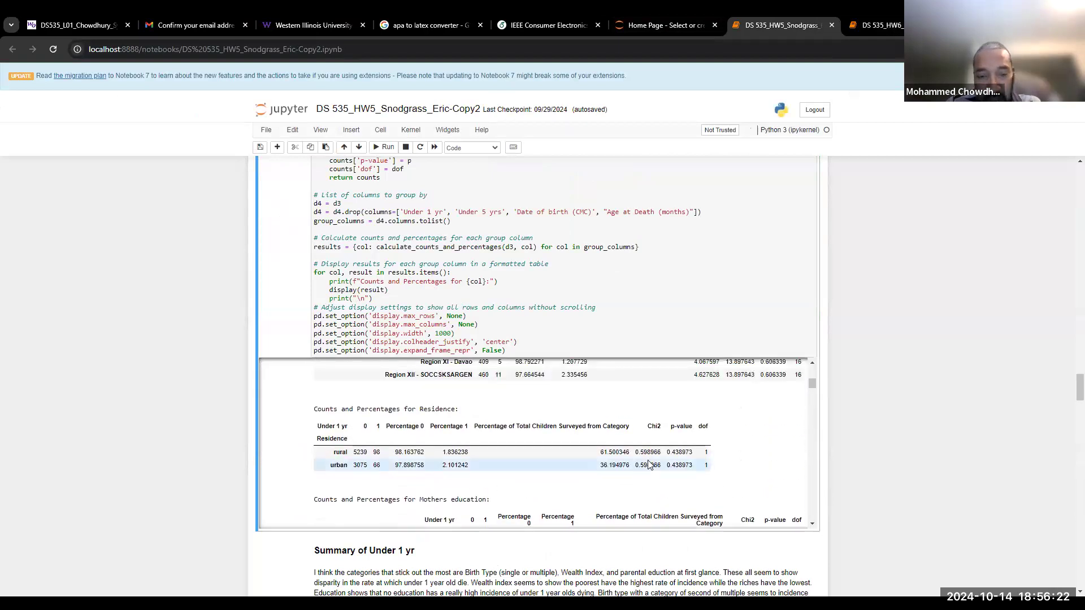
{"action": "scroll", "coordinate": [649, 464], "scroll_direction": "up", "scroll_amount": 5}
{"action": "scroll", "coordinate": [648, 465], "scroll_direction": "up", "scroll_amount": 5}
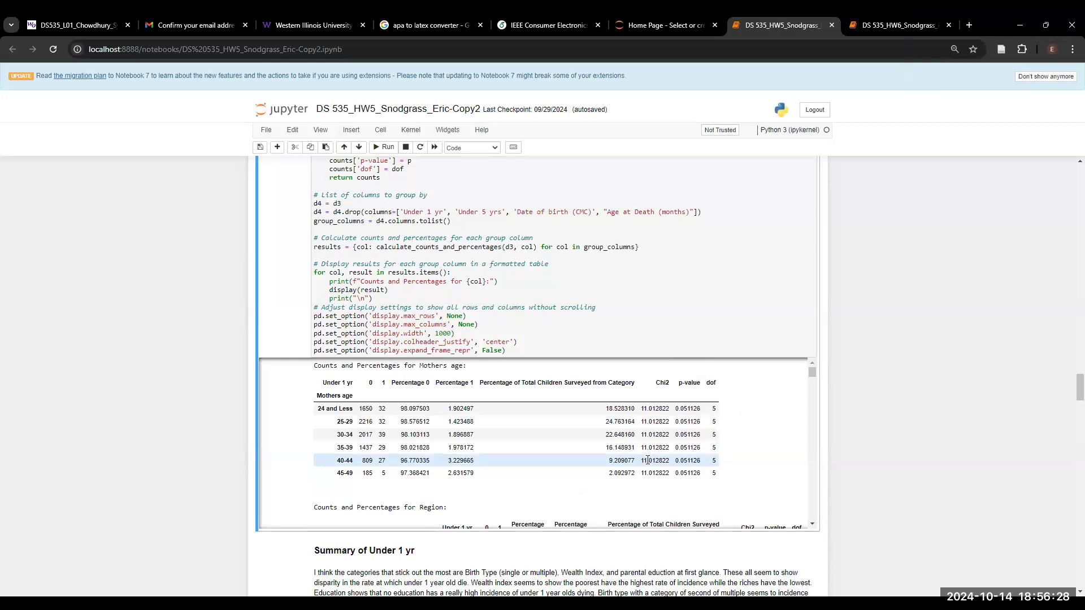
{"action": "scroll", "coordinate": [648, 460], "scroll_direction": "up", "scroll_amount": 3}
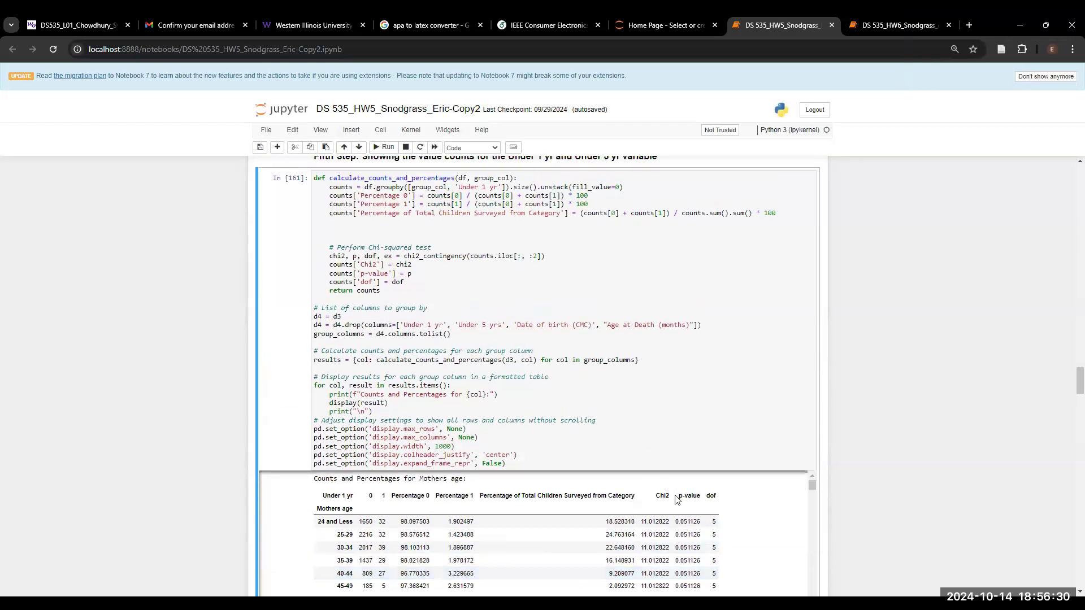
{"action": "scroll", "coordinate": [677, 495], "scroll_direction": "down", "scroll_amount": 3}
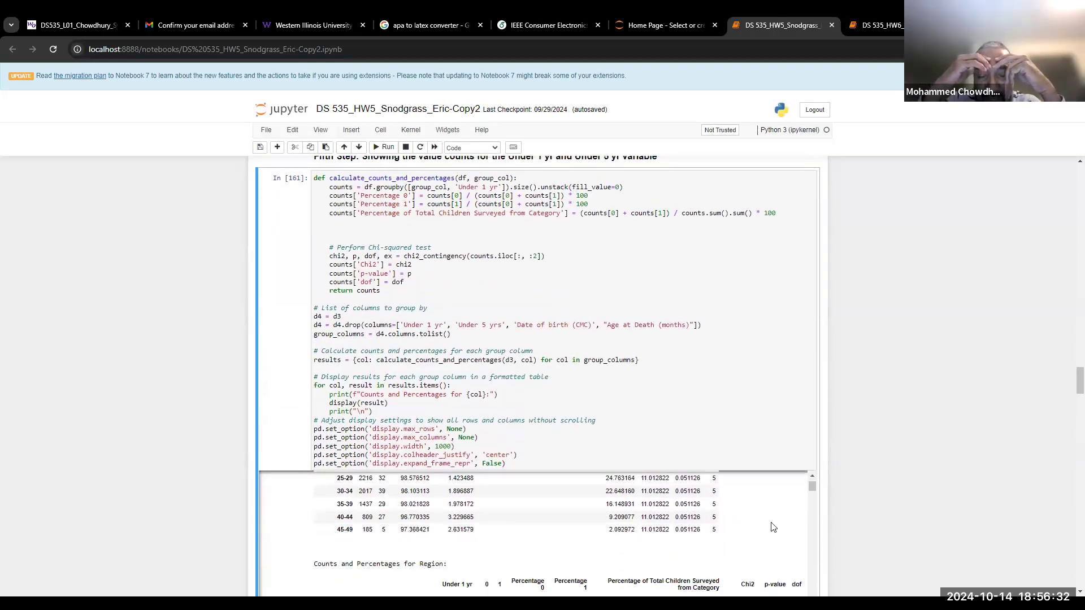
{"action": "scroll", "coordinate": [923, 502], "scroll_direction": "down", "scroll_amount": 2}
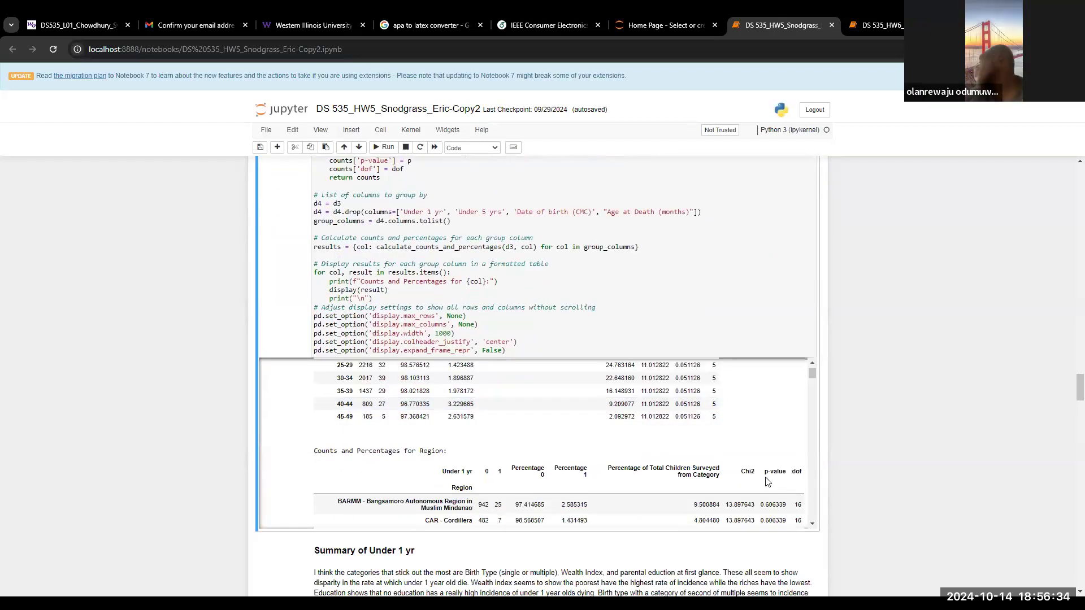